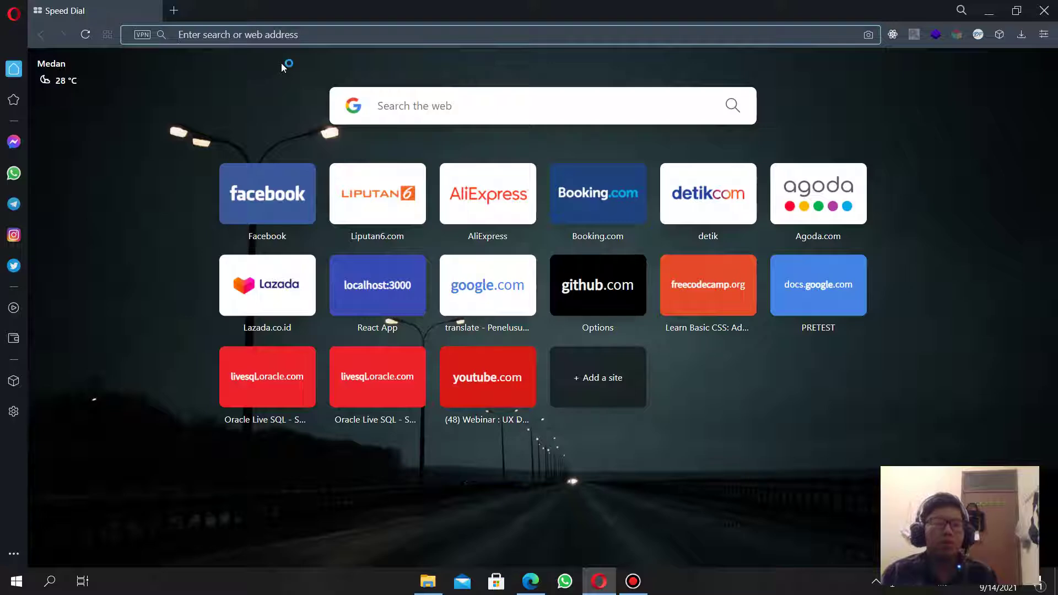
Search 'wordpress' from Opera's address bar and open the 'WordPress.com (Situs Resmi)' result.
type("wo")
key("Return")
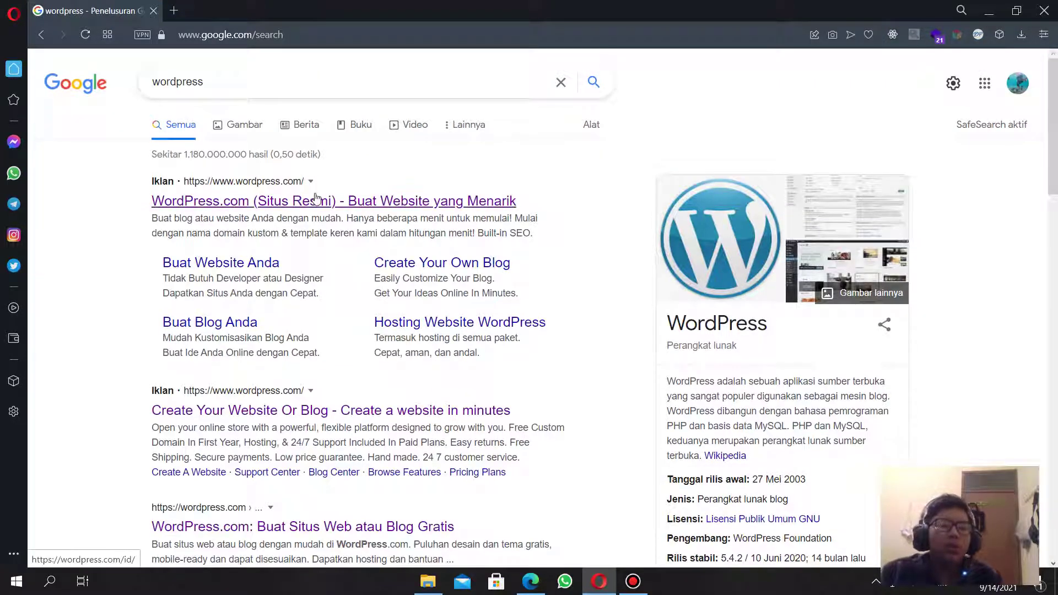
left_click(316, 200)
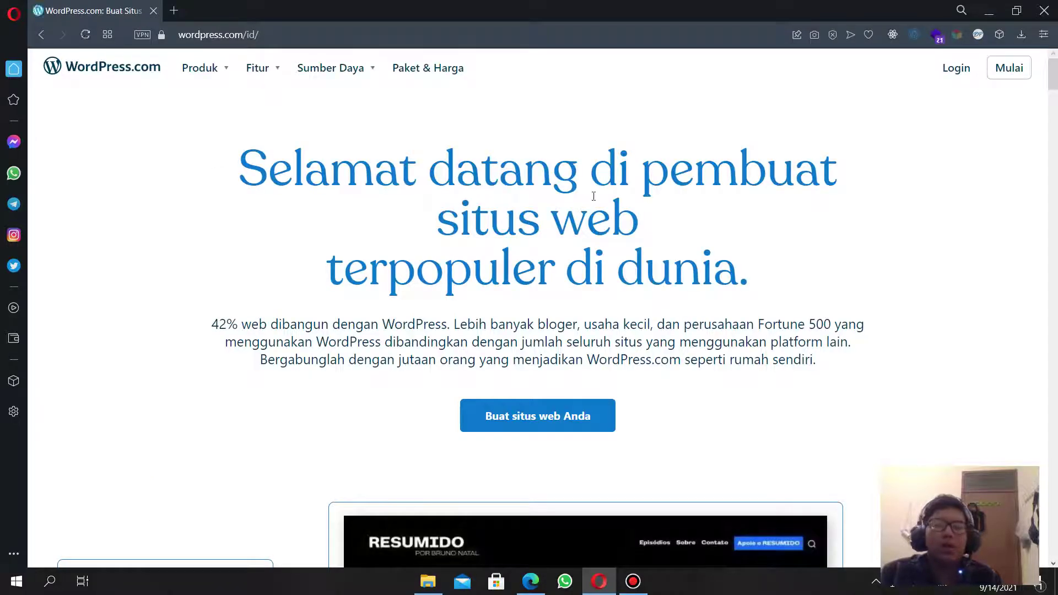
Start creating a new website from the WordPress.com homepage.
scroll(645, 271, "down", 1)
scroll(645, 272, "up", 1)
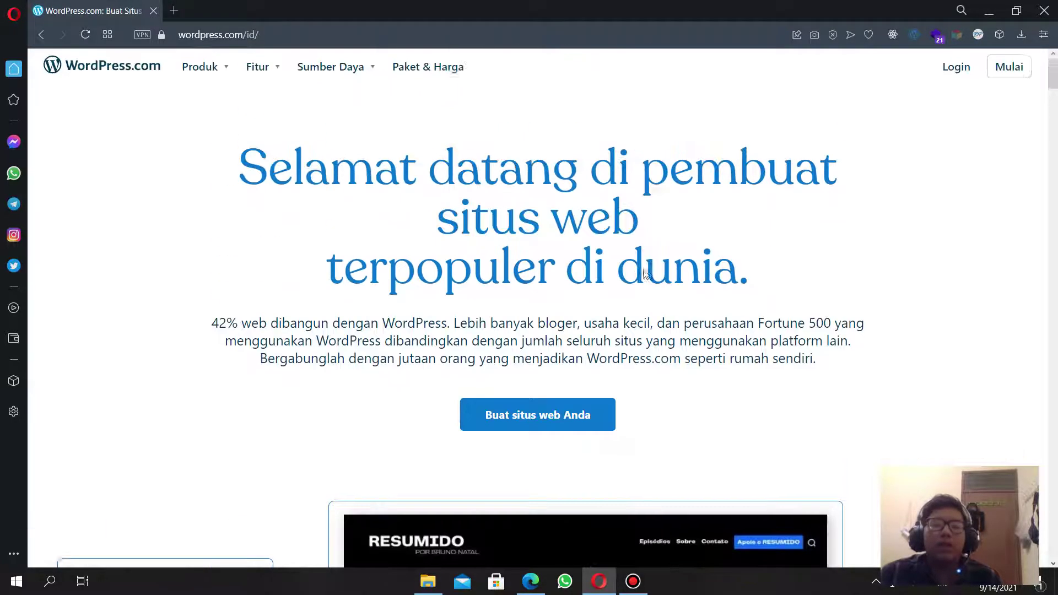
scroll(543, 422, "down", 1)
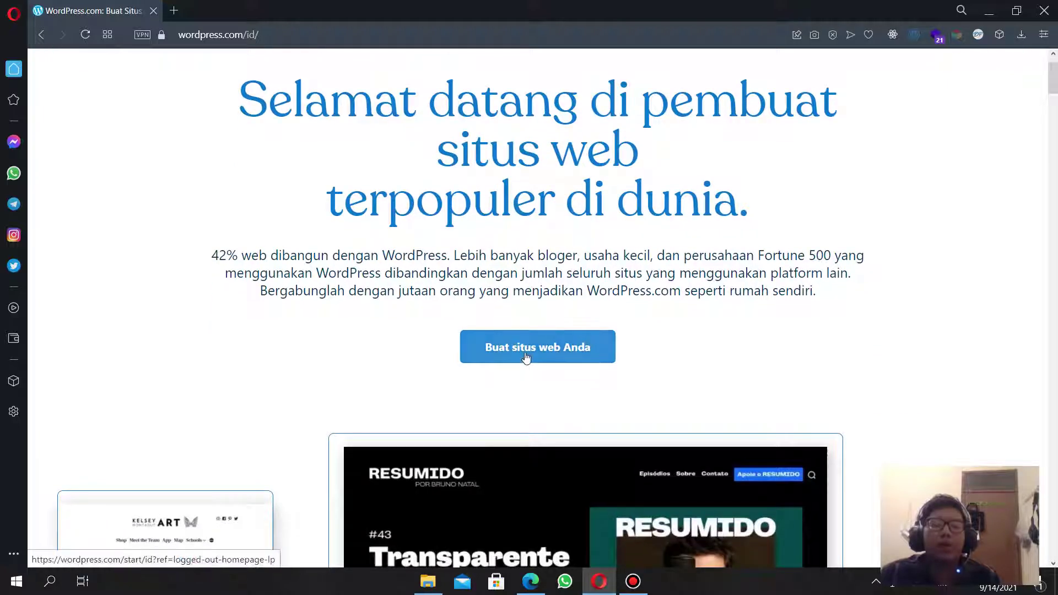
left_click(527, 358)
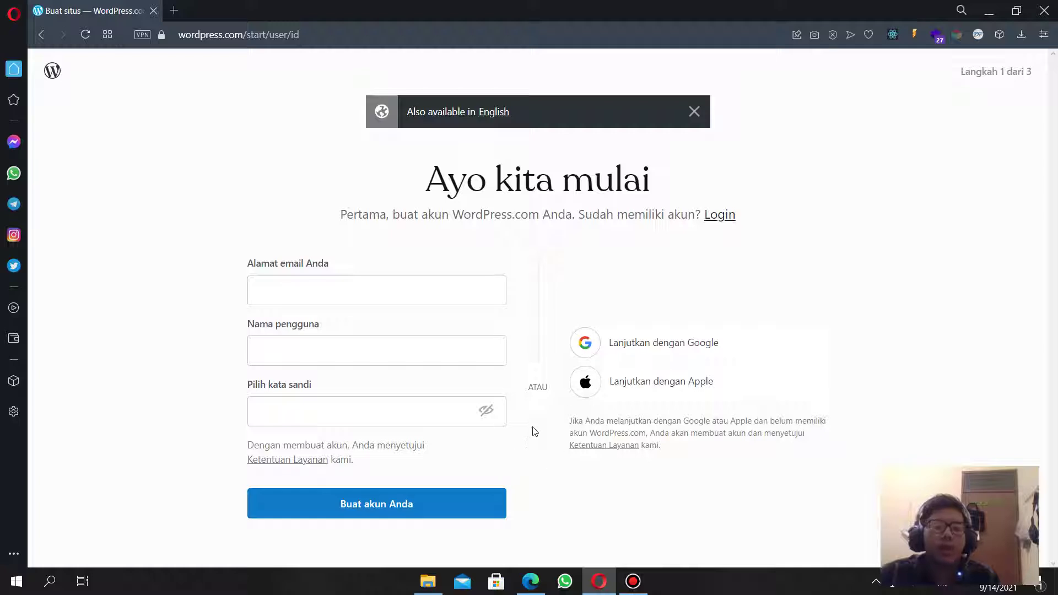
Skip the e-mail signup and log in to the existing account with Google.
left_click(342, 276)
left_click(586, 279)
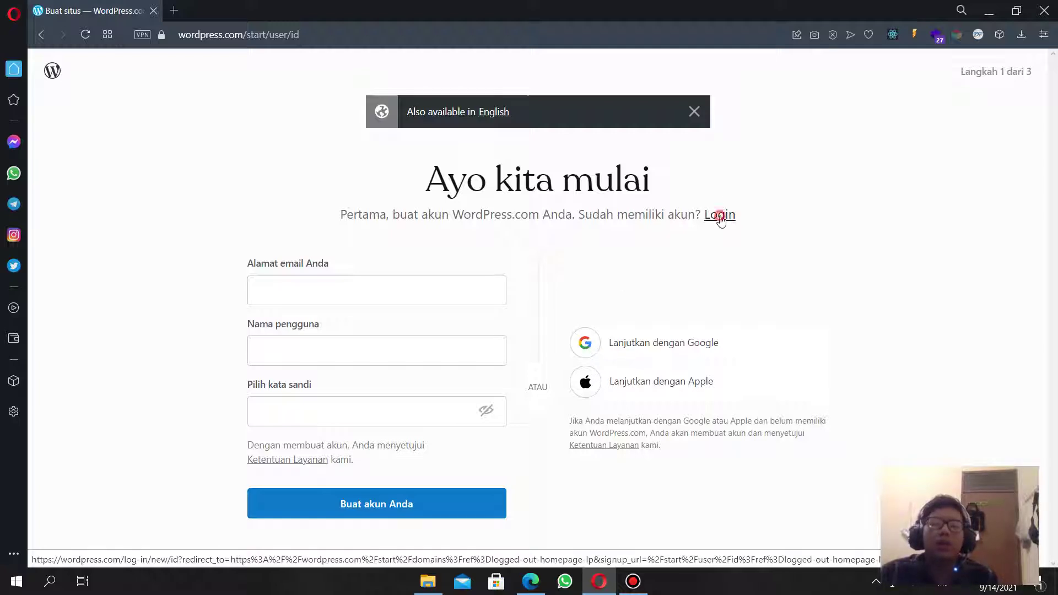
left_click(718, 215)
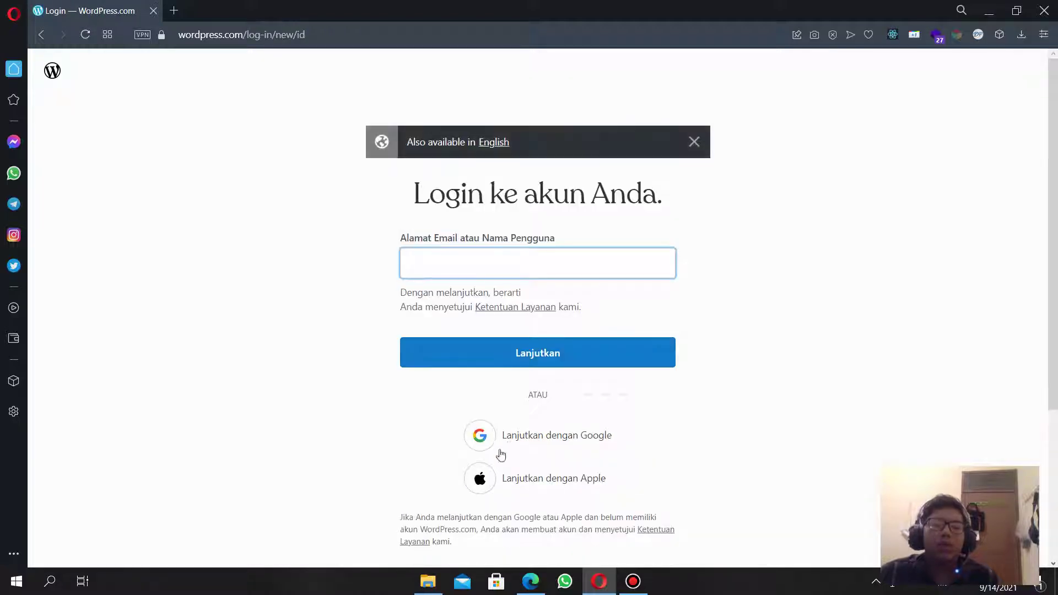
left_click(481, 435)
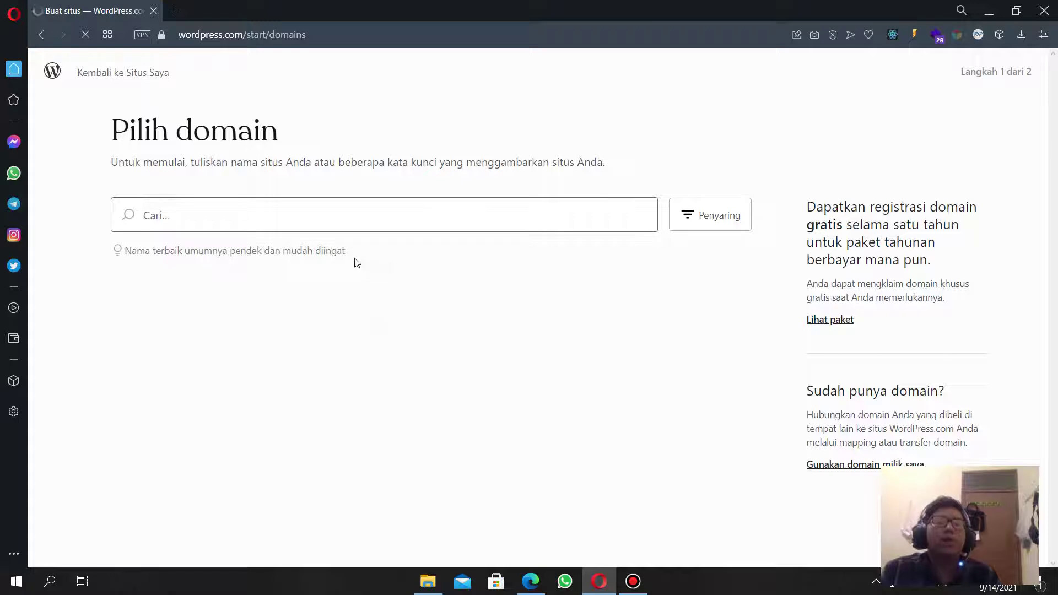
Search for the site name 'indonesiaku' in the domain box.
left_click(371, 217)
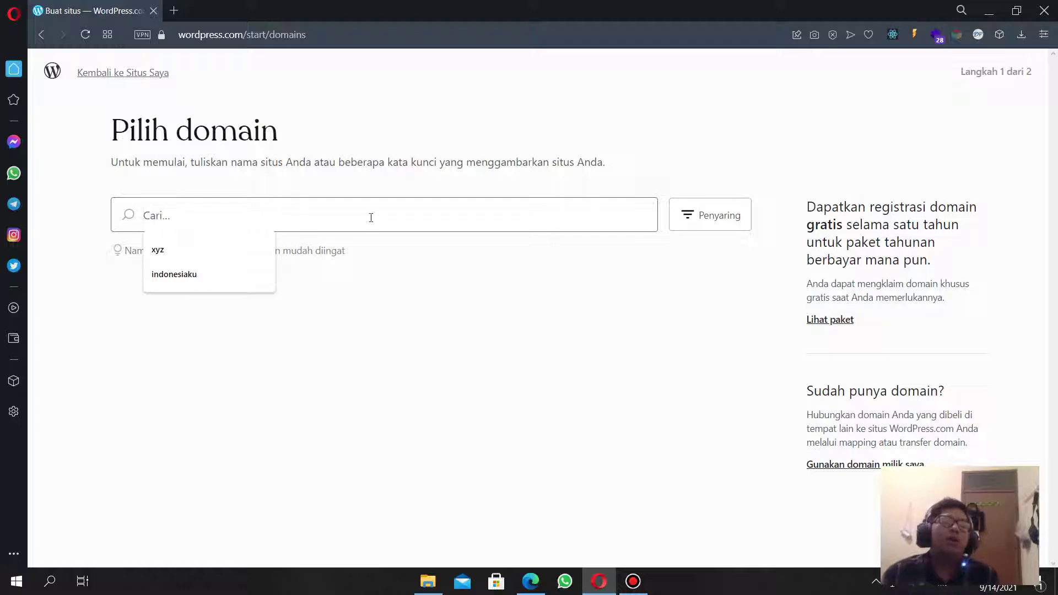
type("in")
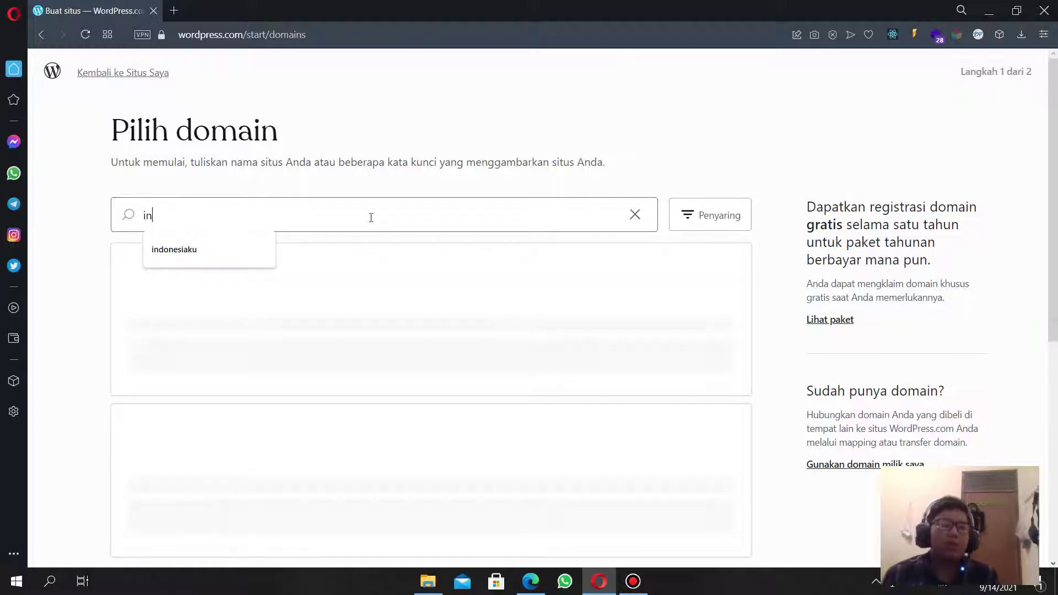
key("Down")
left_click(379, 213)
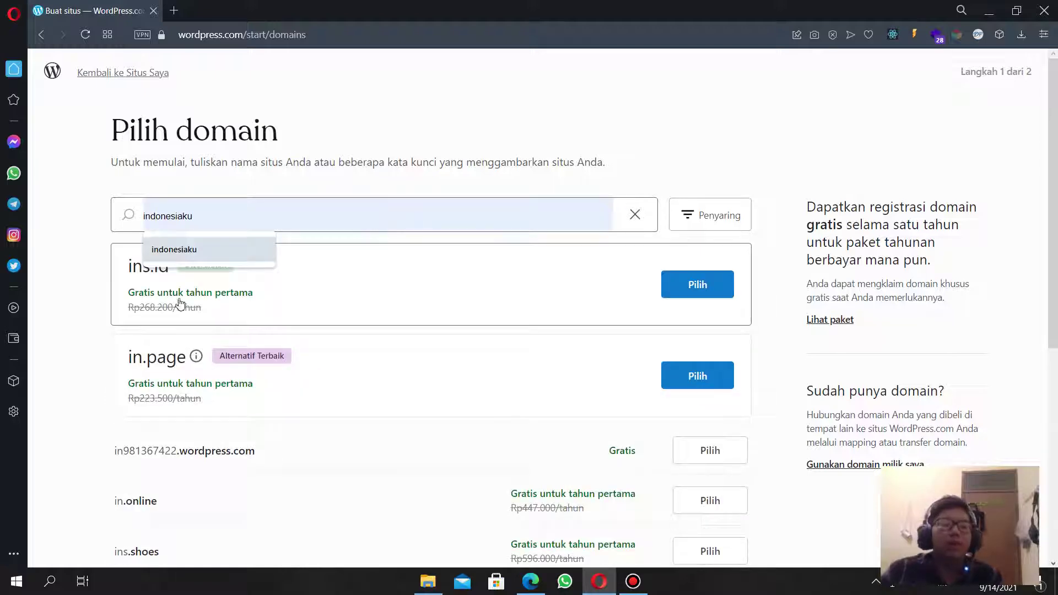
left_click(208, 260)
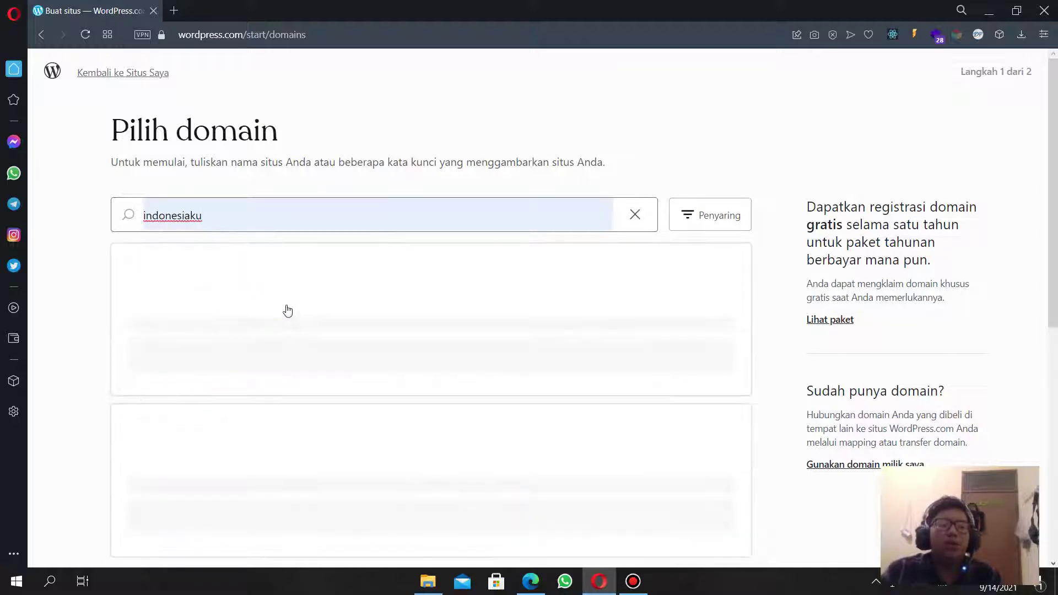
Pick the free indonesiaku13210547.wordpress.com address and continue with a free site.
scroll(423, 309, "down", 1)
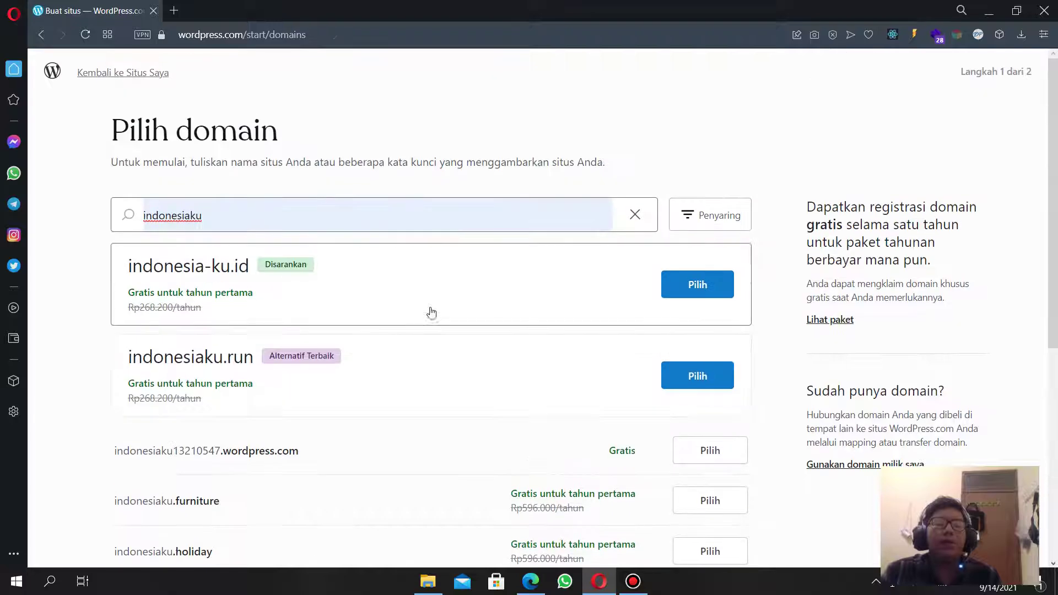
scroll(320, 387, "down", 3)
scroll(482, 432, "down", 3)
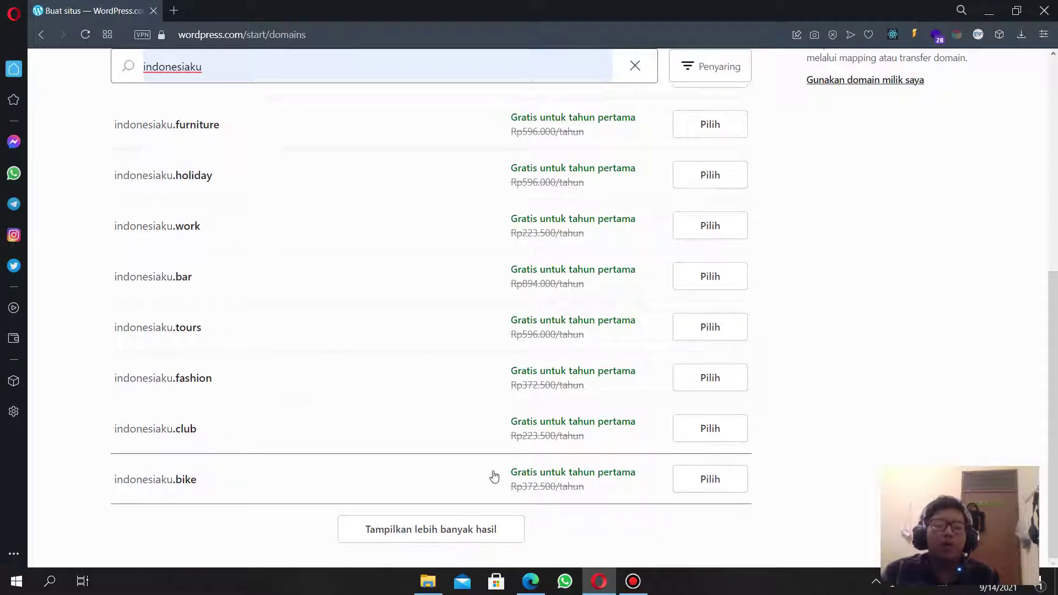
scroll(576, 501, "up", 5)
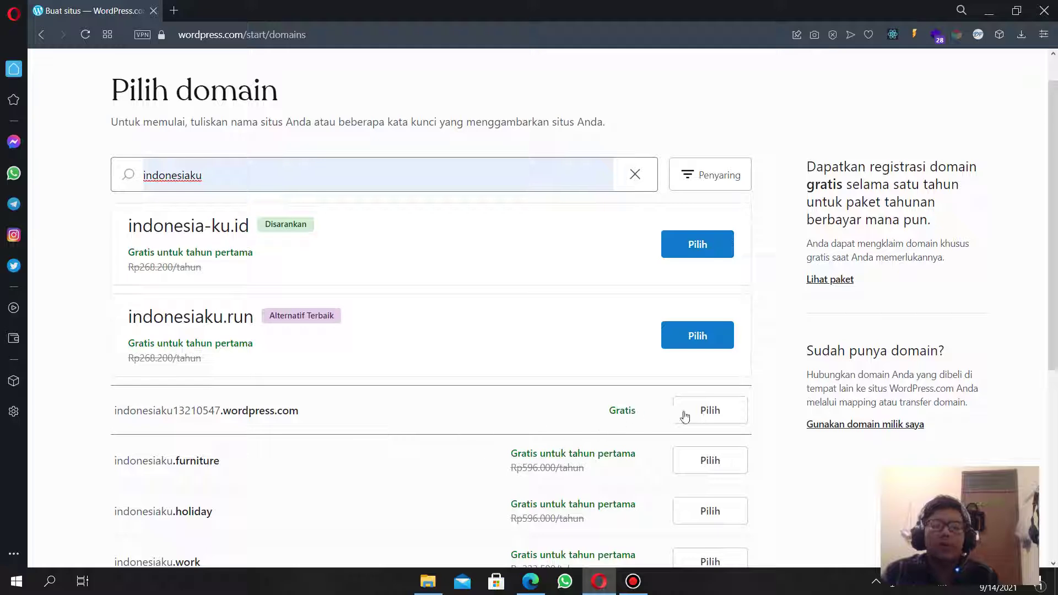
left_click(715, 414)
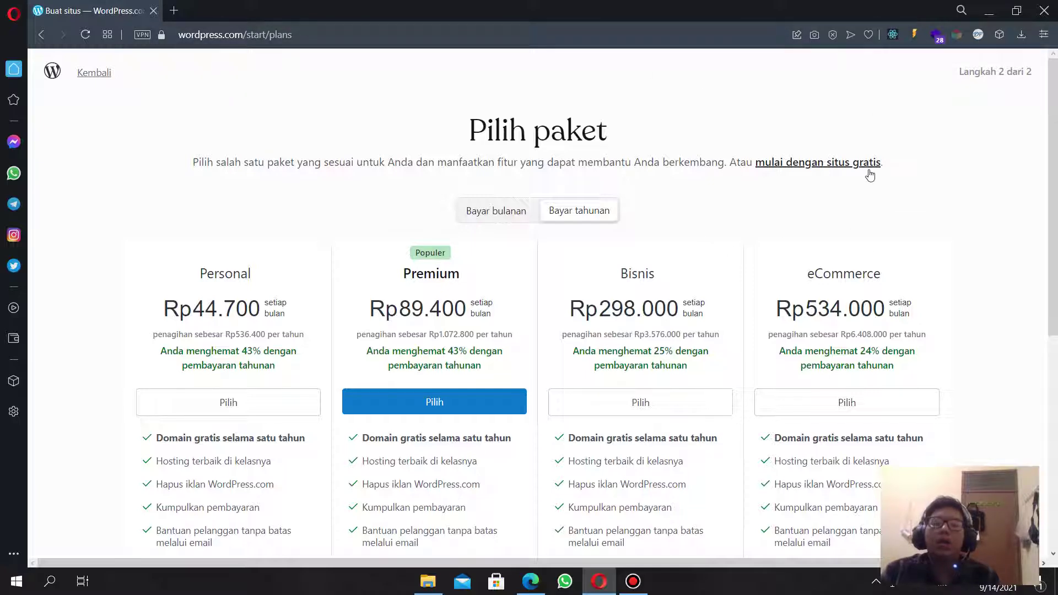
left_click(844, 166)
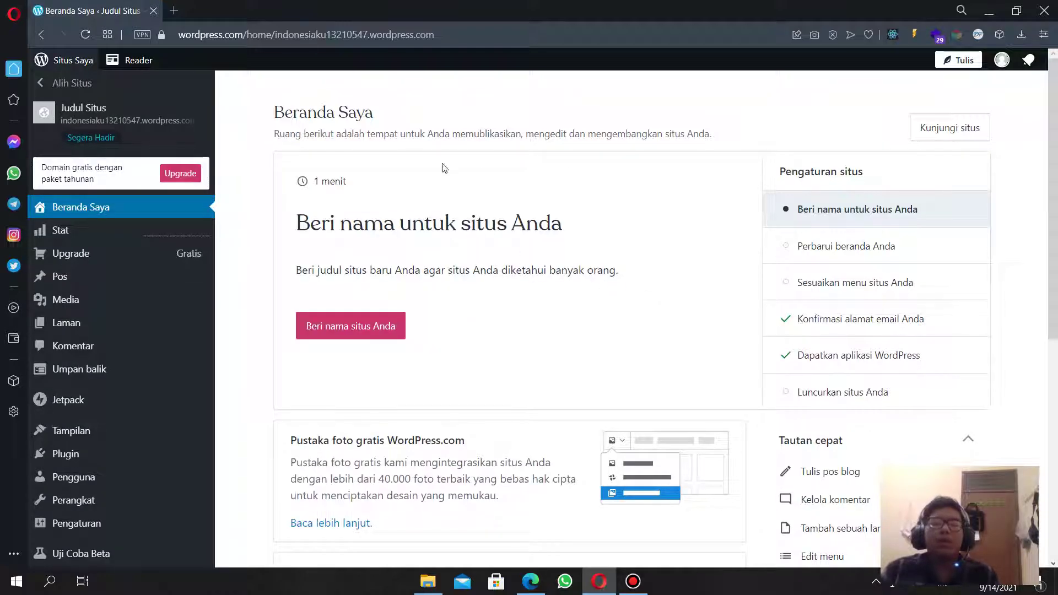
Replace the placeholder site title with INDONESIAKU.
left_click(381, 330)
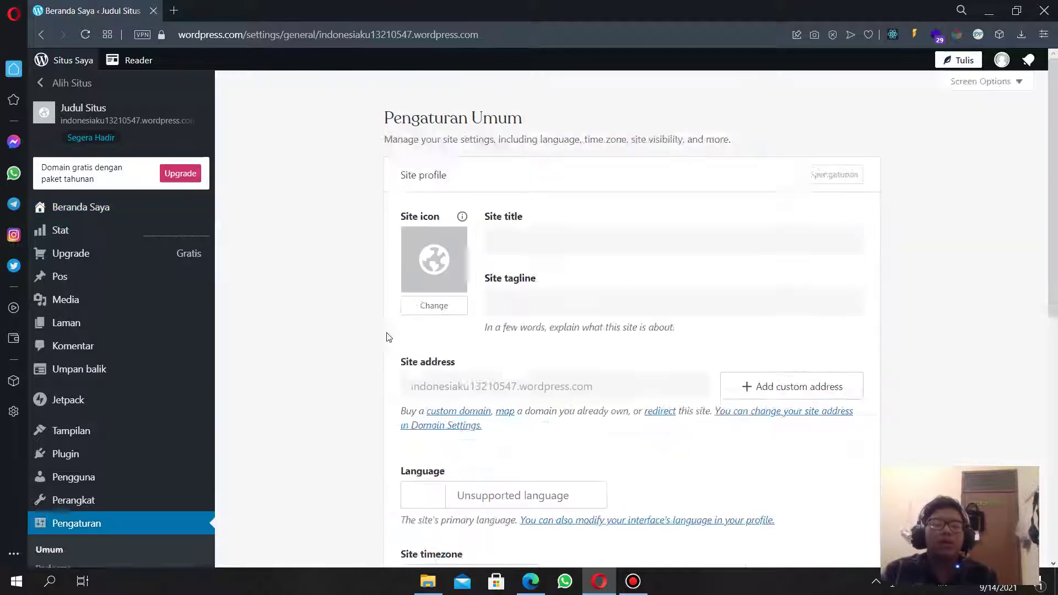
left_click_drag(577, 240, 434, 251)
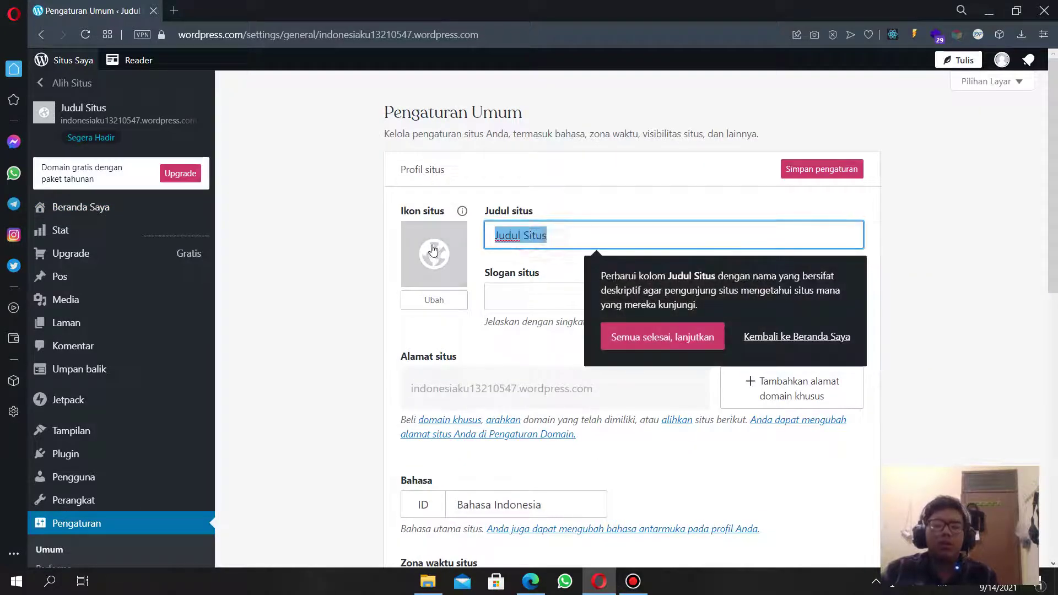
type("In")
key("Down")
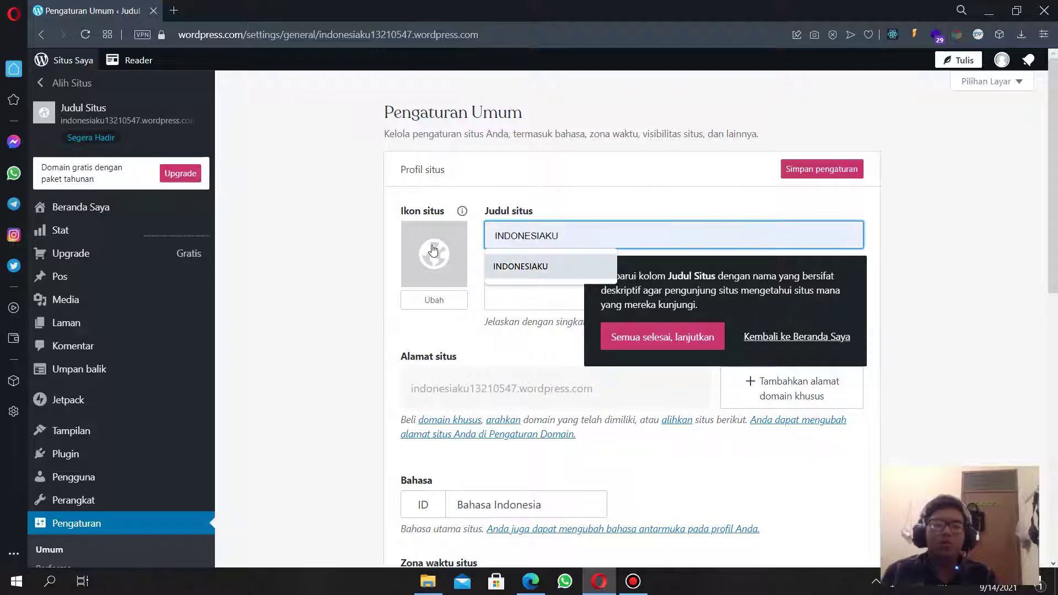
key("Return")
Set the tagline to 'Inilah Pesona Indonesia' and save the settings.
left_click(541, 302)
scroll(541, 302, "down", 1)
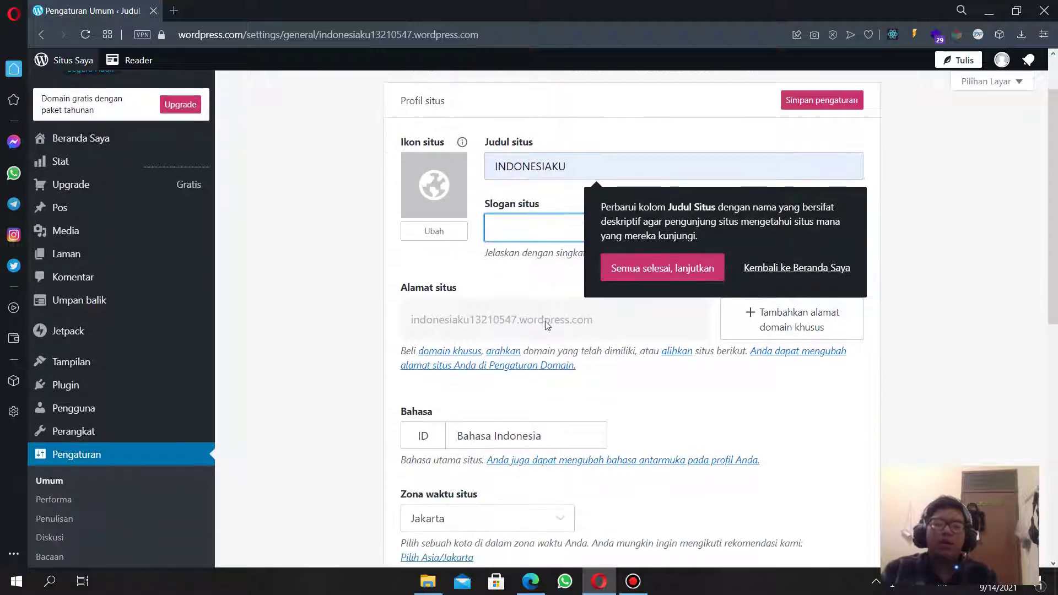
key("Down")
key("Return")
scroll(745, 237, "up", 1)
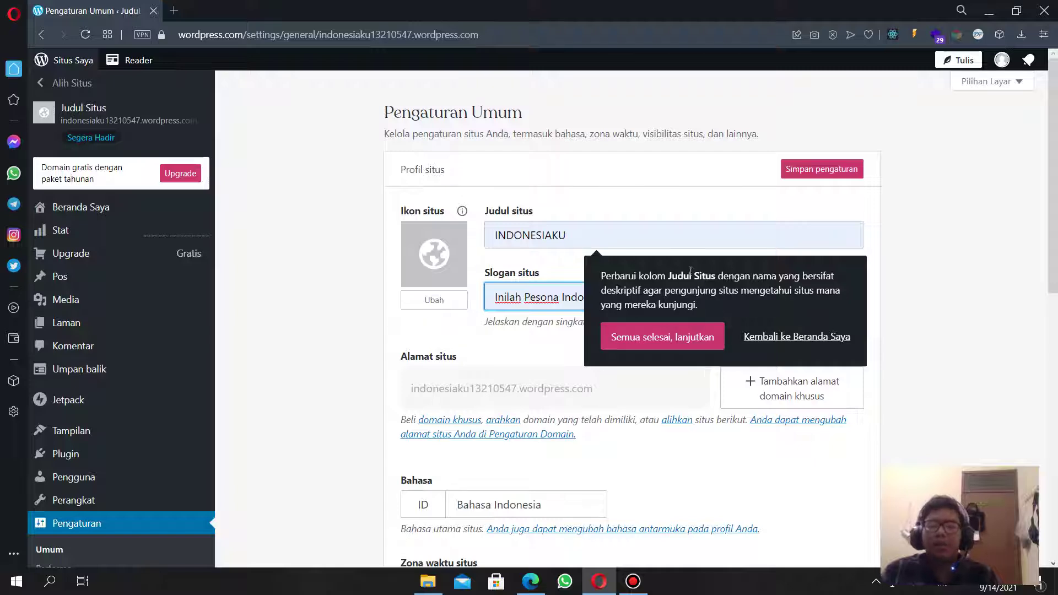
left_click(656, 339)
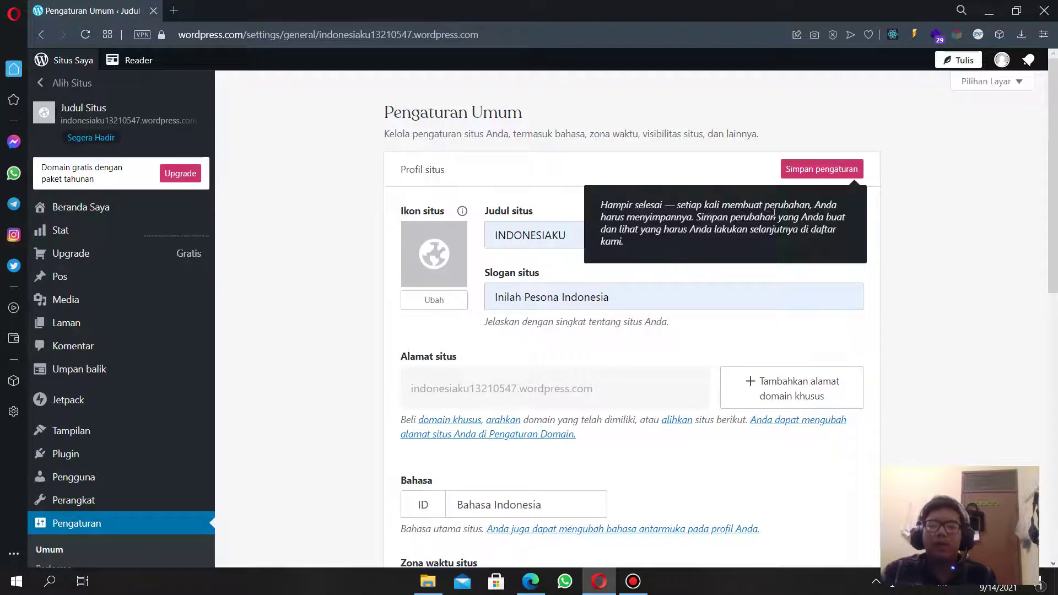
left_click(824, 169)
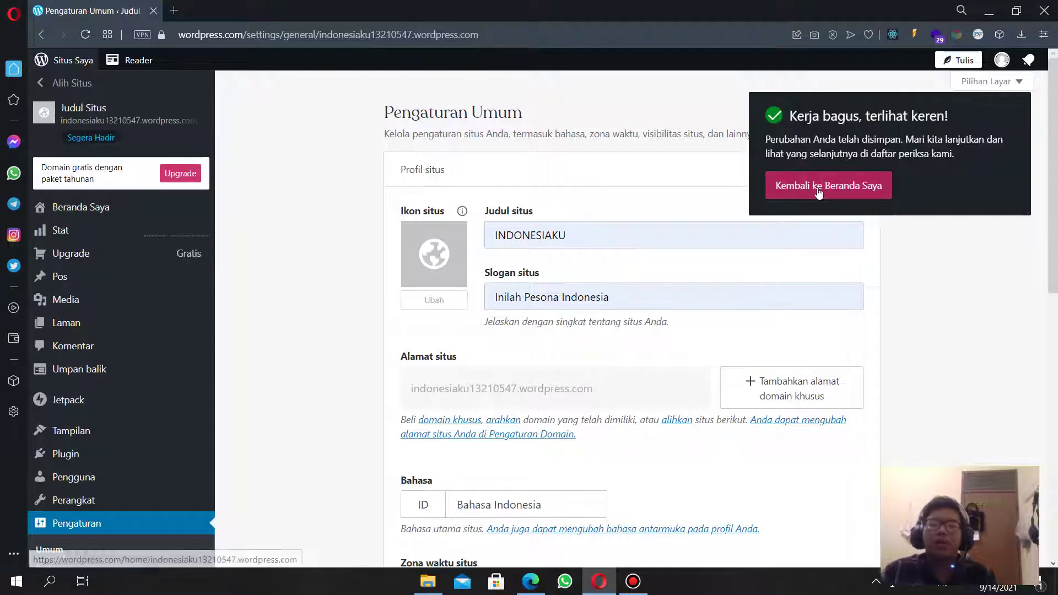
left_click(817, 187)
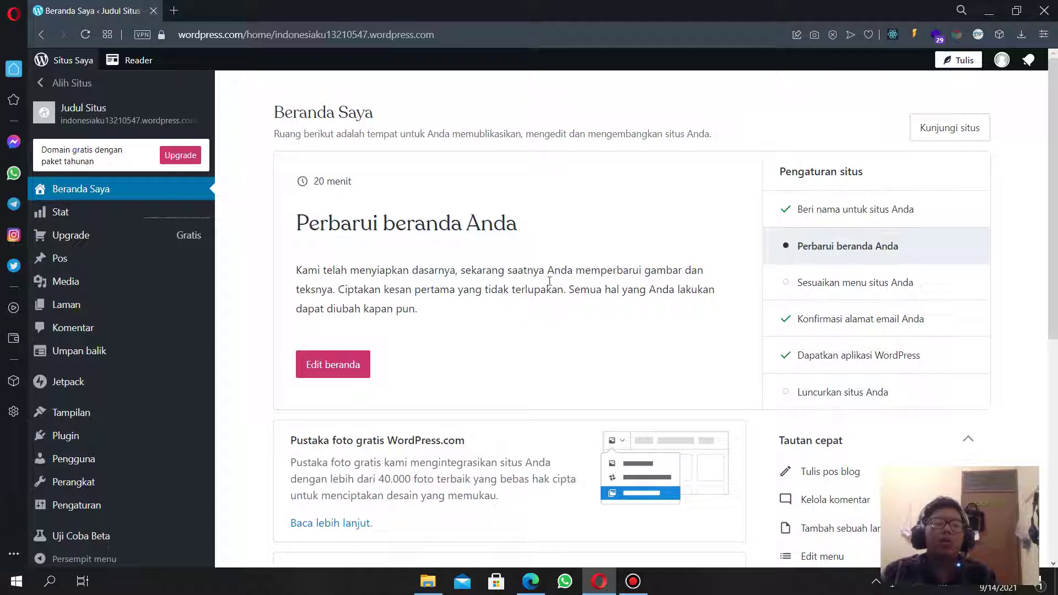
Go to the theme selection page from the dashboard.
scroll(364, 401, "down", 1)
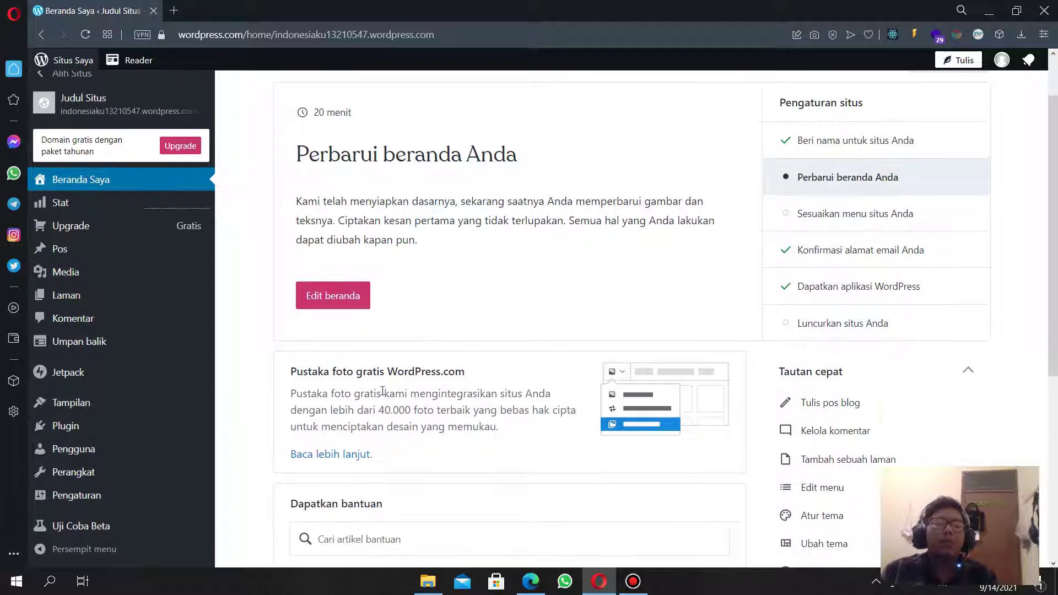
mouse_move(118, 412)
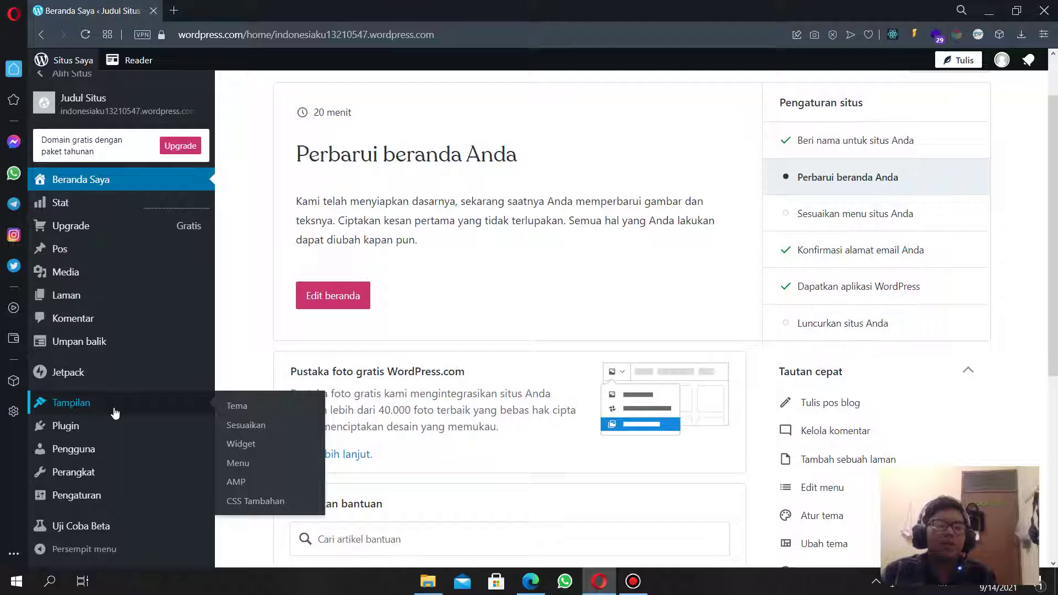
left_click(118, 410)
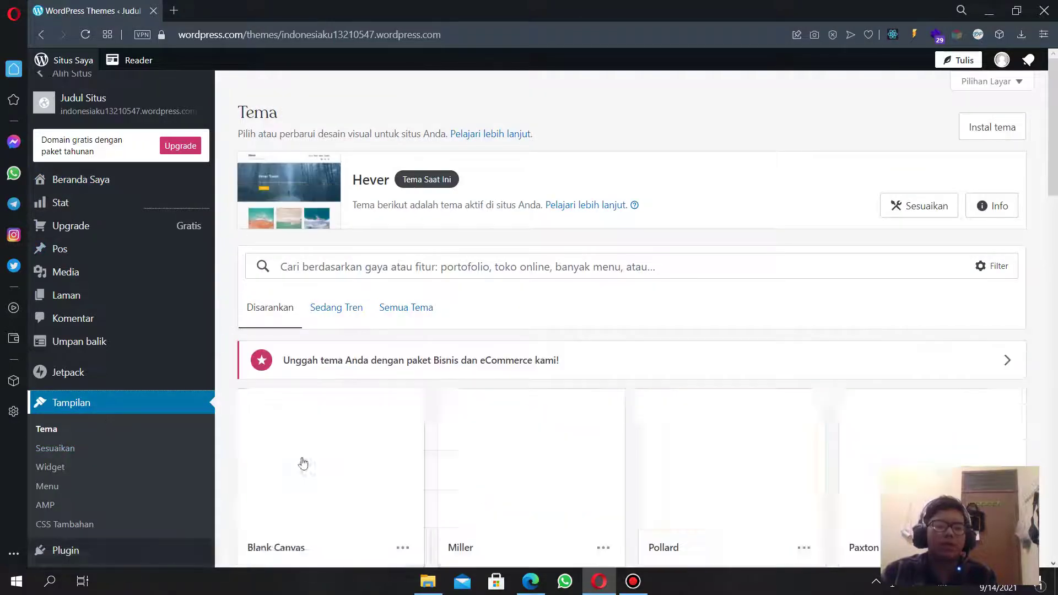
Browse the theme grid and open the Alves theme's details.
scroll(631, 376, "down", 3)
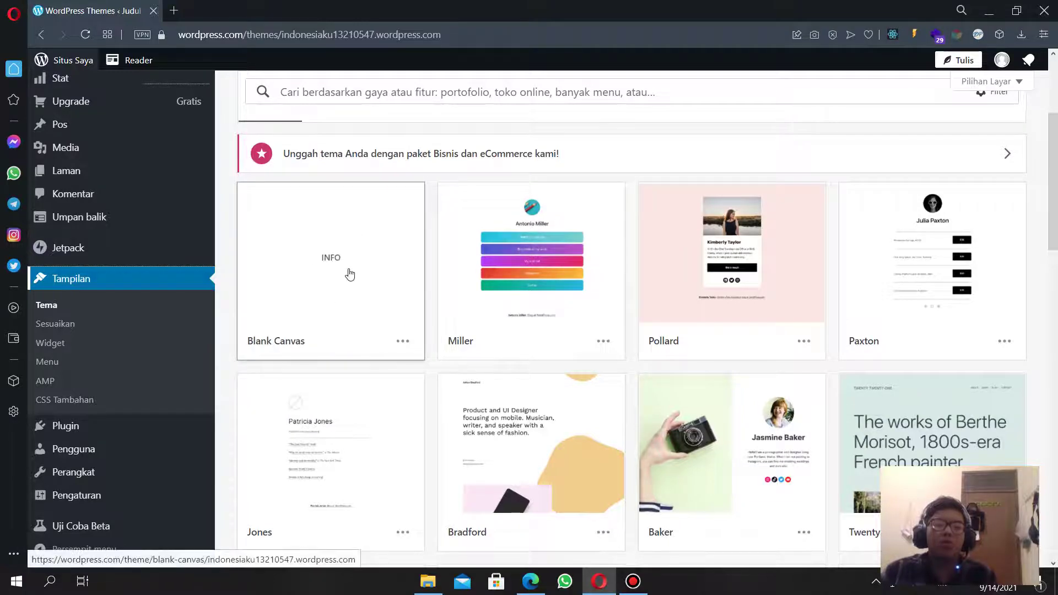
scroll(733, 309, "down", 5)
scroll(750, 320, "up", 6)
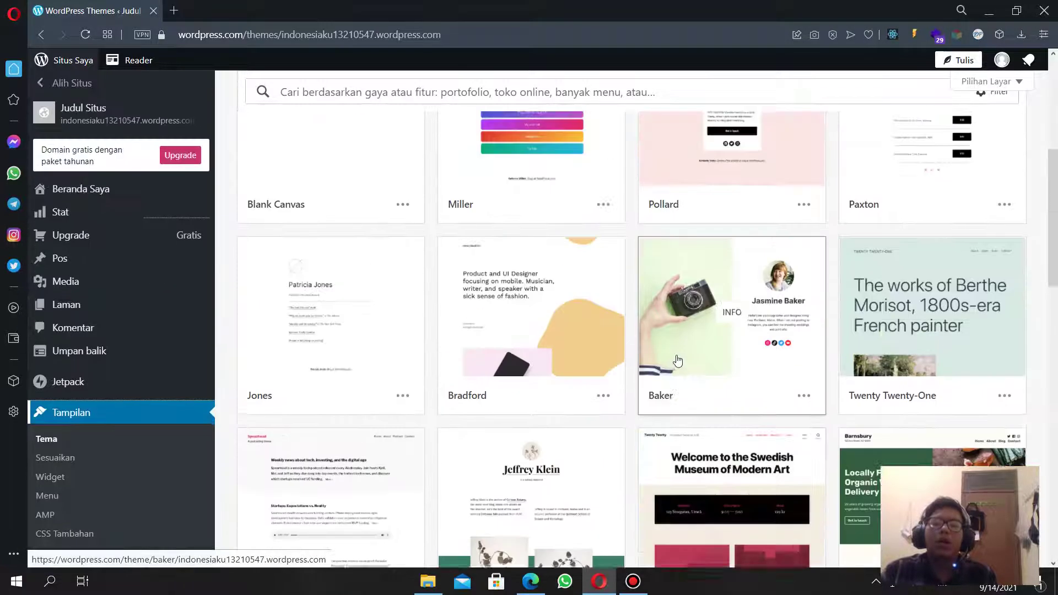
scroll(761, 329, "down", 10)
scroll(739, 325, "up", 5)
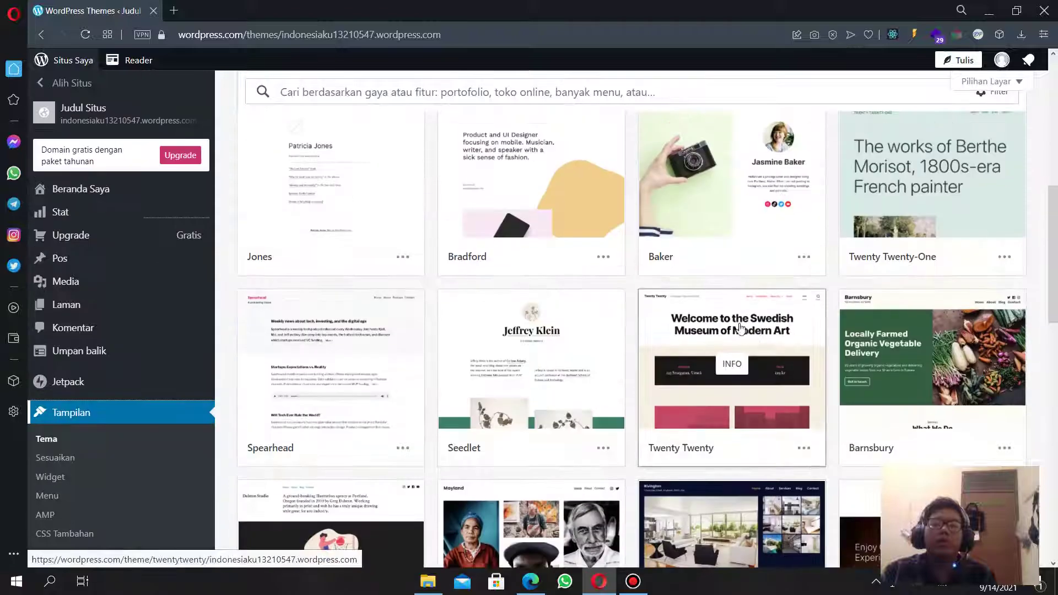
scroll(708, 325, "up", 3)
scroll(710, 375, "down", 7)
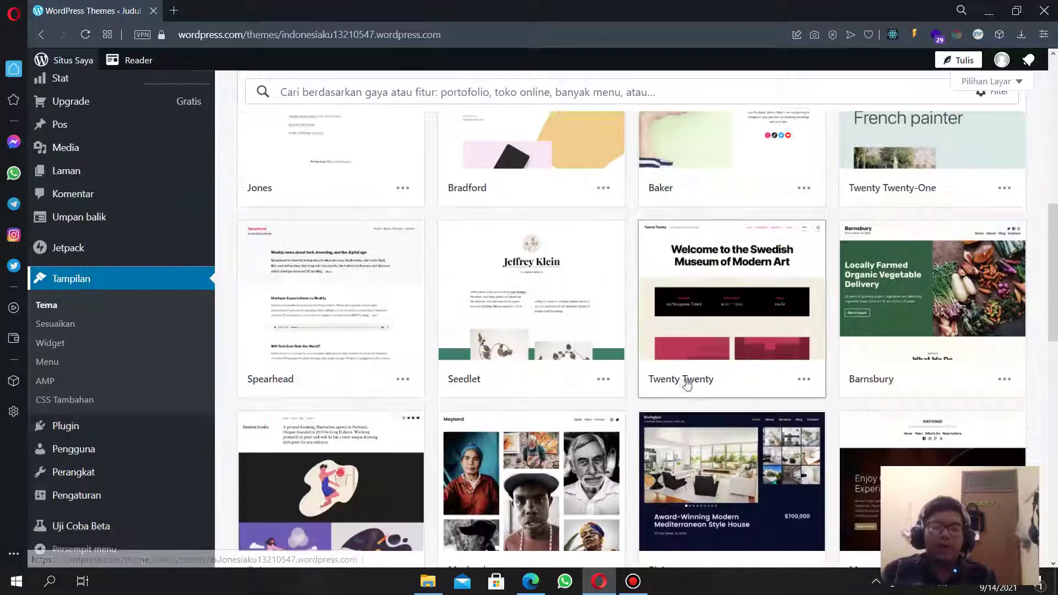
scroll(771, 397, "up", 4)
scroll(810, 405, "down", 5)
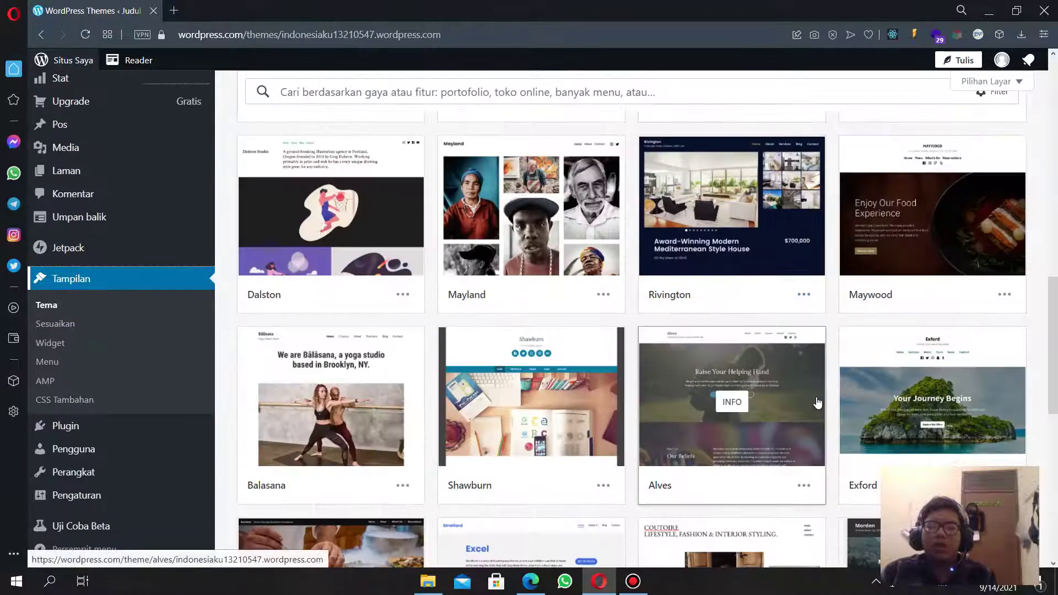
left_click(785, 428)
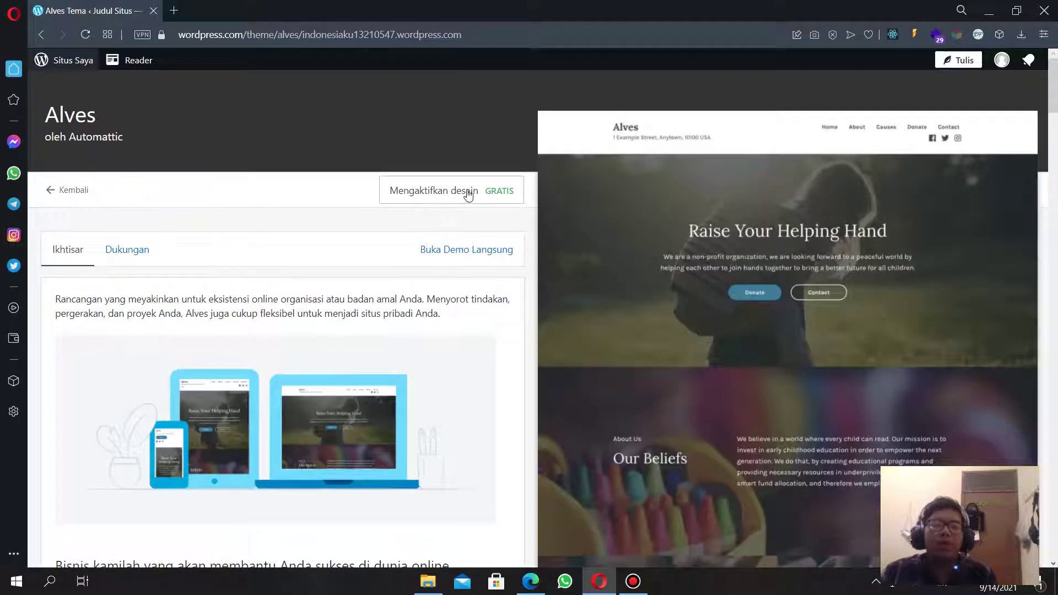
Activate Alves, replacing the current homepage content with the Alves homepage.
left_click(474, 190)
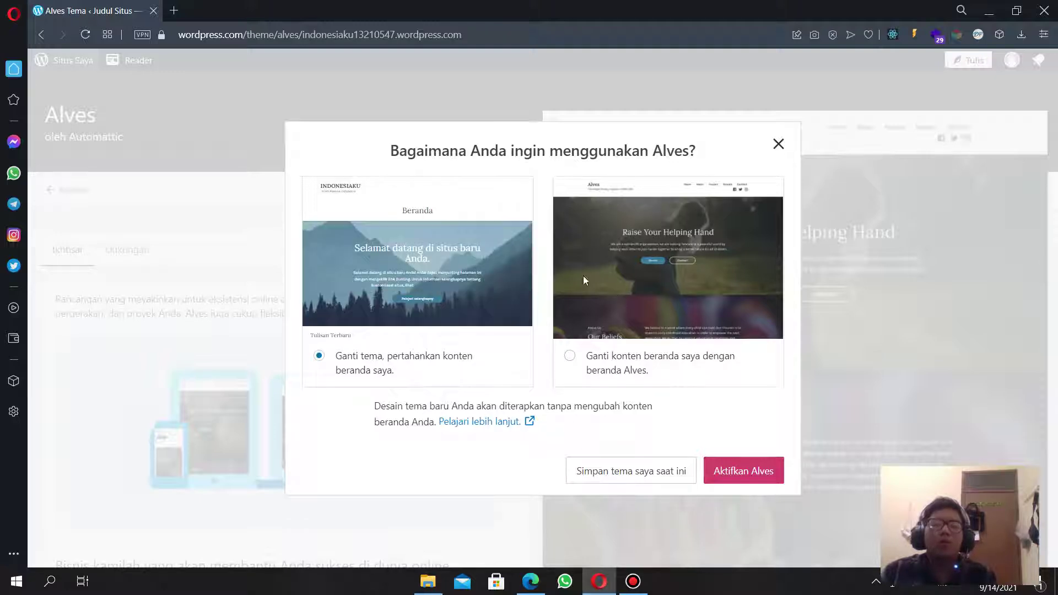
left_click(611, 358)
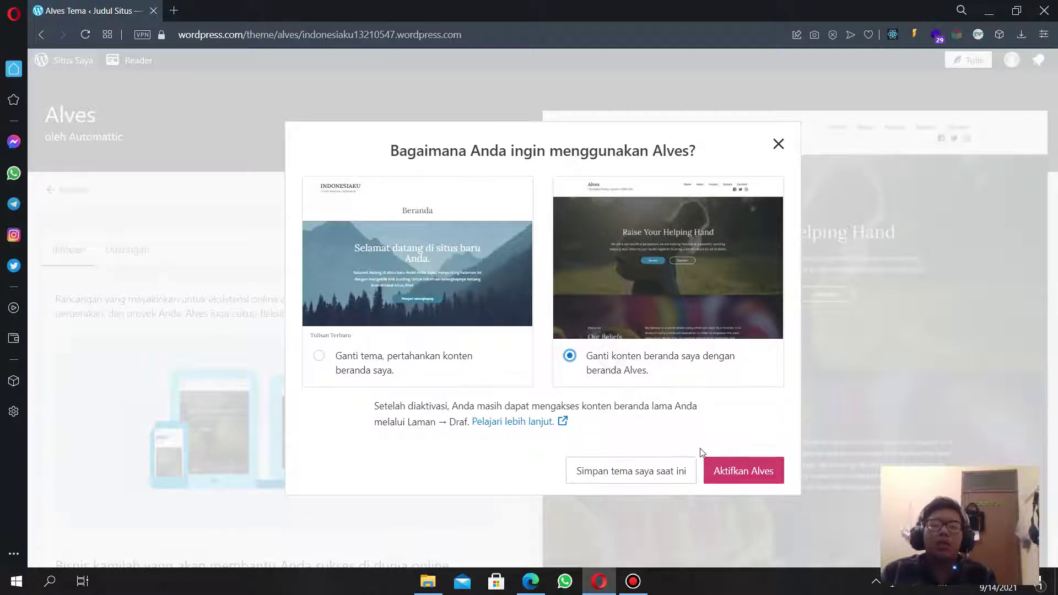
left_click(740, 481)
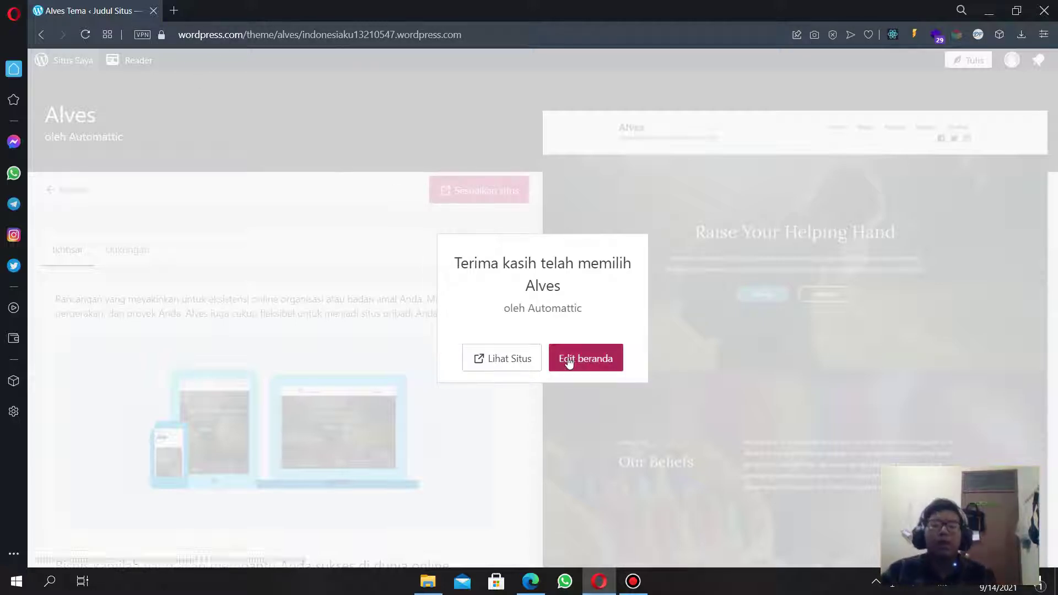
Review the Alves homepage in the editor, then go back to the Pages list.
left_click(568, 370)
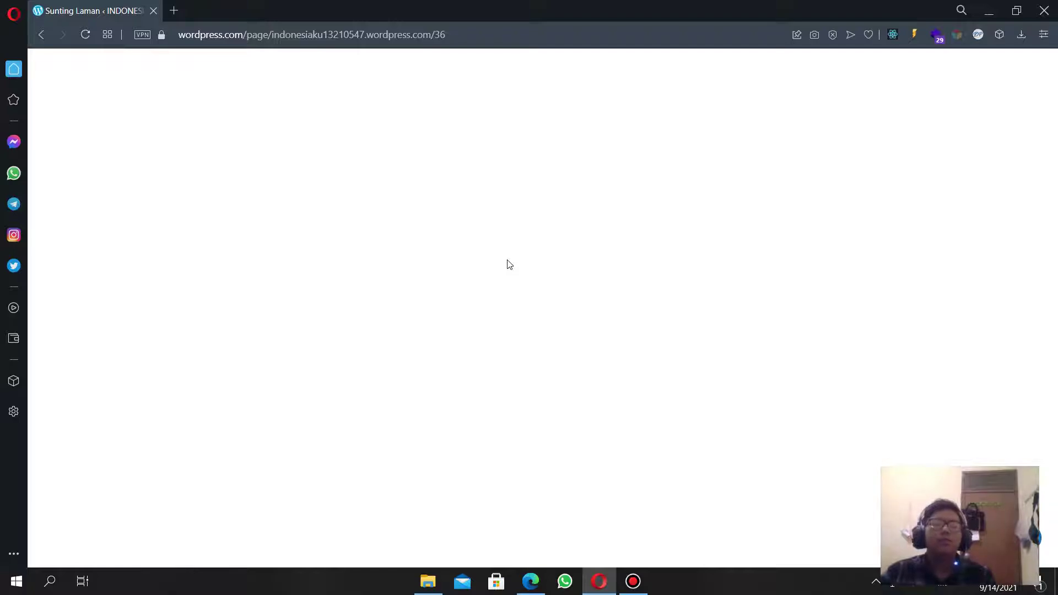
scroll(469, 271, "up", 10)
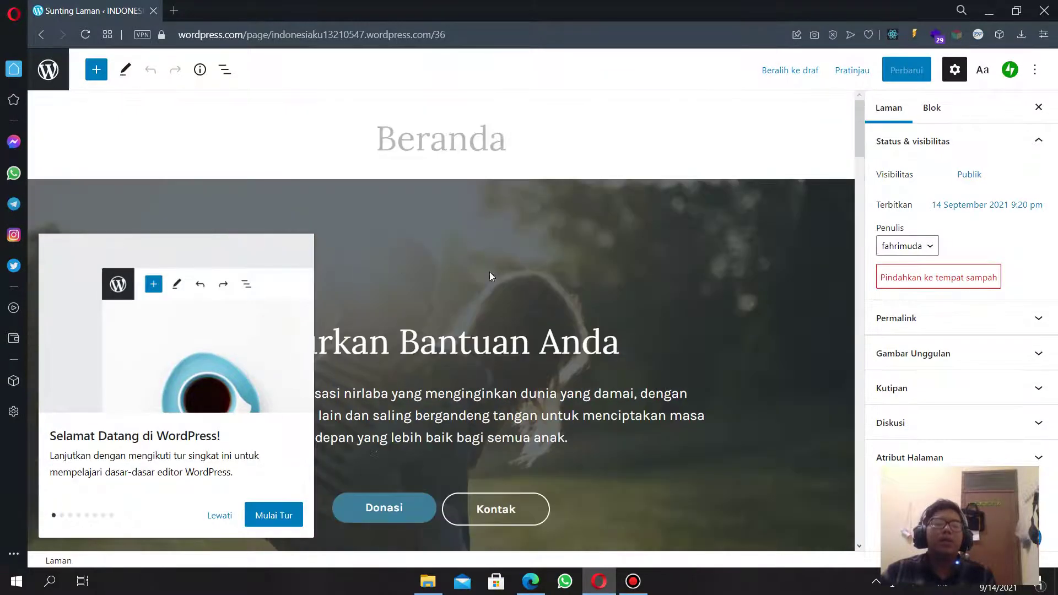
scroll(554, 238, "down", 5)
scroll(531, 236, "up", 4)
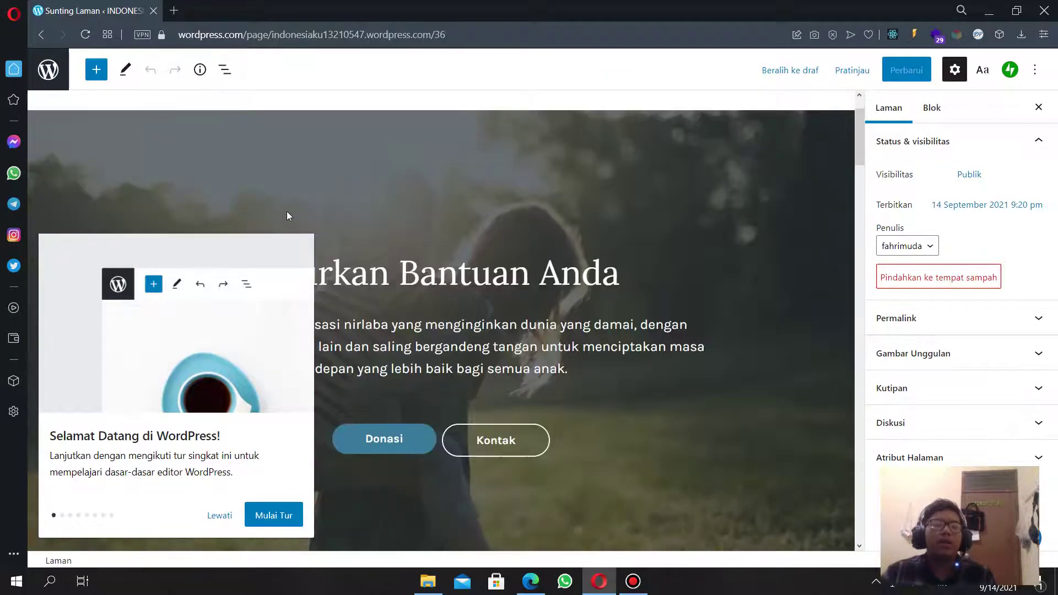
left_click(48, 69)
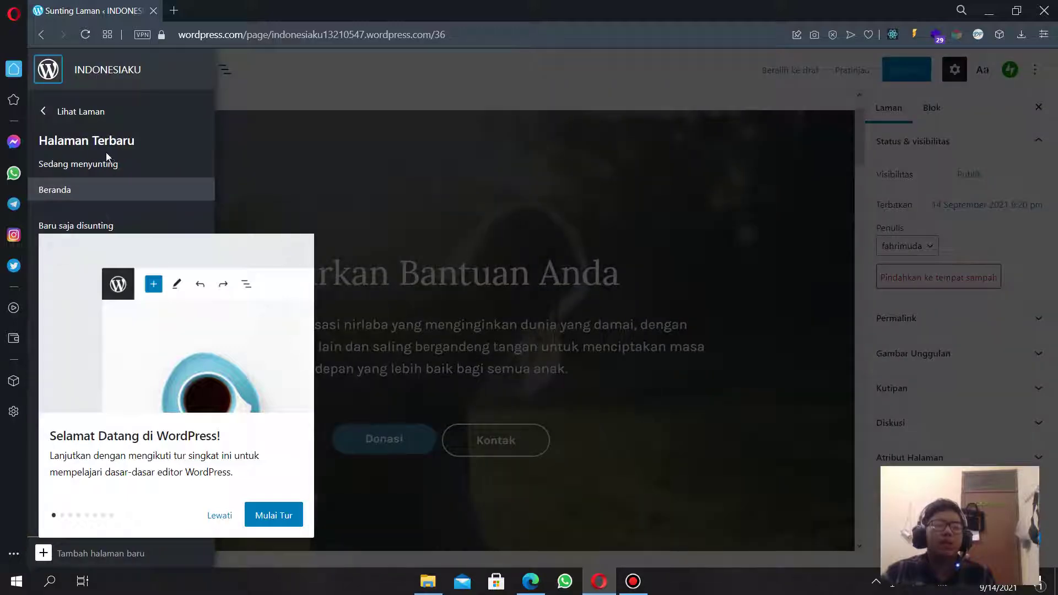
left_click(105, 111)
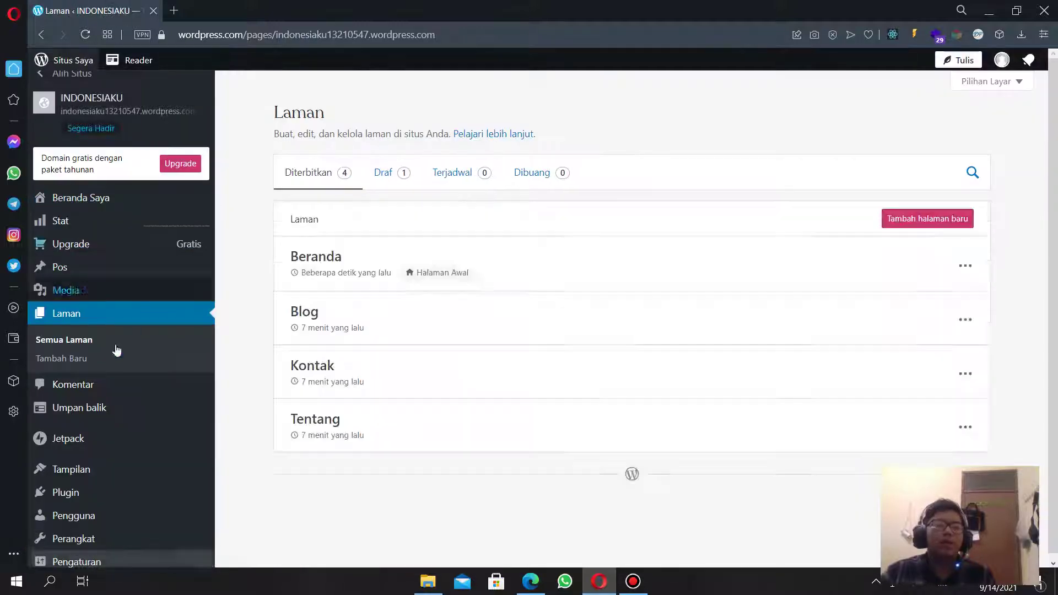
From Tampilan, activate the Hever theme with its homepage replacing the current content.
left_click(67, 471)
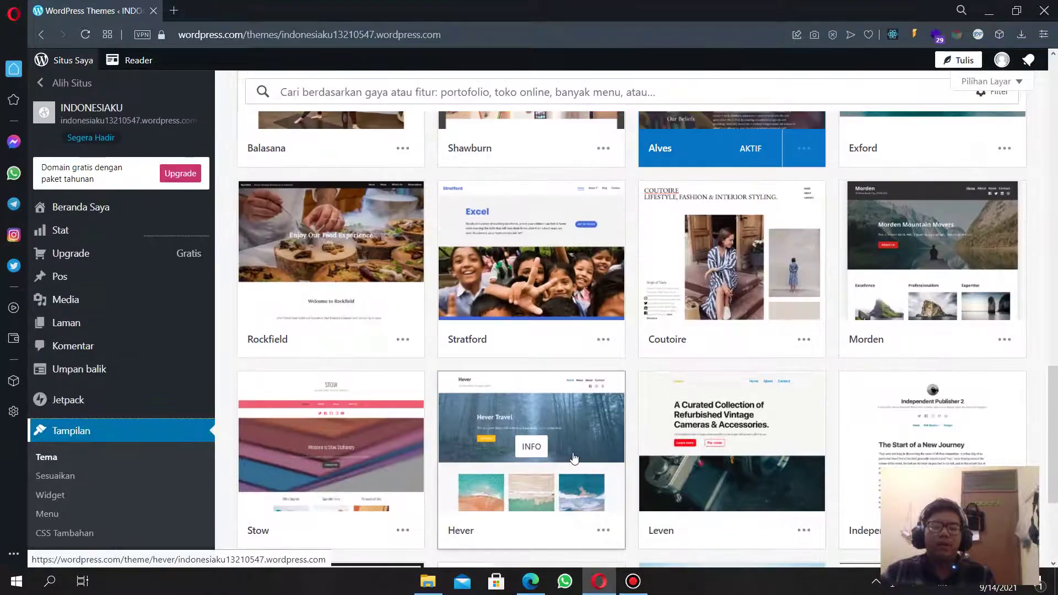
scroll(574, 458, "down", 8)
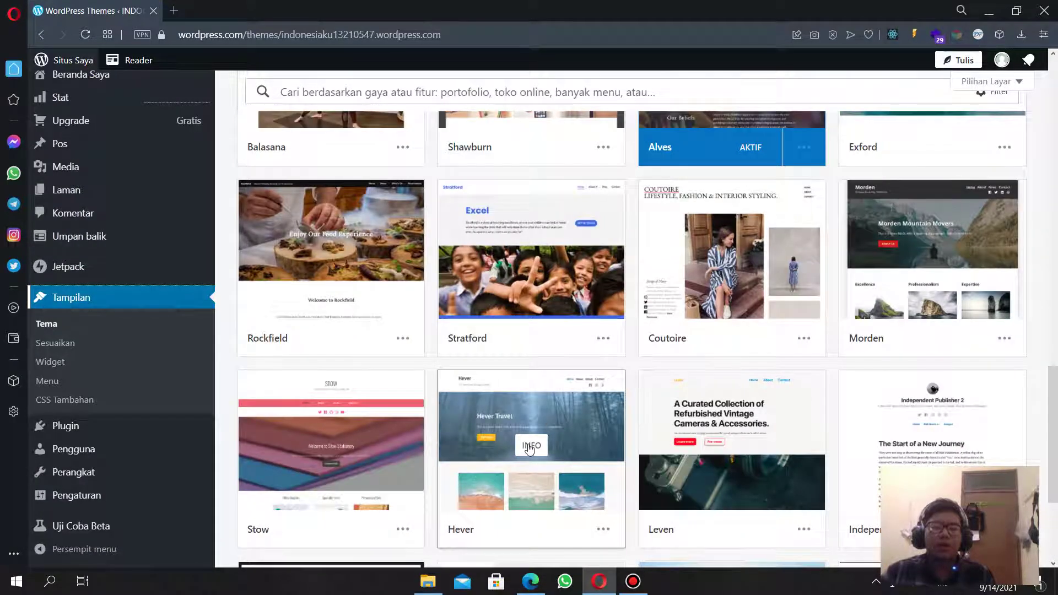
left_click(530, 447)
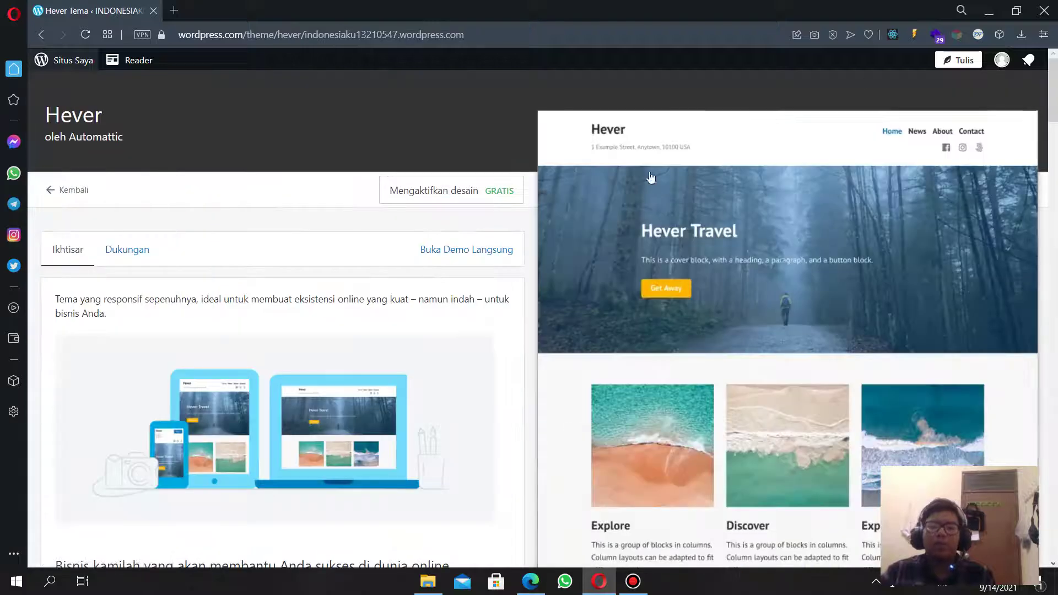
left_click(475, 202)
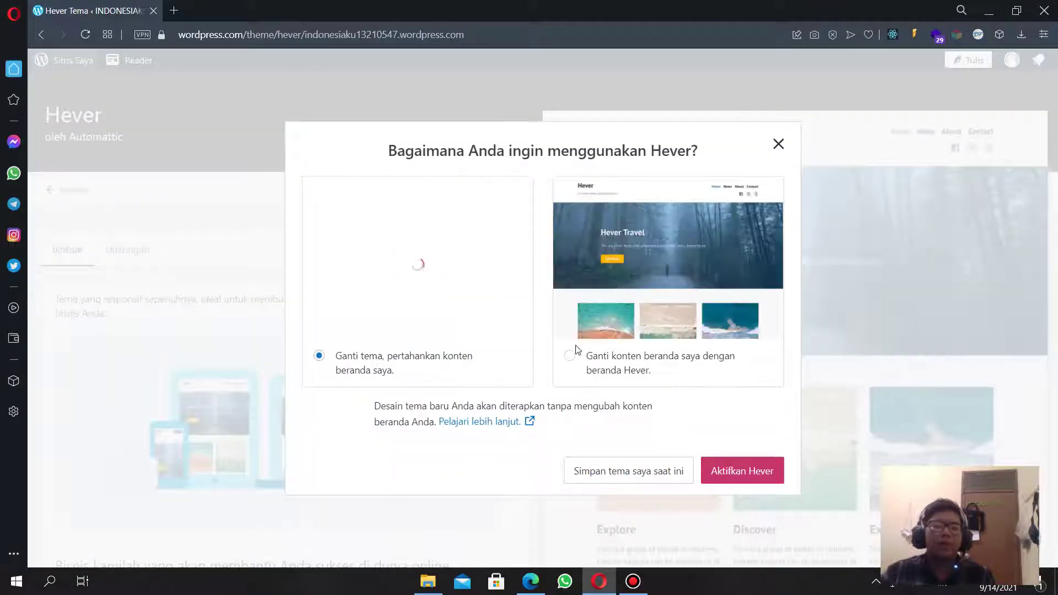
left_click(665, 320)
left_click(734, 475)
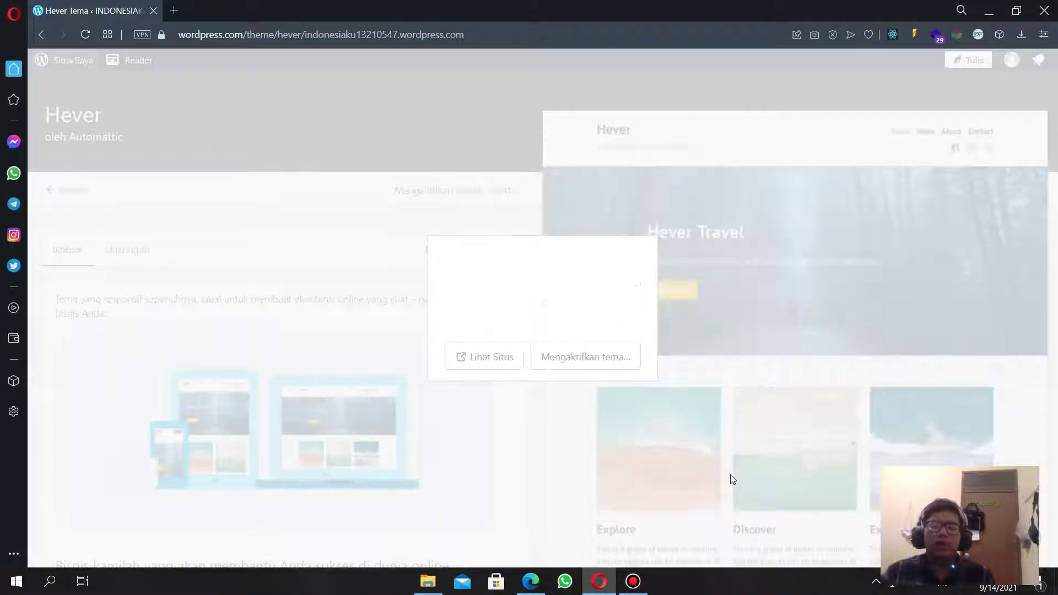
Search Google for 'indonesia' in a new tab.
left_click(175, 16)
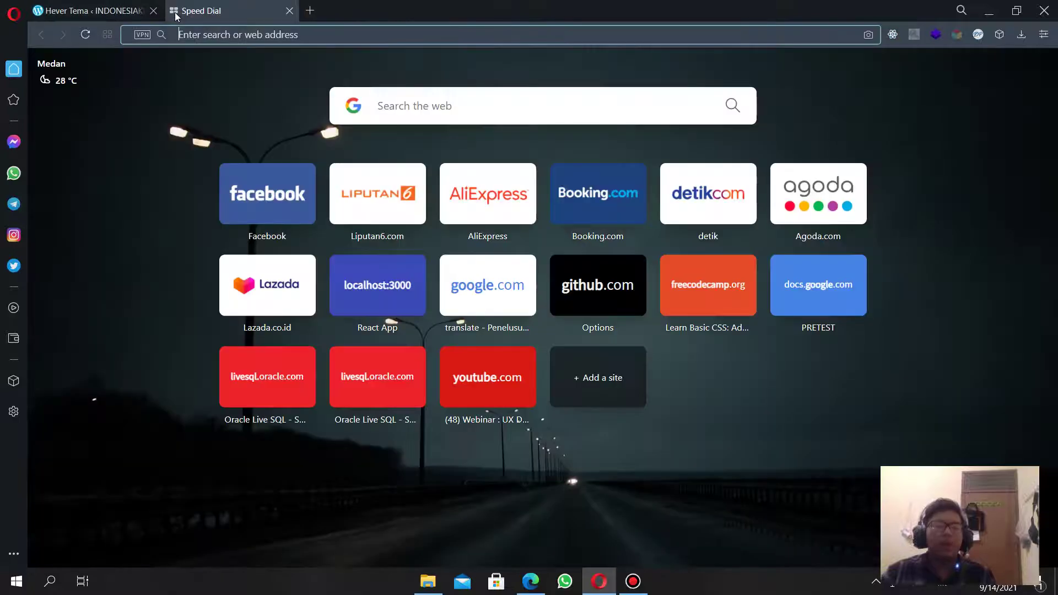
type("indonesia")
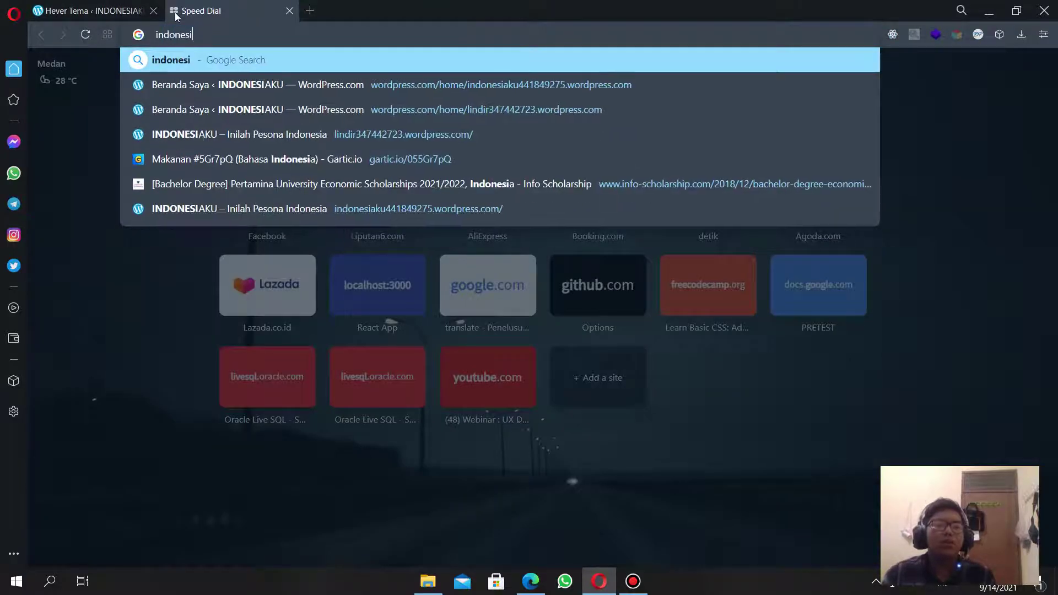
key("Return")
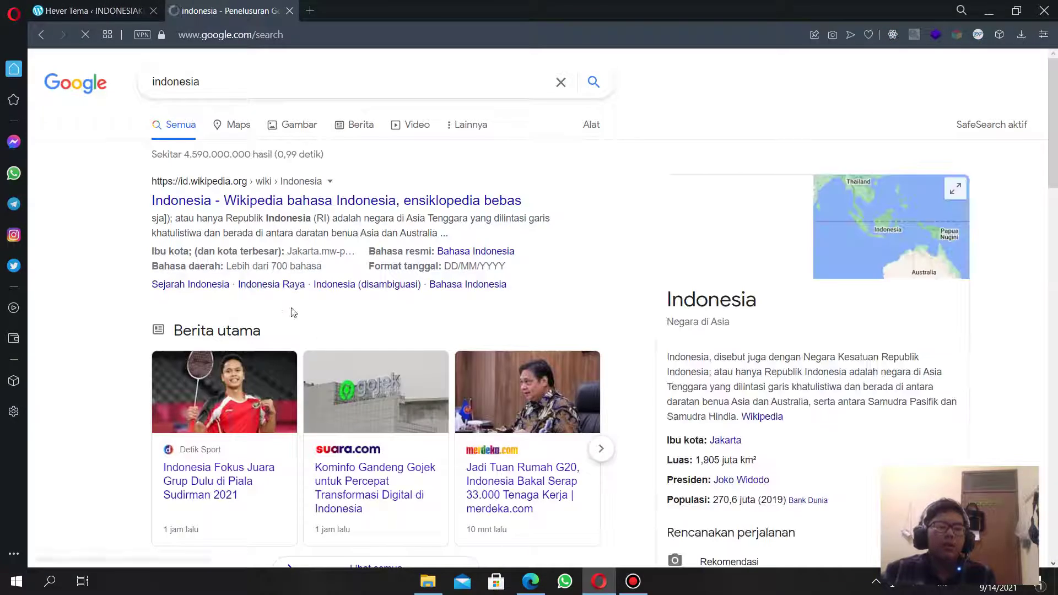
scroll(284, 358, "down", 5)
scroll(279, 368, "down", 3)
scroll(279, 366, "up", 6)
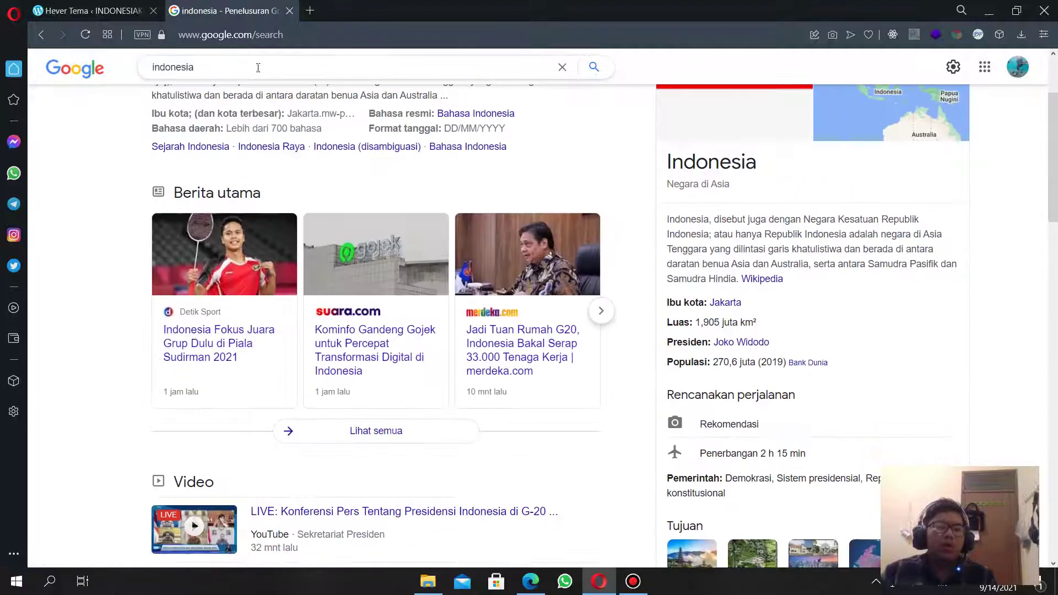
Change the search to 'pesona indonesia' and scroll the results.
left_click_drag(257, 69, 98, 70)
type("pesob")
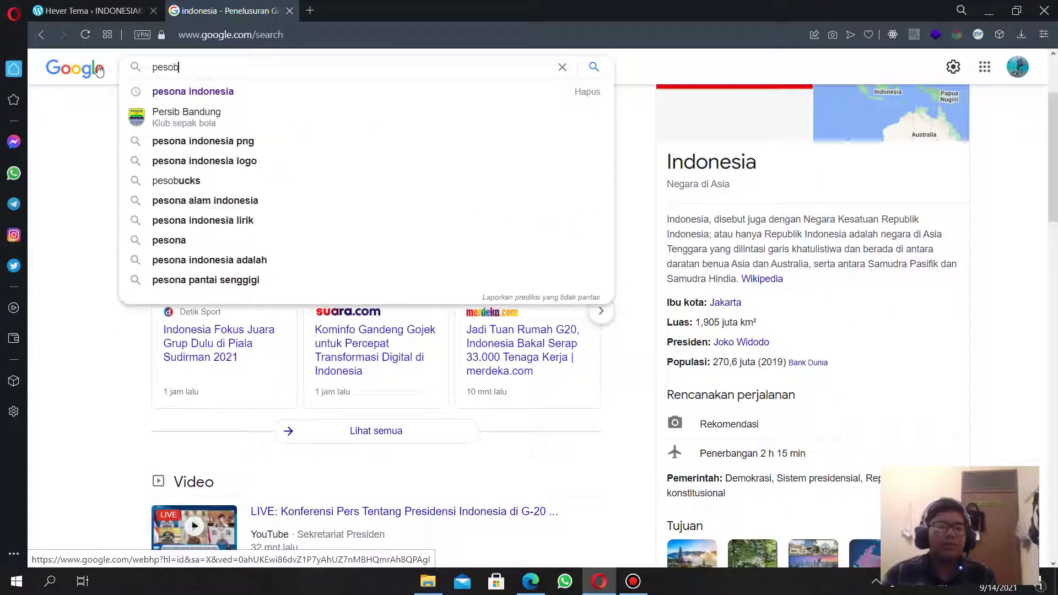
key("Down")
key("Return")
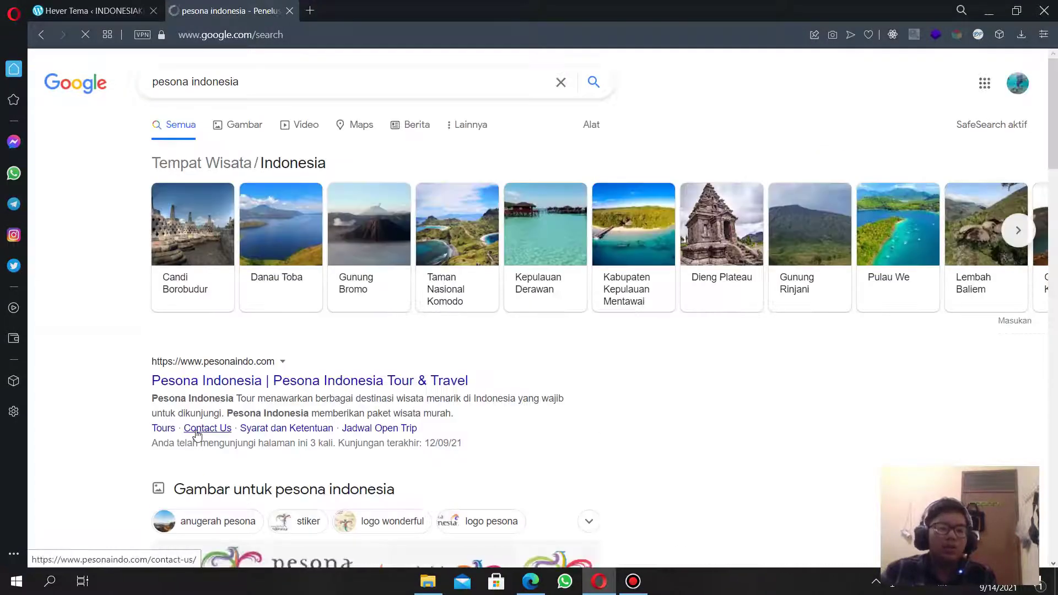
scroll(209, 444, "down", 5)
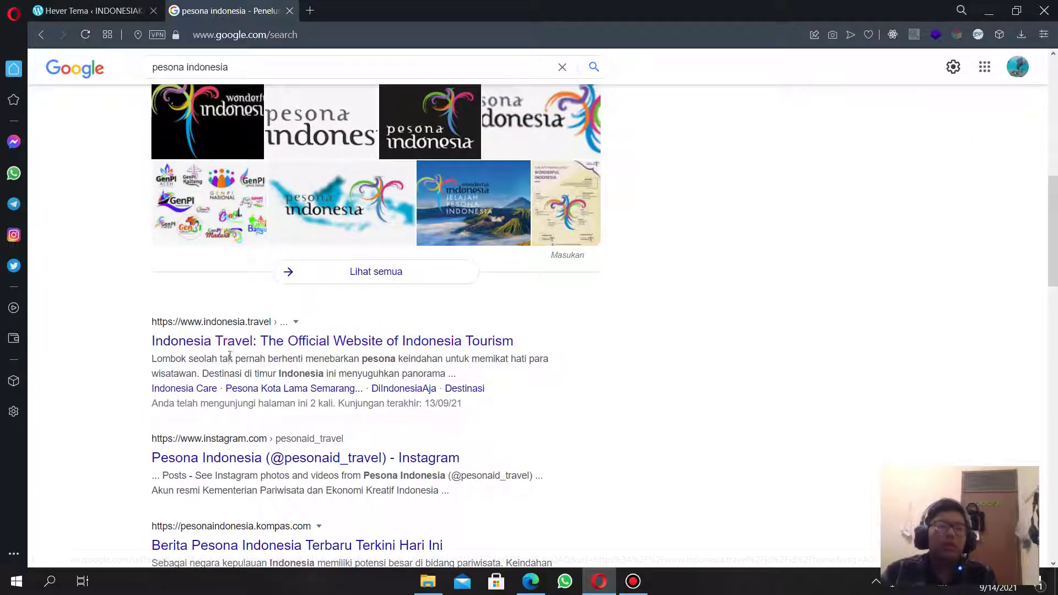
Open indonesia.travel and browse its Destinasi Pilihan destinations.
left_click(229, 345)
scroll(411, 345, "down", 15)
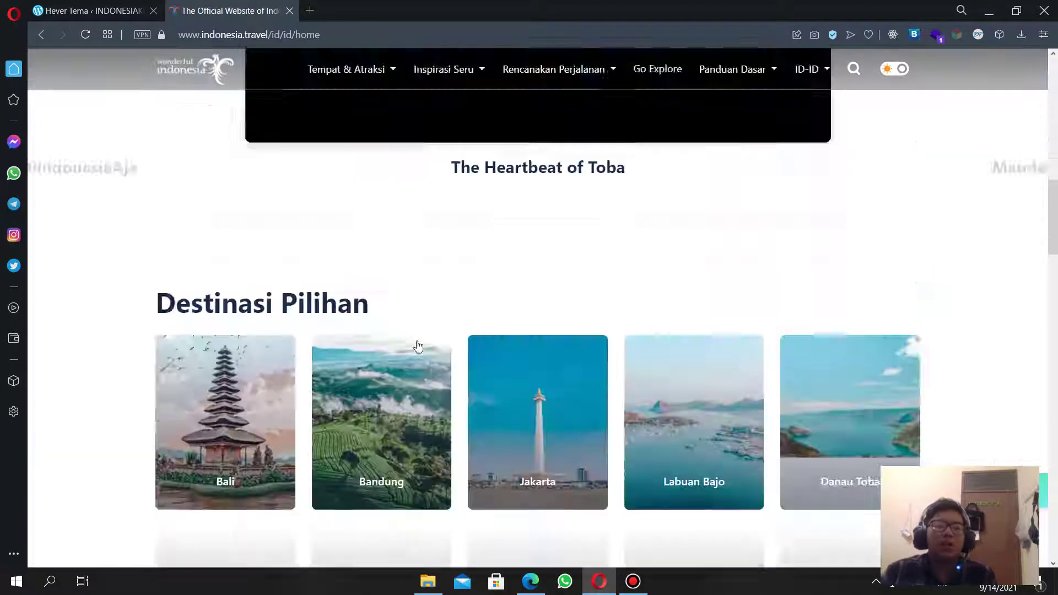
scroll(417, 346, "up", 10)
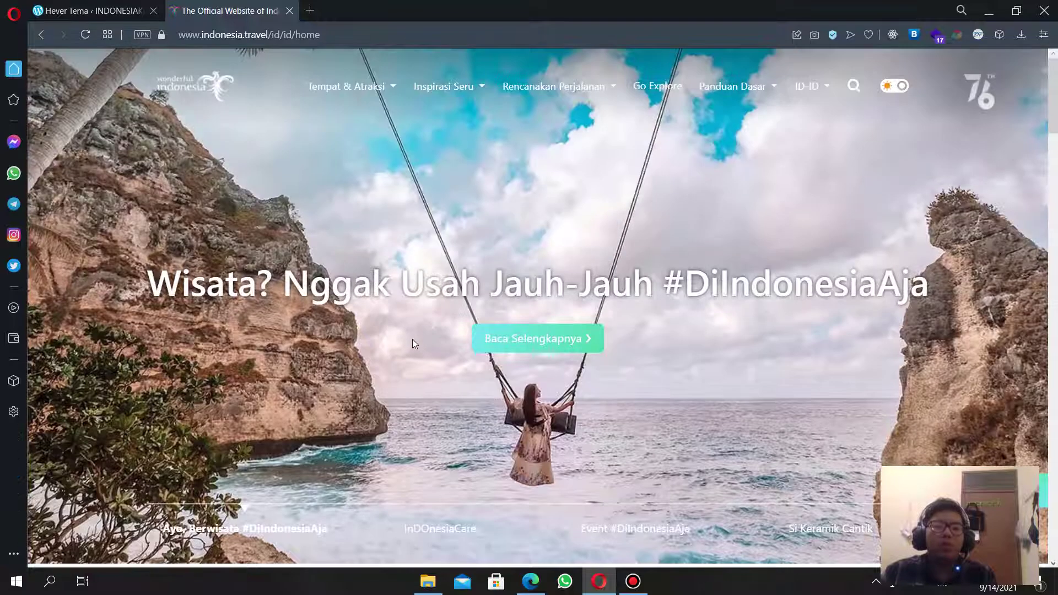
scroll(643, 318, "down", 10)
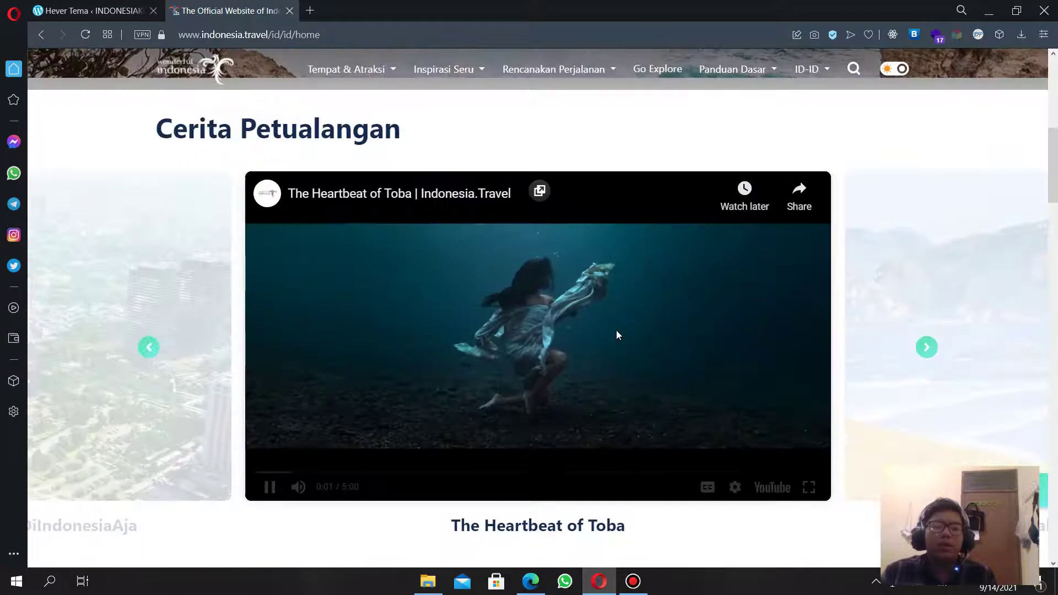
scroll(617, 330, "up", 5)
scroll(574, 337, "down", 1)
scroll(551, 298, "up", 3)
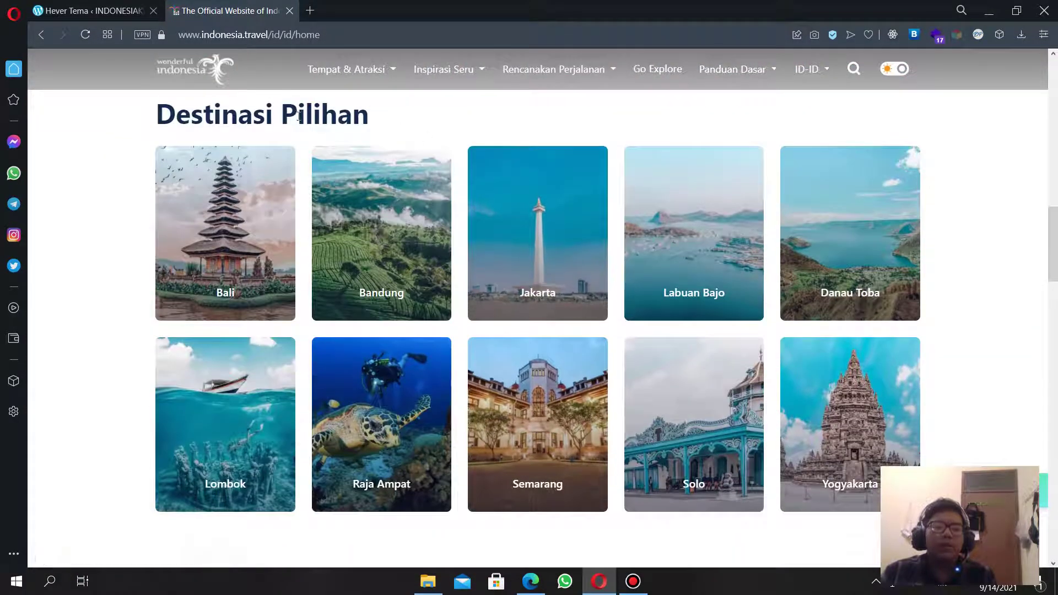
scroll(551, 294, "down", 7)
scroll(518, 471, "up", 5)
scroll(544, 456, "down", 7)
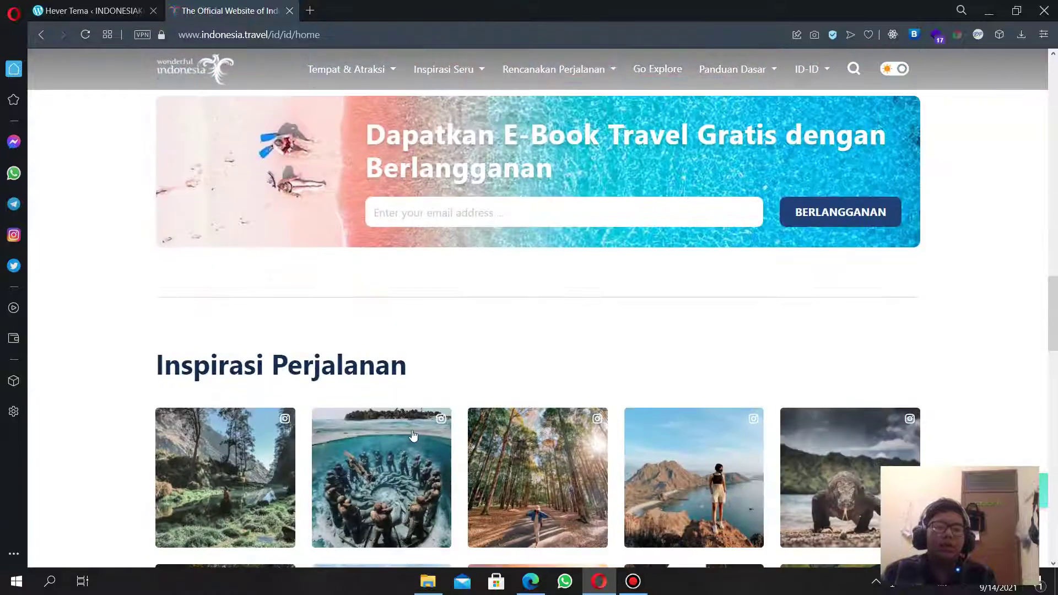
scroll(414, 435, "down", 10)
scroll(507, 438, "up", 15)
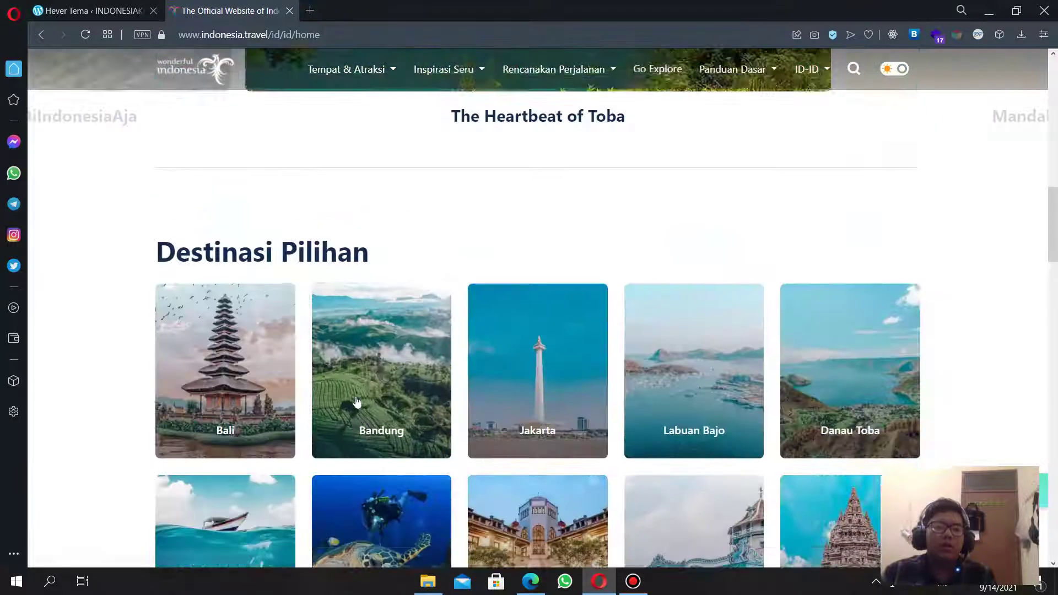
scroll(358, 402, "up", 5)
scroll(285, 325, "down", 6)
Mute the playing Toba video, then close the indonesia.travel tab.
left_click(135, 11)
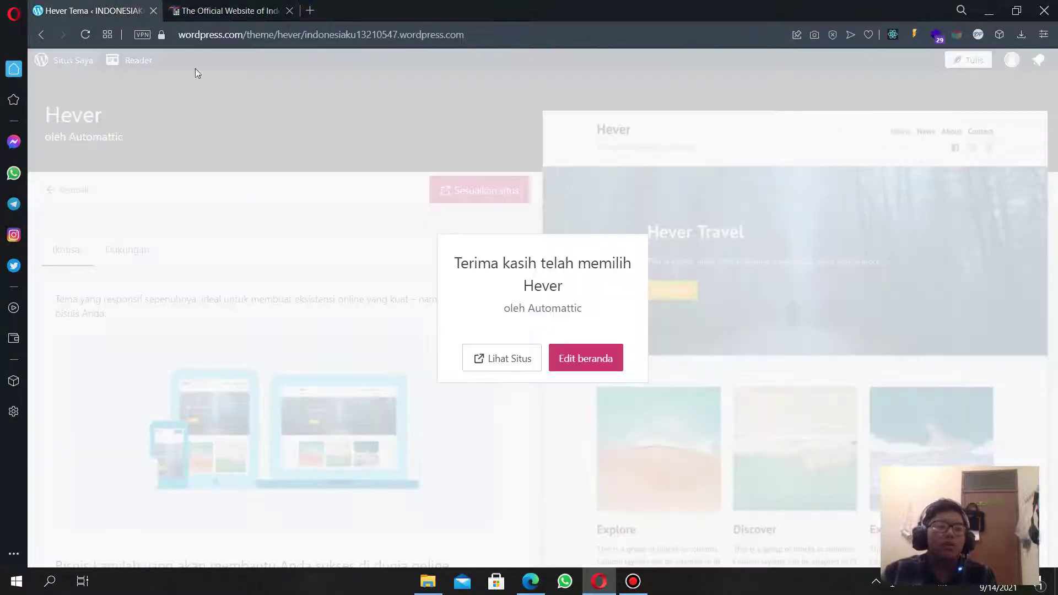
left_click(229, 11)
scroll(421, 302, "down", 9)
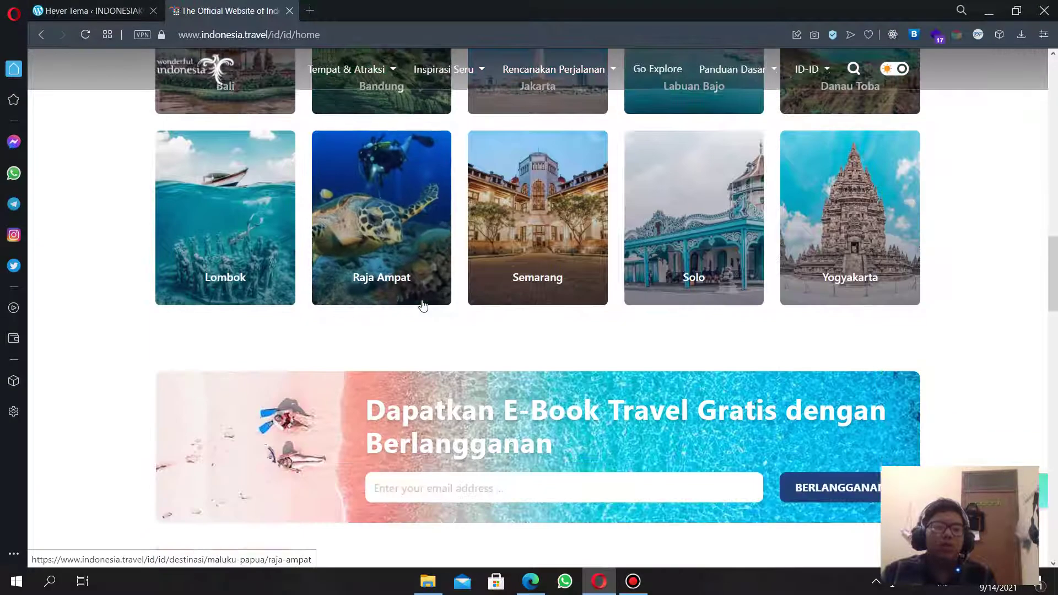
scroll(441, 298, "up", 11)
scroll(470, 281, "up", 6)
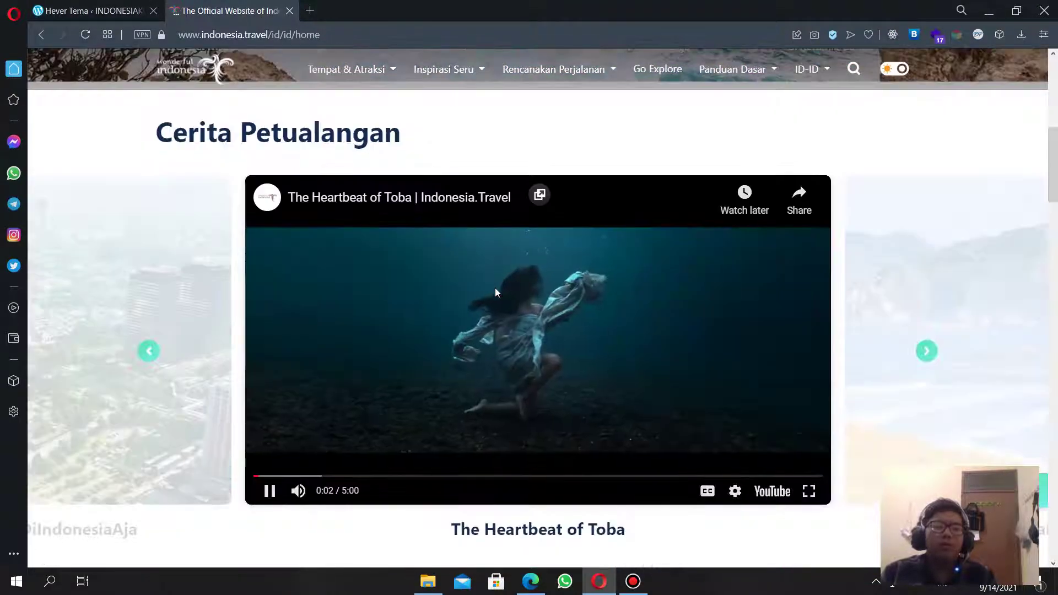
scroll(495, 288, "down", 8)
scroll(409, 392, "up", 7)
left_click(298, 449)
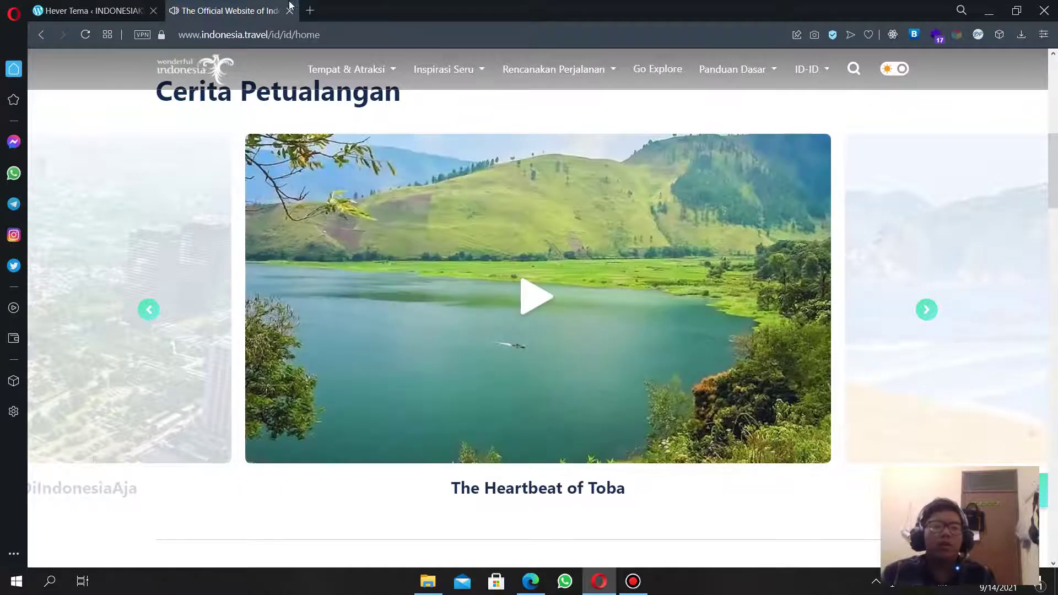
left_click(290, 11)
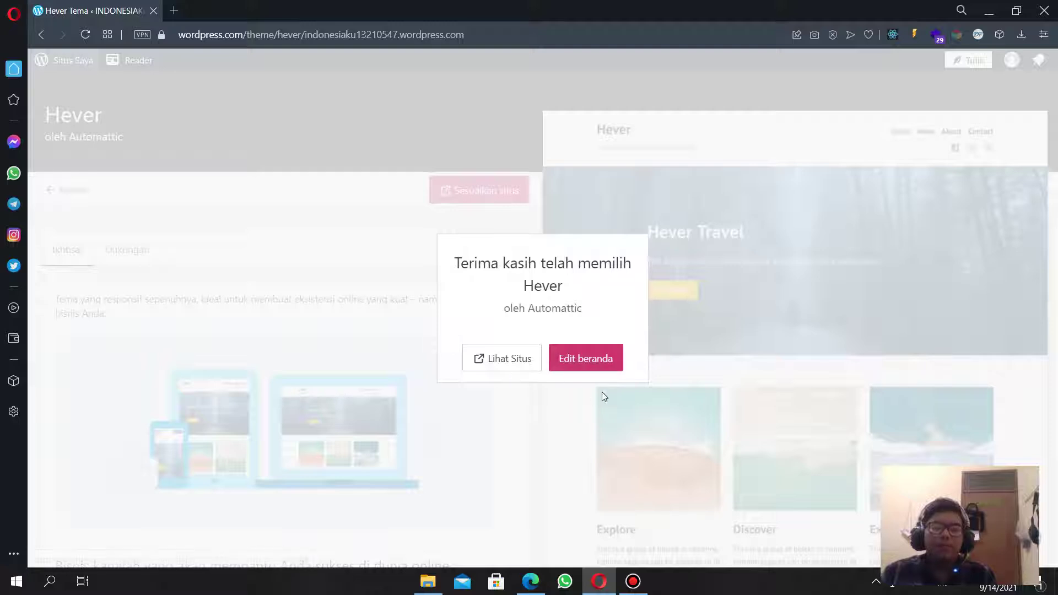
Choose 'Edit beranda' in the Hever thank-you dialog to edit the Beranda homepage.
left_click(595, 361)
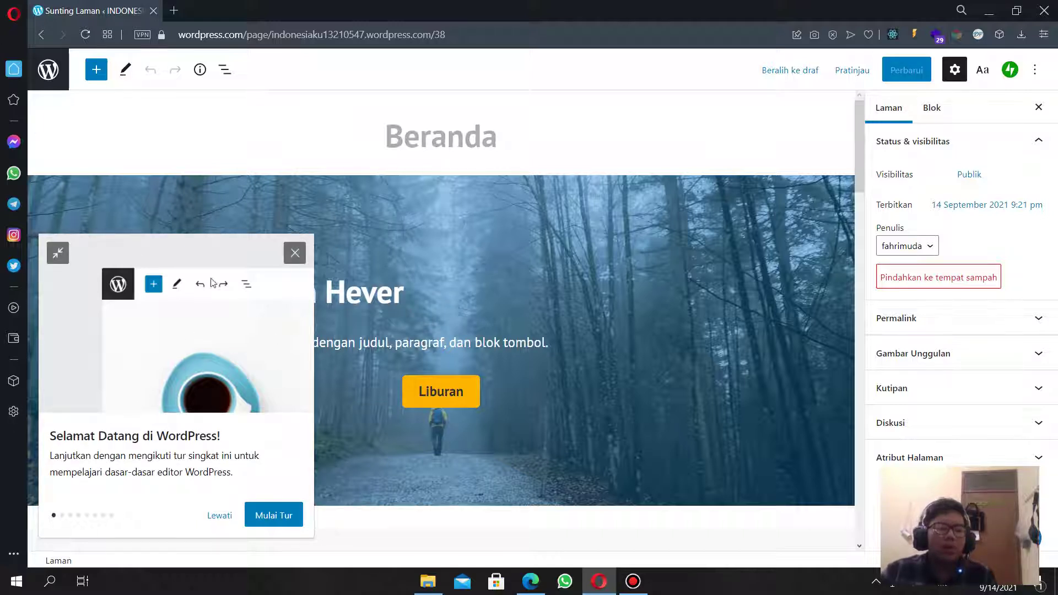
Start the editor's welcome tour and try the block inserter while advancing through its tips.
left_click(274, 515)
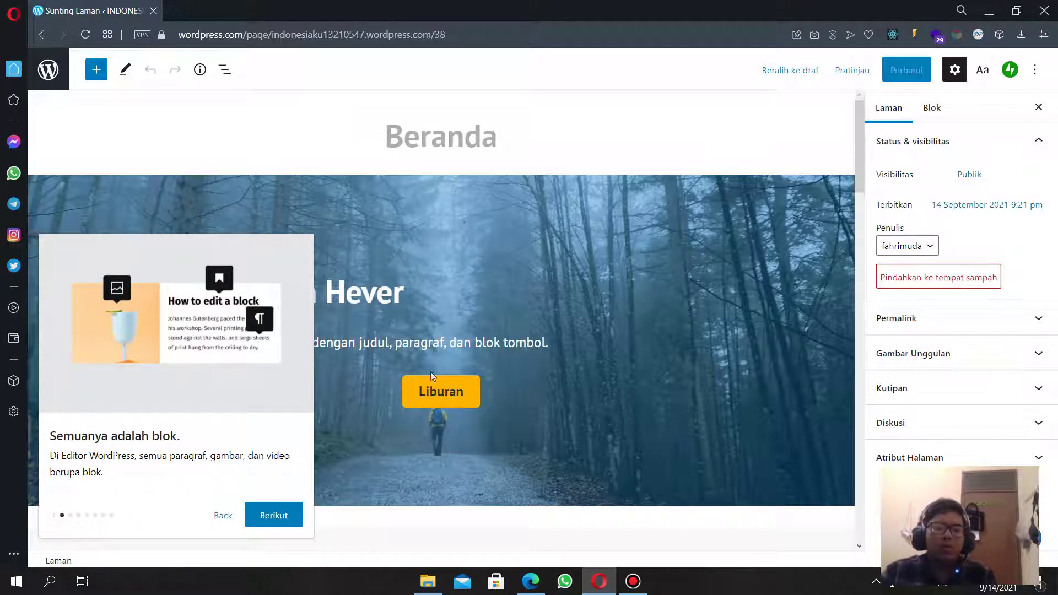
left_click(281, 511)
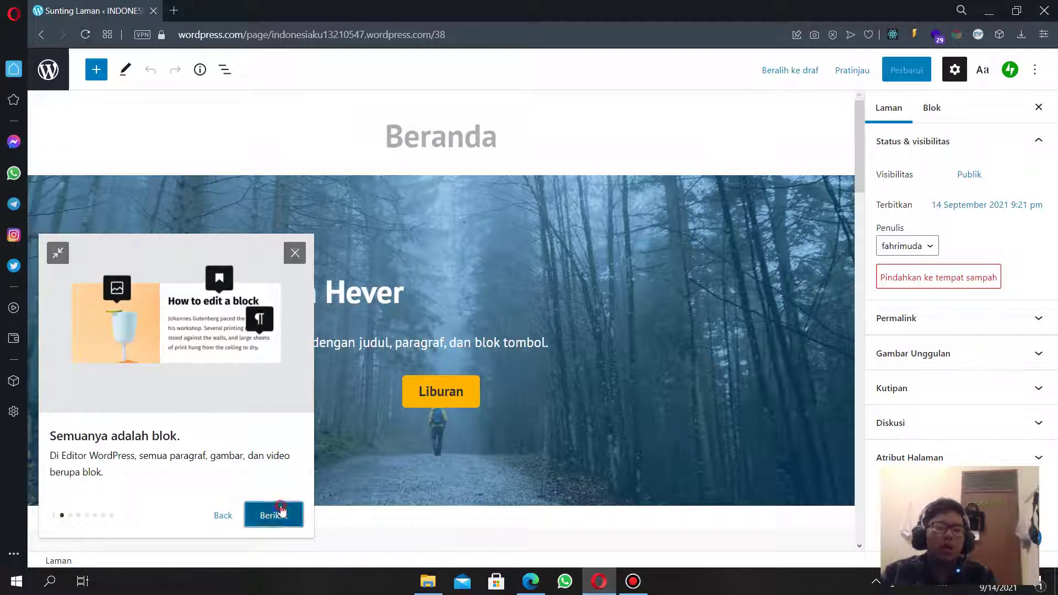
left_click(96, 74)
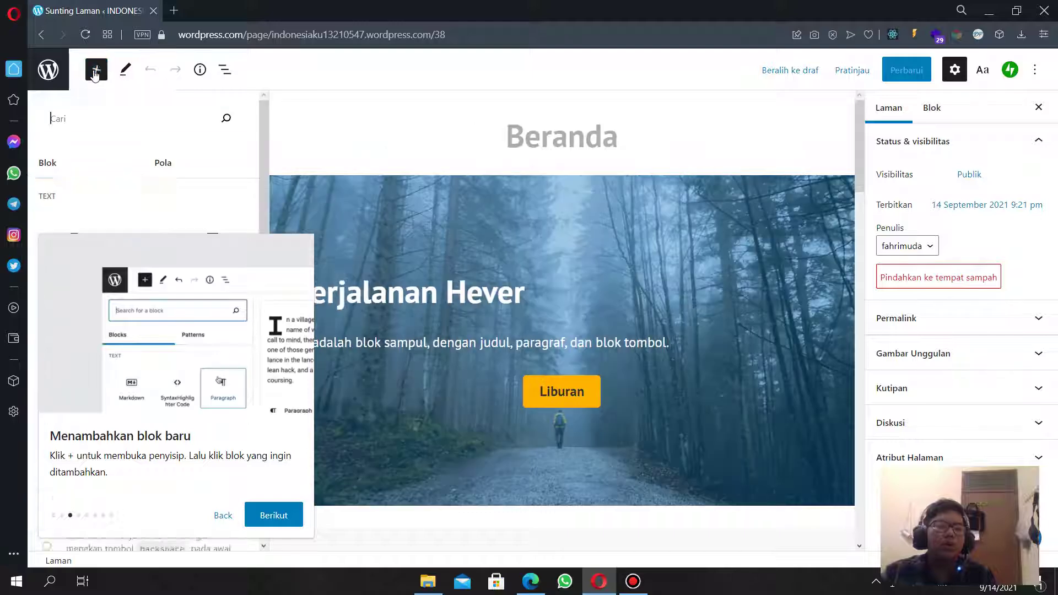
left_click(287, 524)
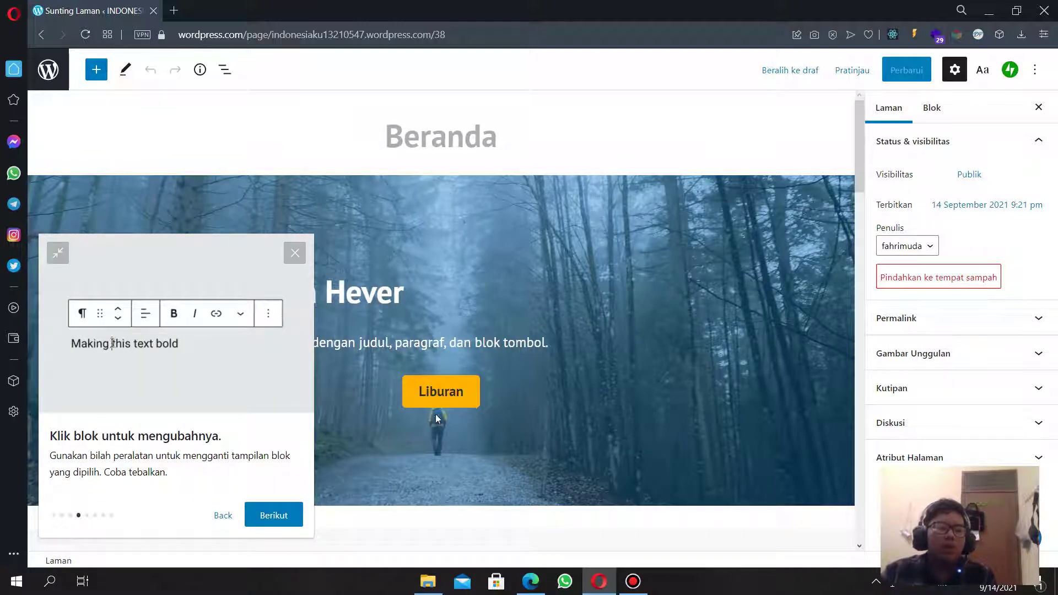
left_click(504, 339)
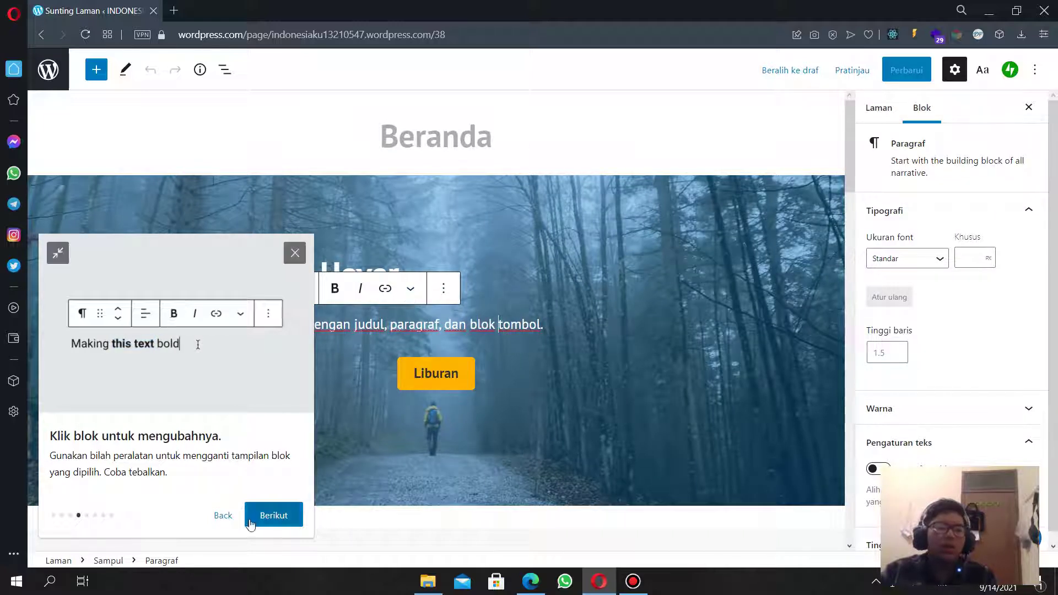
left_click(273, 515)
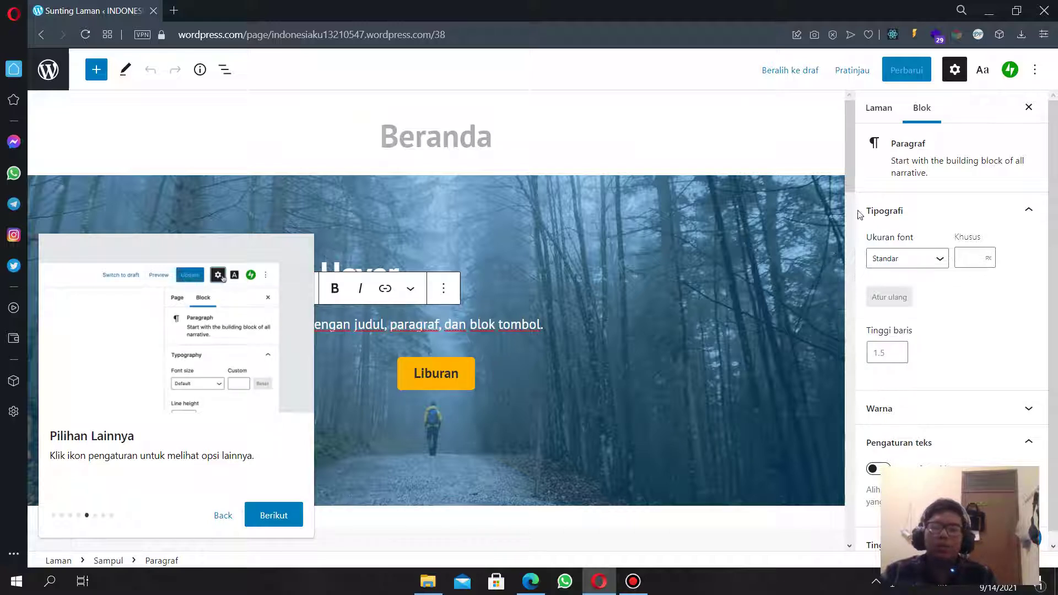
Toggle the block settings panel, finish the remaining tour tips, and rate the tour as helpful.
left_click(955, 69)
left_click(955, 69)
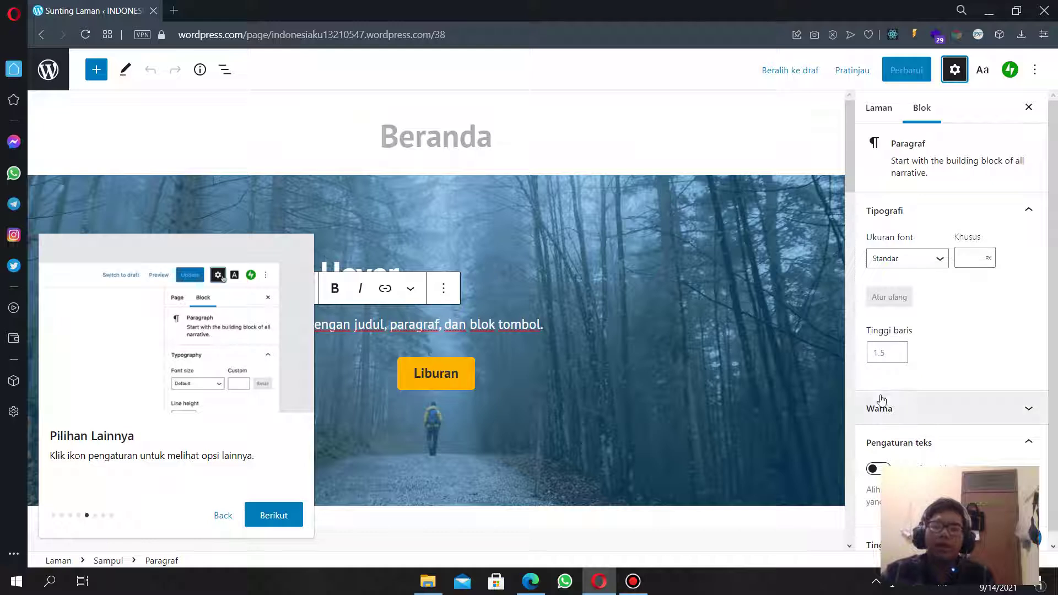
left_click(286, 515)
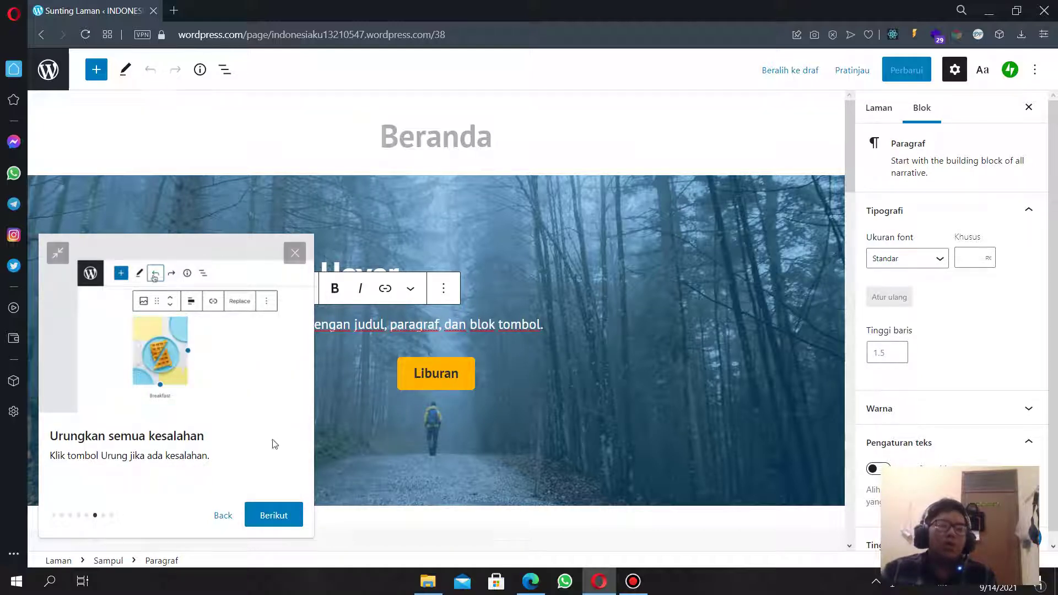
left_click(296, 516)
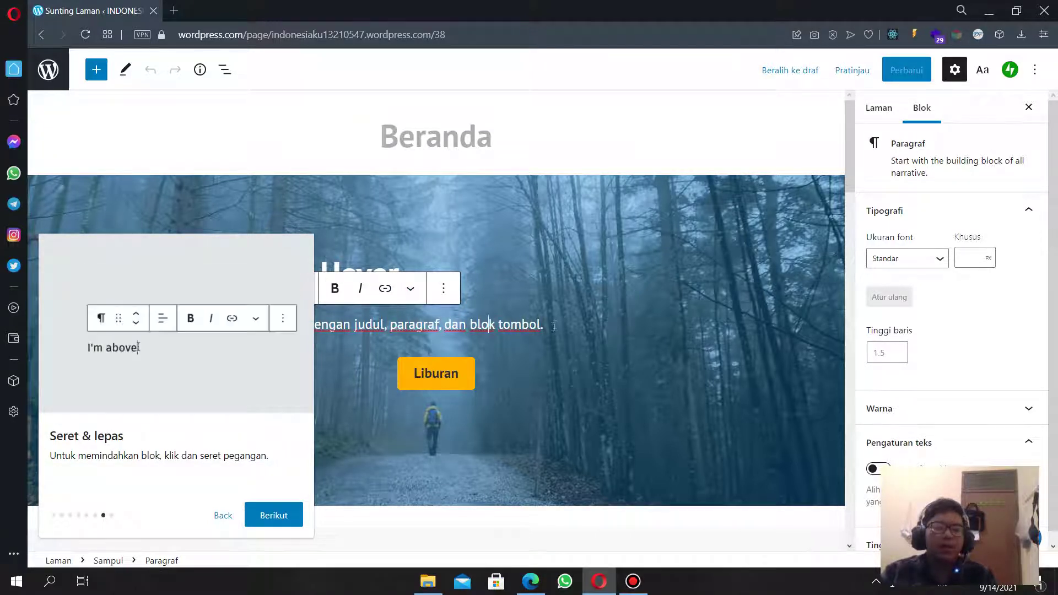
left_click(269, 516)
left_click(267, 492)
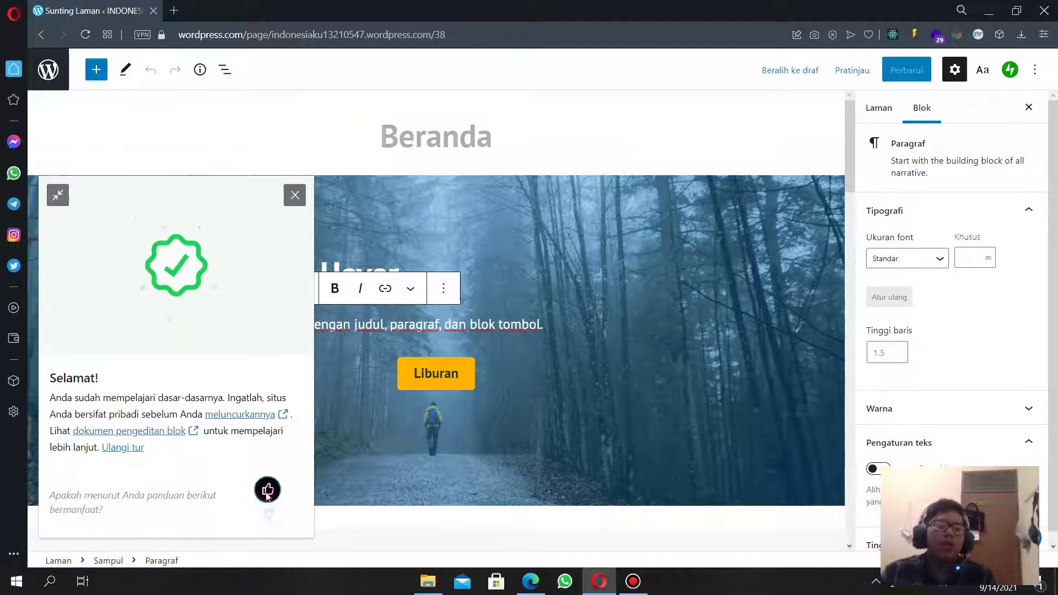
Close the finished tour and add an empty paragraph inside the cover below Liburan.
left_click(294, 196)
scroll(434, 377, "down", 5)
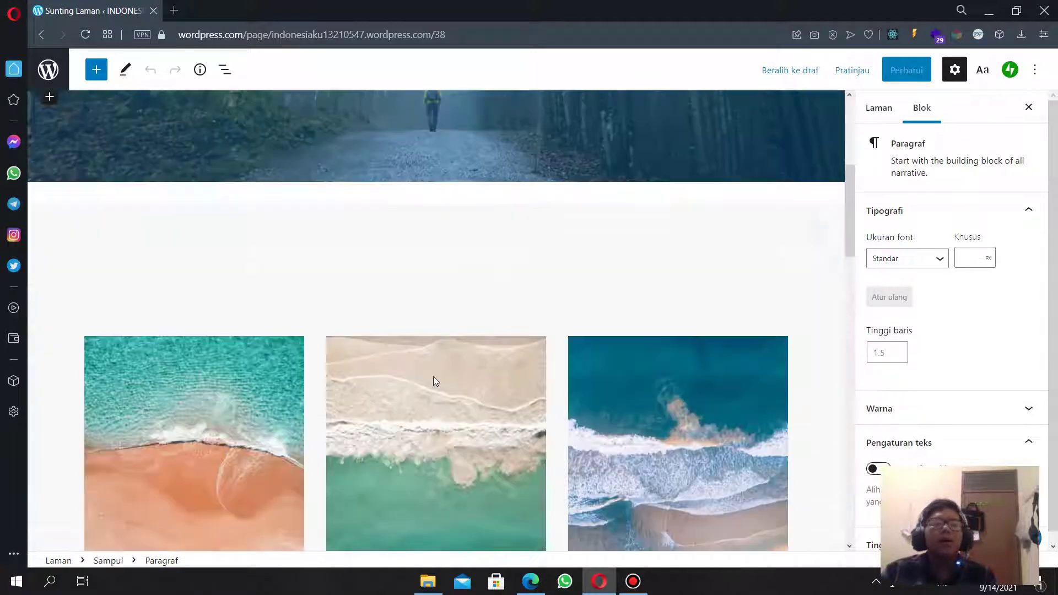
scroll(433, 376, "up", 5)
scroll(386, 368, "down", 5)
scroll(386, 368, "up", 5)
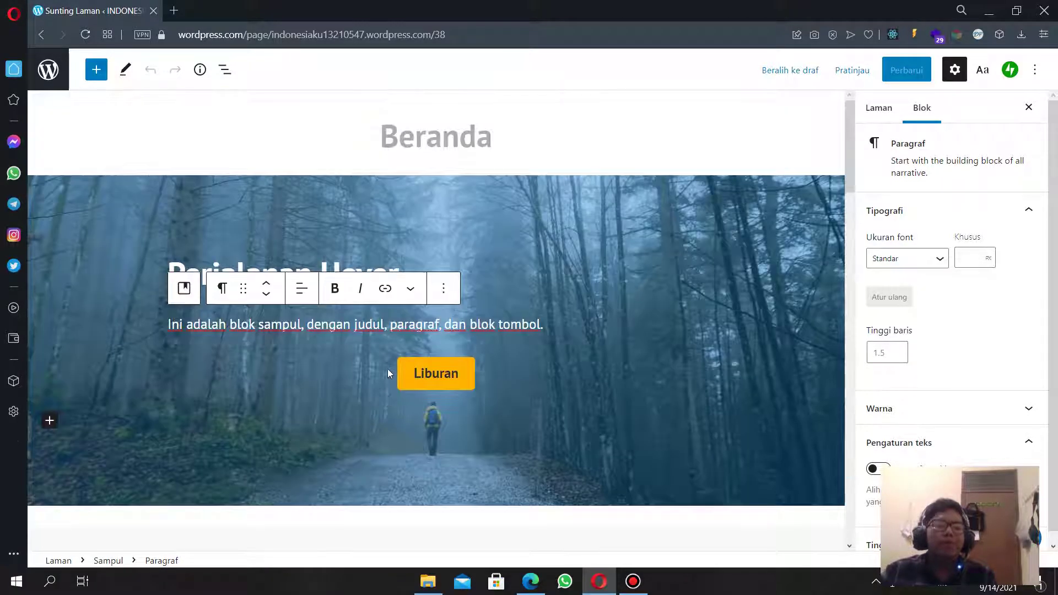
scroll(388, 369, "down", 1)
scroll(388, 369, "up", 1)
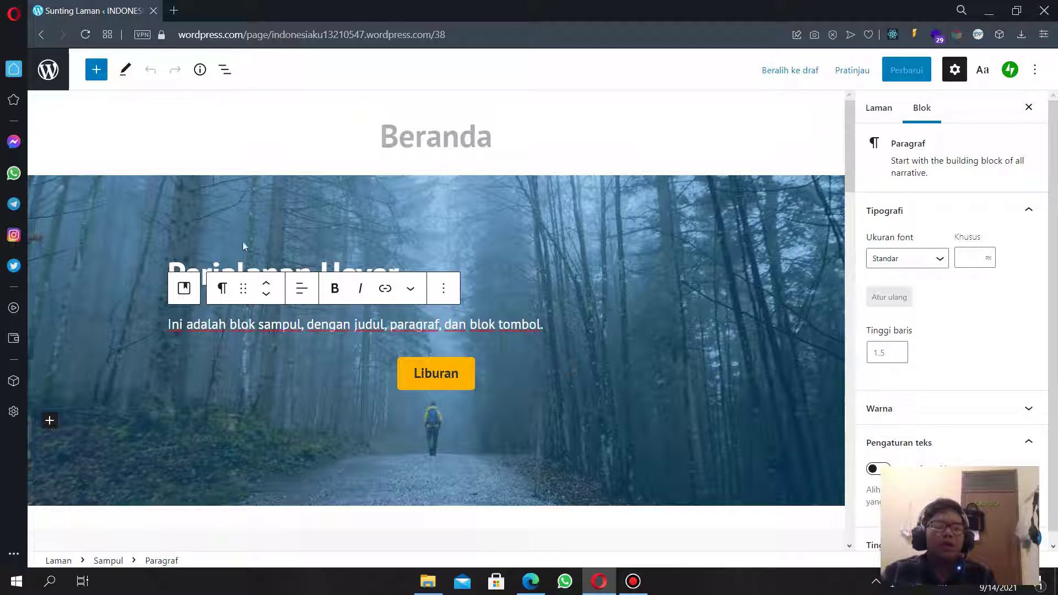
left_click(363, 424)
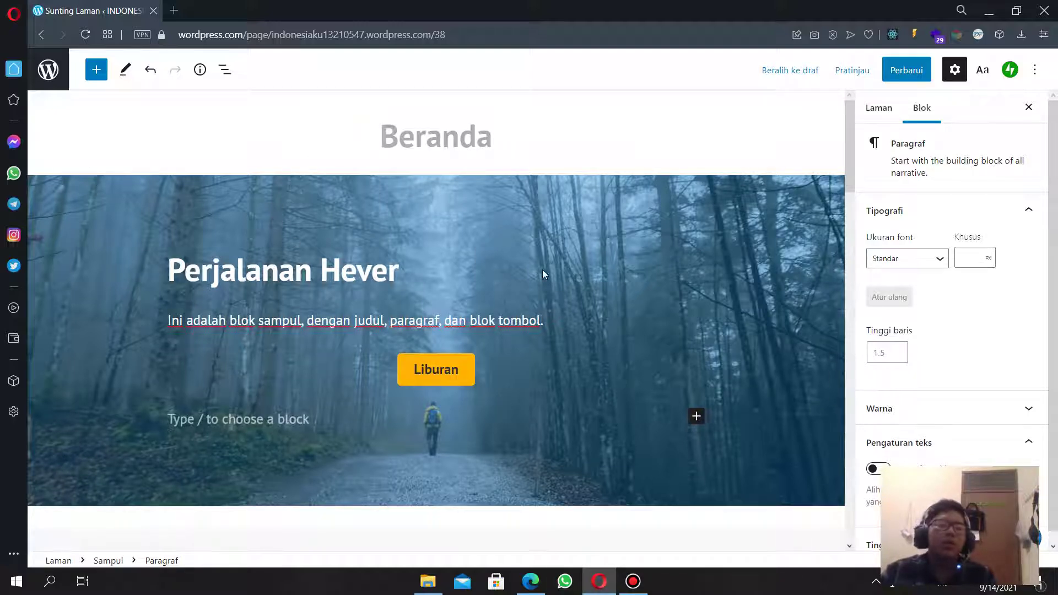
Select the Perjalanan Hever heading, a beach image and its column group, then undo the last change.
scroll(630, 473, "down", 6)
scroll(580, 463, "up", 6)
scroll(500, 459, "down", 4)
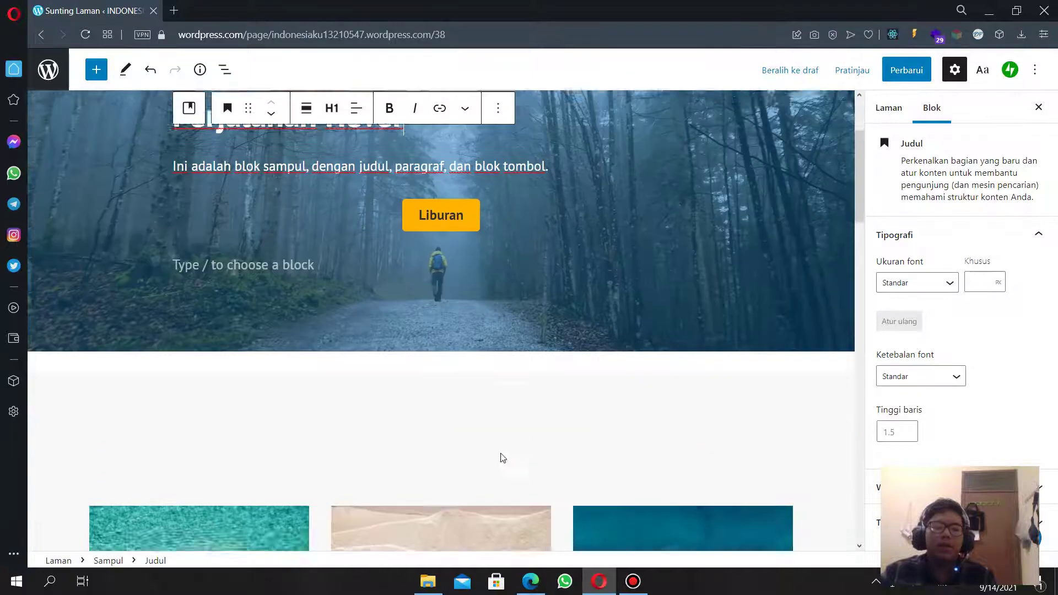
left_click(478, 333)
left_click(768, 444)
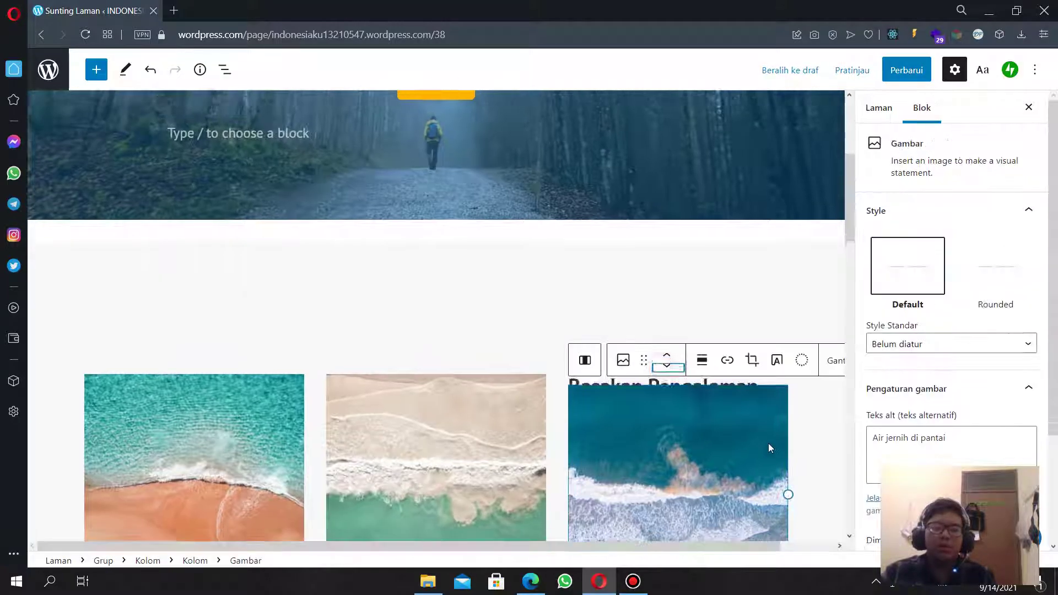
left_click(818, 415)
scroll(675, 355, "down", 3)
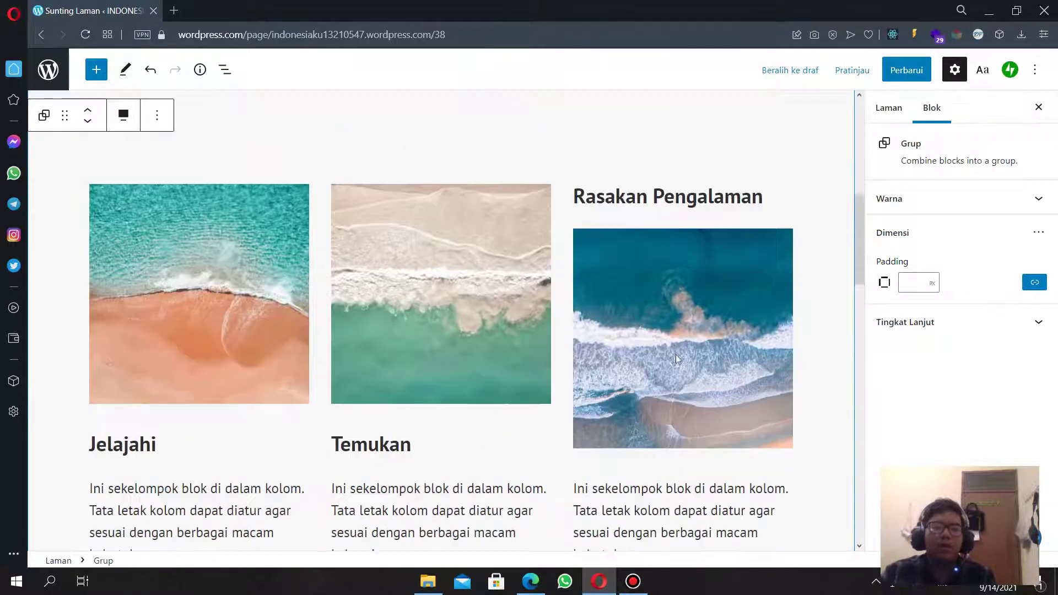
scroll(553, 401, "up", 4)
key("ctrl+z")
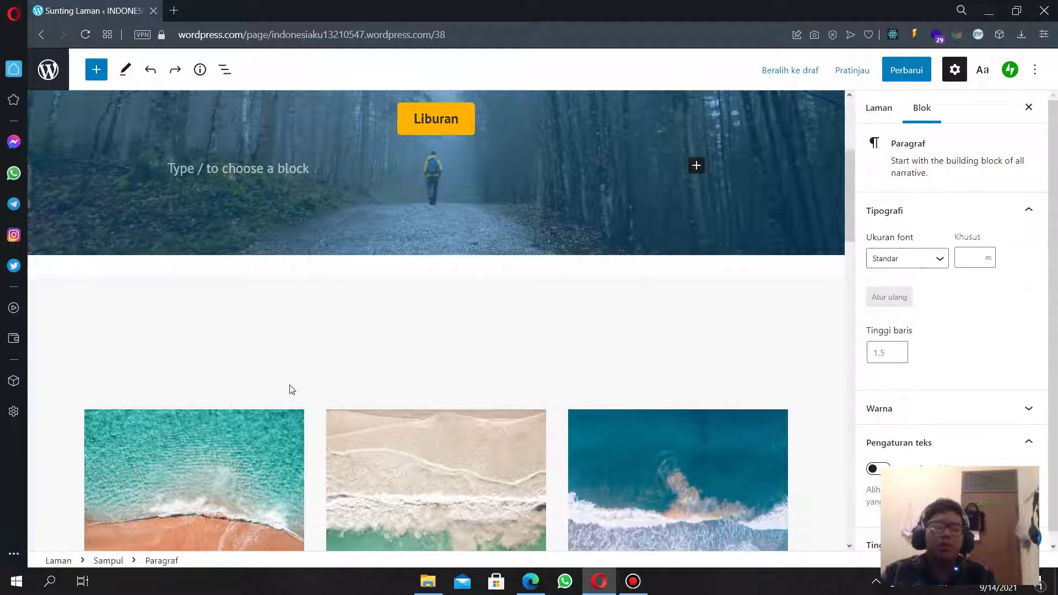
Select the three-column group, then the forest cover block at the top of the page.
left_click(73, 370)
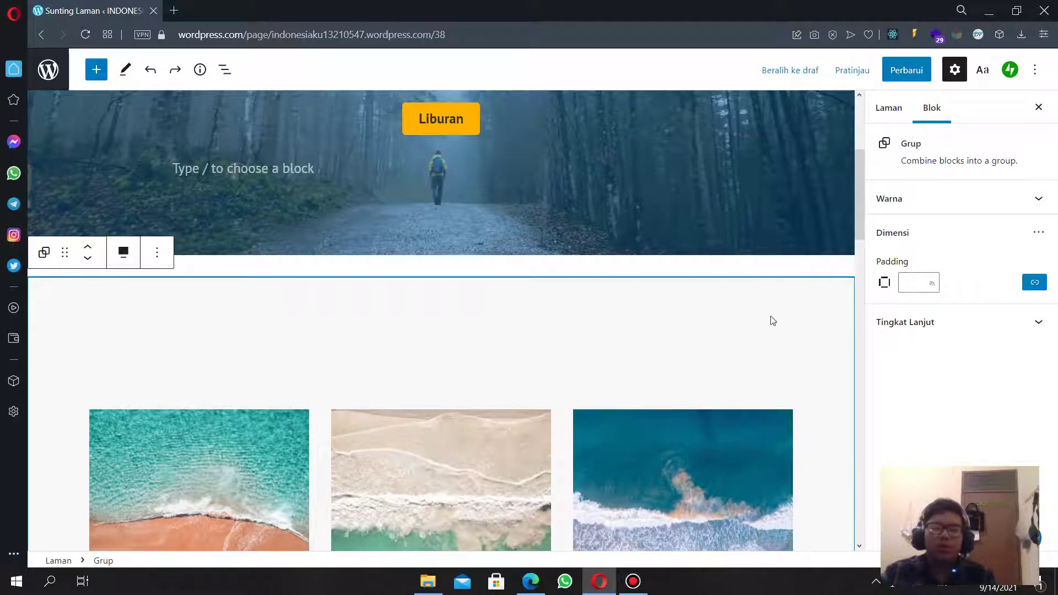
scroll(511, 494, "up", 4)
scroll(495, 485, "down", 12)
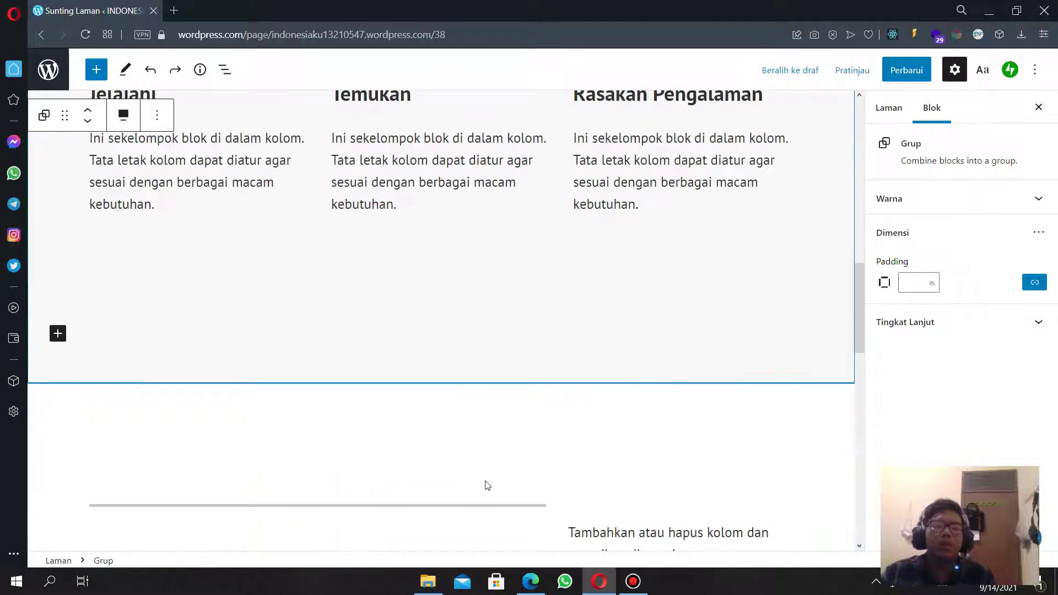
scroll(495, 485, "up", 7)
scroll(494, 483, "up", 7)
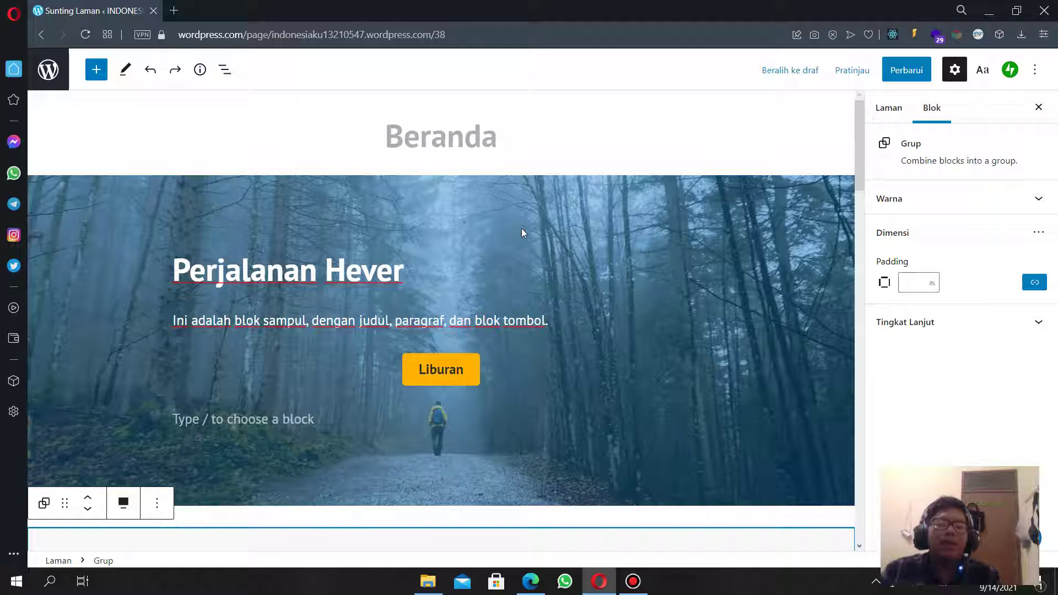
left_click(391, 236)
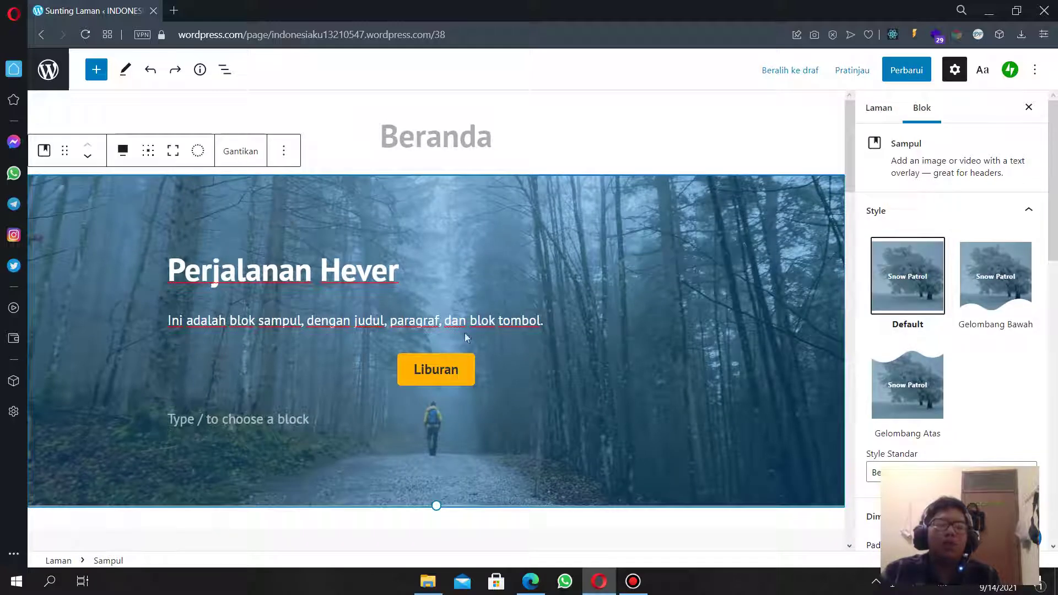
Upload every photo from bali.jpg through tips-3.jpg to the media library via the cover's Replace option.
left_click(237, 156)
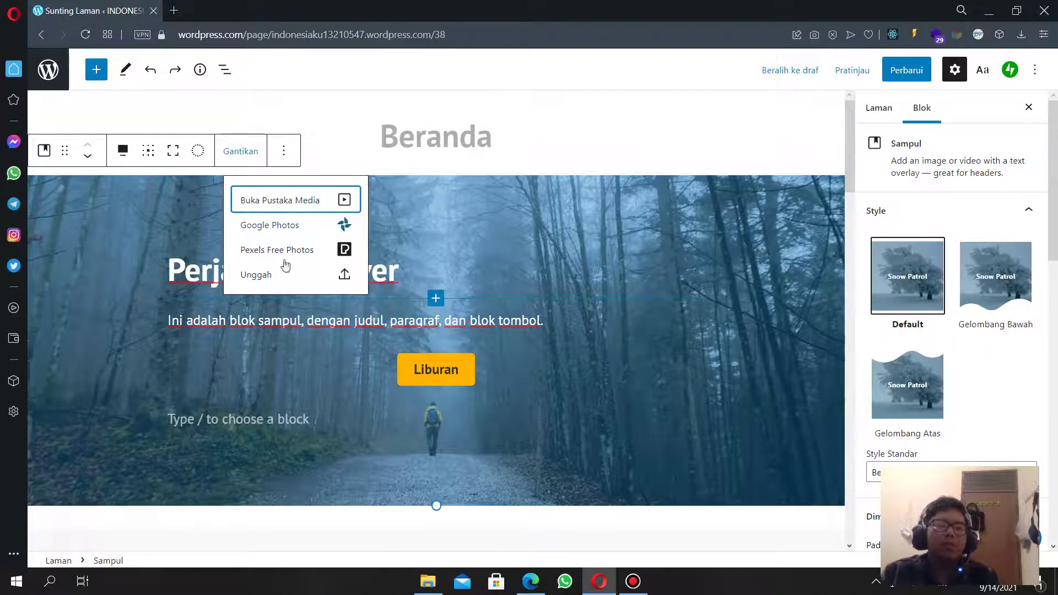
left_click(311, 207)
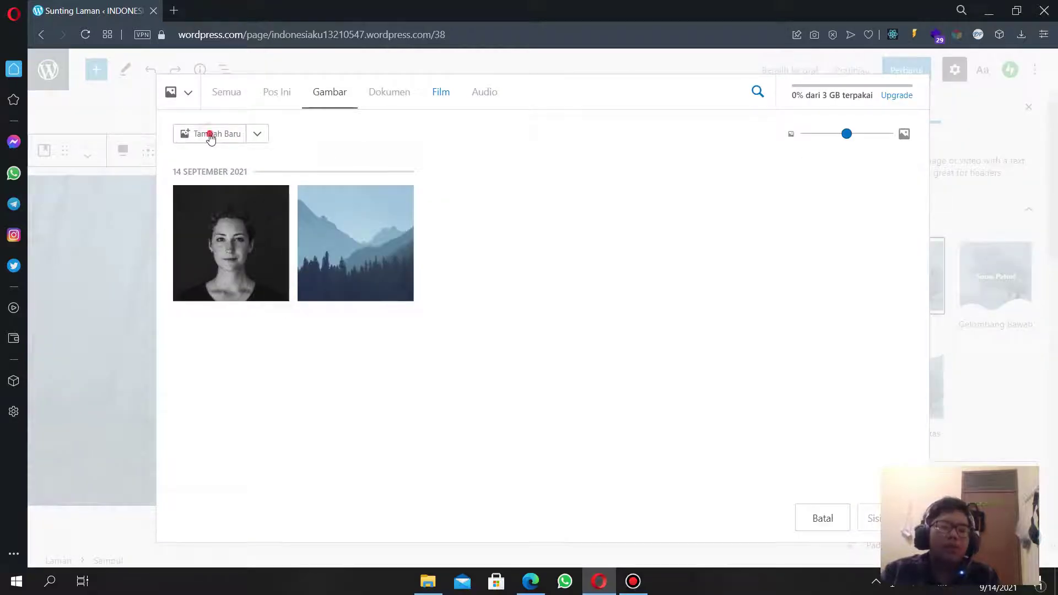
left_click(210, 138)
left_click(333, 309)
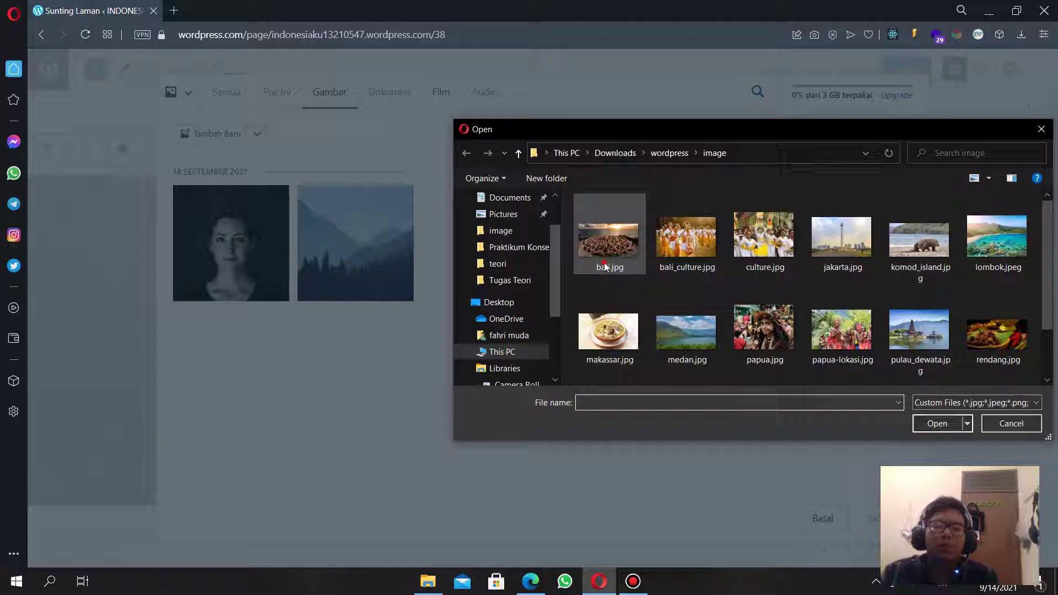
left_click(607, 264)
scroll(787, 328, "down", 2)
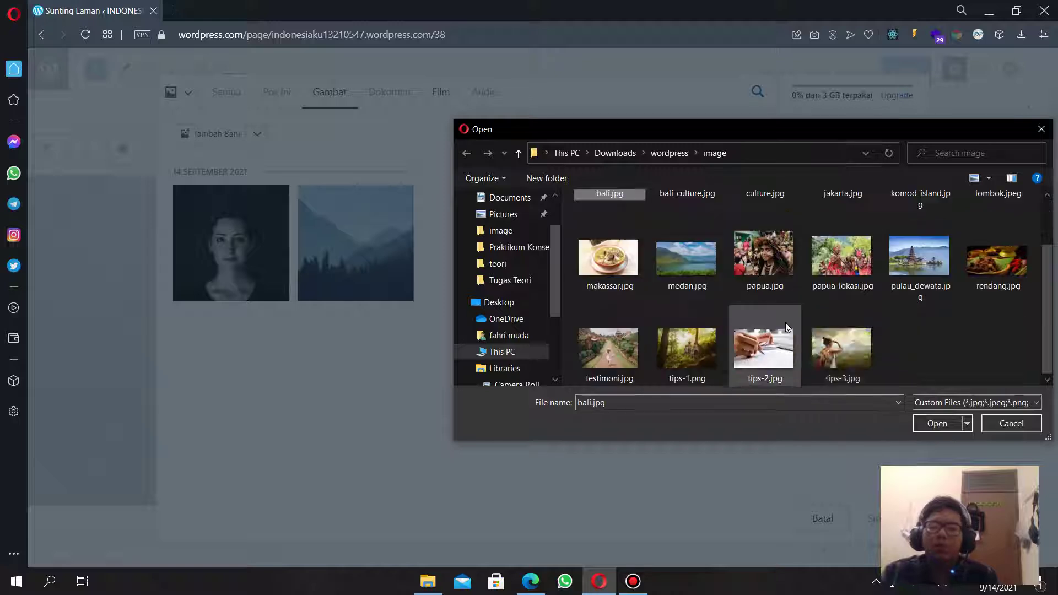
left_click(816, 346, "shift")
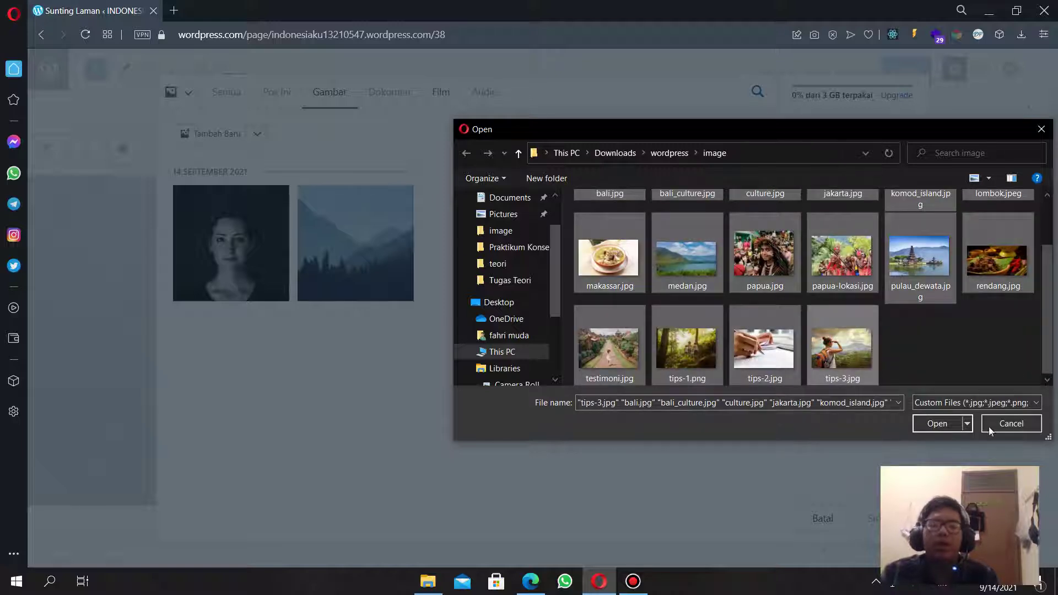
left_click(933, 423)
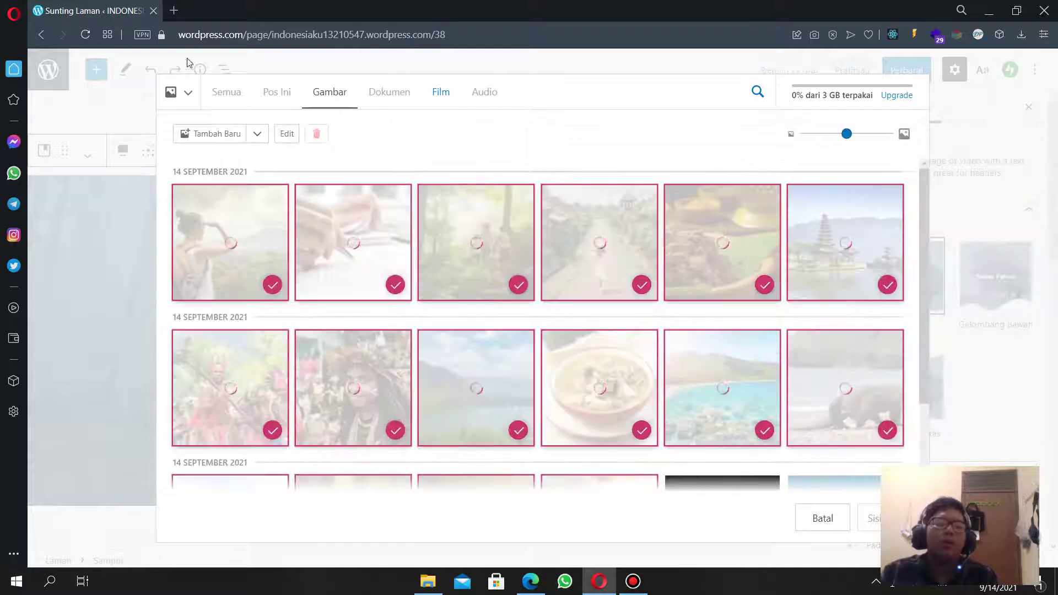
left_click(175, 10)
Search Google for 'pesona indonesia' and open the official Indonesia Travel website.
type("in")
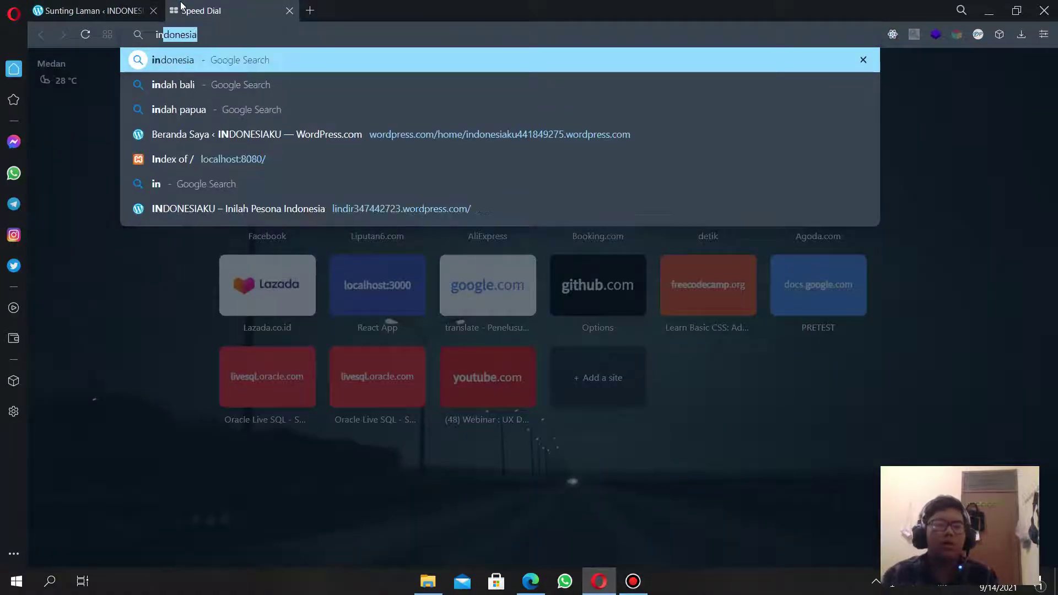
type("d")
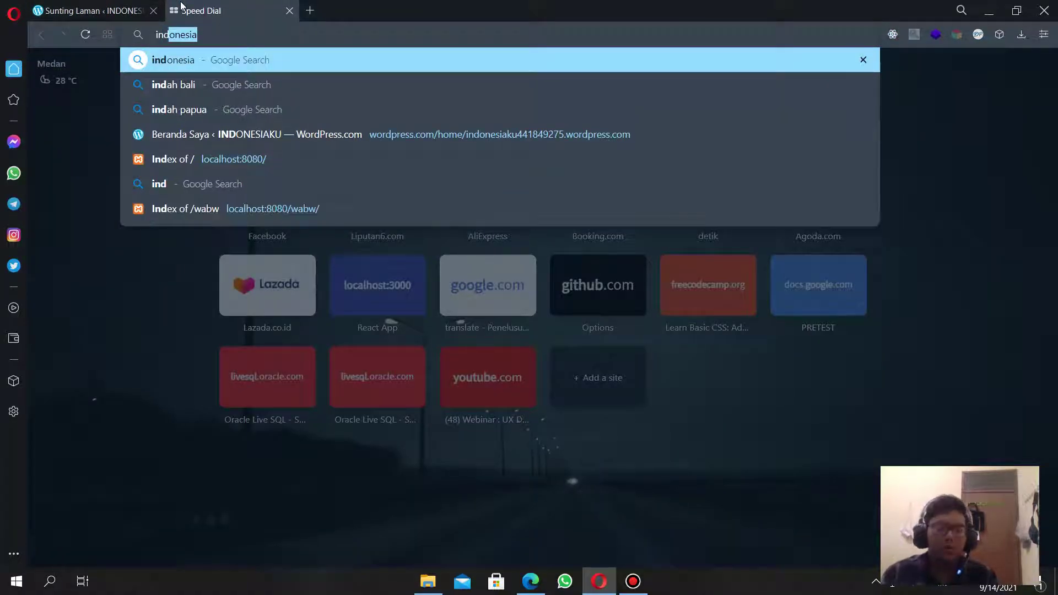
key("BackSpace")
key("BackSpace")
key("BackSpace")
key("BackSpace")
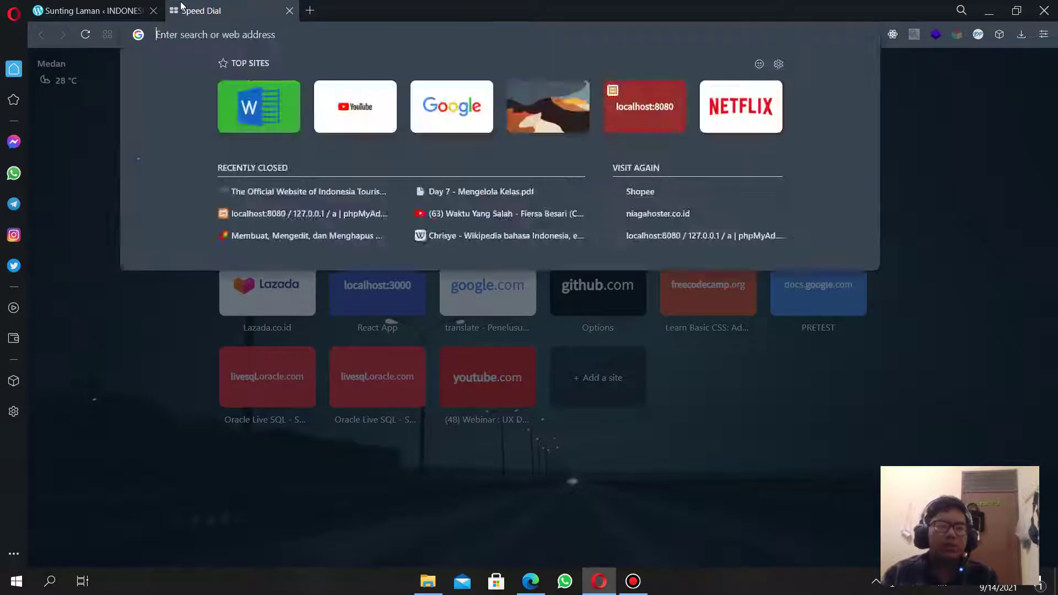
type("pesona indonesia")
key("Return")
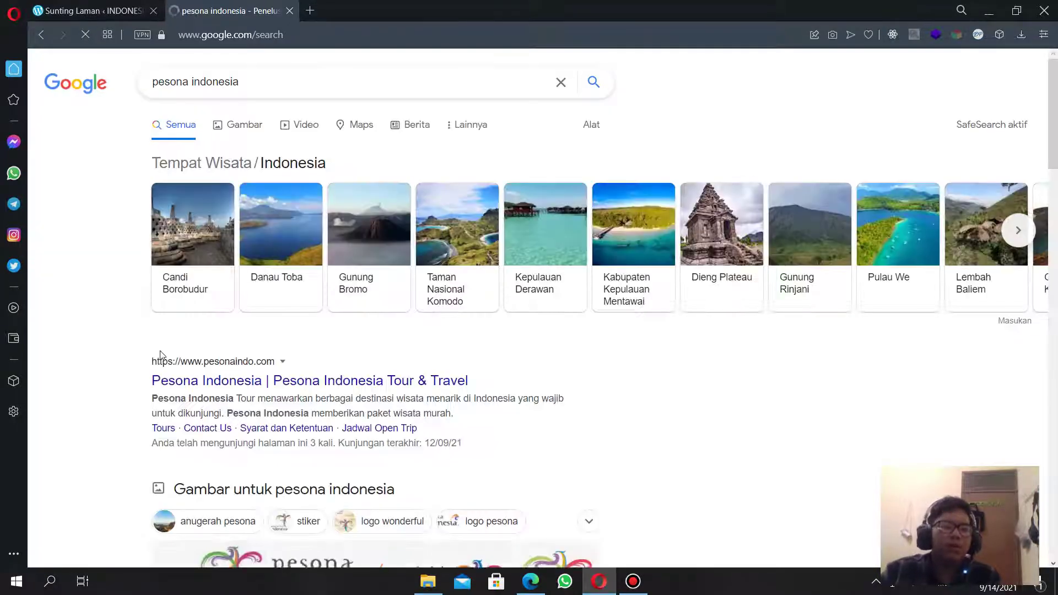
scroll(161, 355, "down", 5)
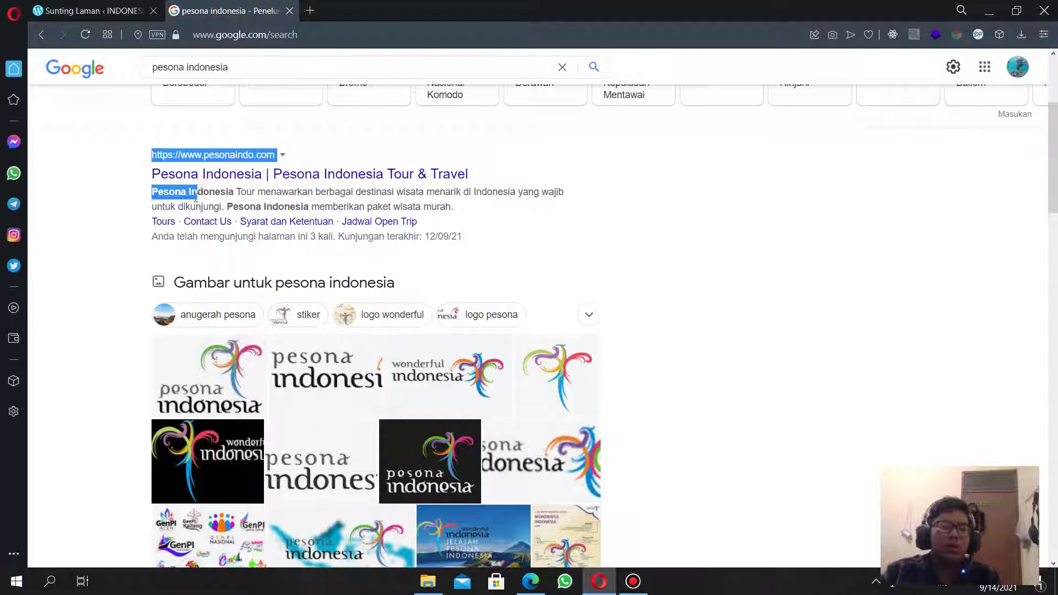
left_click_drag(196, 199, 176, 209)
scroll(176, 304, "down", 6)
left_click(196, 342)
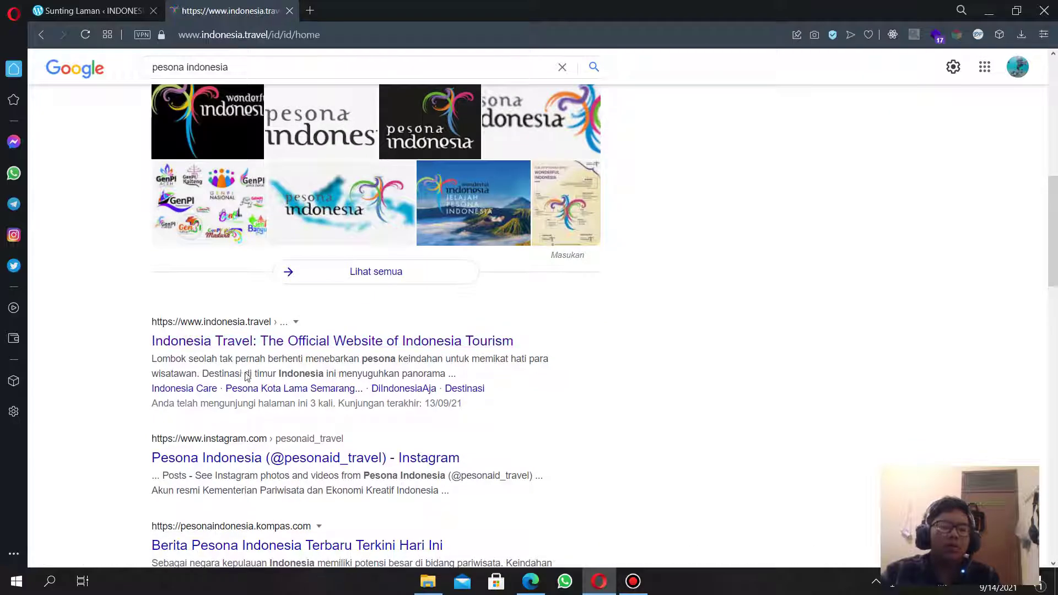
Look over the site's Destinasi Pilihan destinations, then go back to the WordPress editor tab.
scroll(260, 369, "down", 15)
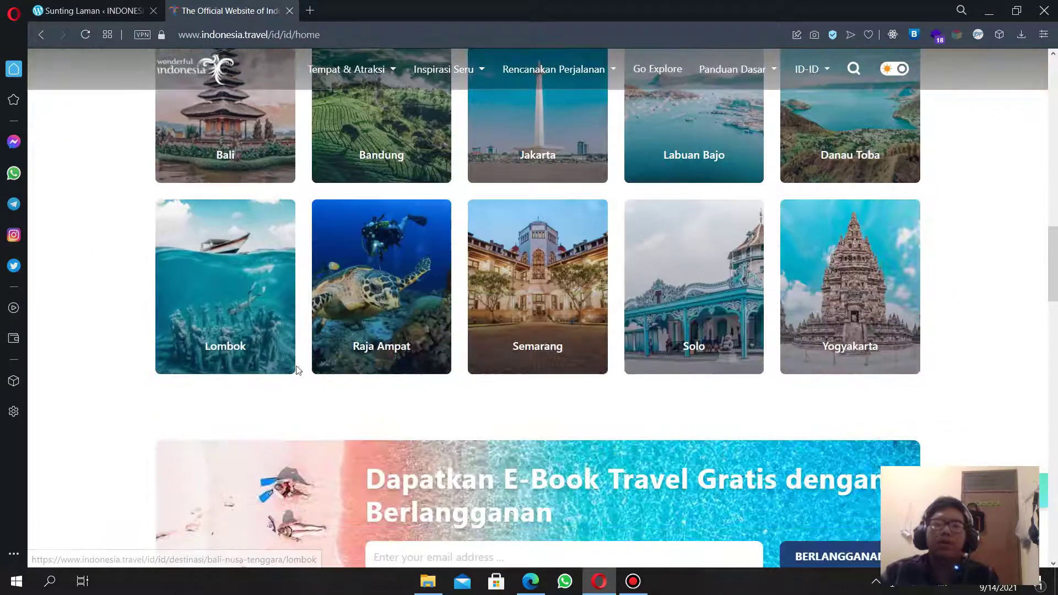
left_click(161, 34)
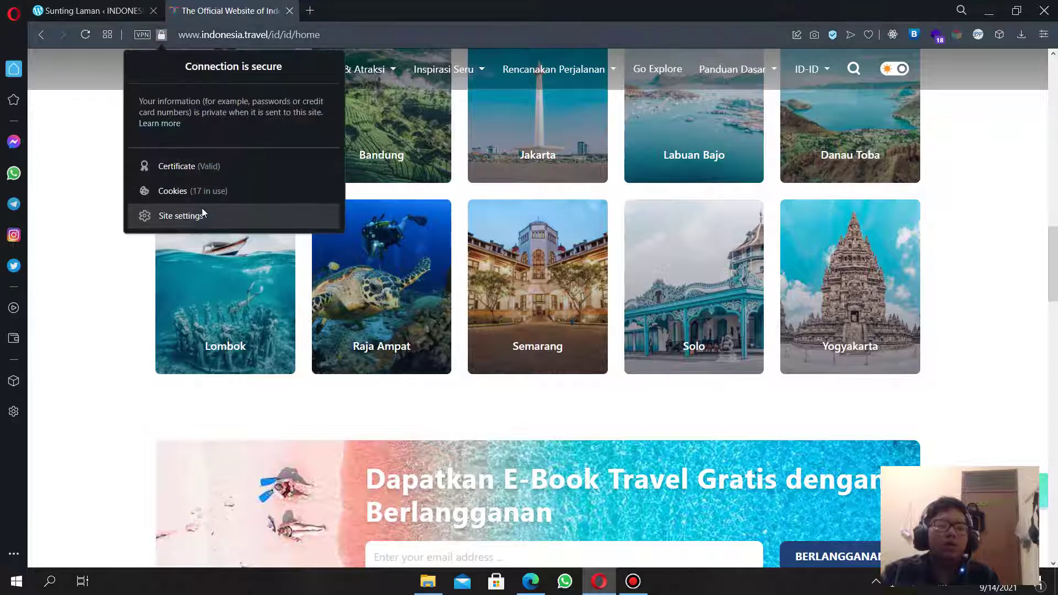
left_click(105, 138)
scroll(284, 302, "up", 3)
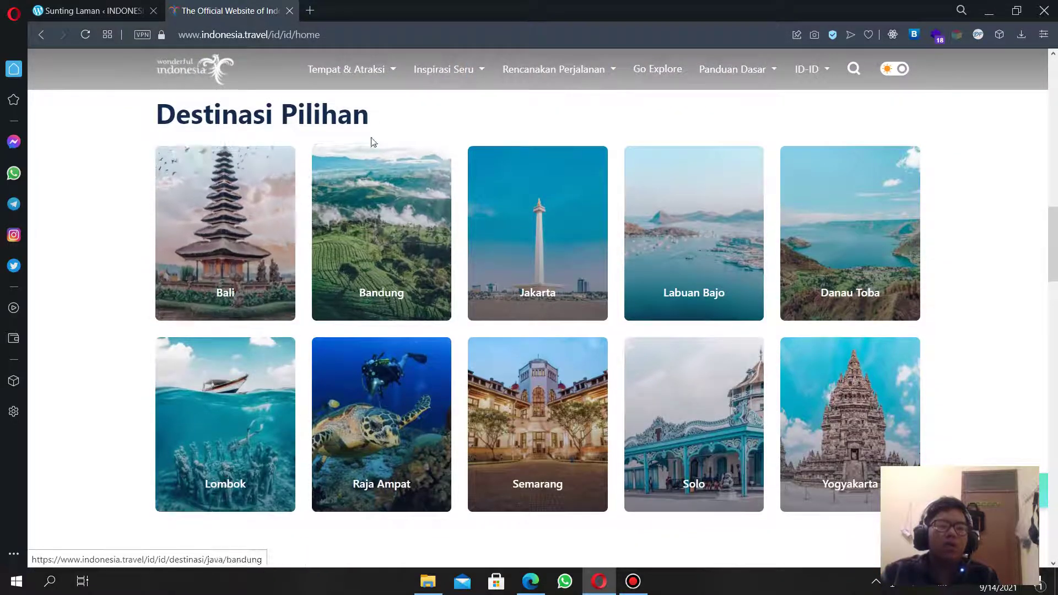
left_click(88, 11)
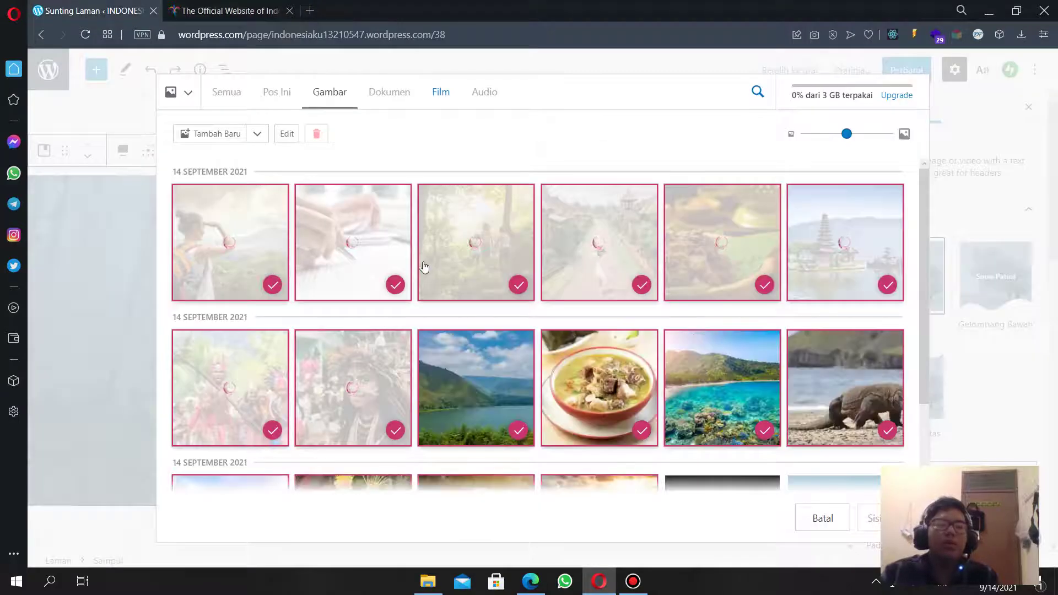
Deselect the newly uploaded temple, food and path photos in the media library.
scroll(739, 397, "down", 2)
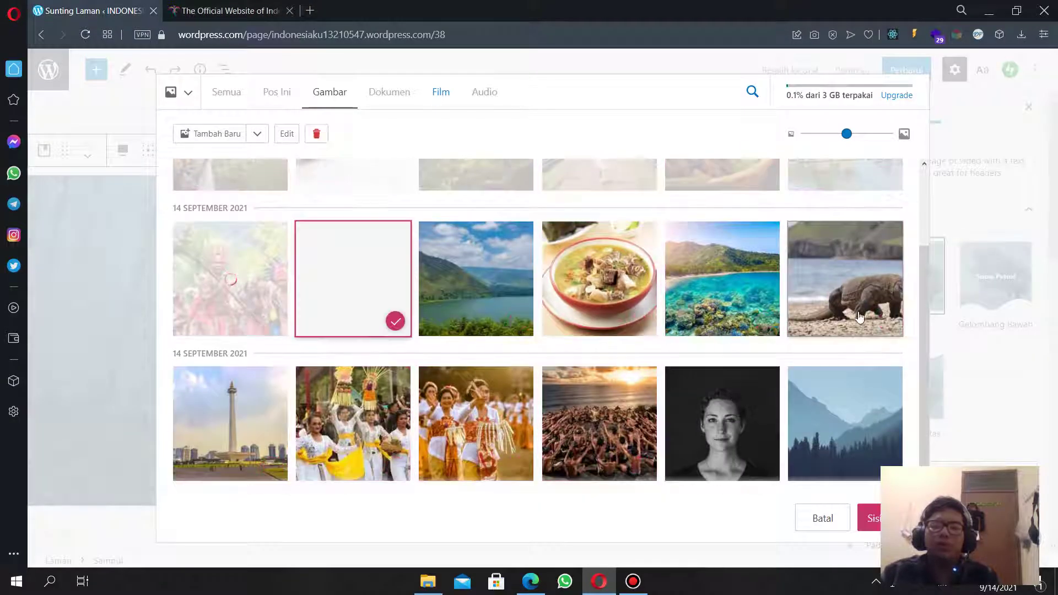
scroll(693, 364, "up", 1)
scroll(692, 364, "up", 1)
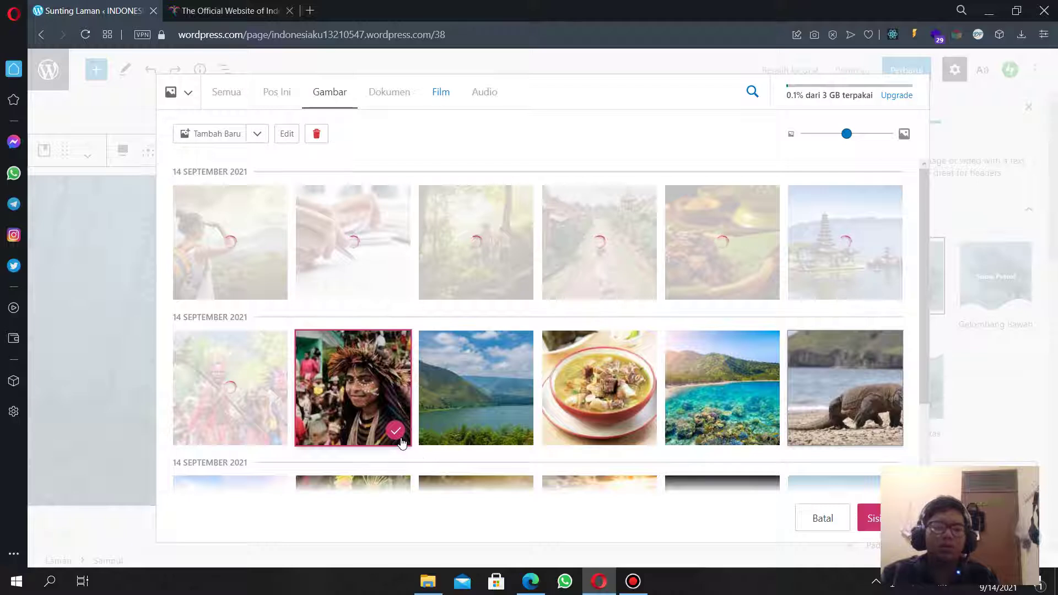
left_click(402, 438)
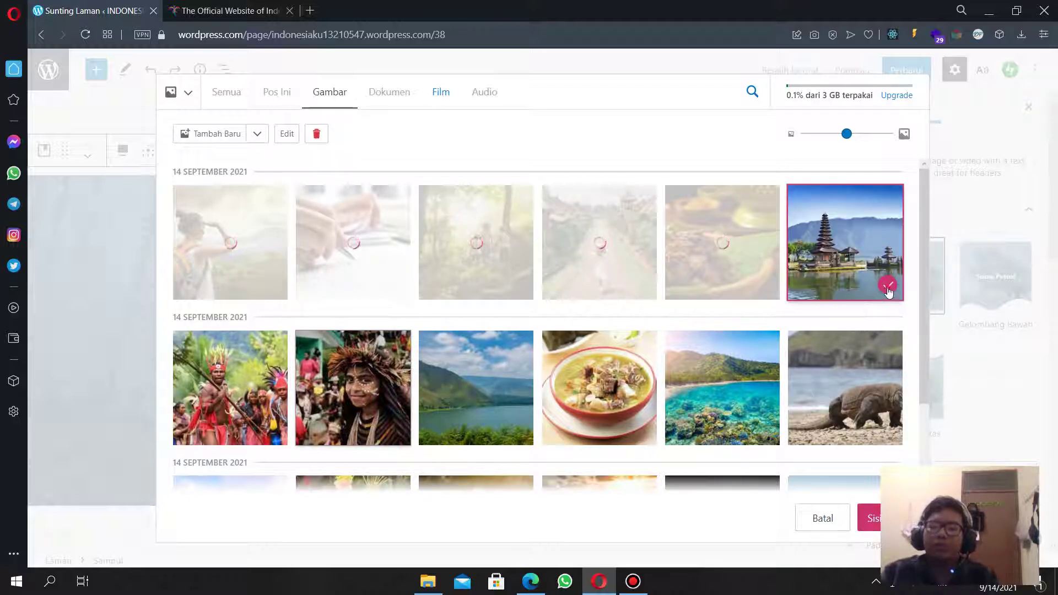
left_click(886, 289)
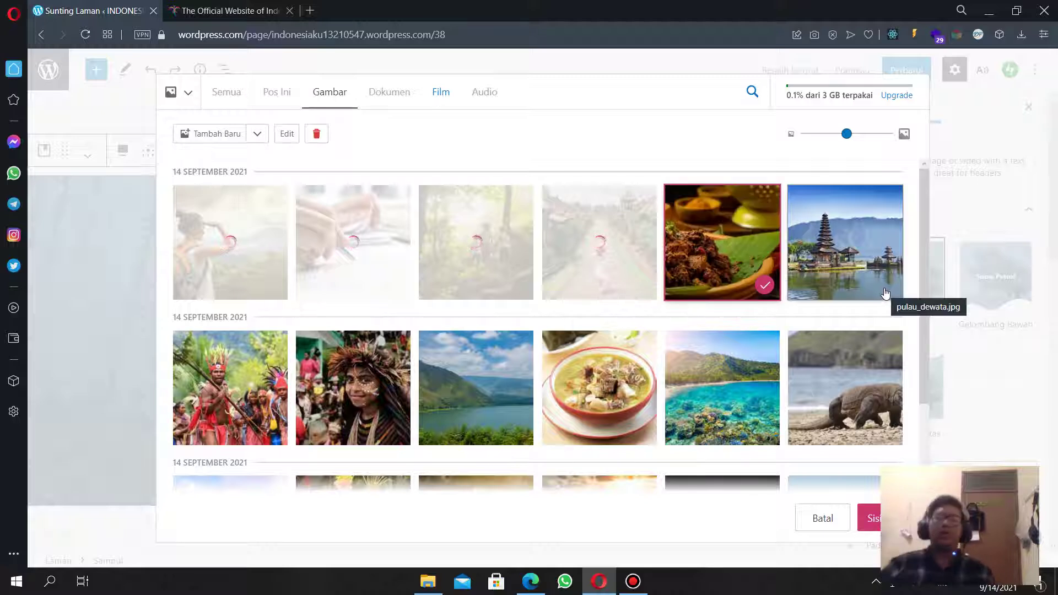
left_click(765, 285)
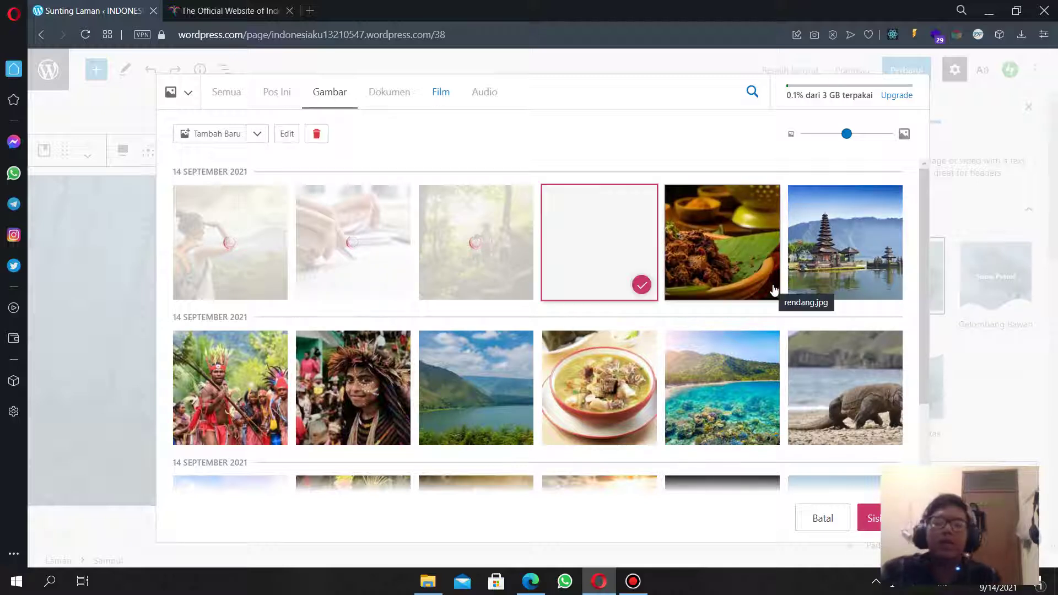
left_click(641, 285)
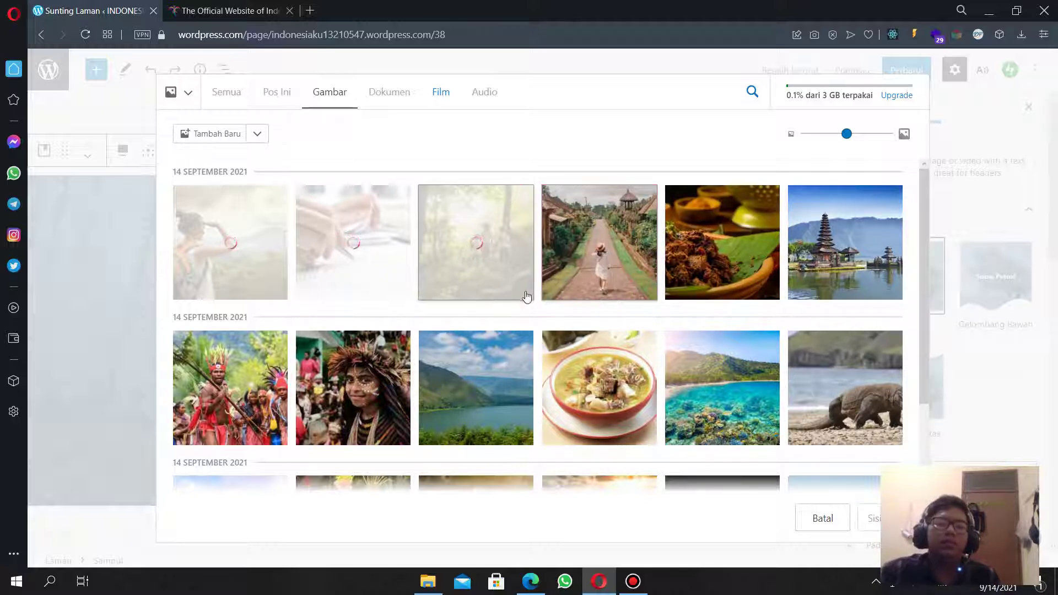
Select only the Komodo dragon photo and insert it as the cover image.
scroll(524, 301, "down", 3)
scroll(517, 305, "up", 3)
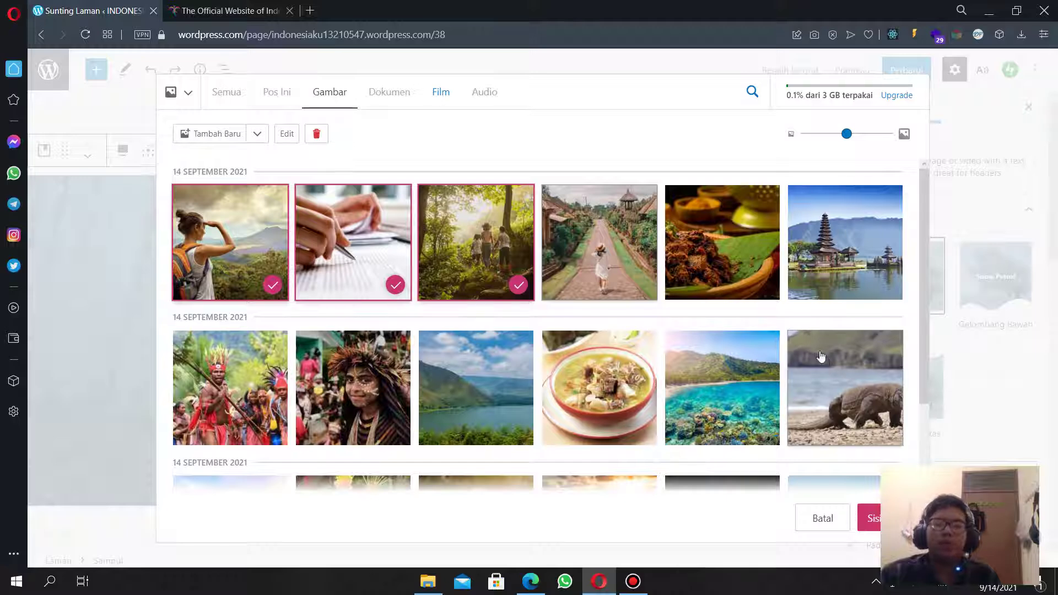
left_click(868, 400)
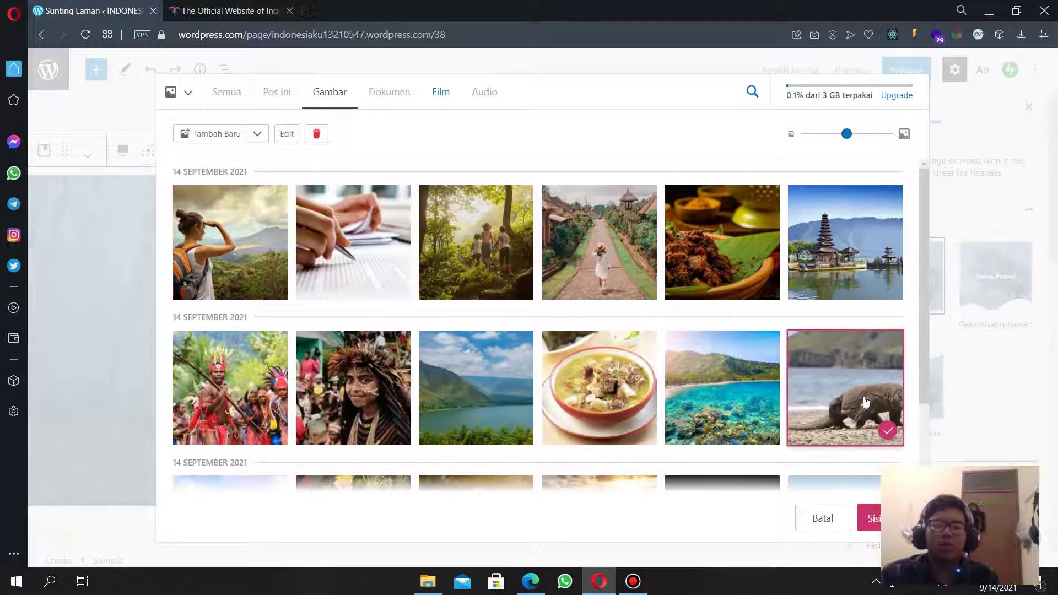
scroll(675, 305, "down", 3)
left_click(868, 518)
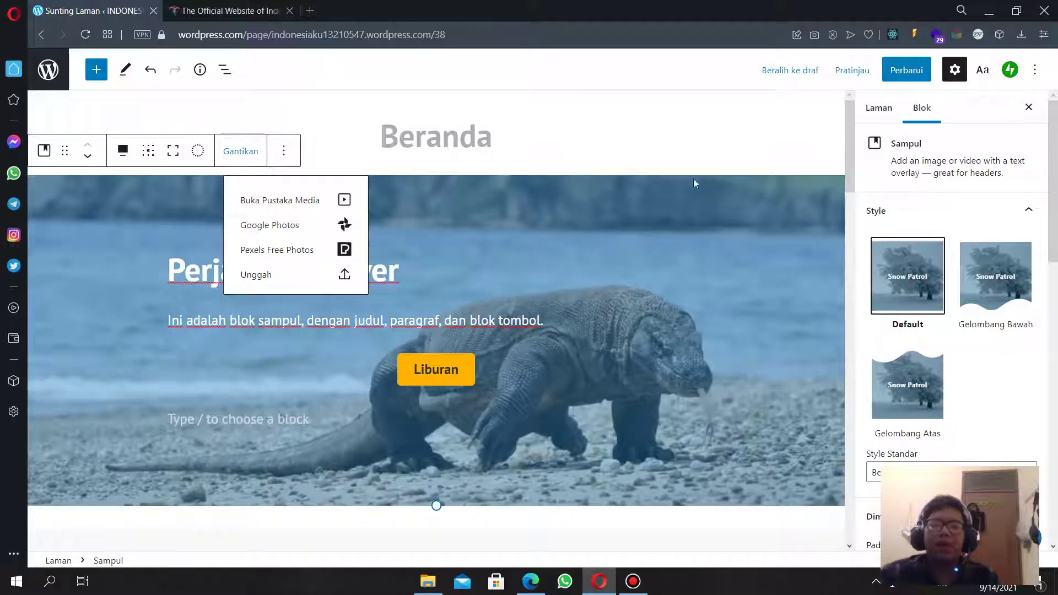
Try the bottom and top wave styles on the cover, then return it to Default.
left_click(967, 76)
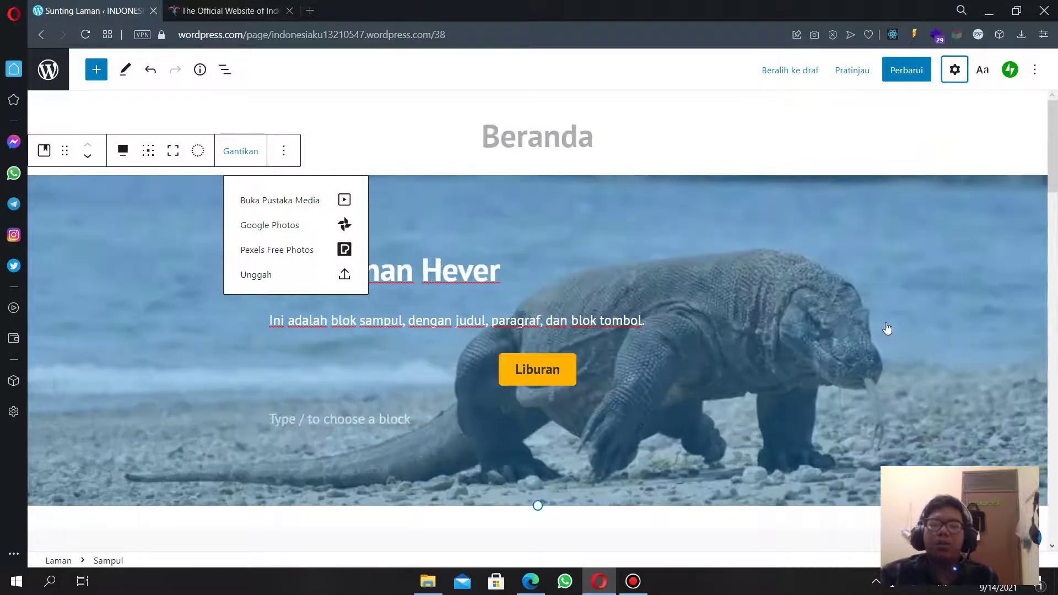
left_click(956, 70)
left_click(958, 69)
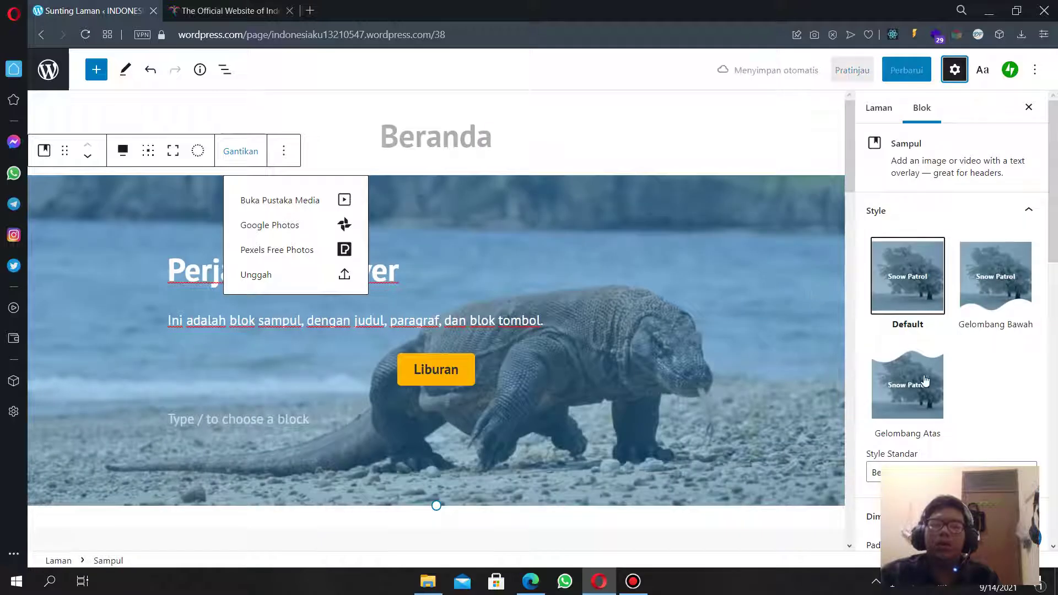
left_click(1014, 276)
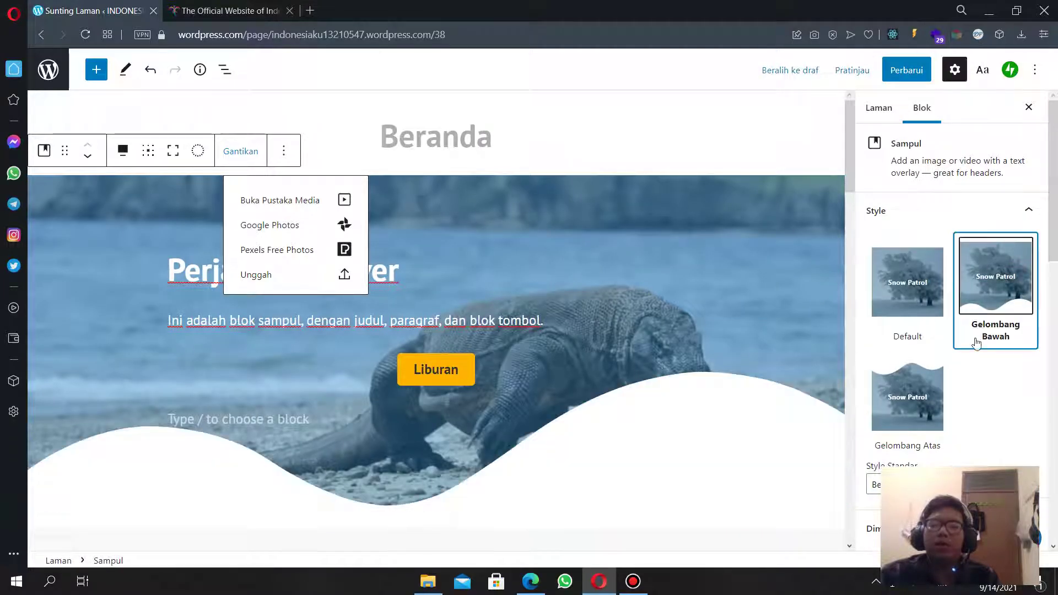
left_click(912, 390)
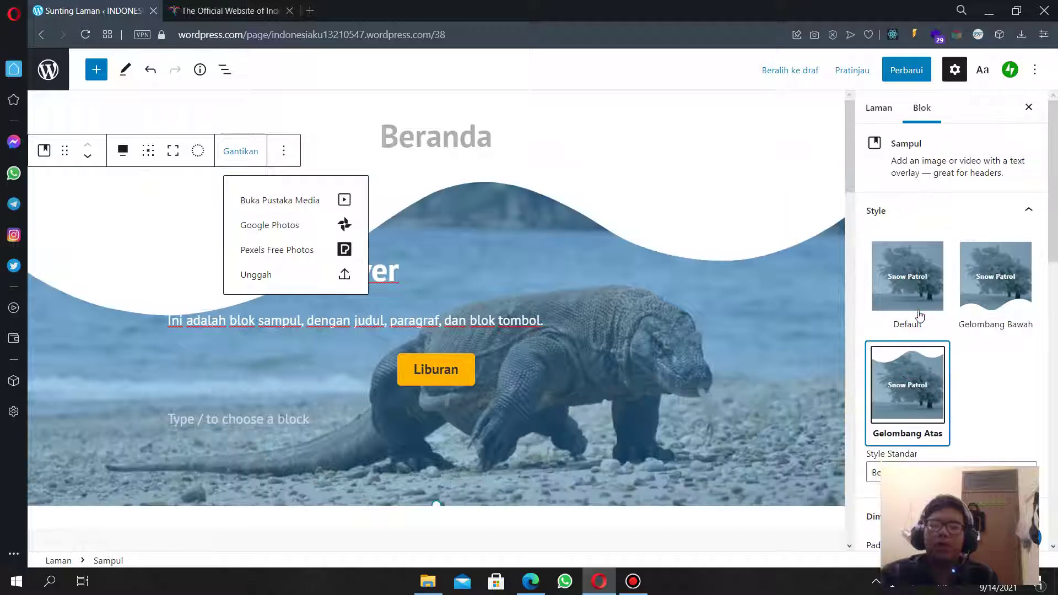
left_click(918, 309)
scroll(917, 358, "down", 2)
scroll(919, 251, "up", 2)
scroll(919, 250, "down", 3)
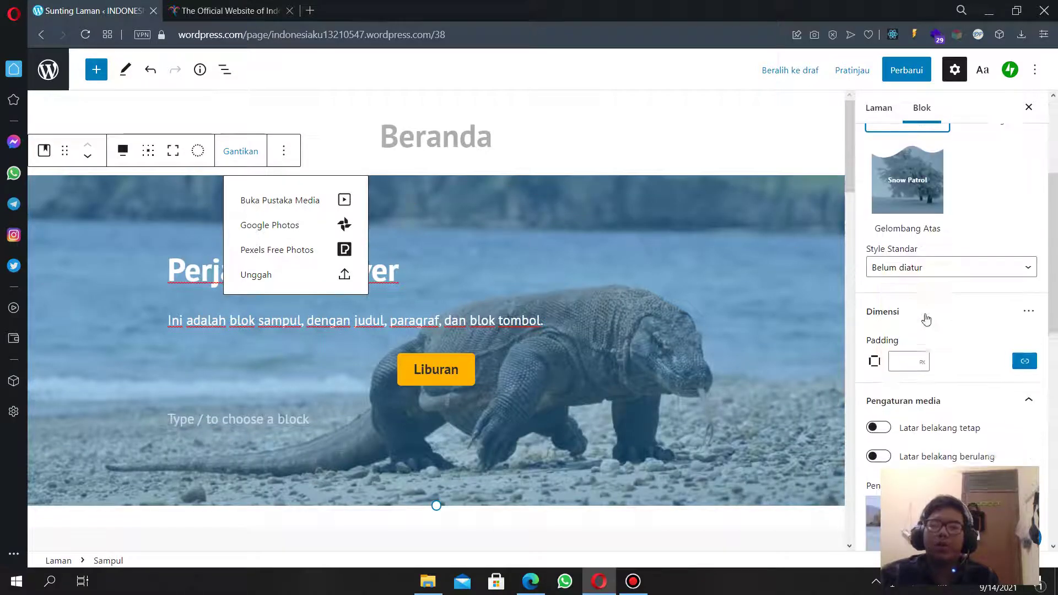
left_click(921, 267)
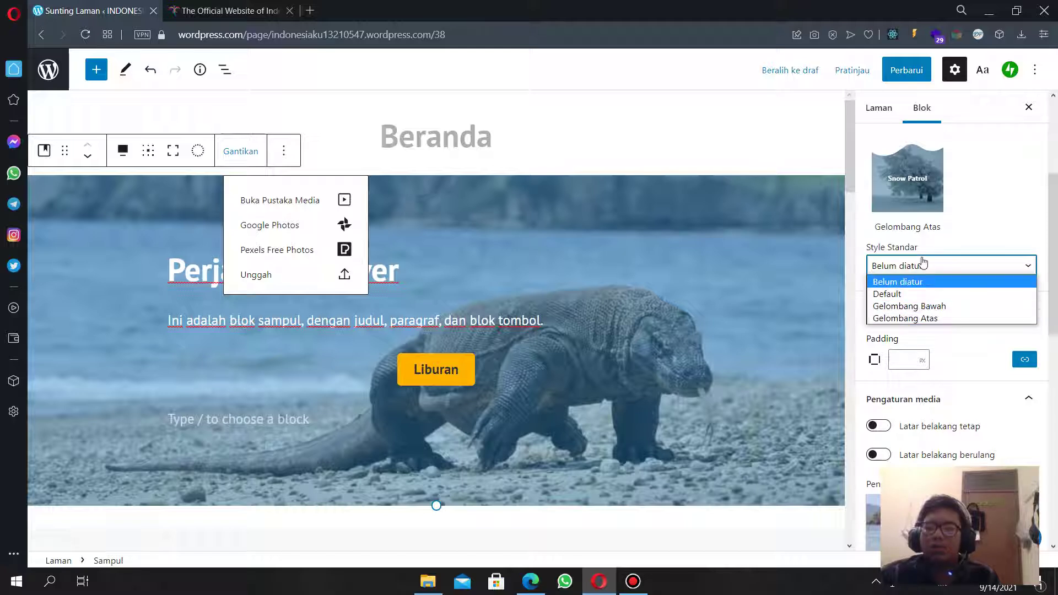
left_click(920, 259)
Drag the cover's focal point to 79% left, 66% top toward the Komodo dragon.
scroll(918, 352, "down", 3)
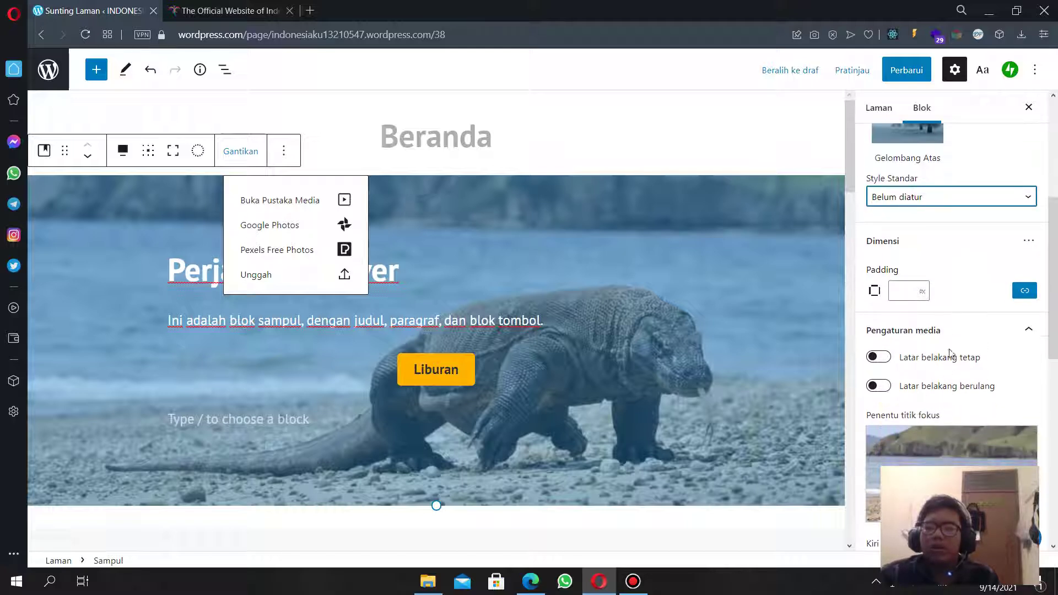
mouse_move(953, 421)
left_mouse_down()
mouse_move(1015, 424)
mouse_move(1013, 446)
mouse_move(1016, 411)
mouse_move(1001, 421)
left_mouse_up()
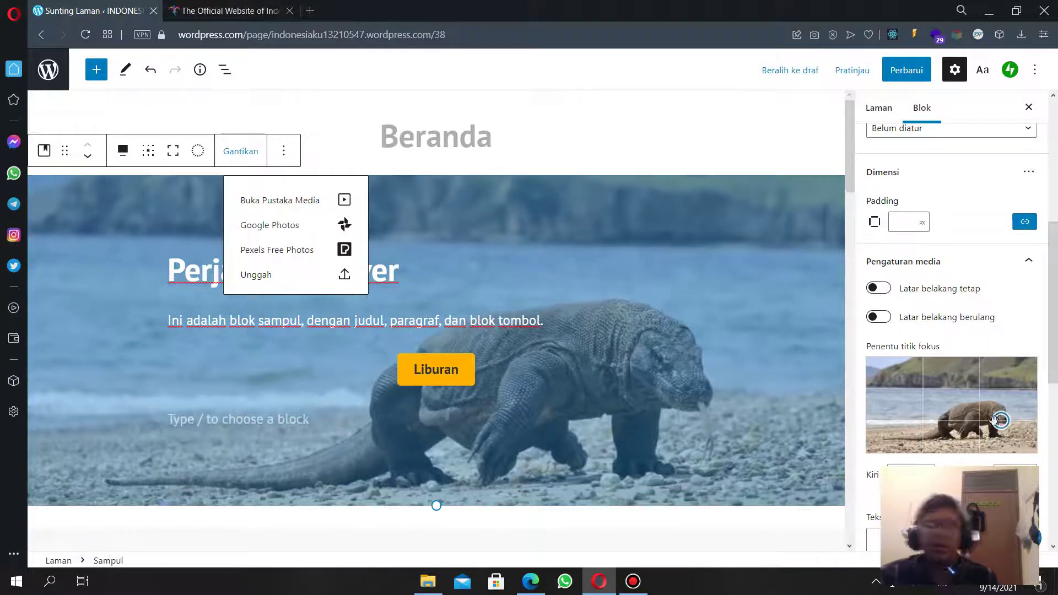
scroll(929, 331, "down", 6)
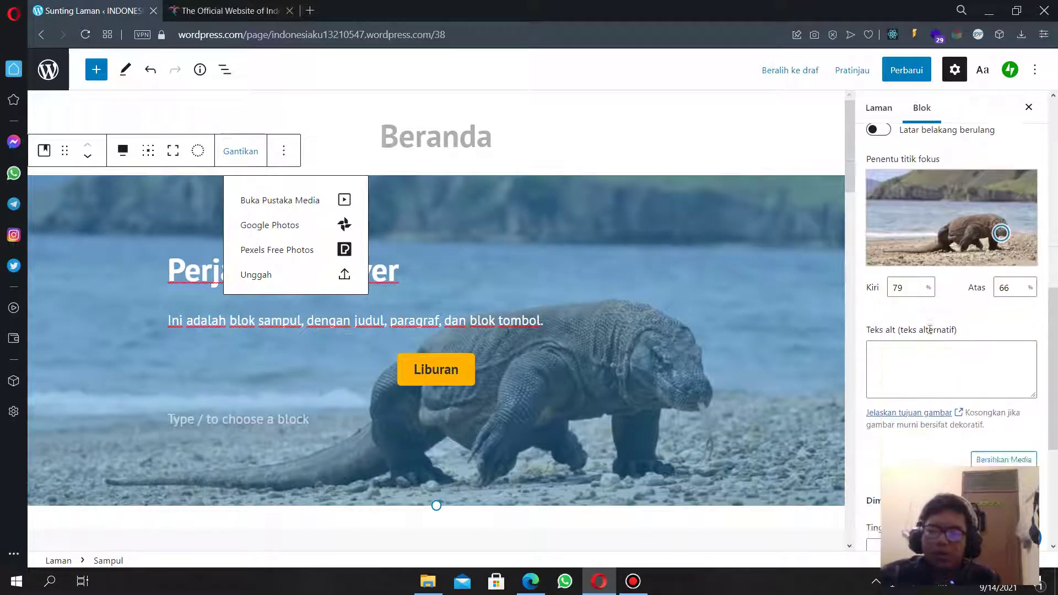
Try light grey, white, black, yellow and blue overlay swatches, then a custom dark blue.
scroll(929, 359, "down", 2)
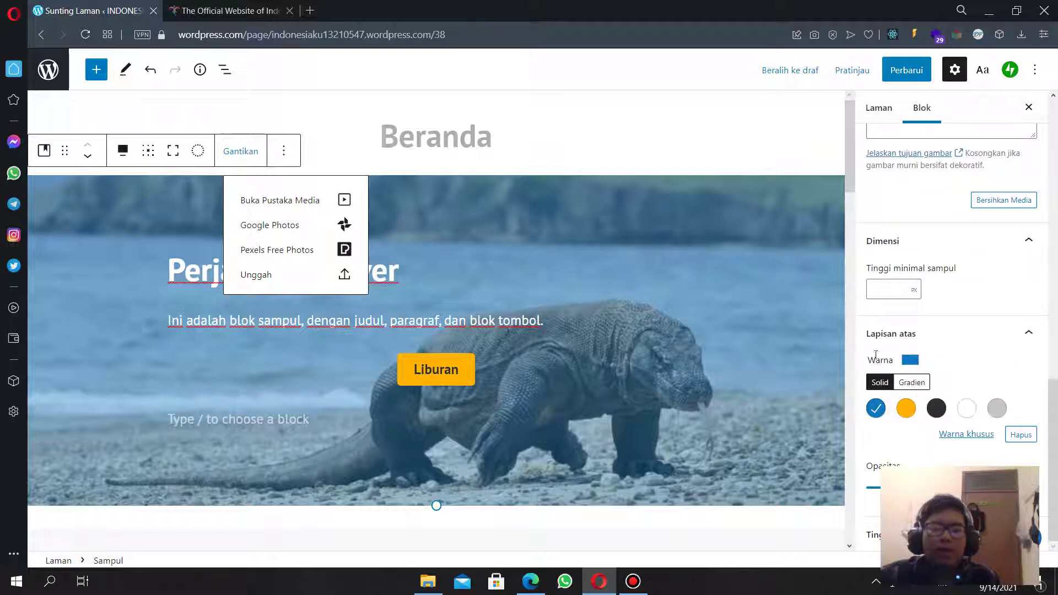
left_click(997, 408)
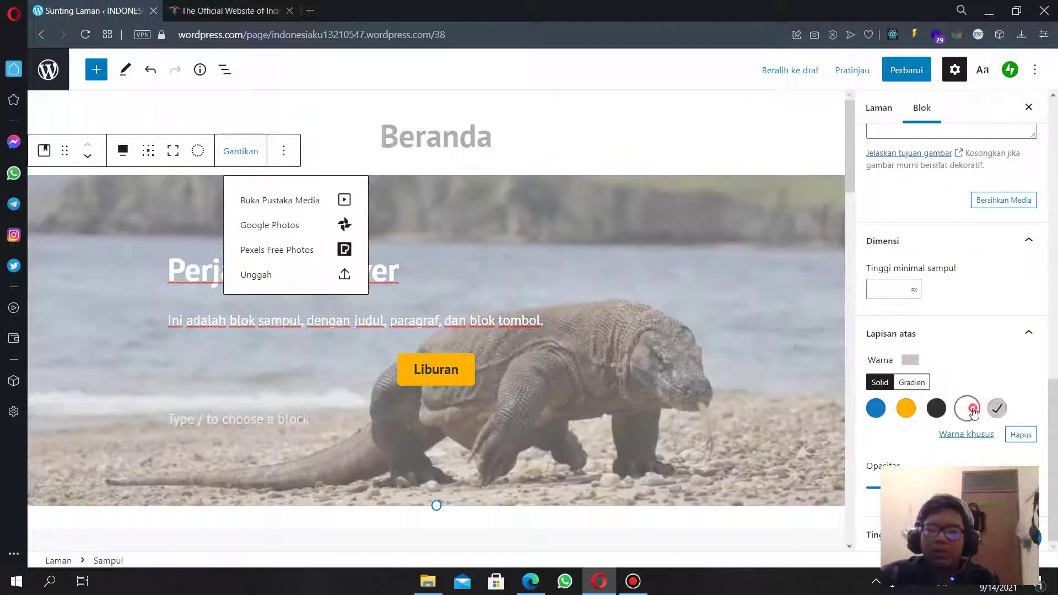
left_click(967, 408)
left_click(932, 410)
left_click(907, 409)
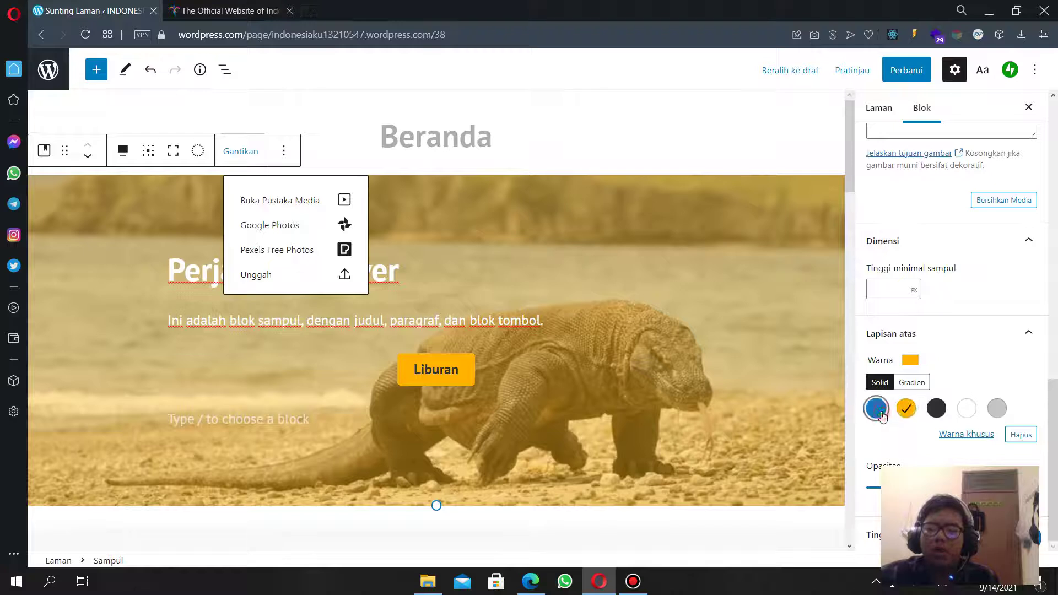
left_click(876, 408)
left_click(968, 434)
left_click(893, 293)
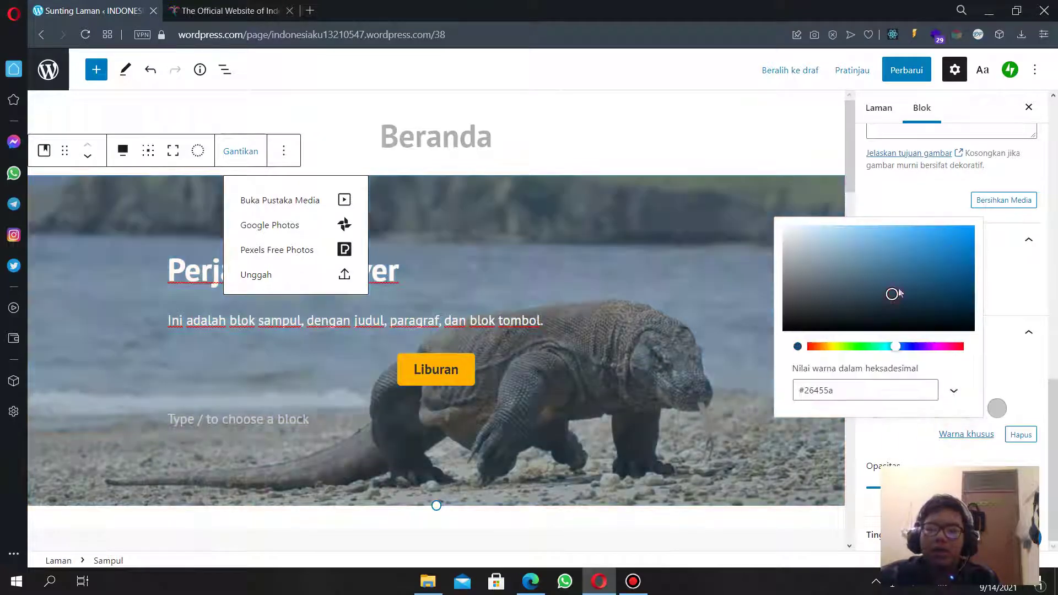
left_click(1027, 404)
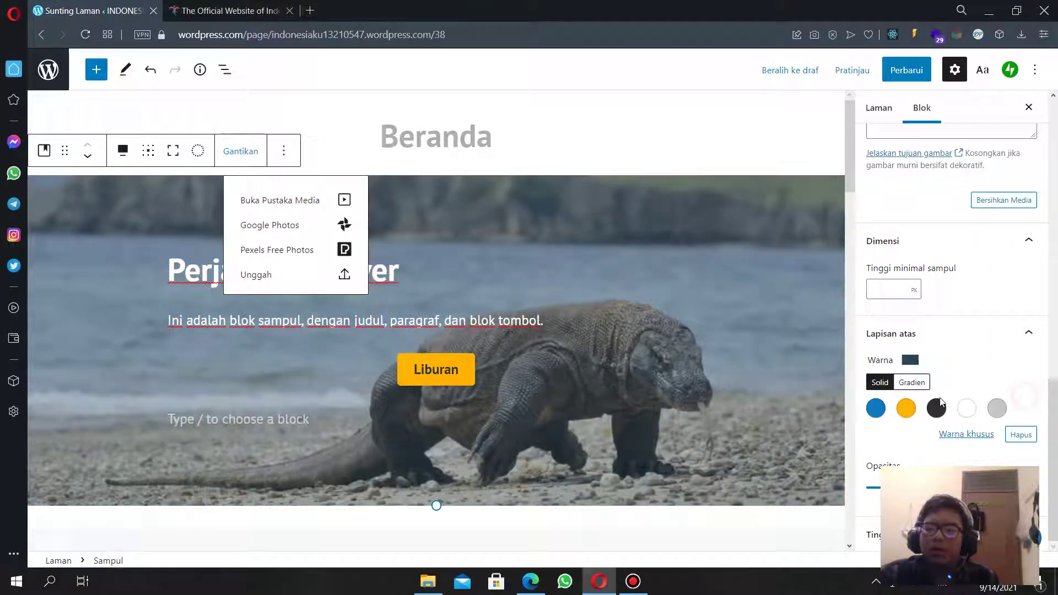
Apply a pink-purple gradient overlay and shift its colour stops toward a pinker lavender at 135°.
left_click(904, 384)
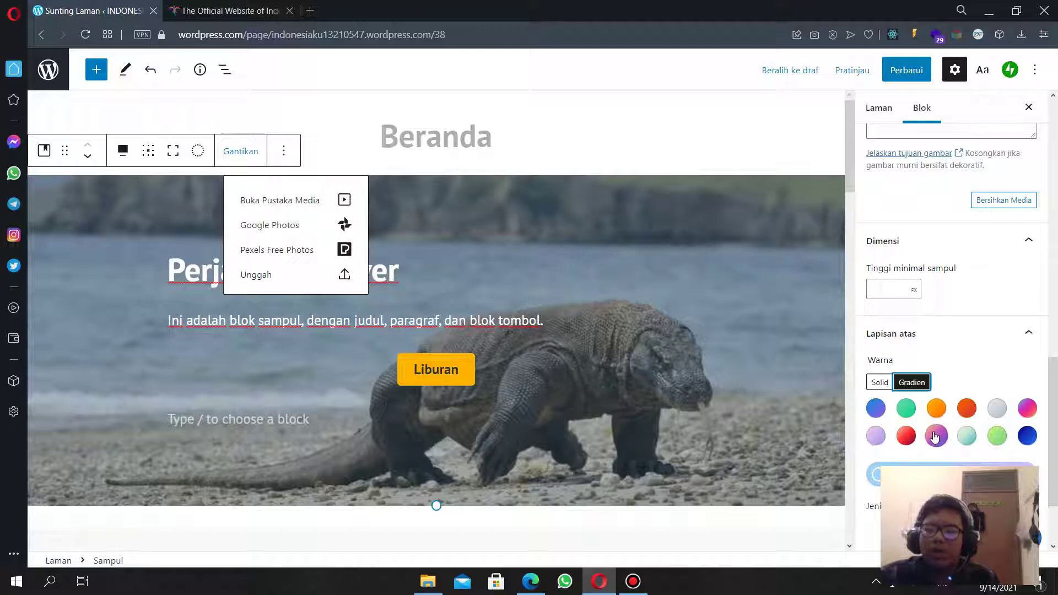
left_click(935, 437)
left_click(876, 436)
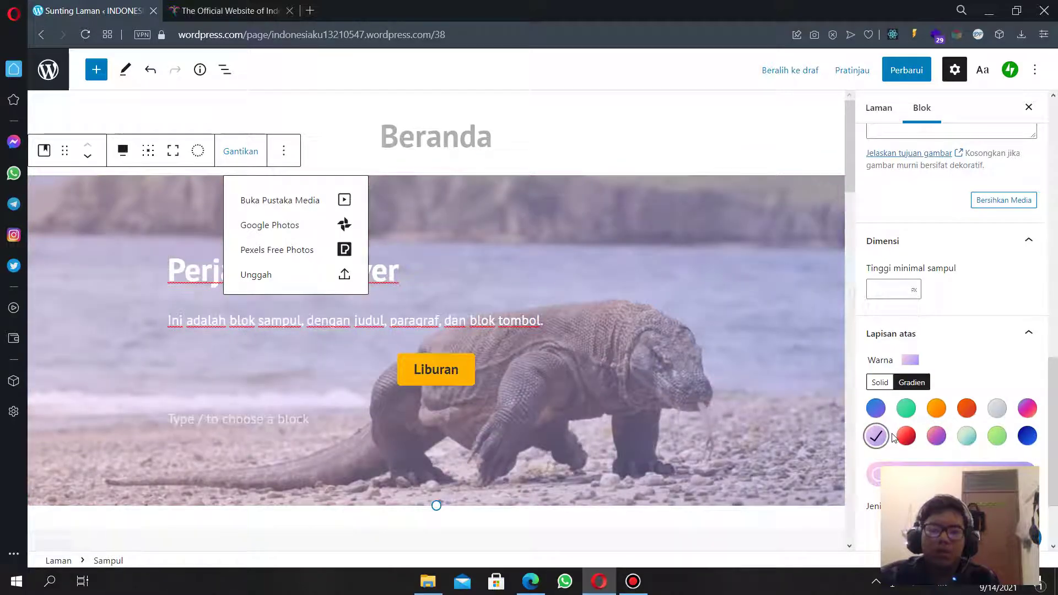
left_click(937, 436)
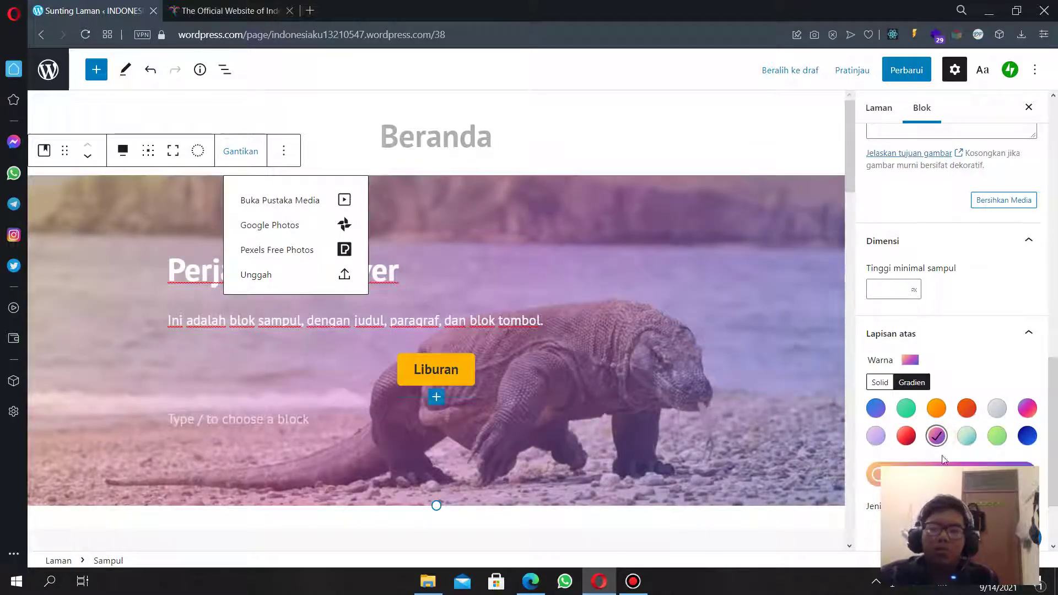
left_click_drag(882, 475, 933, 475)
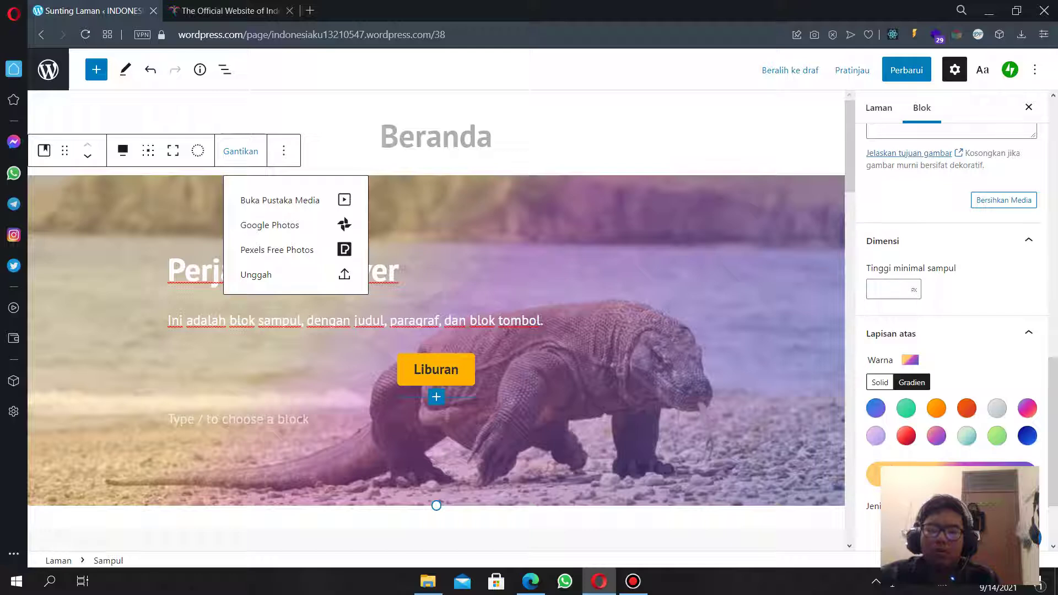
mouse_move(953, 475)
left_mouse_down()
mouse_move(993, 475)
mouse_move(959, 474)
left_mouse_up()
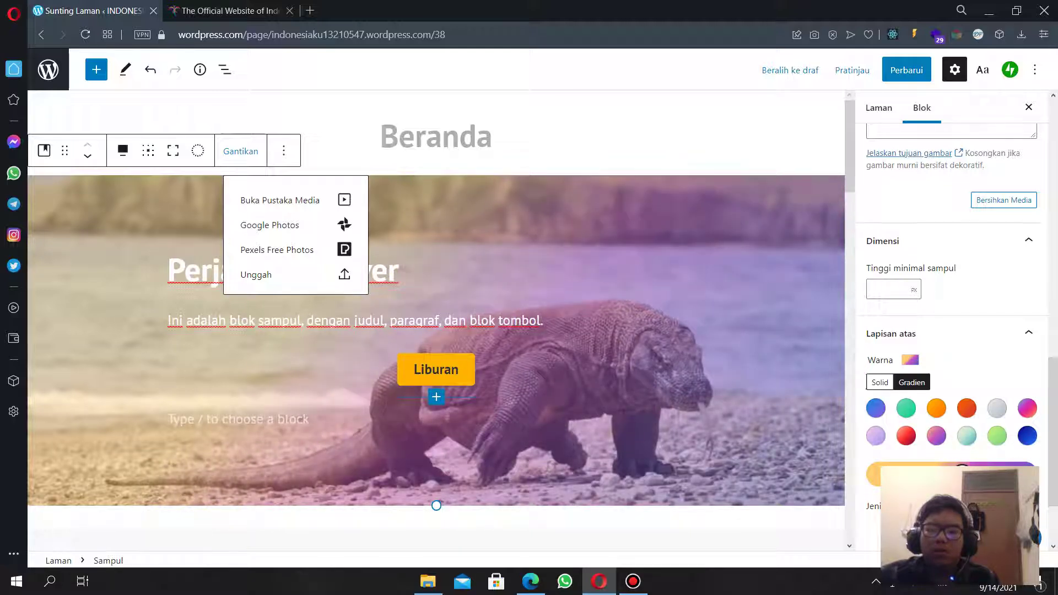
left_click(876, 436)
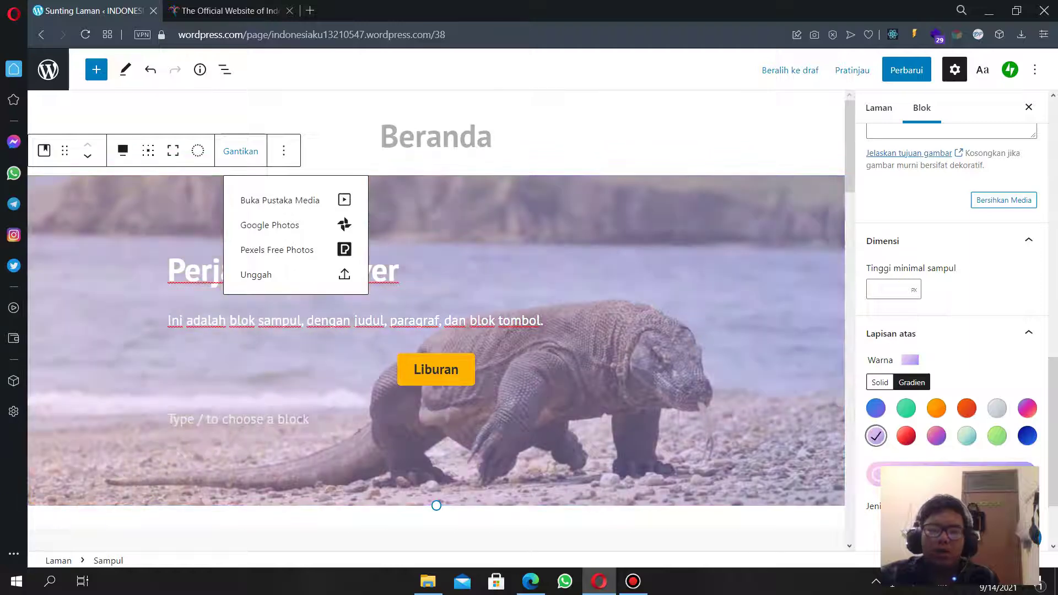
left_click_drag(877, 475, 956, 475)
Select the Perjalanan Hever heading in the cover.
scroll(433, 397, "down", 1)
scroll(433, 397, "up", 1)
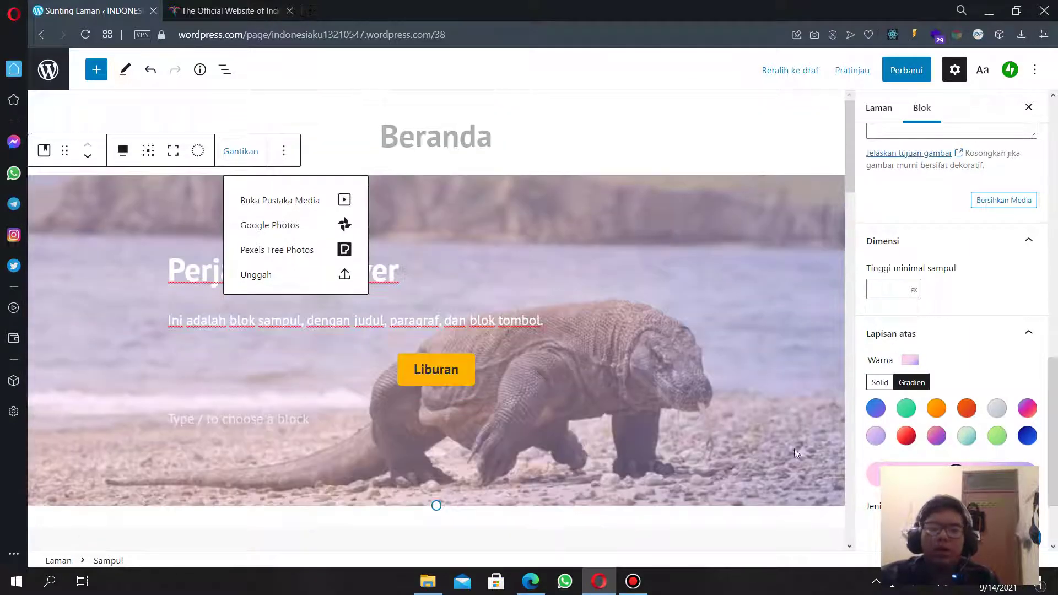
scroll(916, 375, "down", 2)
scroll(959, 392, "up", 5)
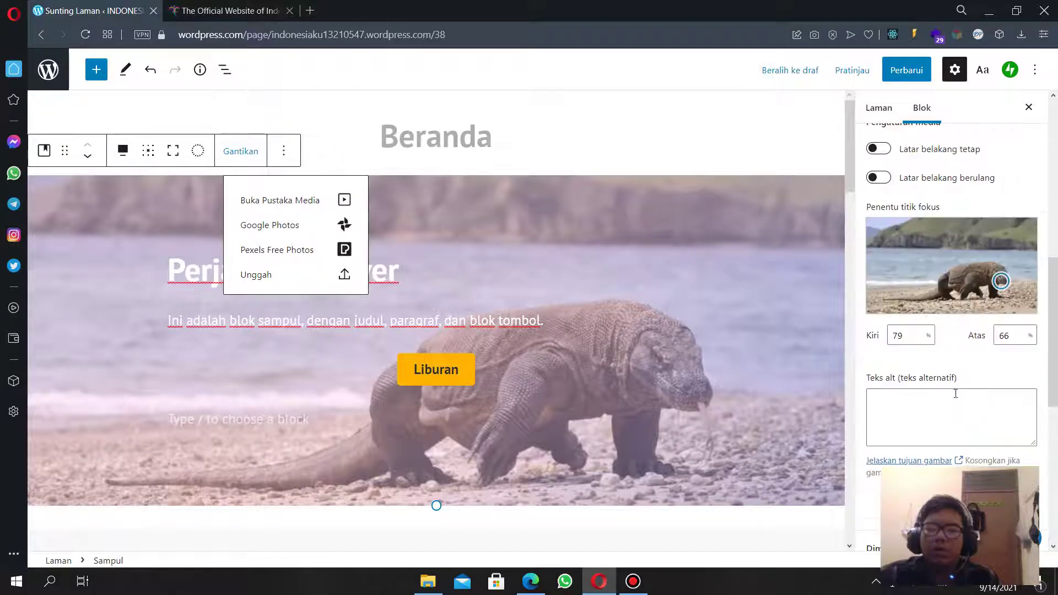
scroll(964, 411, "down", 4)
scroll(963, 410, "down", 2)
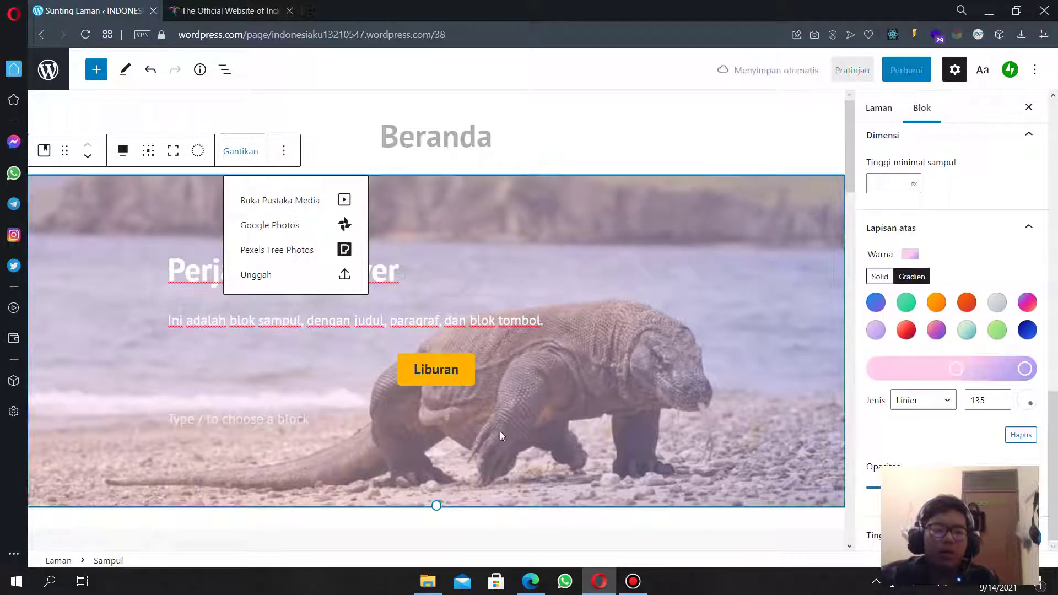
left_click(199, 273)
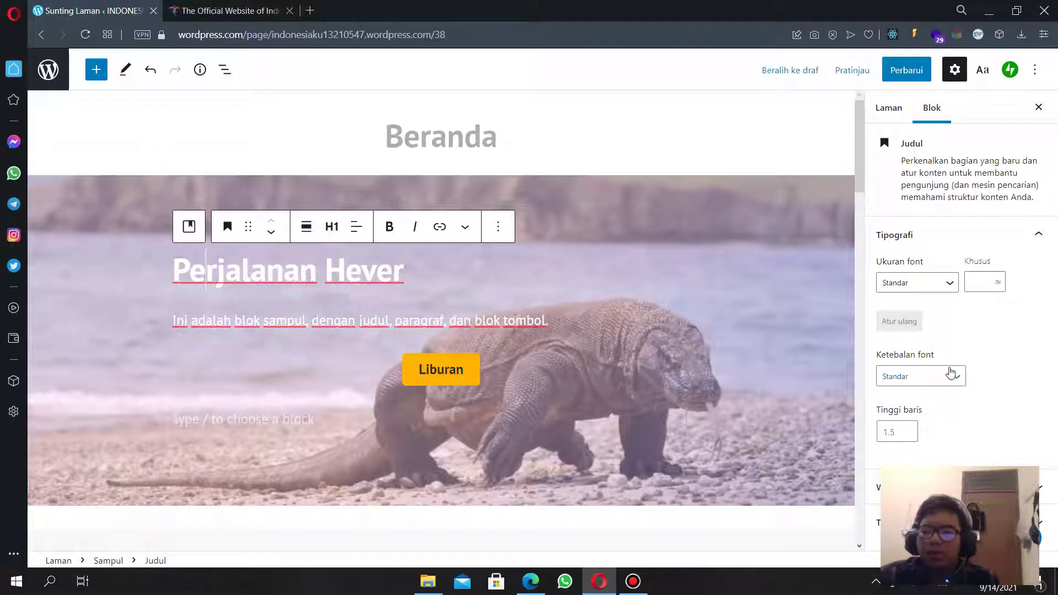
Give the Perjalanan Hever heading a custom vivid magenta text colour, #be38b3.
left_click(982, 487)
scroll(962, 375, "down", 3)
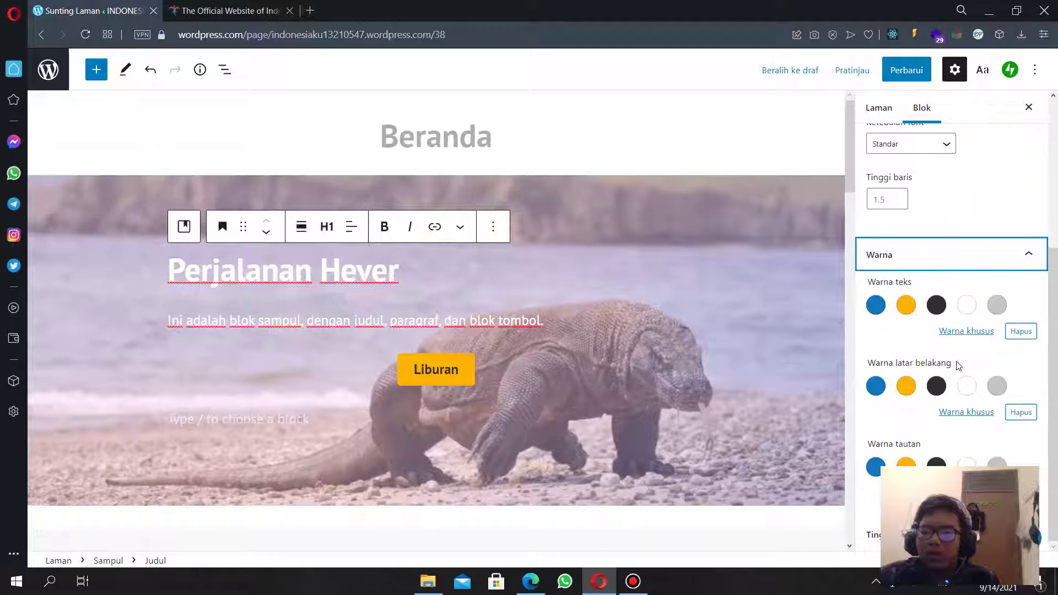
left_click(969, 331)
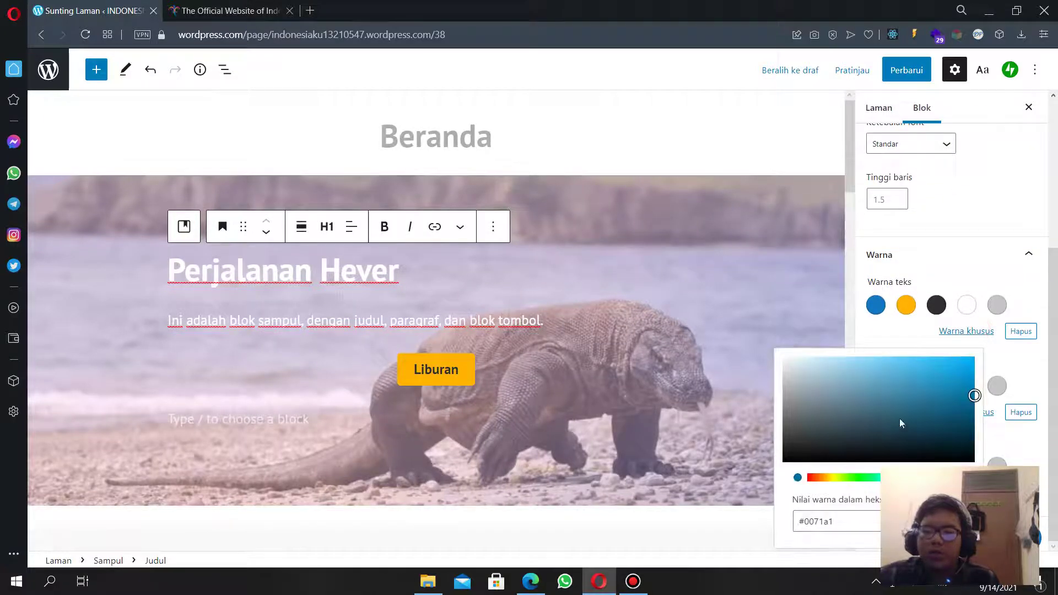
left_click_drag(955, 376, 952, 416)
left_click_drag(896, 478, 947, 478)
left_click_drag(951, 424, 919, 383)
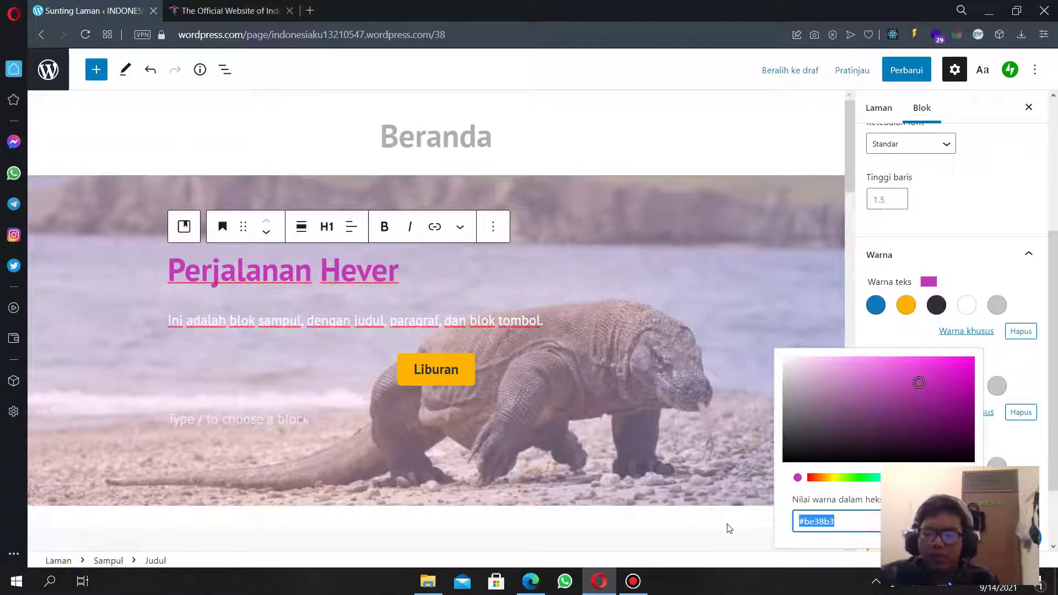
left_click(427, 341)
Set the paragraph below it to a pasted purple hex colour, then switch it to the dark swatch.
left_click(401, 325)
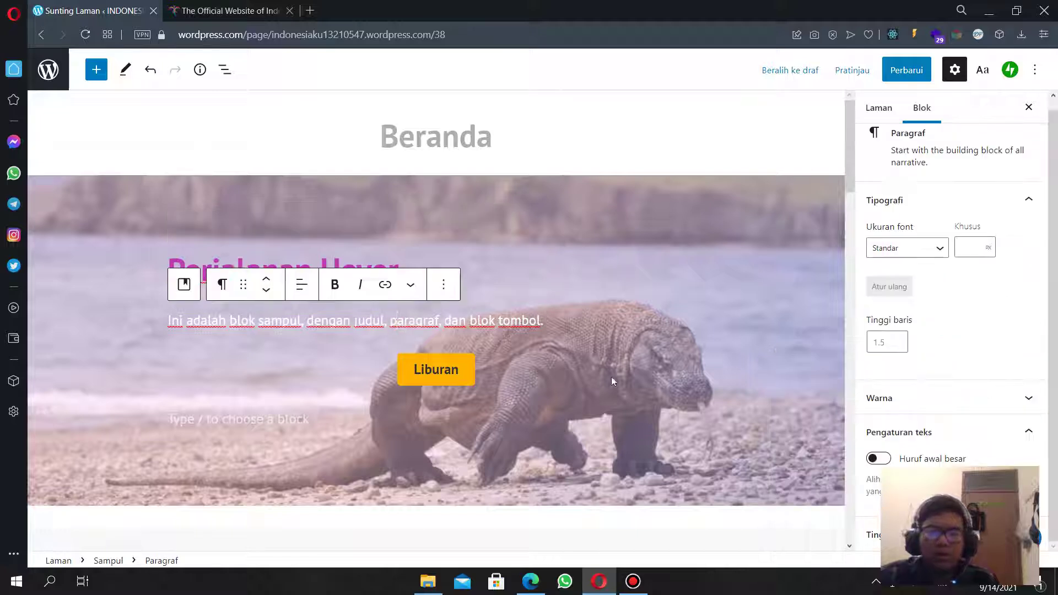
left_click(931, 400)
scroll(943, 436, "down", 2)
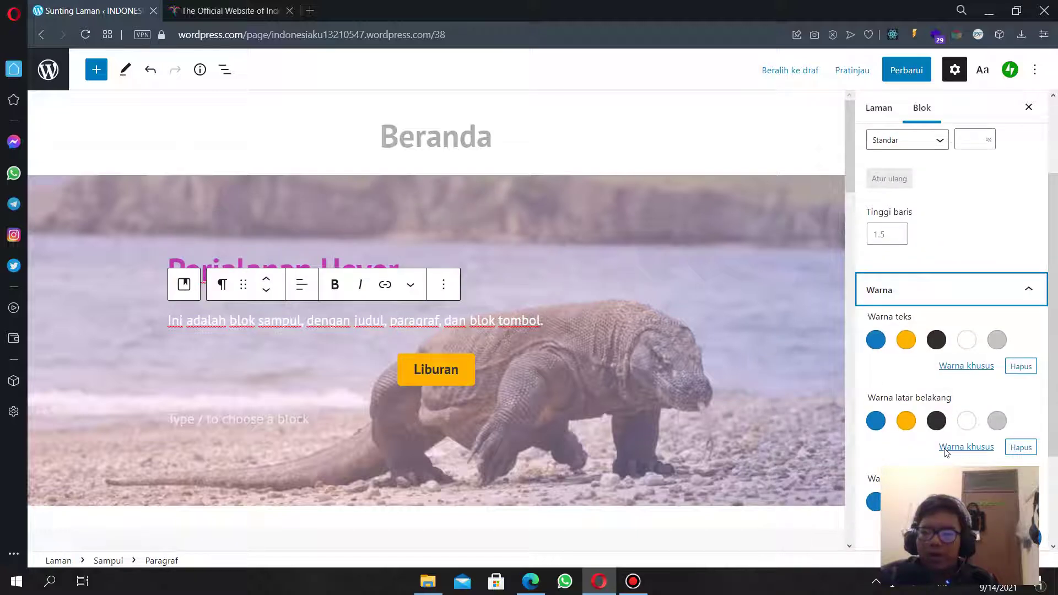
left_click(967, 374)
triple_click(872, 318)
type("#c239b3")
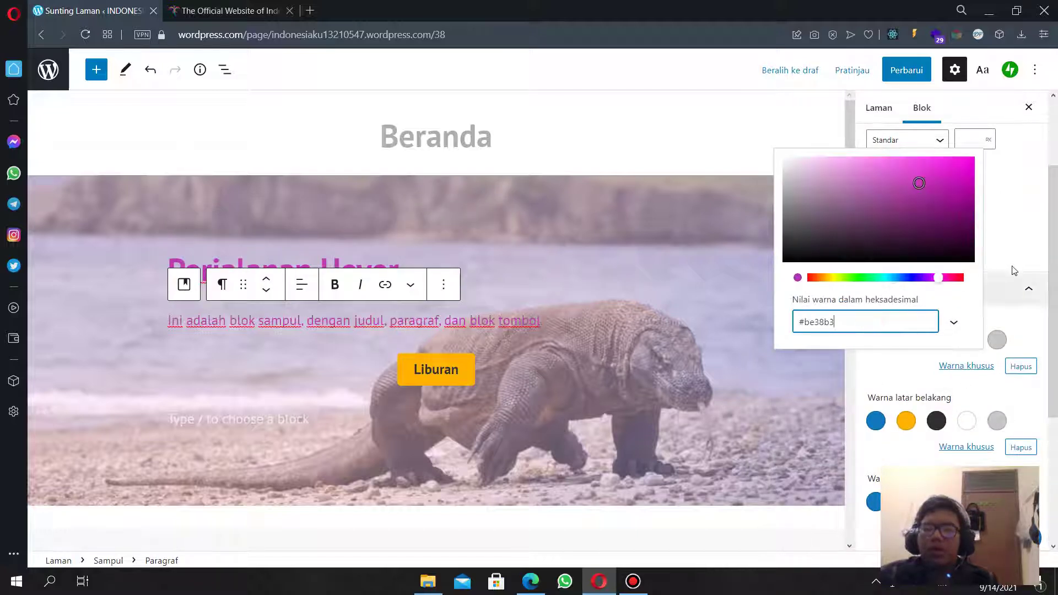
left_click(1016, 251)
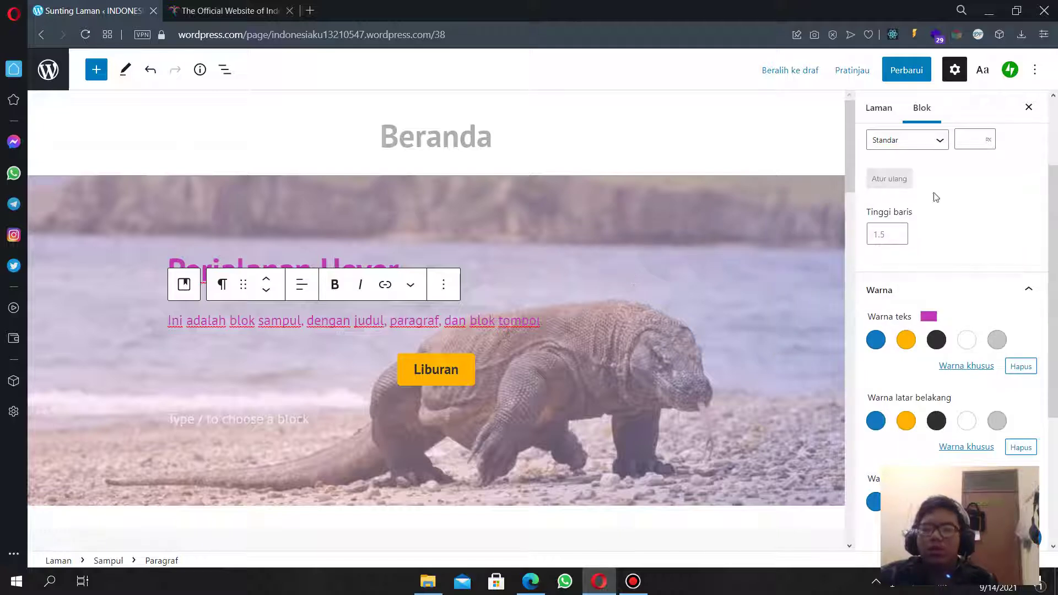
left_click(936, 345)
left_click(637, 172)
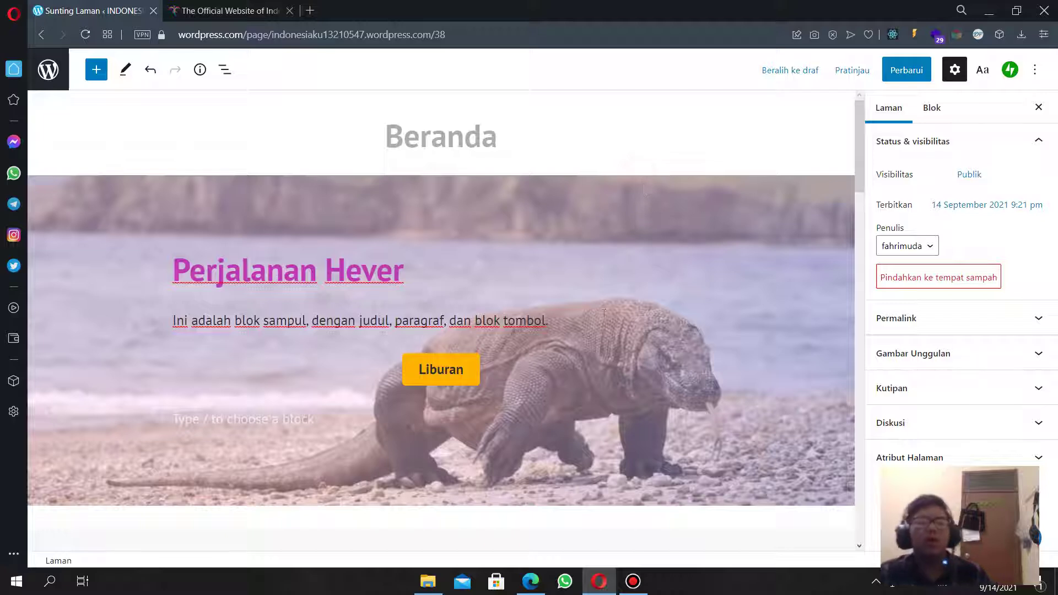
Replace the cover heading text with 'Pulau Komodo'.
double_click(365, 260)
left_click_drag(393, 274, 189, 274)
key("ctrl+a")
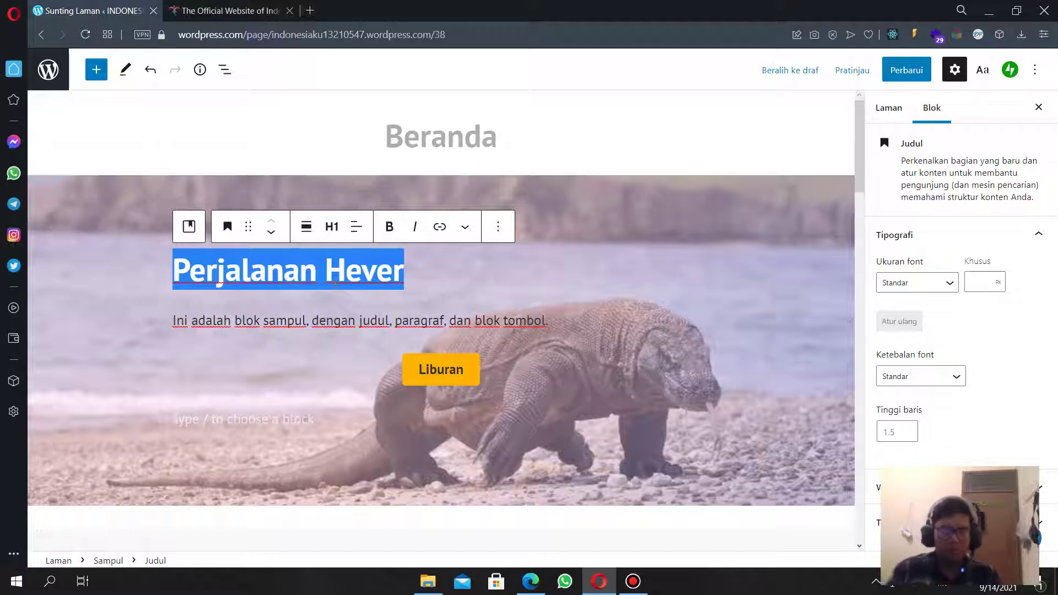
type("Pulau ")
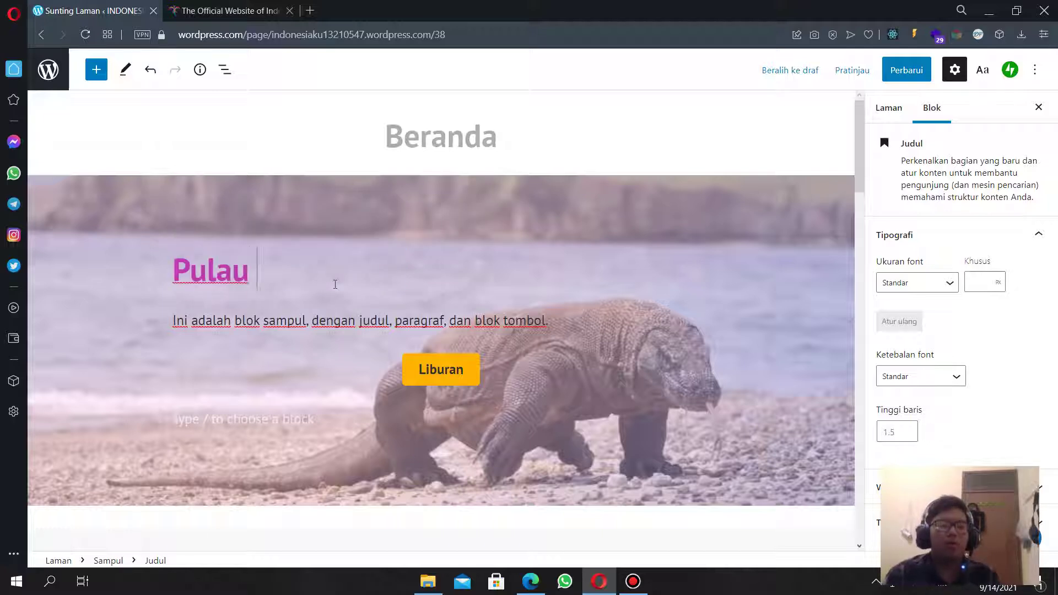
type("Komodo")
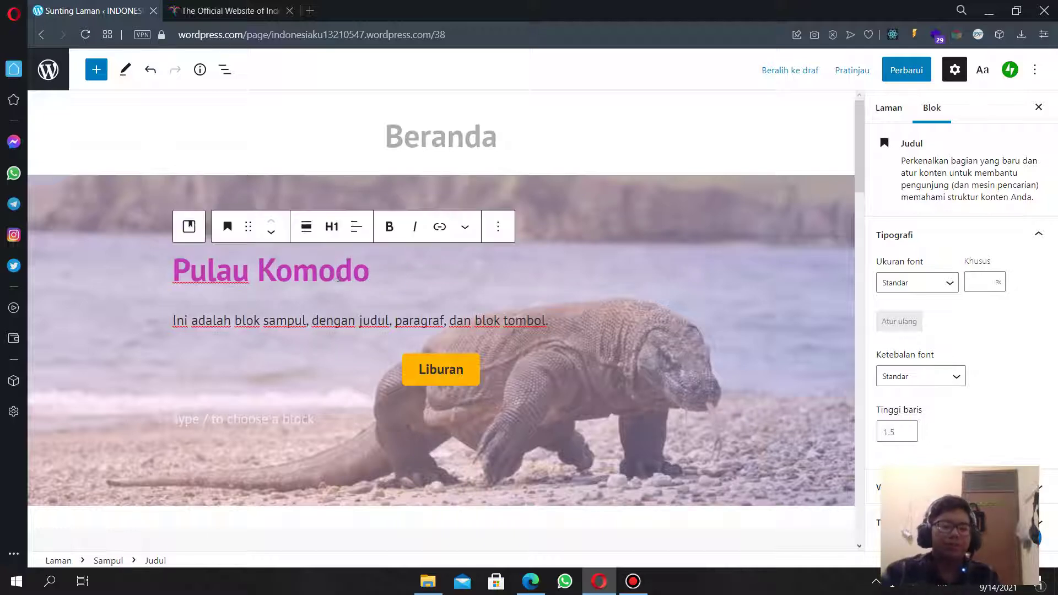
Rewrite the description as 'Pulau nan indah akan pantainya dan hewan purba yang megah'.
triple_click(312, 318)
type("Pulau nan indah akan")
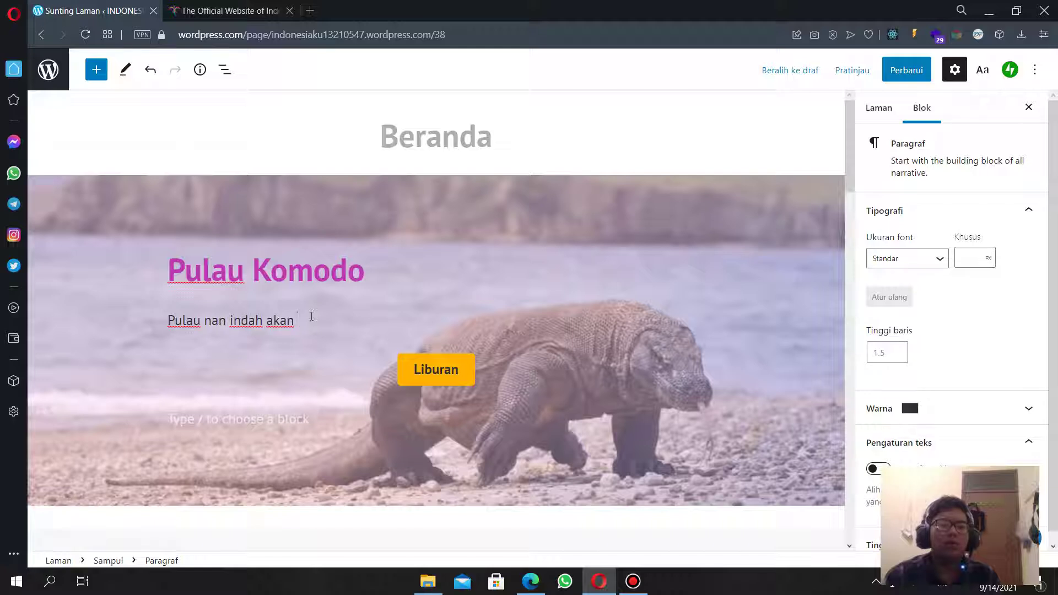
type("pantainya dan hewan purba yang")
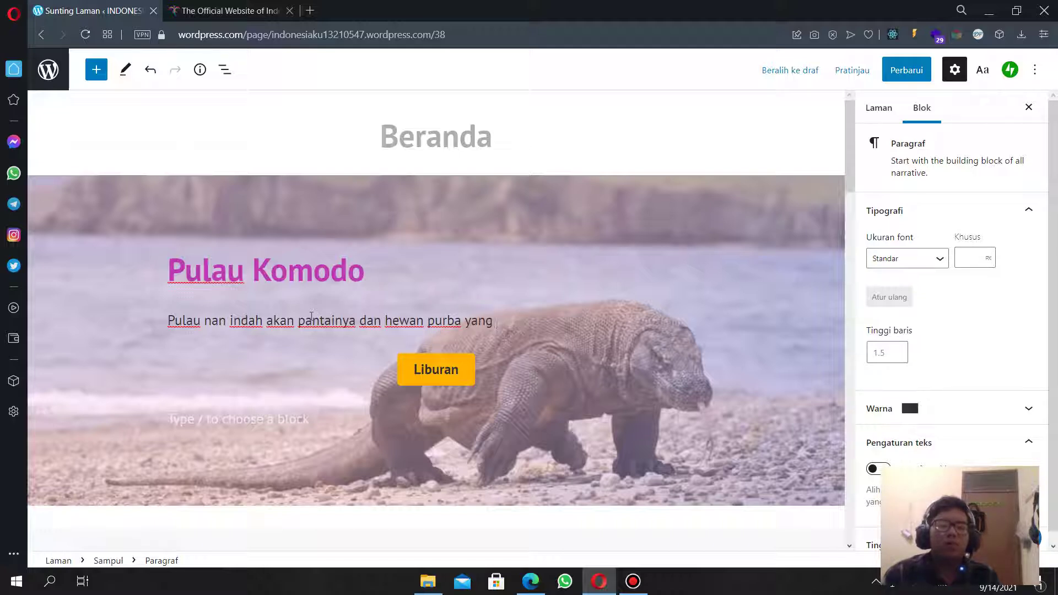
type("mega")
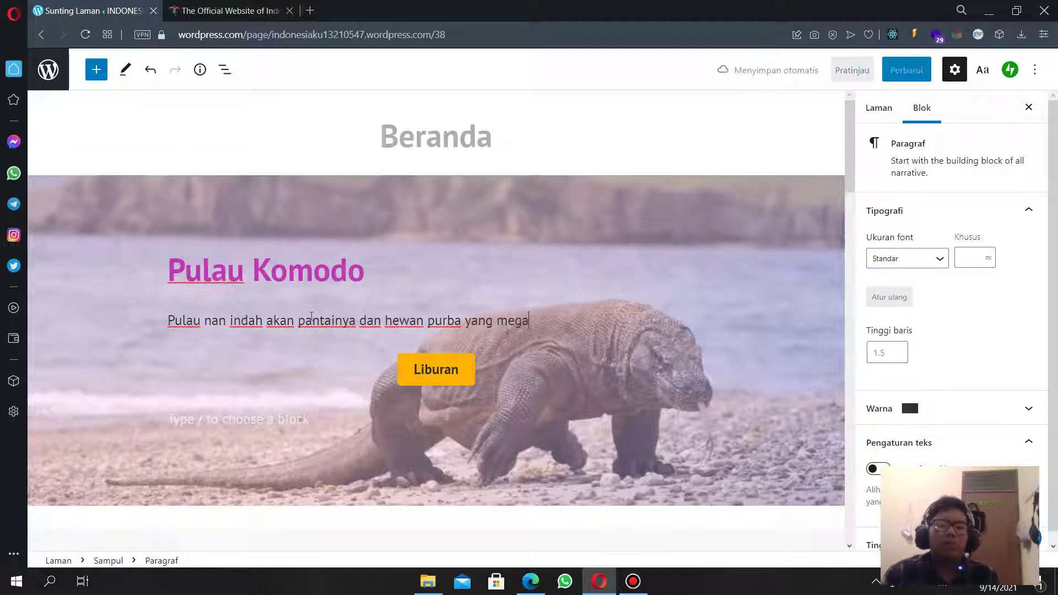
type("h")
Select the spacer below the cover, then the Liburan button for editing.
scroll(307, 321, "down", 3)
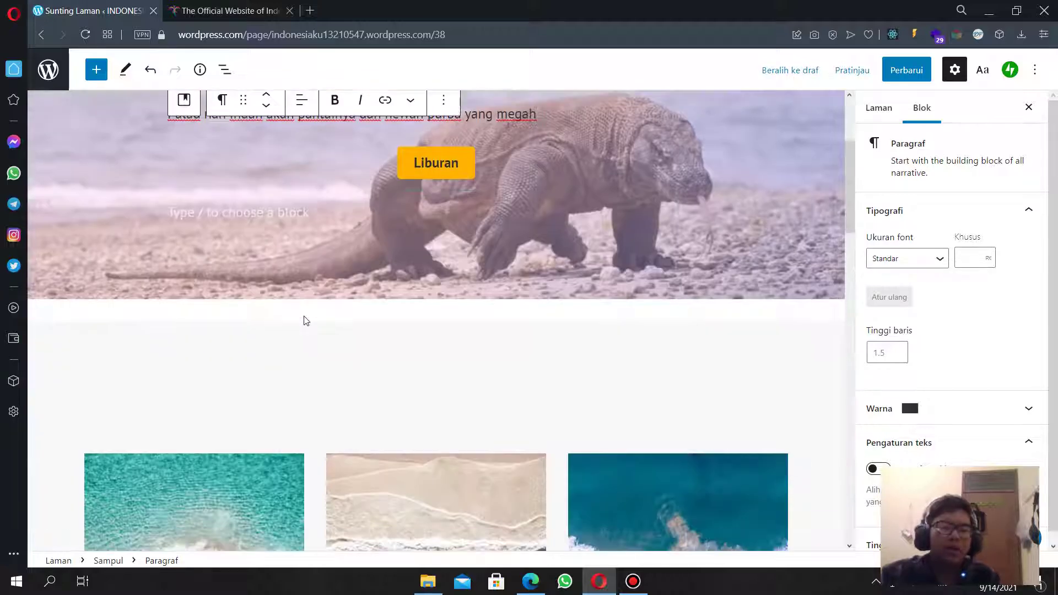
scroll(405, 395, "up", 3)
scroll(388, 439, "down", 4)
left_click(395, 312)
scroll(414, 300, "up", 2)
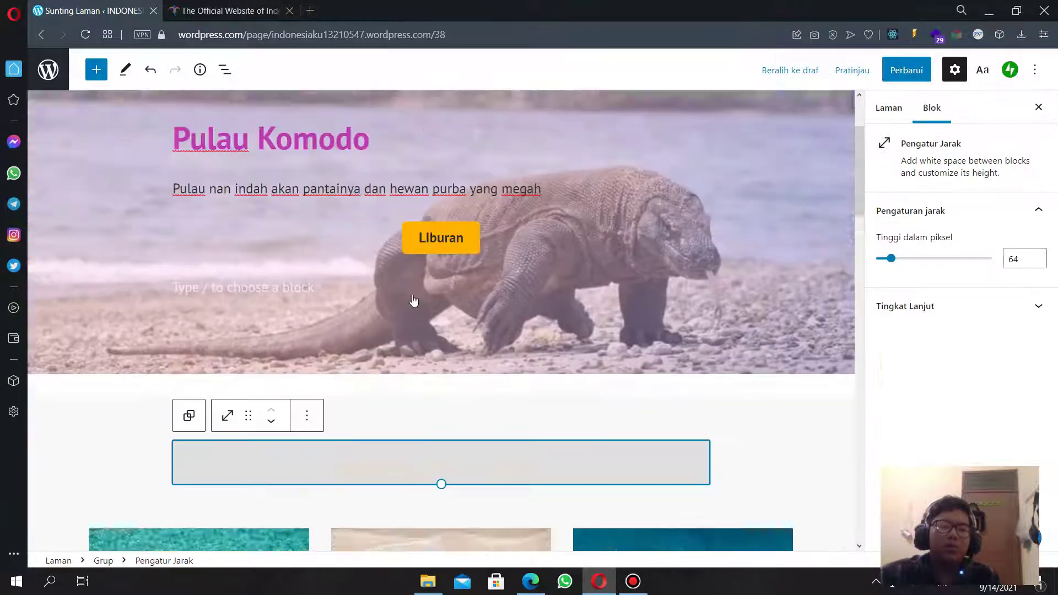
scroll(414, 300, "up", 2)
left_click(427, 370)
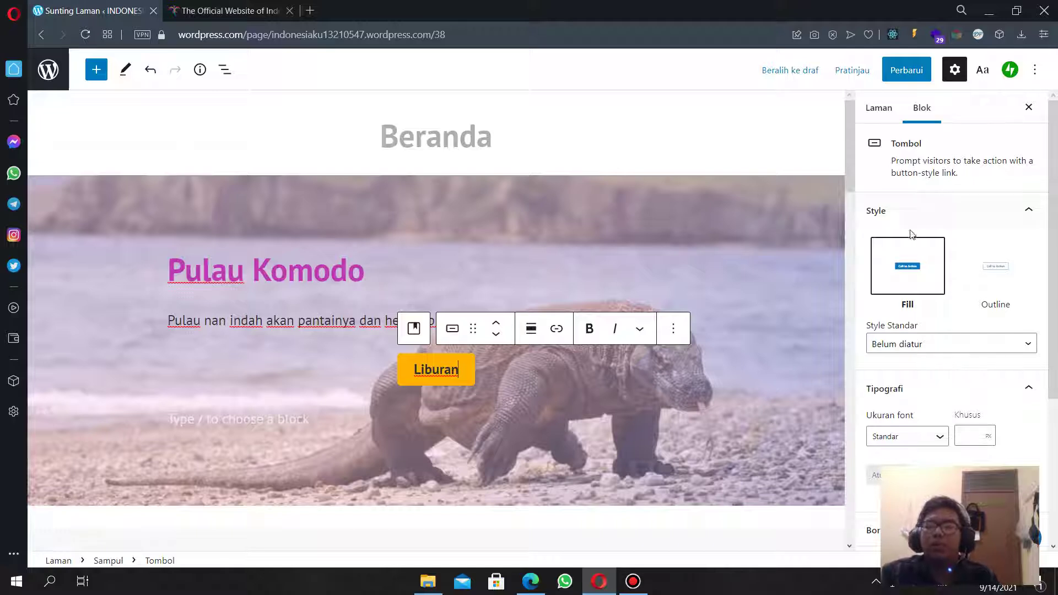
Try Outline and Fill styles and background colours on the Liburan button; make Outline the default.
left_click(999, 273)
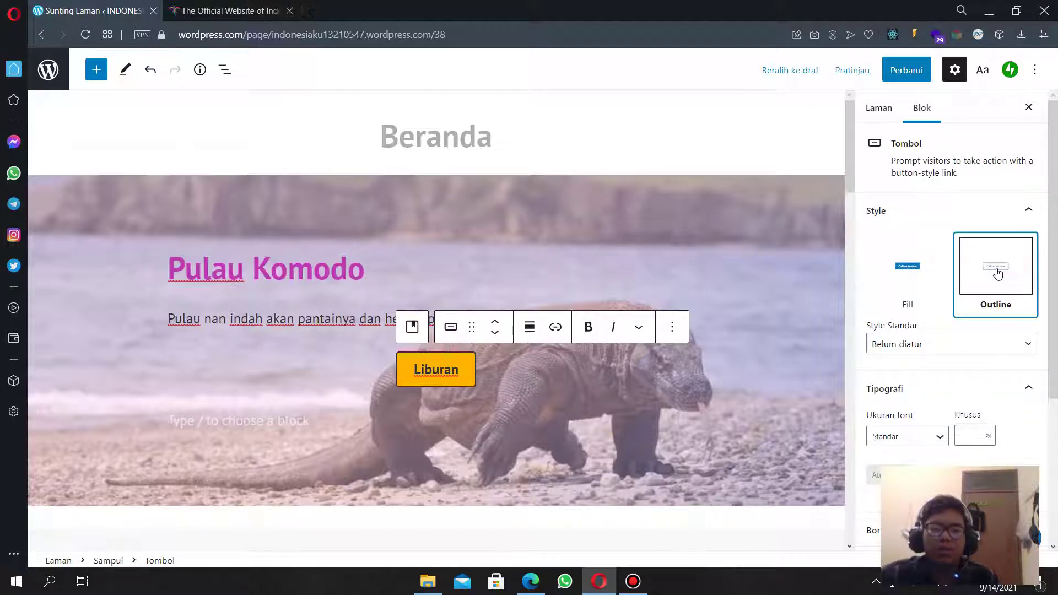
left_click(938, 274)
left_click(976, 276)
scroll(978, 292, "down", 4)
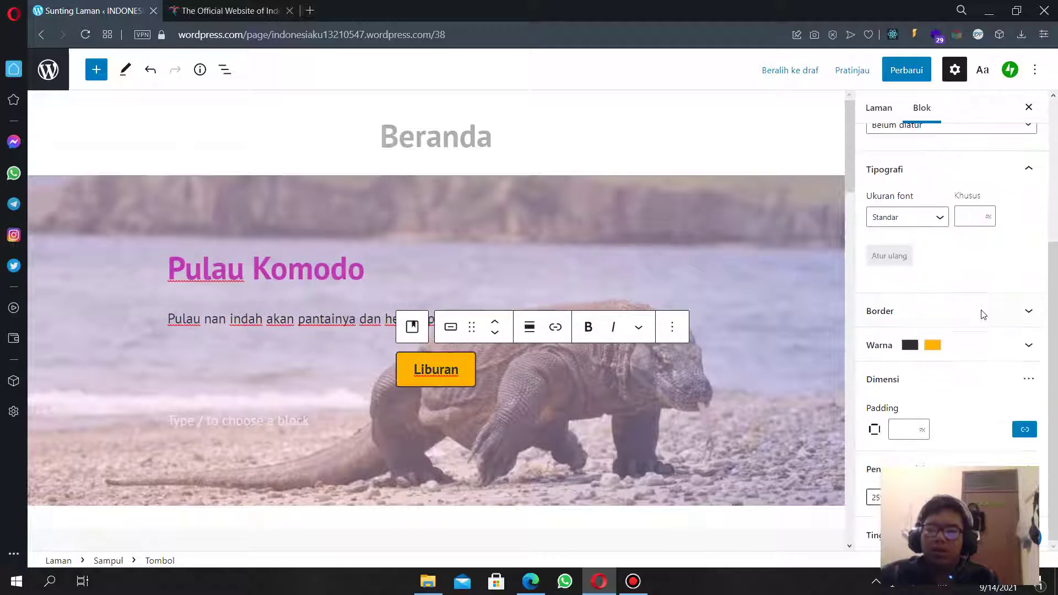
left_click(944, 359)
scroll(948, 353, "down", 1)
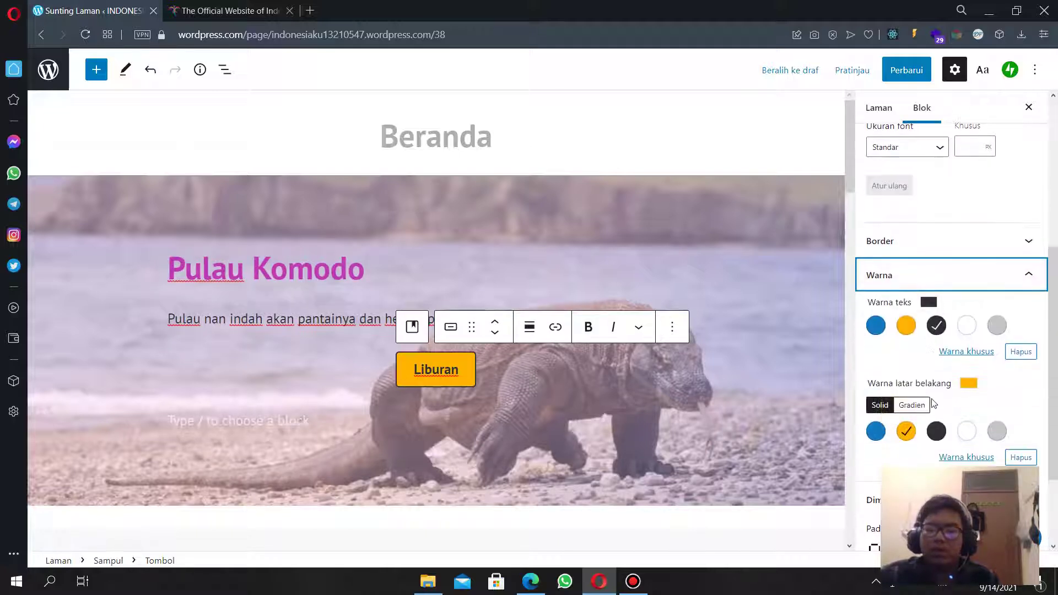
left_click(876, 431)
left_click(906, 435)
scroll(893, 276, "up", 5)
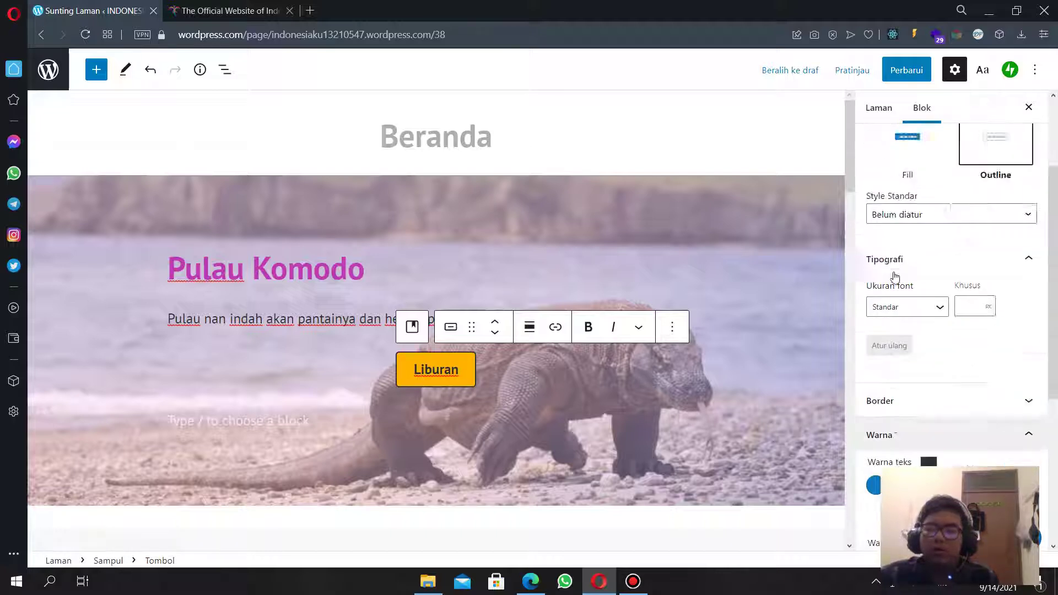
left_click(957, 345)
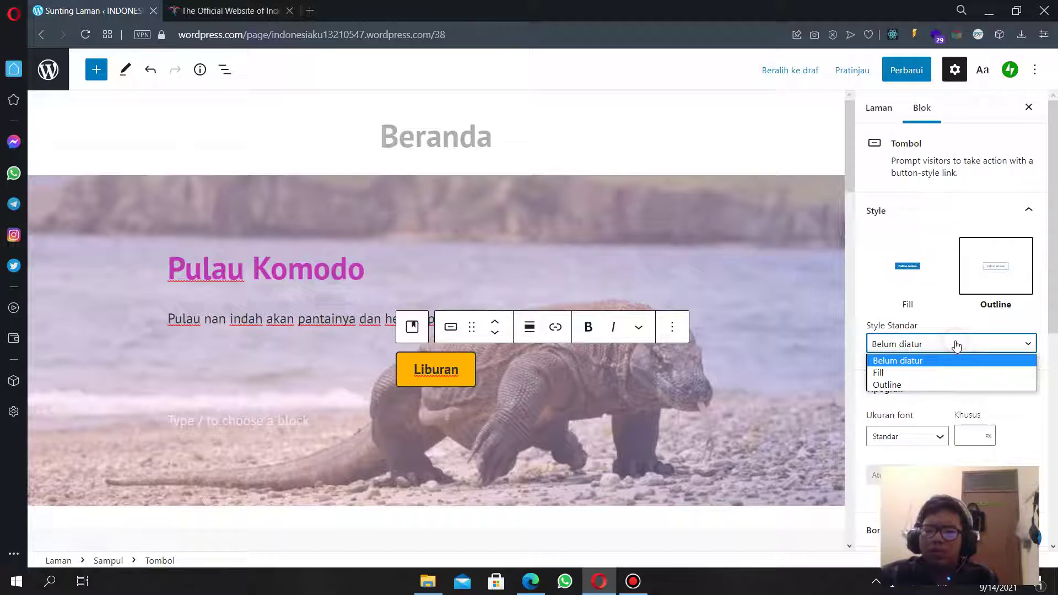
left_click(939, 383)
Give the Liburan button a blue background, white text and a 36 border radius.
scroll(934, 367, "down", 5)
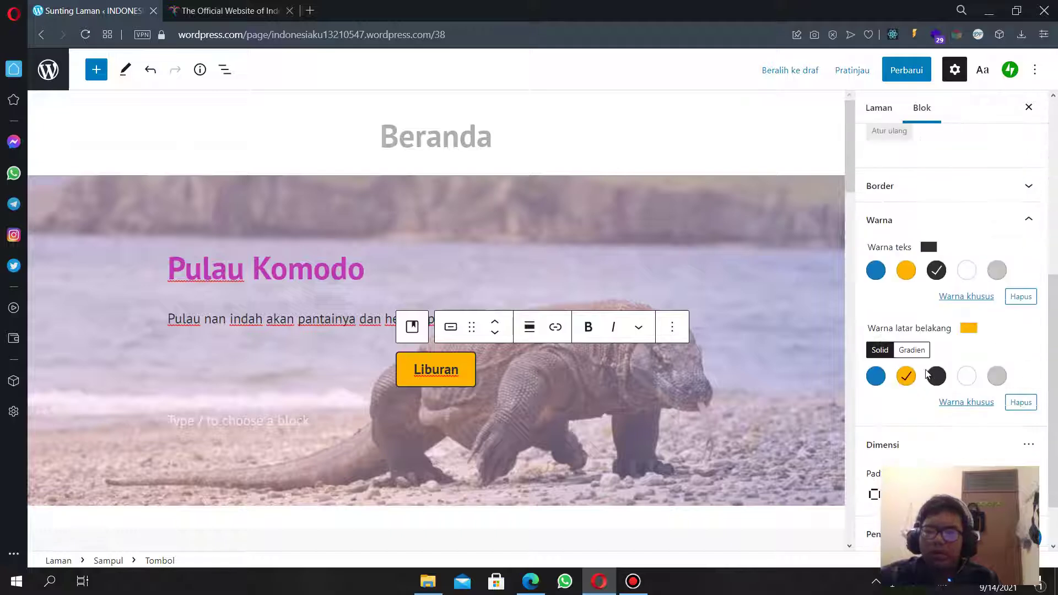
left_click(876, 376)
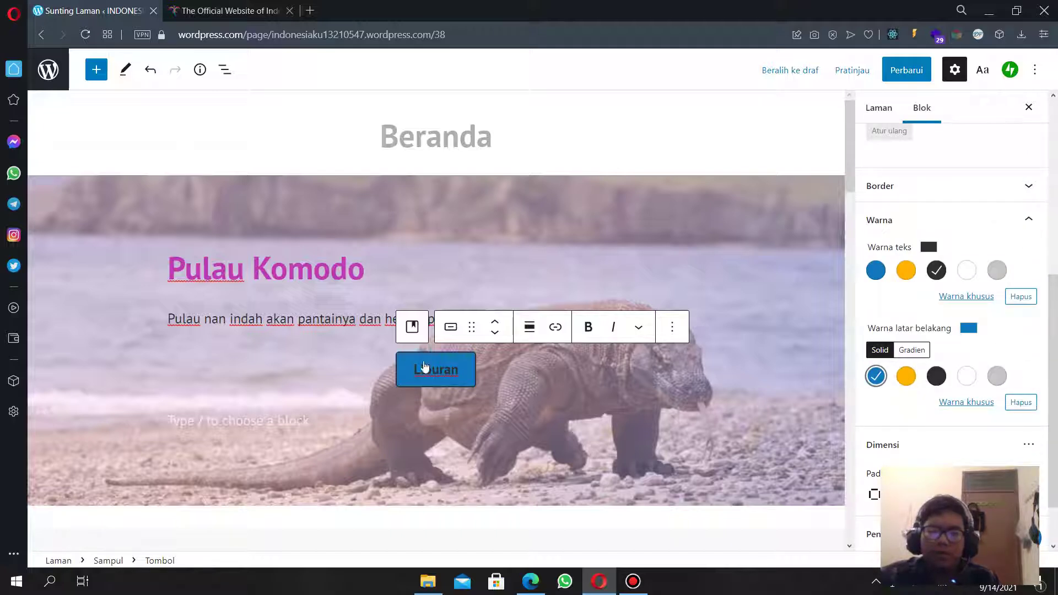
left_click(968, 271)
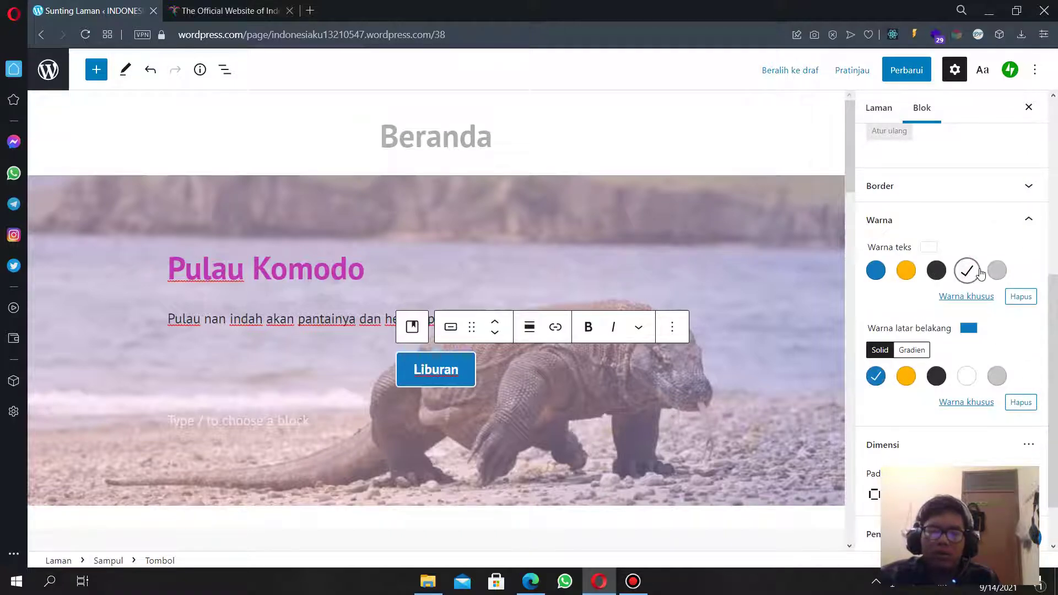
scroll(948, 297, "up", 1)
left_click(964, 263)
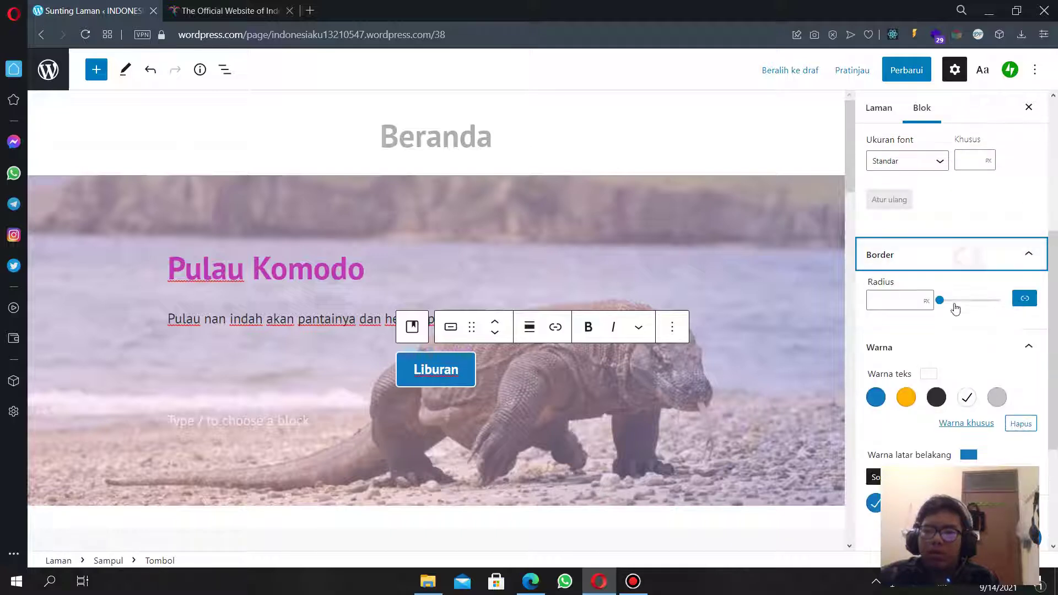
left_click_drag(944, 303, 963, 309)
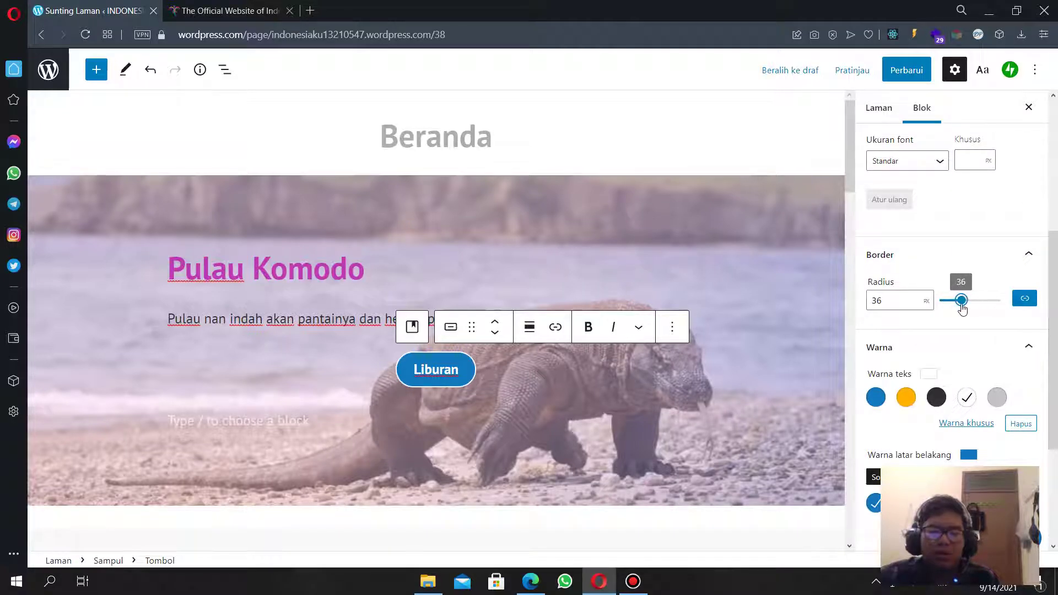
Settle the Liburan button on the Fill style.
scroll(948, 309, "up", 5)
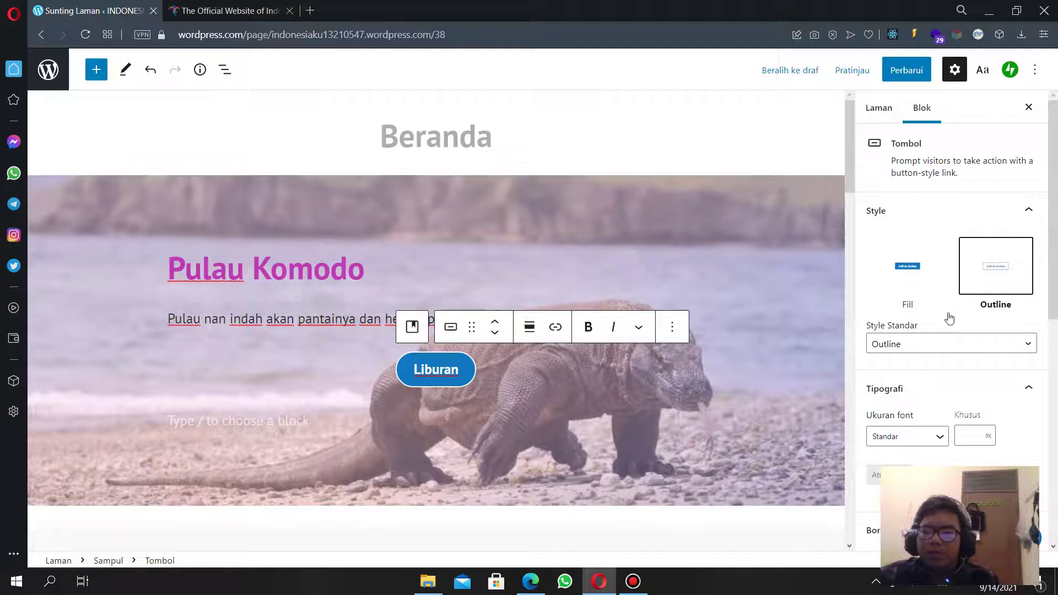
left_click(900, 273)
left_click(987, 273)
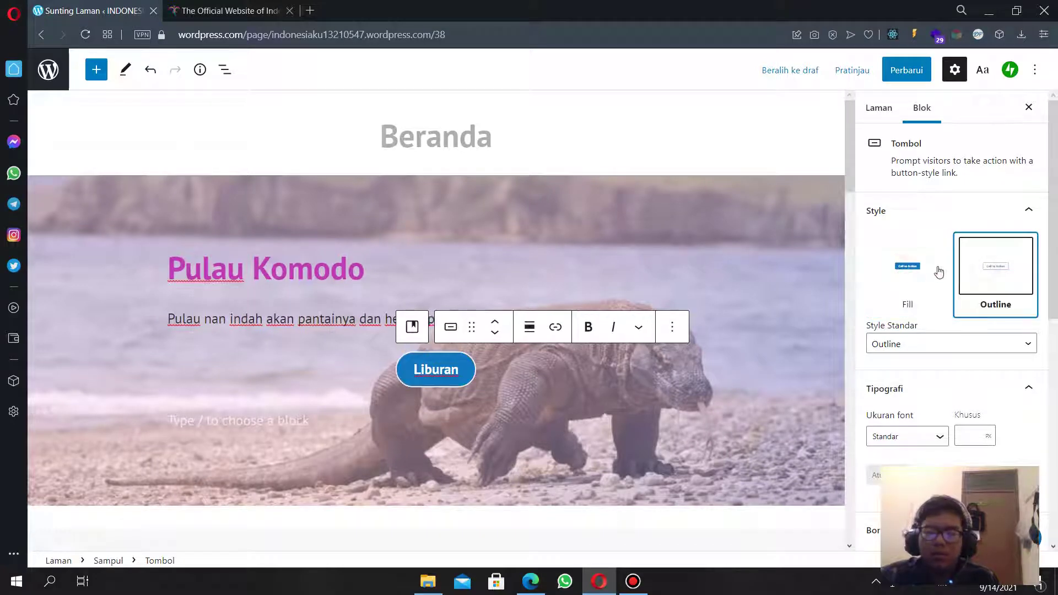
left_click(935, 287)
scroll(979, 293, "down", 1)
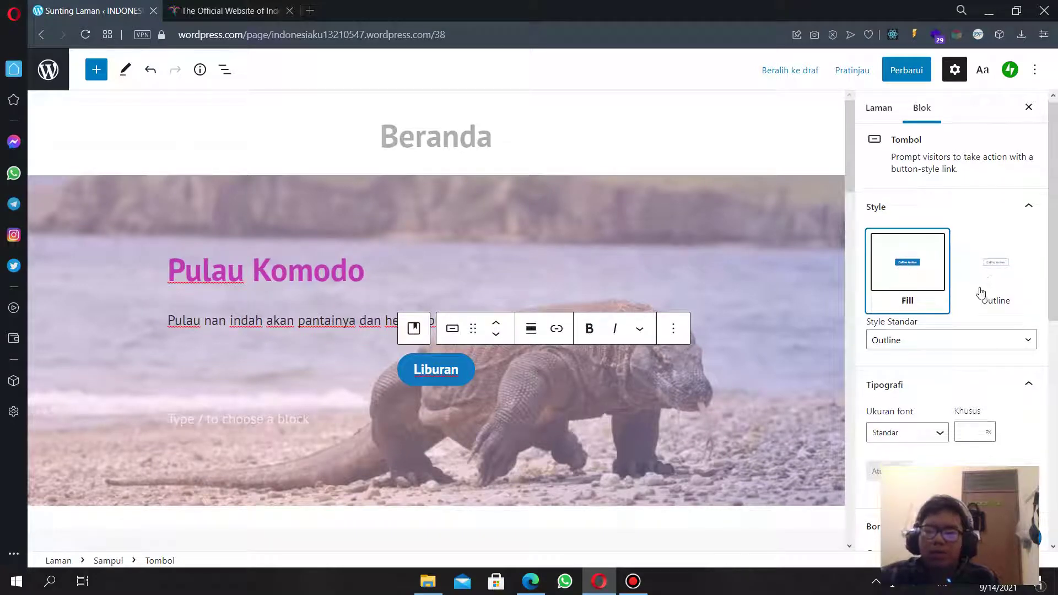
scroll(982, 291, "up", 1)
left_click(968, 280)
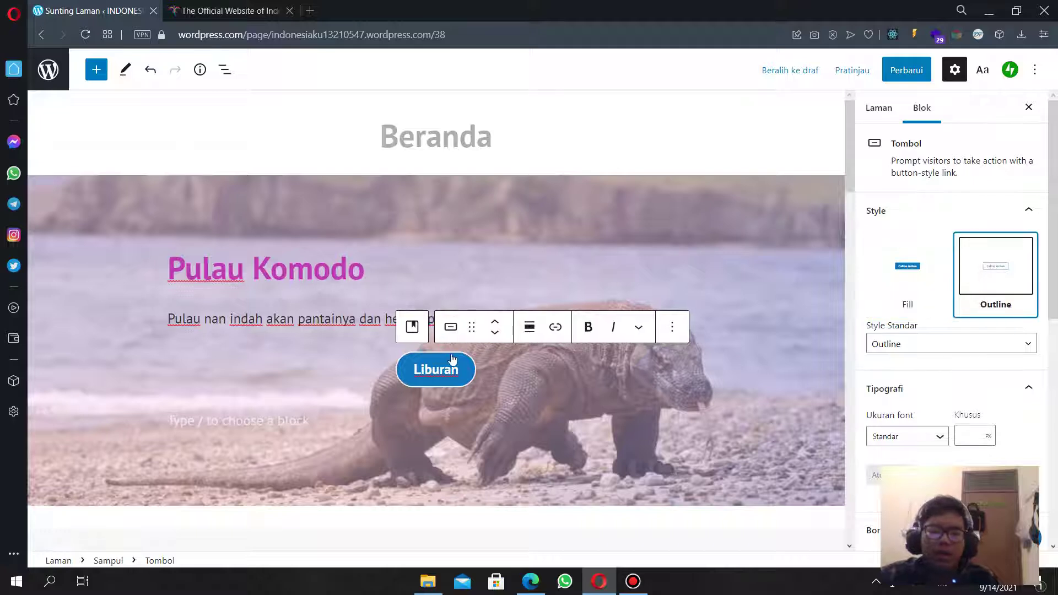
left_click(940, 264)
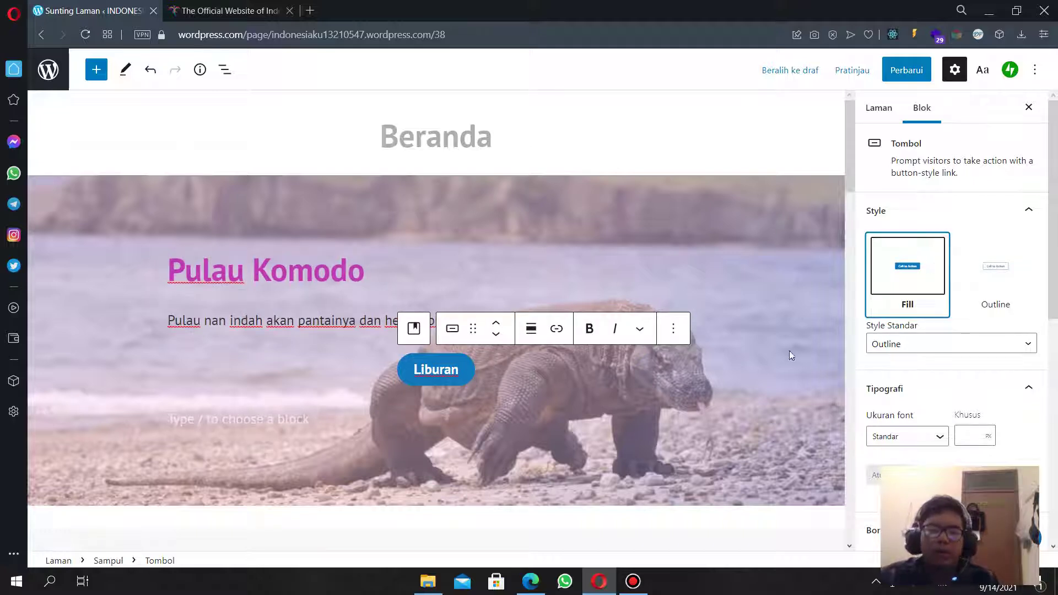
scroll(625, 392, "down", 2)
scroll(625, 392, "down", 2)
left_click(451, 232)
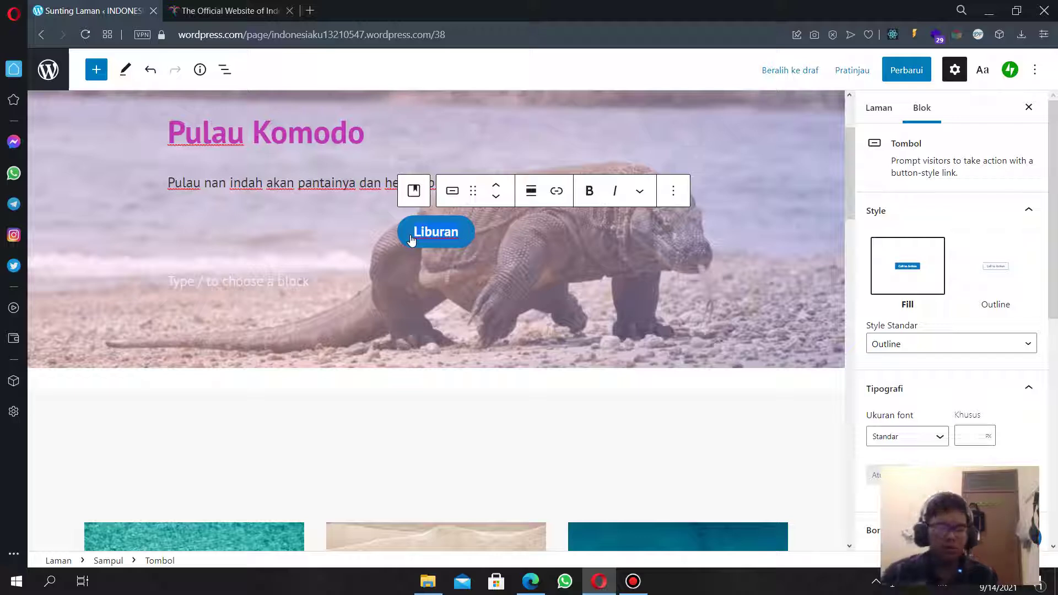
Change the cover button's label from Liburan to TELUSURI.
key("ctrl+a")
type("Telurus")
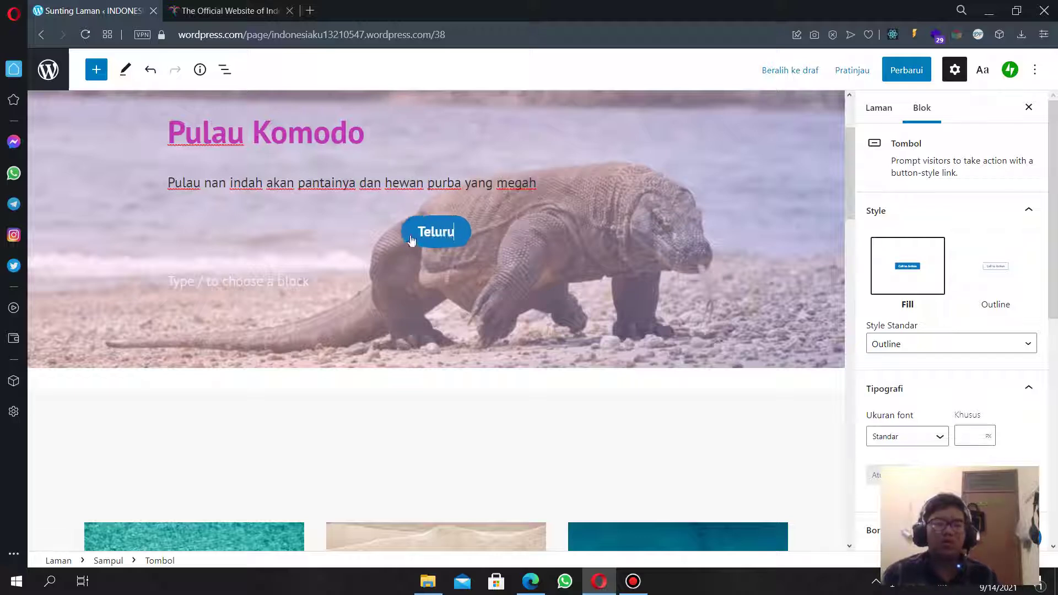
key("BackSpace")
key("BackSpace")
key("BackSpace")
type("suri")
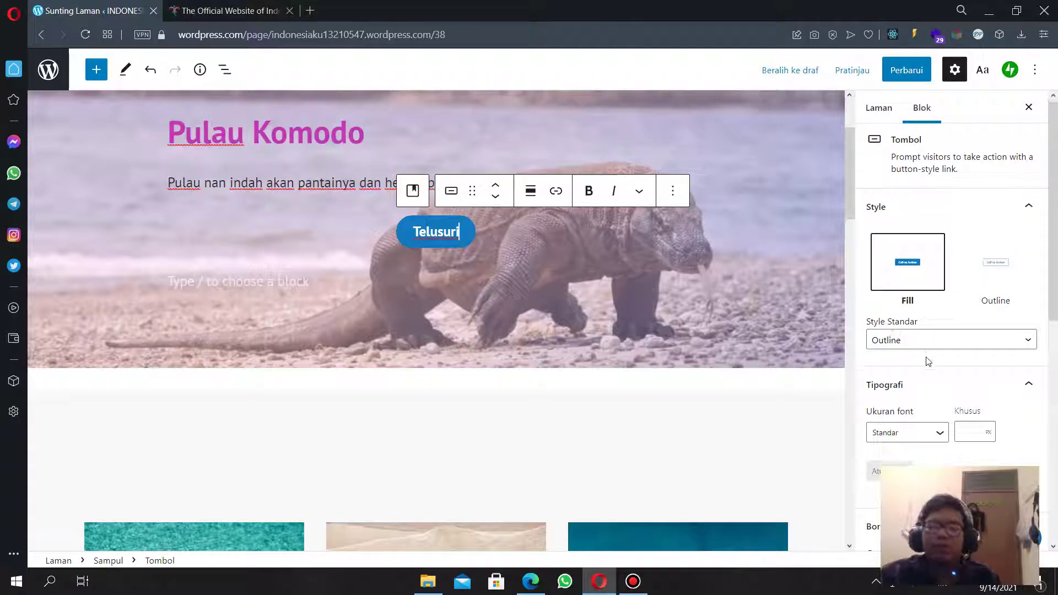
scroll(923, 266, "down", 1)
scroll(937, 364, "down", 2)
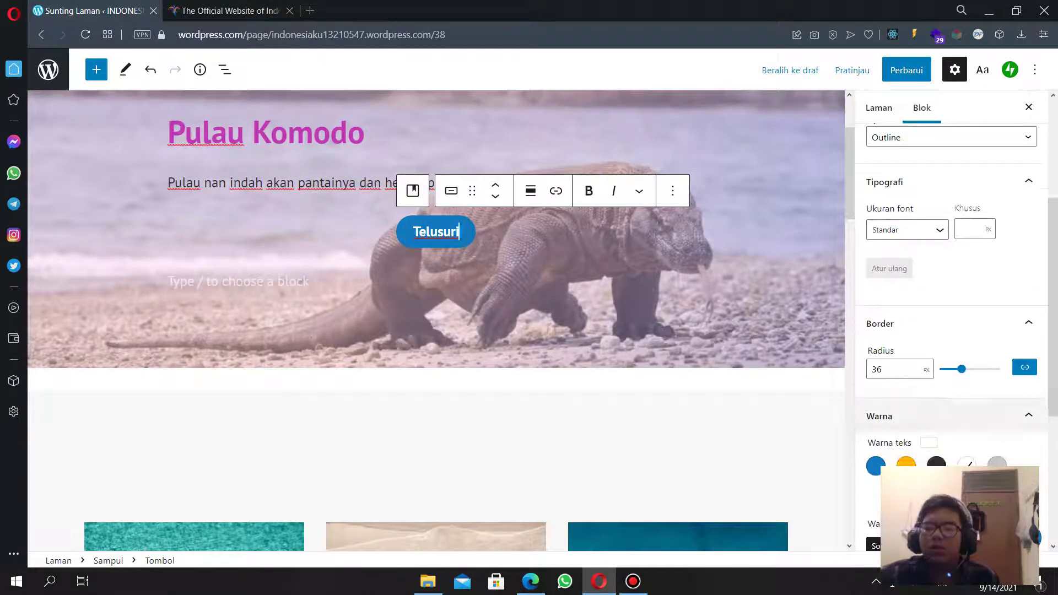
double_click(452, 232)
type("TELU")
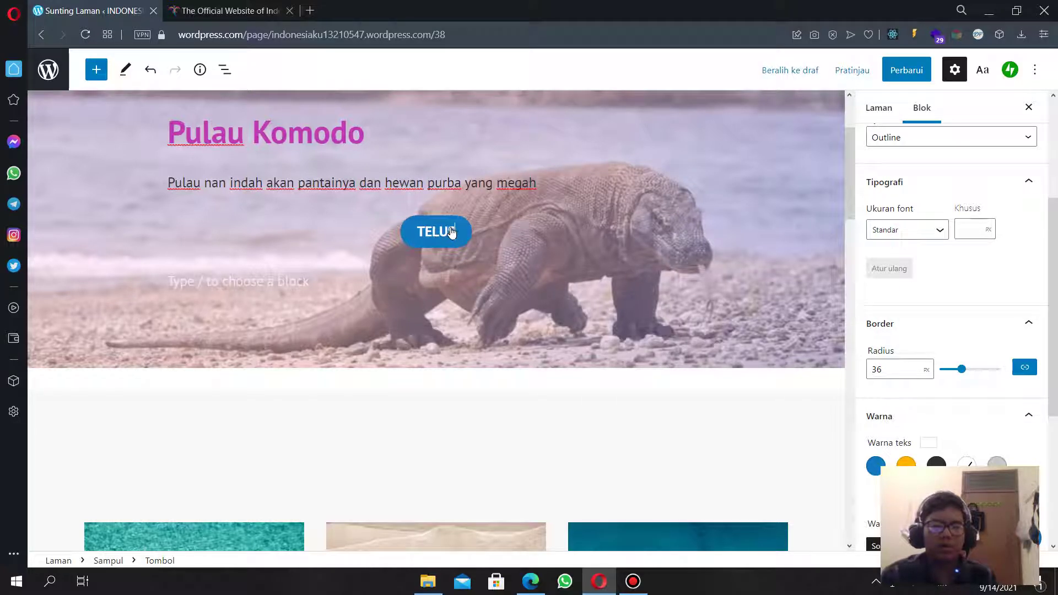
type("SURI")
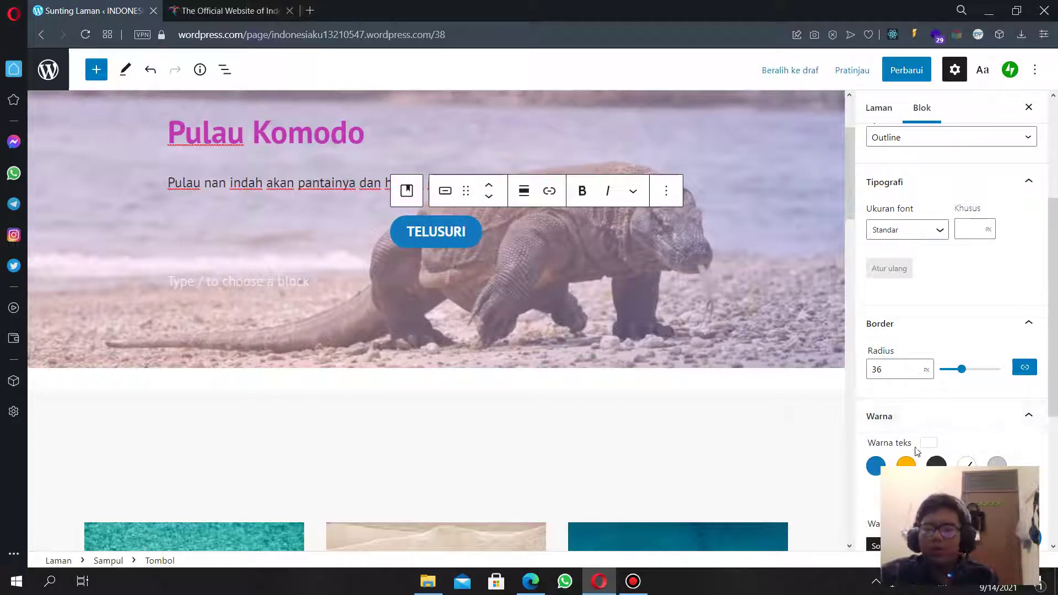
Give the TELUSURI button a lavender gradient background and the Fill style.
scroll(951, 331, "down", 3)
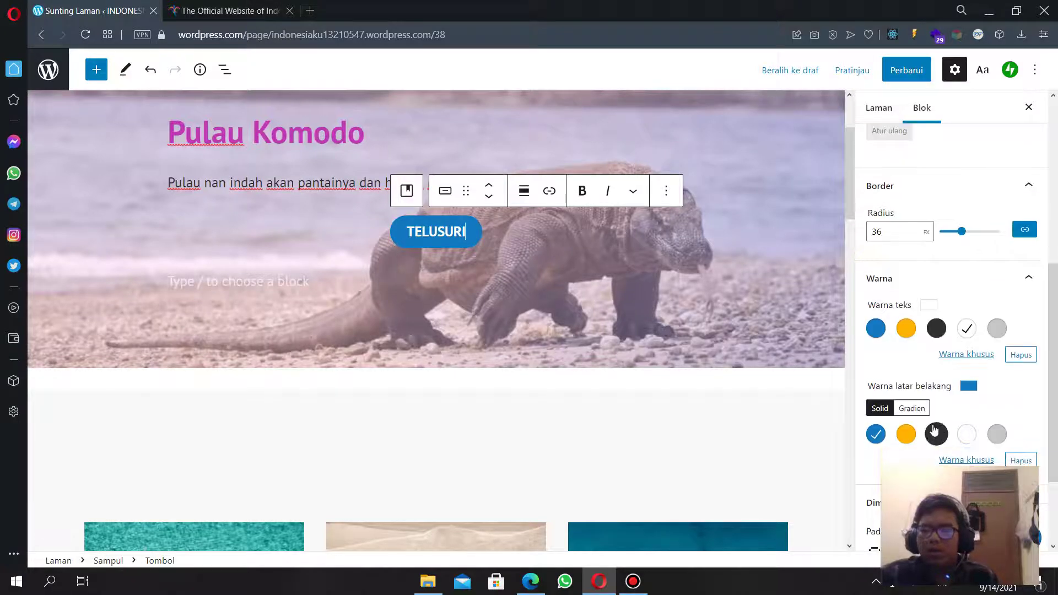
left_click(913, 409)
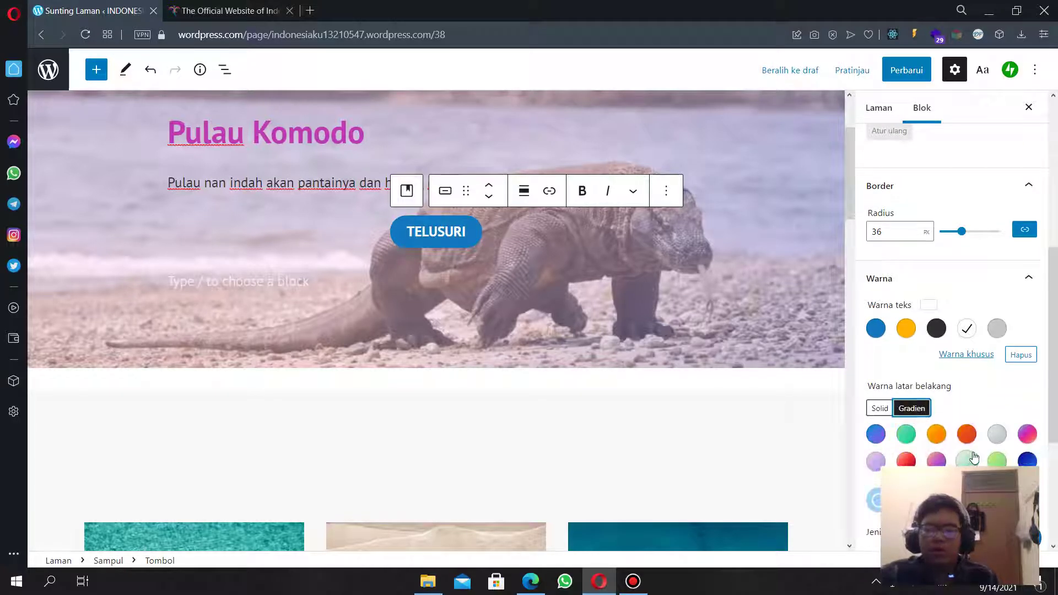
left_click(936, 434)
left_click(906, 460)
left_click(876, 462)
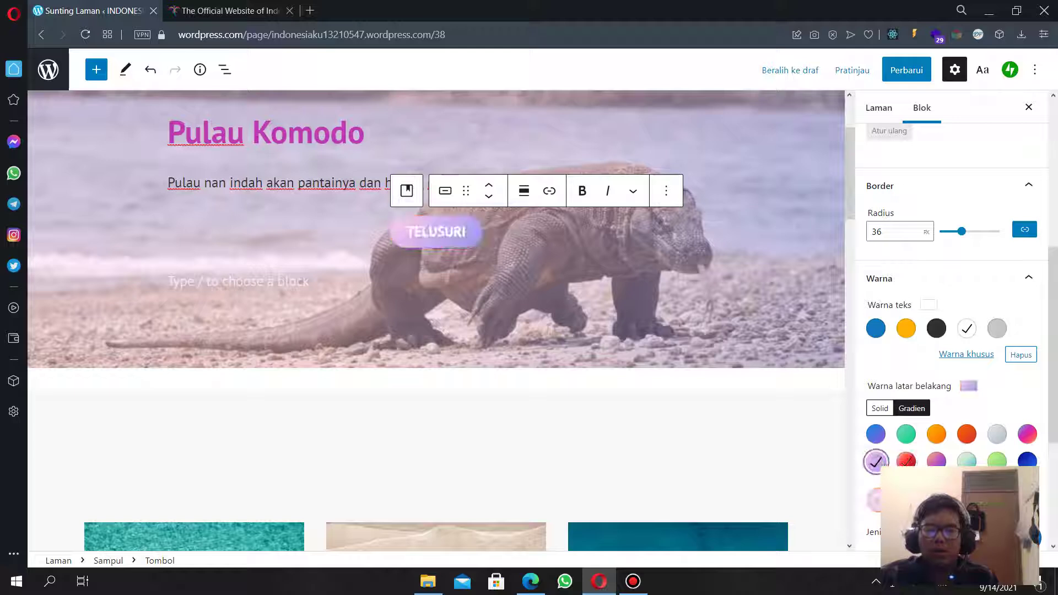
scroll(990, 274, "up", 10)
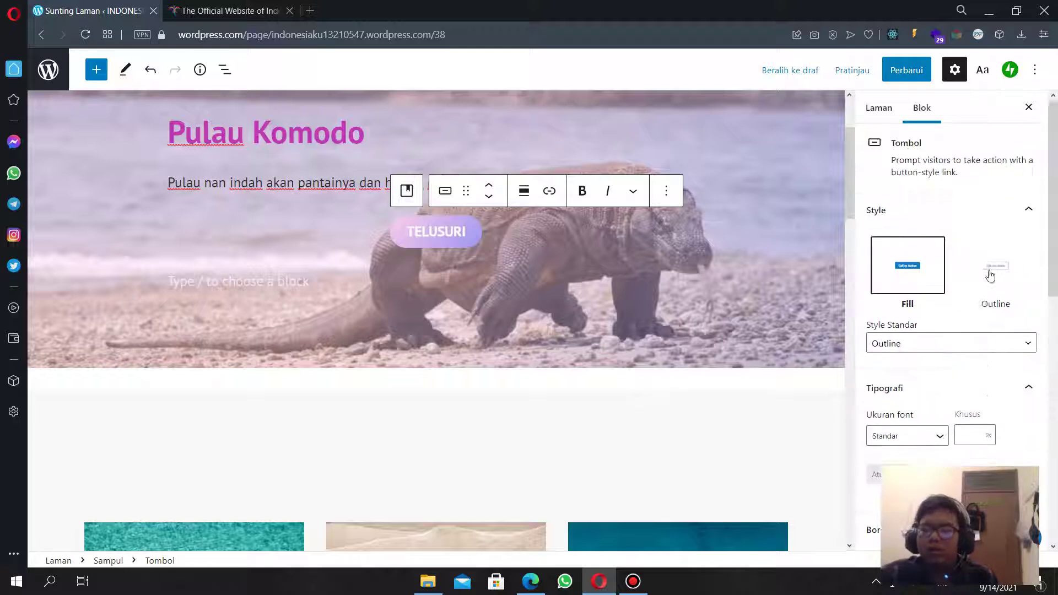
left_click(998, 269)
left_click(921, 272)
Check the Indonesia tourism site for reference, then close the block settings sidebar.
scroll(969, 438, "down", 3)
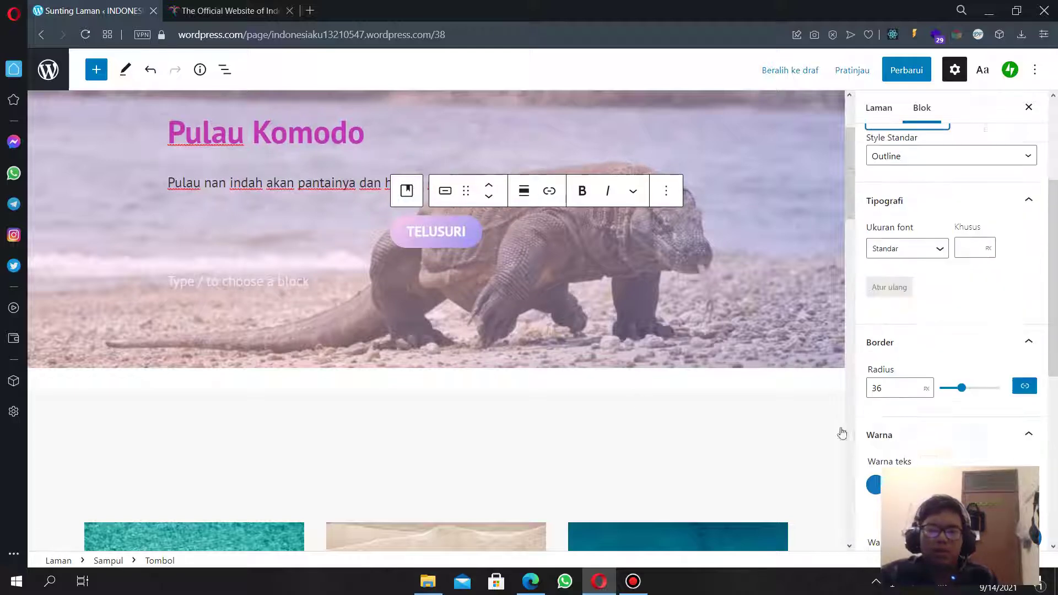
left_click(640, 390)
scroll(684, 384, "down", 5)
scroll(717, 371, "up", 6)
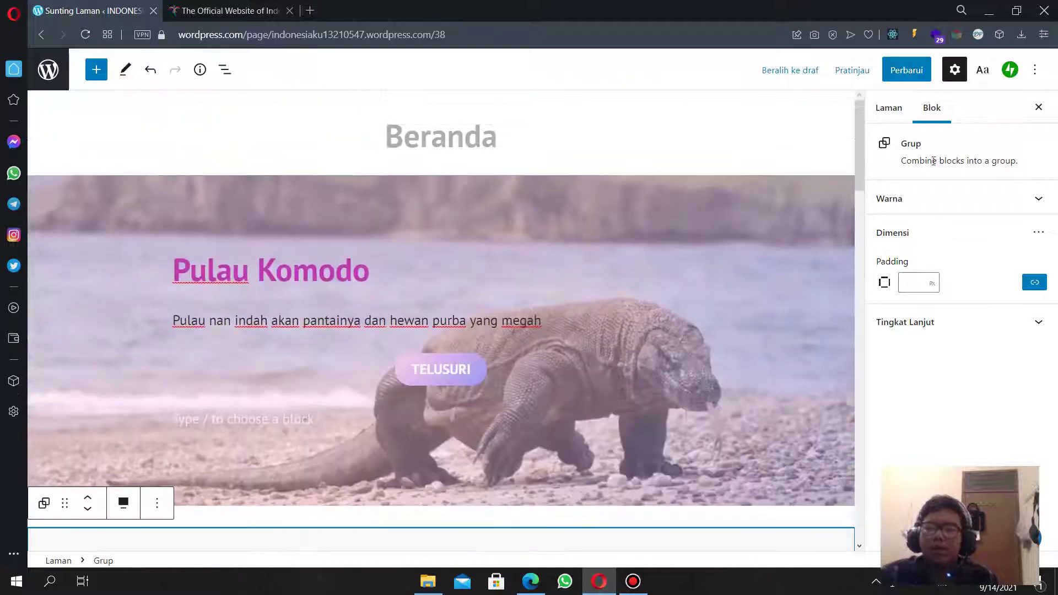
scroll(399, 314, "down", 10)
left_click(229, 7)
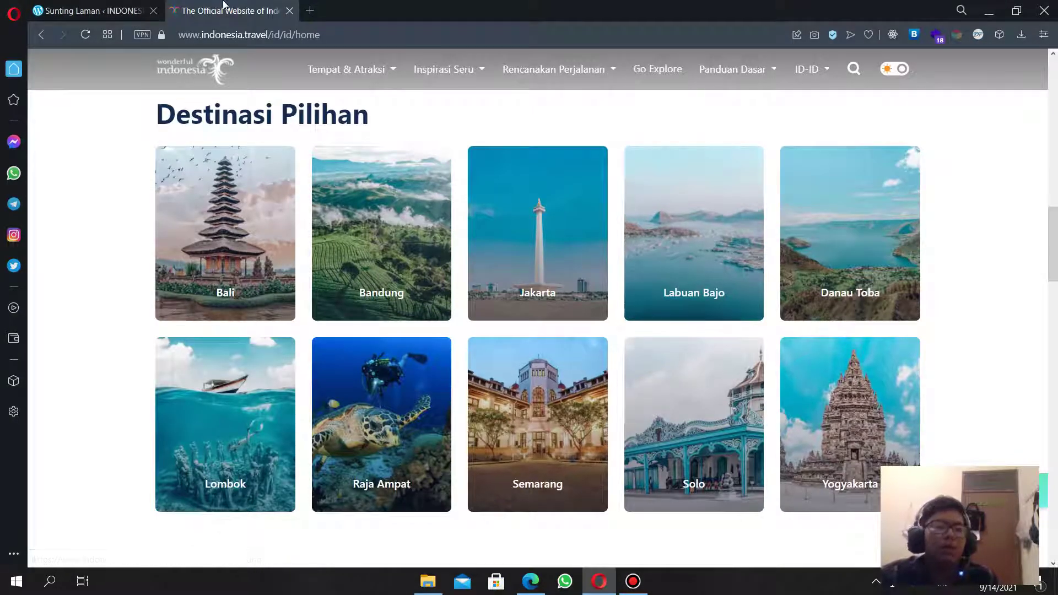
key("ctrl+Tab")
scroll(492, 364, "down", 4)
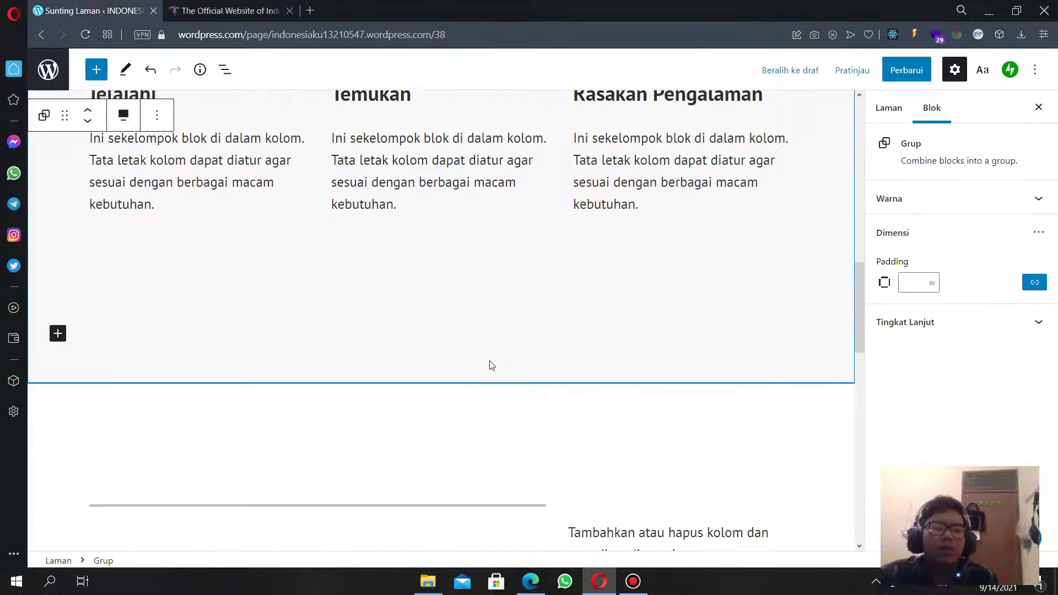
left_click(1038, 107)
Delete the Columns block holding the pull quote and text, plus the leftover spacer.
scroll(673, 373, "up", 5)
scroll(599, 425, "down", 7)
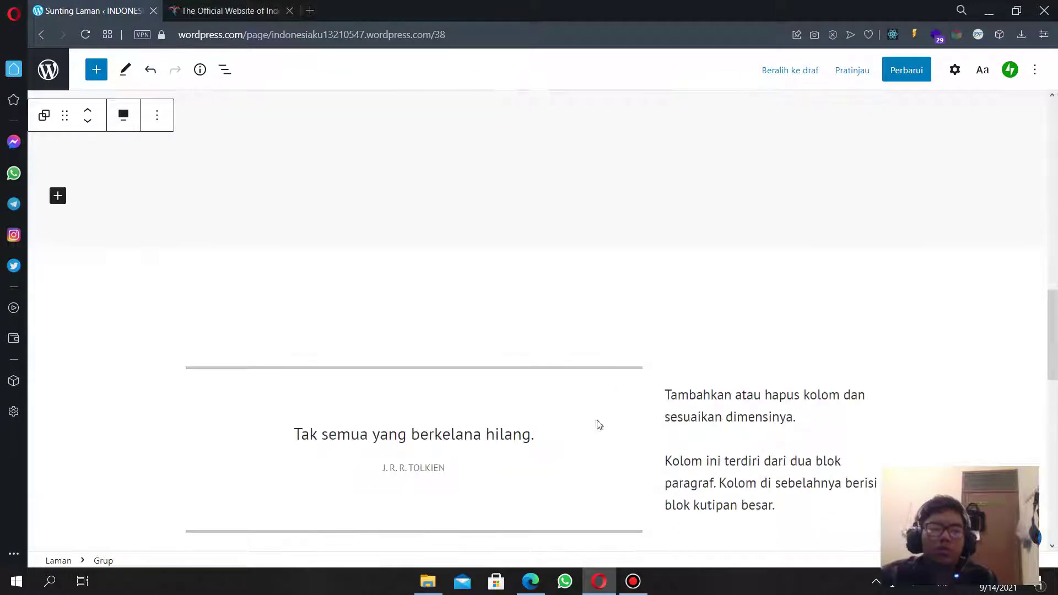
scroll(560, 455, "up", 5)
scroll(562, 463, "down", 5)
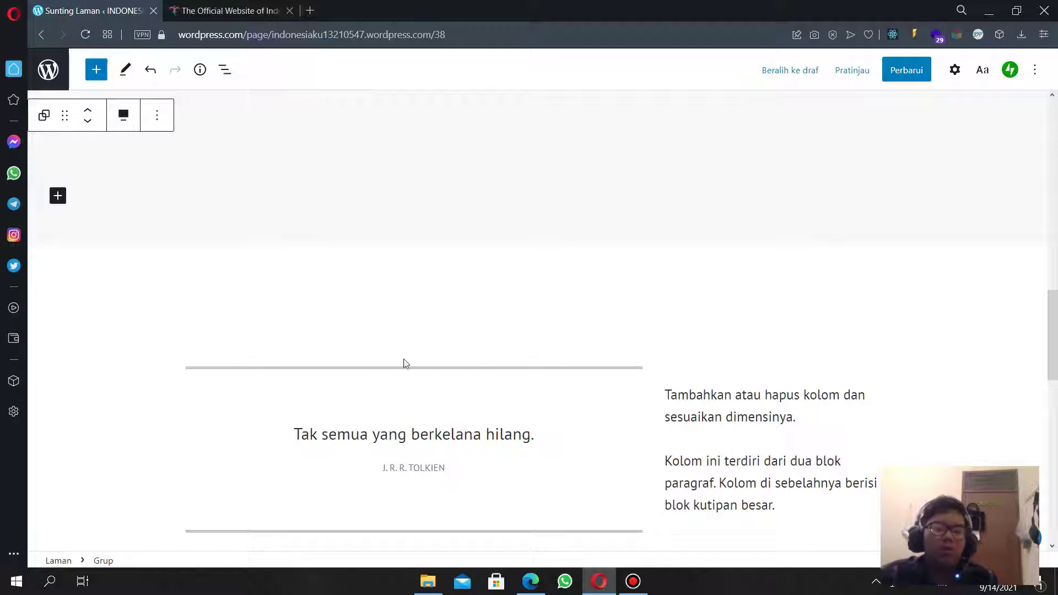
left_click(411, 390)
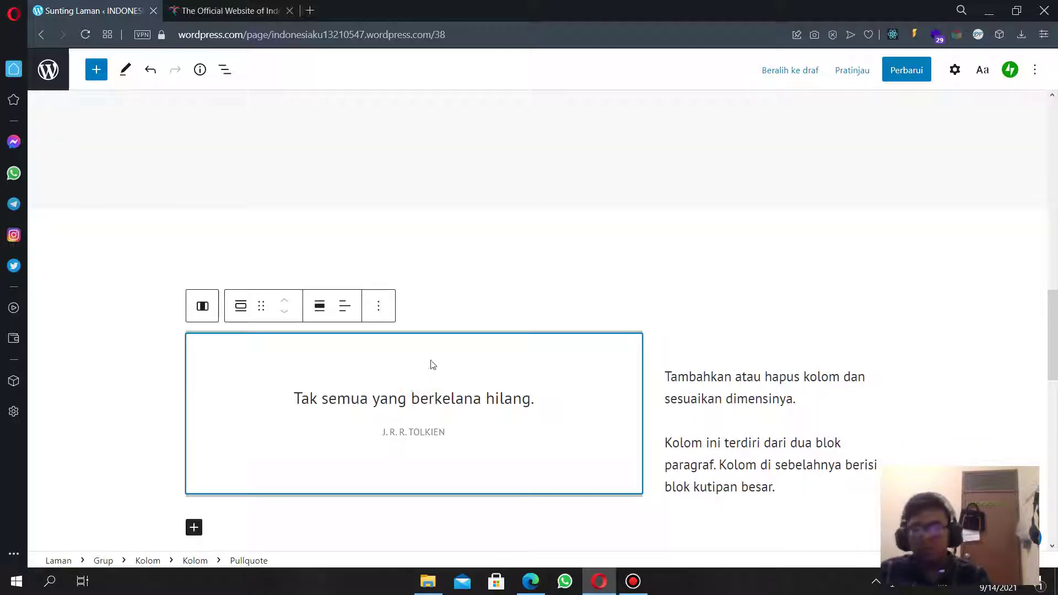
left_click(443, 294)
key("Delete")
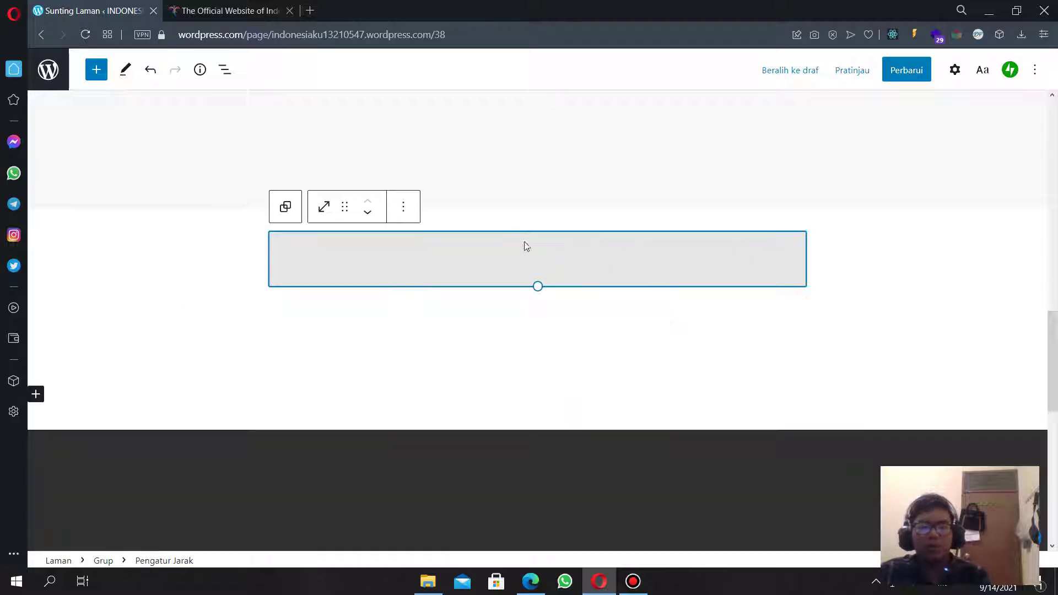
key("Delete")
Delete the spacer inside the group above the Tentang Kami footer.
scroll(475, 254, "up", 5)
left_click(495, 409)
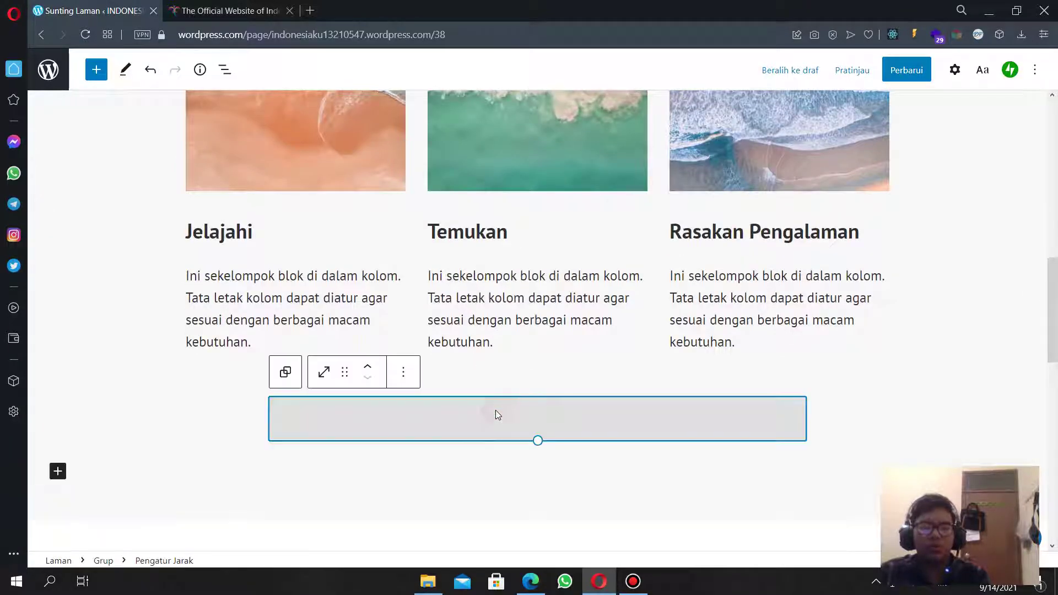
scroll(496, 408, "up", 10)
scroll(501, 406, "down", 6)
scroll(474, 397, "down", 5)
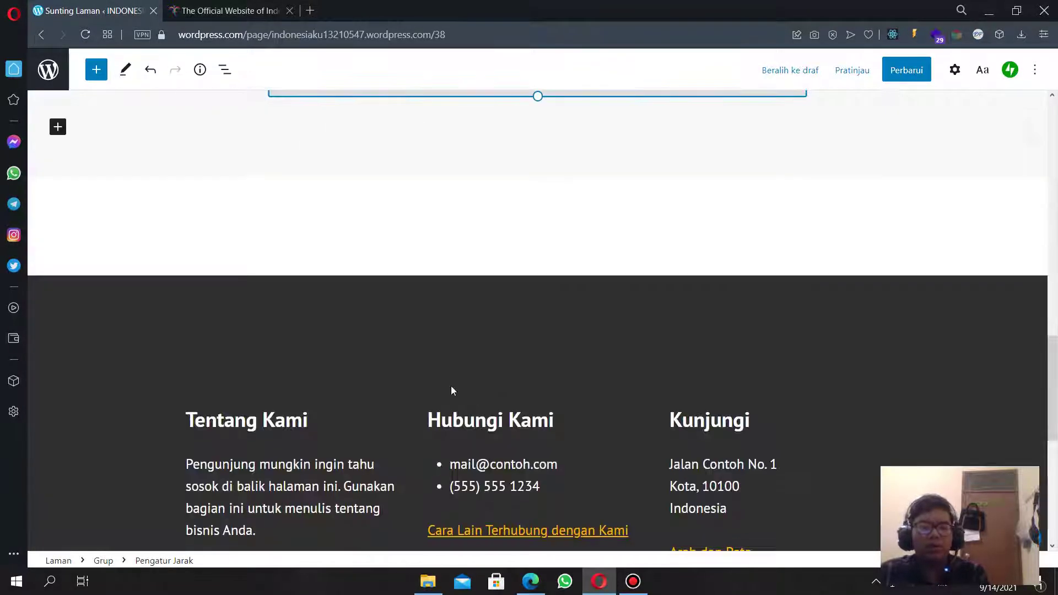
left_click(408, 232)
left_click(922, 199)
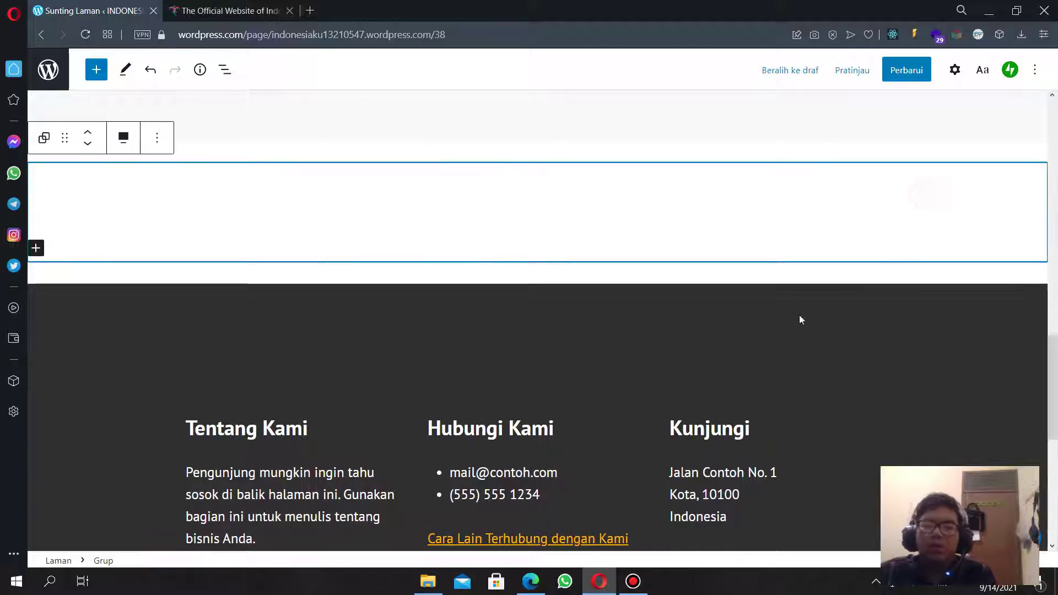
left_click(523, 207)
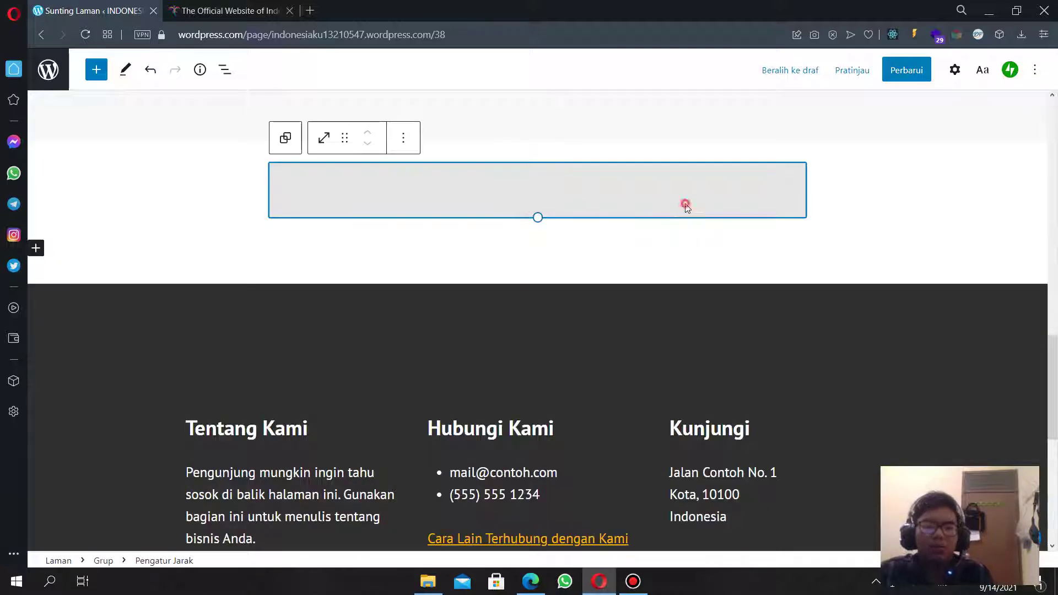
key("Delete")
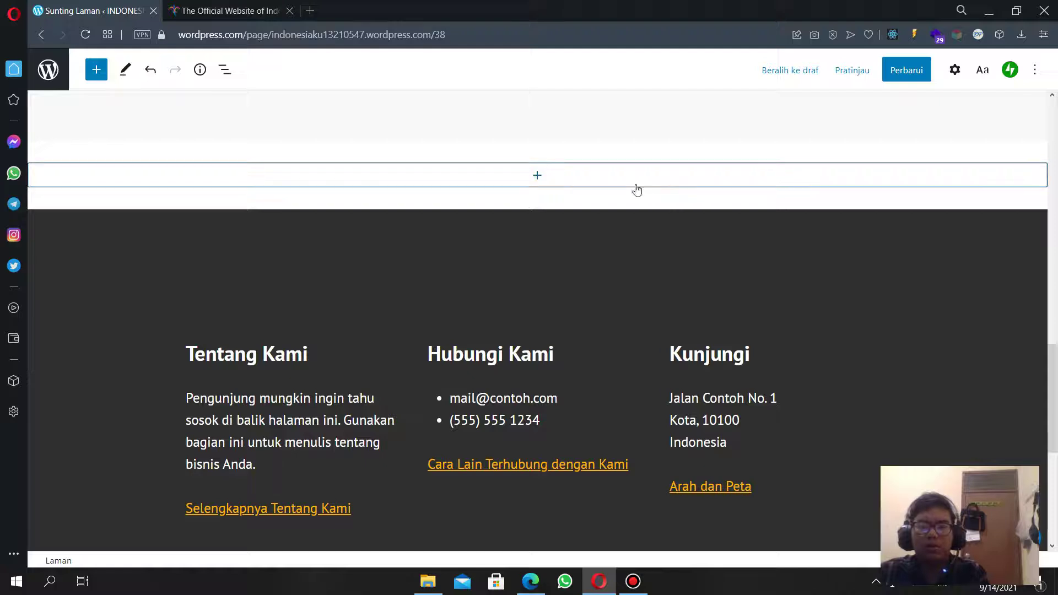
Select the empty group above the footer and inspect its block list.
left_click(634, 190)
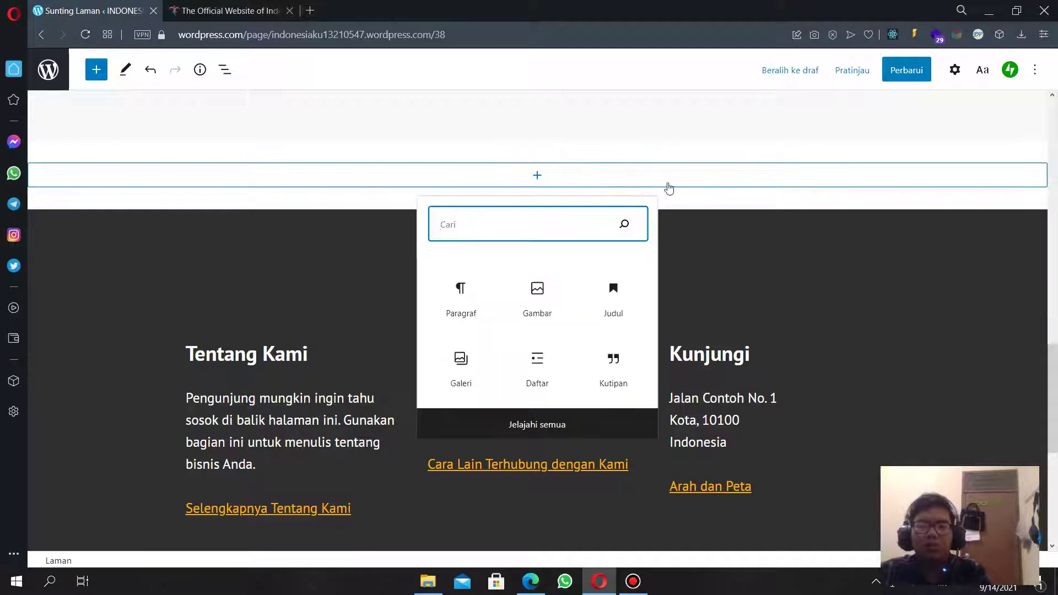
left_click(701, 187)
left_click(698, 160)
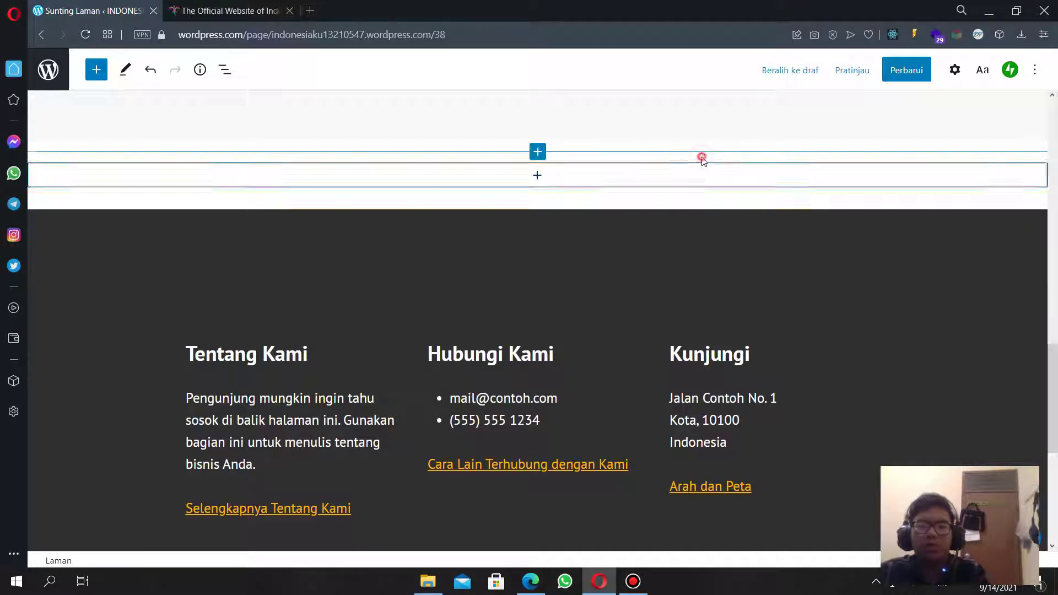
left_click(706, 165)
left_click(707, 166)
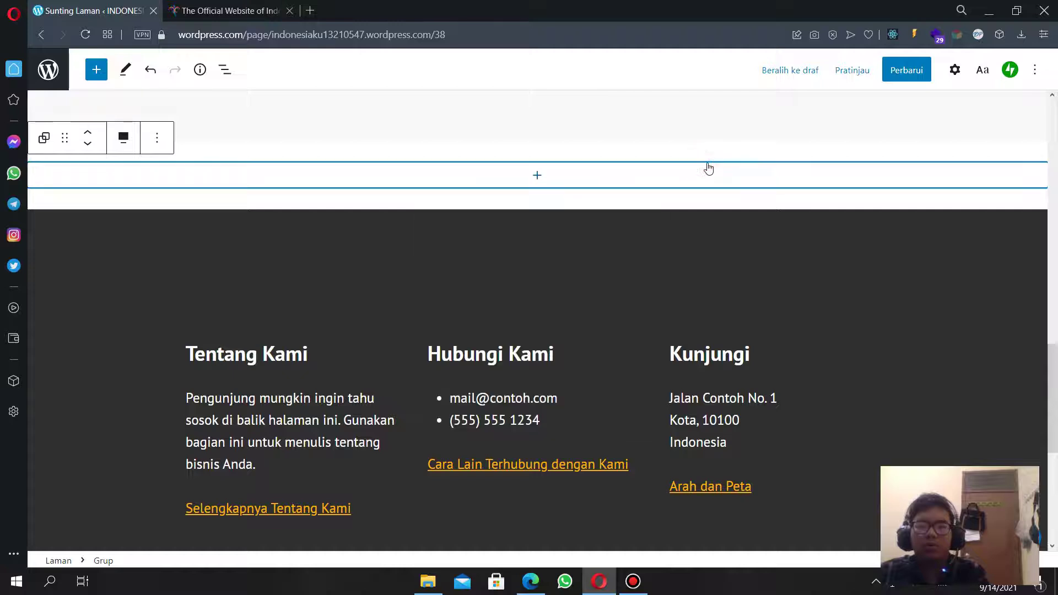
right_click(708, 164)
left_click(666, 165)
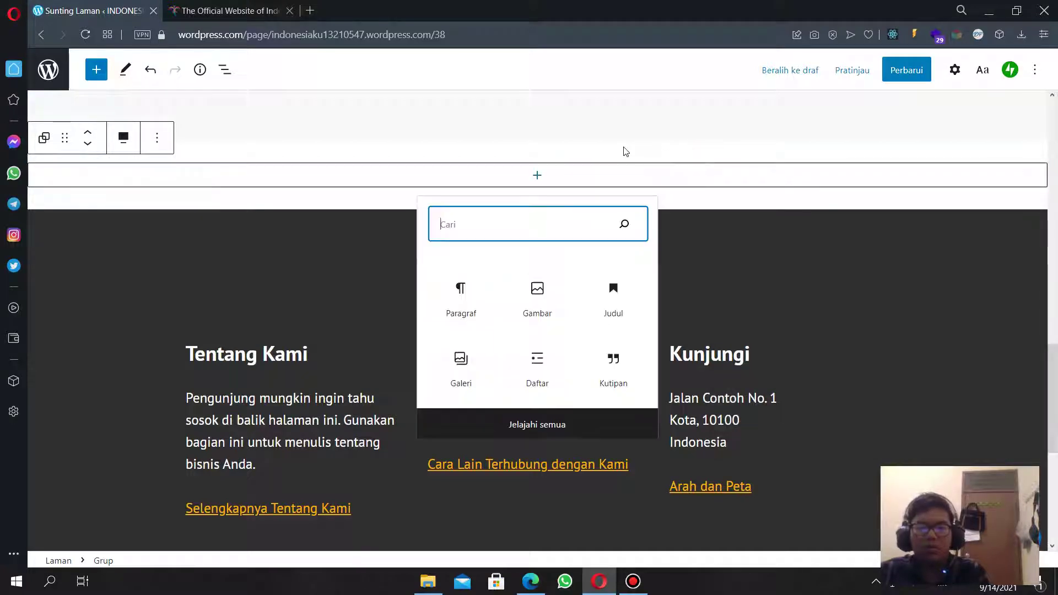
Insert a new Group block (search 'group'), then a Galeri block inside it (search 'gam').
left_click(623, 149)
left_click(536, 157)
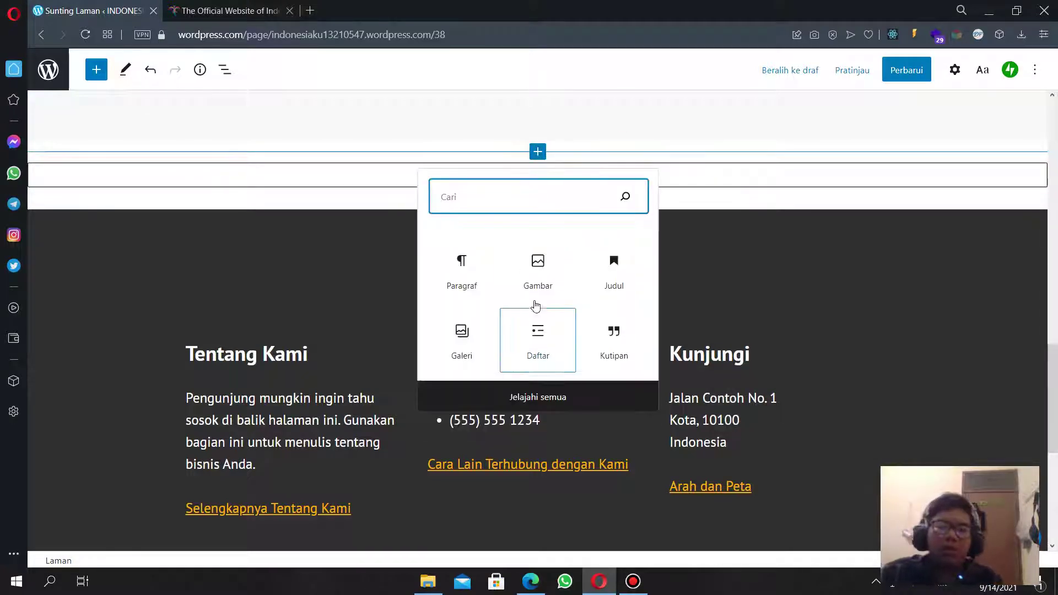
type("gr")
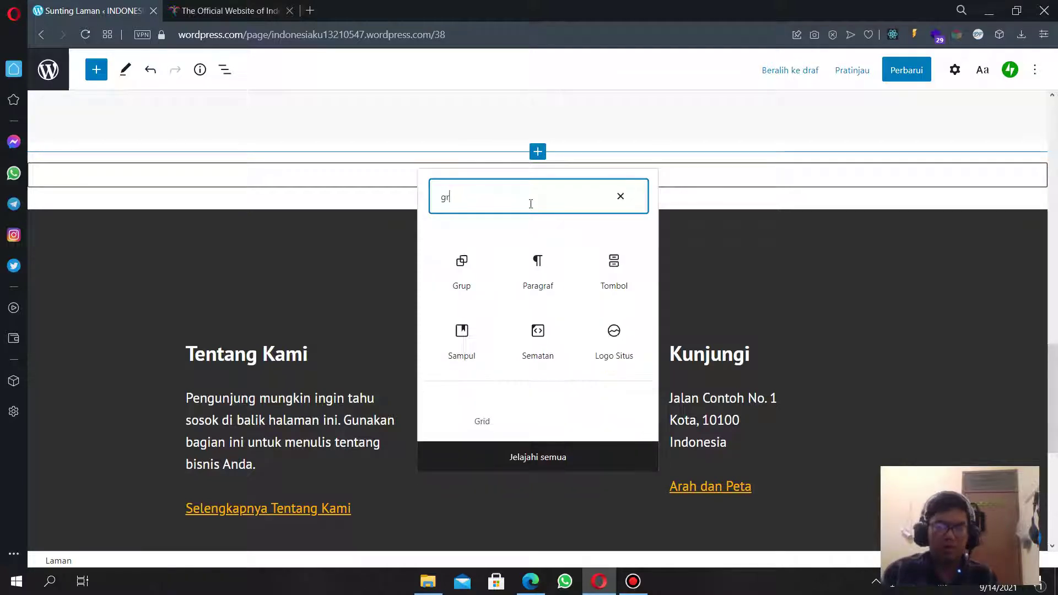
type("oup")
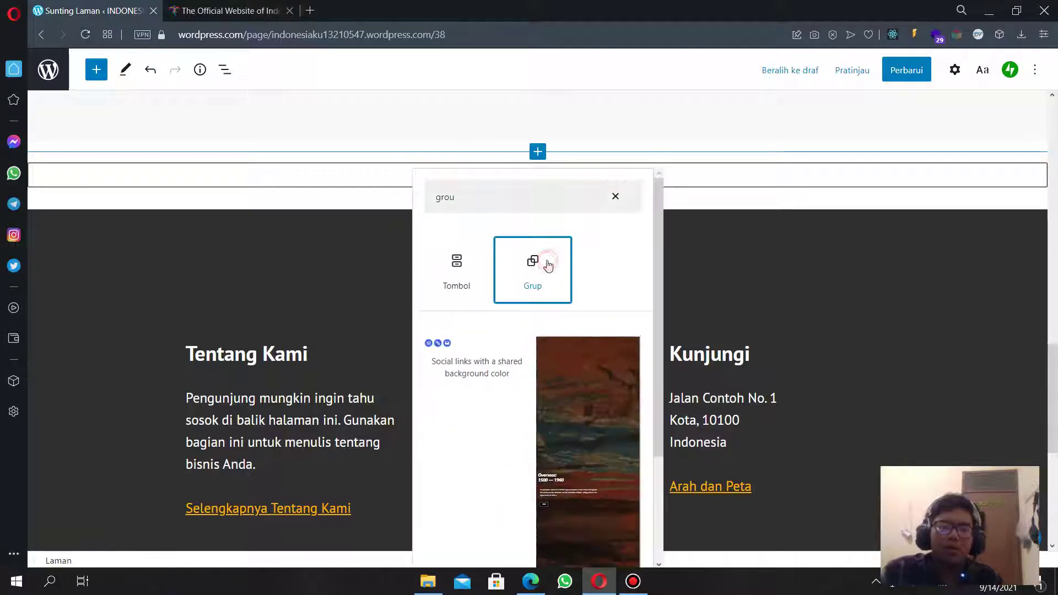
left_click(545, 263)
left_click(534, 174)
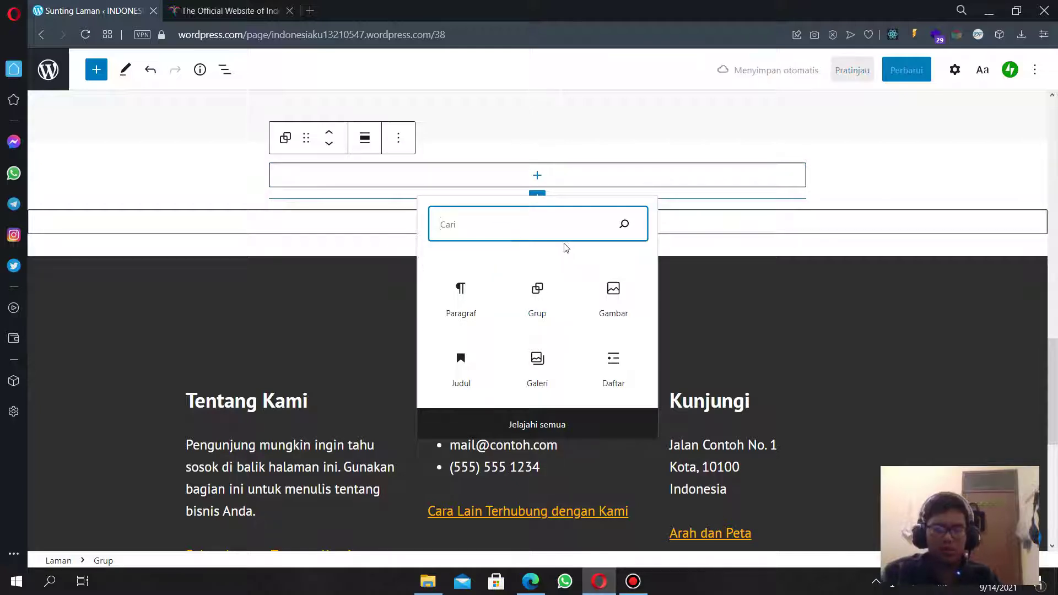
type("gam")
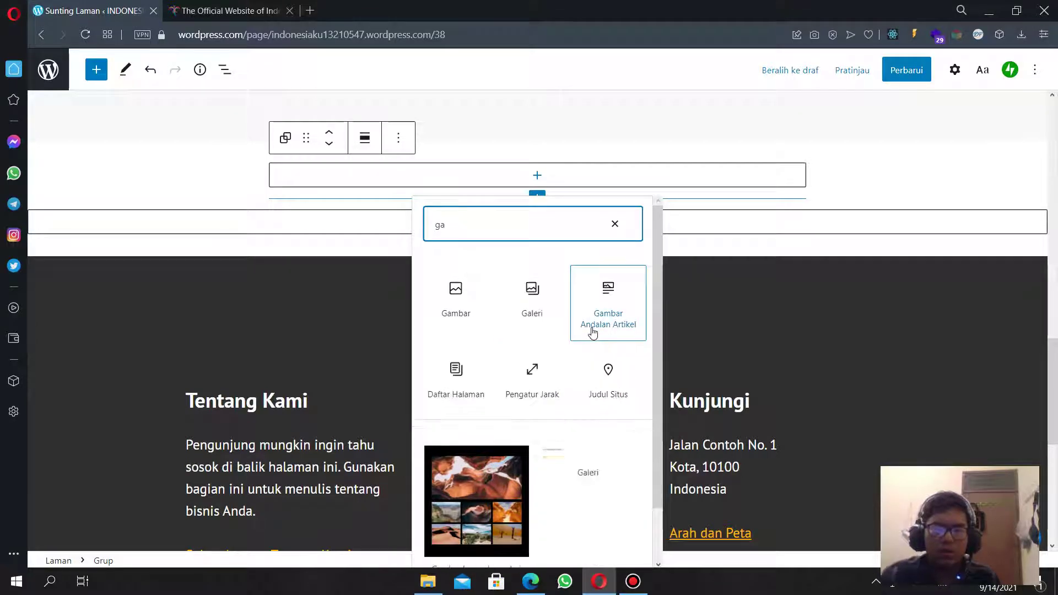
left_click(524, 306)
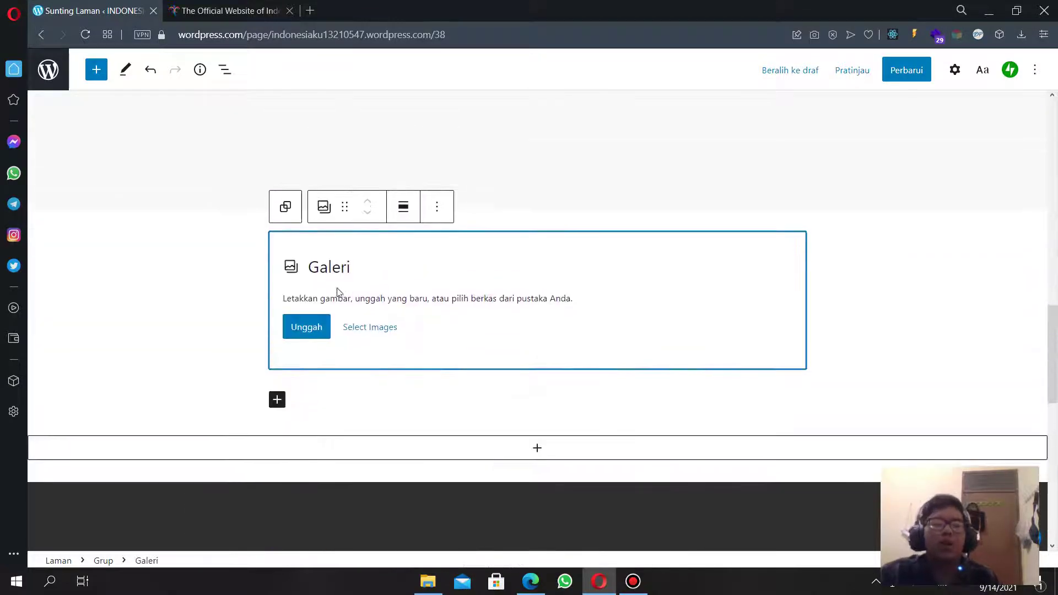
Open the Media Library for the gallery and select the Monas skyline photo first.
left_click(373, 330)
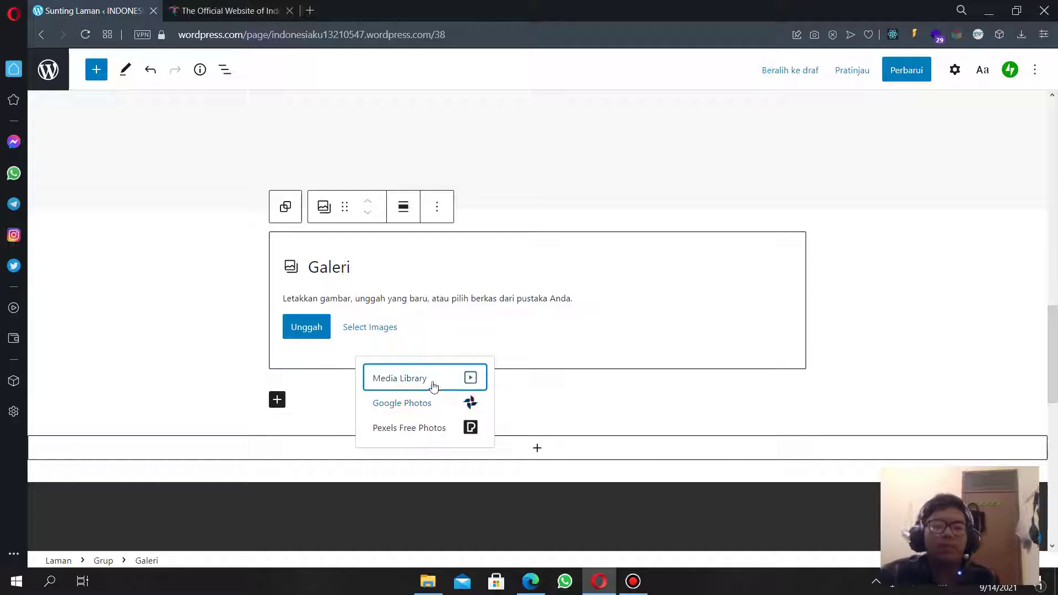
left_click(447, 383)
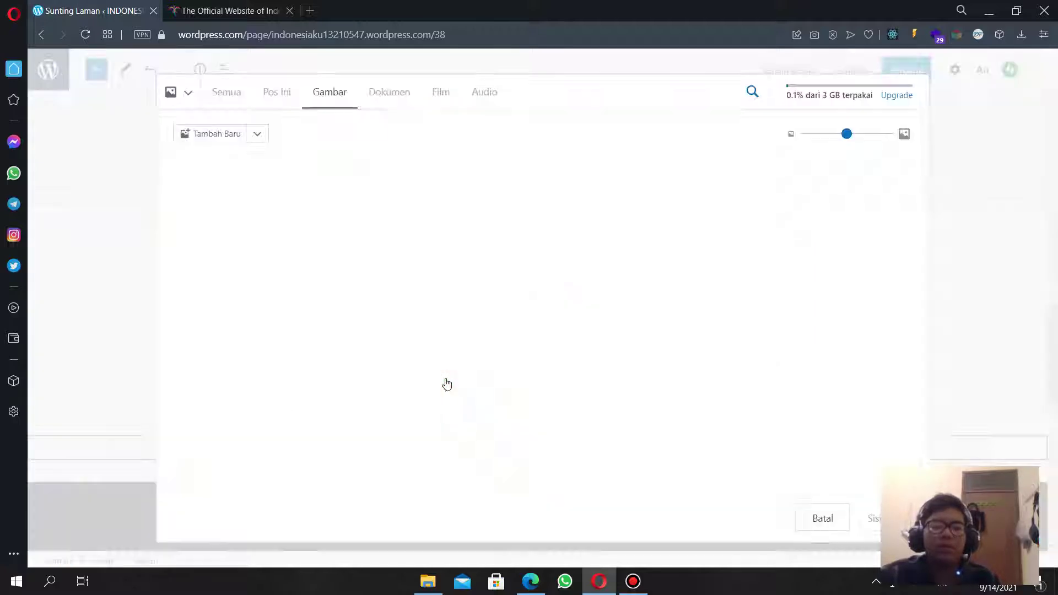
scroll(353, 312, "down", 1)
scroll(354, 313, "down", 1)
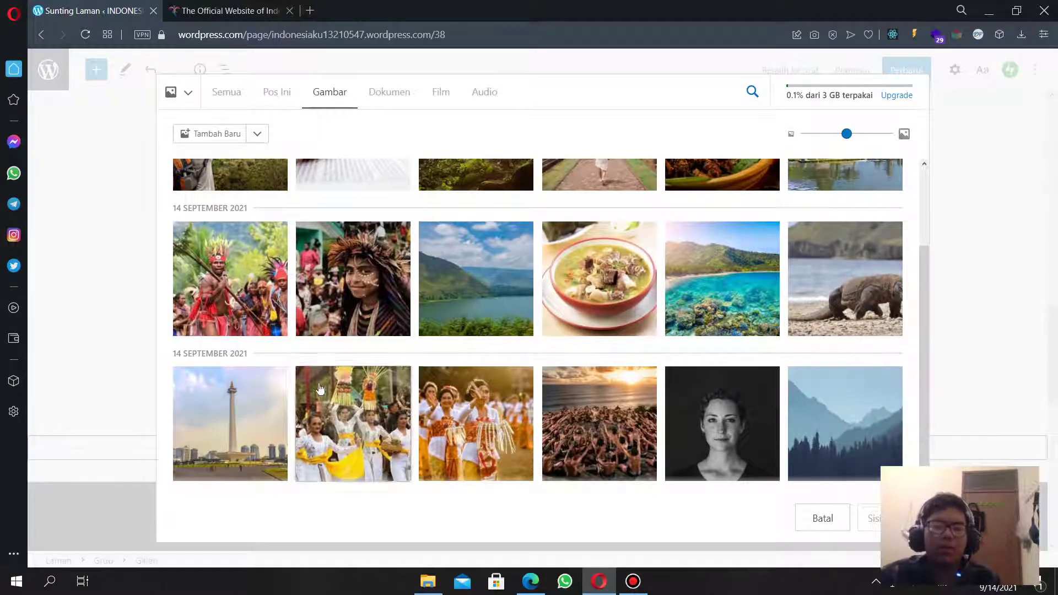
left_click(258, 395)
scroll(517, 411, "up", 2)
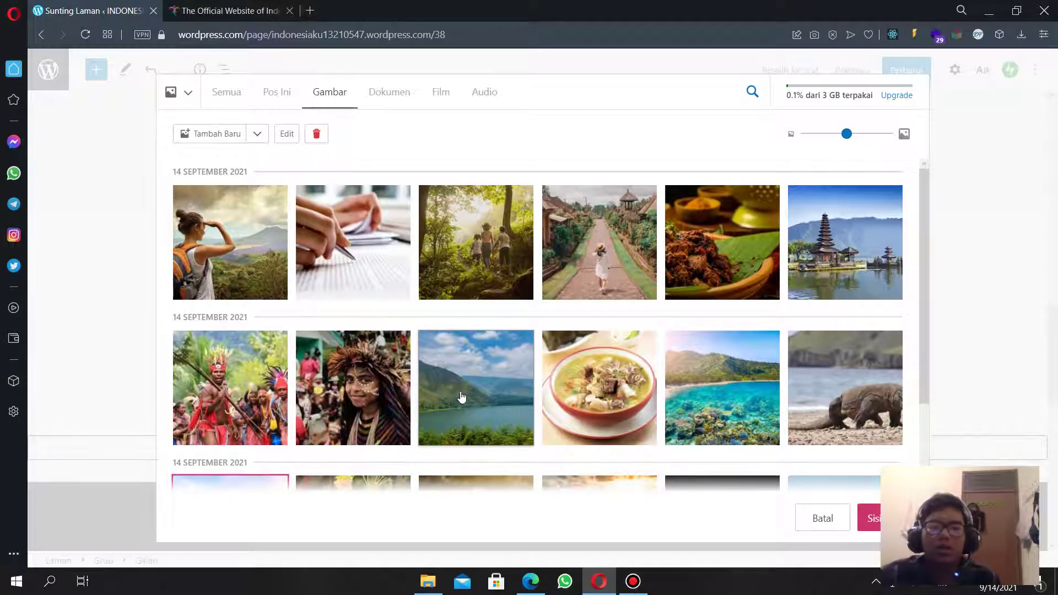
Add the Bali temple, lake, Papua portrait, soup and coral reef photos, then insert all six.
left_click(808, 255)
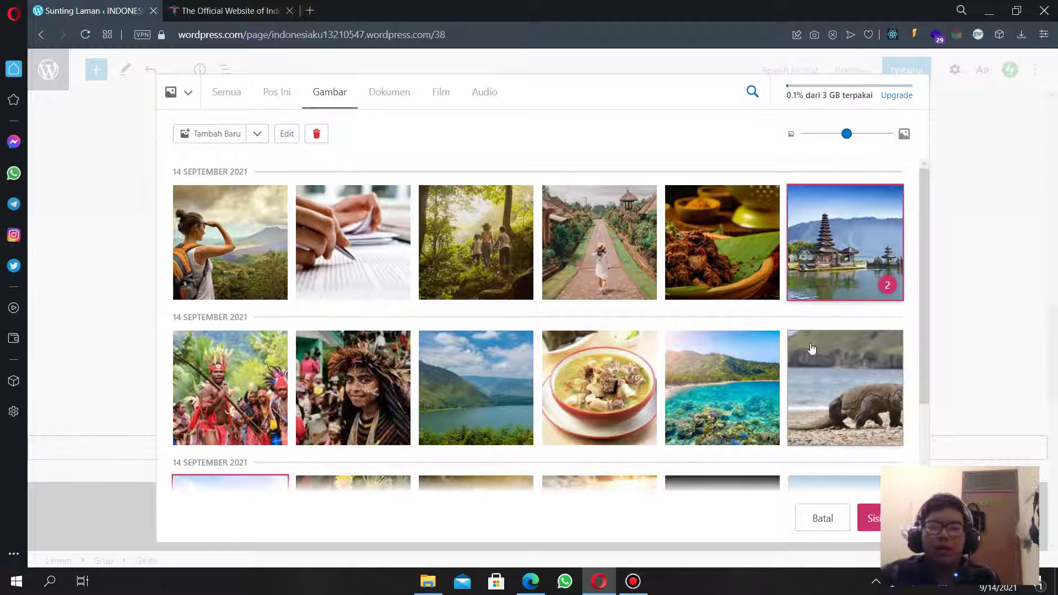
scroll(812, 347, "down", 2)
left_click(483, 297)
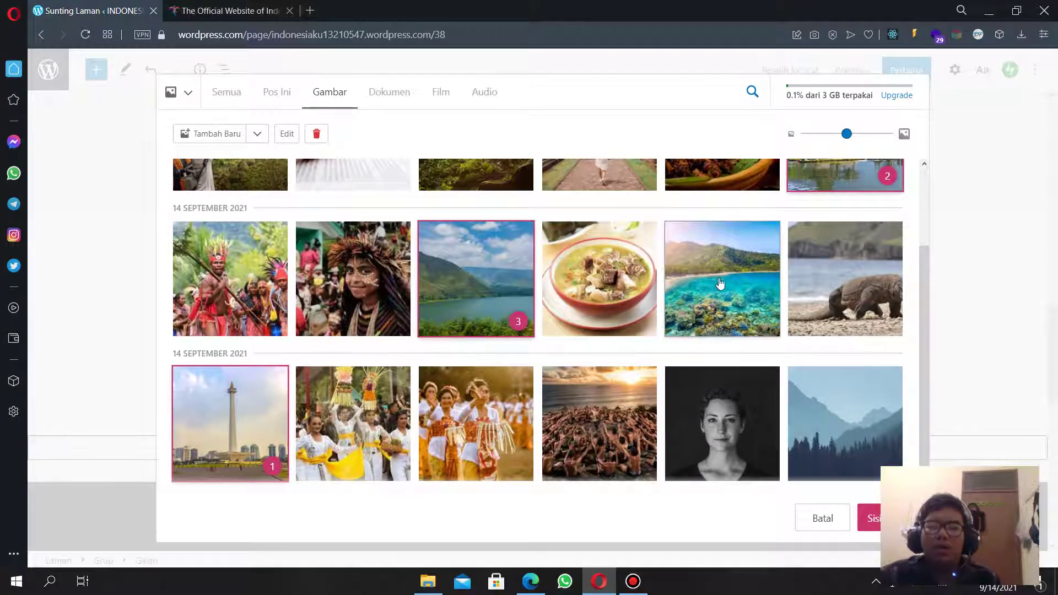
left_click(350, 277)
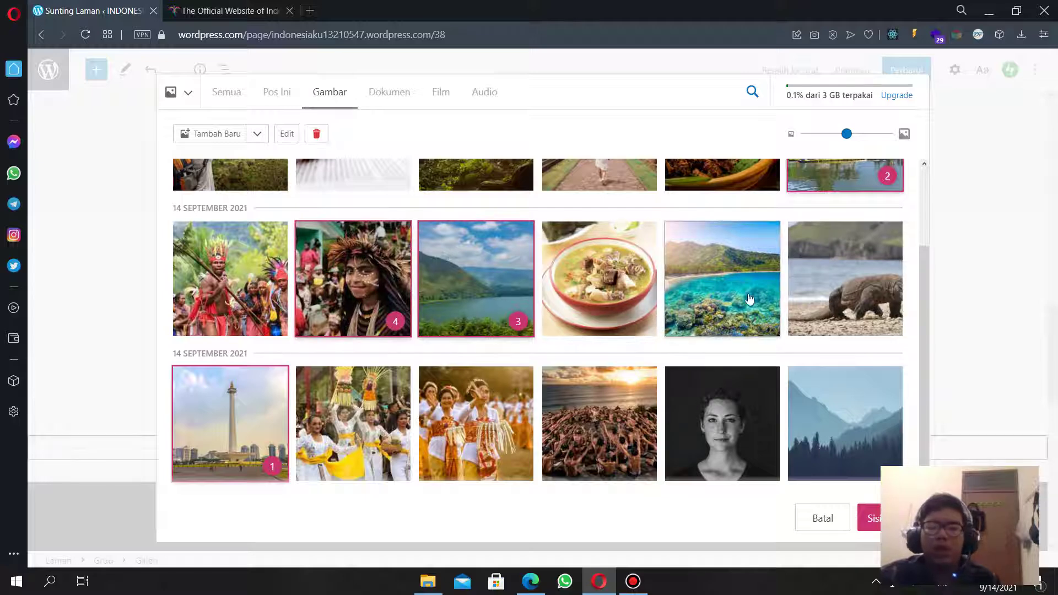
scroll(733, 307, "up", 2)
scroll(731, 317, "down", 2)
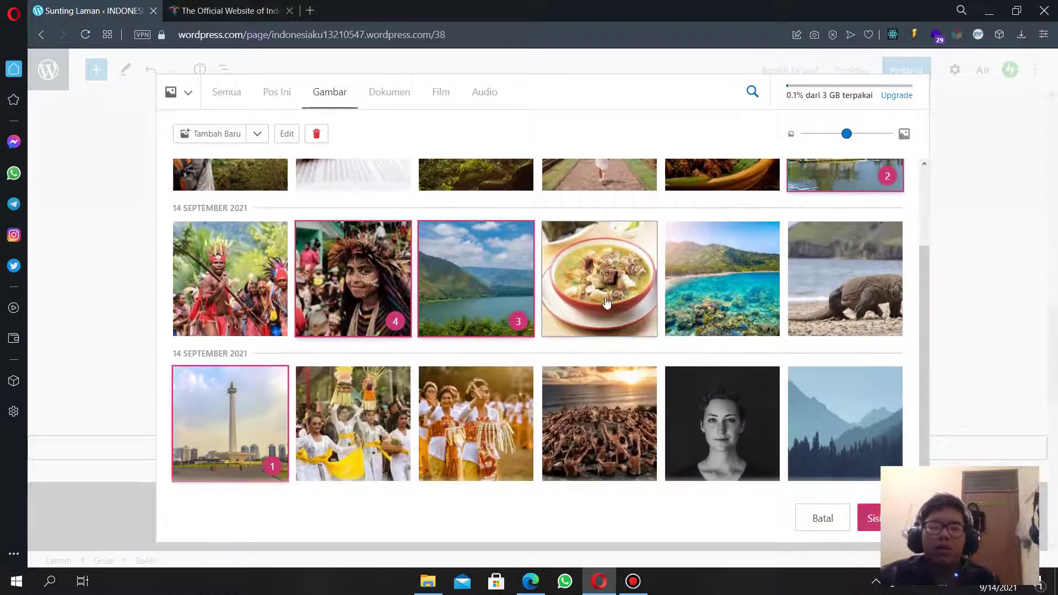
left_click(606, 302)
left_click(722, 281)
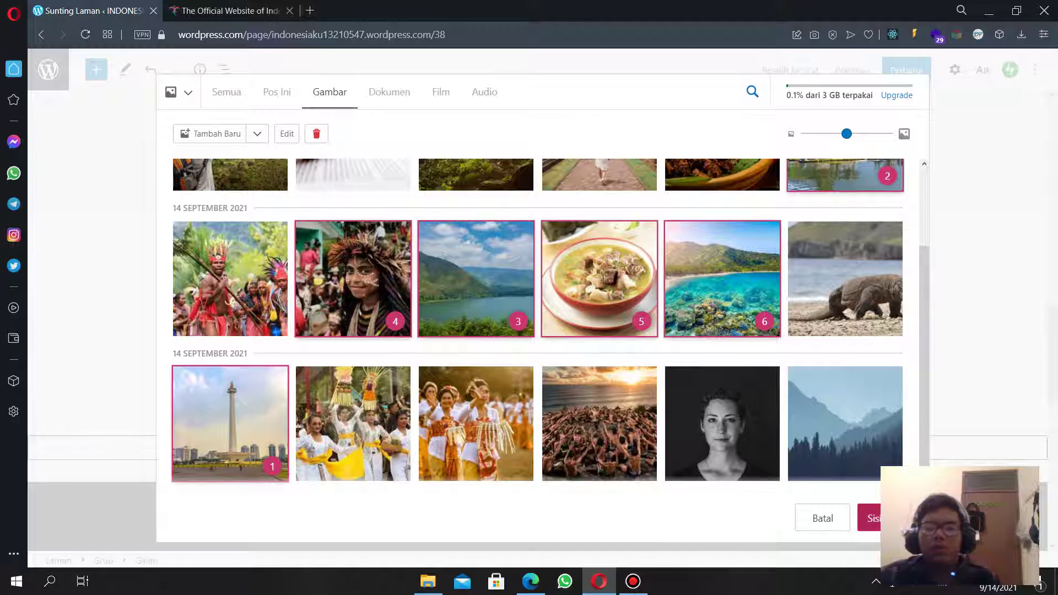
left_click(889, 518)
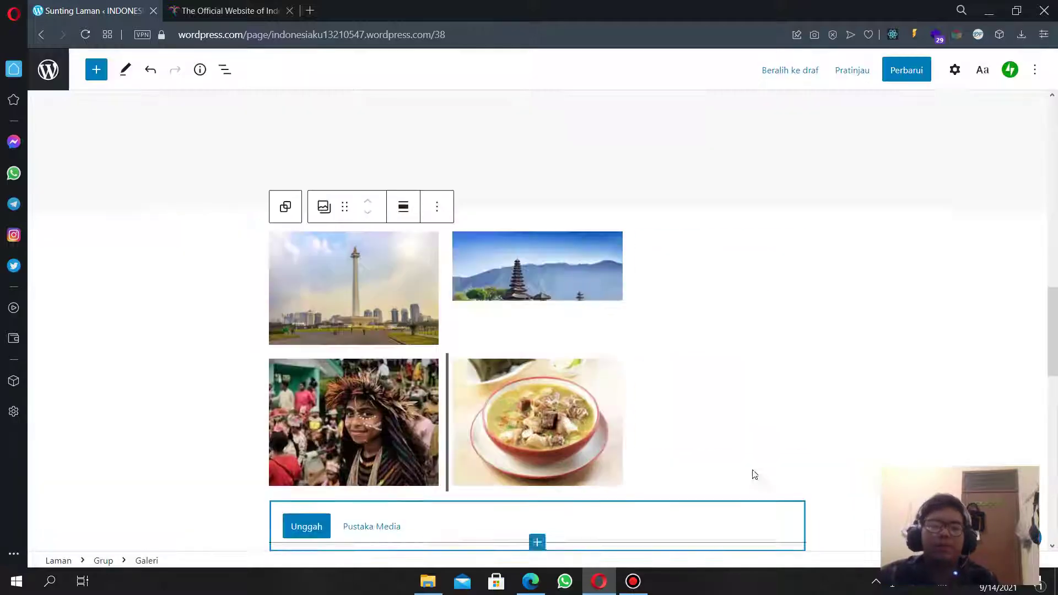
Check destination names on the travel site and return to the page editor.
scroll(527, 399, "up", 8)
scroll(527, 404, "down", 6)
left_click(231, 10)
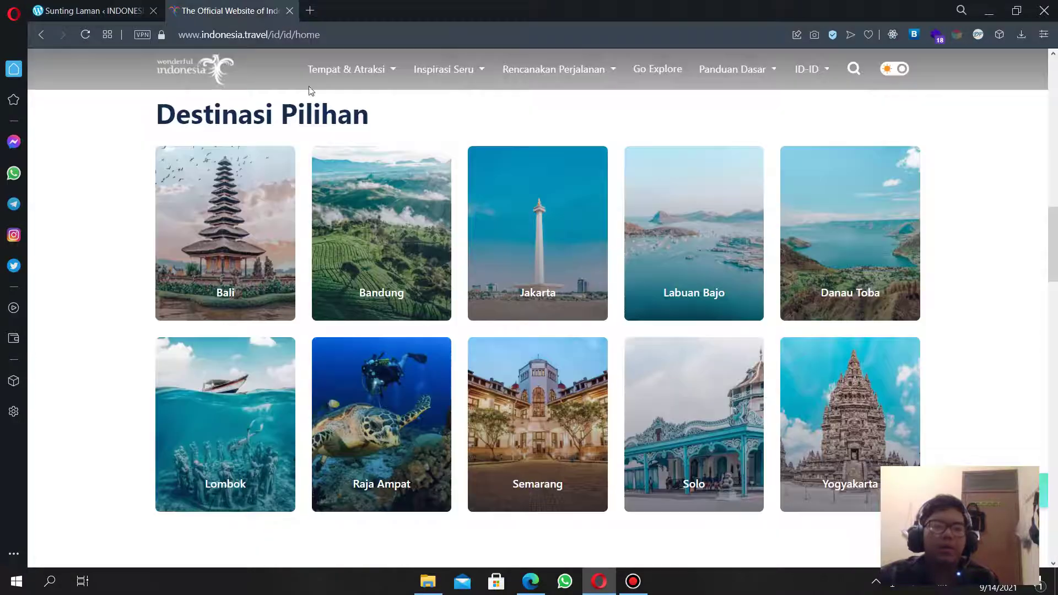
left_click(107, 4)
scroll(498, 372, "down", 4)
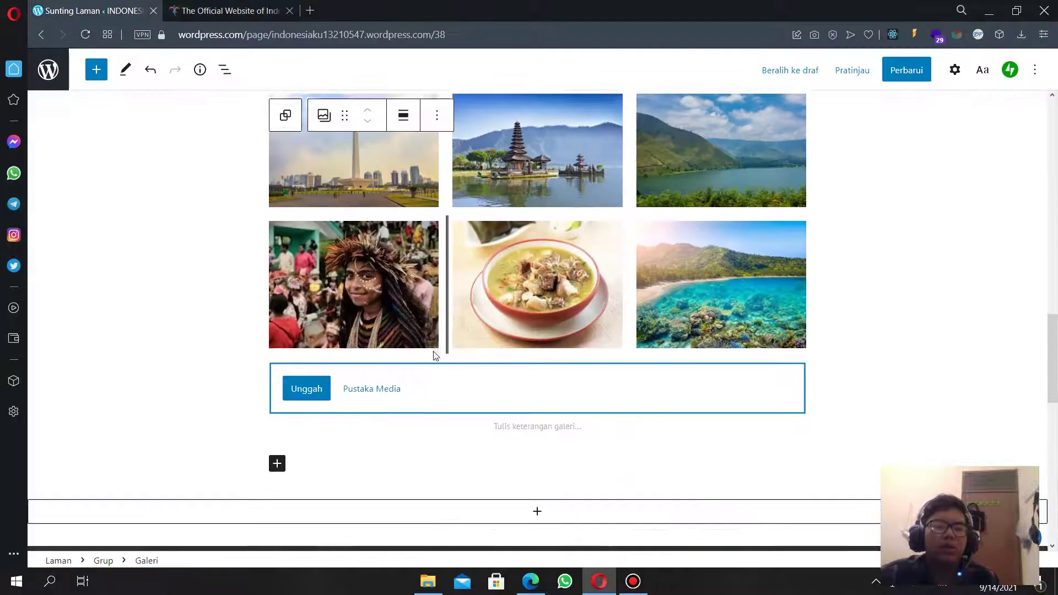
Caption the first three gallery photos Jakarta, Bali and Medan.
left_click(369, 193)
left_click(372, 189)
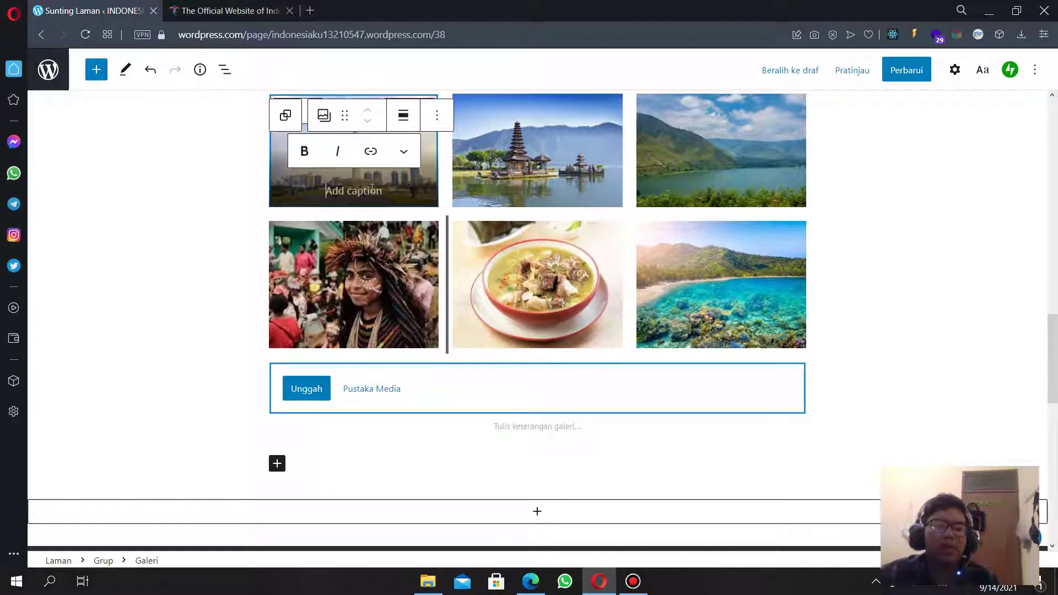
type("Jakarta")
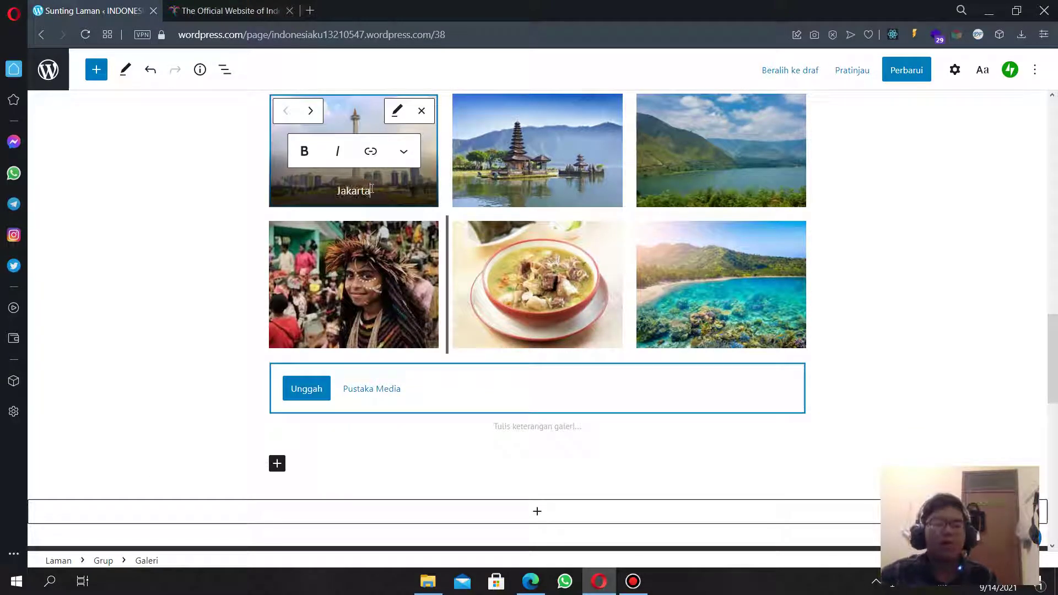
left_click(528, 193)
left_click(529, 193)
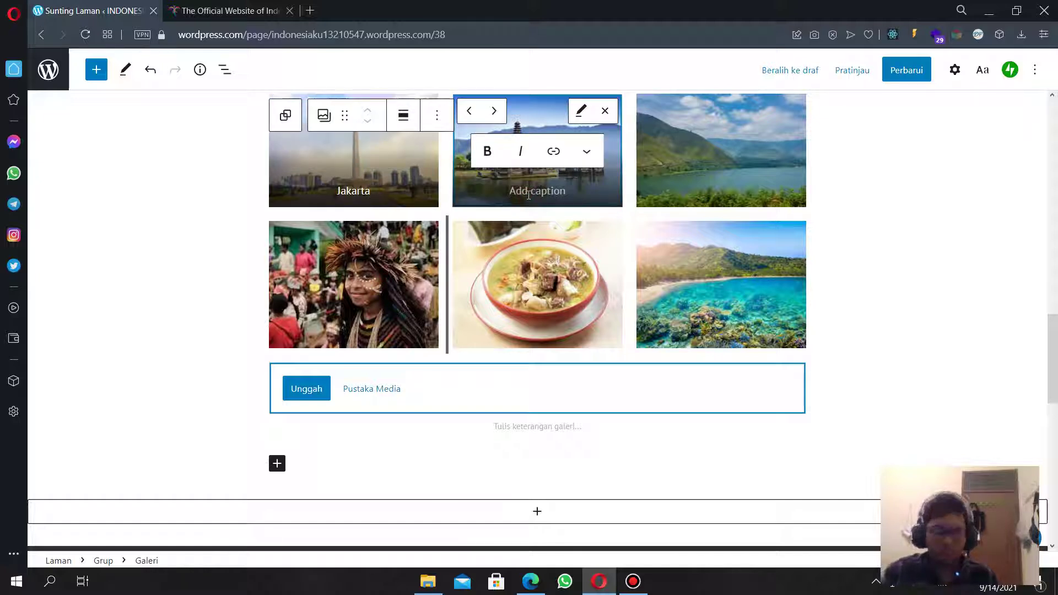
type("Bali")
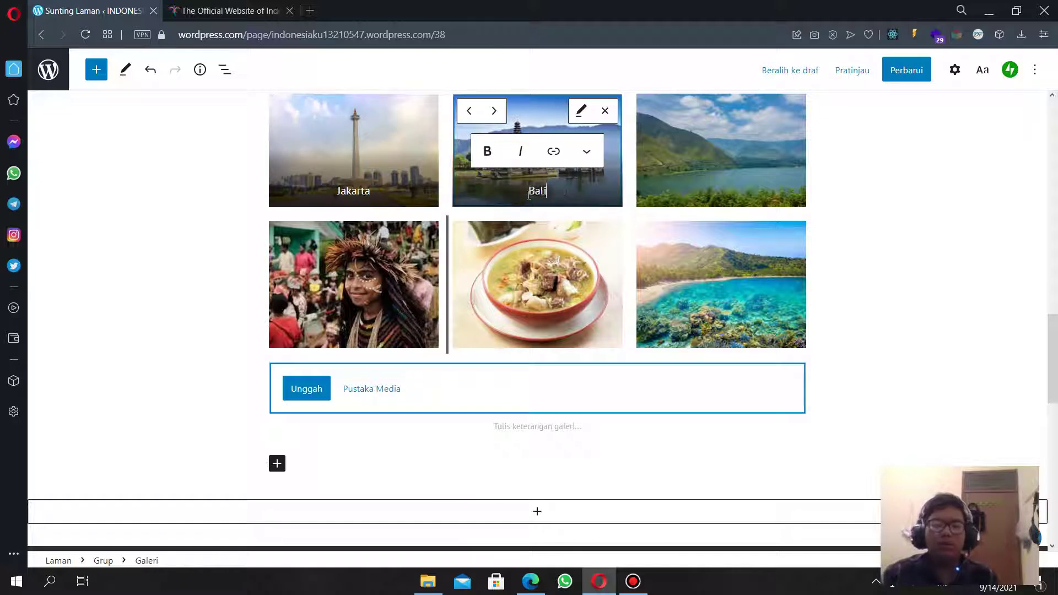
left_click(716, 192)
left_click(716, 191)
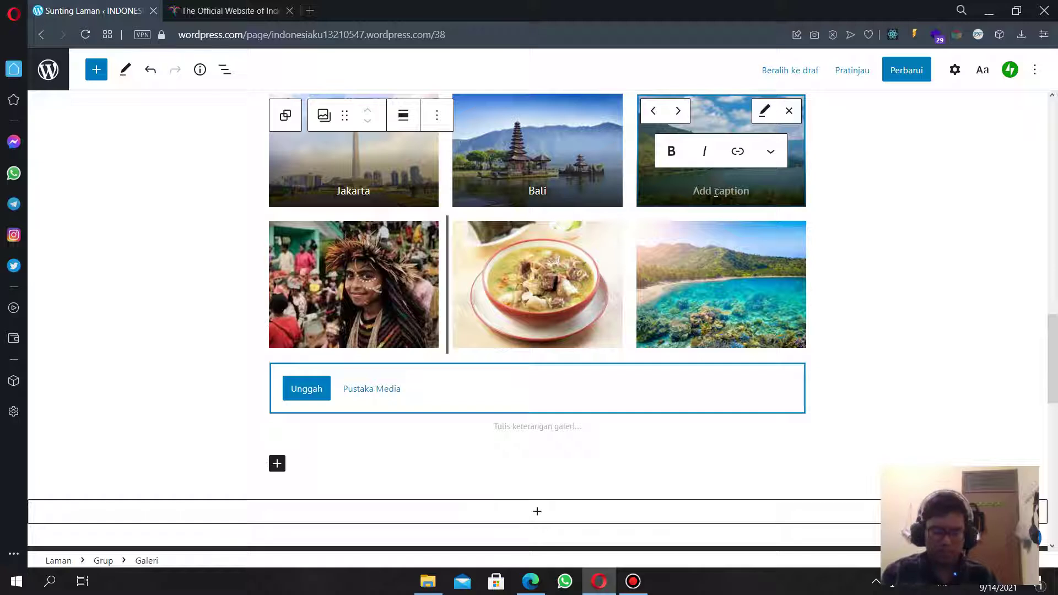
type("Medan")
Caption the remaining photos Papua, Makassar and Lombok, then open the block inserter below the gallery.
left_click(356, 332)
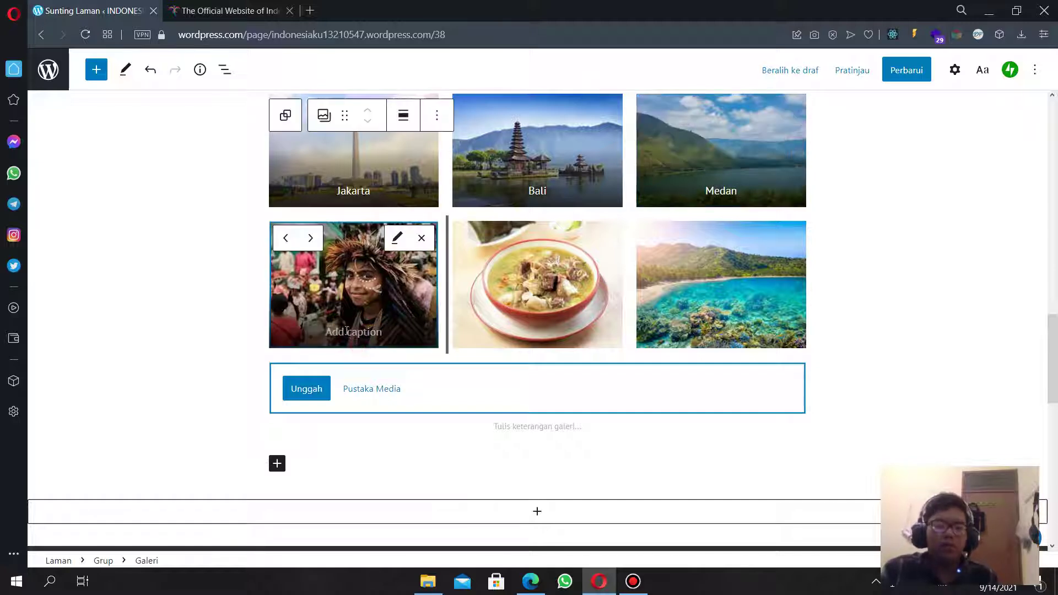
left_click(355, 333)
type("P")
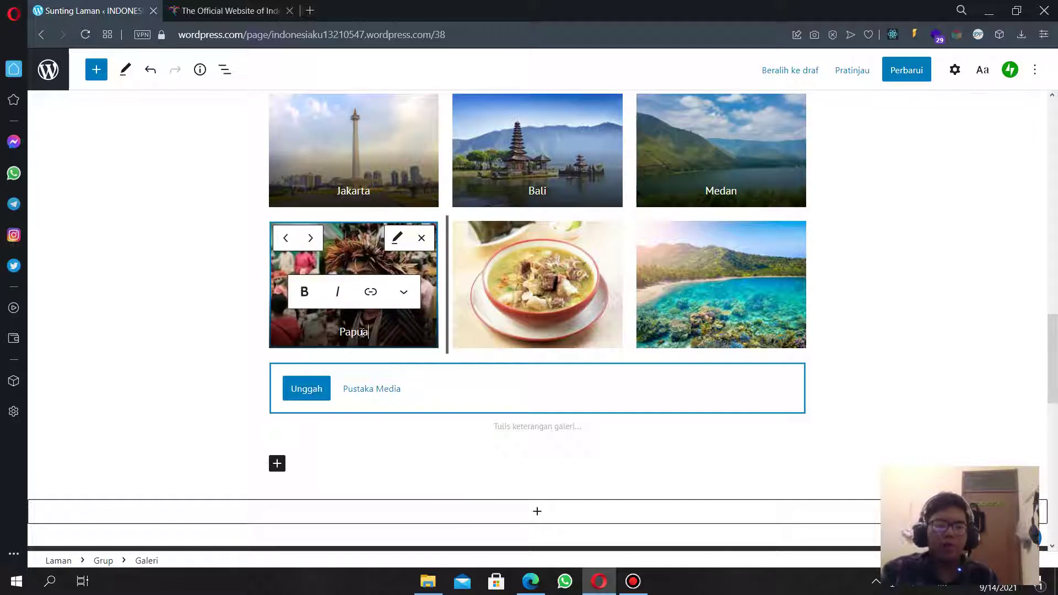
type("apua")
left_click(517, 330)
type("M")
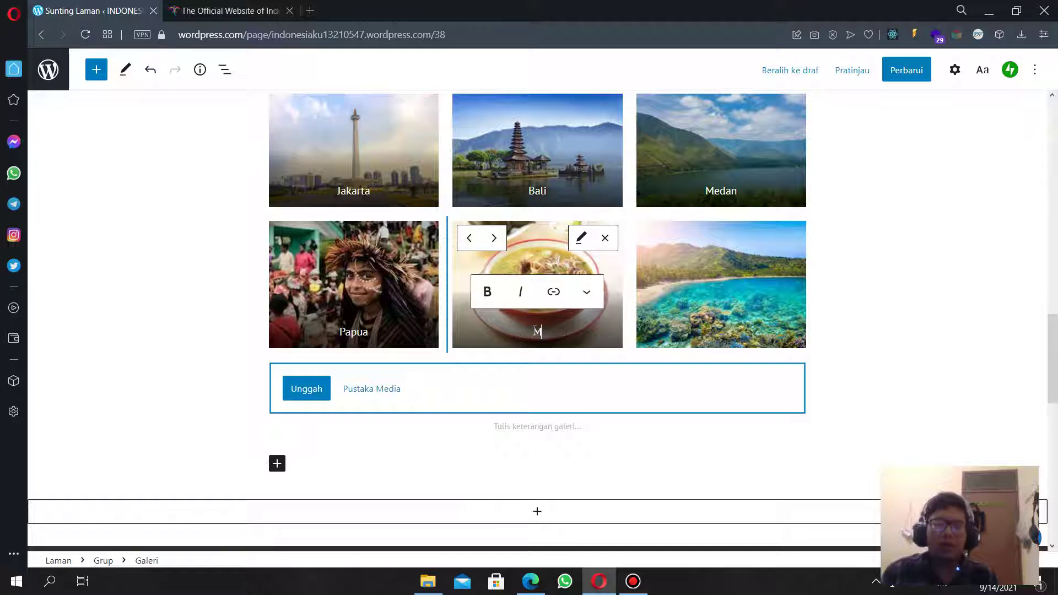
type("akassar")
left_click(727, 328)
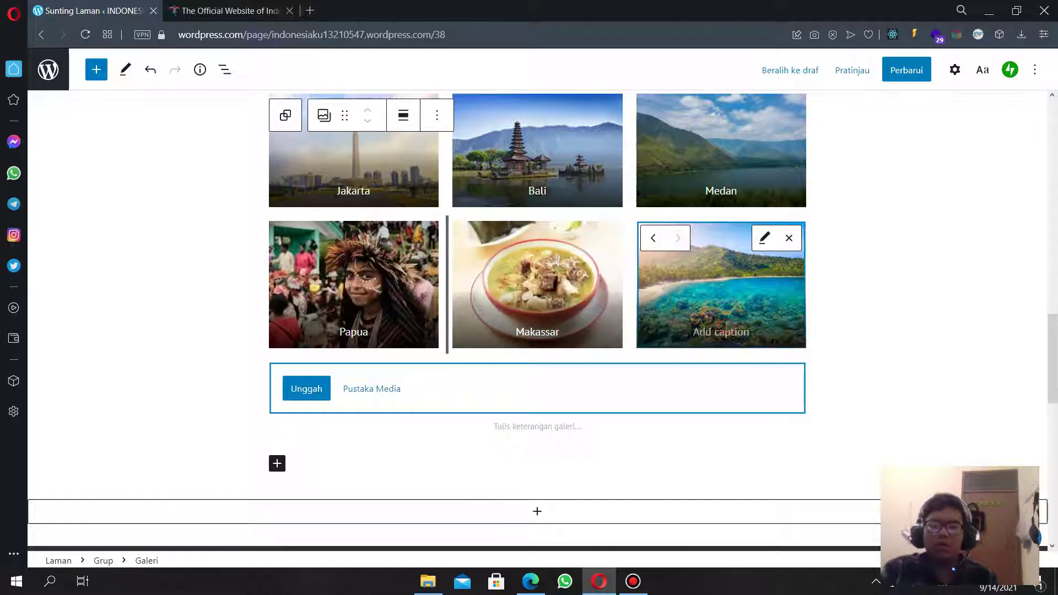
type("Lombok")
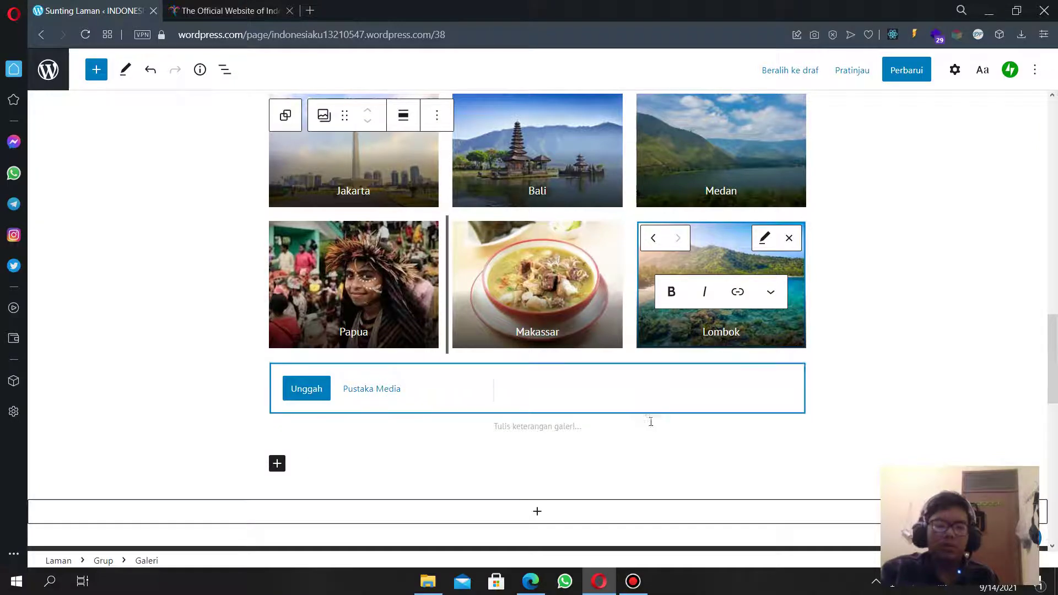
left_click(689, 425)
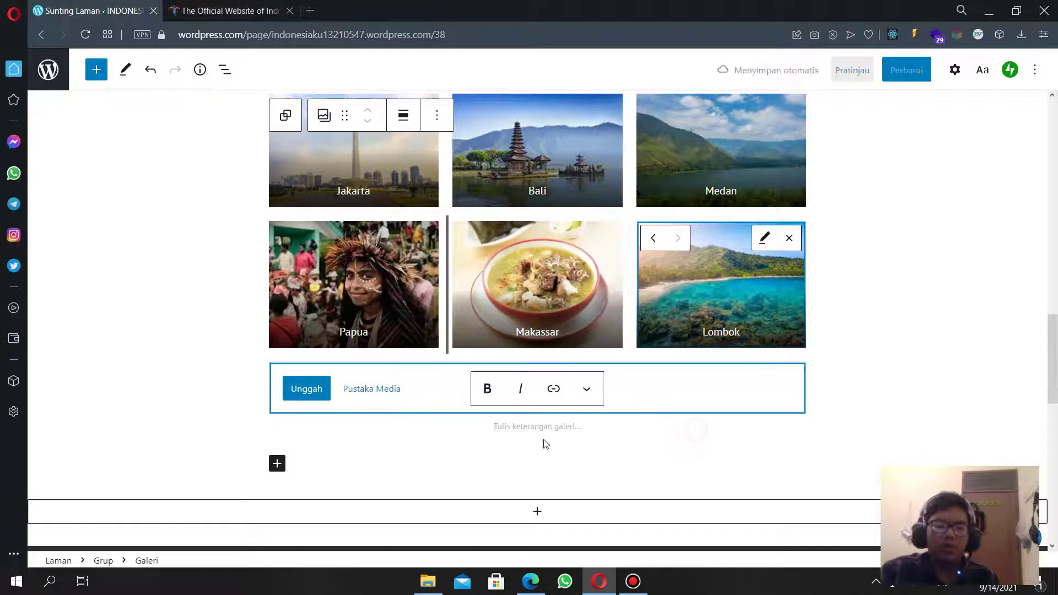
left_click(369, 450)
left_click(277, 392)
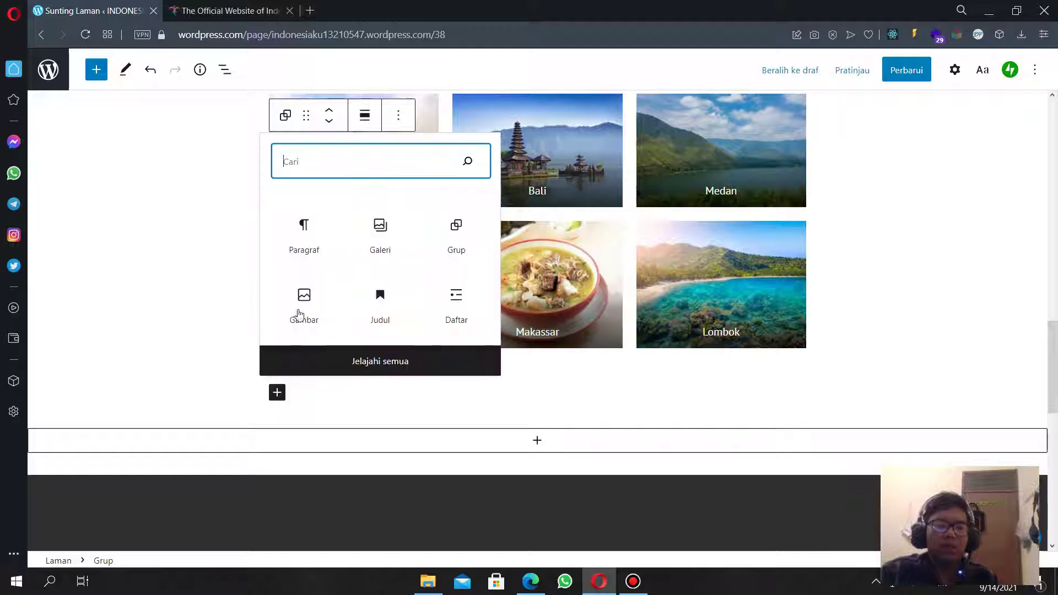
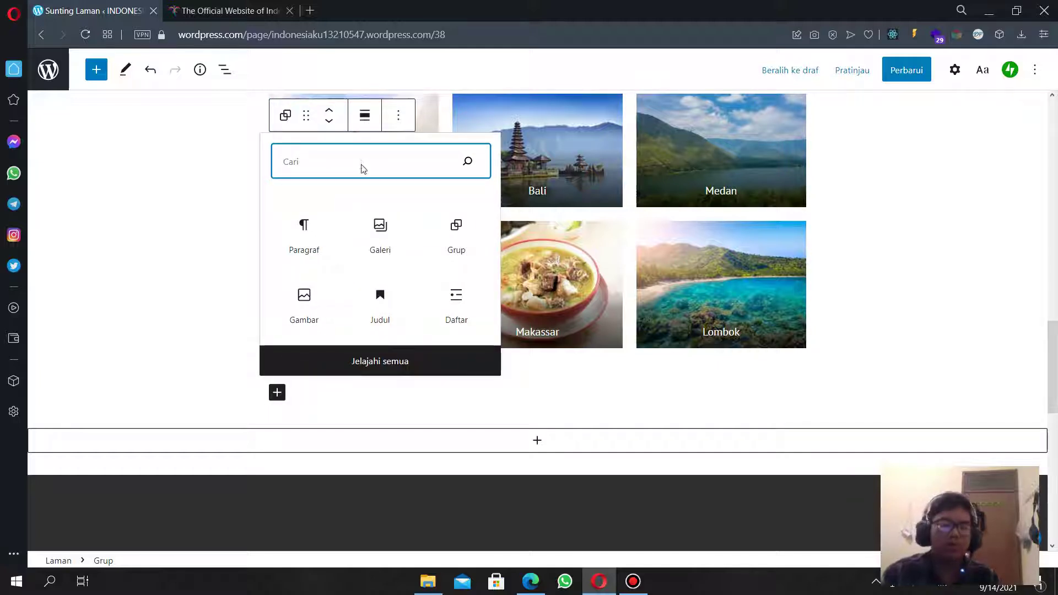
Insert an empty heading block with 'jud' and move it above the photo gallery.
type("jud")
left_click(306, 164)
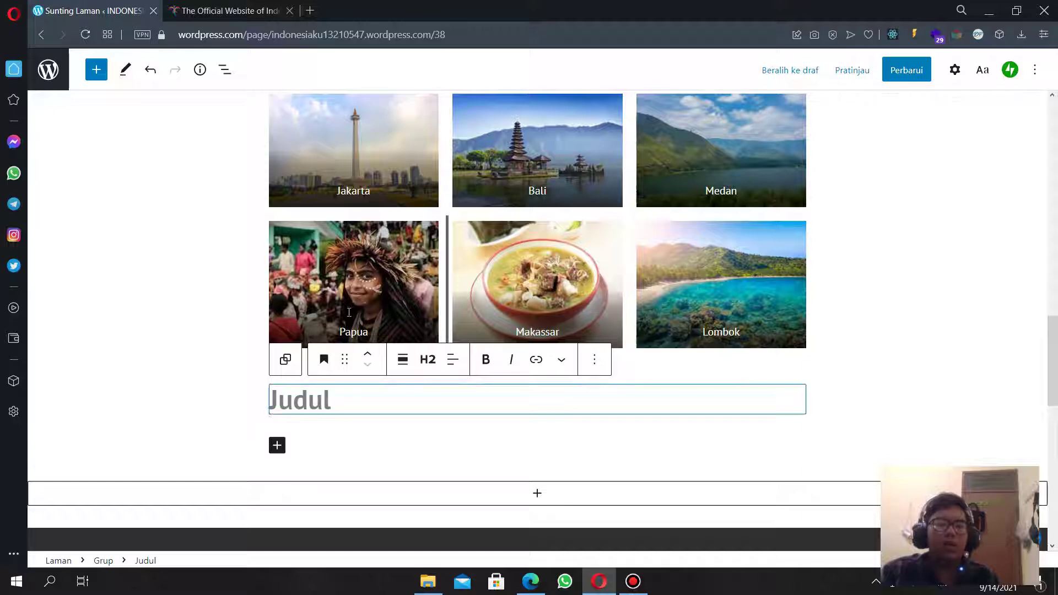
scroll(347, 342, "up", 5)
scroll(355, 276, "down", 6)
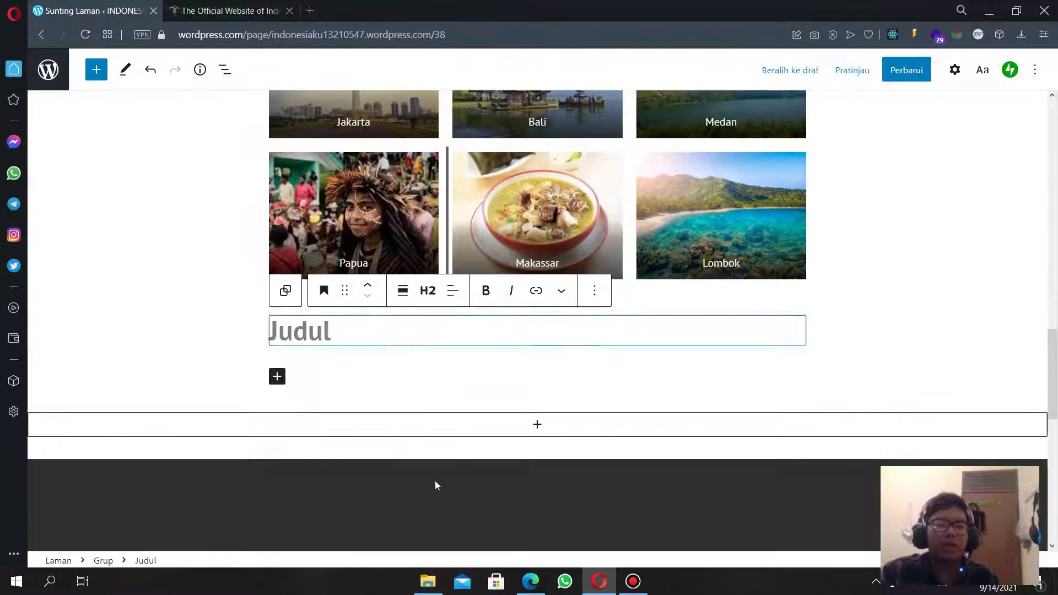
left_click(368, 288)
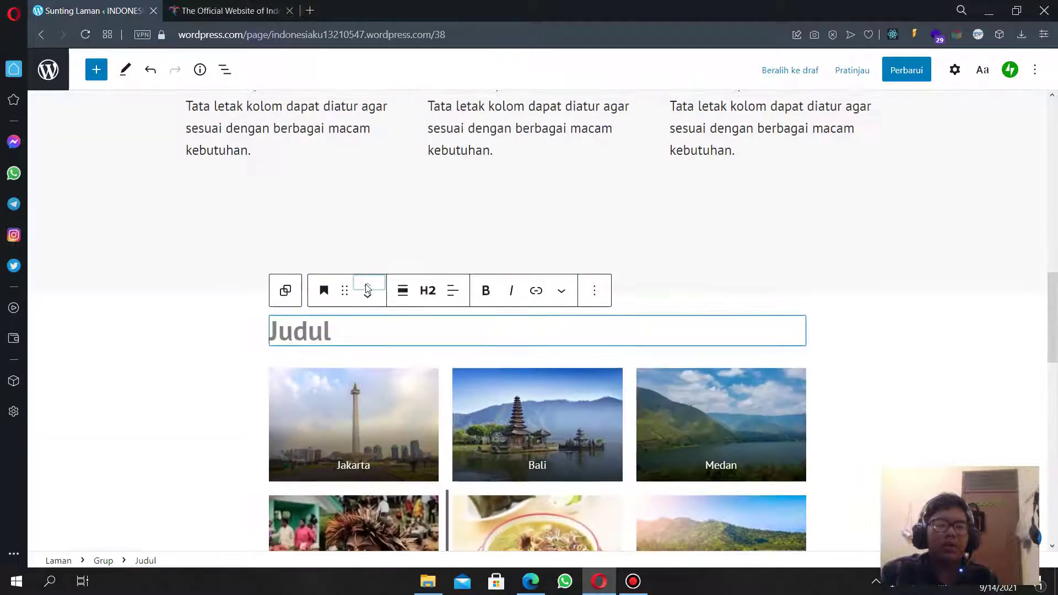
Title the heading 'Destinasi Pilihan' and centre-align it.
left_click(383, 333)
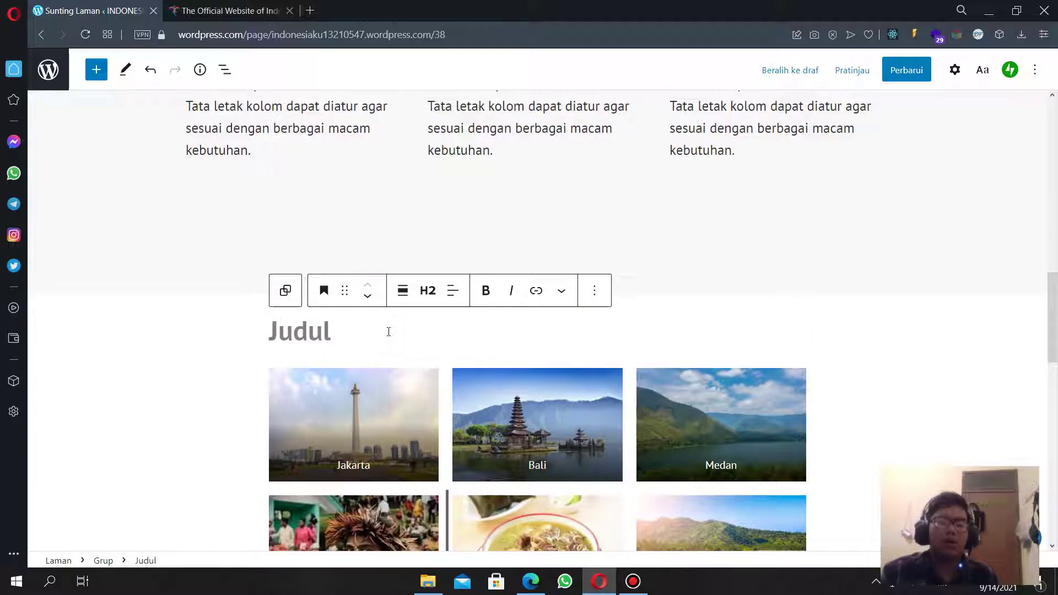
type("DES")
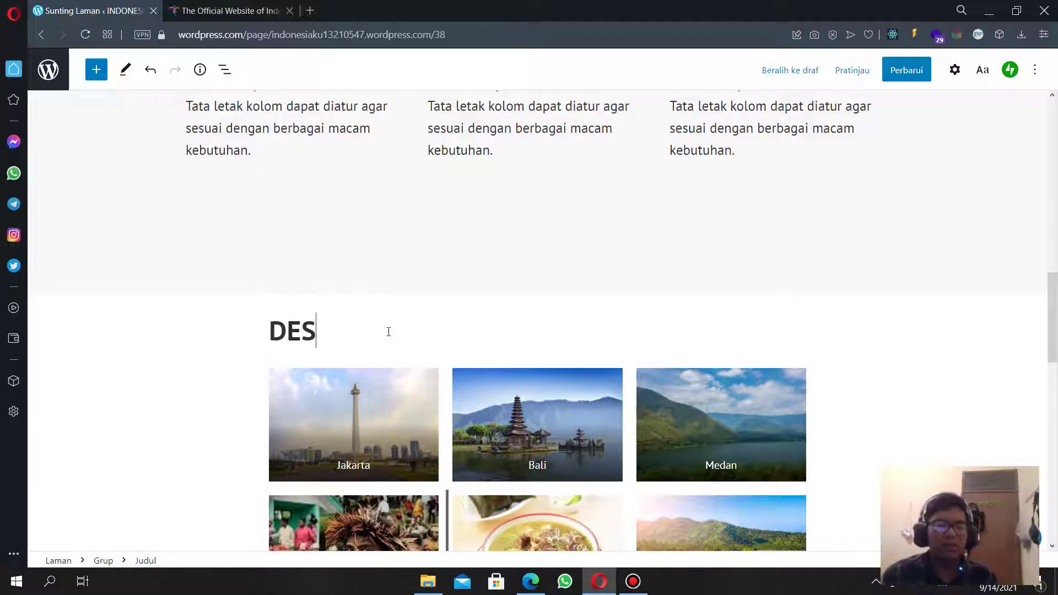
key("BackSpace")
key("BackSpace")
type("estinasi ")
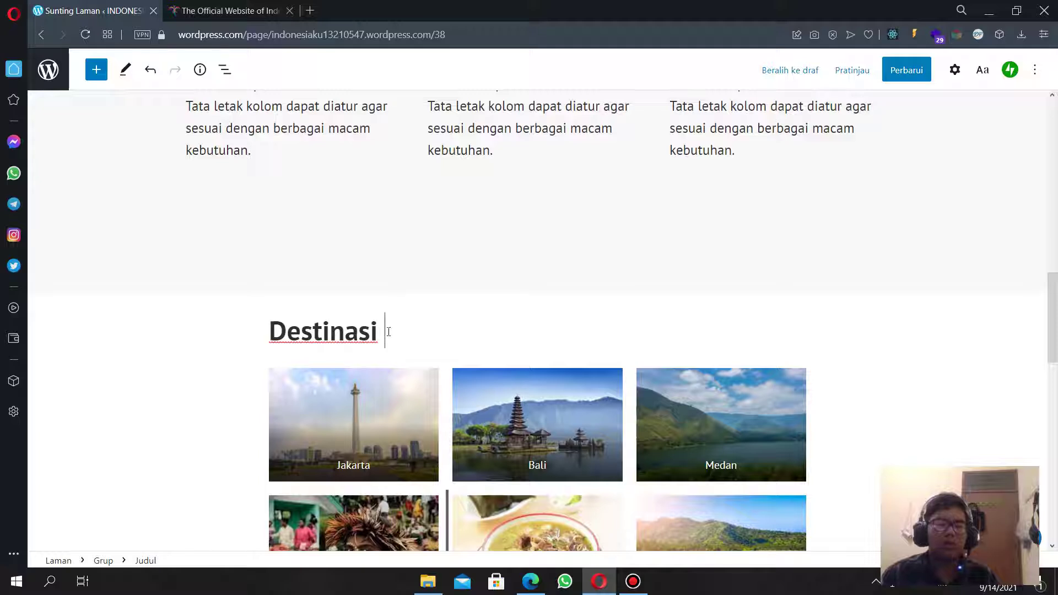
type("P[")
type("lihan")
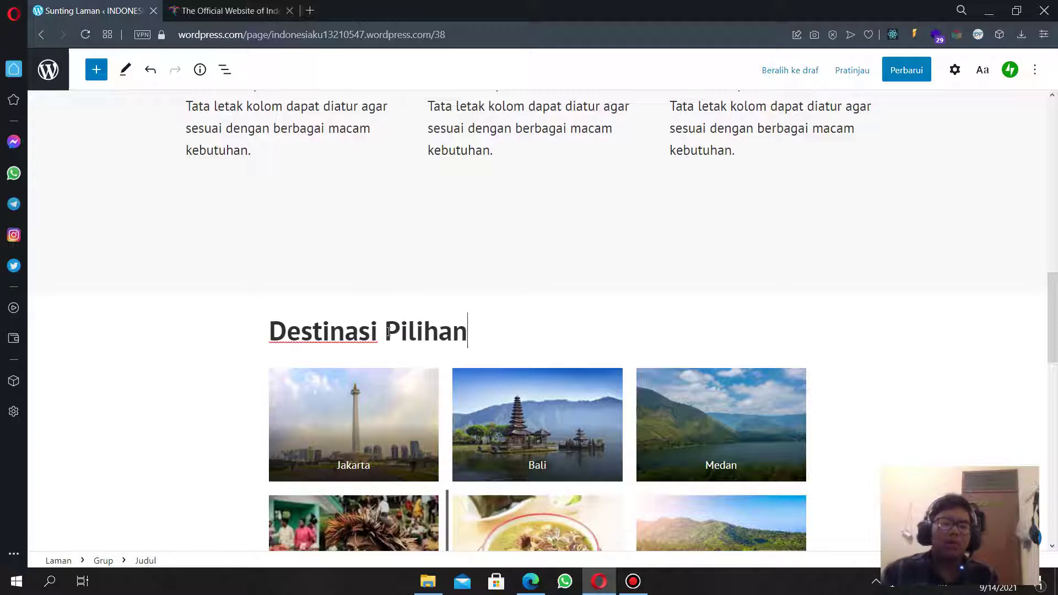
left_click(453, 292)
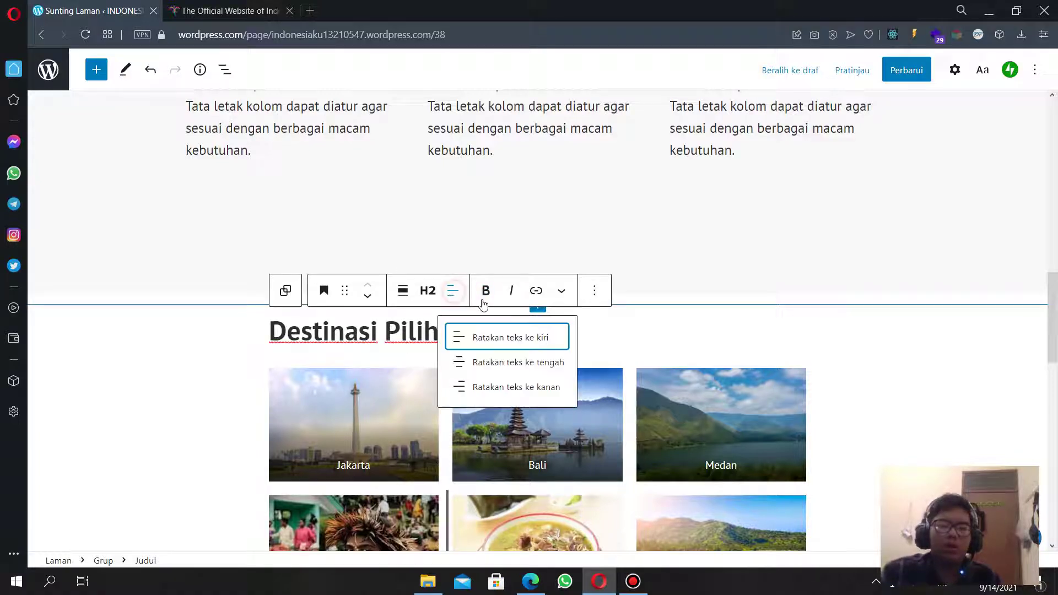
left_click(524, 365)
scroll(816, 317, "down", 4)
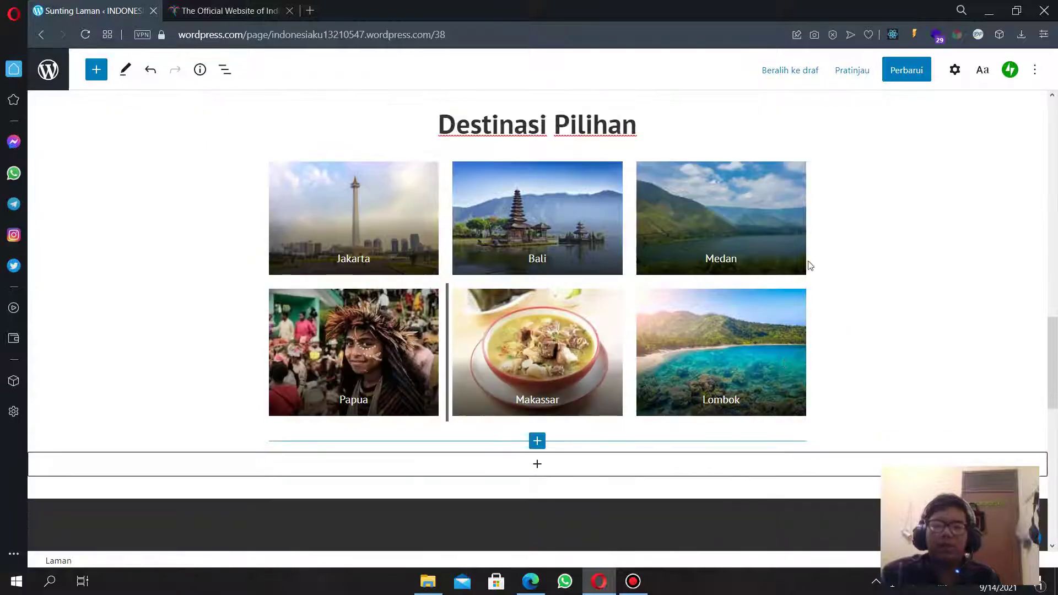
Set the section holding the heading and gallery to full width.
left_click(804, 216)
left_click(801, 147)
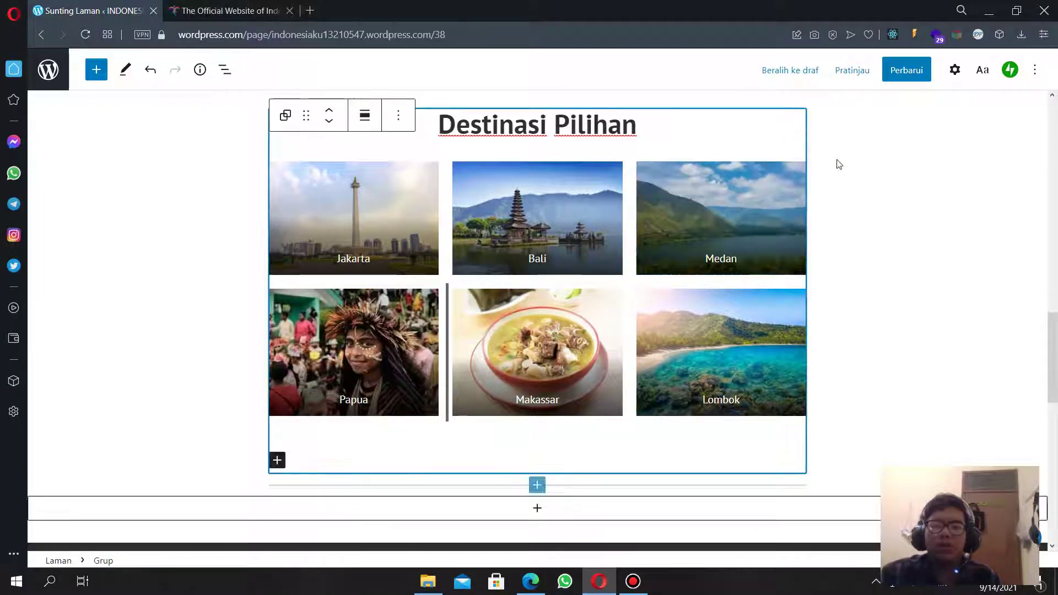
left_click(365, 123)
left_click(403, 185)
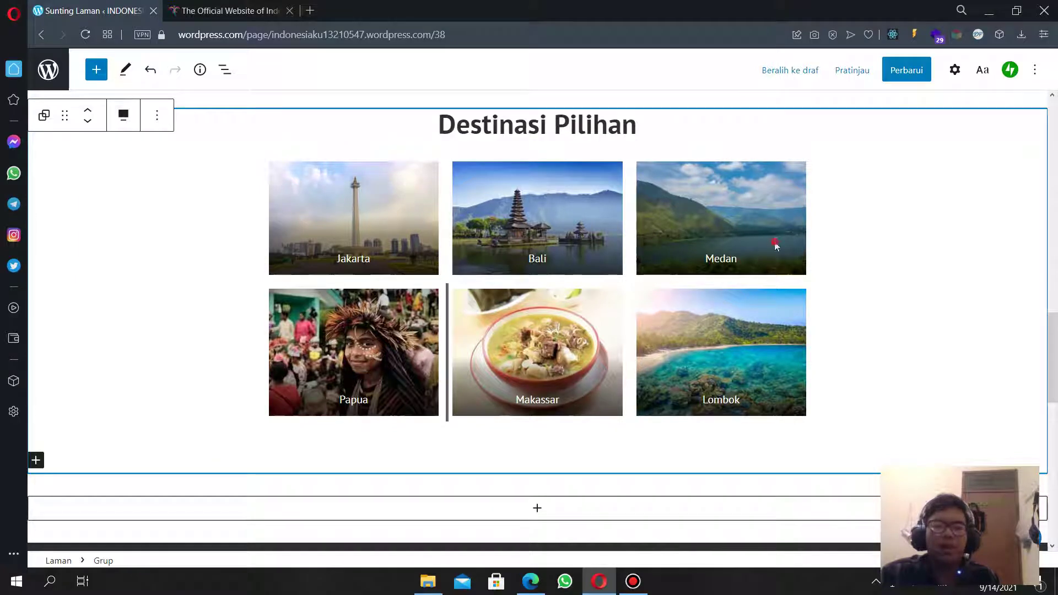
Set the destinations photo gallery to wide width.
left_click(776, 246)
left_click(362, 198)
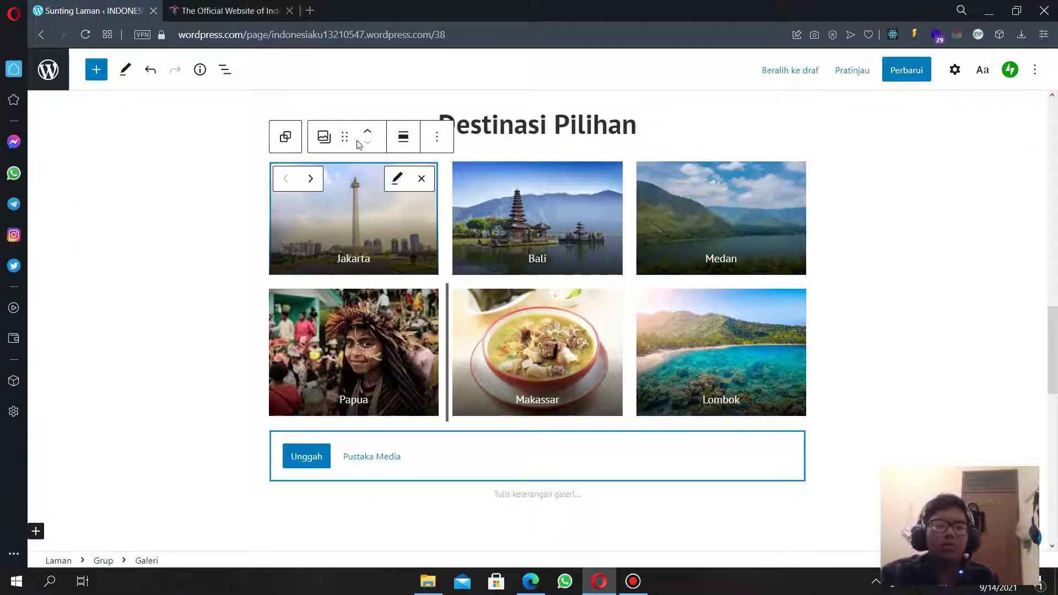
left_click(403, 138)
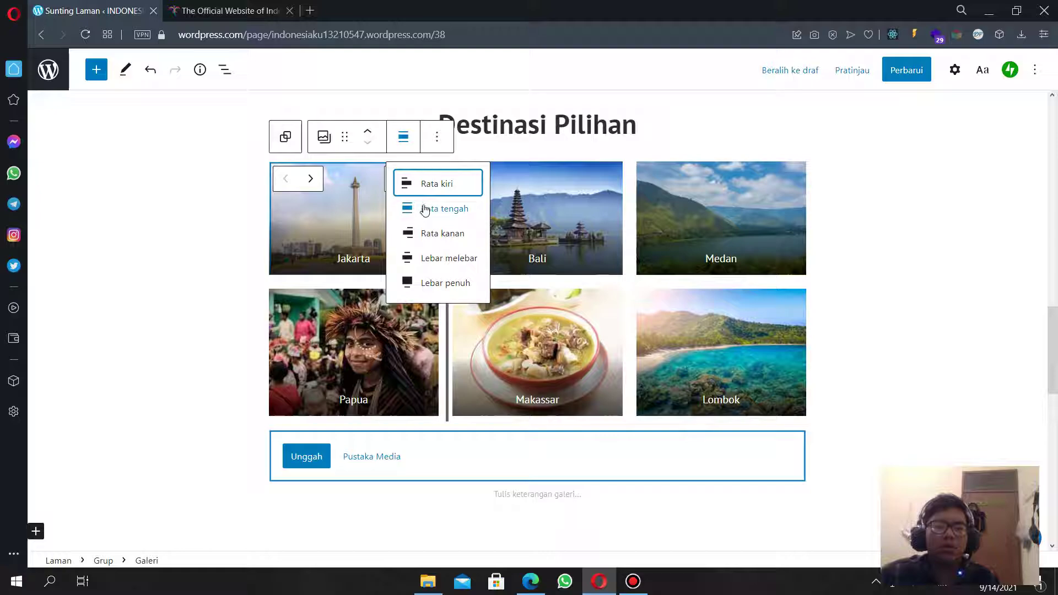
left_click(436, 259)
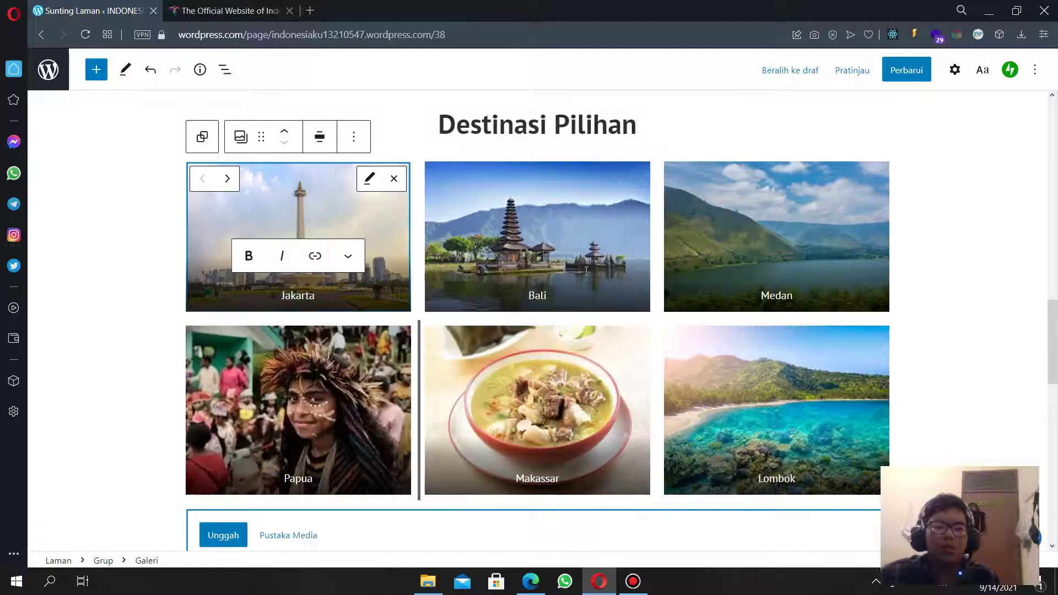
scroll(587, 271, "up", 6)
scroll(587, 274, "down", 6)
scroll(246, 214, "up", 6)
scroll(468, 379, "down", 7)
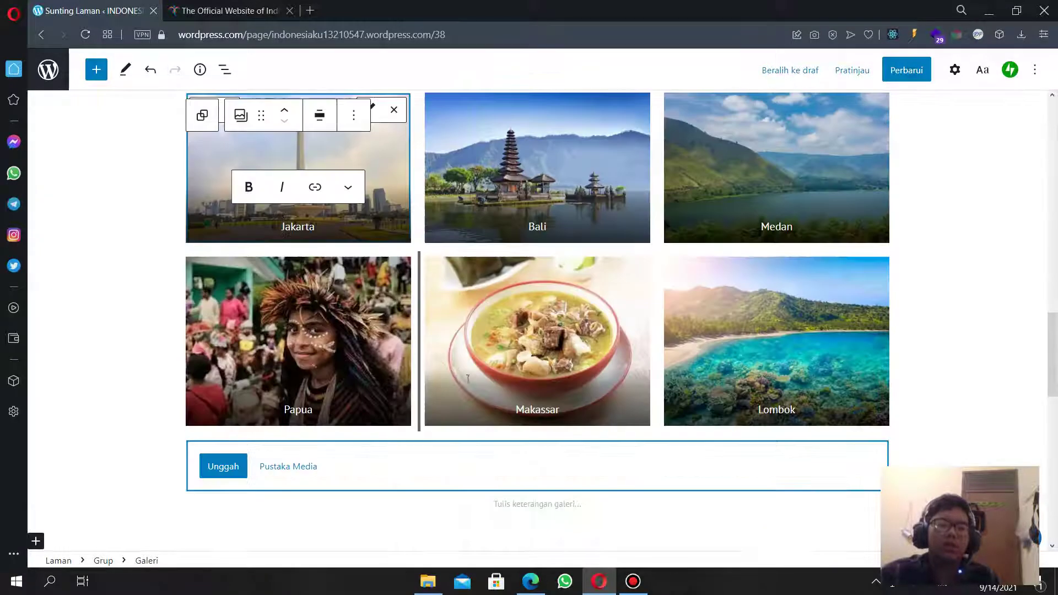
scroll(683, 365, "down", 5)
scroll(770, 364, "up", 8)
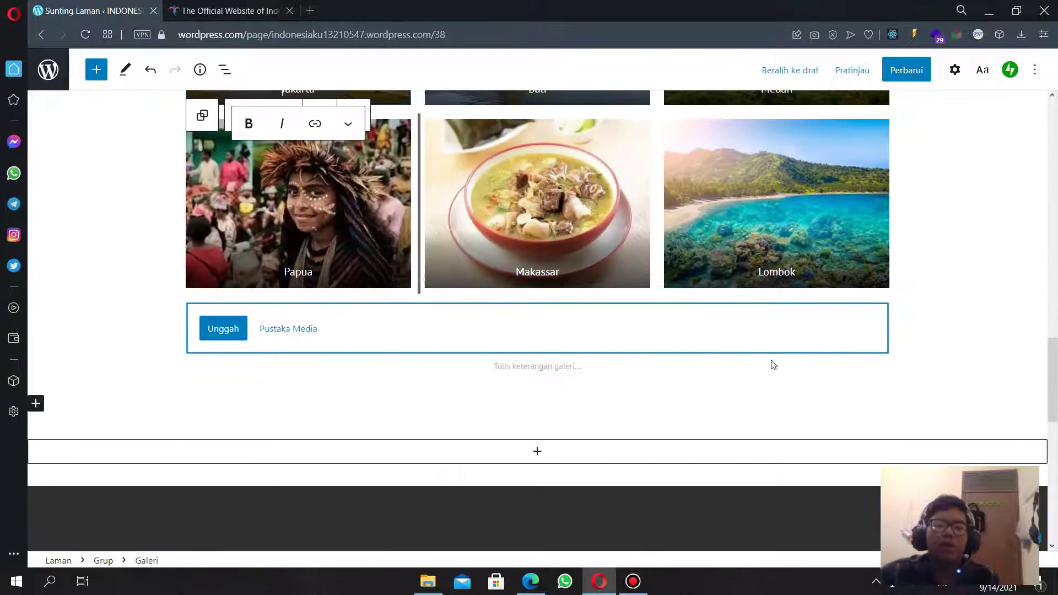
scroll(705, 360, "up", 5)
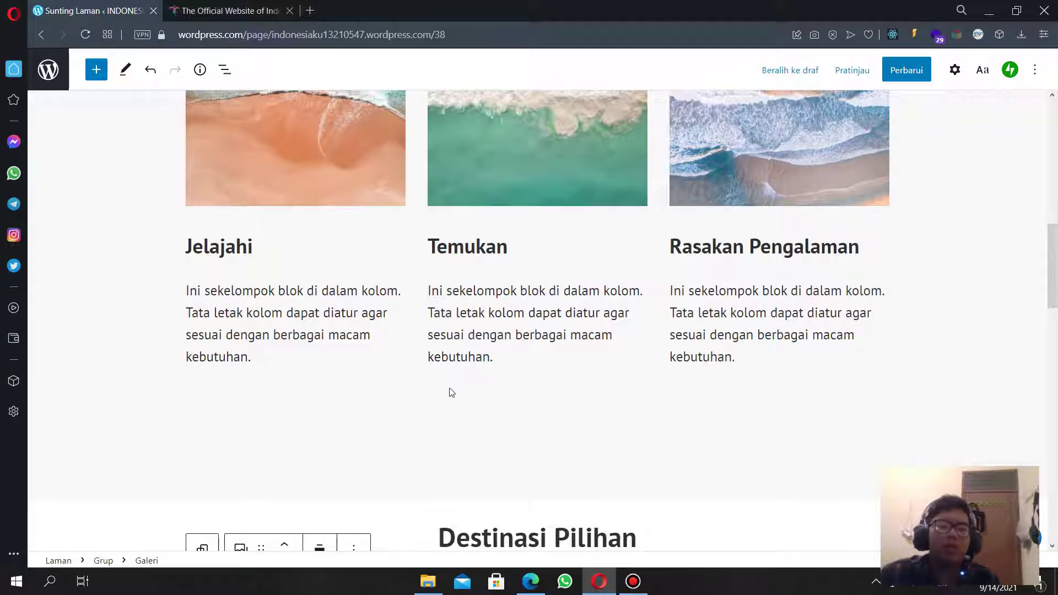
Open the block inserter in the spacer between the gallery and the footer.
left_click(451, 430)
scroll(451, 430, "down", 5)
scroll(457, 414, "up", 2)
scroll(472, 384, "down", 7)
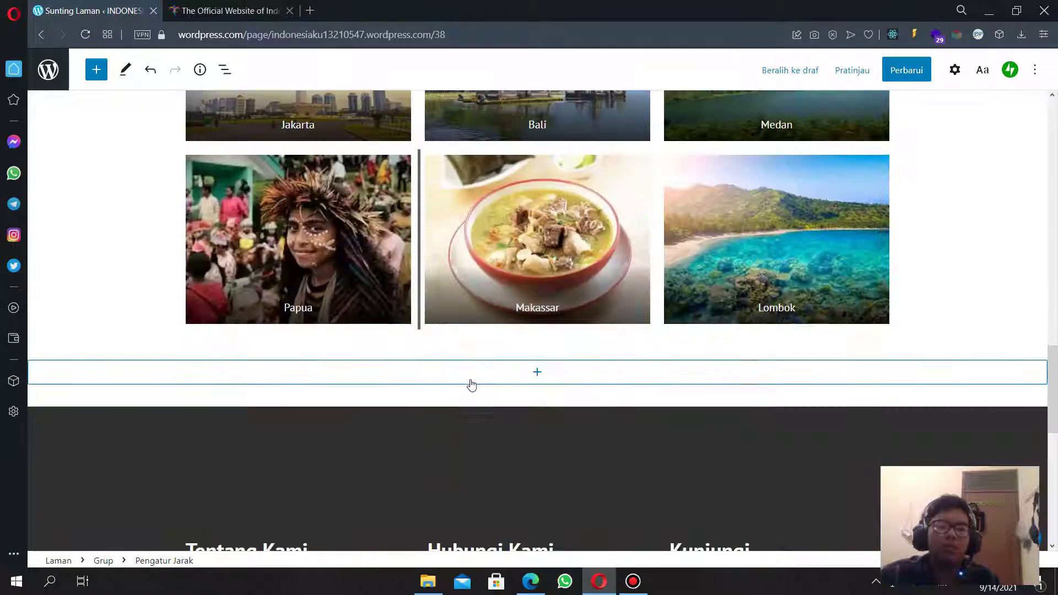
left_click(479, 380)
left_click(480, 383)
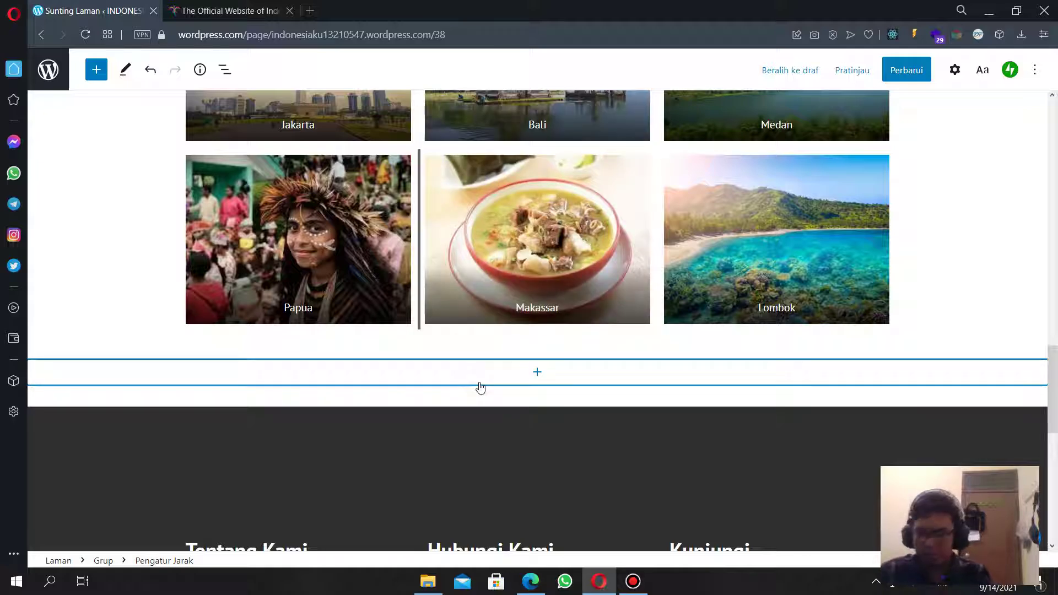
left_click(479, 383)
left_click(483, 386)
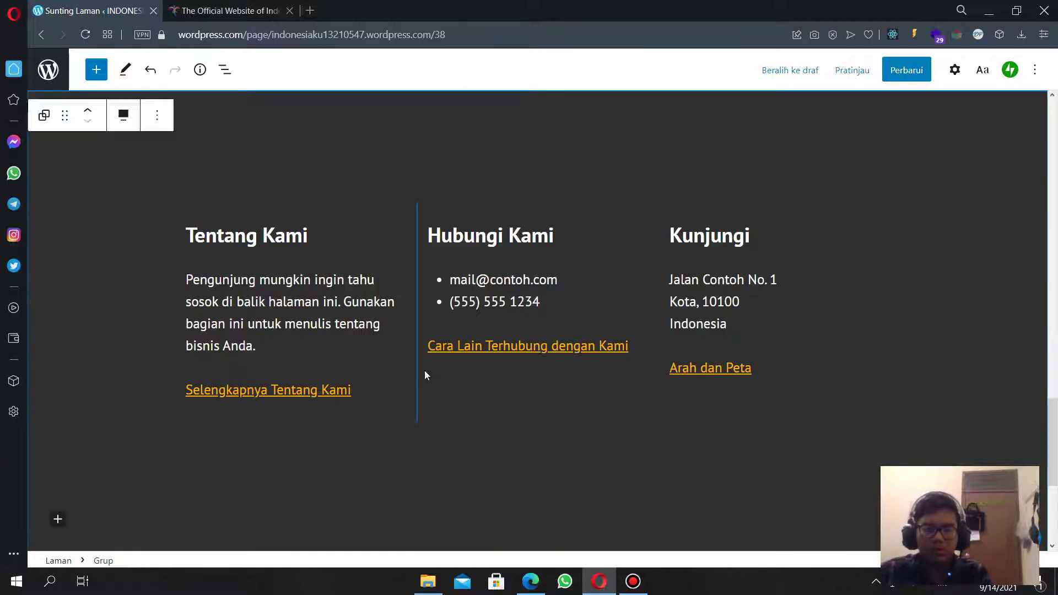
scroll(424, 370, "up", 6)
scroll(447, 383, "down", 3)
left_click(433, 274)
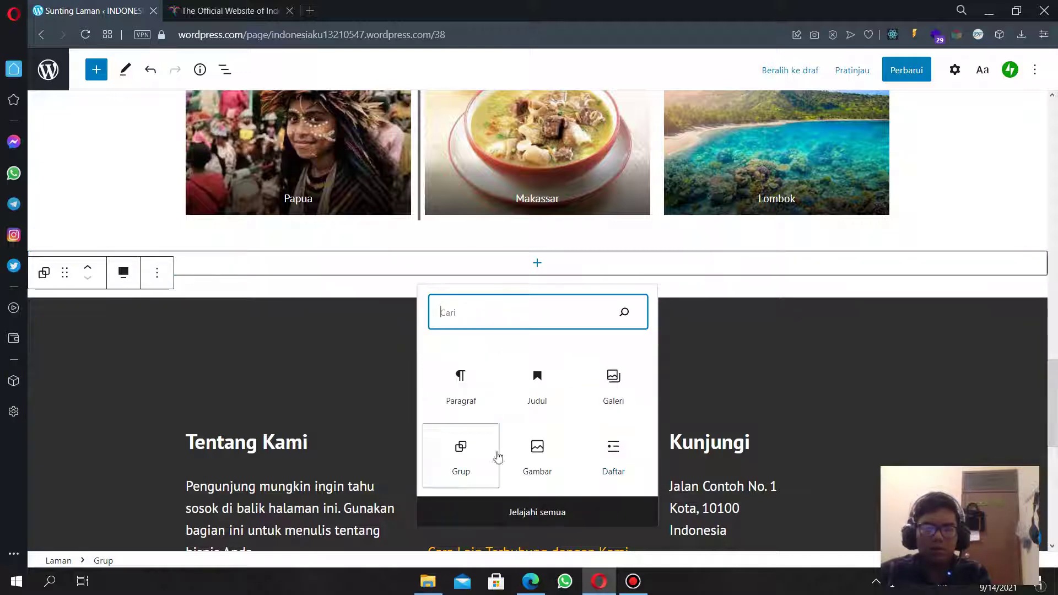
left_click(275, 292)
scroll(275, 292, "up", 5)
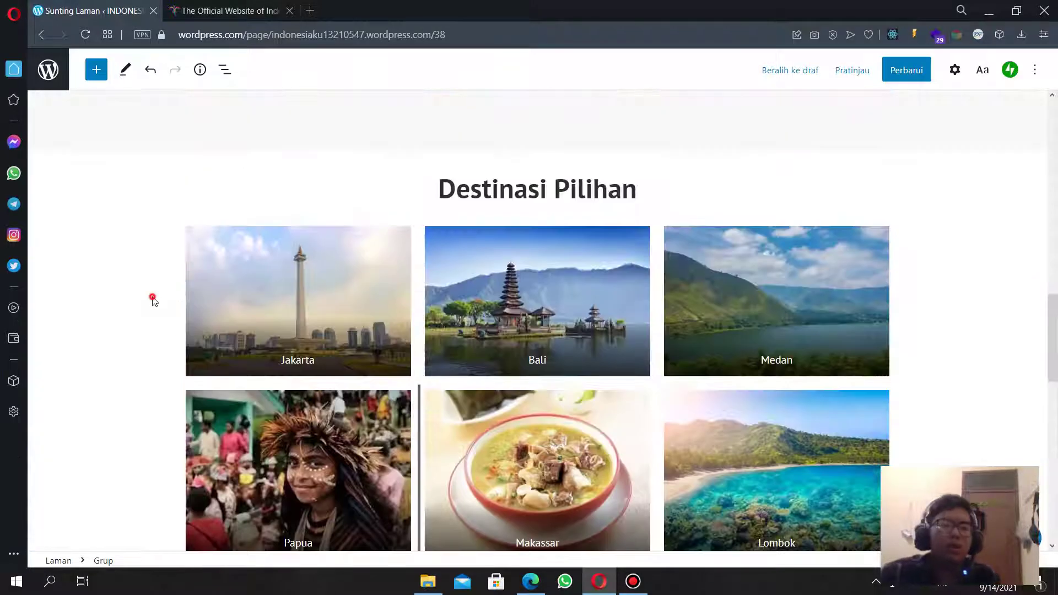
left_click(955, 69)
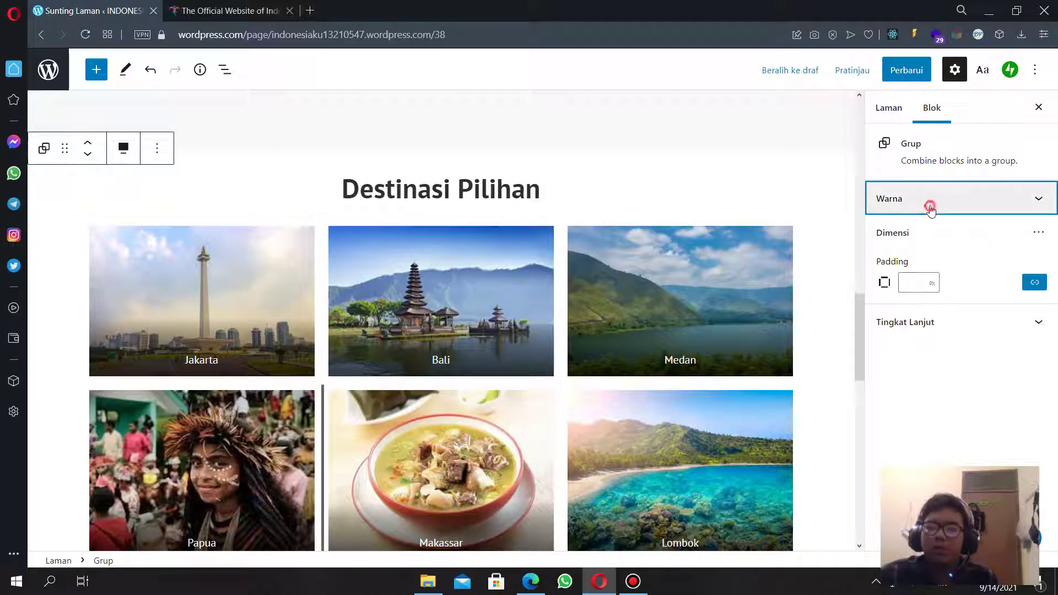
left_click(928, 200)
left_click(937, 249)
left_click(997, 248)
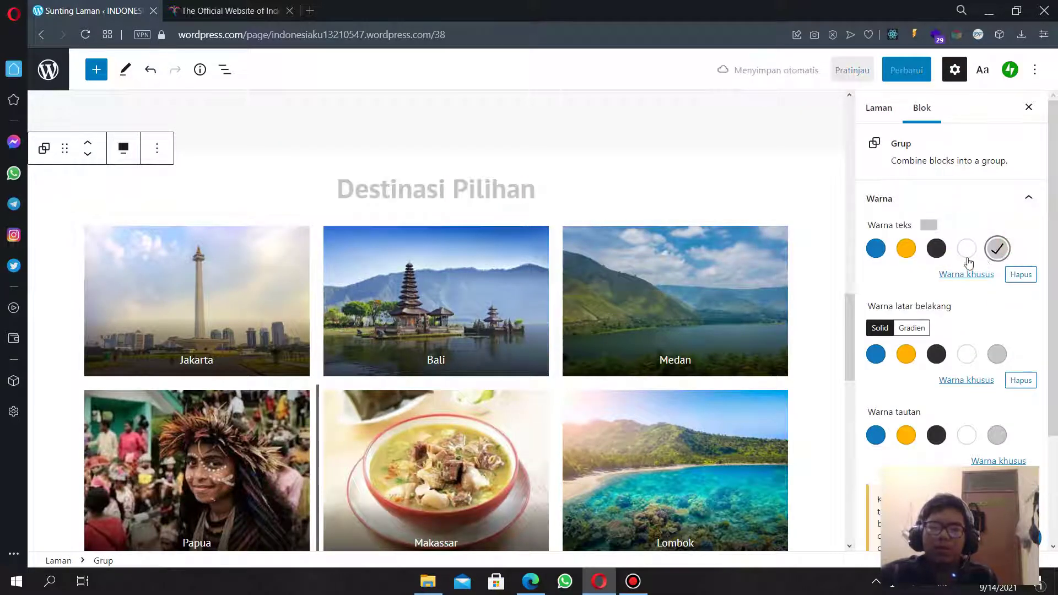
left_click(938, 249)
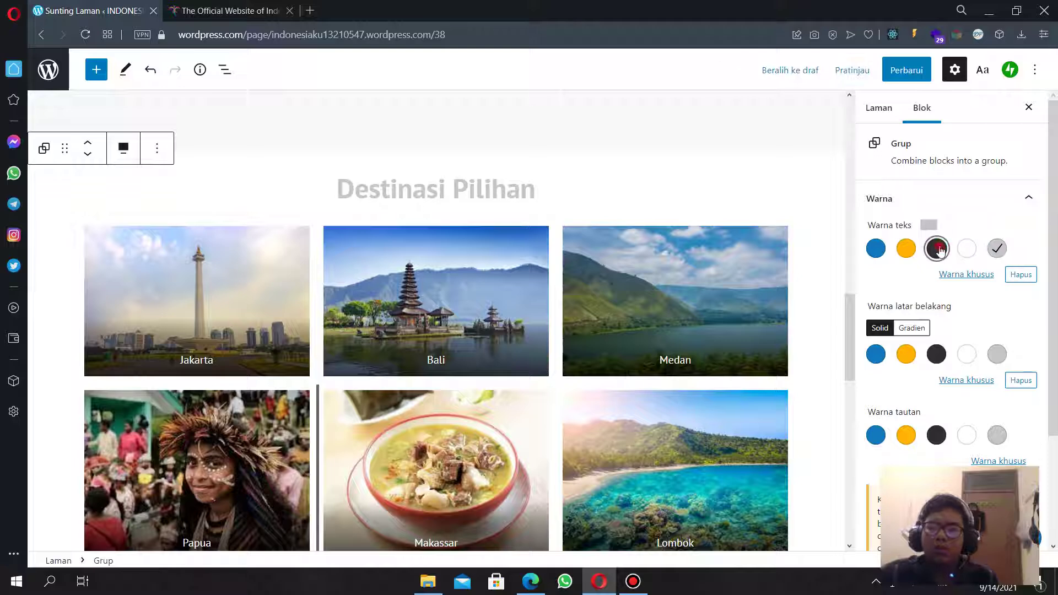
left_click(1021, 275)
left_click(937, 354)
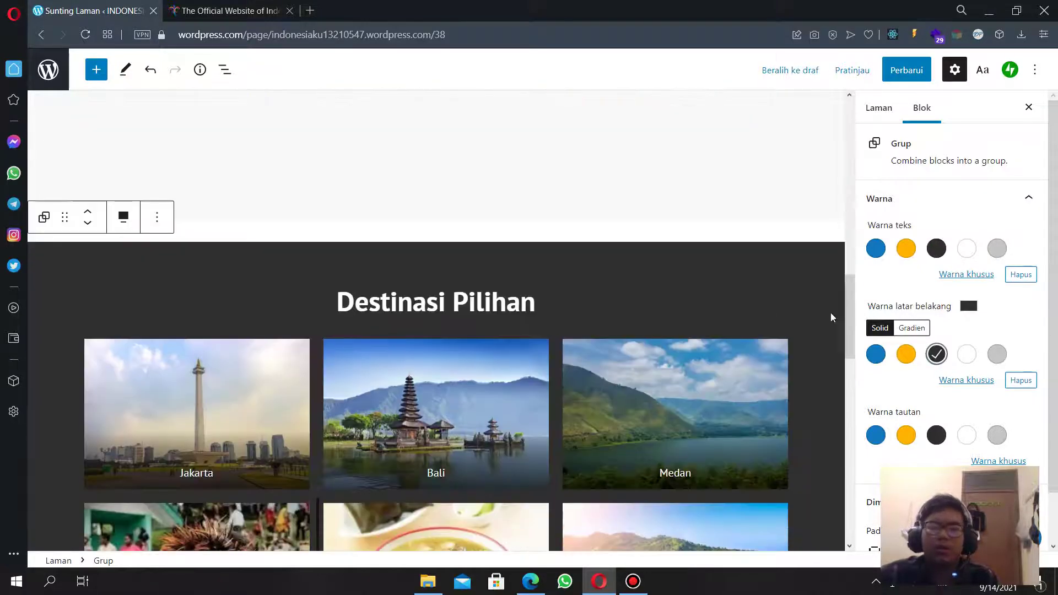
left_click(966, 356)
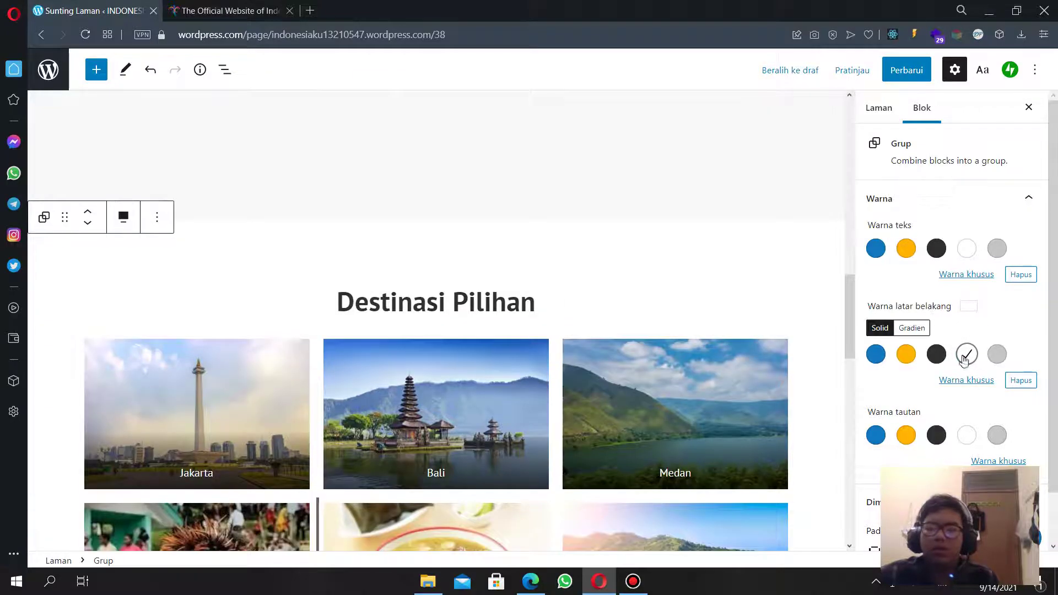
left_click(1021, 381)
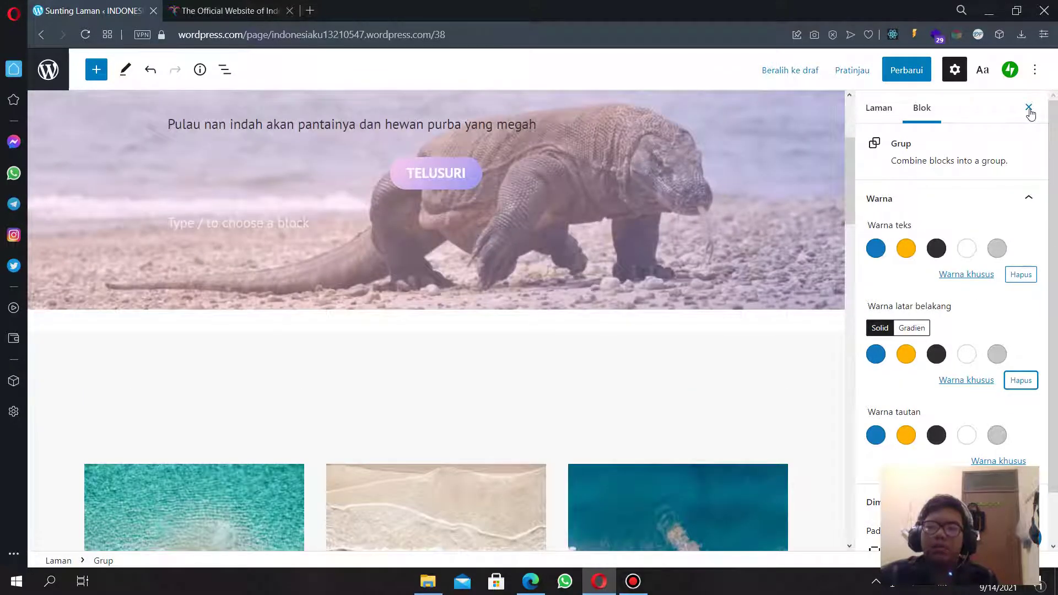
left_click(1029, 108)
scroll(546, 343, "down", 6)
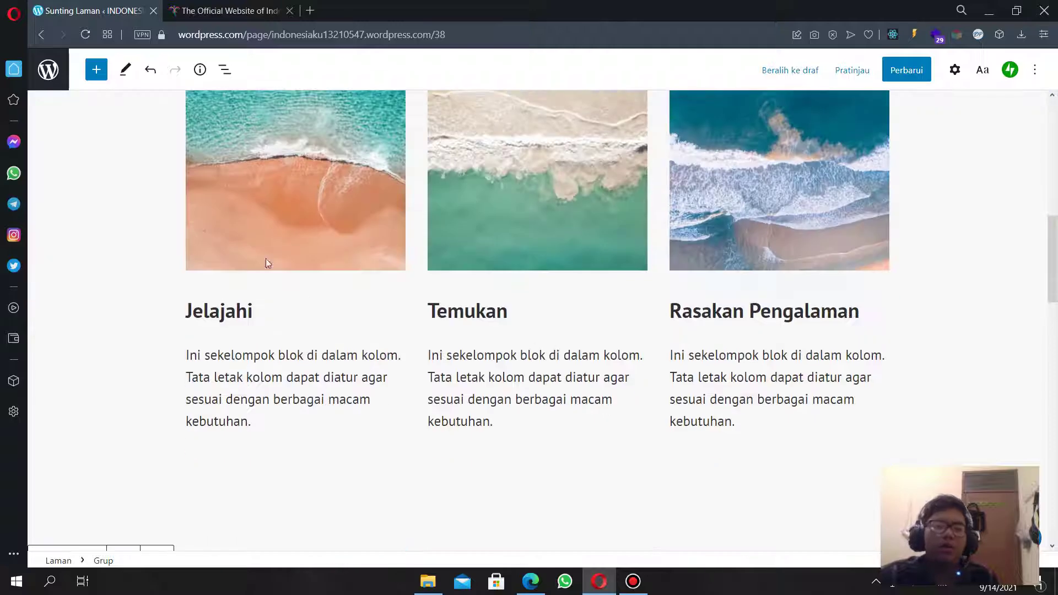
Rename the first two column headings to 'Pulau' and 'Budaya'.
left_click(253, 181)
scroll(461, 312, "up", 3)
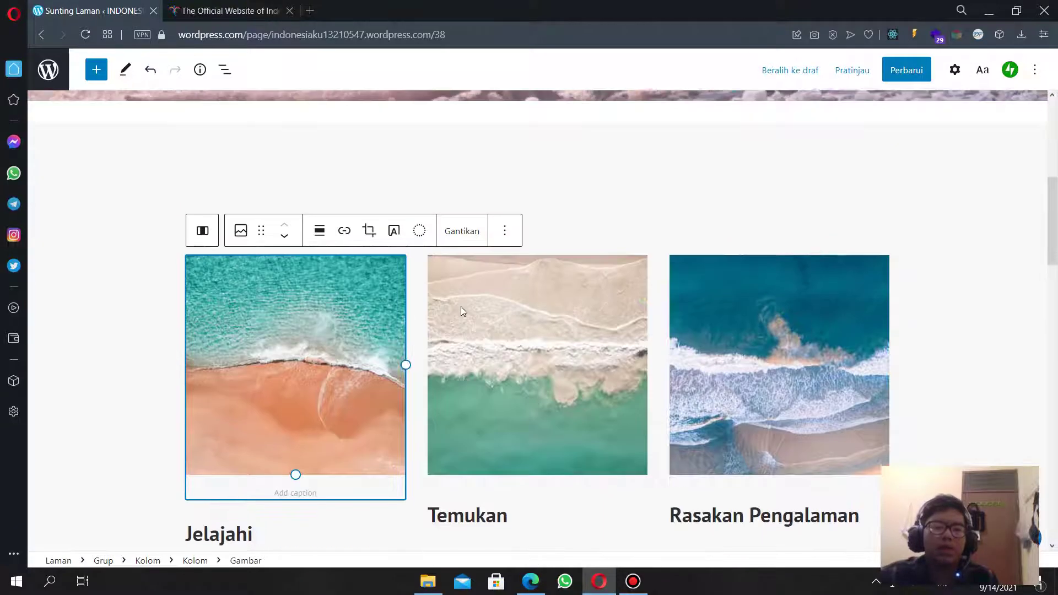
scroll(349, 402, "down", 3)
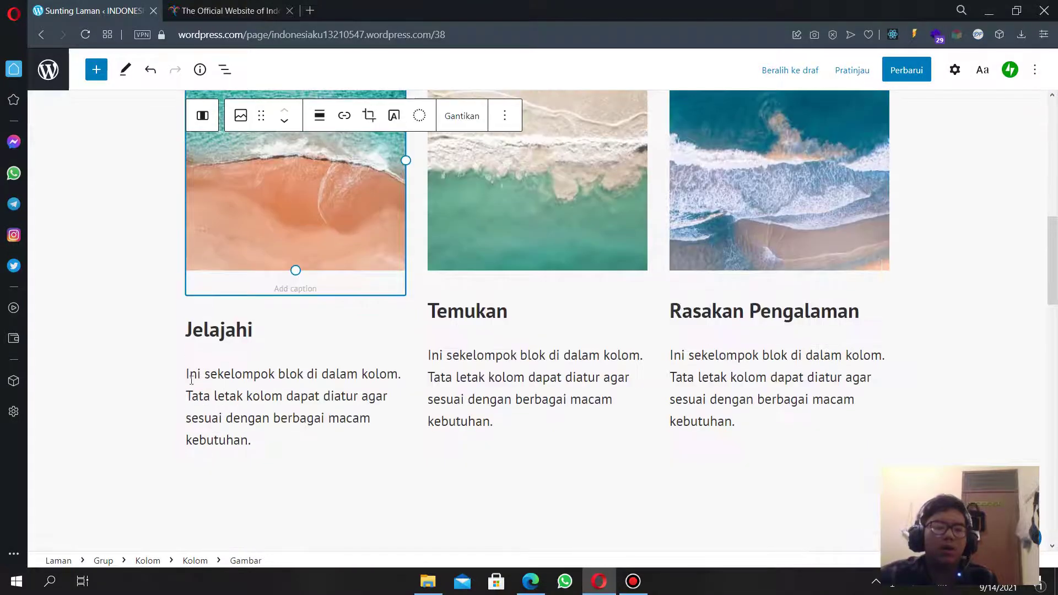
left_click(215, 331)
left_click_drag(255, 310, 175, 318)
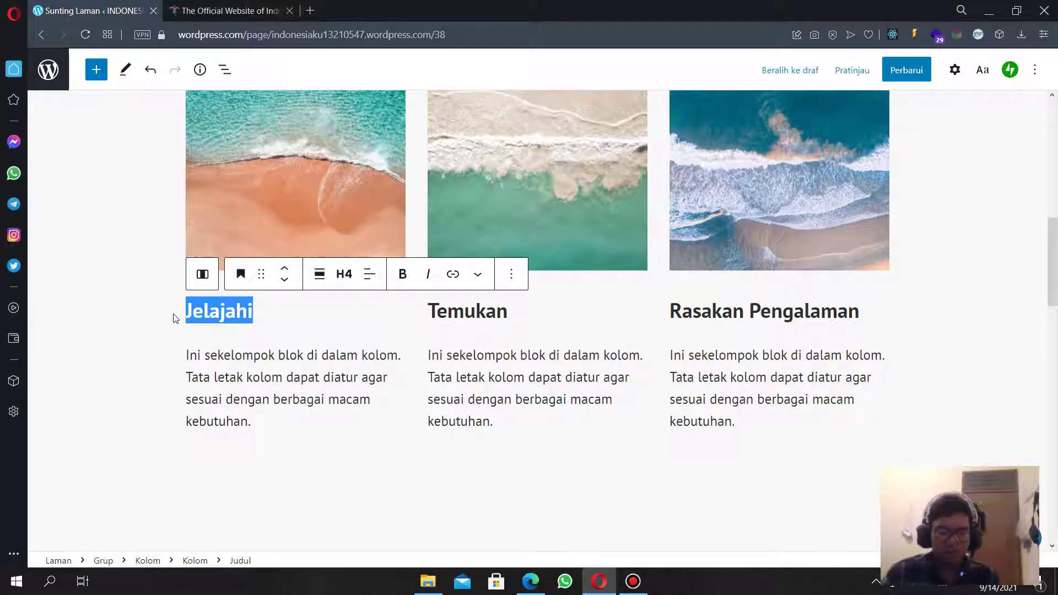
type("Pulau")
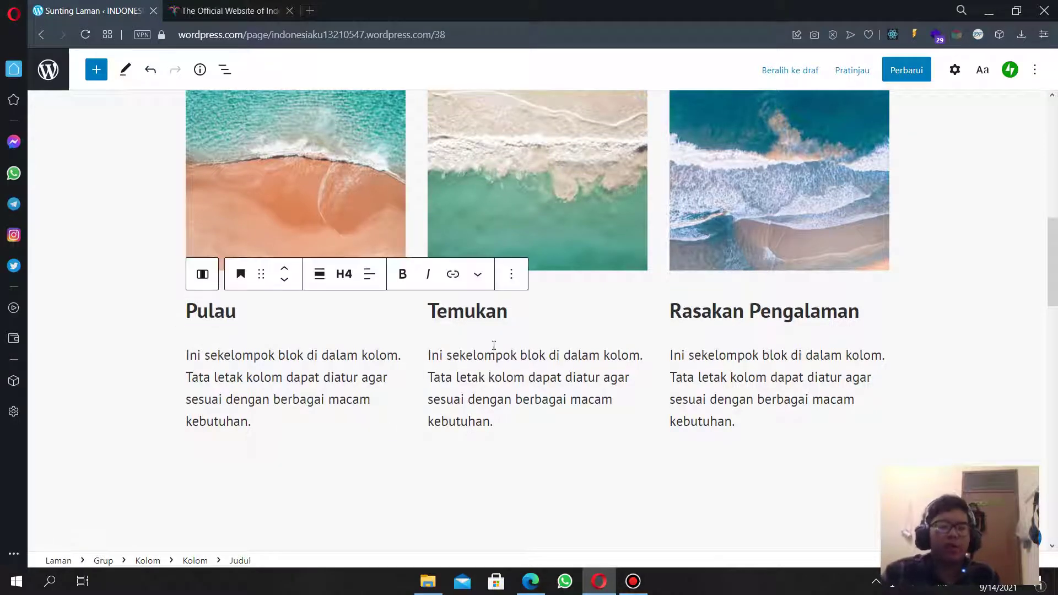
left_click(458, 312)
double_click(460, 314)
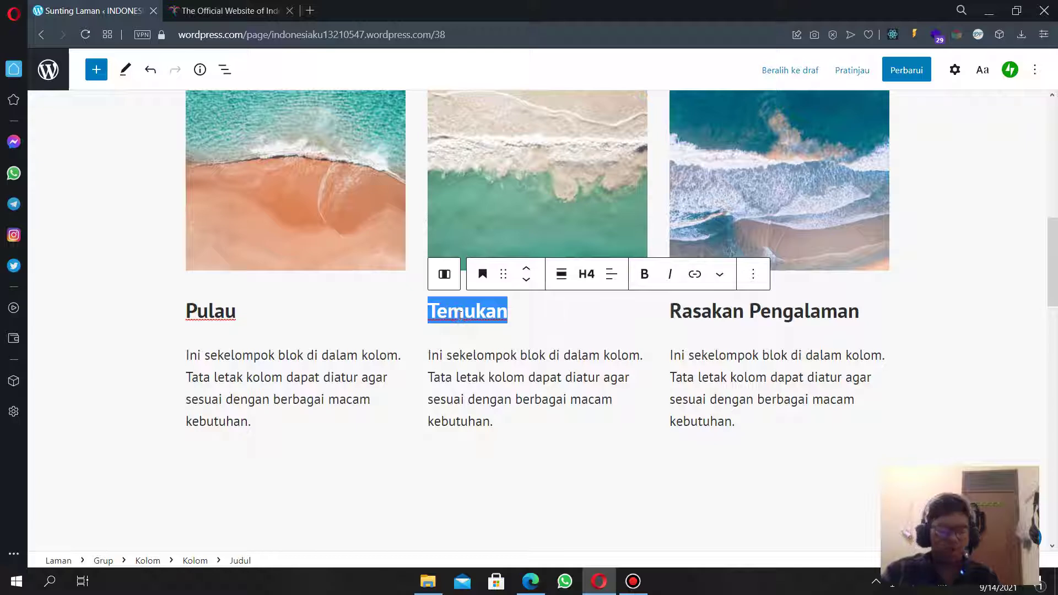
type("M")
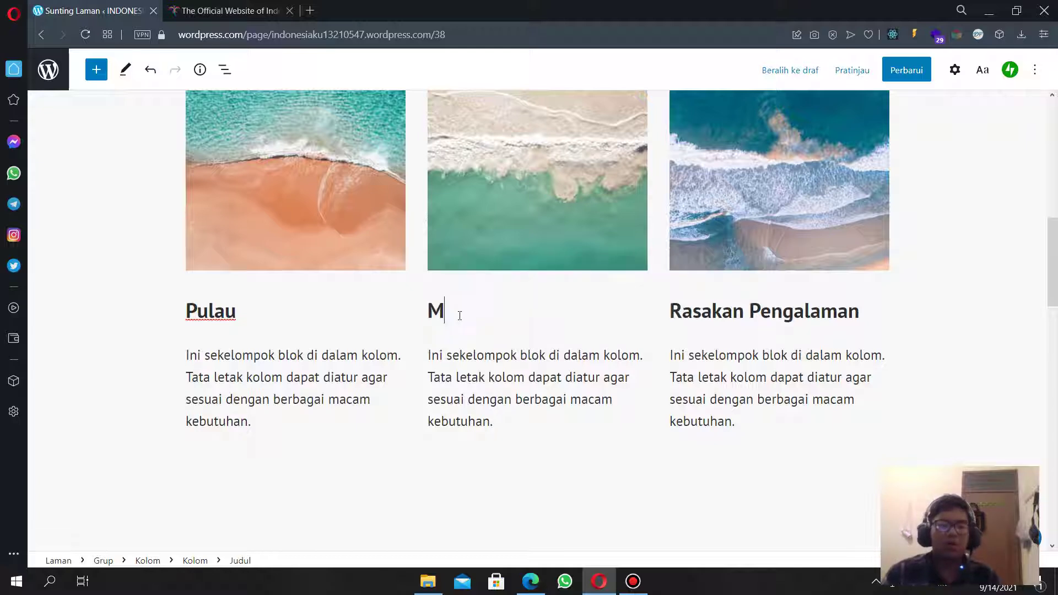
key("BackSpace")
type("Budaya")
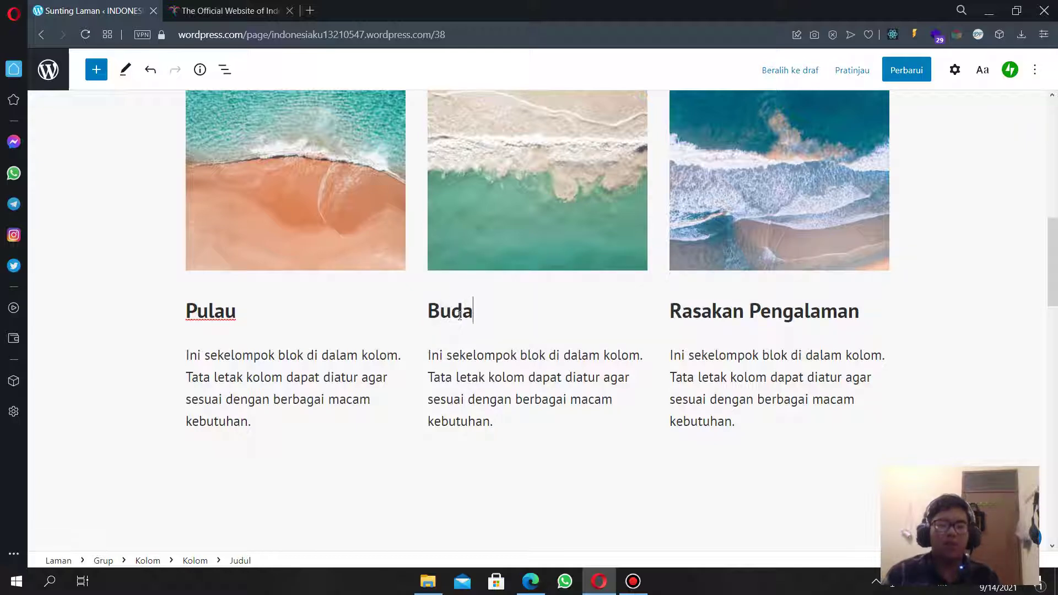
Rename the third column heading from 'Rasakan Pengalaman' to 'Makanan'.
left_click(705, 313)
triple_click(705, 313)
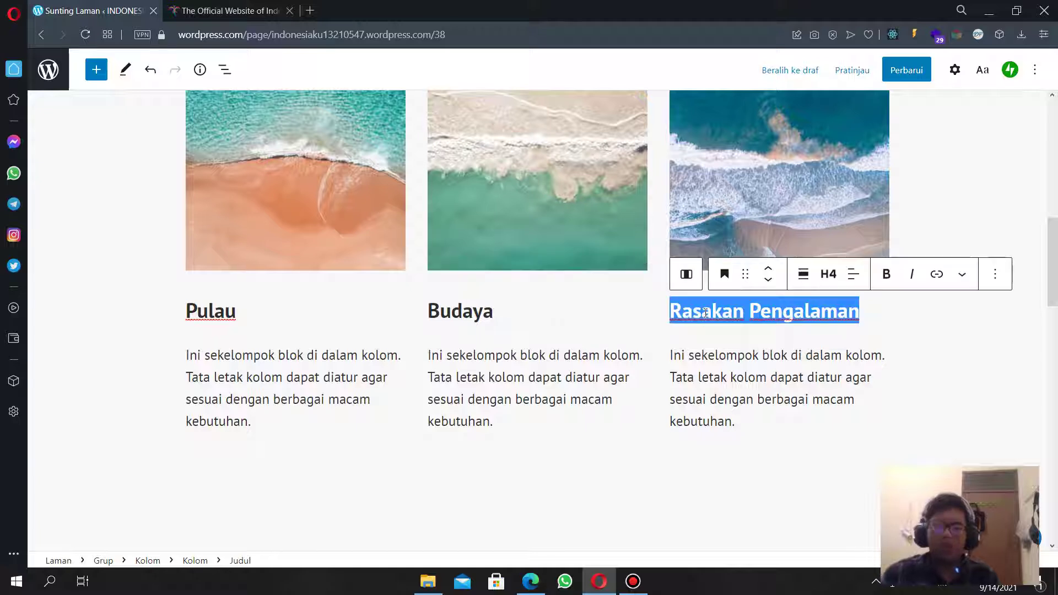
type("Mak")
key("BackSpace")
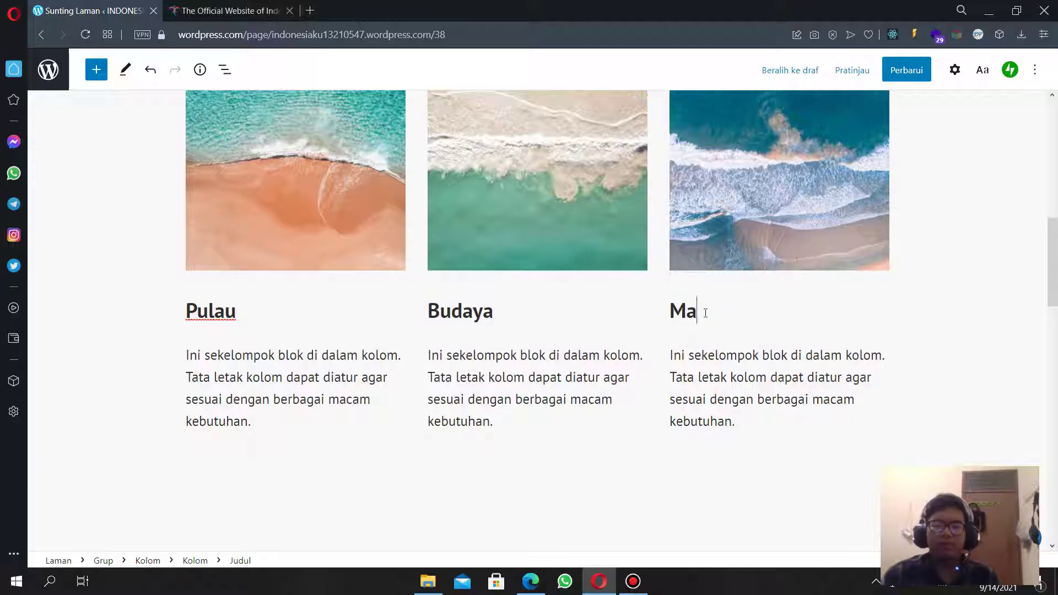
type("kanan")
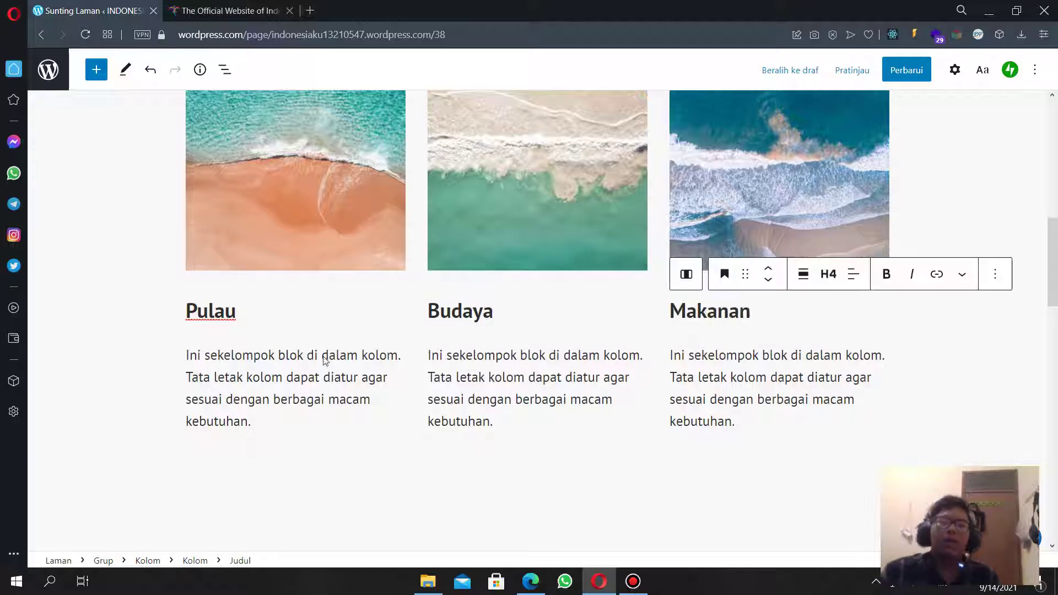
Rewrite the Pulau paragraph as 'Indonesia memiliki ribuan pulau yang terbentang, pulau di Indonesia memiliki keindahan ...'.
left_click_drag(274, 419, 168, 362)
scroll(167, 363, "up", 1)
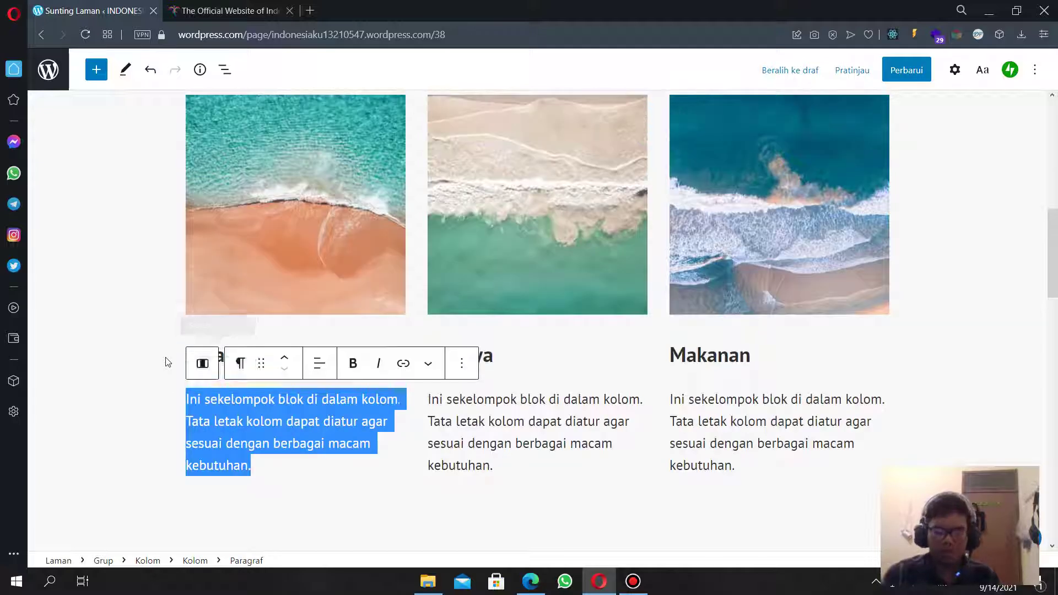
type("Pulau indone")
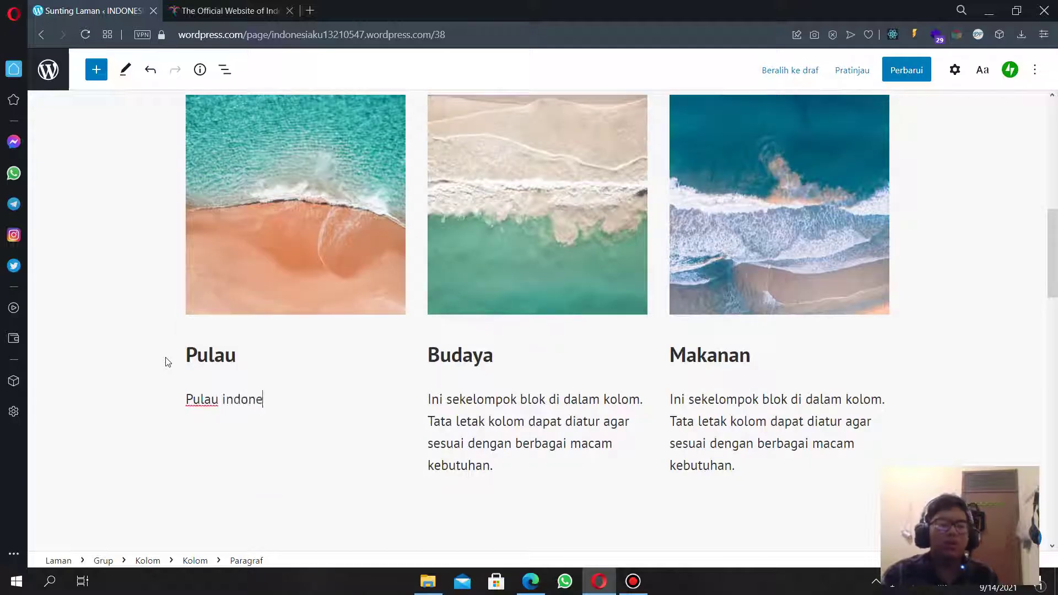
type("sia terben")
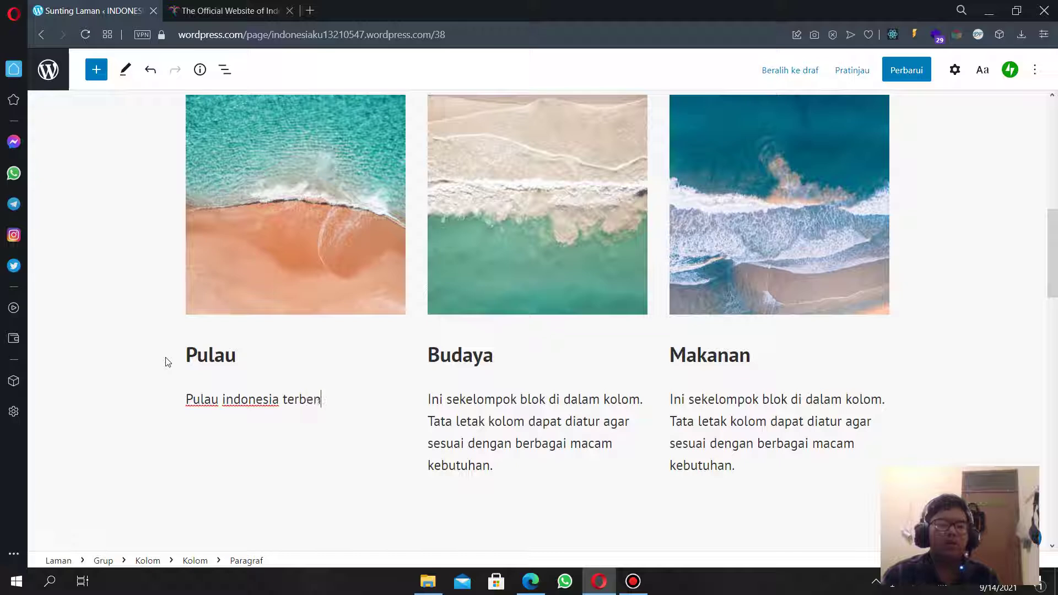
type("tang sa")
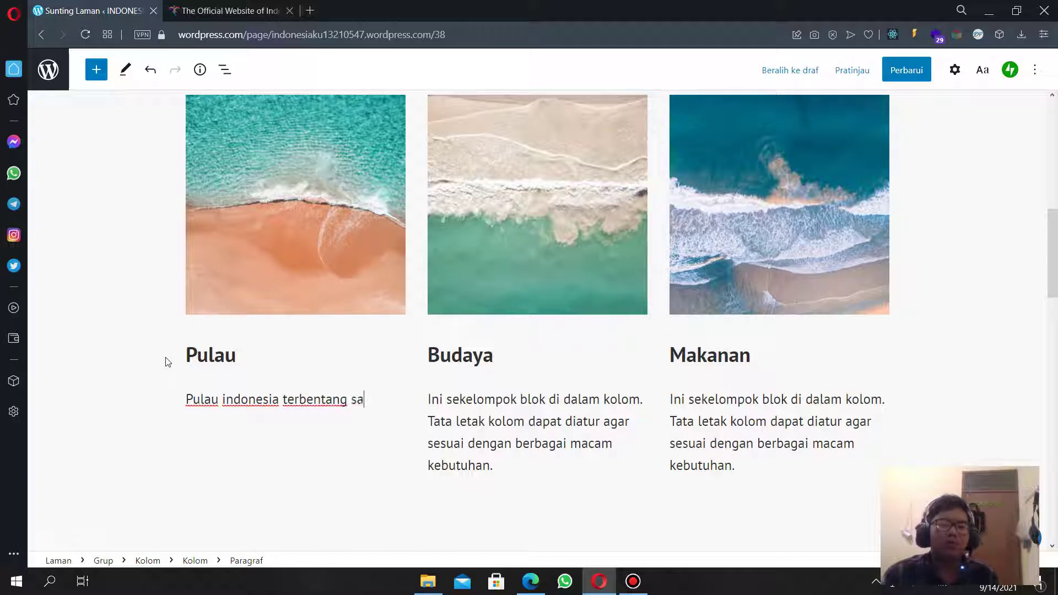
type("s")
key("BackSpace")
key("BackSpace")
key("BackSpace")
key("BackSpace")
key("BackSpace")
key("BackSpace")
key("BackSpace")
key("BackSpace")
key("BackSpace")
key("BackSpace")
key("BackSpace")
key("BackSpace")
key("BackSpace")
key("BackSpace")
key("BackSpace")
key("BackSpace")
key("BackSpace")
key("BackSpace")
key("BackSpace")
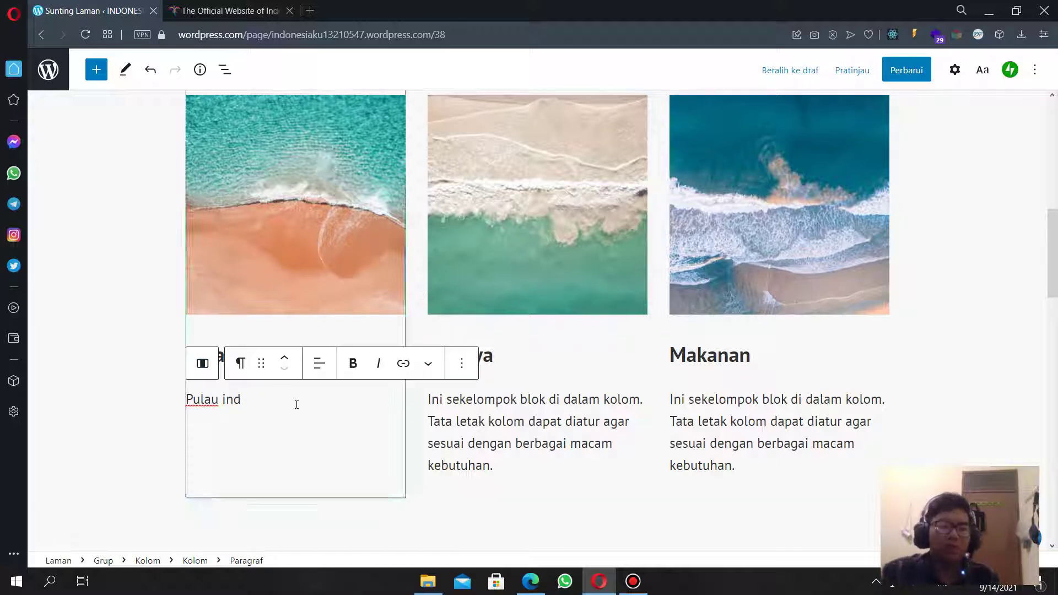
triple_click(296, 404)
type("Indo")
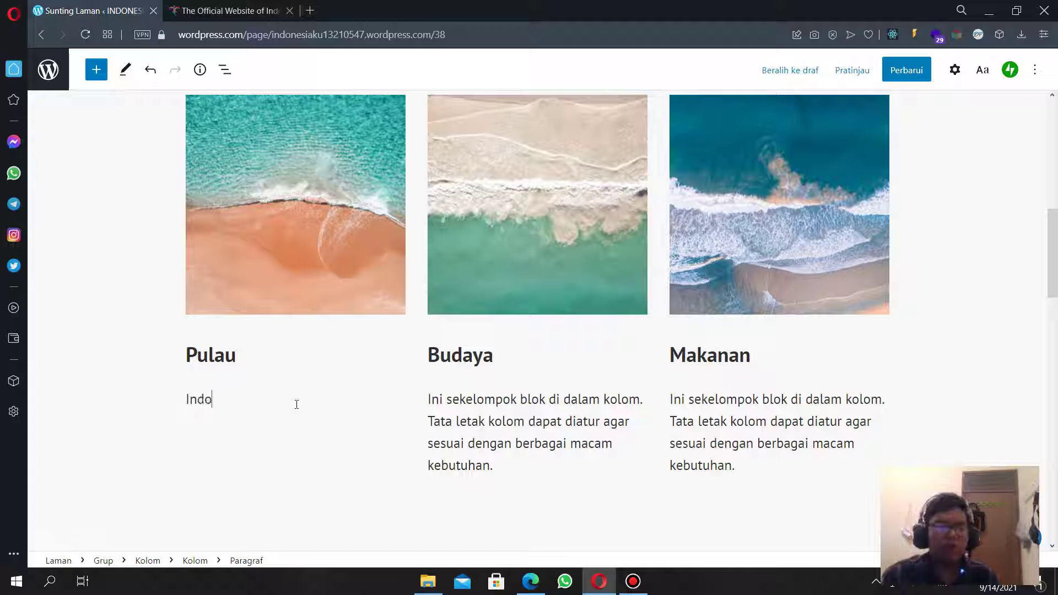
type("nb")
type("esia mem")
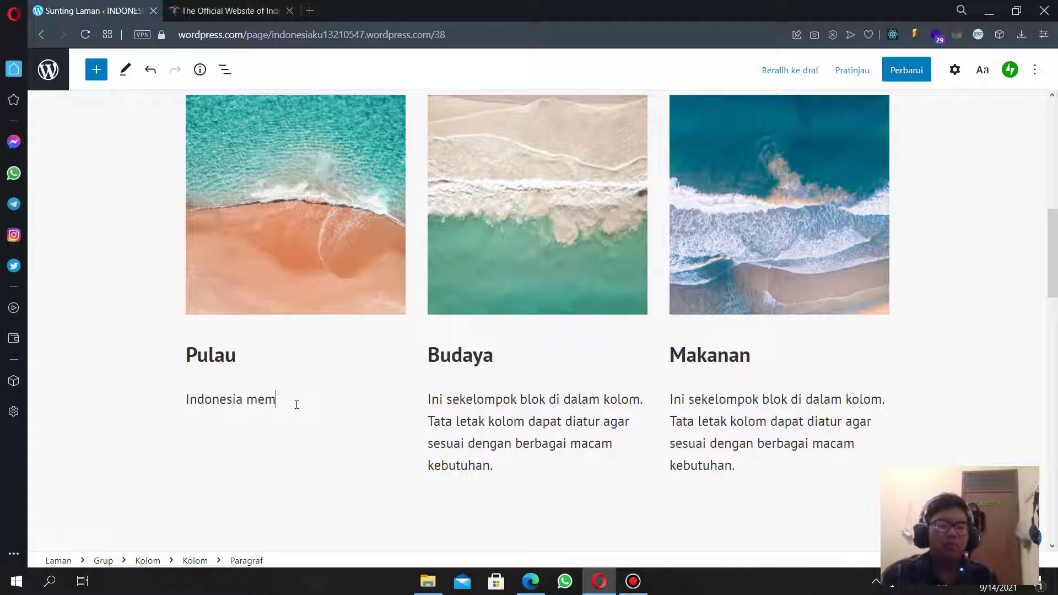
type("iliki ribuan ")
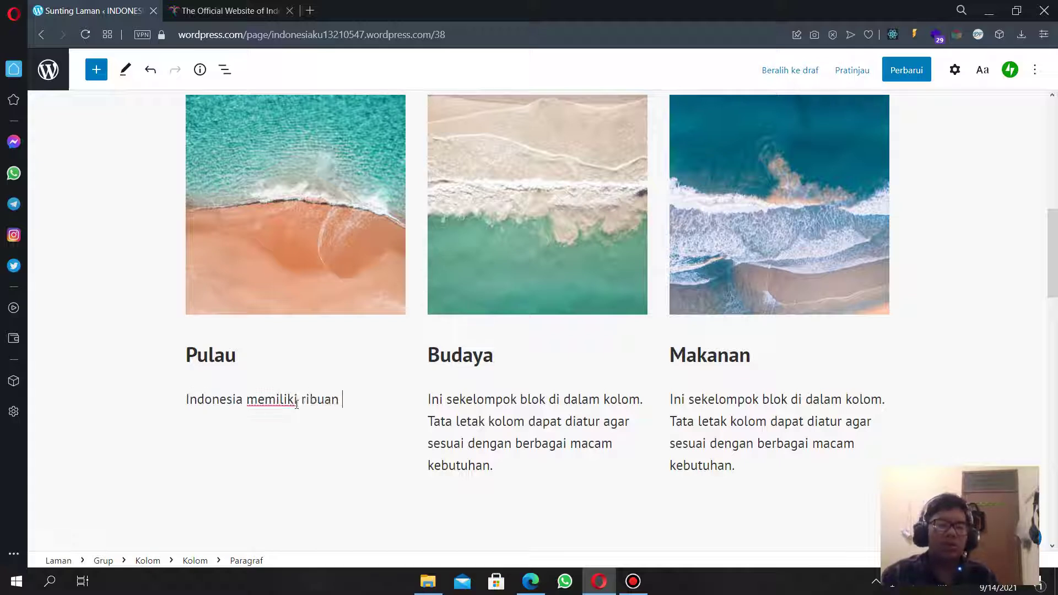
type("pulan")
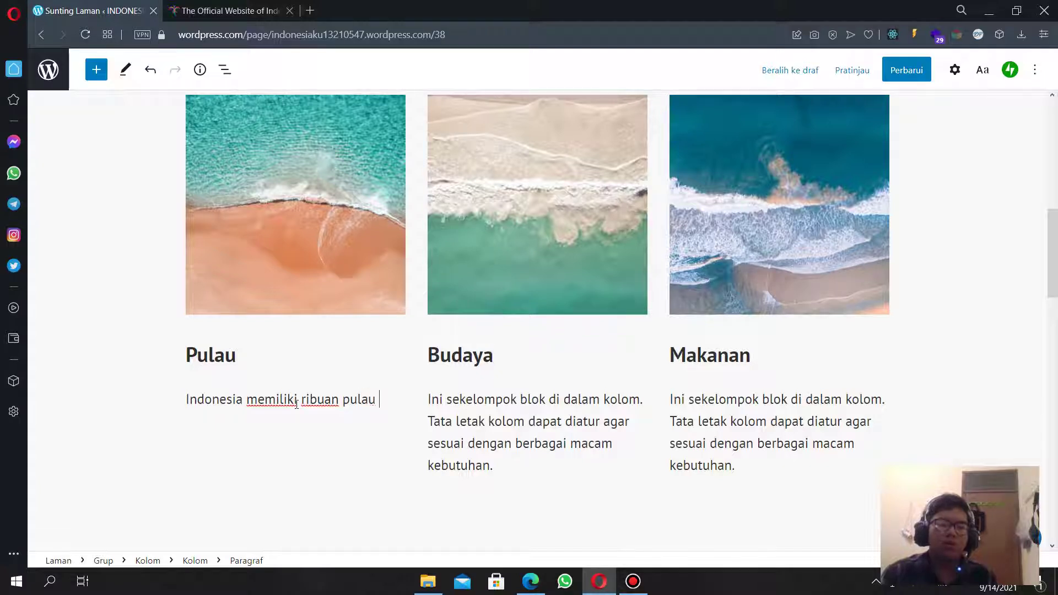
type(" yang terbenta")
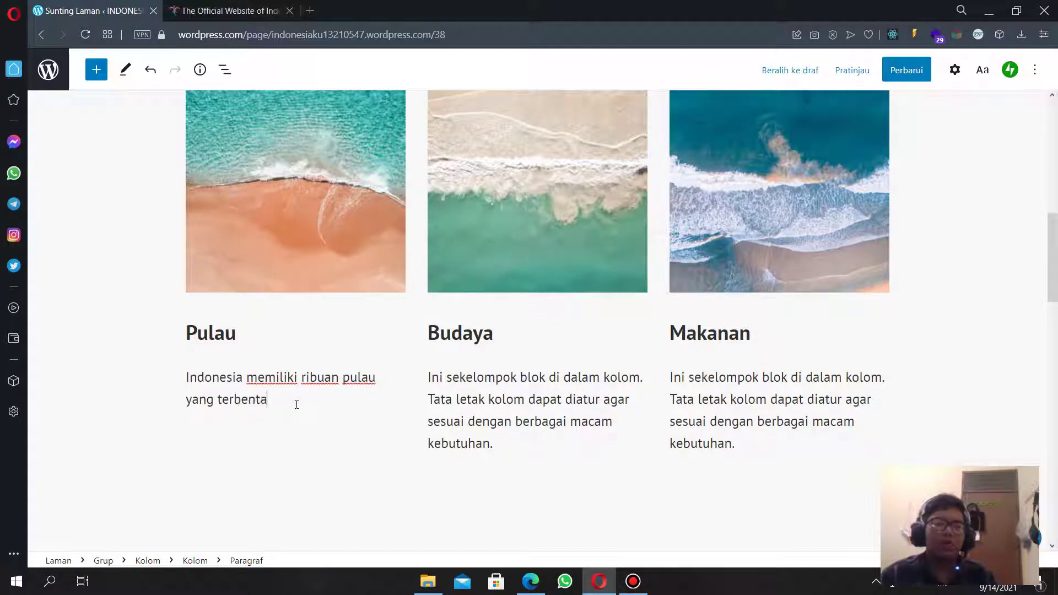
type("ng, pu")
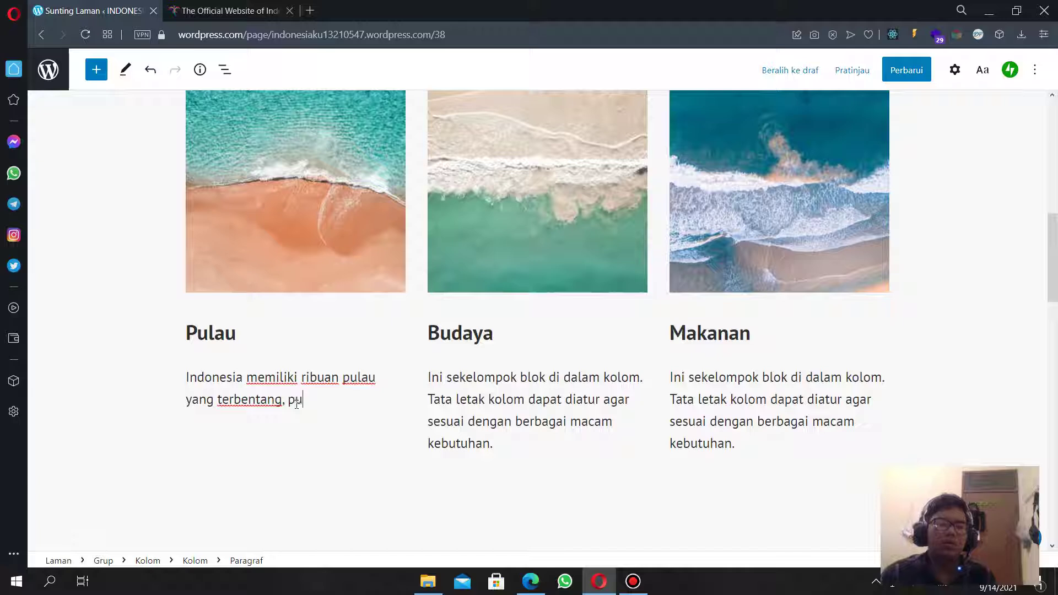
type("lau di Indo")
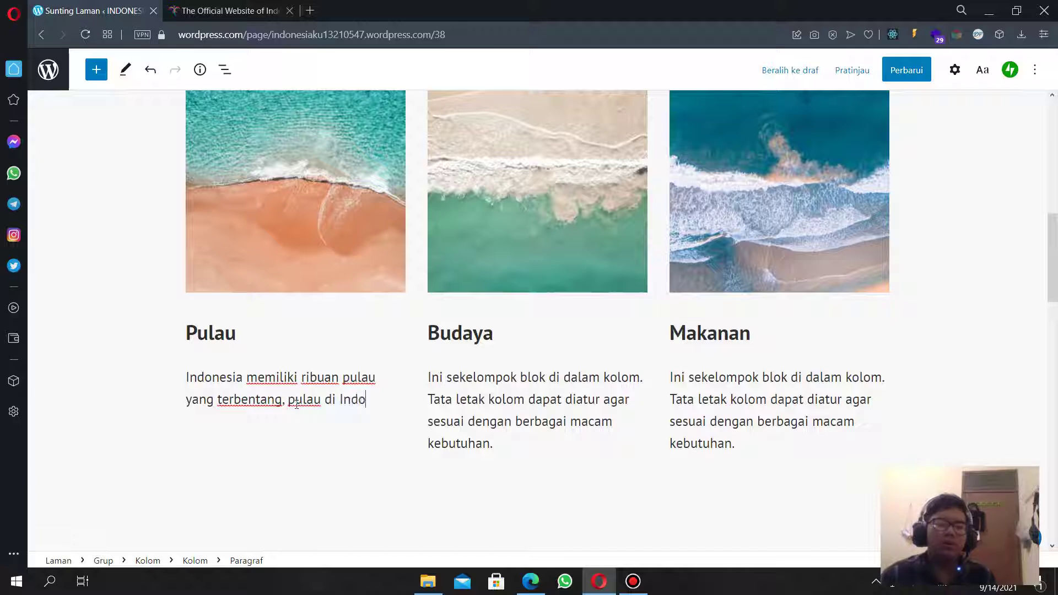
type("nesia memilik")
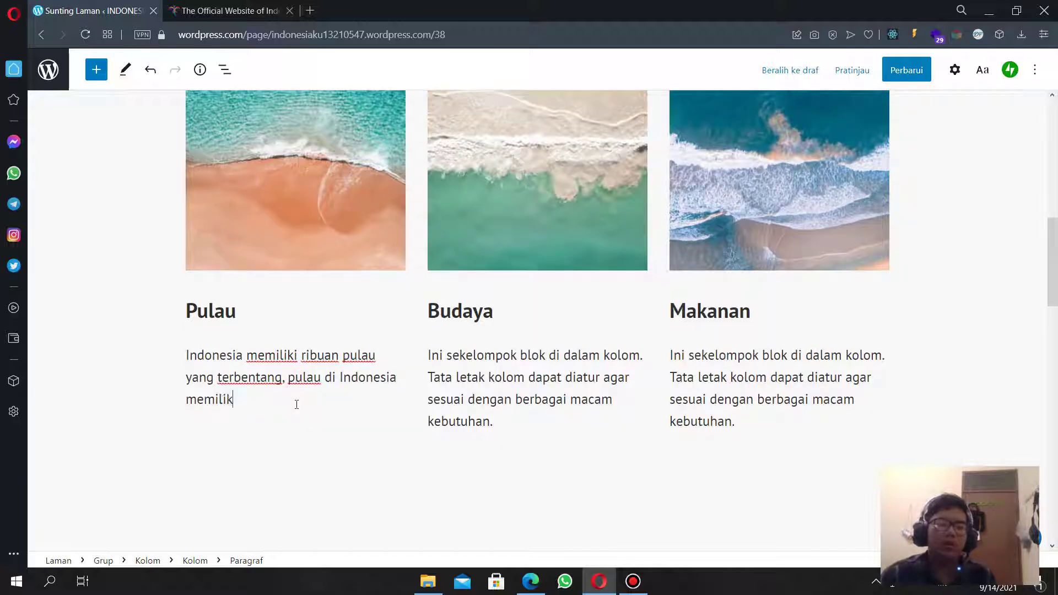
type("i keindaha")
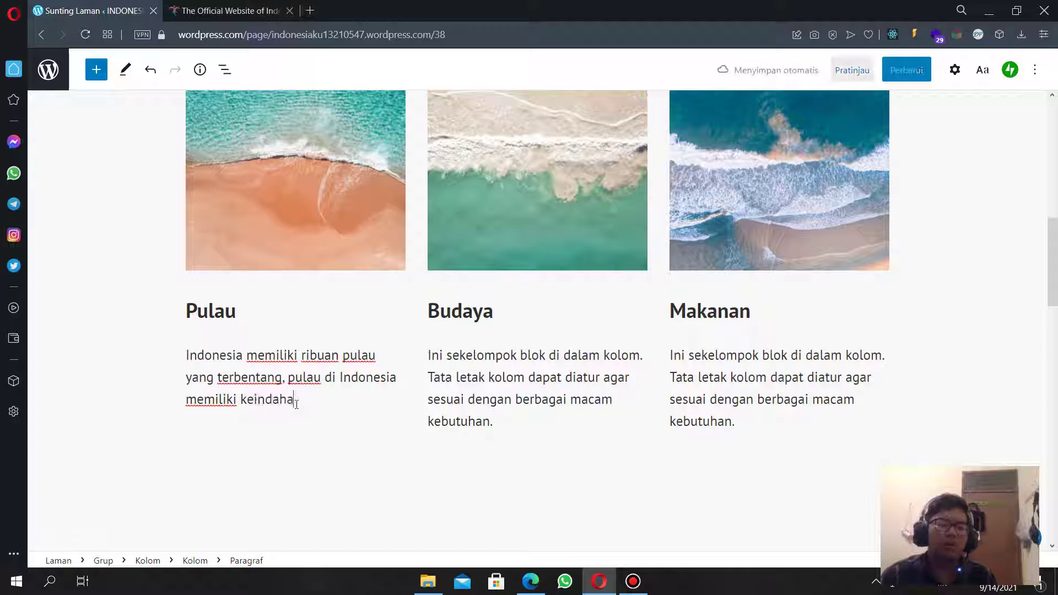
type("n ...")
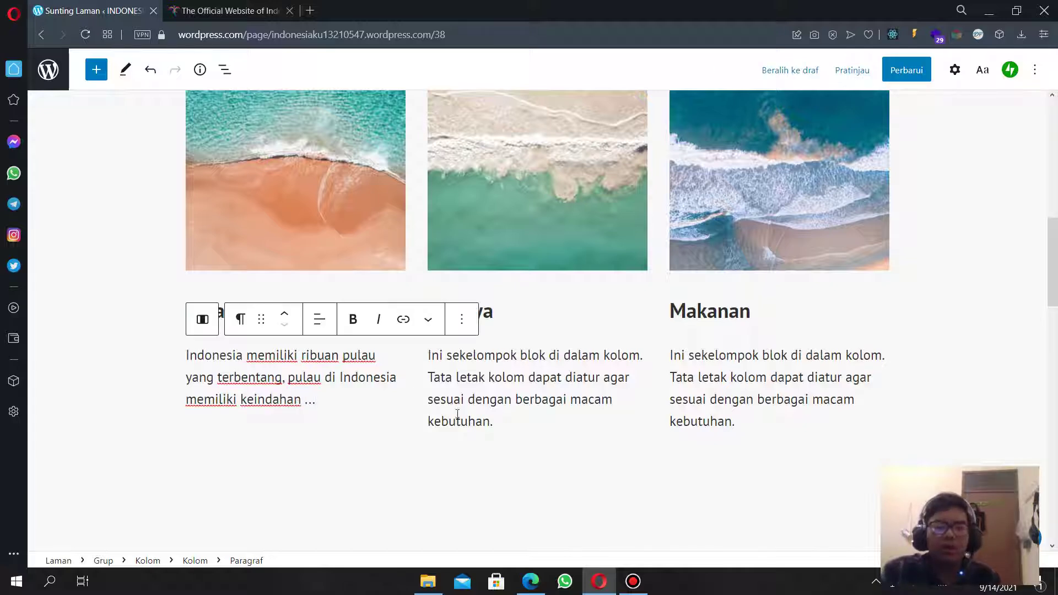
left_click_drag(531, 418, 428, 356)
Replace the Budaya paragraph with 'Keberagaman etnis di Indonesia sangat banyak, hal tersebut mempengaruhi budaya ..'.
left_click(461, 377)
key("ctrl+a")
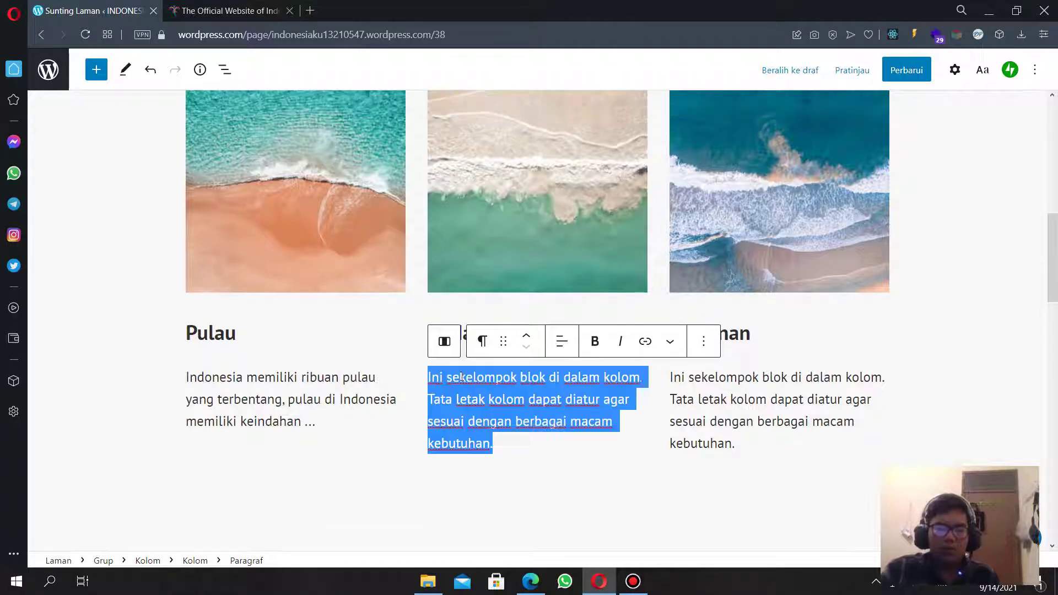
type("Keberag")
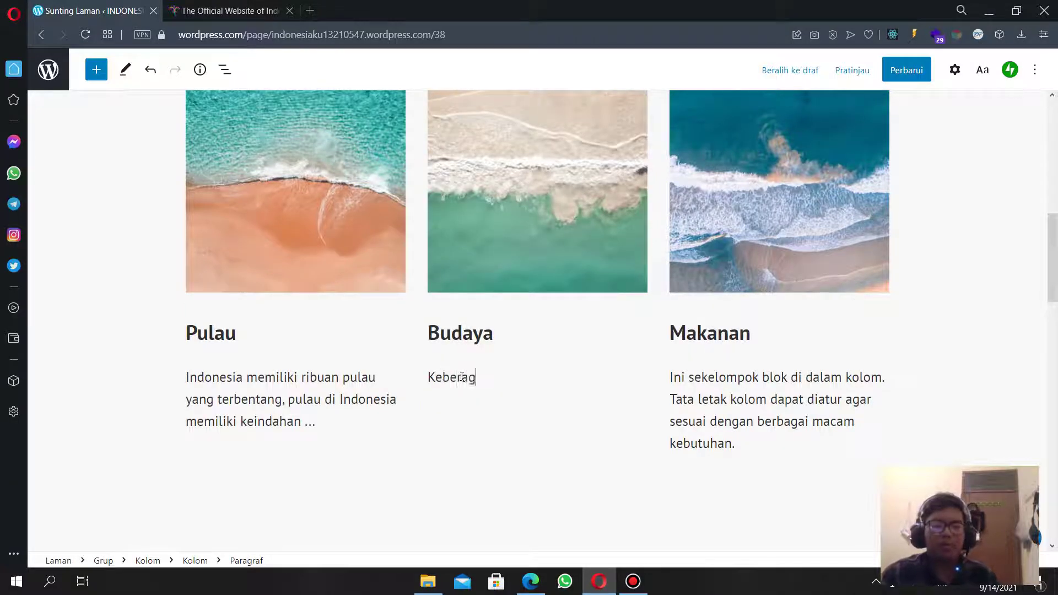
type("aman etnis di Ind")
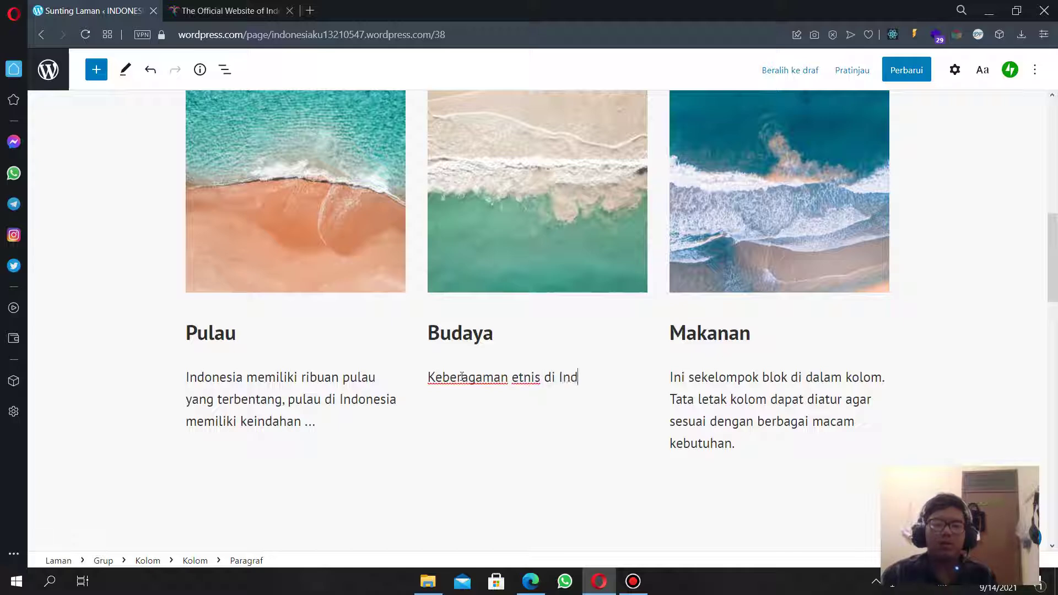
type("onesia sangan")
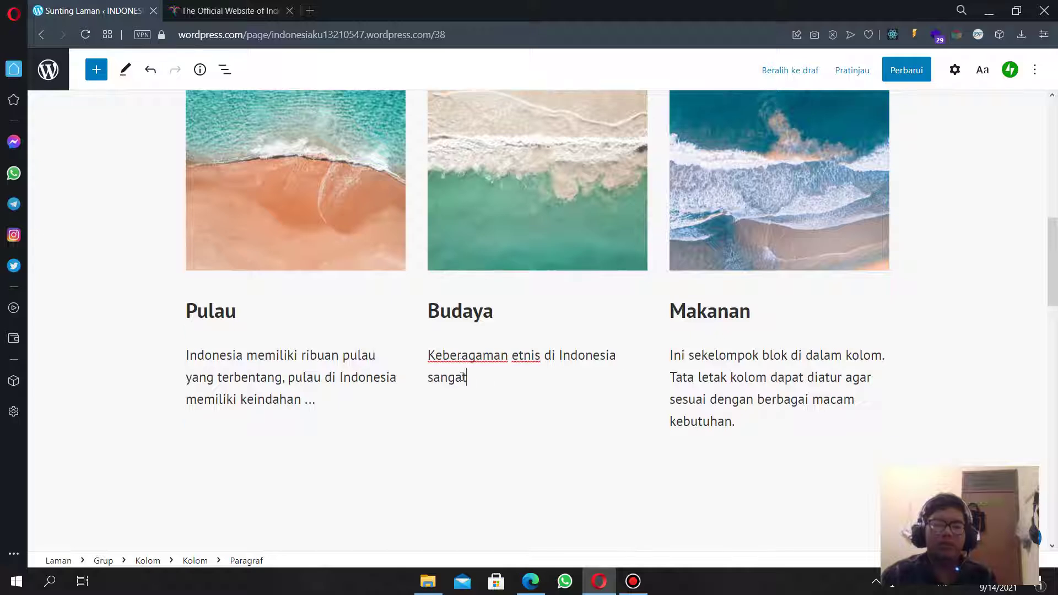
type("an")
key("BackSpace")
key("BackSpace")
type("banyak,")
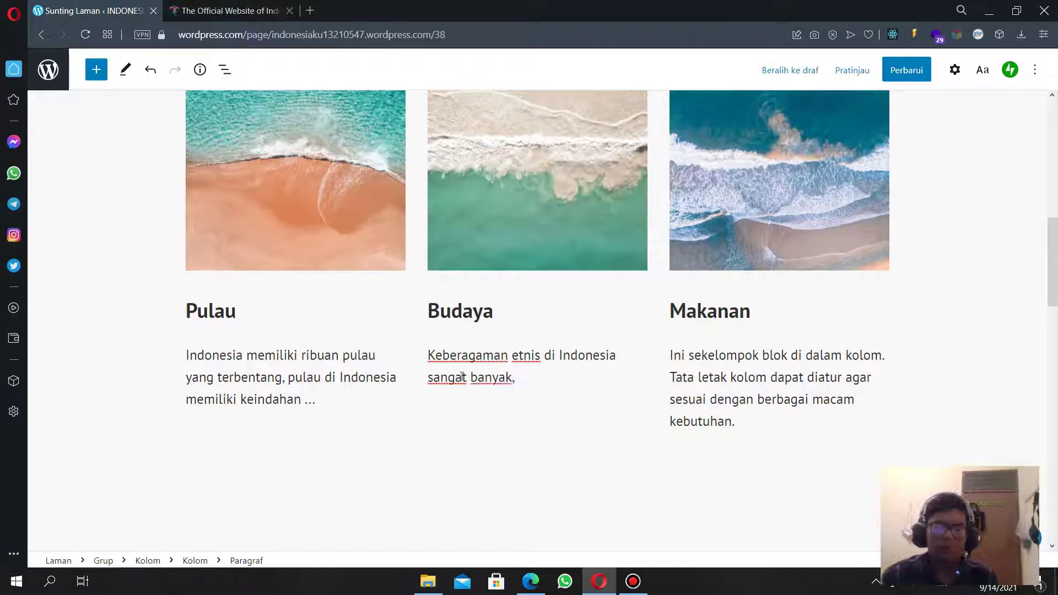
type("m,")
key("BackSpace")
key("BackSpace")
key("BackSpace")
type(", hal ")
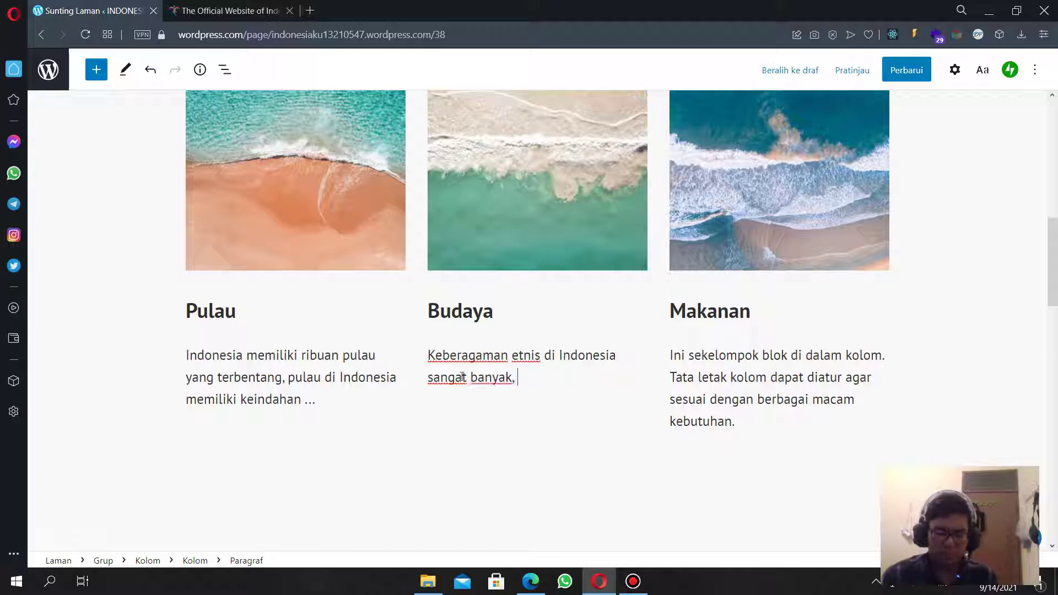
type("tersebut me")
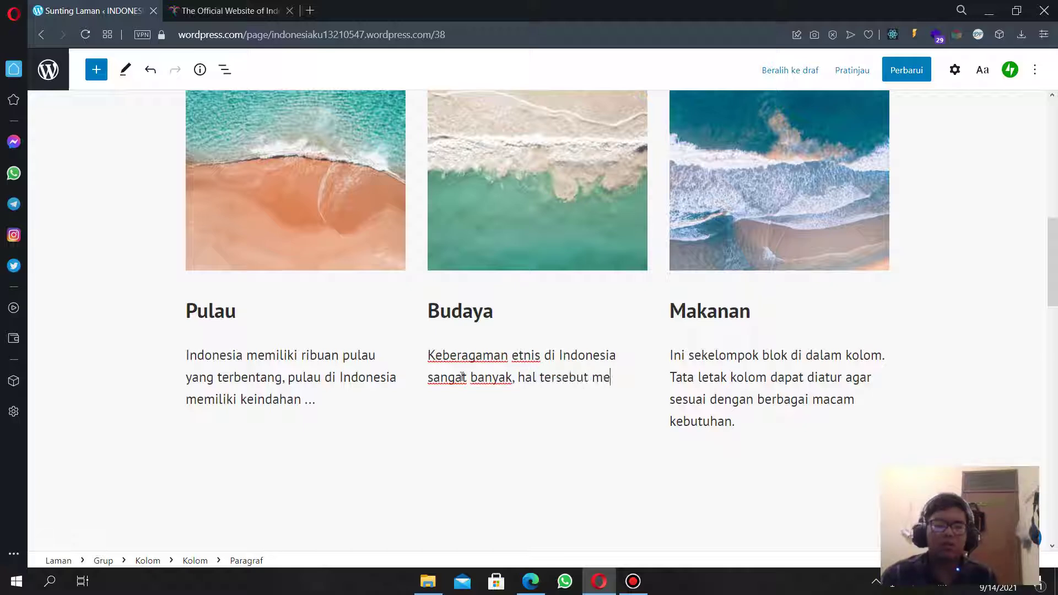
type("mpengaru")
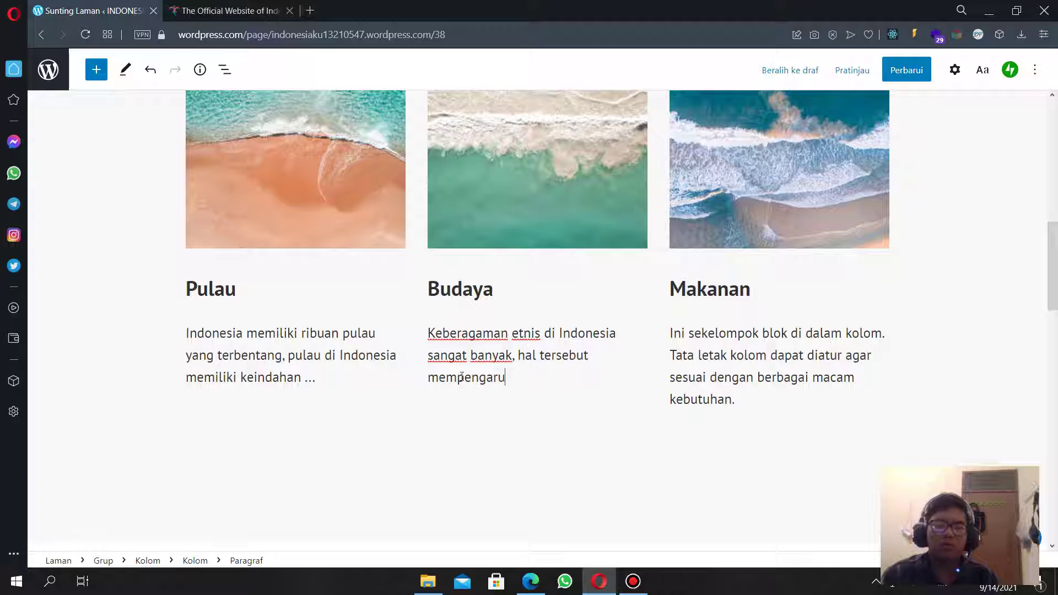
type("hi nb")
type("bud")
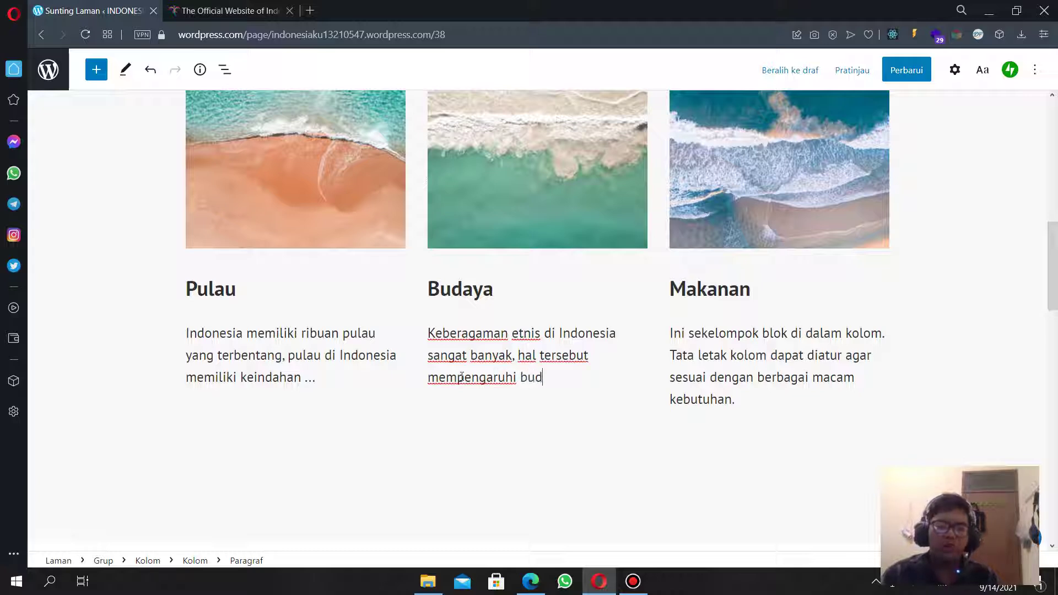
type("aya ...")
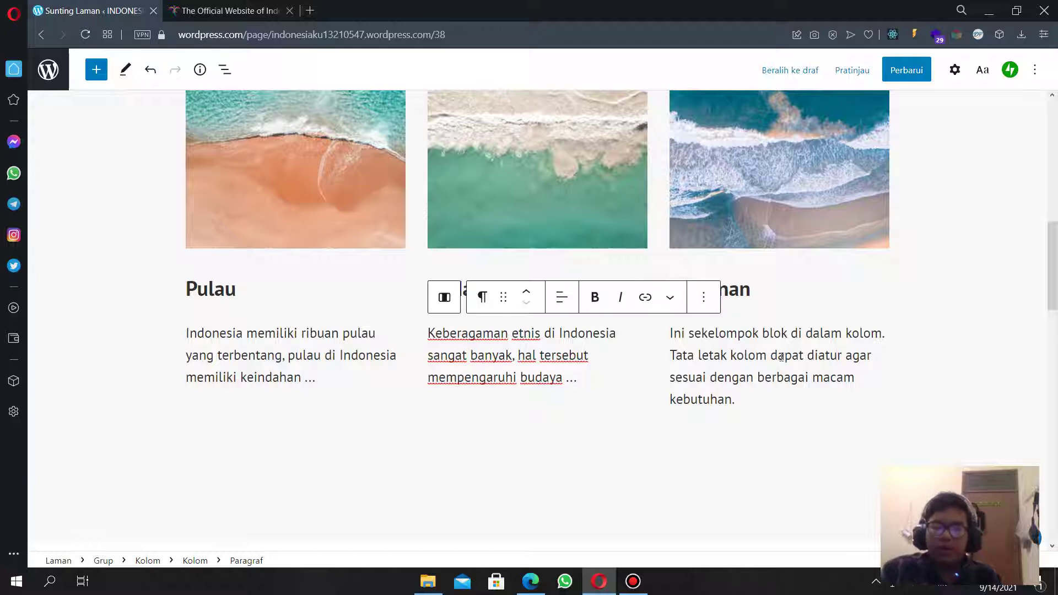
Replace the Makanan placeholder with 'Beribu macam makanan tradisional di Indonesia yang memiliki cita rasa yang tinggi.'.
left_click_drag(741, 396, 672, 334)
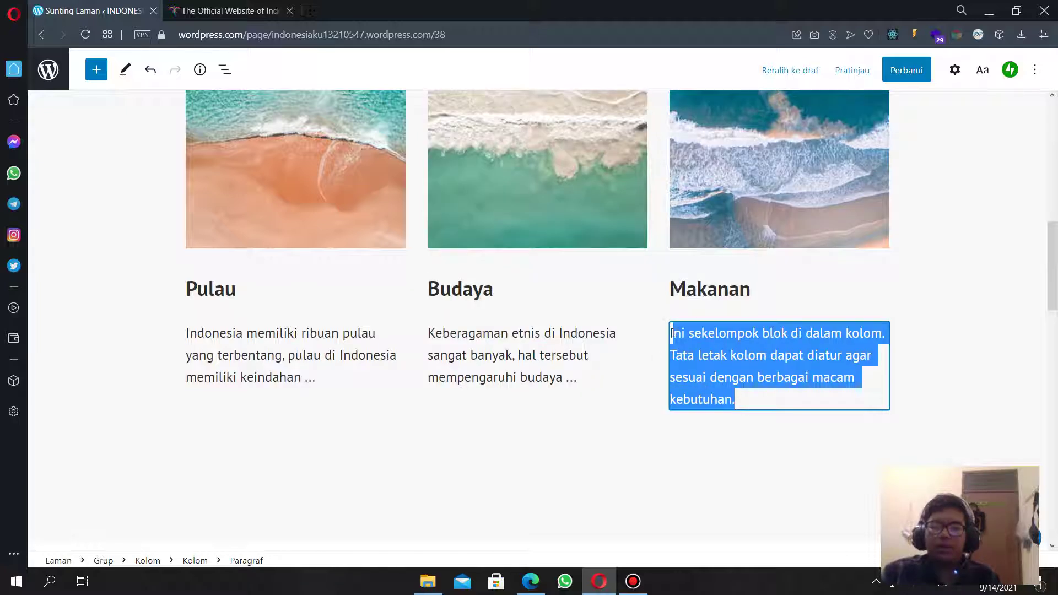
type("B")
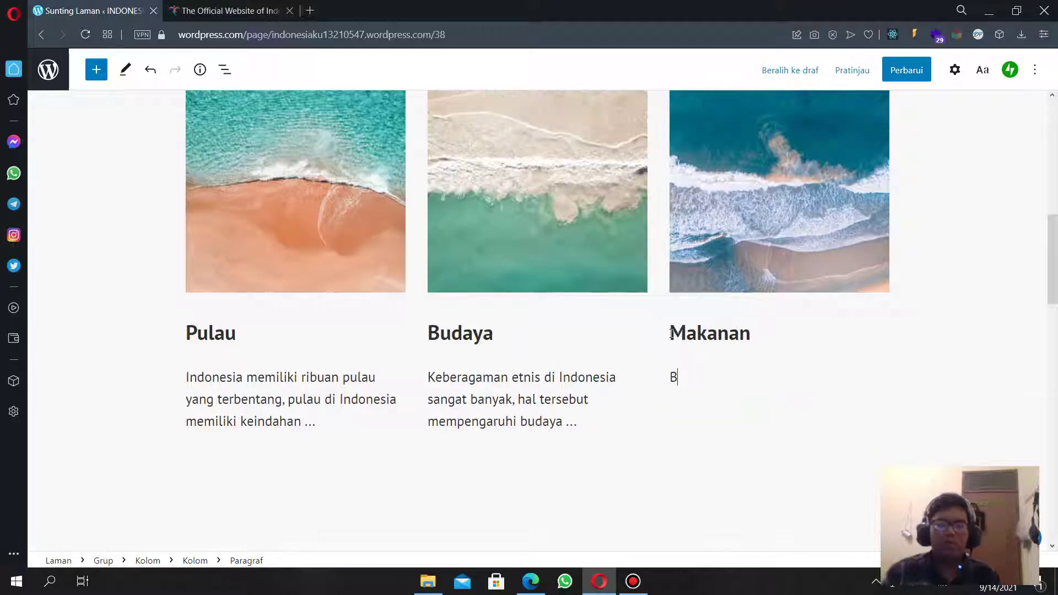
type("eribu macam ")
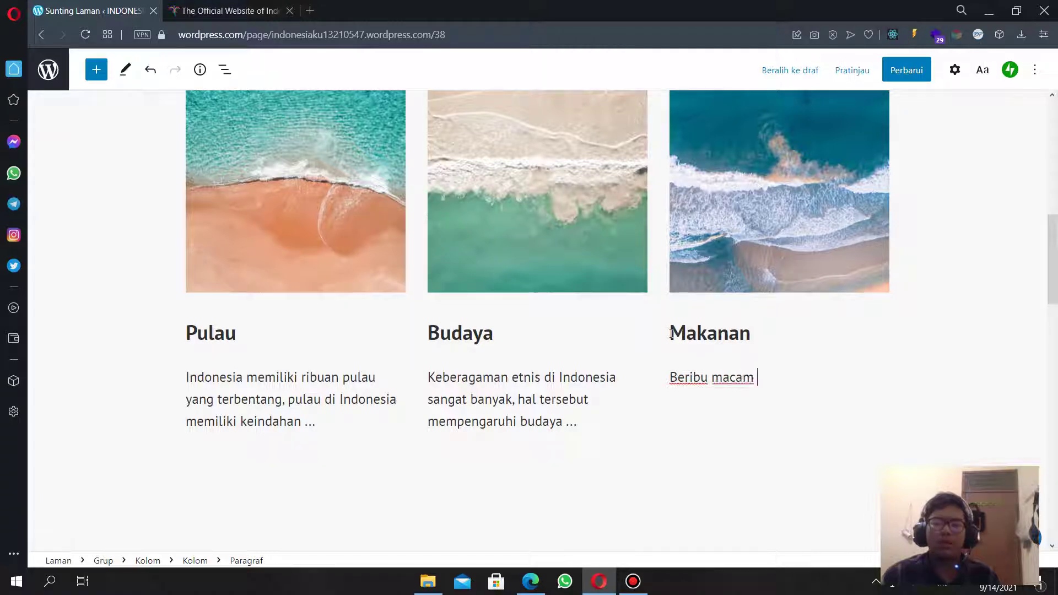
type("makanan tr")
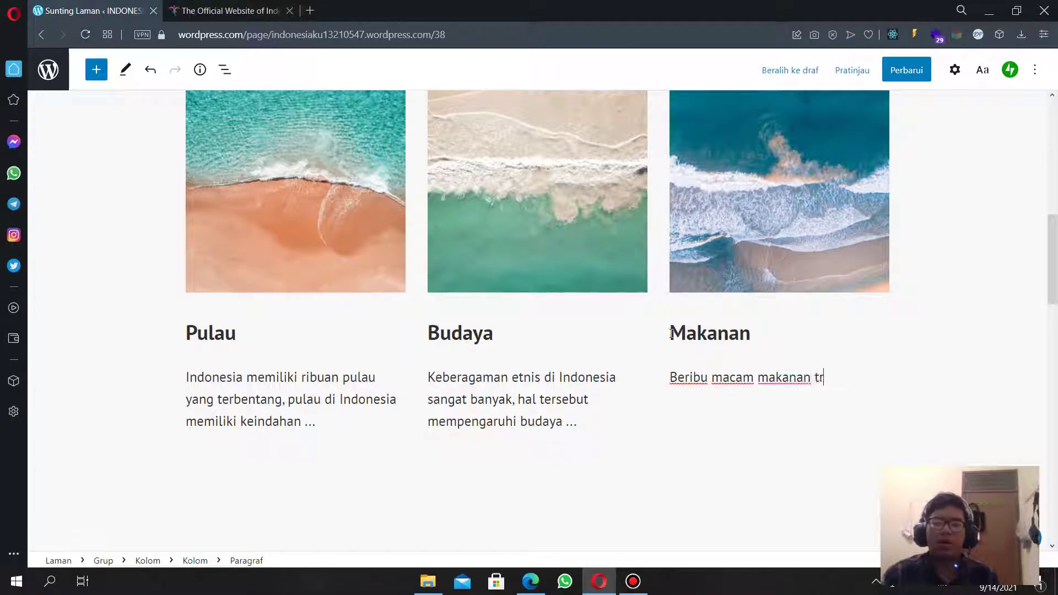
type("adisional di ")
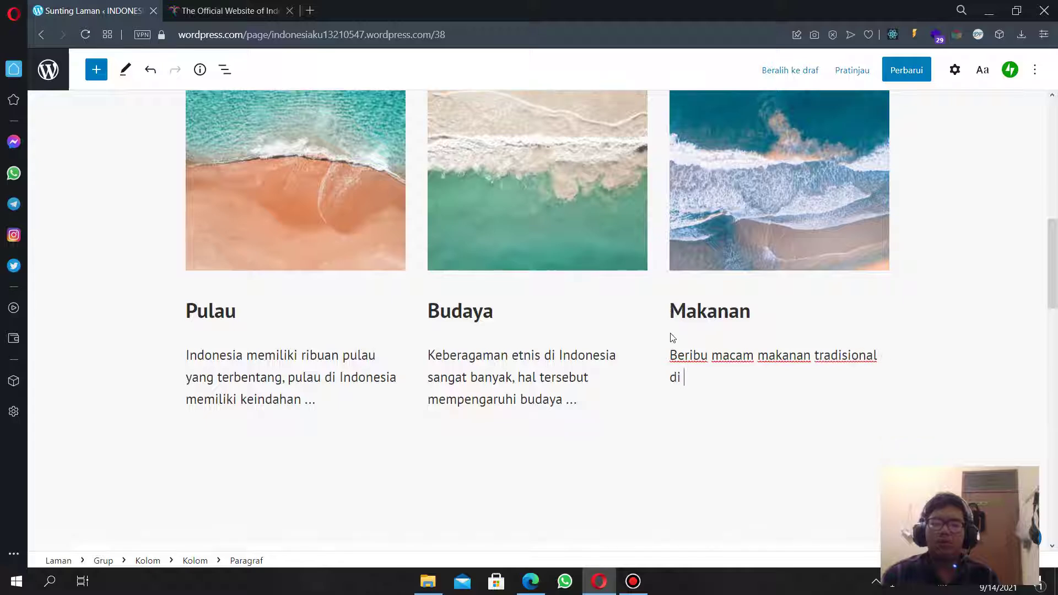
type("Indonesia ")
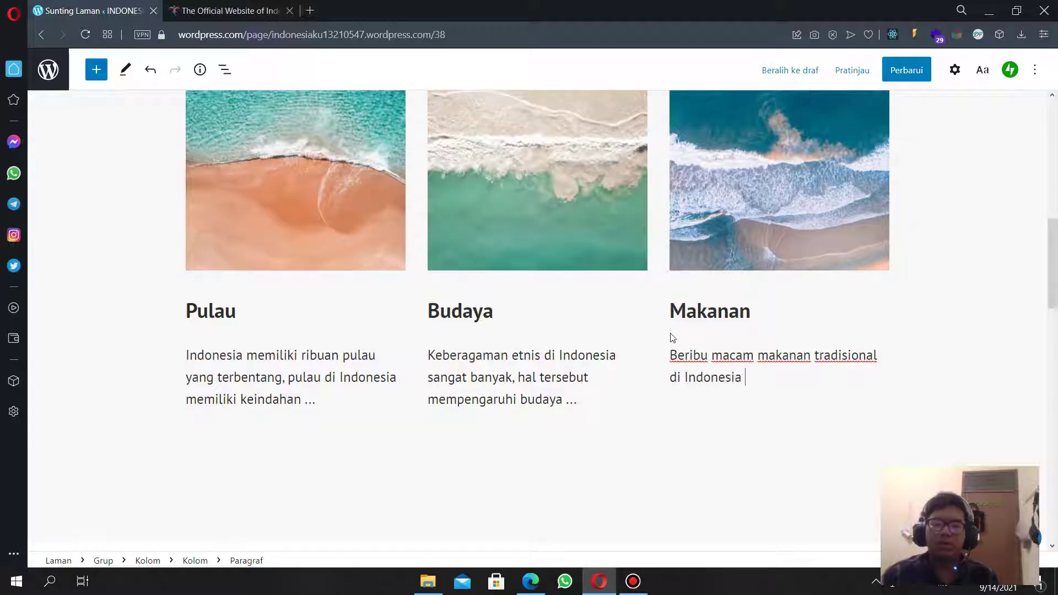
type("yang memiliki")
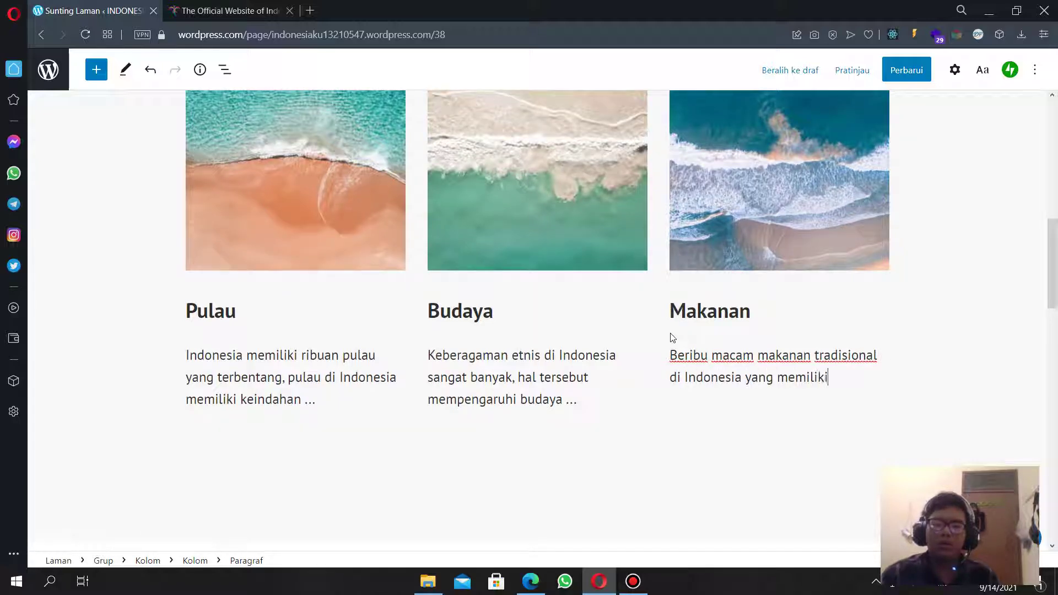
type(" cita rasa ")
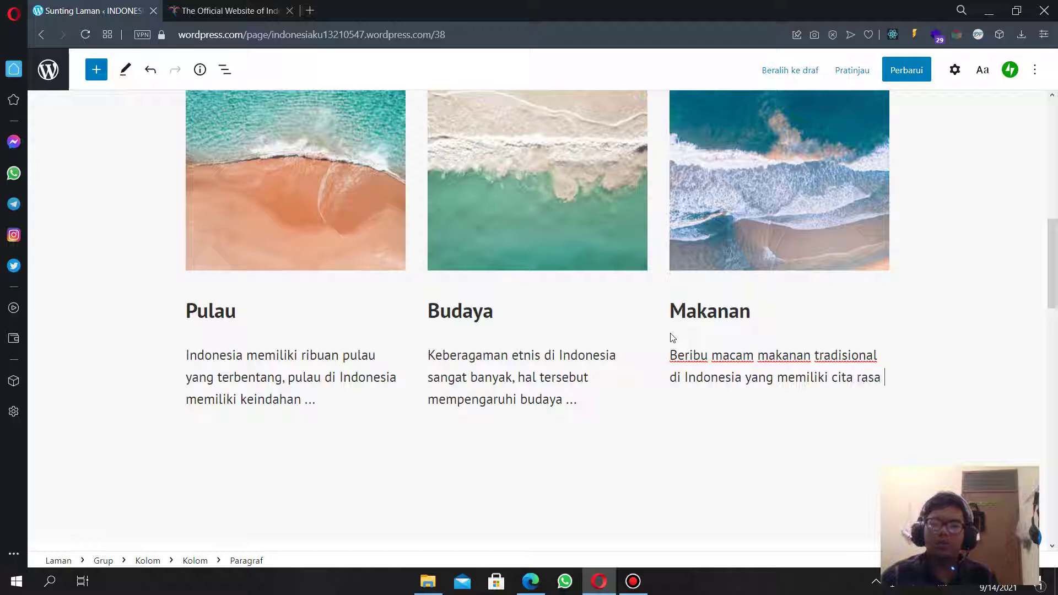
type("yang tingg")
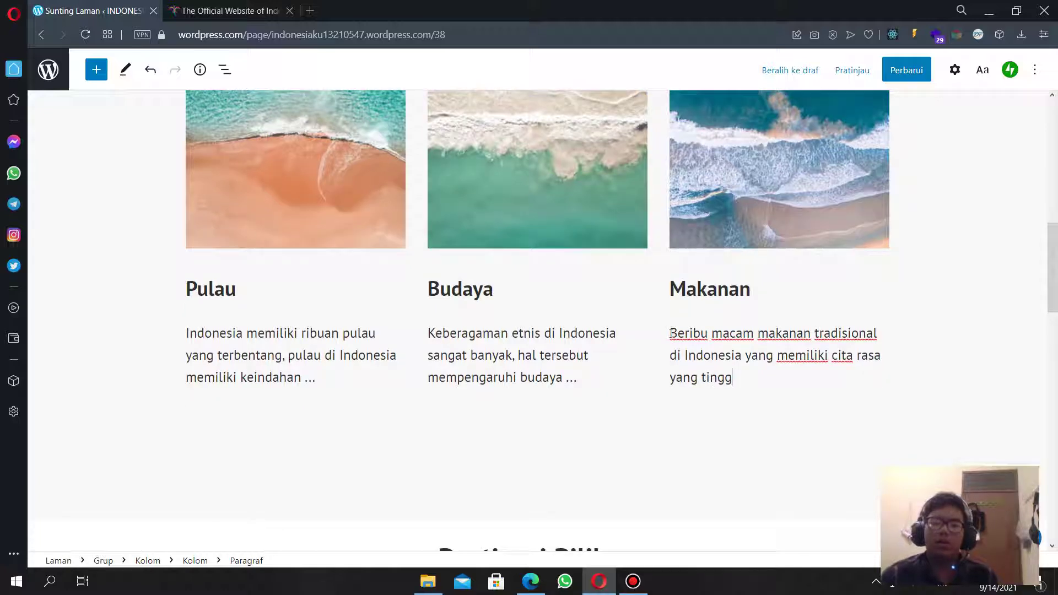
type("i ...")
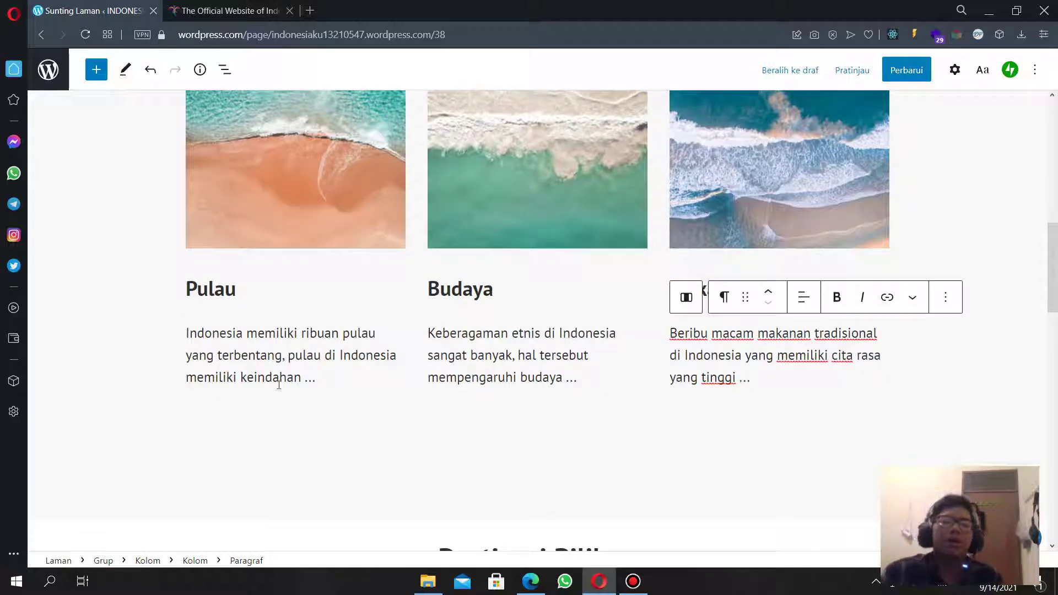
scroll(316, 377, "up", 6)
scroll(316, 377, "down", 7)
scroll(293, 279, "up", 4)
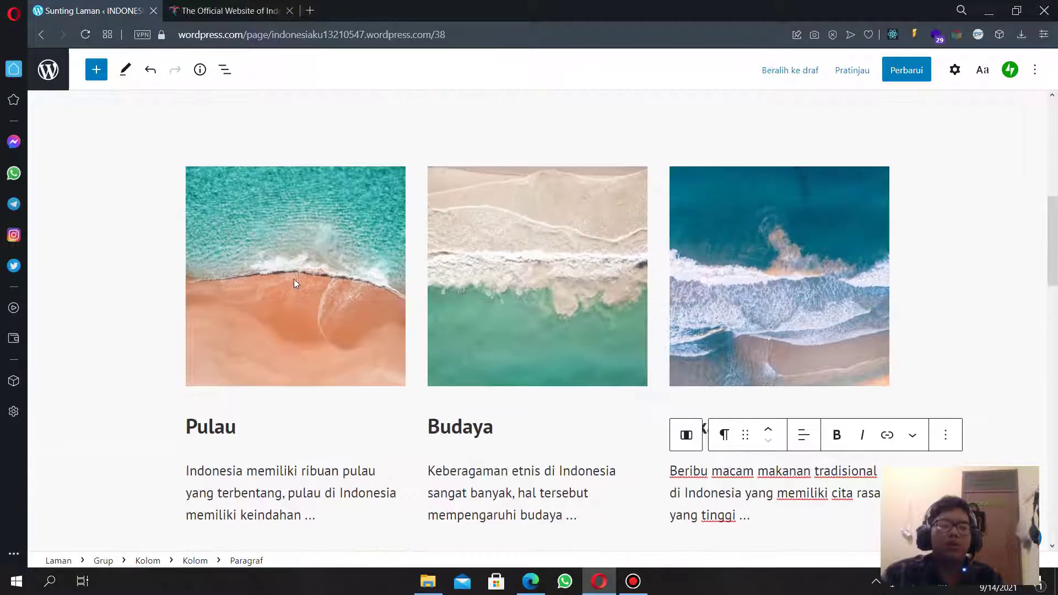
Replace the Pulau column's beach image with the lake temple photo from the media library.
left_click(294, 279)
left_click(461, 145)
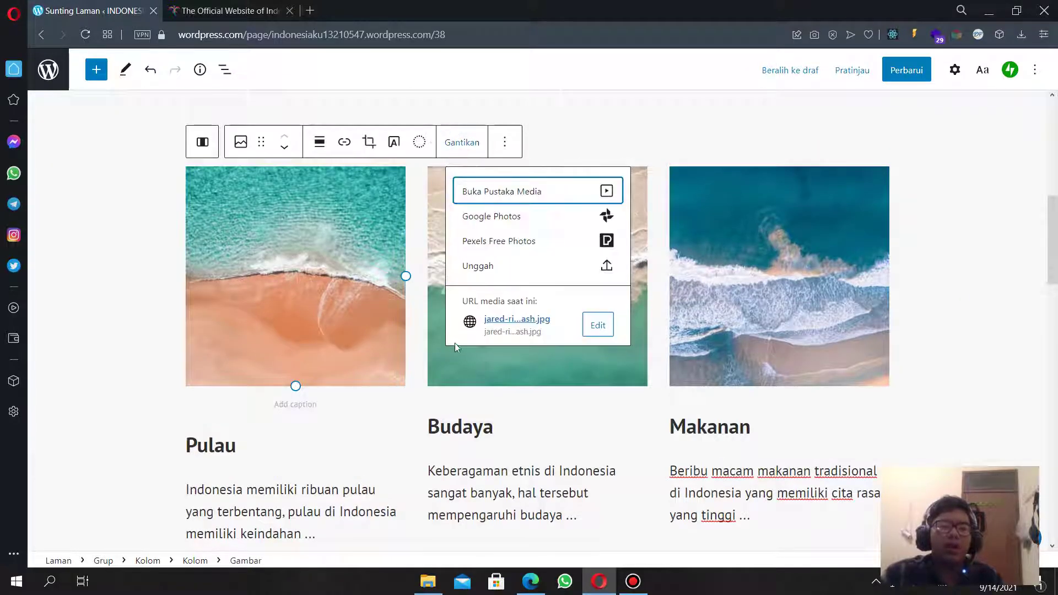
left_click(590, 193)
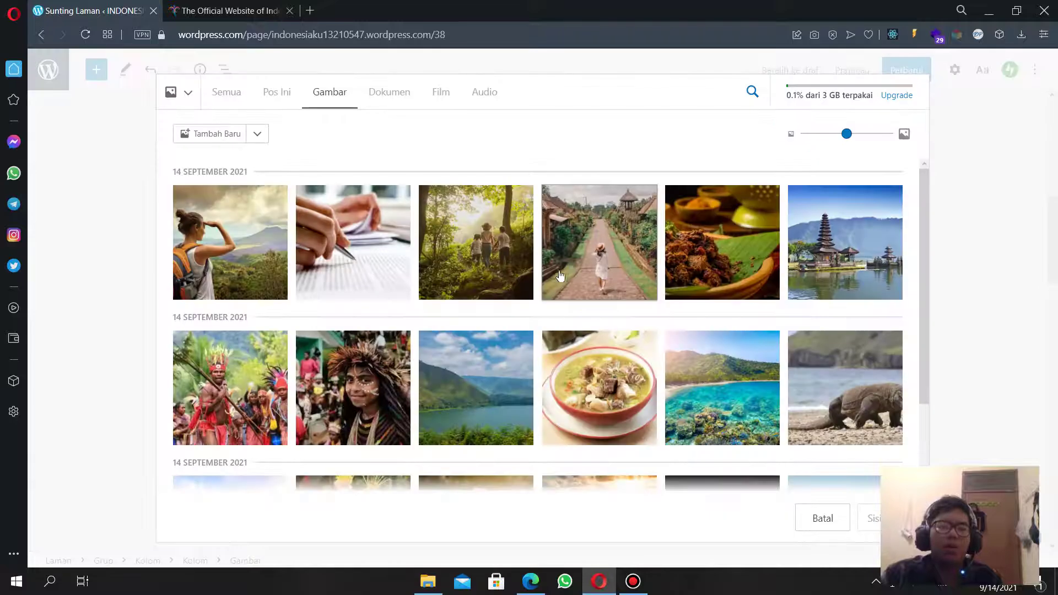
scroll(544, 339, "down", 2)
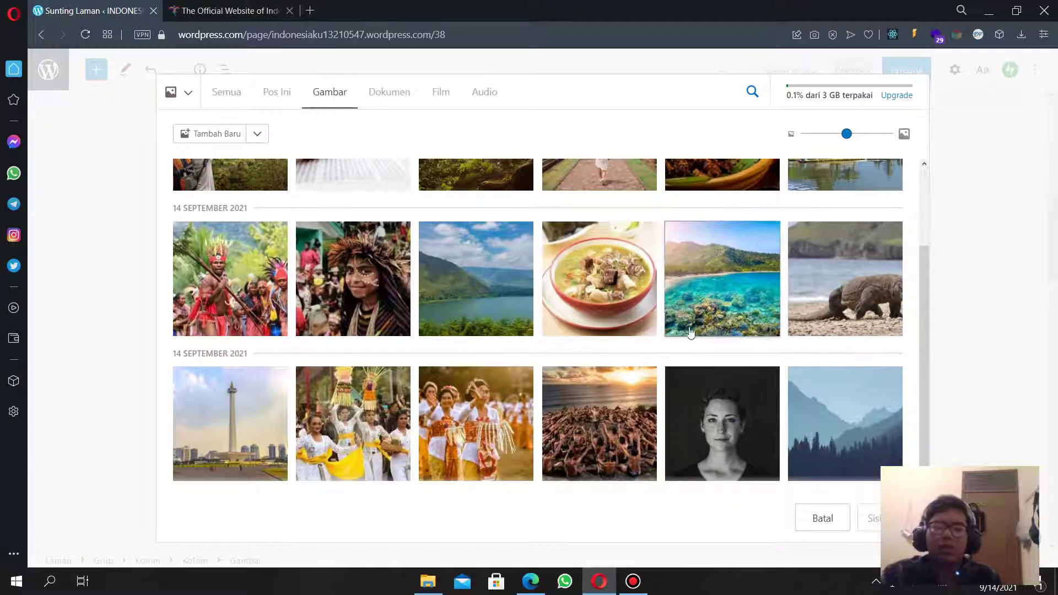
scroll(727, 331, "up", 2)
left_click(843, 273)
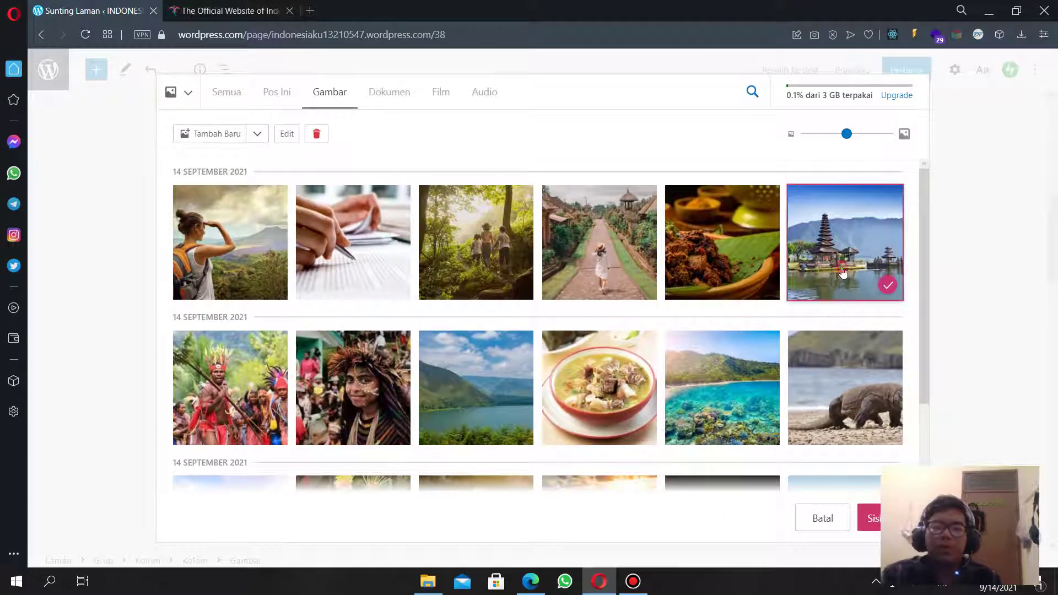
scroll(720, 387, "down", 2)
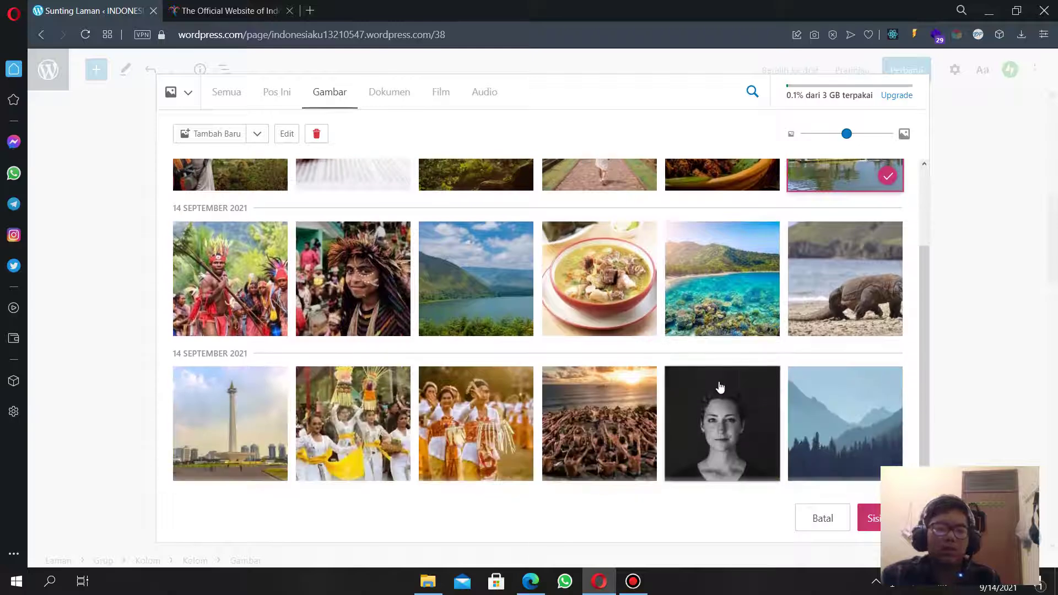
left_click(876, 518)
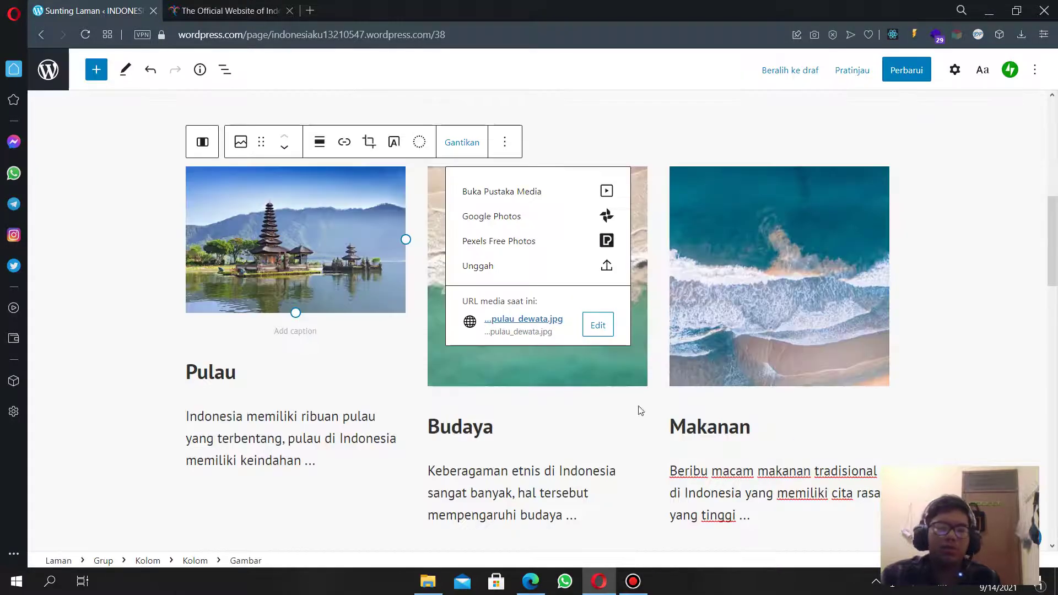
left_click(571, 409)
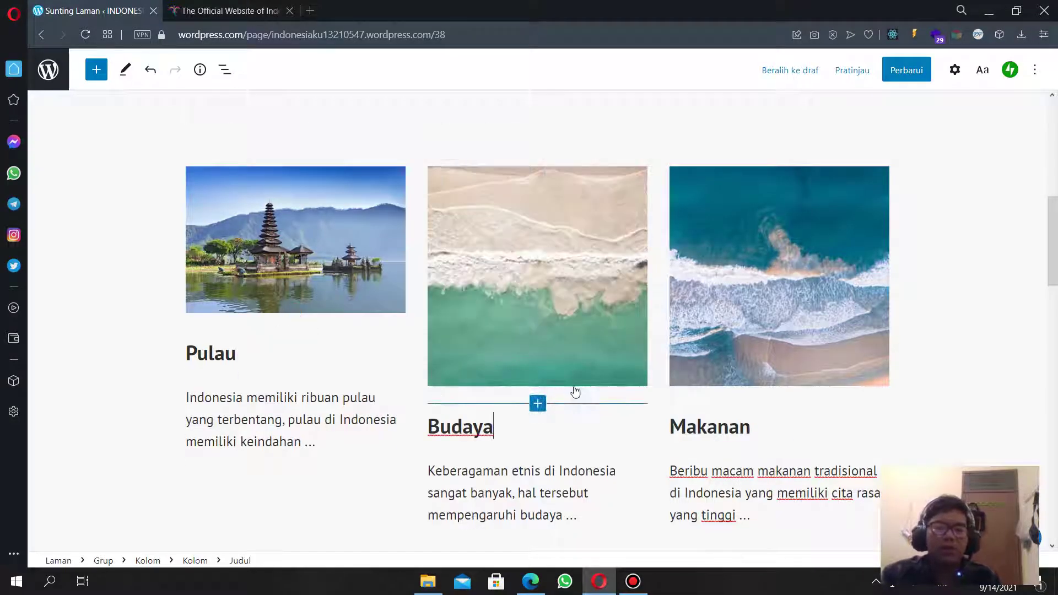
Replace the Budaya column's beach image with the sunset crowd dance photo.
left_click(549, 297)
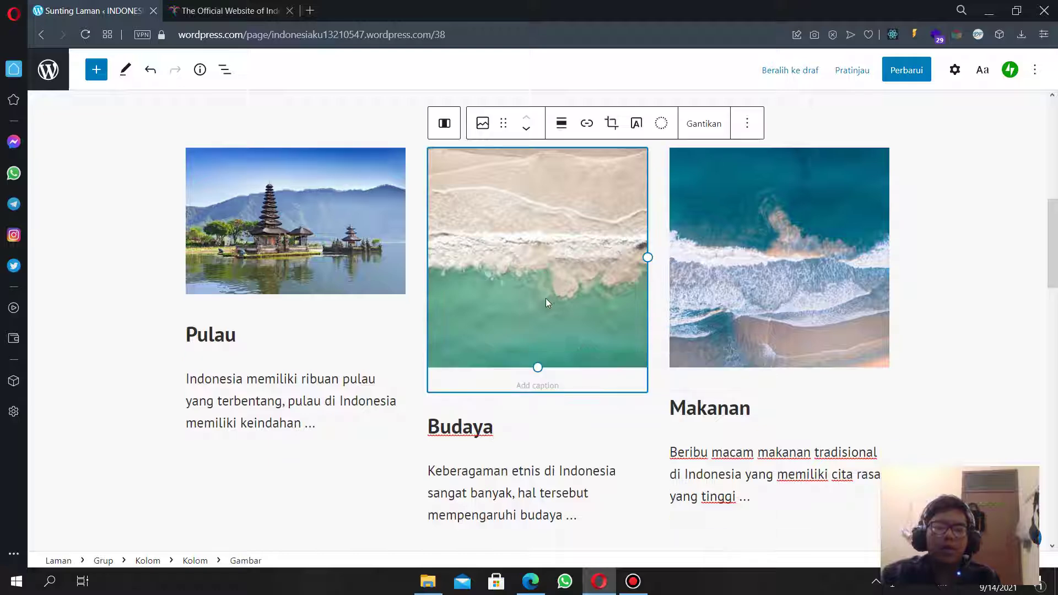
left_click(704, 126)
left_click(766, 173)
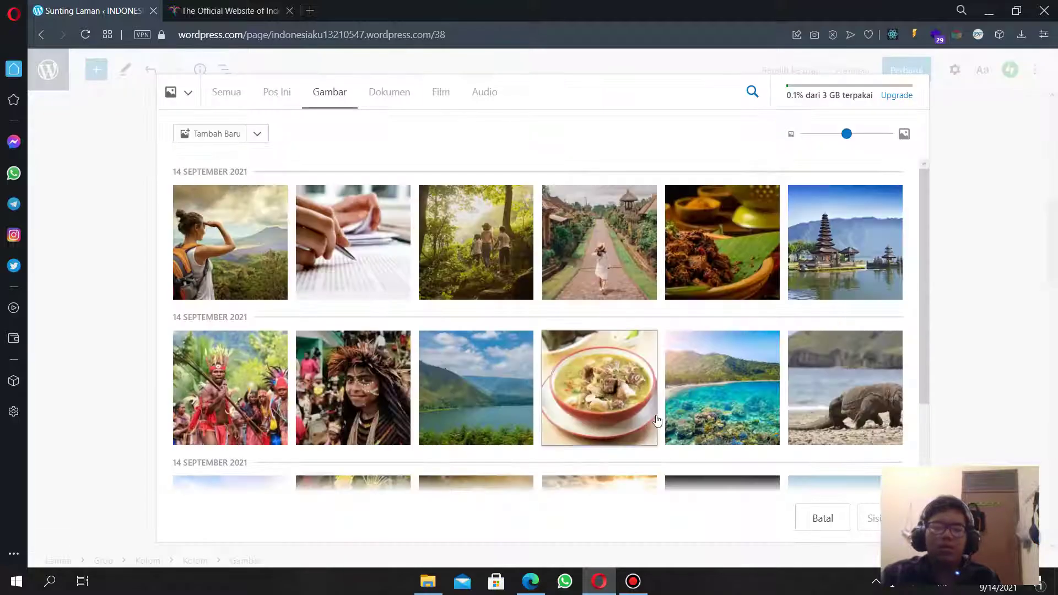
scroll(260, 305, "down", 3)
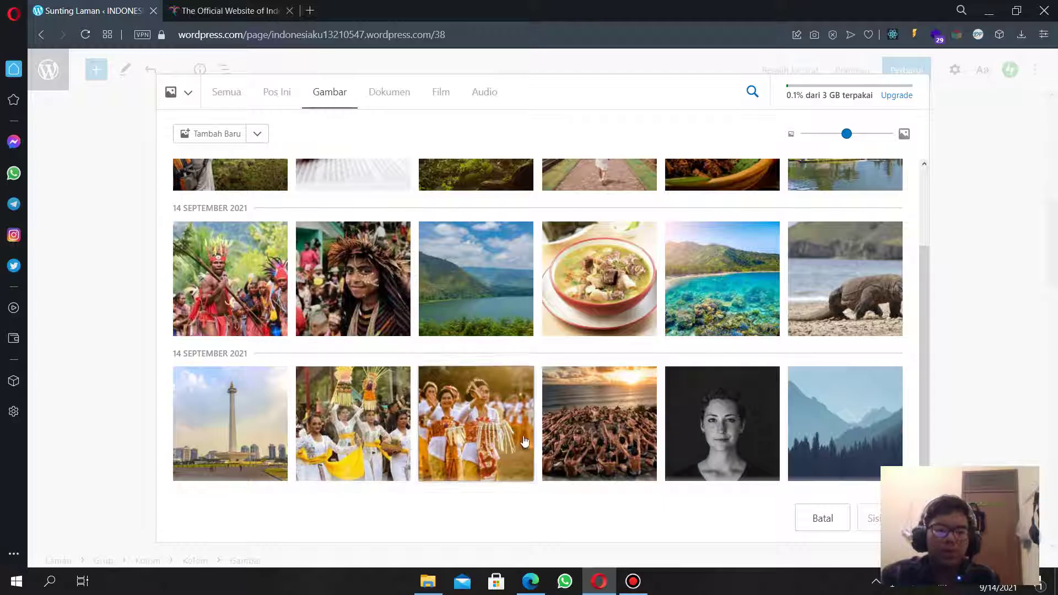
left_click(618, 433)
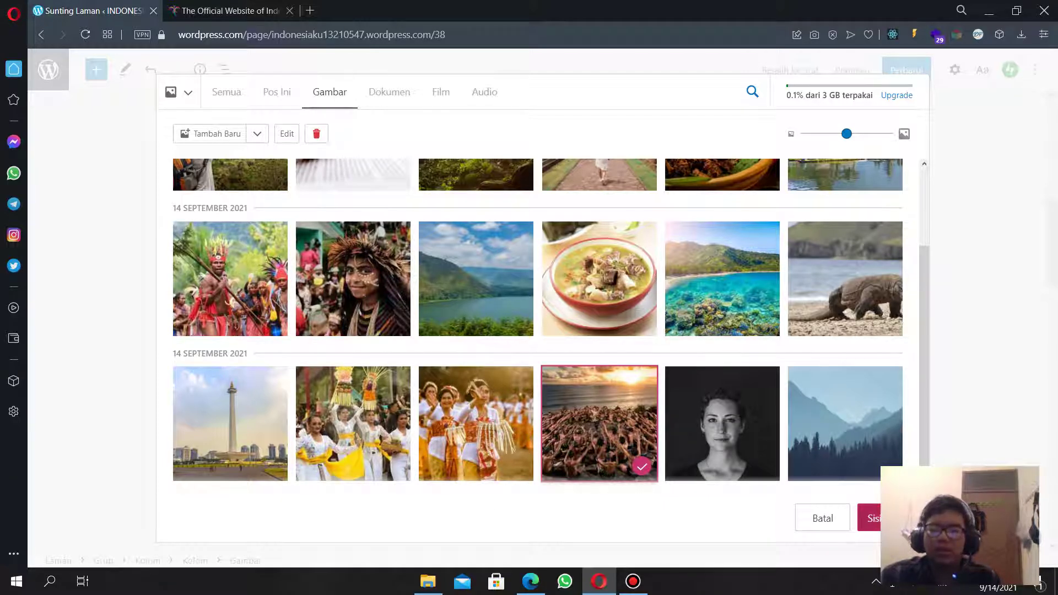
left_click(868, 518)
scroll(717, 380, "up", 4)
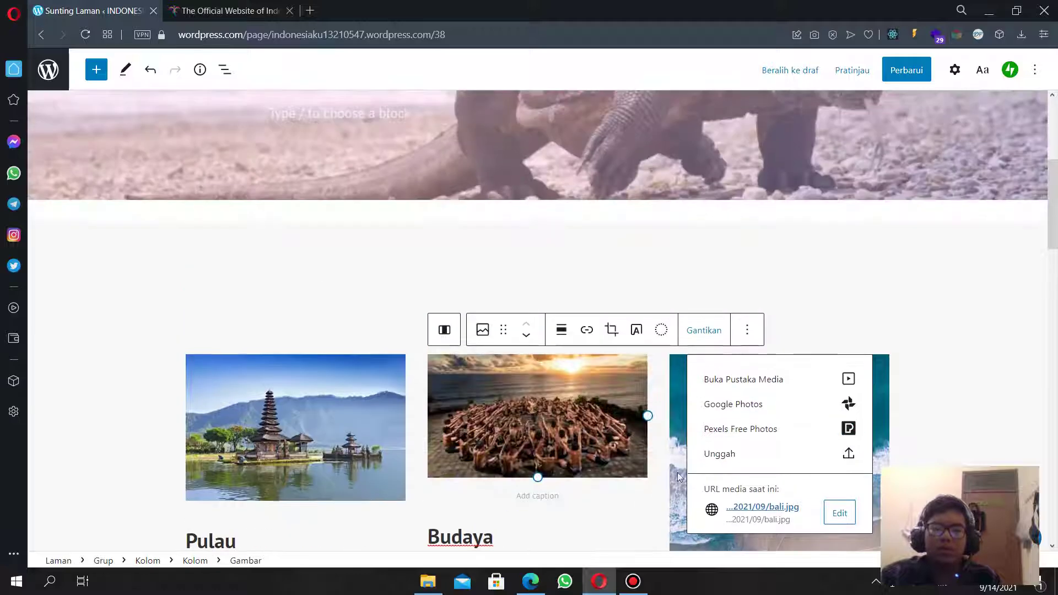
scroll(678, 402, "down", 3)
Replace the Makanan column's beach image with the rendang dish photo.
left_click(689, 418)
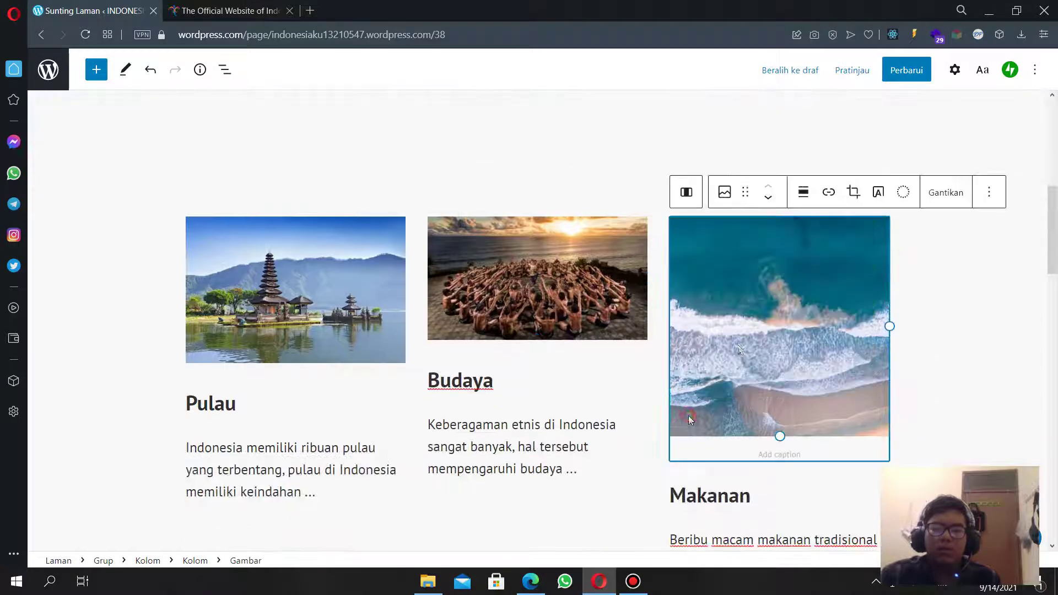
left_click(946, 192)
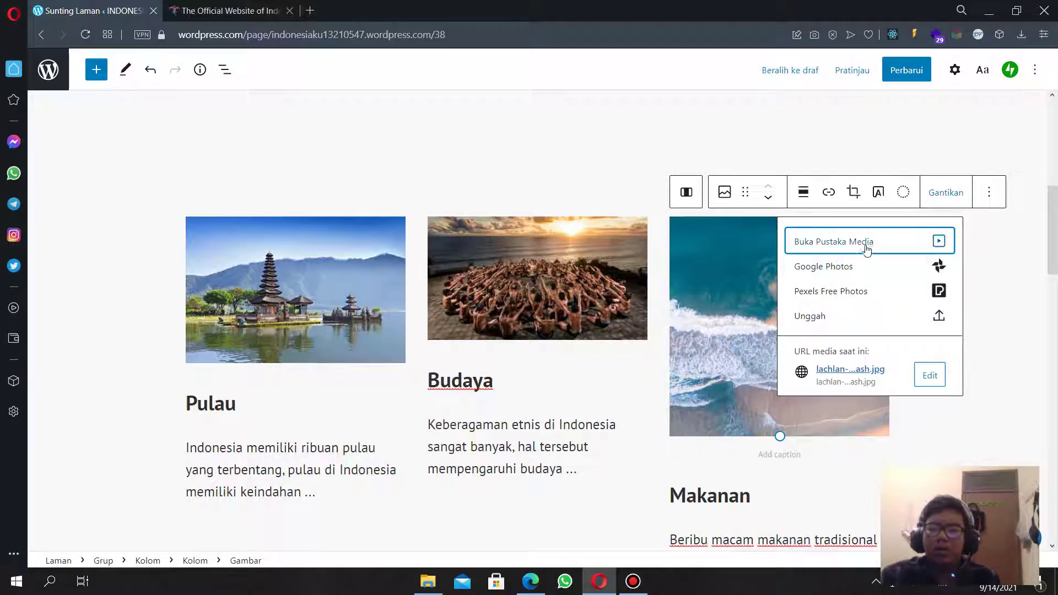
left_click(866, 245)
left_click(701, 282)
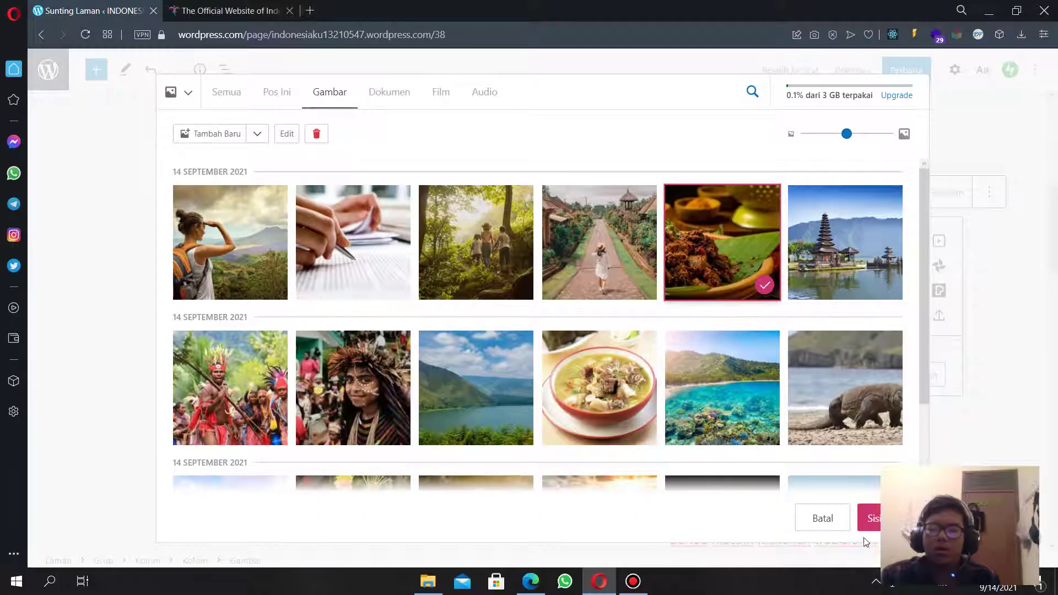
left_click(869, 519)
left_click(84, 292)
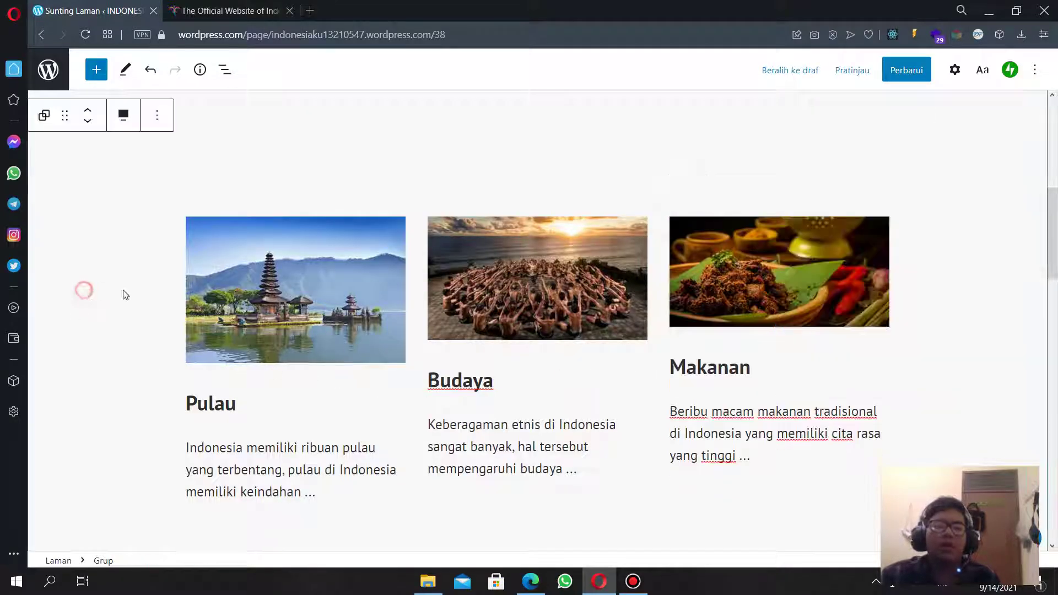
Undo an accidental resize of the Budaya image, keeping it at its original size.
left_click(305, 260)
left_click(607, 276)
left_click(707, 306)
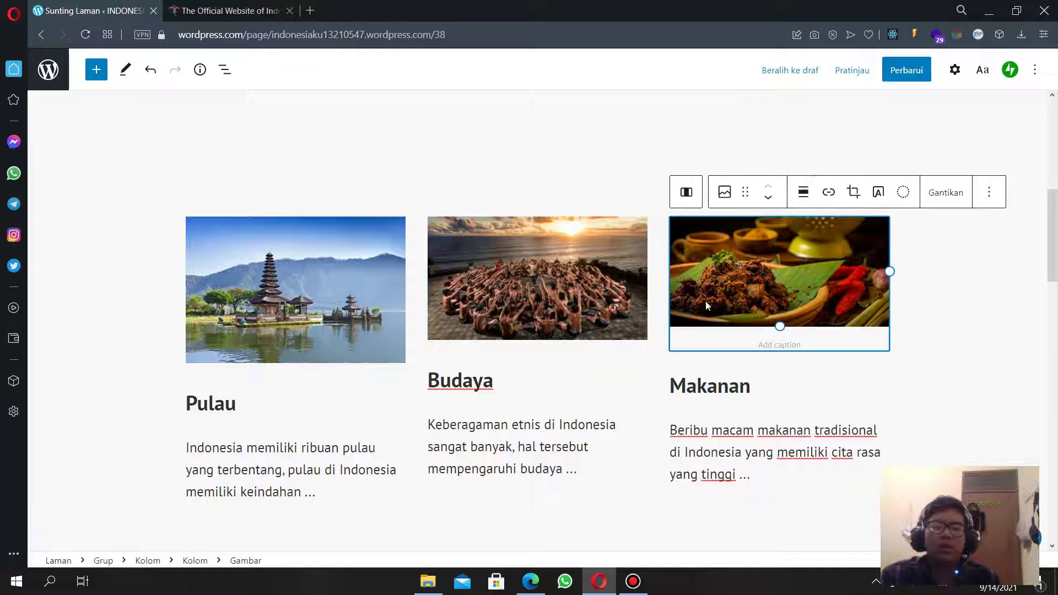
left_click(337, 290)
left_click(523, 311)
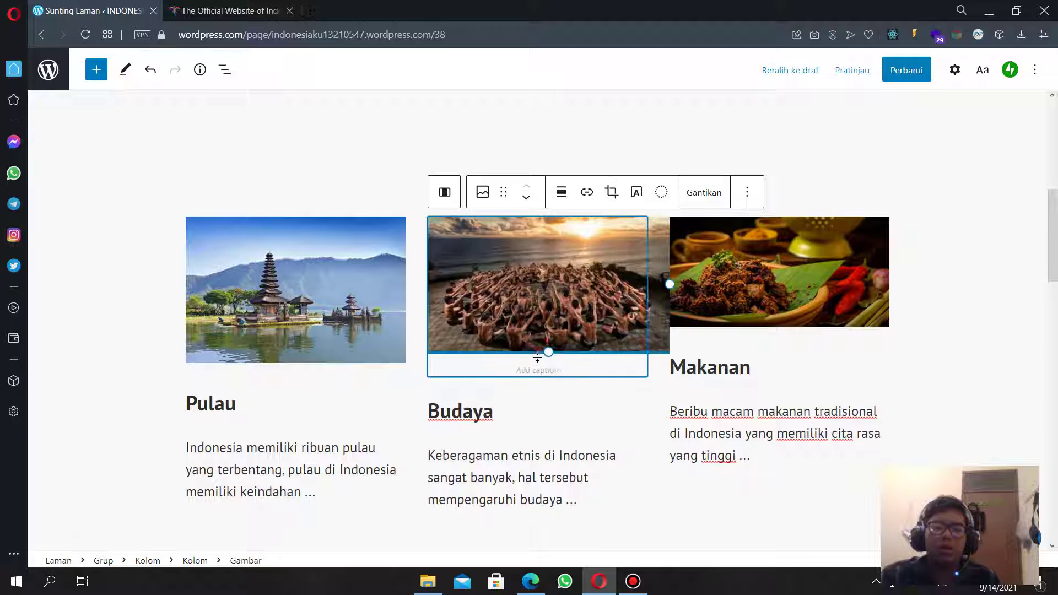
mouse_move(538, 340)
left_mouse_down()
mouse_move(539, 353)
mouse_move(538, 338)
left_mouse_up()
key("ctrl+z")
scroll(668, 419, "down", 4)
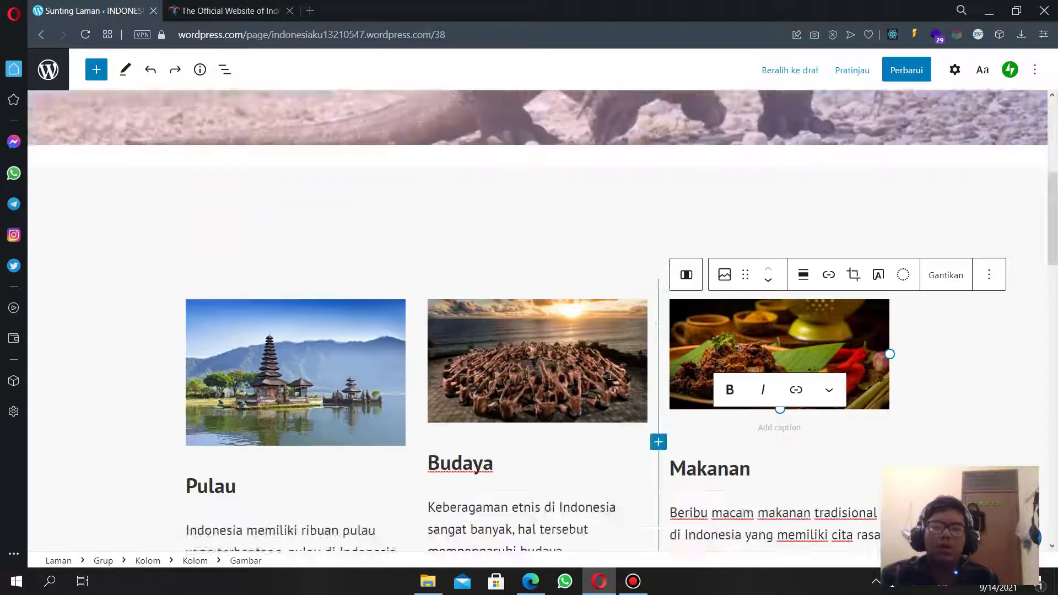
scroll(558, 277, "up", 3)
left_click(574, 361)
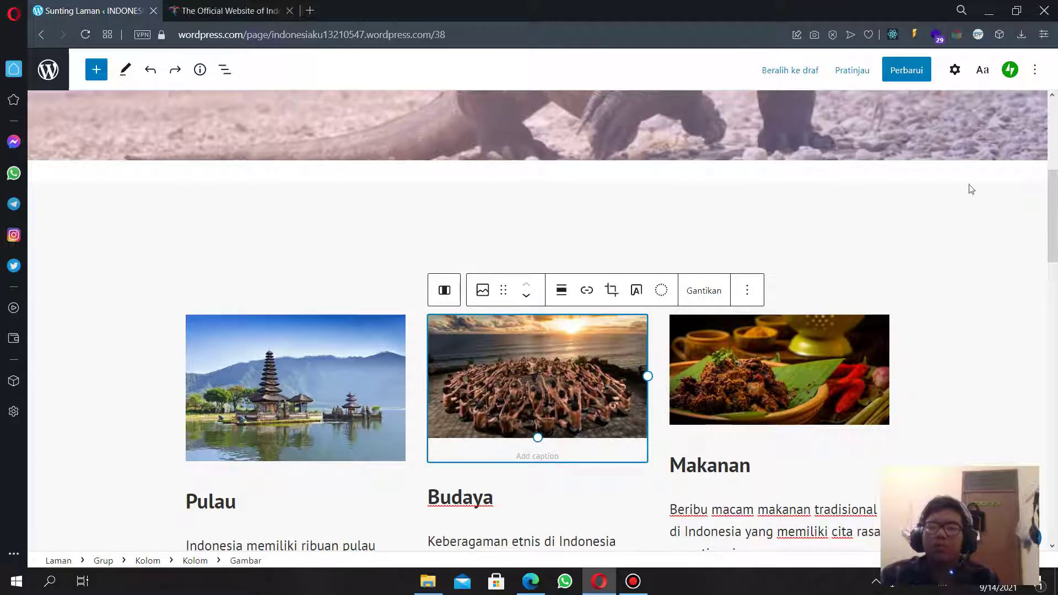
Compare image sizes and resize the Makanan image, entering 250 height and 300 width.
left_click(955, 70)
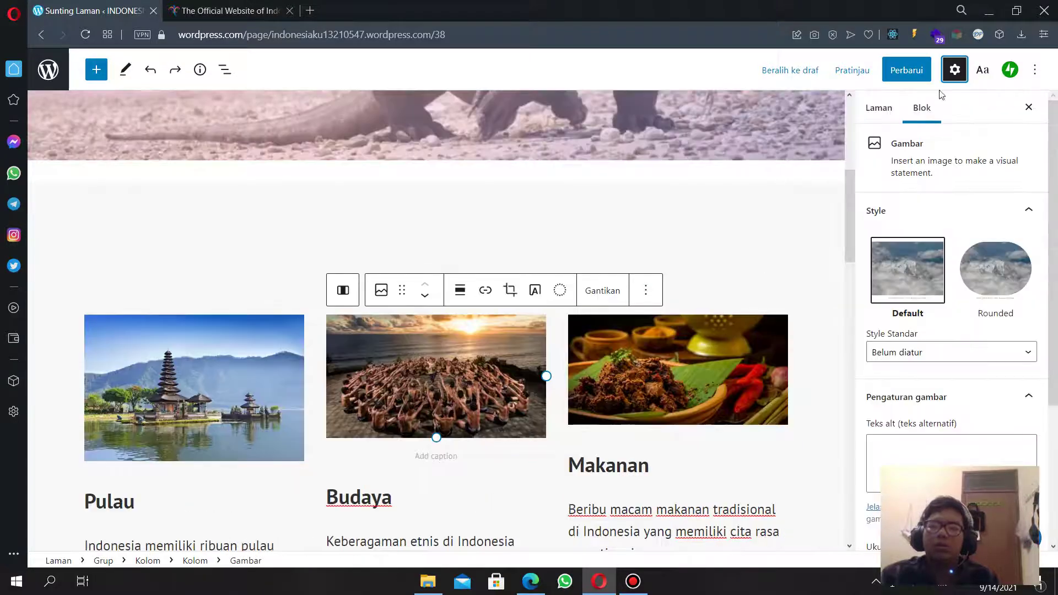
left_click(211, 358)
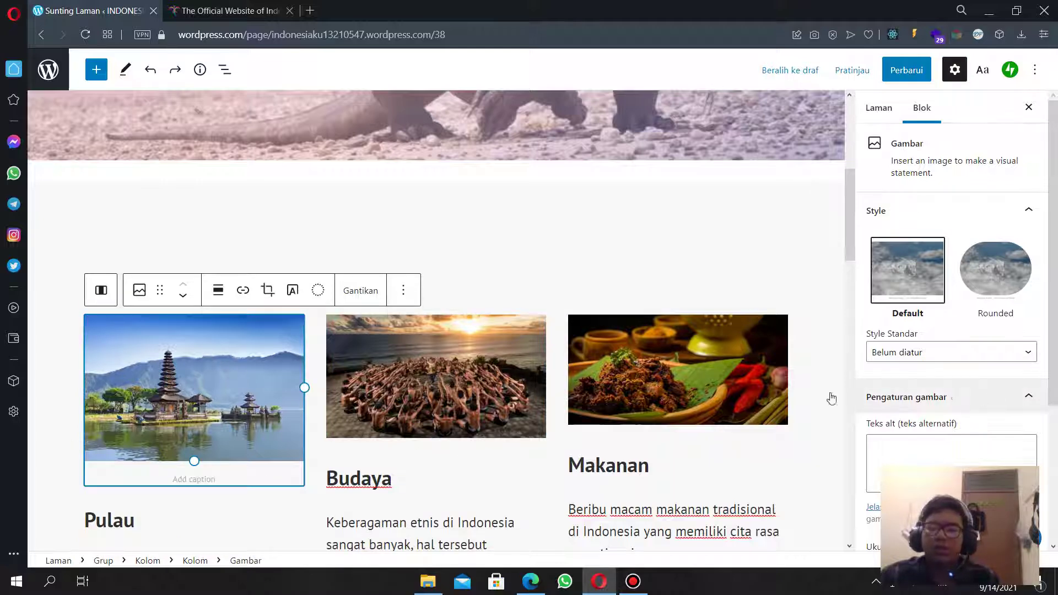
scroll(911, 382, "down", 3)
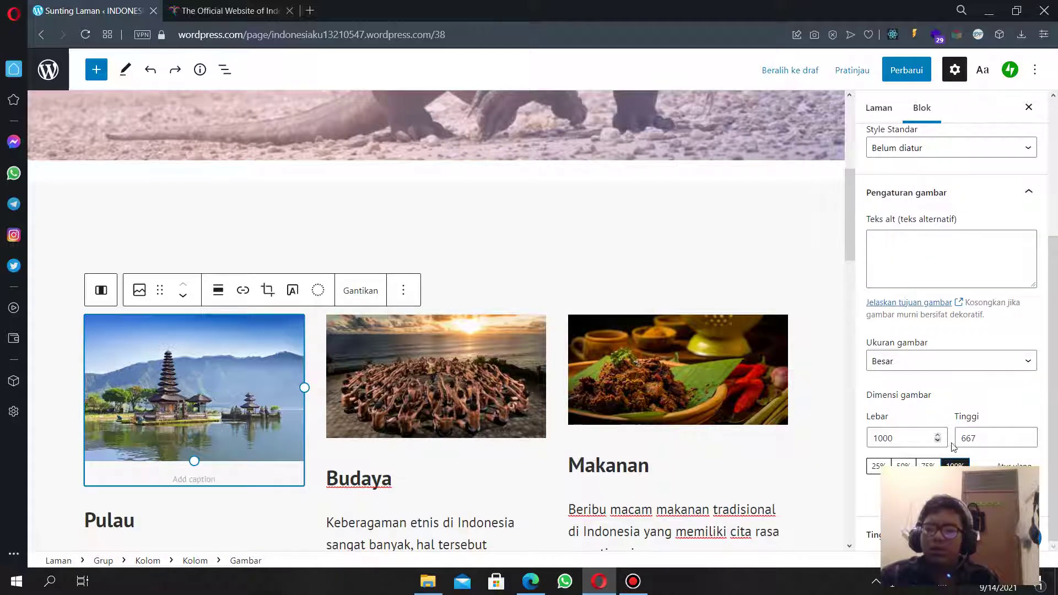
left_click(693, 401)
scroll(915, 440, "down", 3)
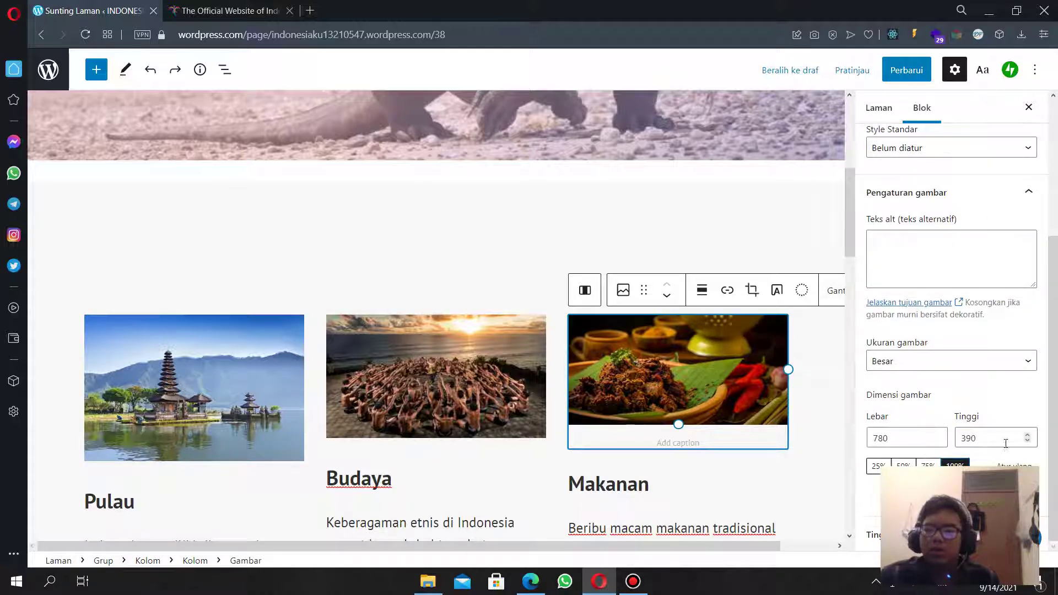
left_click(1029, 435)
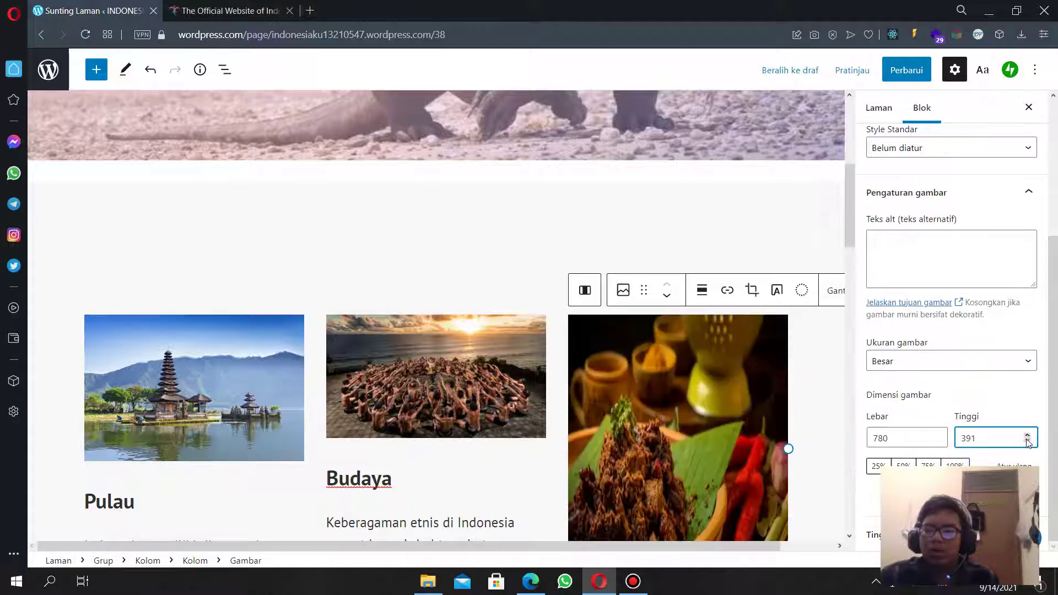
left_click(1029, 443)
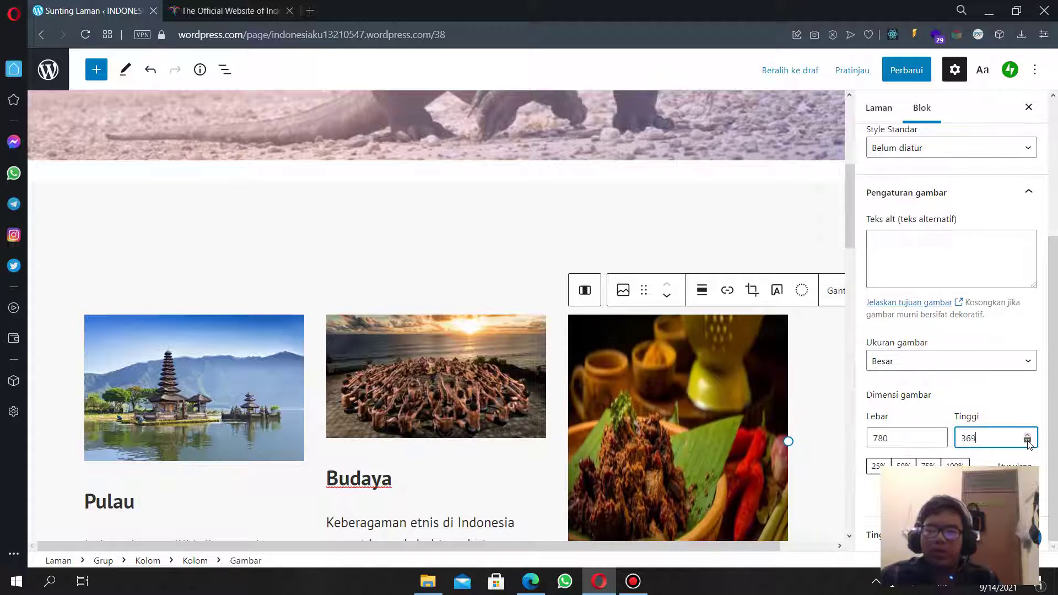
left_click_drag(1029, 444, 940, 444)
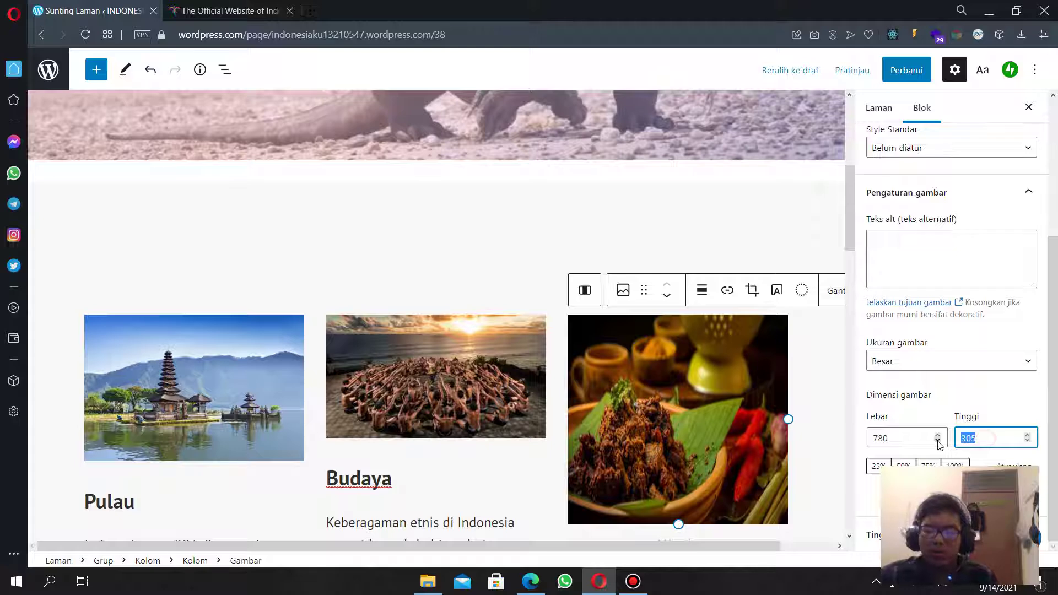
type("250")
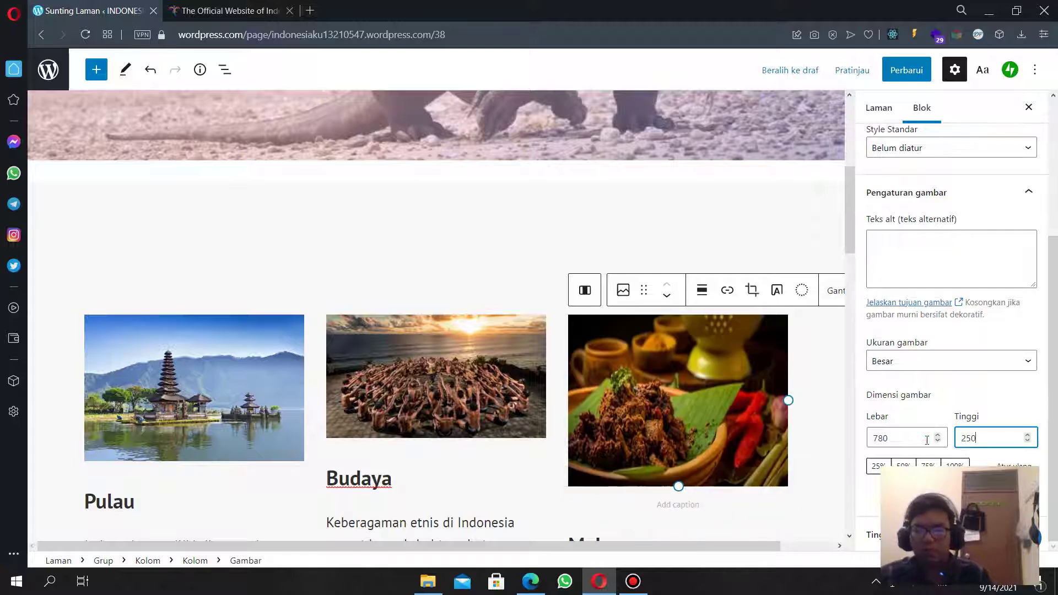
key("shift+Tab")
type("300")
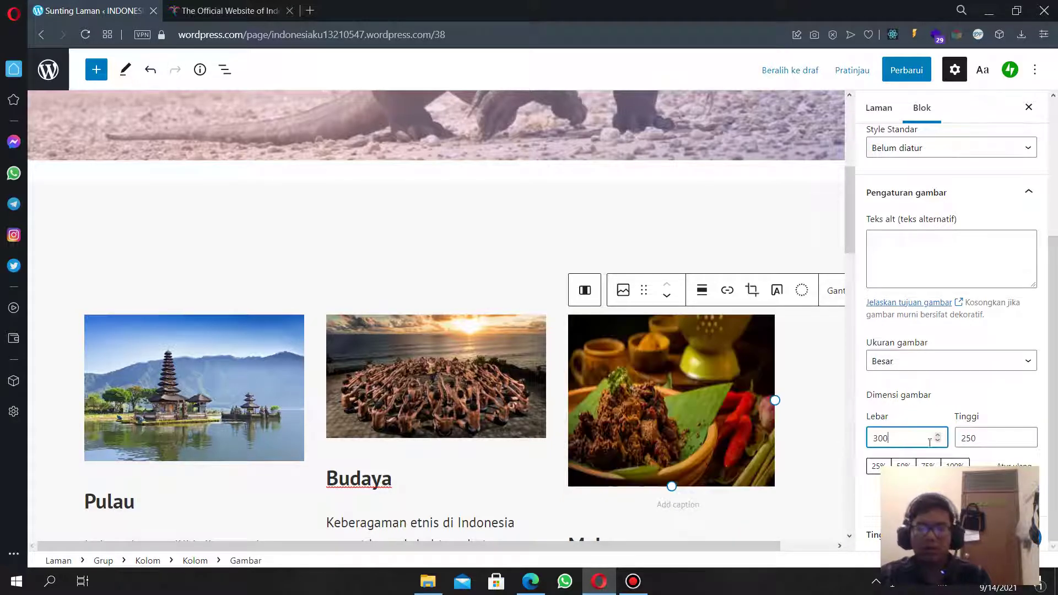
scroll(633, 412, "down", 12)
scroll(673, 381, "up", 6)
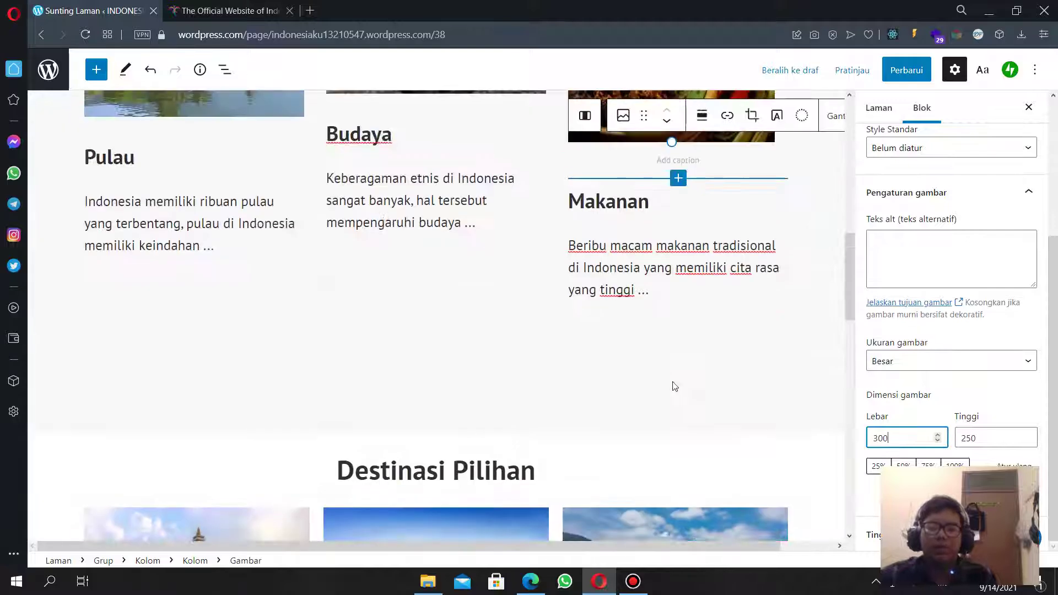
scroll(684, 389, "down", 4)
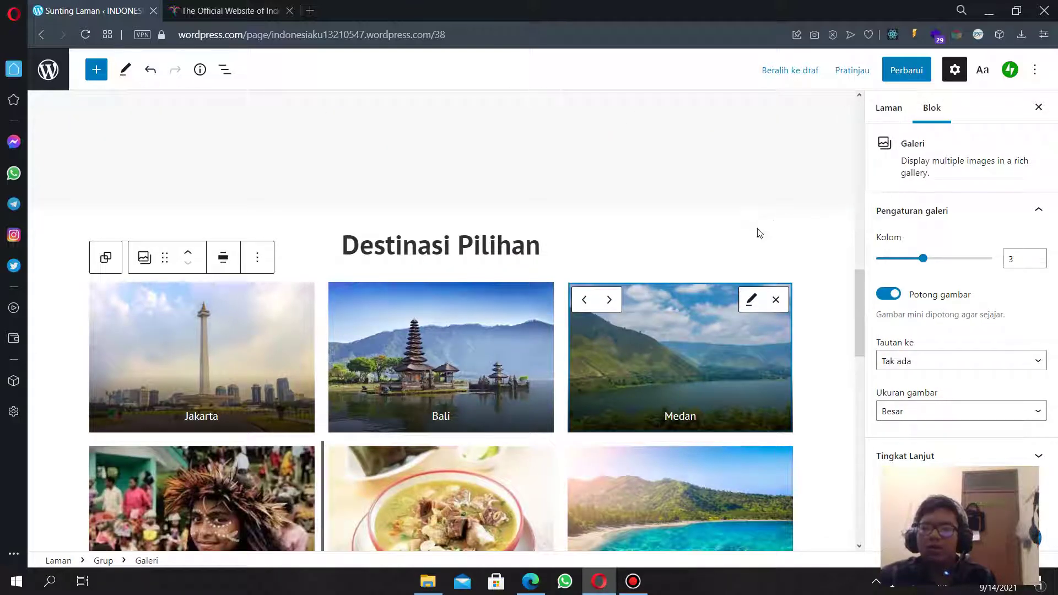
scroll(666, 270, "up", 10)
Correct the Makanan image to 300 wide by 350 high.
left_click(649, 241)
scroll(662, 243, "up", 5)
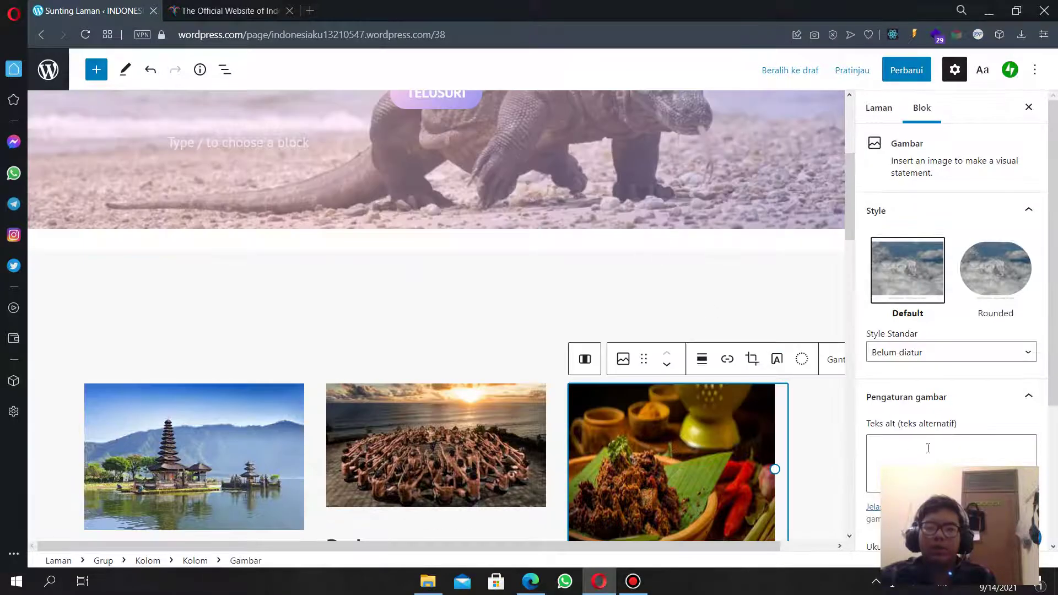
scroll(959, 408, "down", 4)
double_click(977, 435)
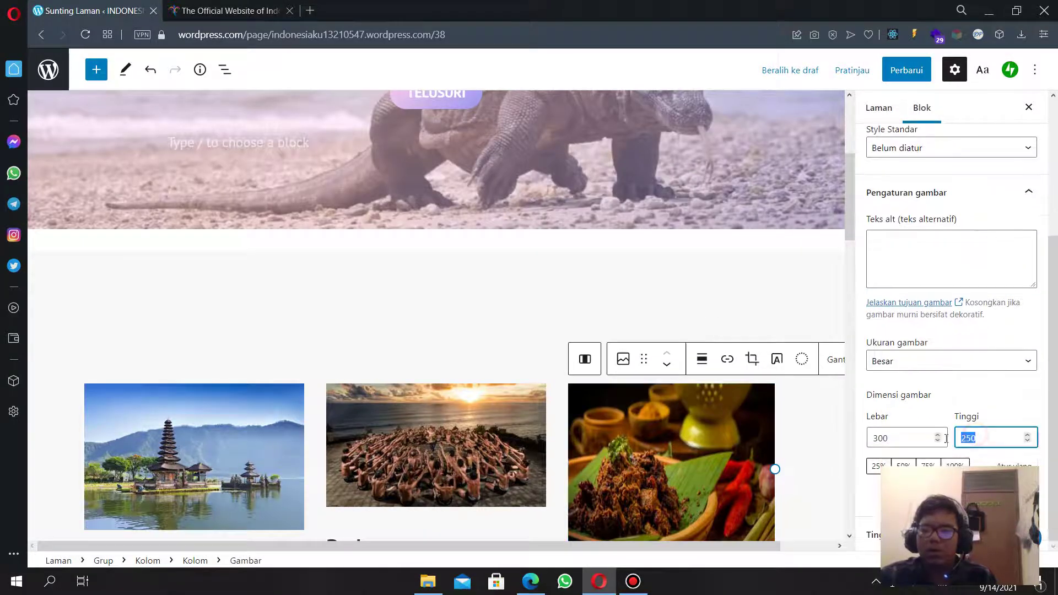
type("350")
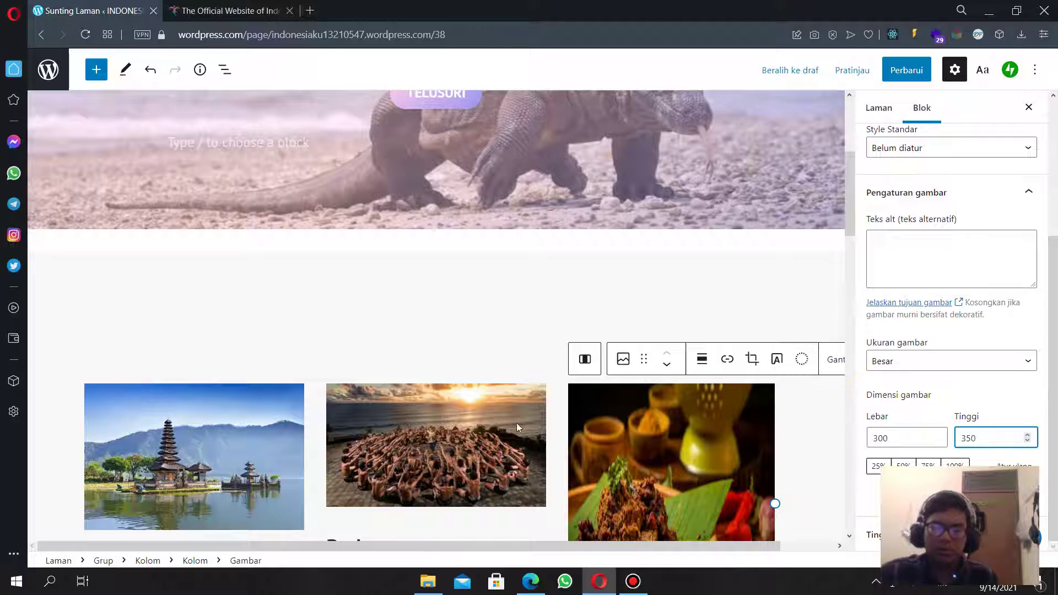
scroll(521, 423, "down", 5)
scroll(524, 421, "up", 1)
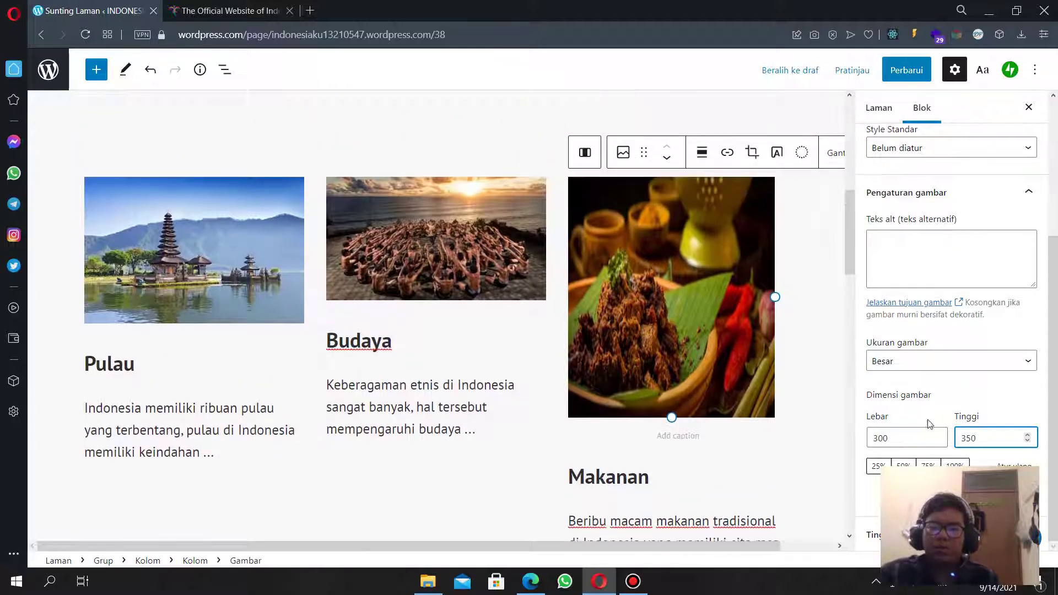
double_click(901, 443)
type("250")
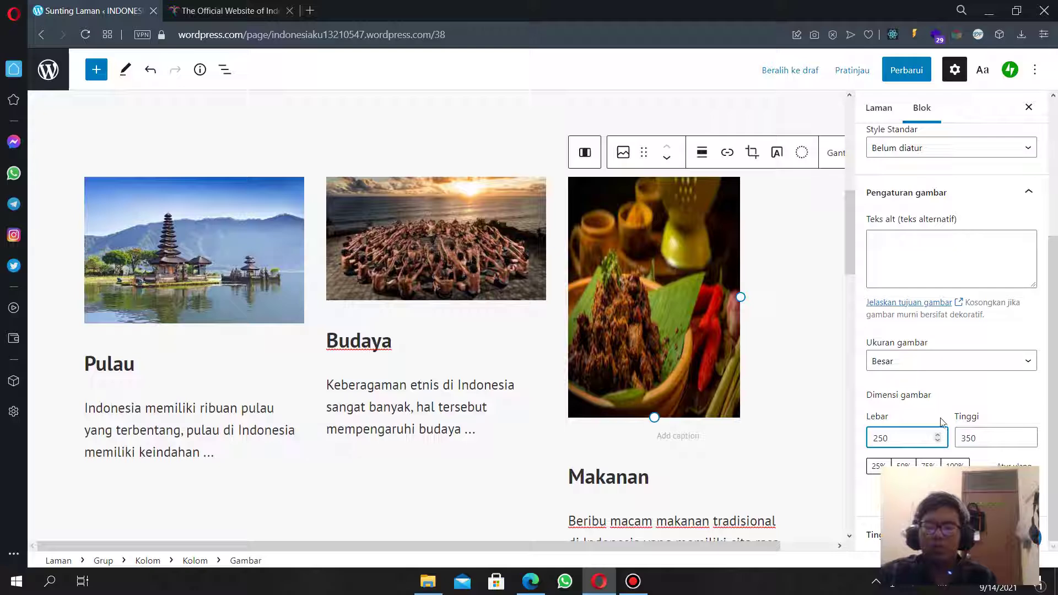
double_click(899, 435)
type("3")
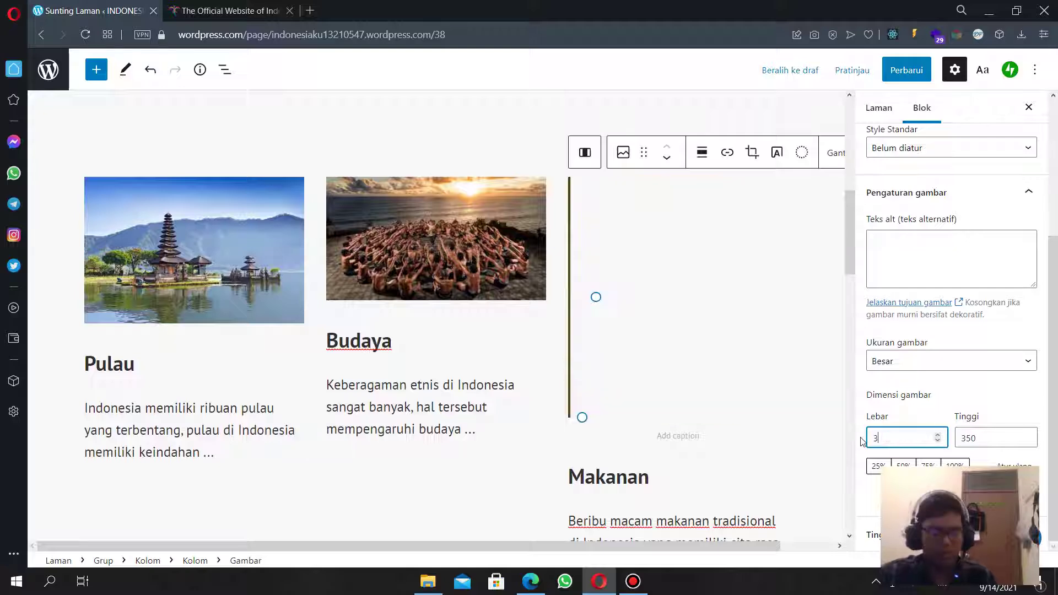
type("00")
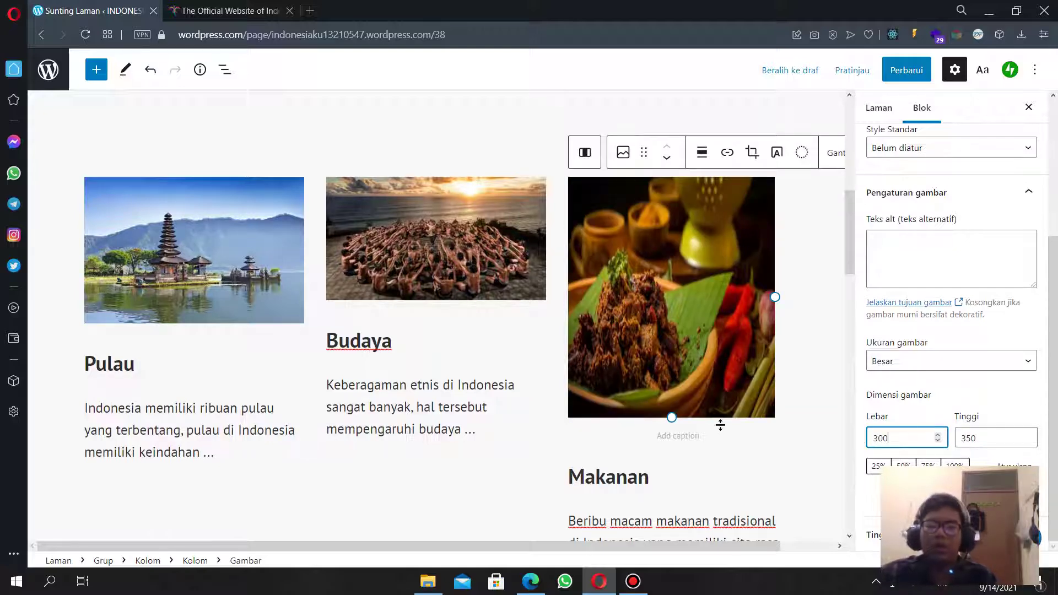
scroll(722, 425, "down", 5)
scroll(722, 425, "up", 6)
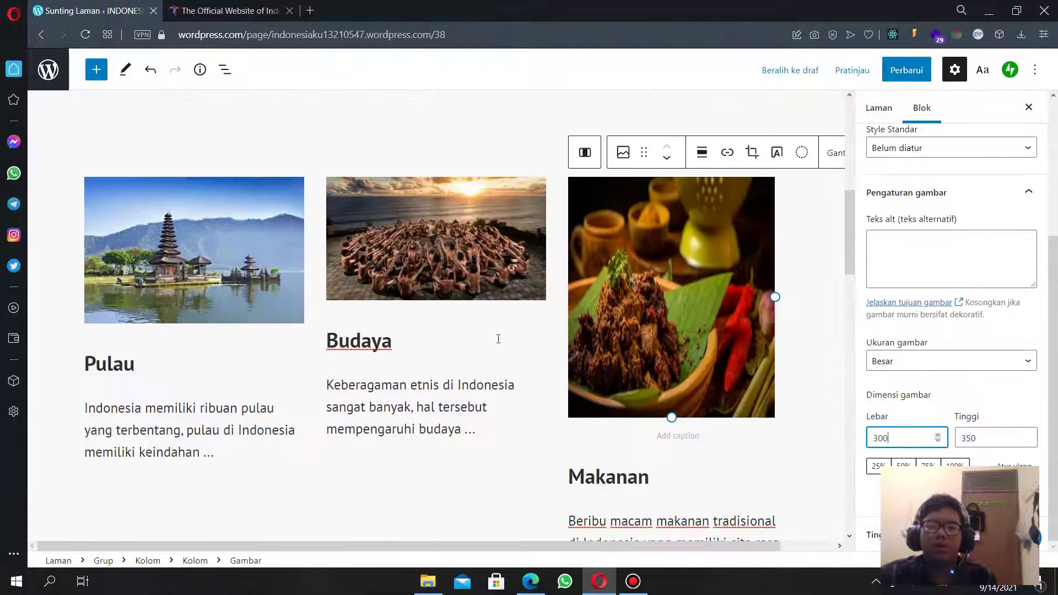
Set the Budaya image to 300 wide by 350 high.
left_click(501, 268)
double_click(913, 442)
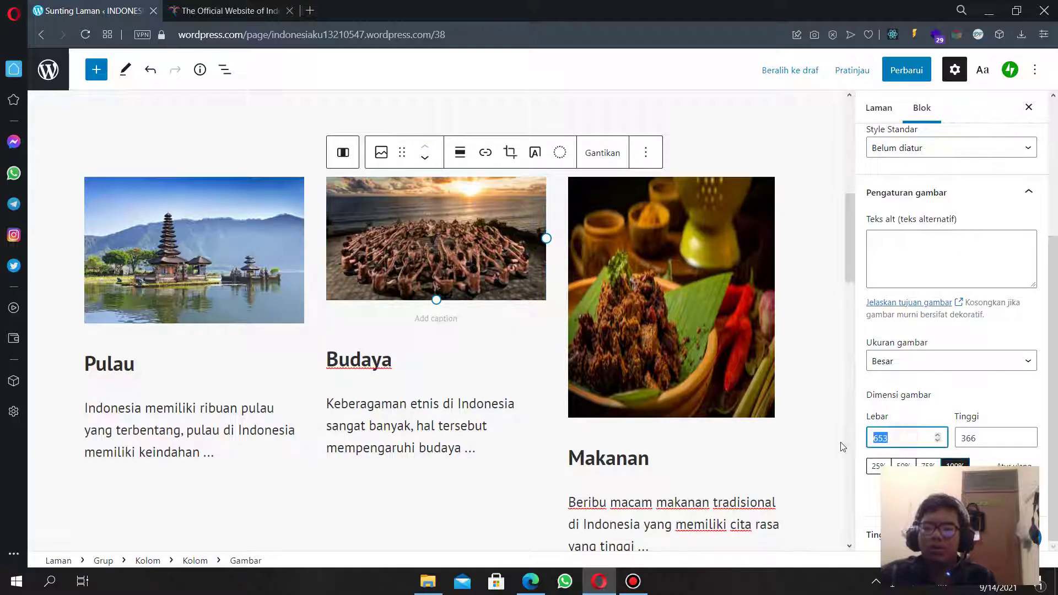
type("300")
key("Tab")
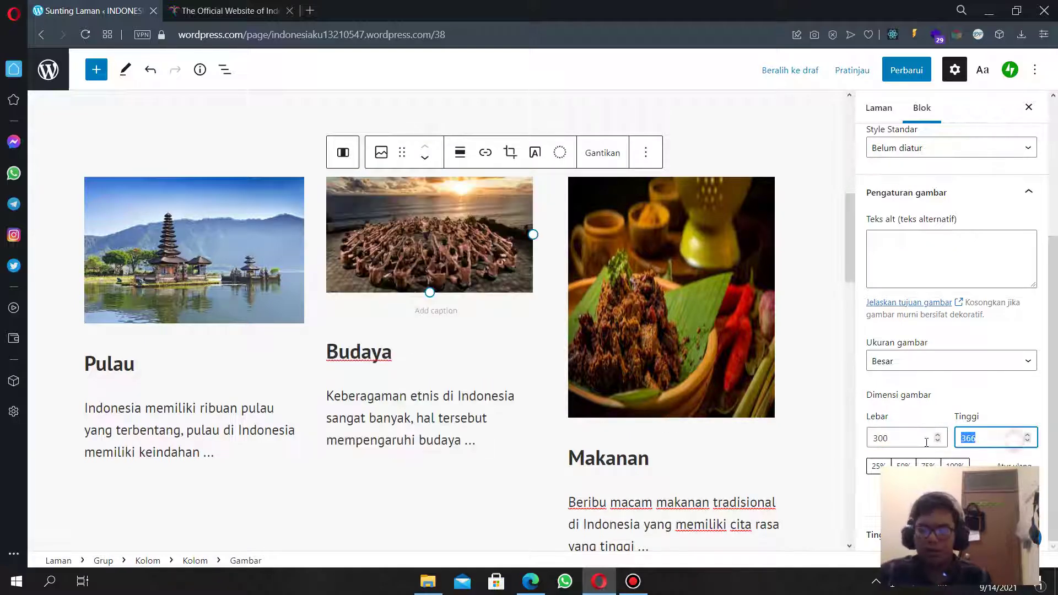
type("350")
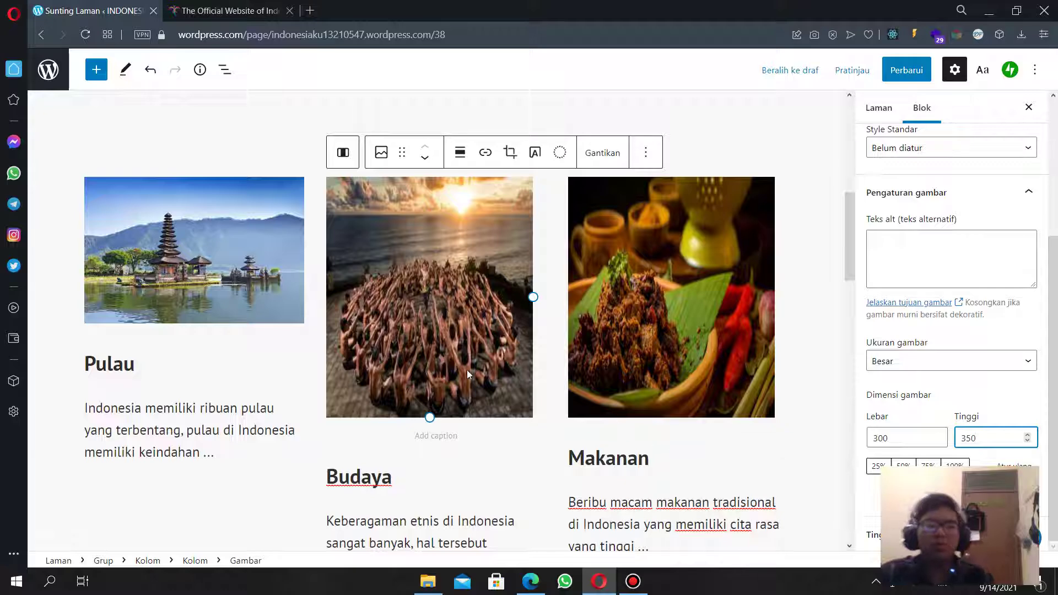
Set the Pulau image to 300 wide by 350 high.
left_click(220, 277)
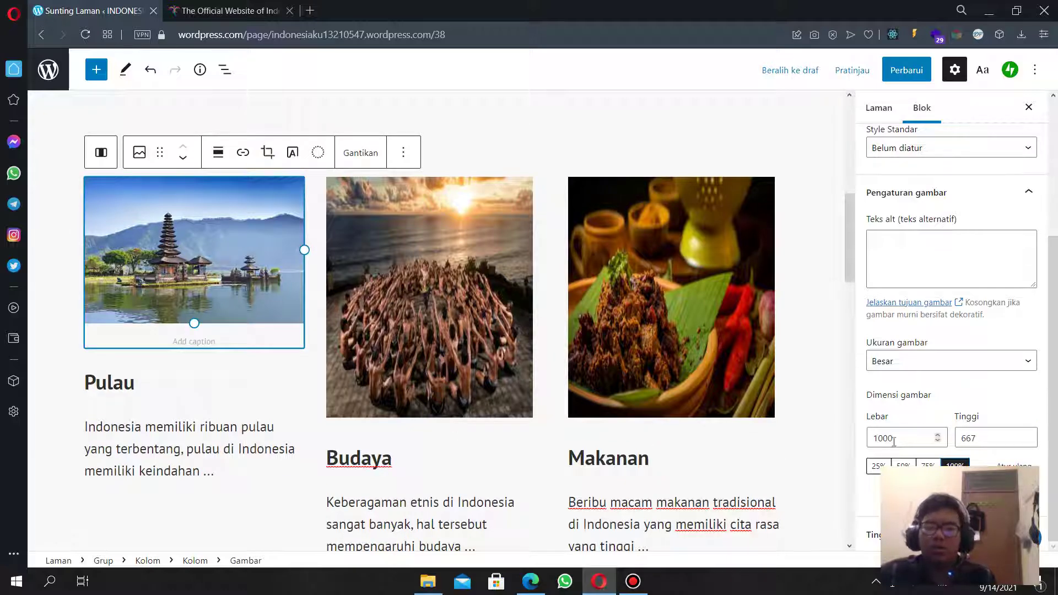
double_click(894, 440)
type("300")
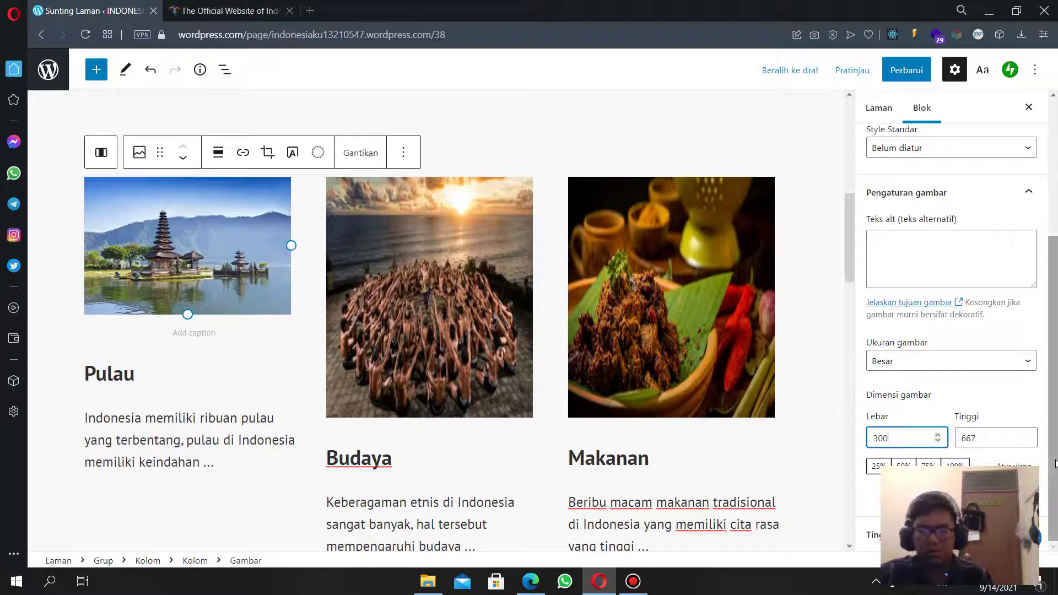
double_click(992, 438)
type("350")
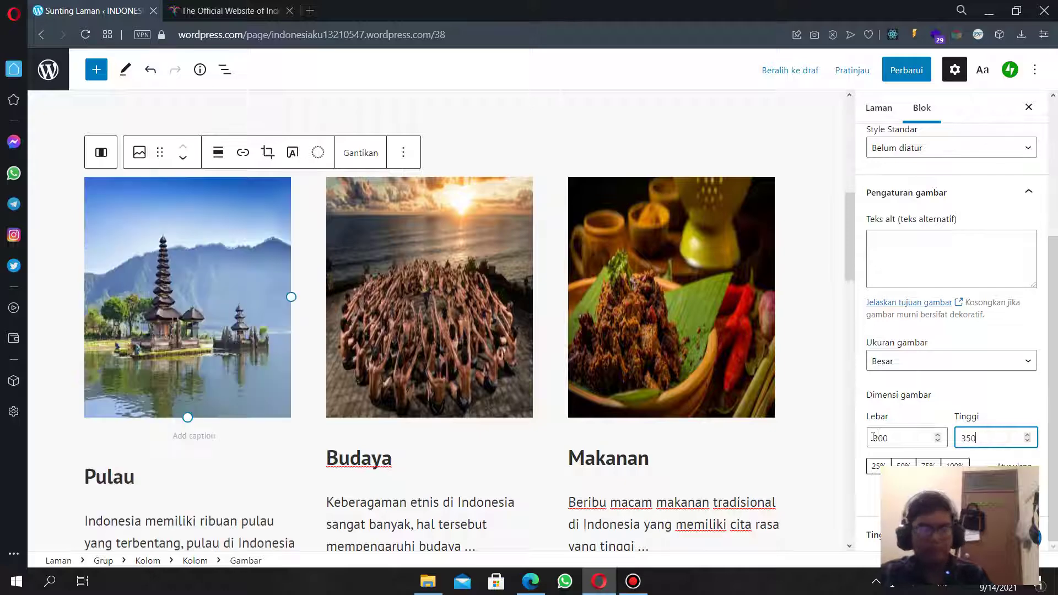
scroll(366, 402, "down", 5)
scroll(347, 390, "up", 3)
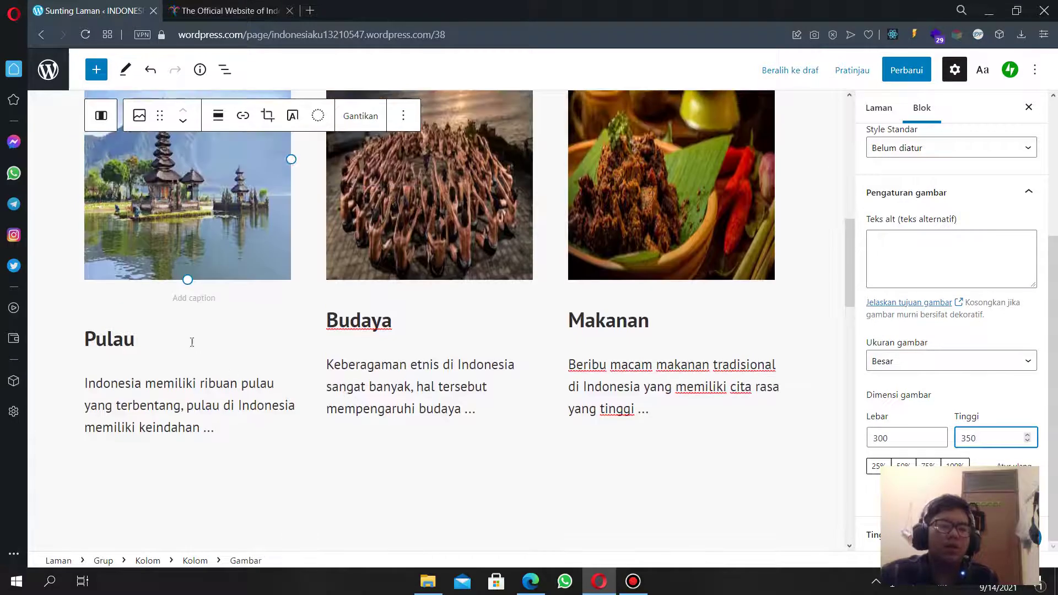
Insert a Tombol (button) block below the Pulau description, found by searching 'tom'.
left_click(464, 319)
scroll(272, 364, "down", 4)
scroll(259, 441, "up", 5)
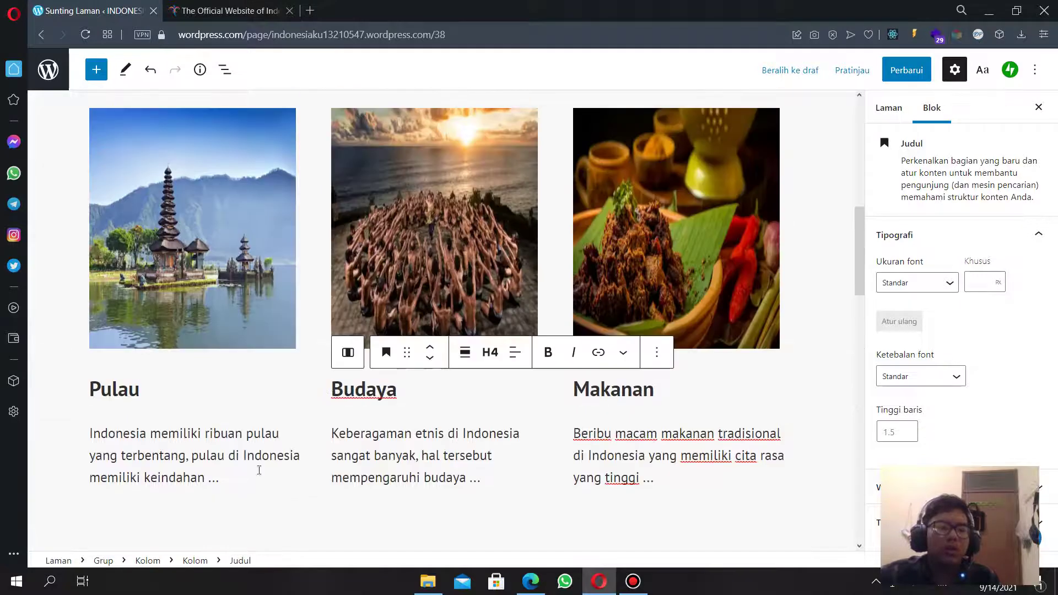
left_click(259, 471)
scroll(220, 422, "down", 2)
scroll(220, 422, "down", 2)
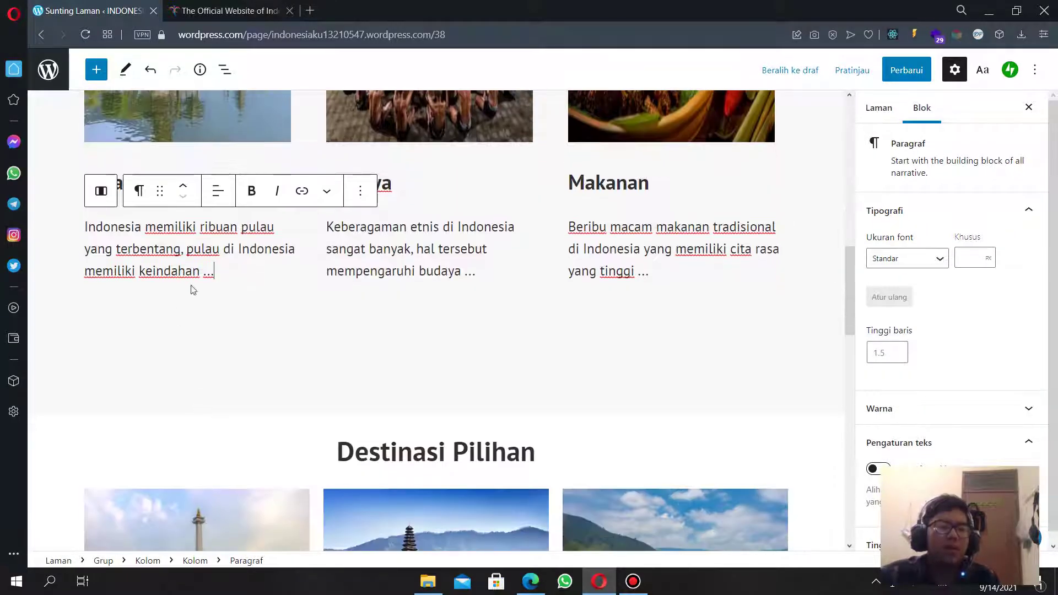
scroll(204, 266, "up", 3)
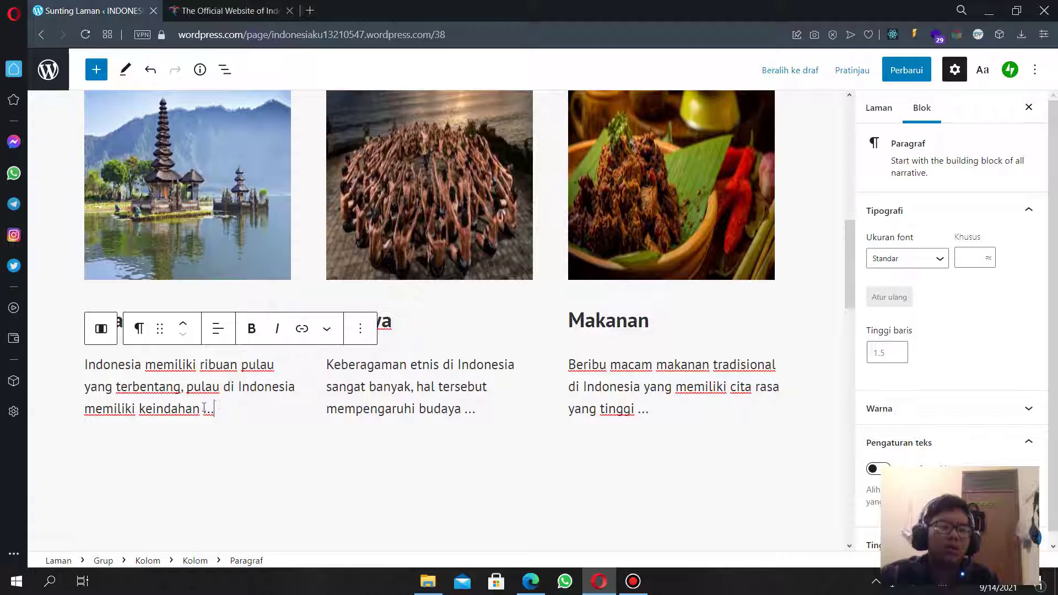
left_click_drag(201, 408, 75, 366)
left_click(230, 406)
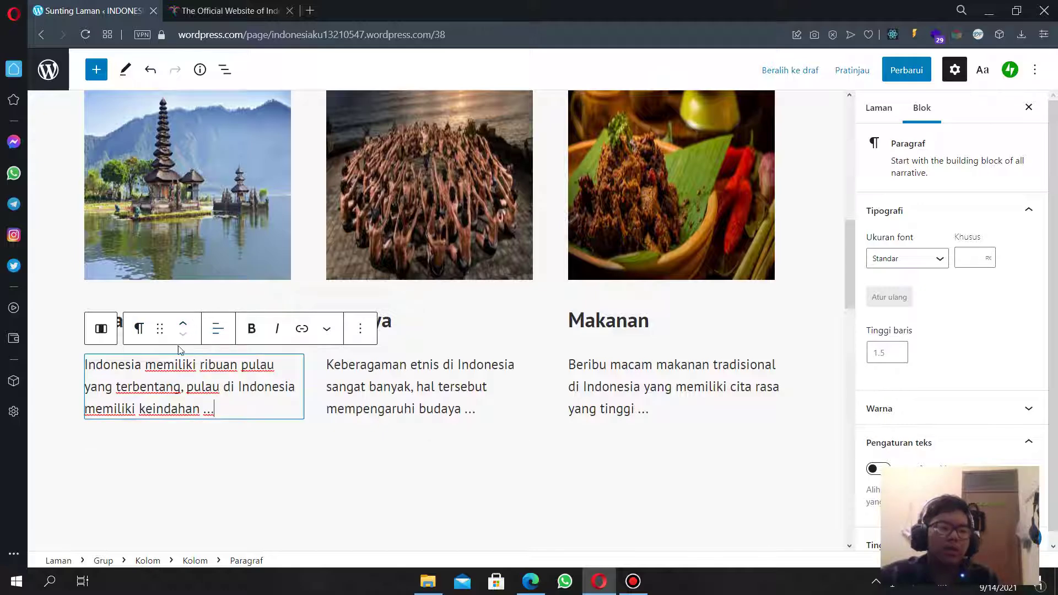
left_click(97, 70)
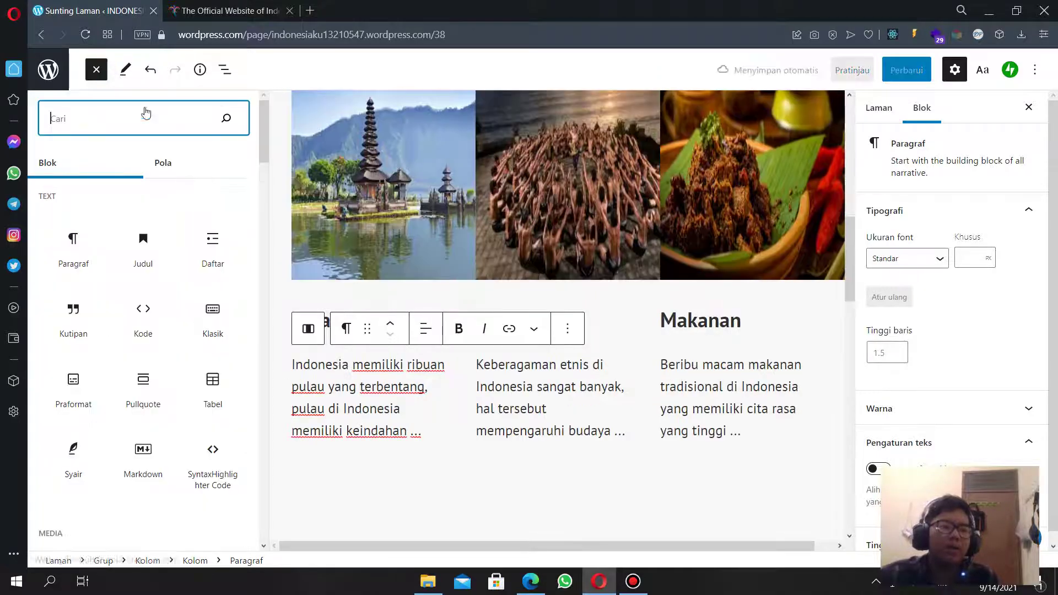
type("to")
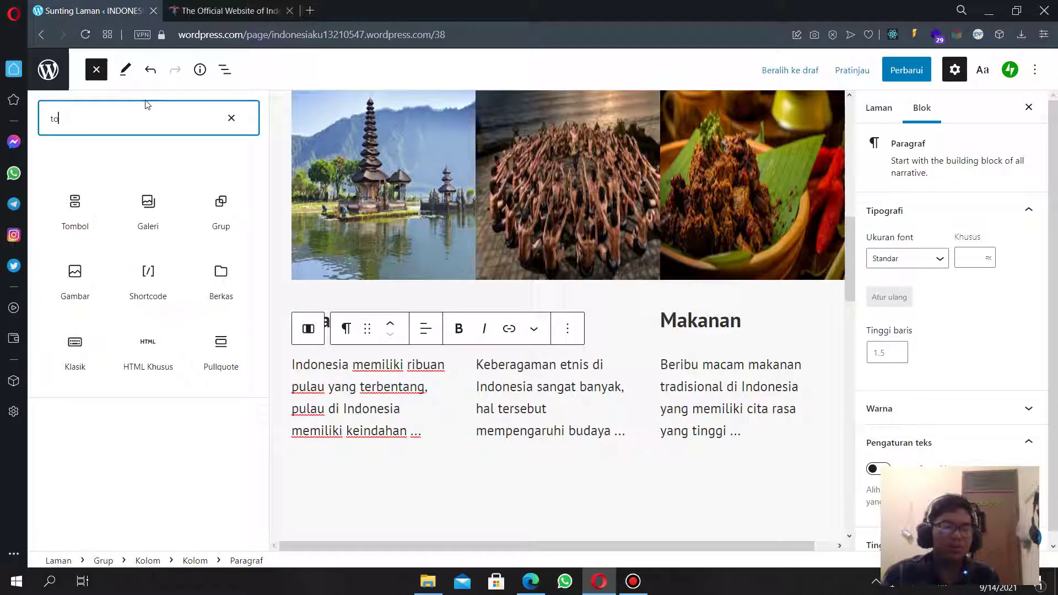
type("m")
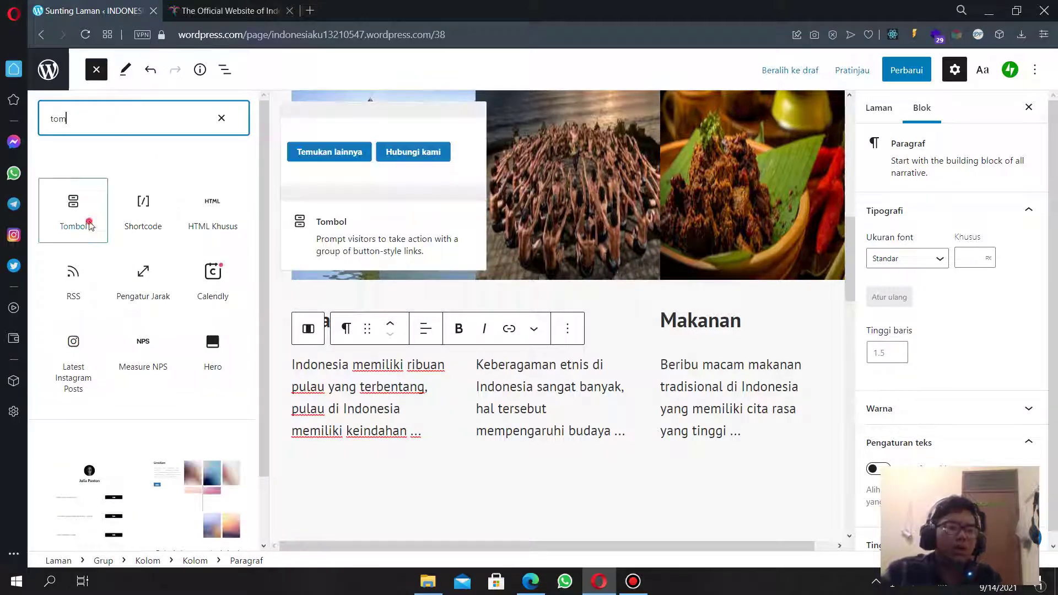
left_click(97, 236)
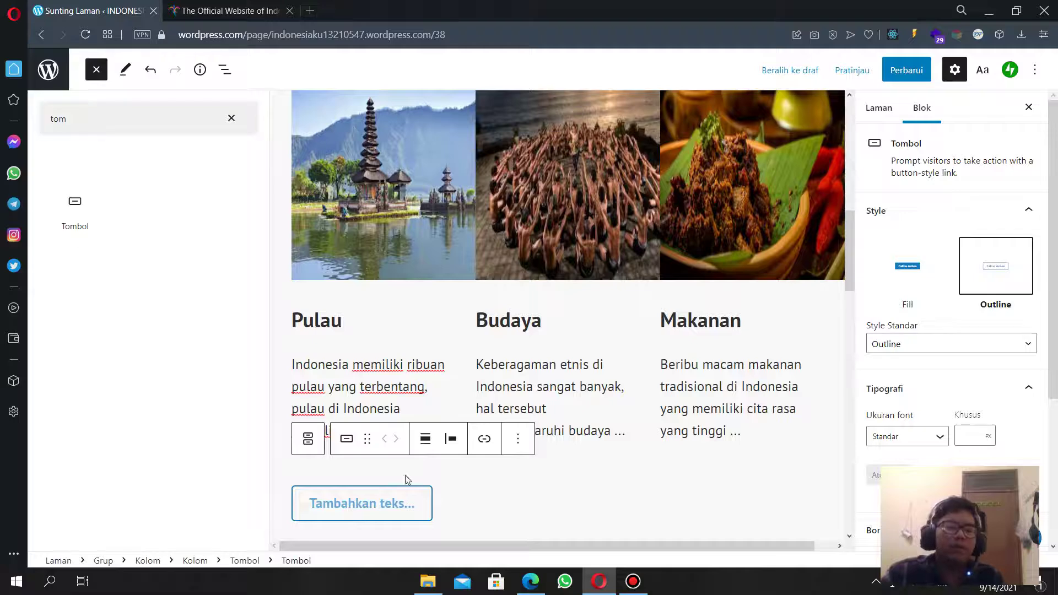
Give the Pulau button the Fill style and the label 'Selengkapnya'.
scroll(441, 502, "down", 3)
left_click(396, 367)
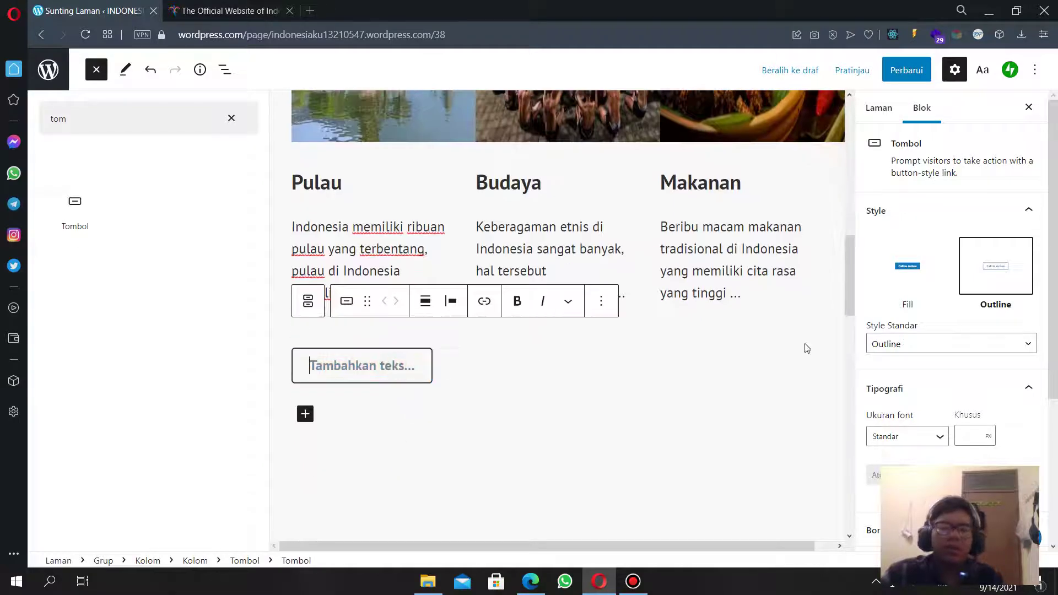
left_click(923, 285)
left_click(926, 344)
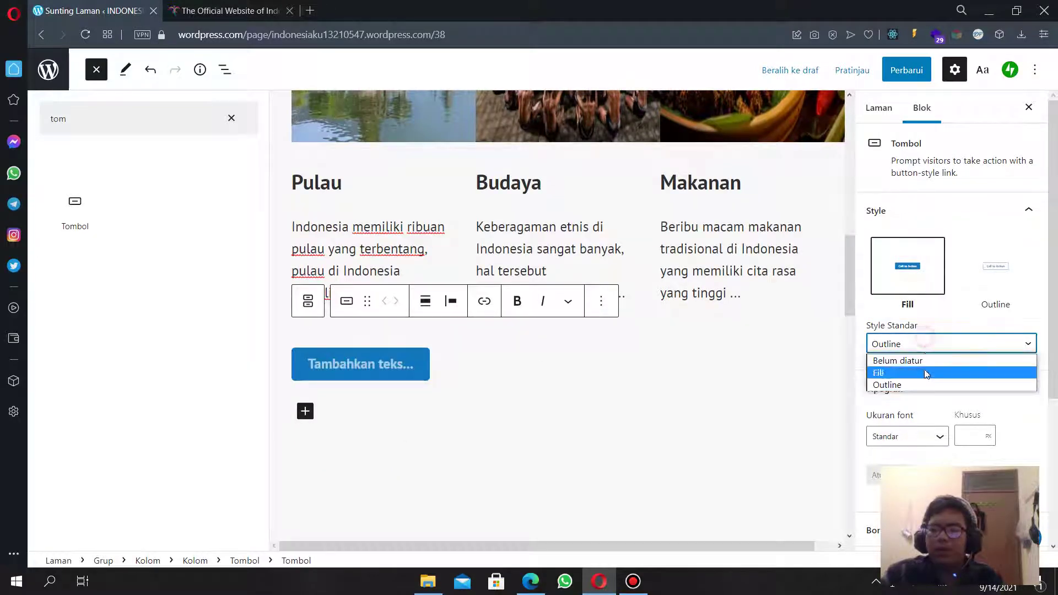
left_click(910, 361)
left_click(351, 361)
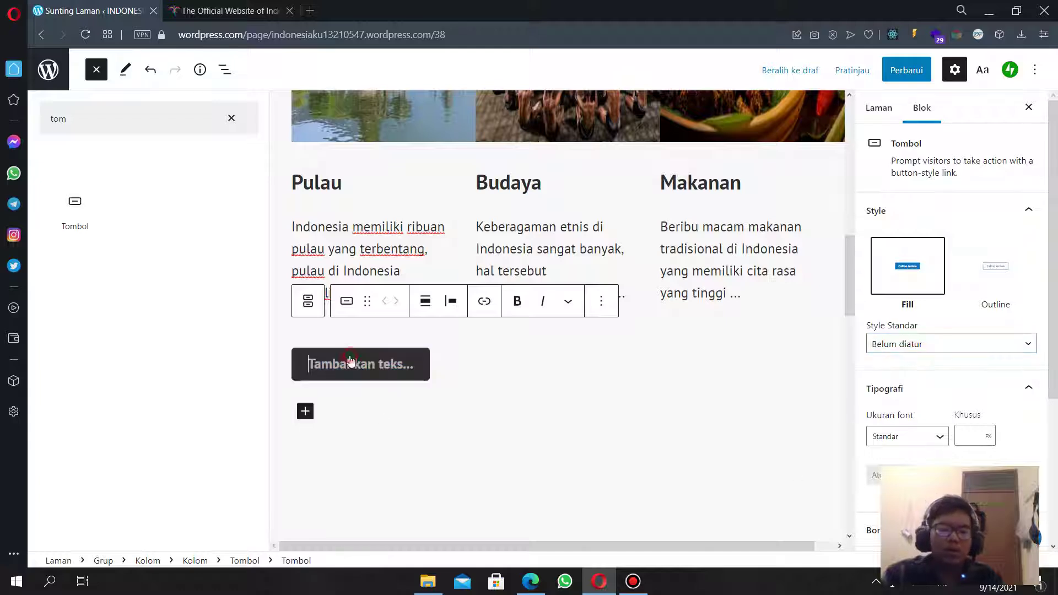
type("Sel")
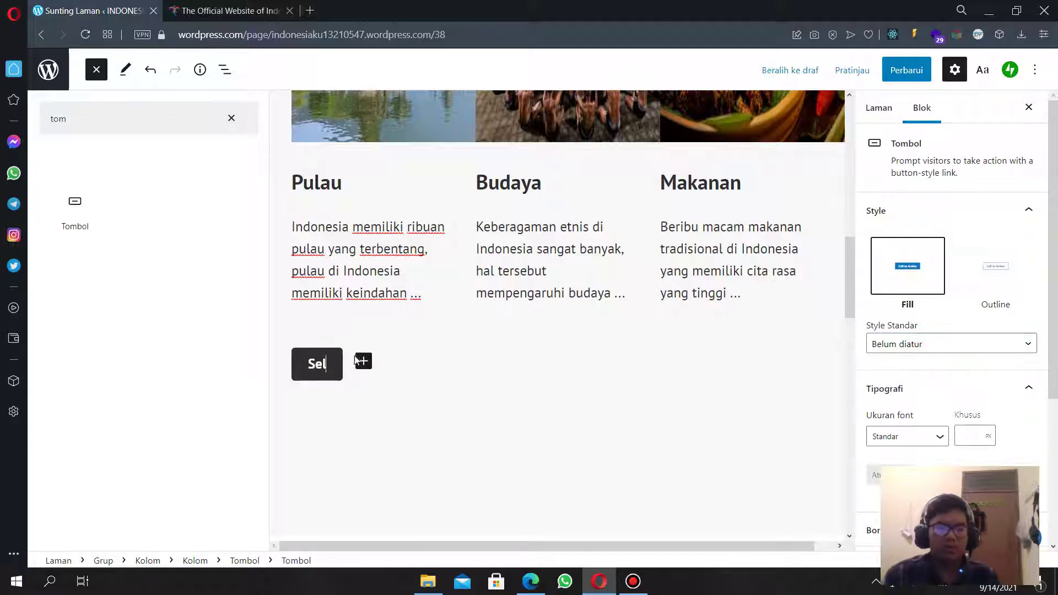
type("engkapnya")
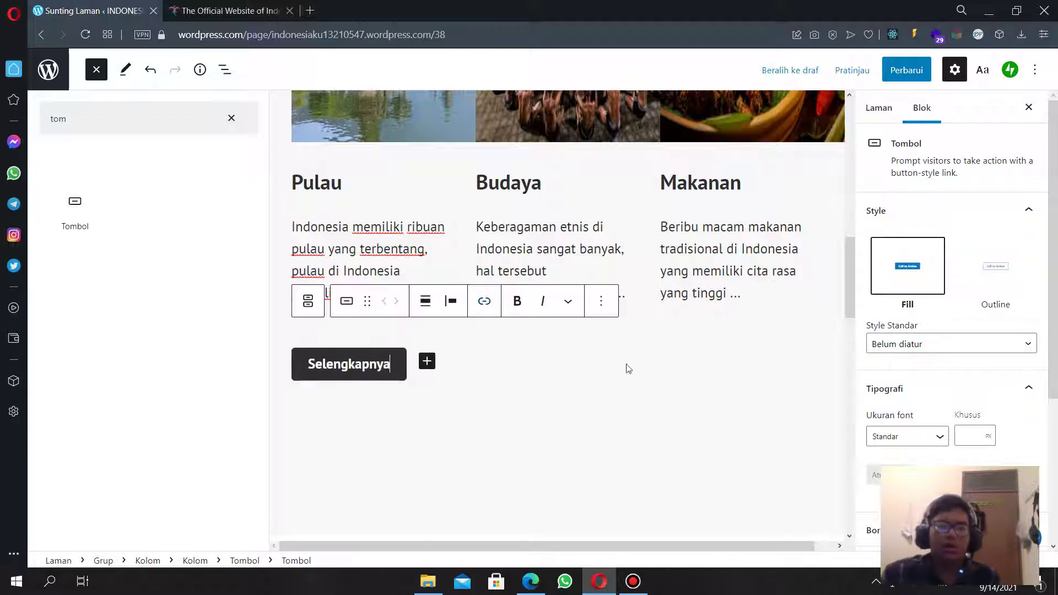
left_click(585, 365)
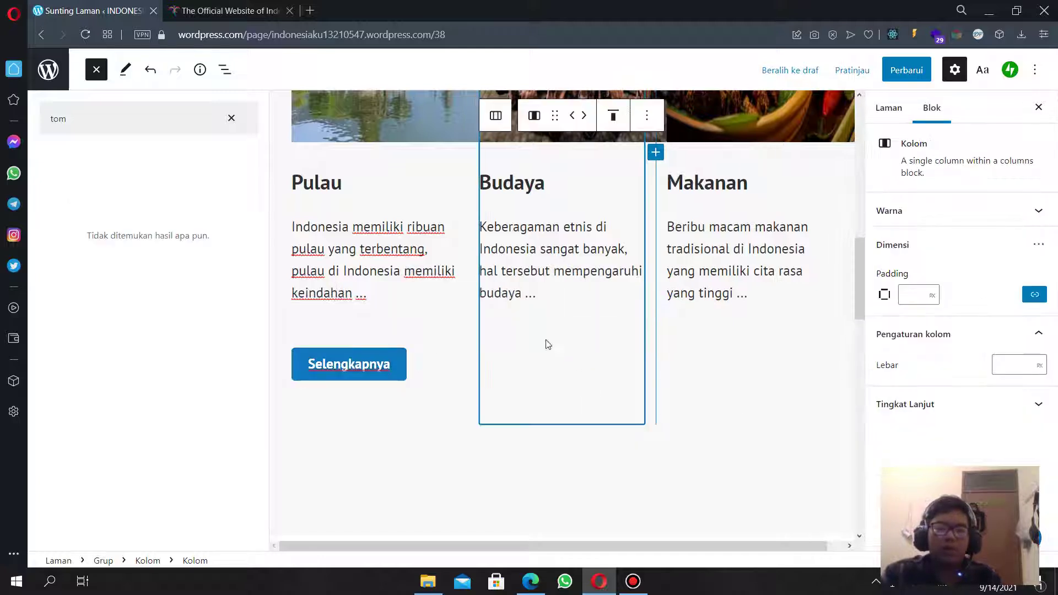
Add a 'Selengkapnya' button beneath the Budaya description.
left_click(541, 291)
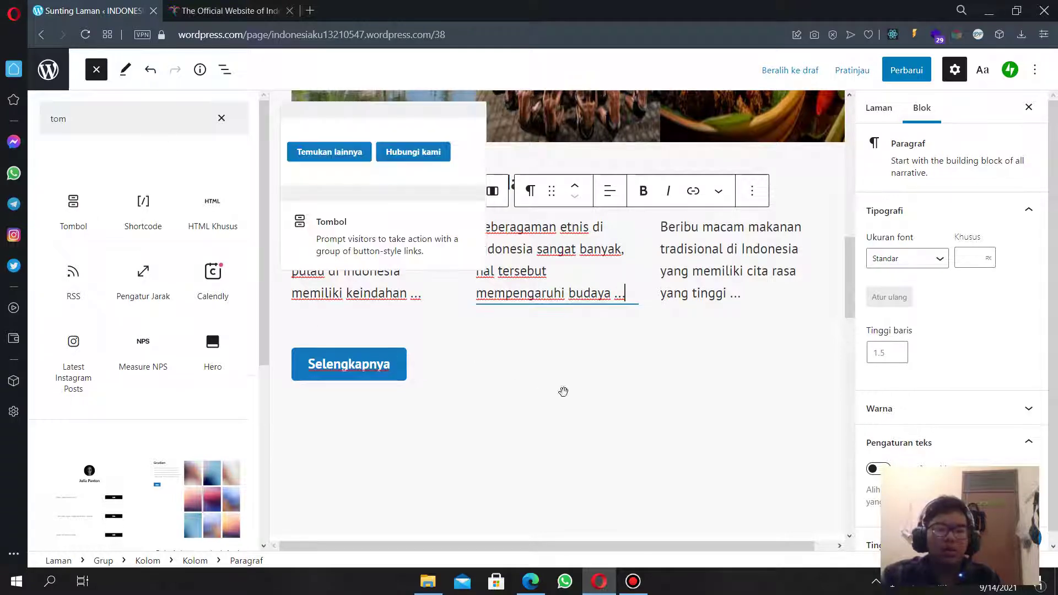
left_click_drag(563, 391, 563, 354)
left_click(568, 365)
type("S")
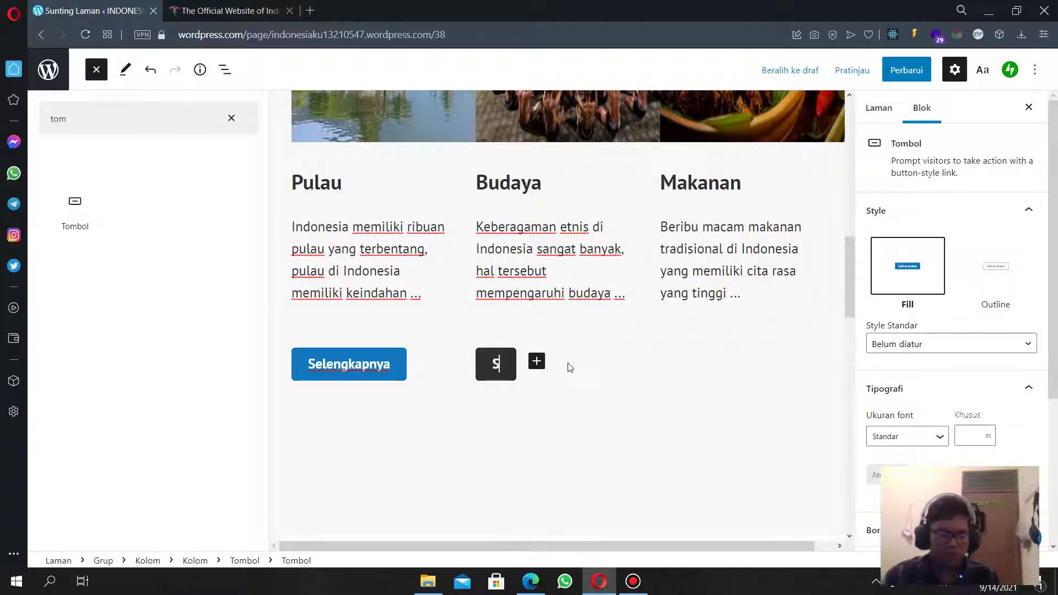
type("el")
key("BackSpace")
key("BackSpace")
type("el")
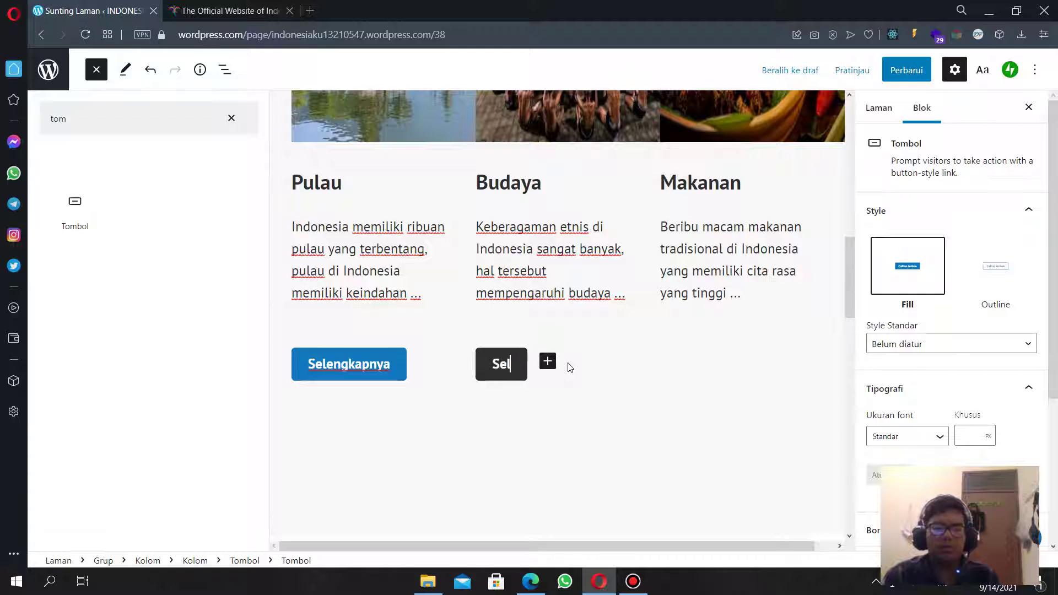
type("engkapnya")
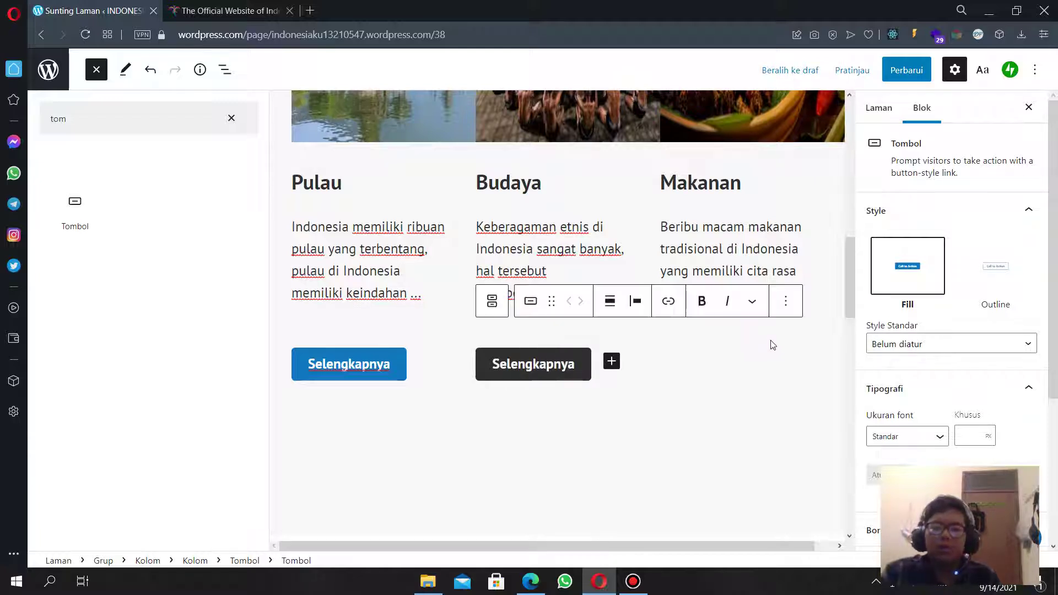
Add a button under the Makanan description labelled 'selengkapnya'.
left_click(774, 346)
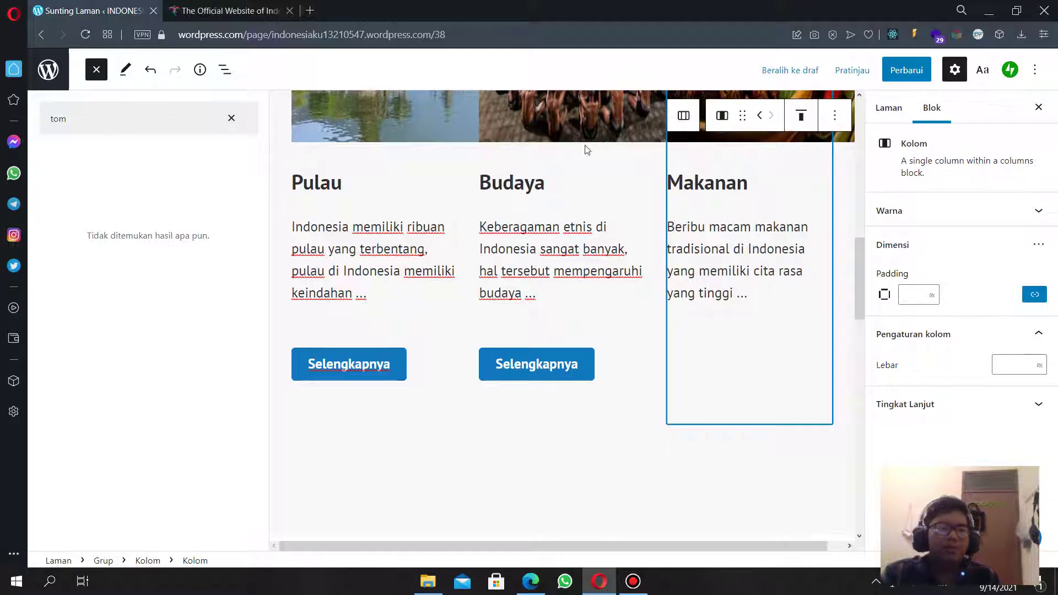
left_click(758, 296)
left_click(75, 207)
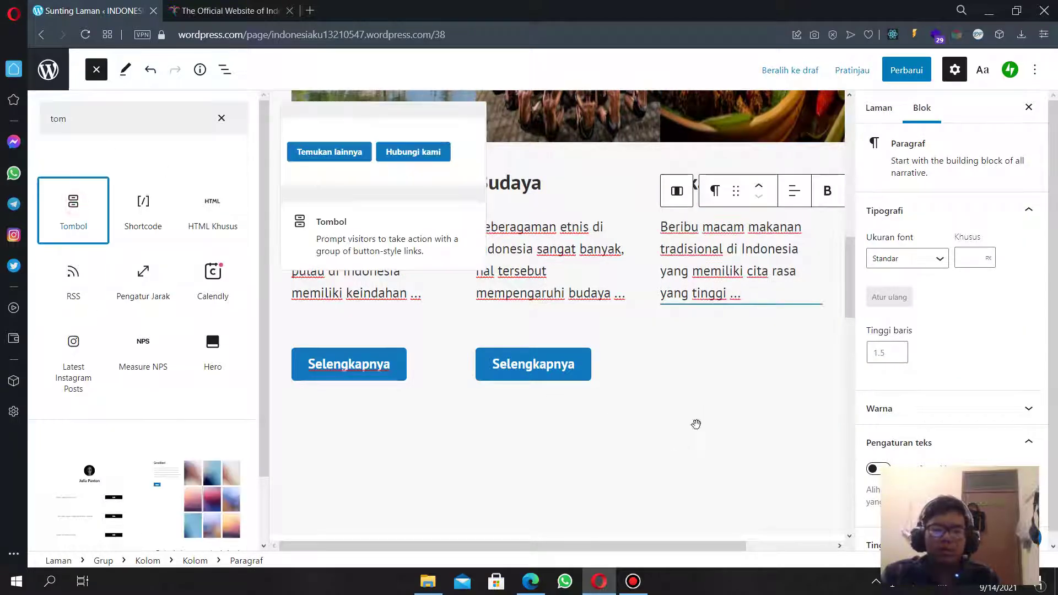
type("s")
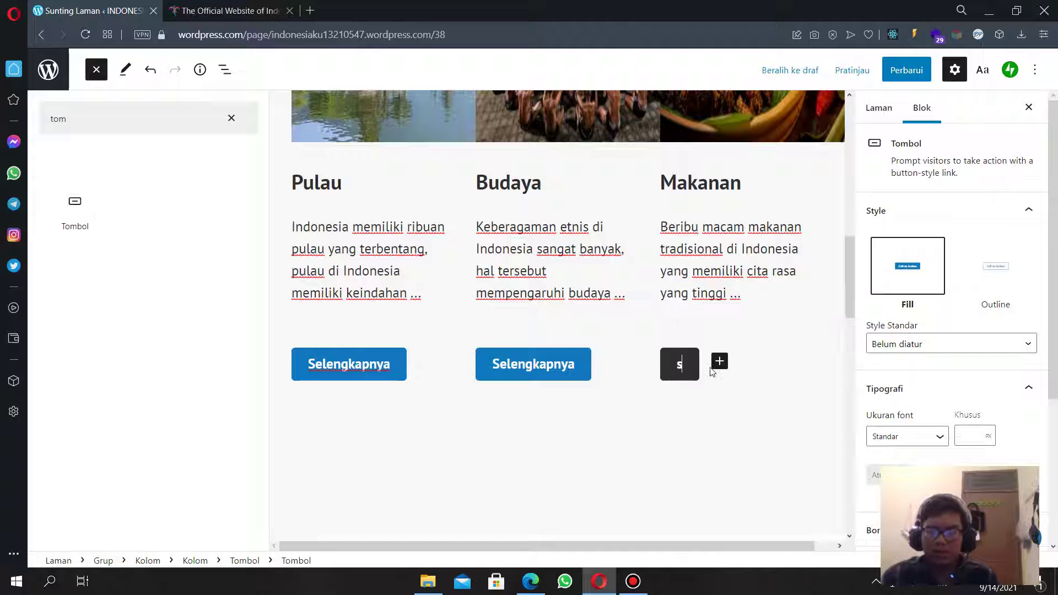
type("elengkap")
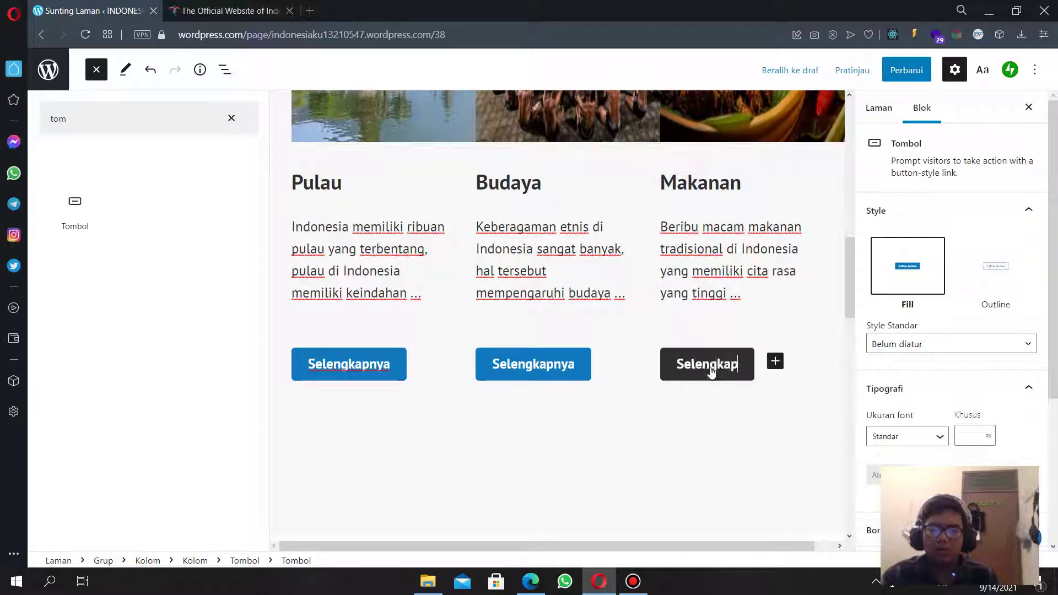
type("nya")
Round the Makanan button's corners to a 100 px radius.
scroll(910, 397, "down", 4)
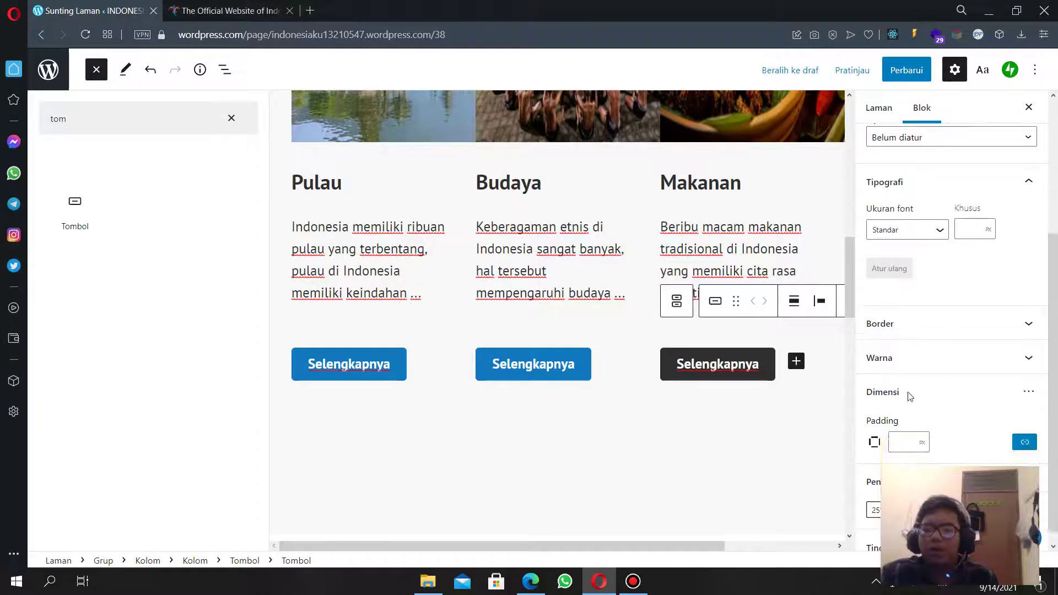
scroll(939, 458, "up", 1)
left_click(943, 386)
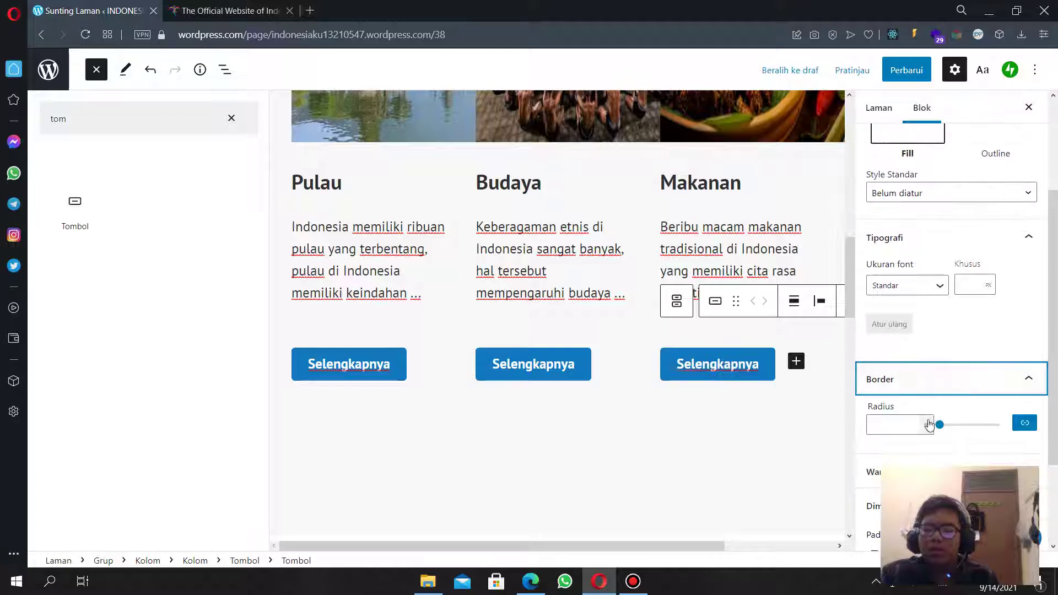
left_click_drag(941, 425, 1001, 425)
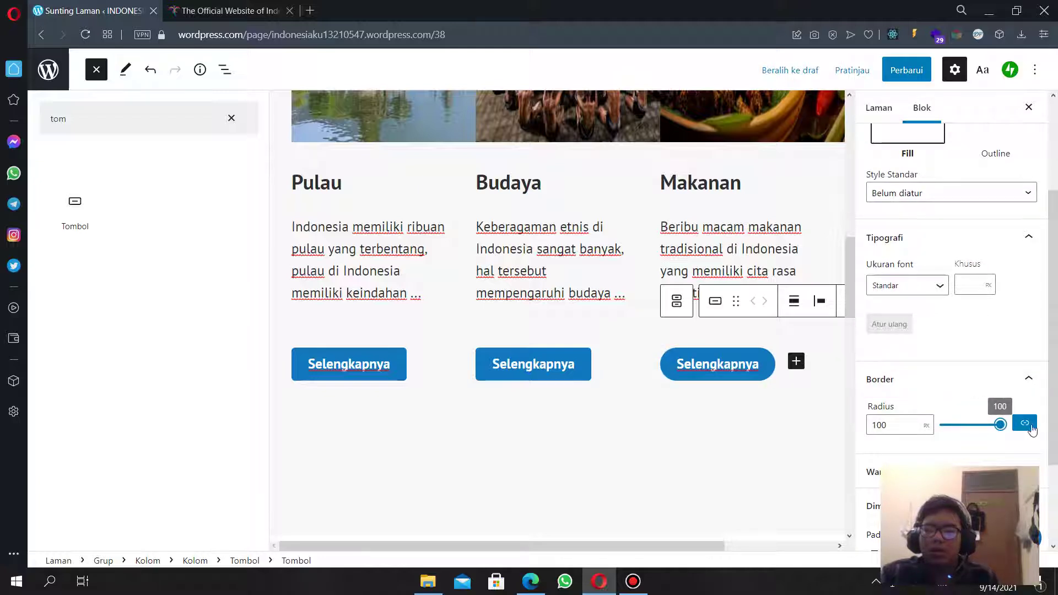
Round the Budaya button's corners to a 100 px radius.
left_click(568, 363)
left_click(915, 411)
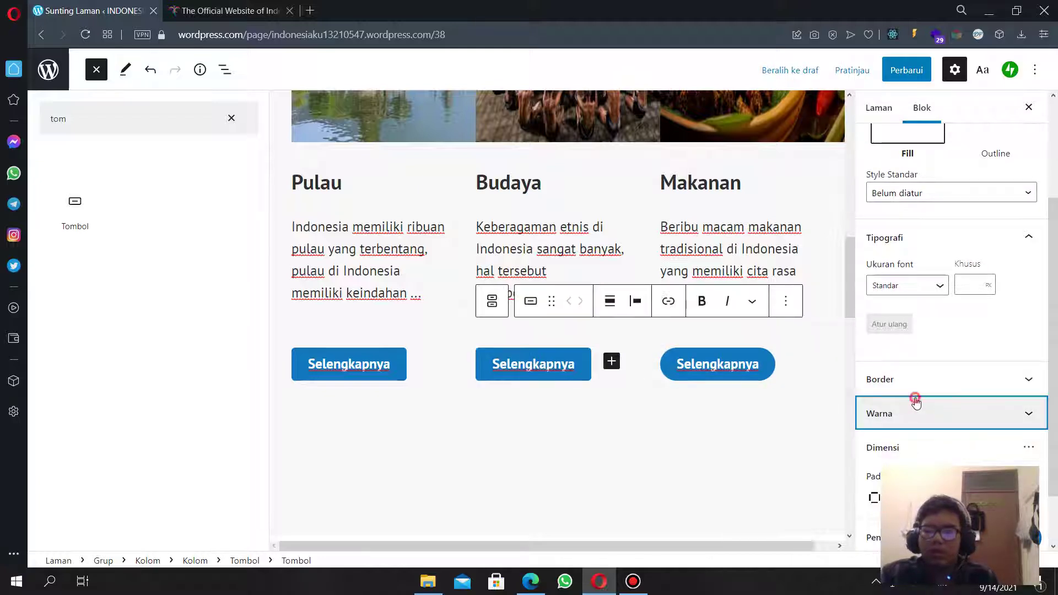
left_click(932, 310)
left_click_drag(945, 355, 1001, 356)
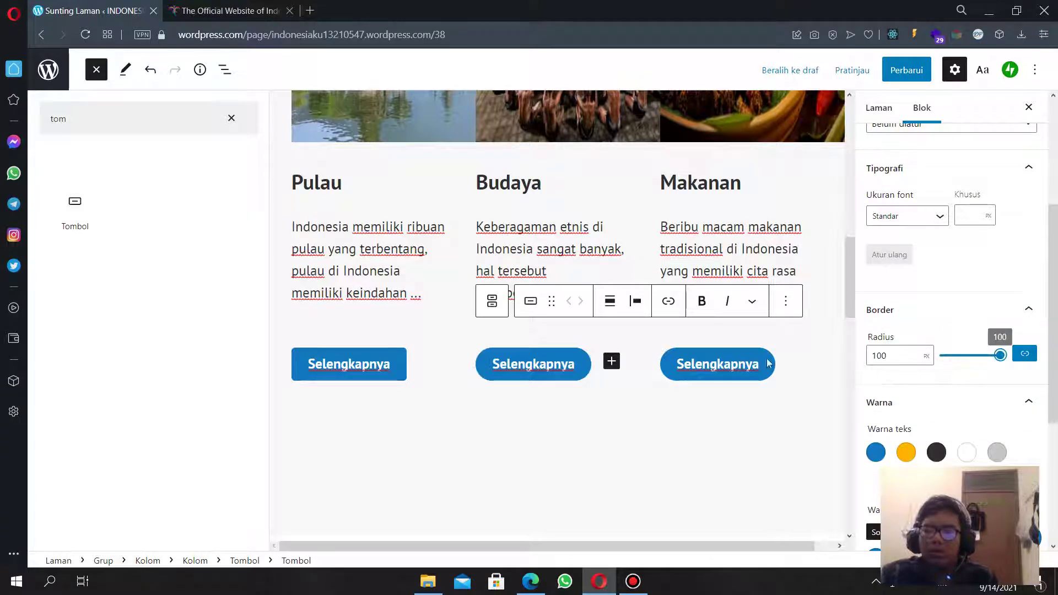
Round the Pulau button's corners to a 100 px radius.
left_click(377, 353)
left_click(916, 309)
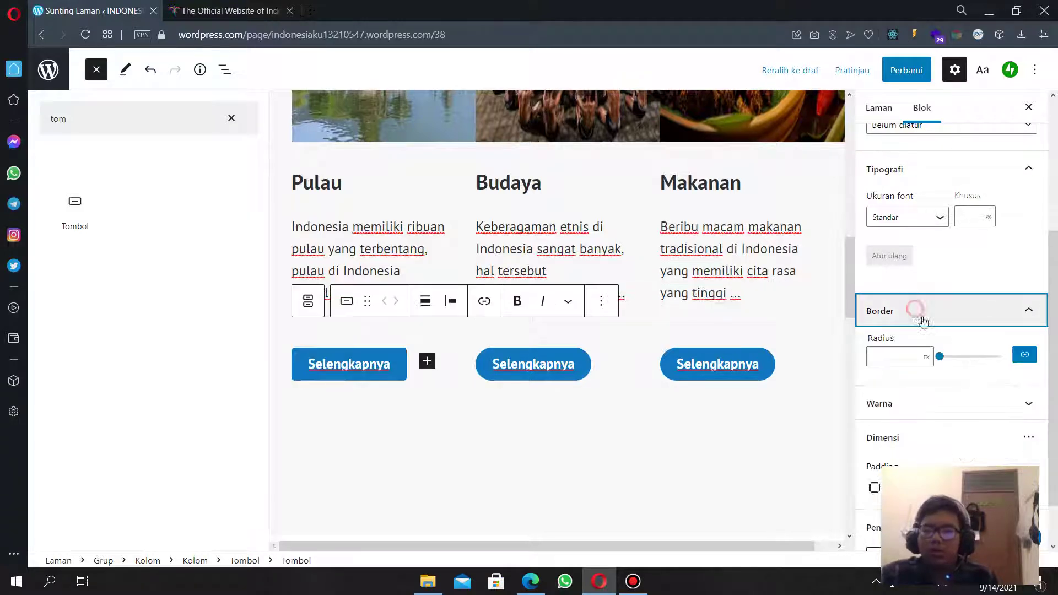
left_click_drag(945, 358, 1055, 369)
scroll(487, 427, "down", 3)
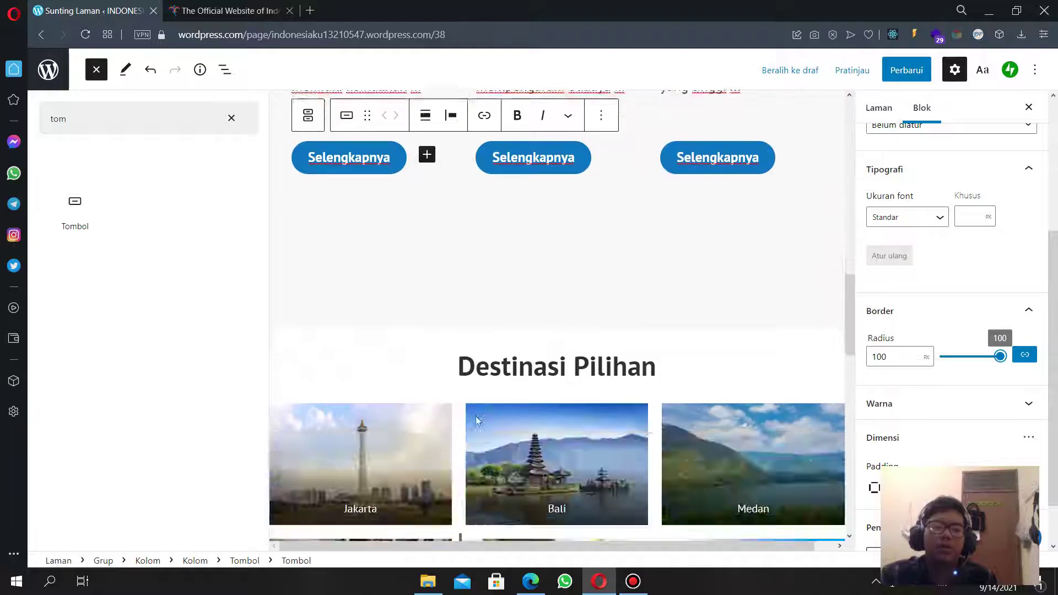
scroll(511, 394, "up", 15)
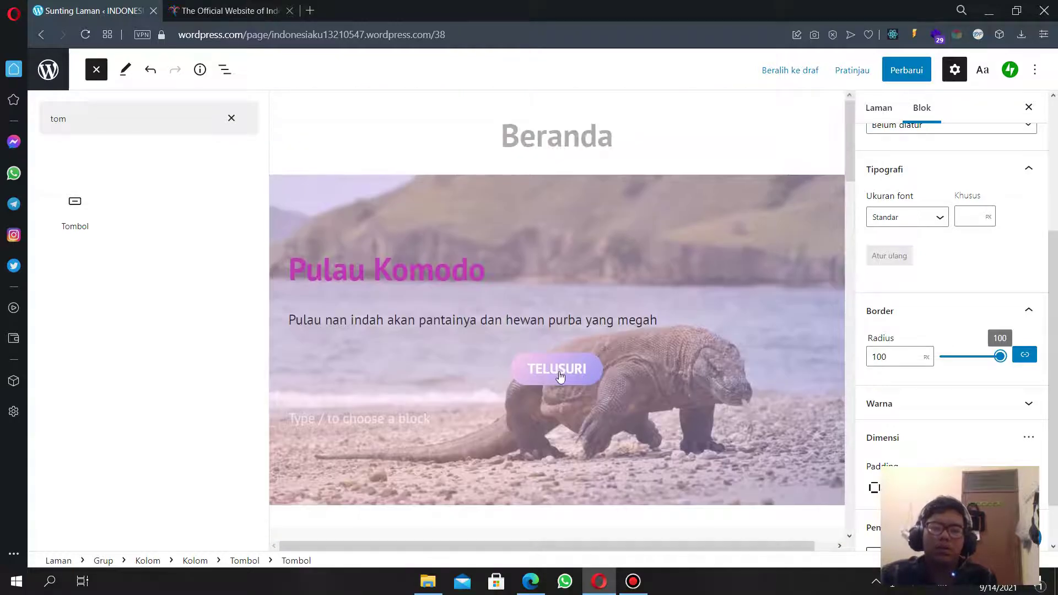
scroll(559, 375, "down", 10)
scroll(563, 371, "up", 5)
scroll(562, 369, "down", 8)
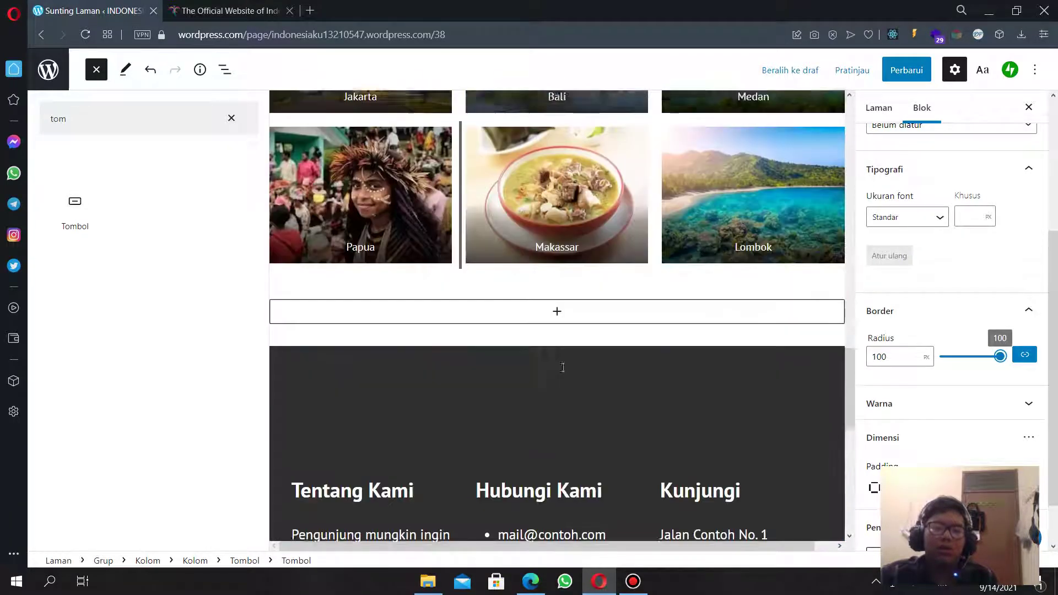
scroll(560, 371, "up", 12)
scroll(537, 381, "down", 6)
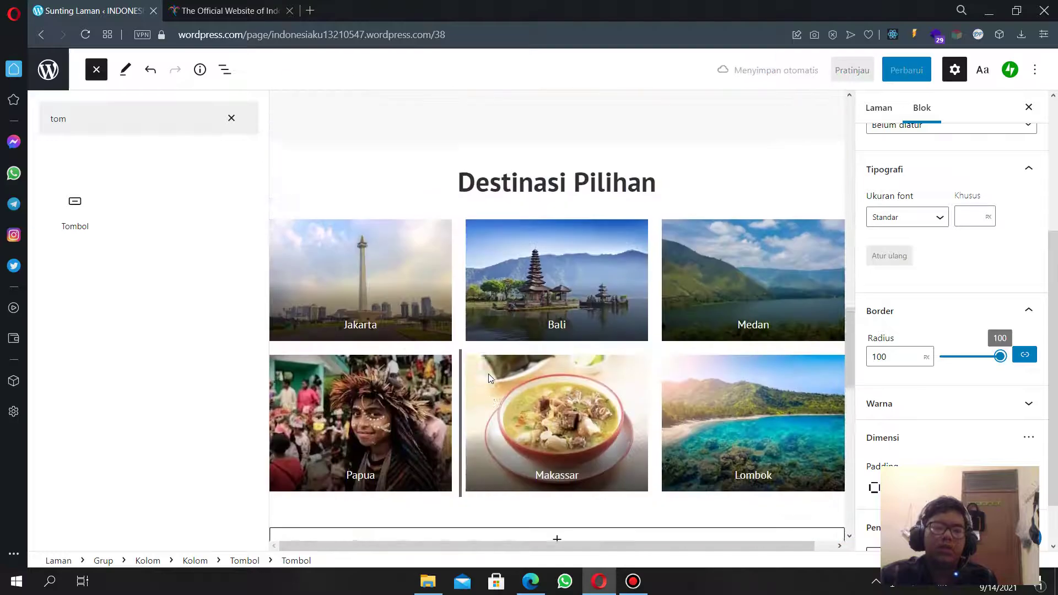
scroll(485, 375, "up", 10)
scroll(474, 390, "down", 12)
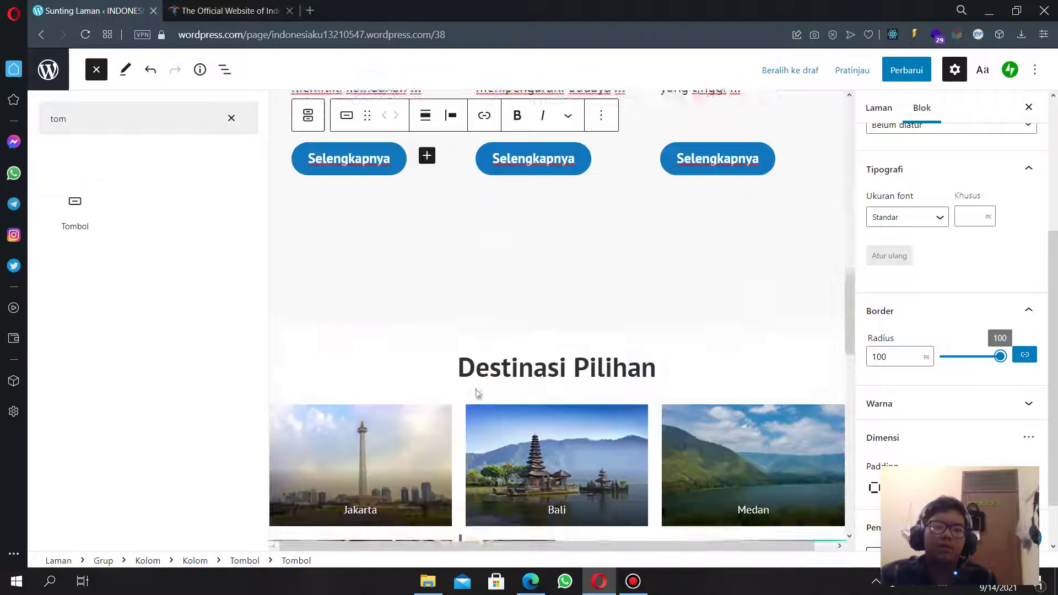
scroll(352, 395, "down", 4)
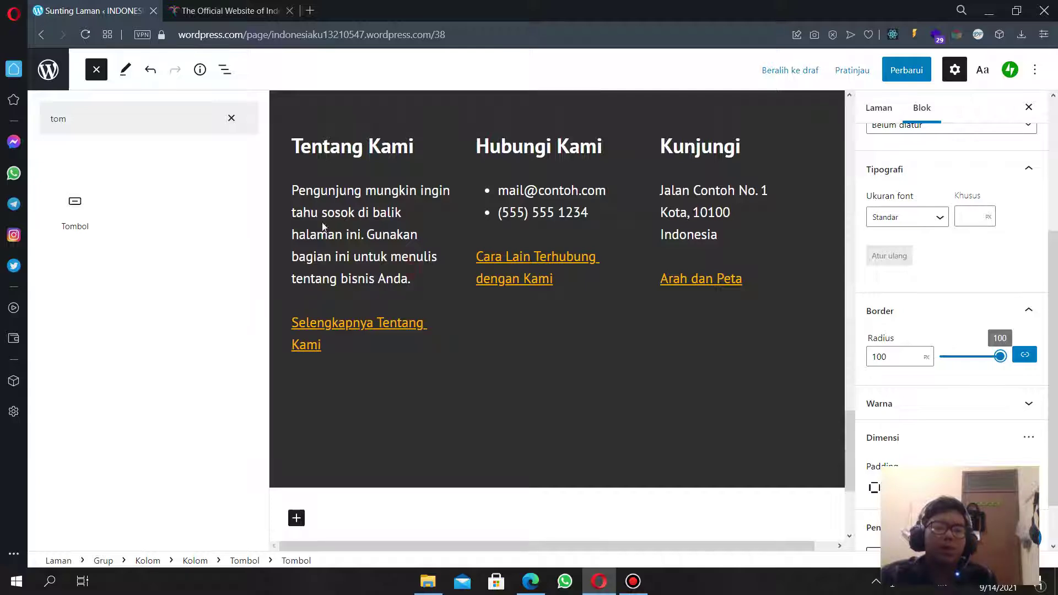
Overwrite the Tentang Kami paragraph with 'Indonesiaku berkotmitmen memperkenalkan keindahan Indonesia di kancah dunia'.
left_click_drag(346, 235, 414, 279)
left_click(415, 280)
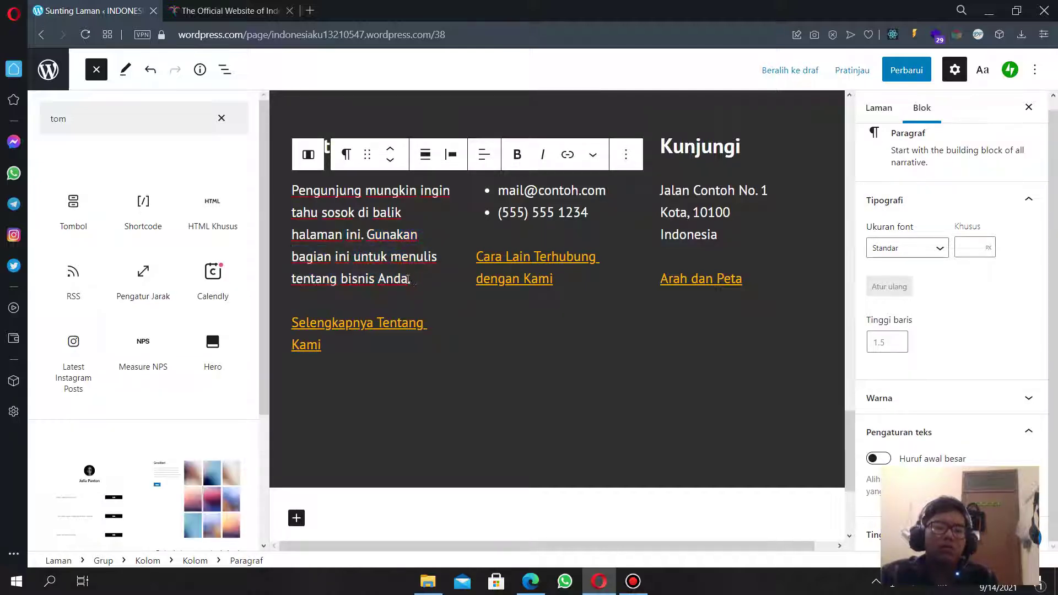
key("ctrl+a")
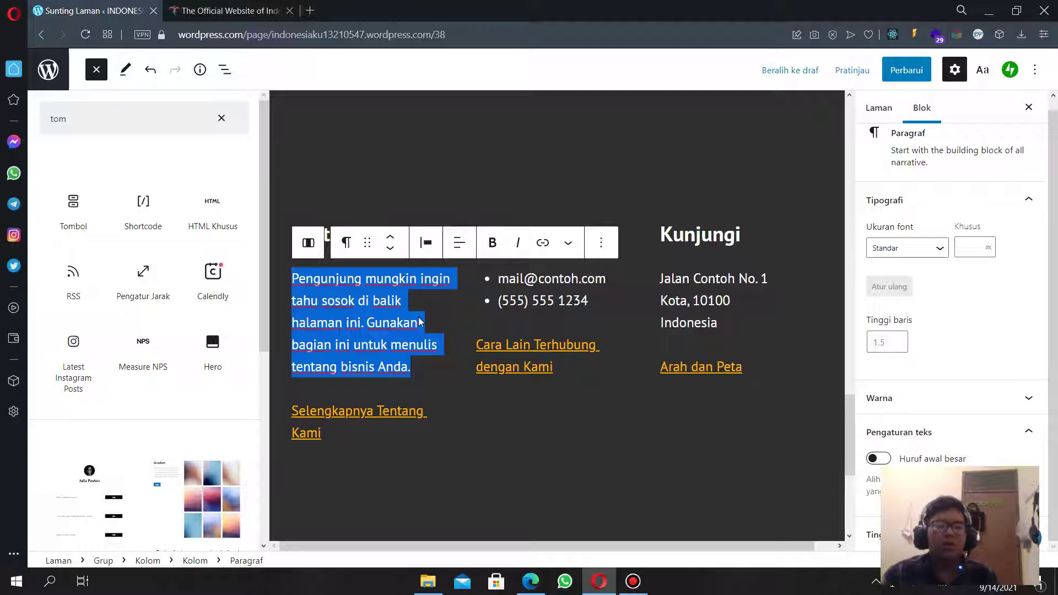
type("Indo")
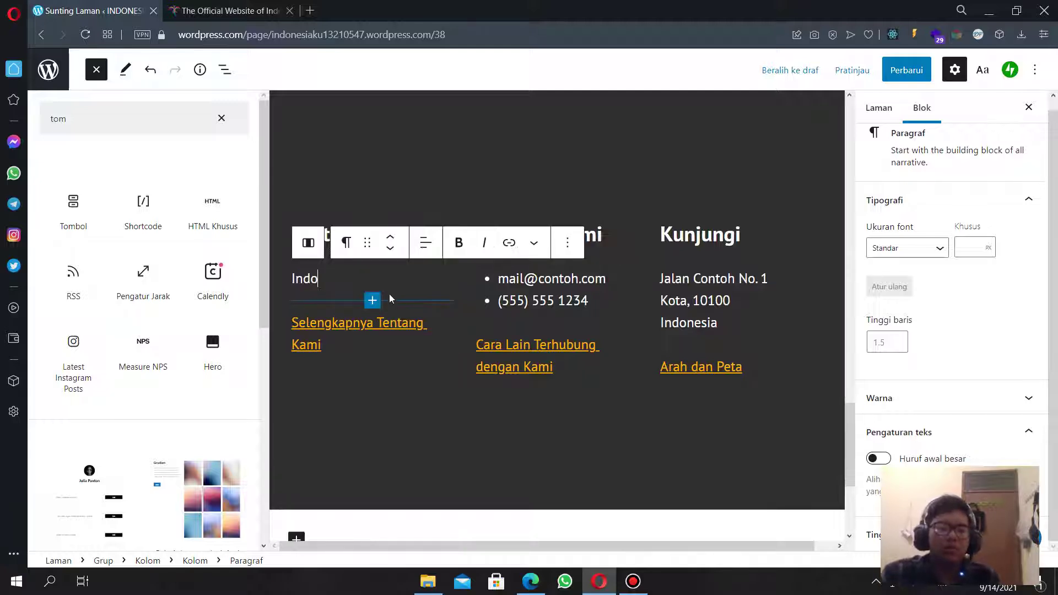
type("nesia")
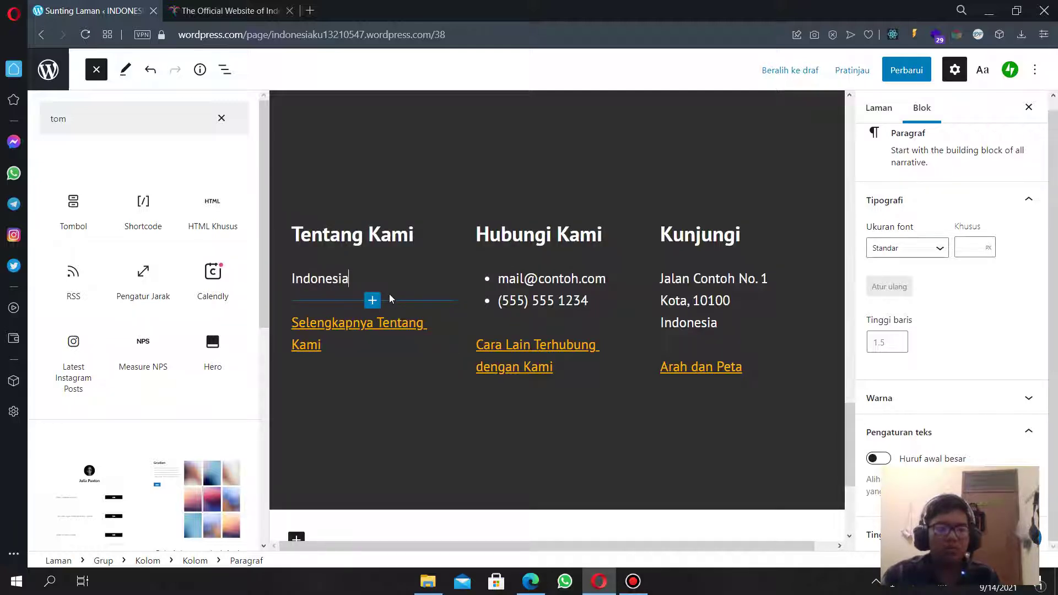
type("ku berkotm")
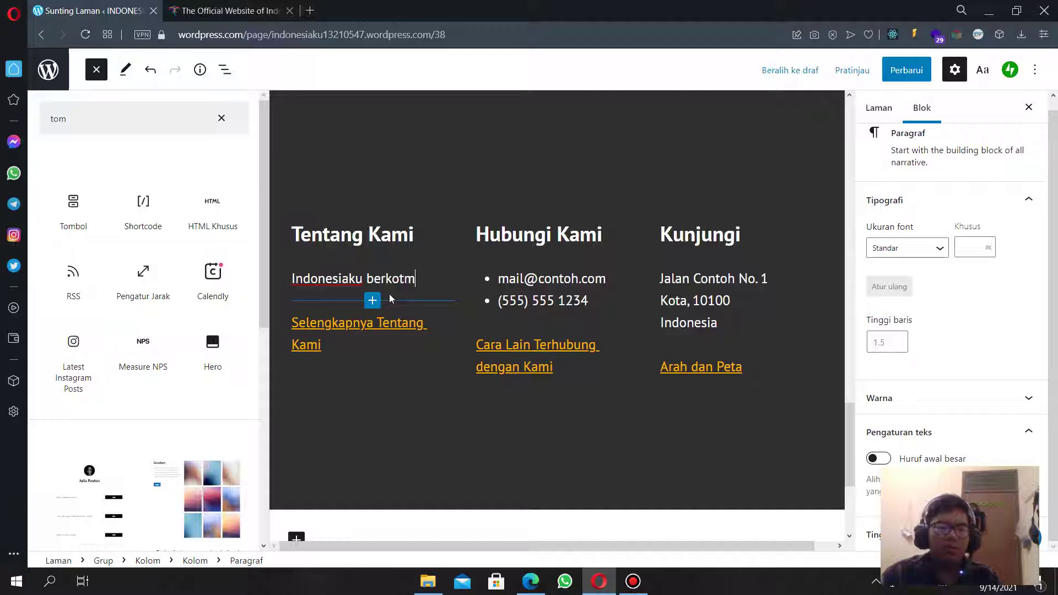
type("itm")
key("BackSpace")
type("tmen")
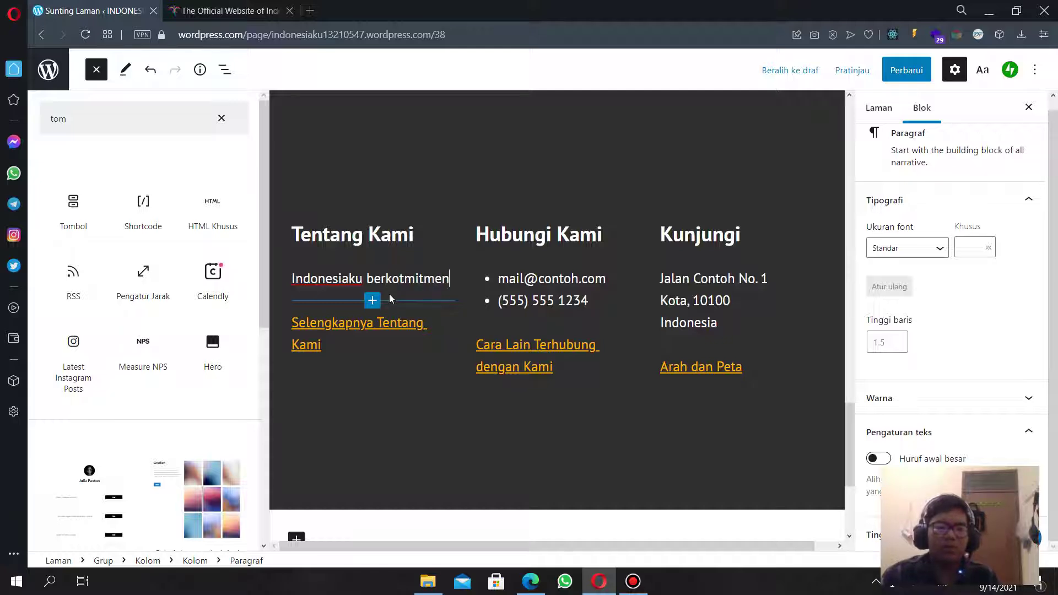
type(" memperken")
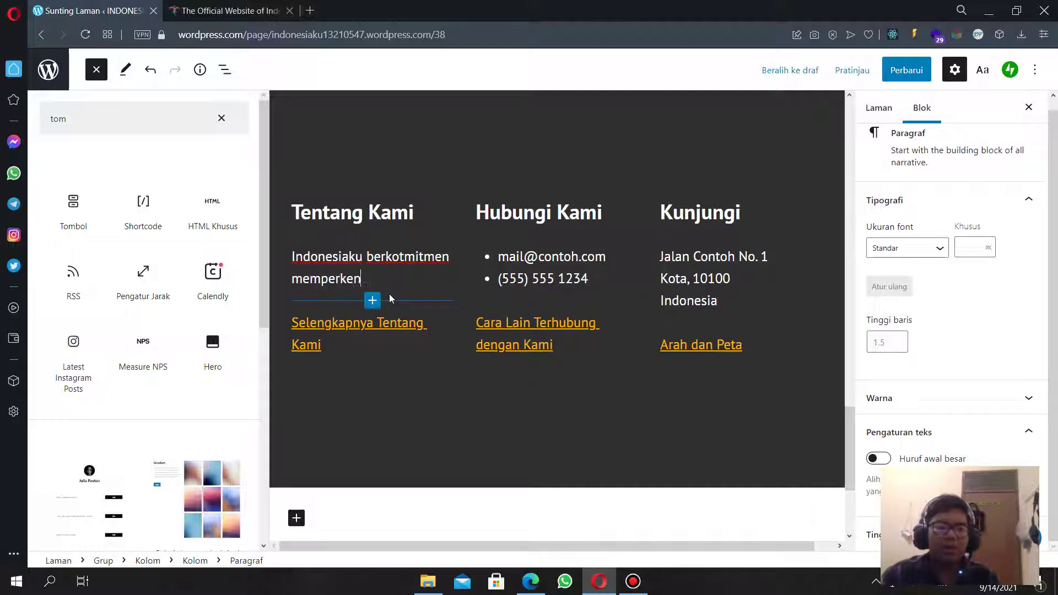
type("alka")
key("BackSpace")
type("kan keindahanan")
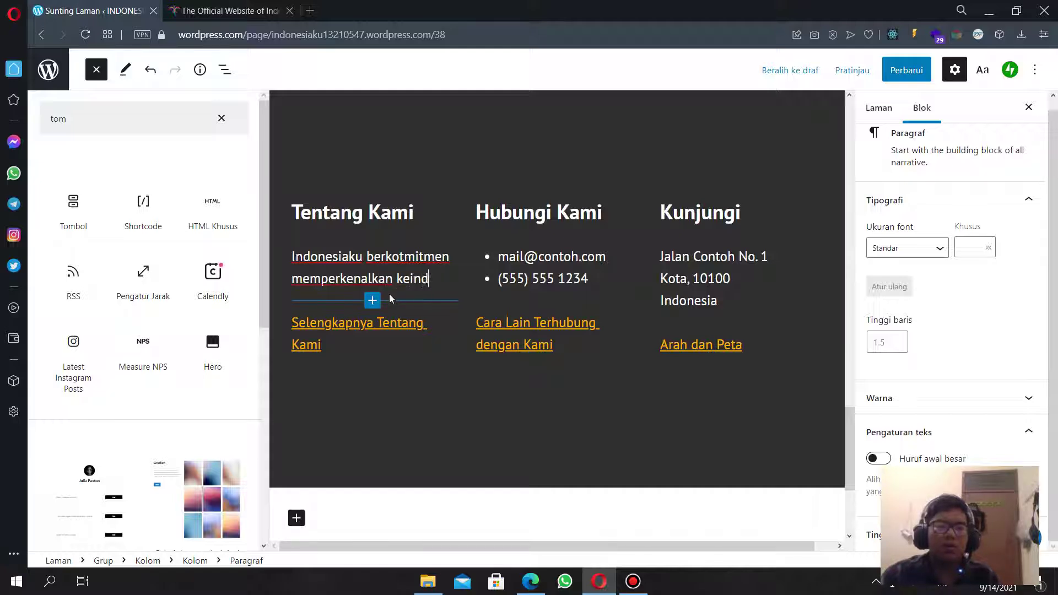
key("BackSpace")
key("BackSpace")
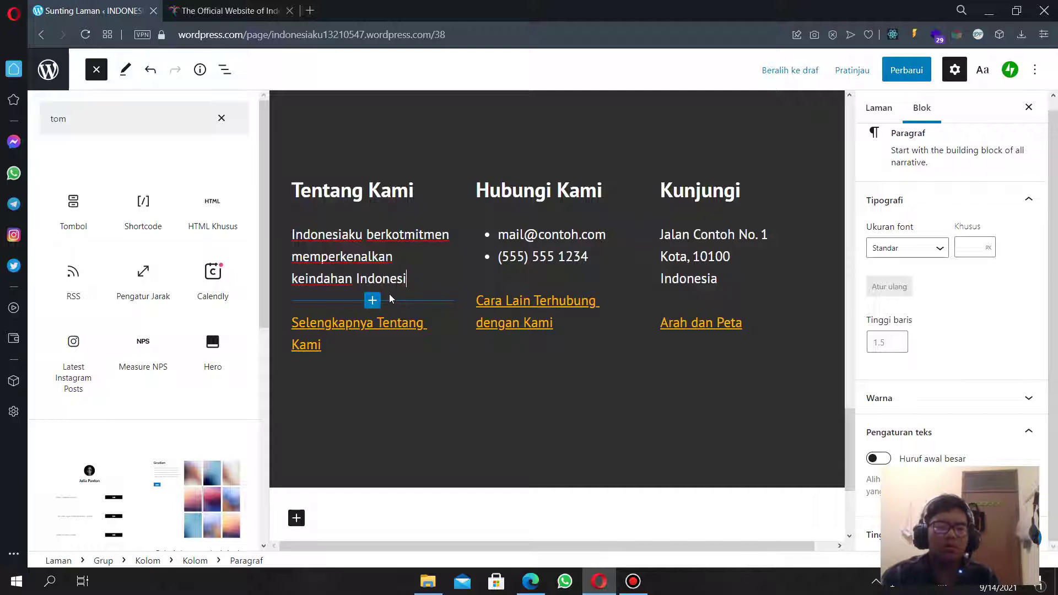
type("Indonesia di ka")
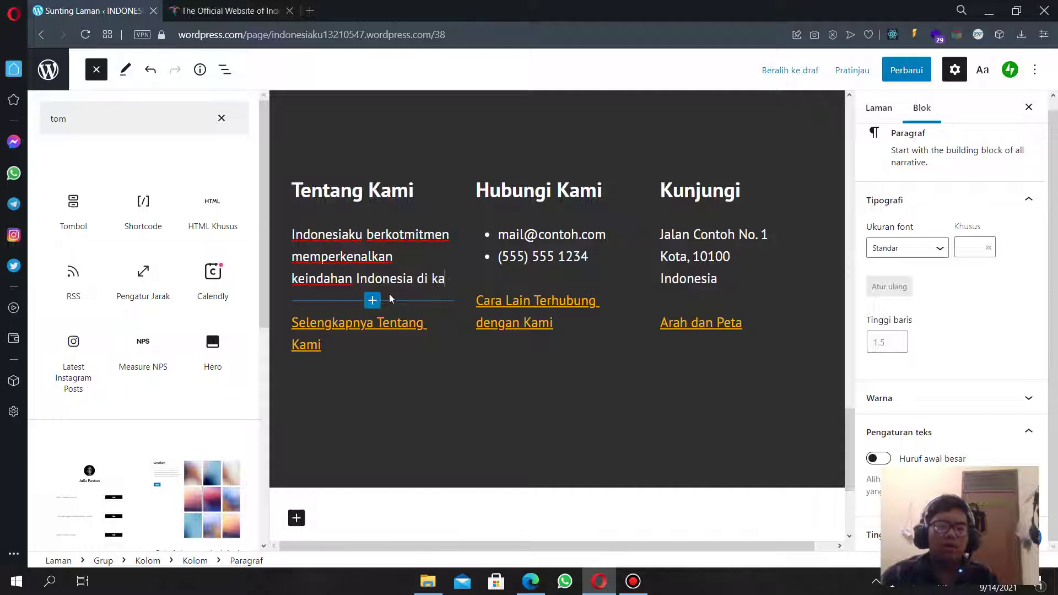
type("ncah dunia")
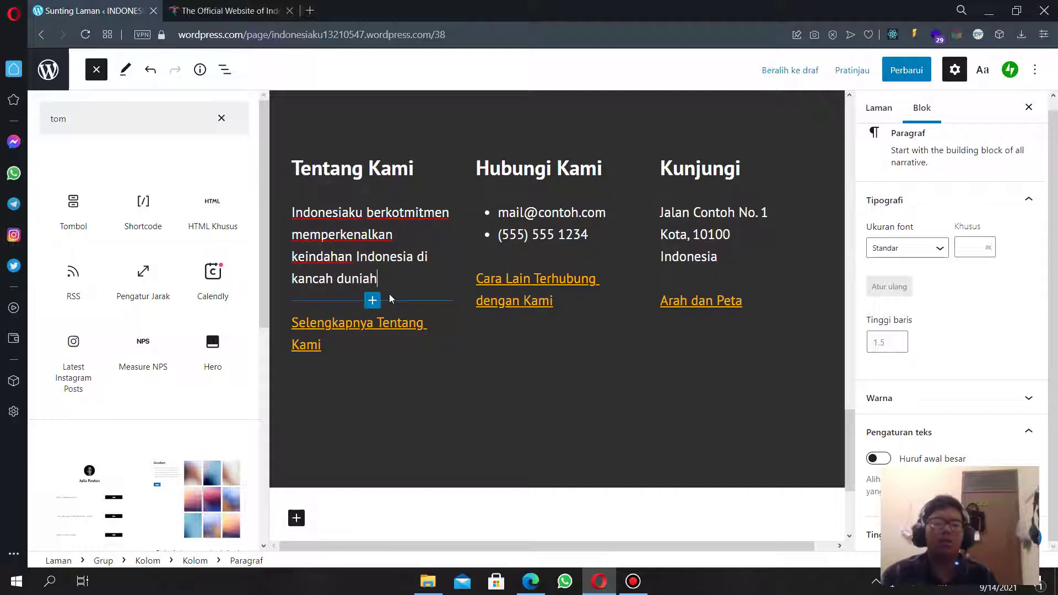
type("h")
key("BackSpace")
scroll(488, 381, "up", 3)
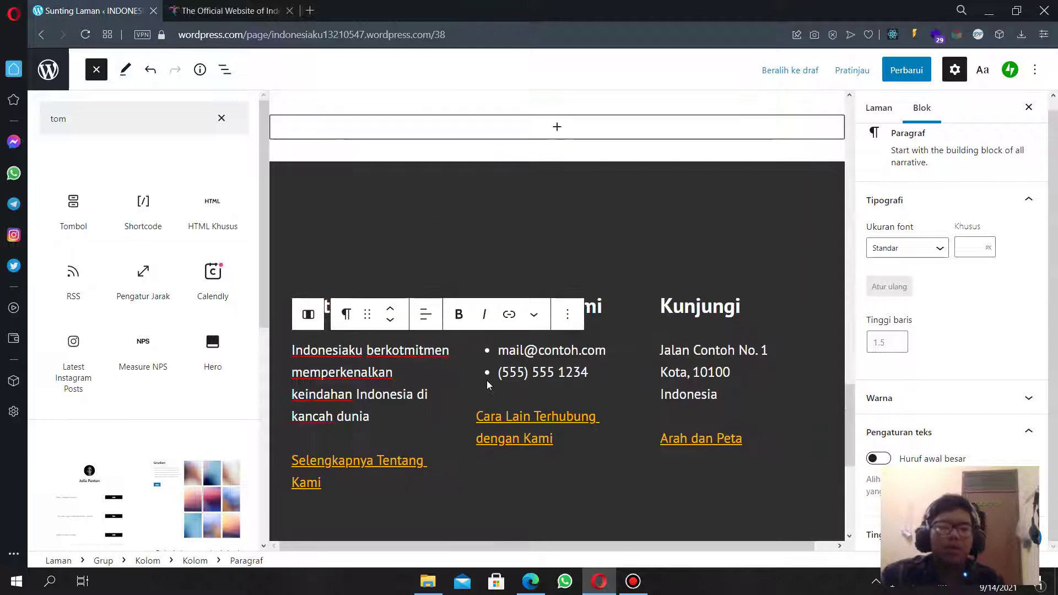
Replace the sample e-mail address in Hubungi Kami with the site's Gmail address.
left_click(532, 371)
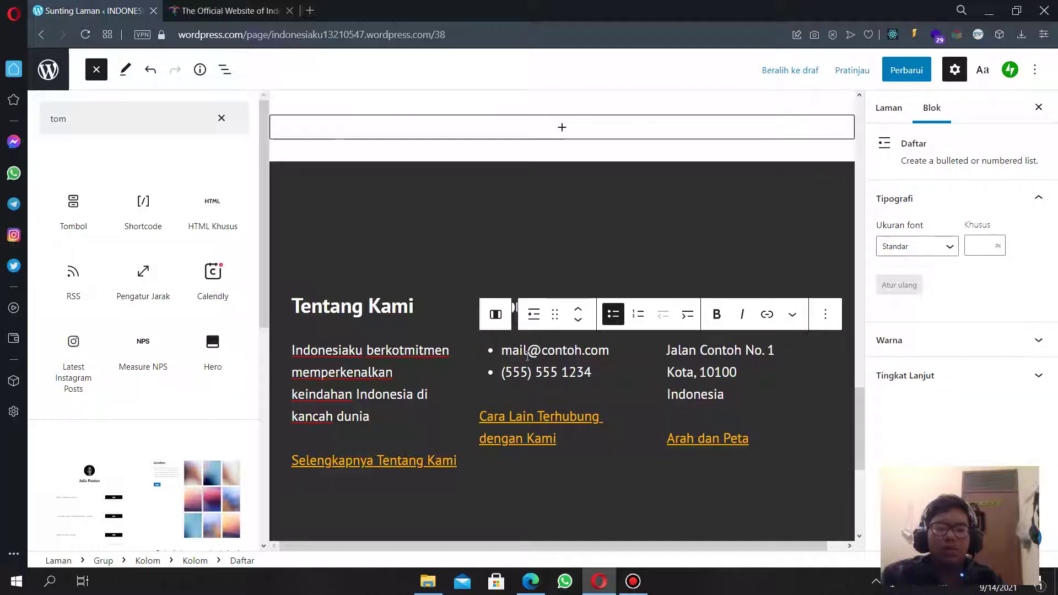
double_click(501, 350)
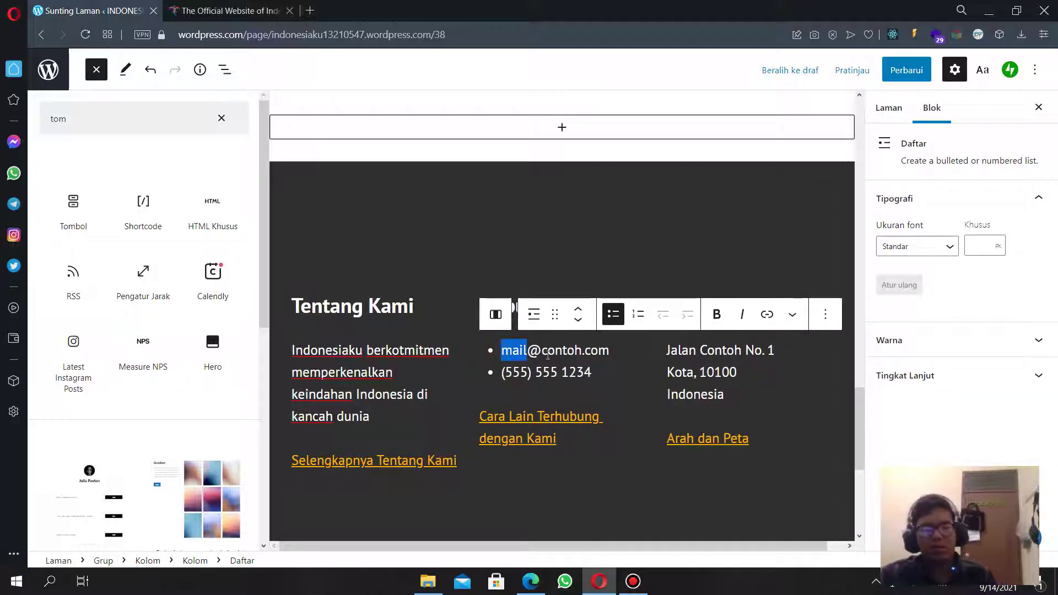
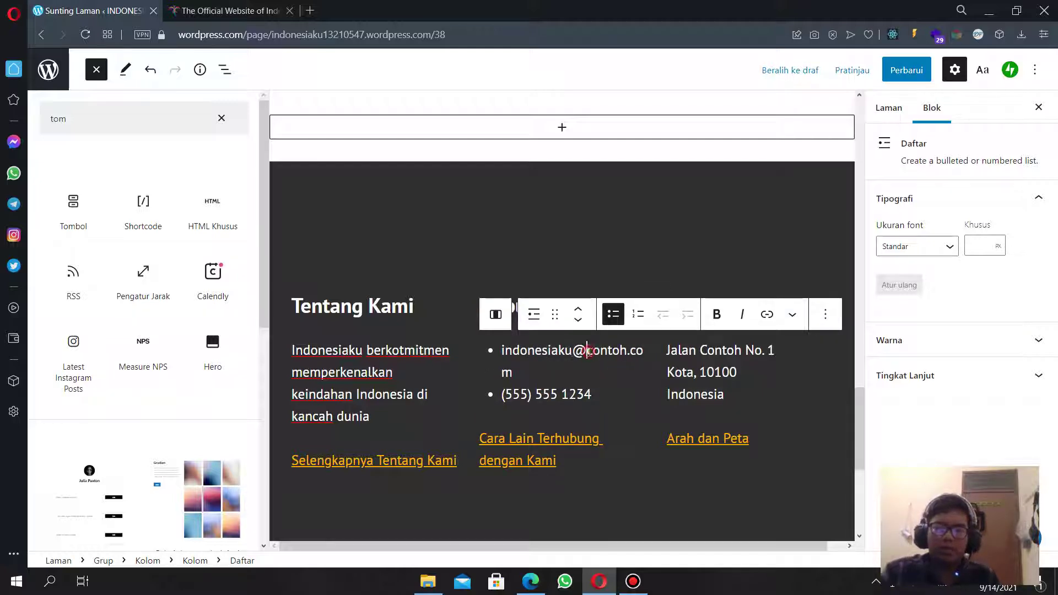
double_click(589, 352)
type("gmail")
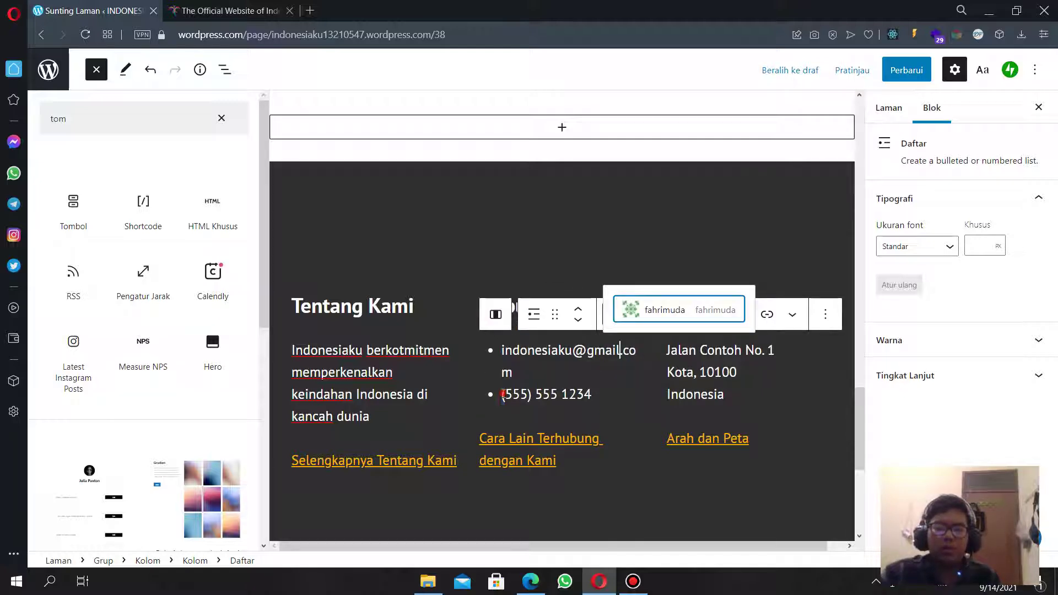
Update the phone area code and change the Kunjungi address to Kemayoran, Jakarta.
double_click(516, 393)
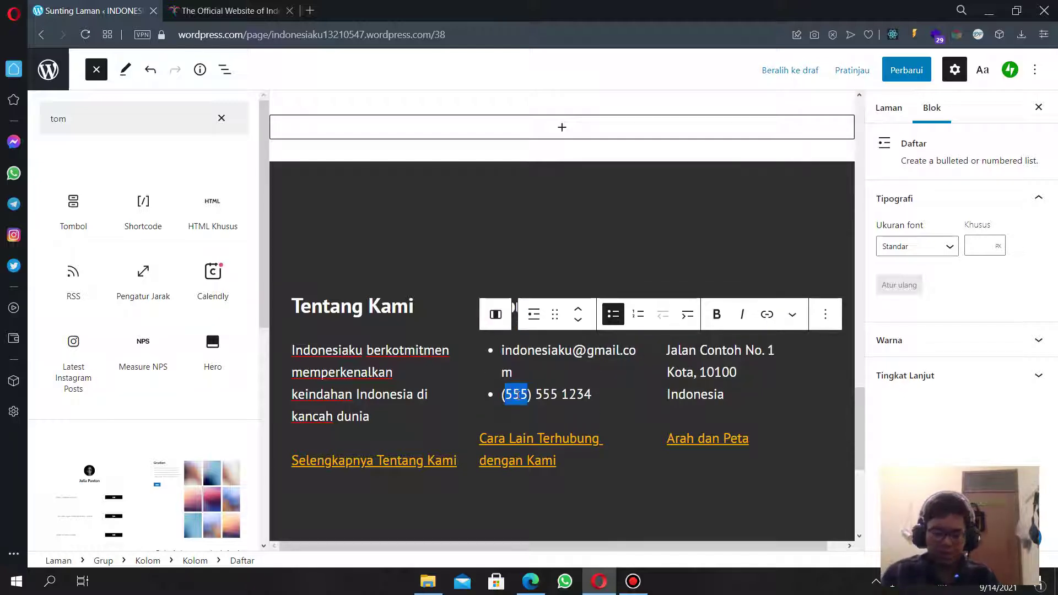
type("62")
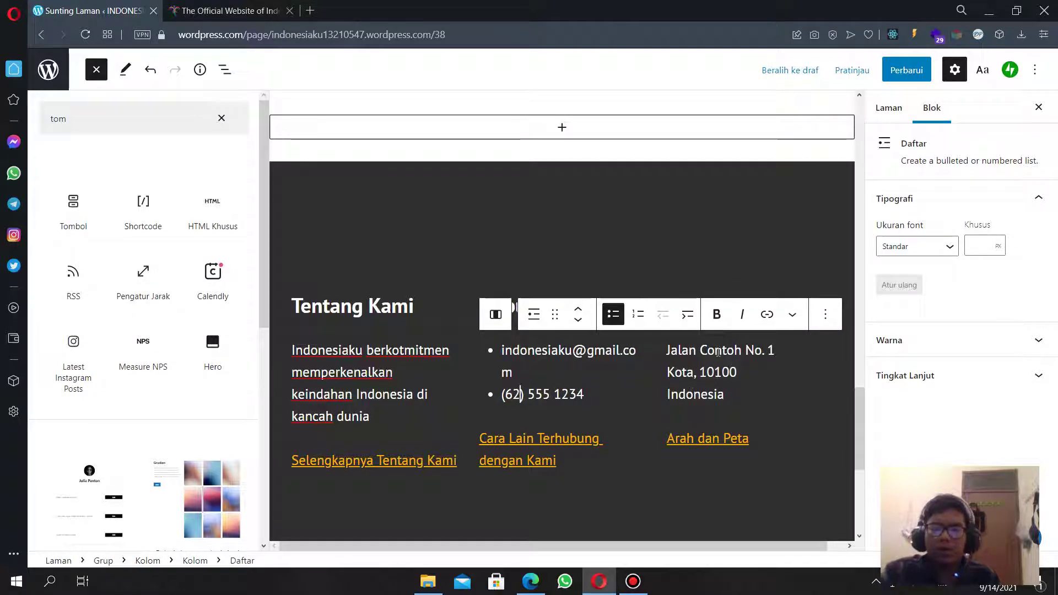
double_click(718, 348)
type("Kem")
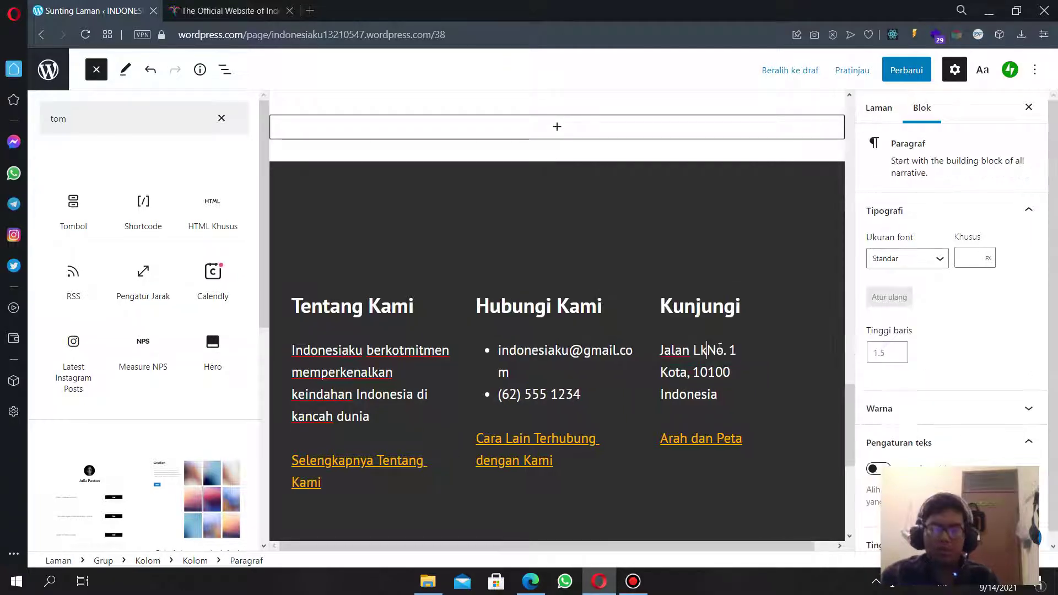
type("ayoran")
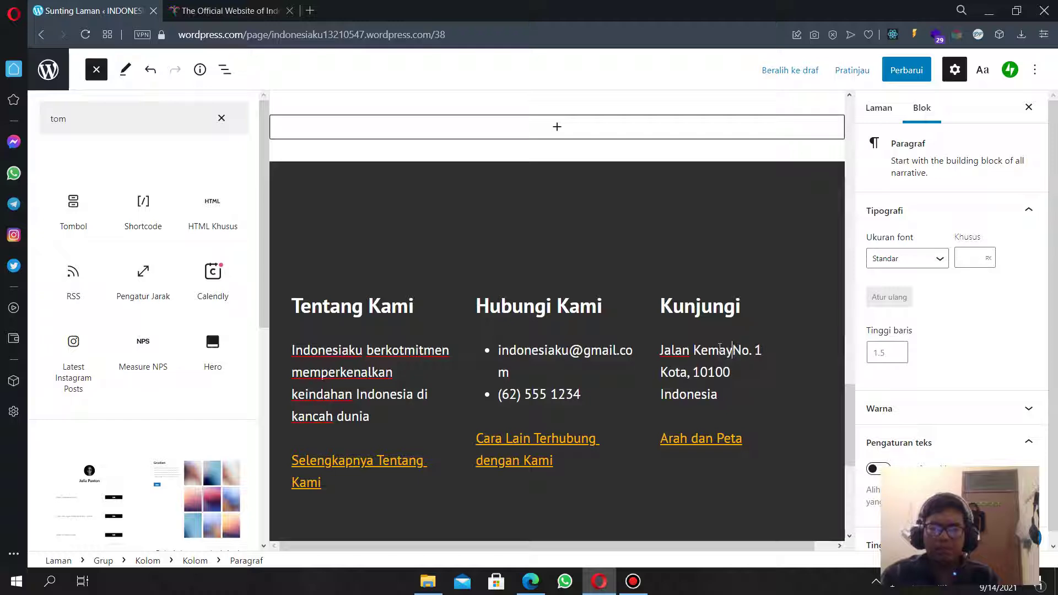
double_click(669, 370)
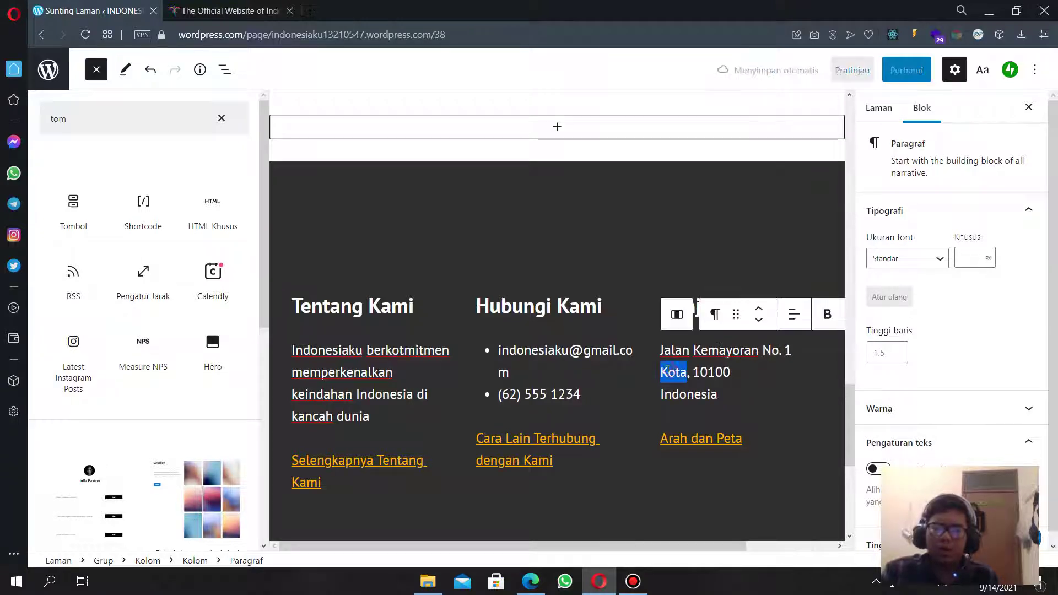
type("Ja")
type("karta")
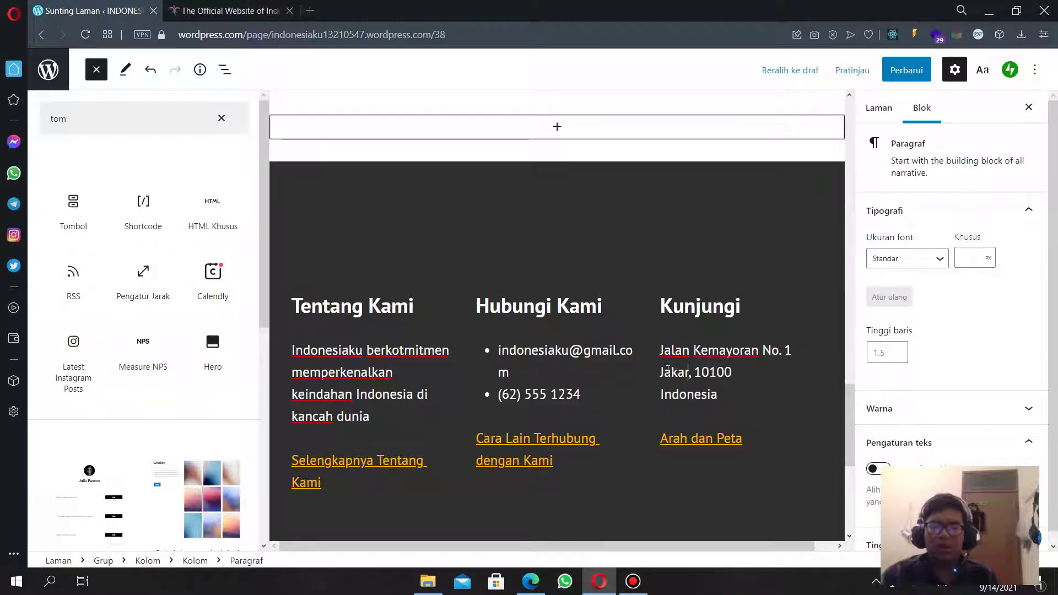
Close the inserter and settings panels, save the page with Perbarui, and preview it.
scroll(540, 357, "up", 5)
scroll(540, 357, "up", 6)
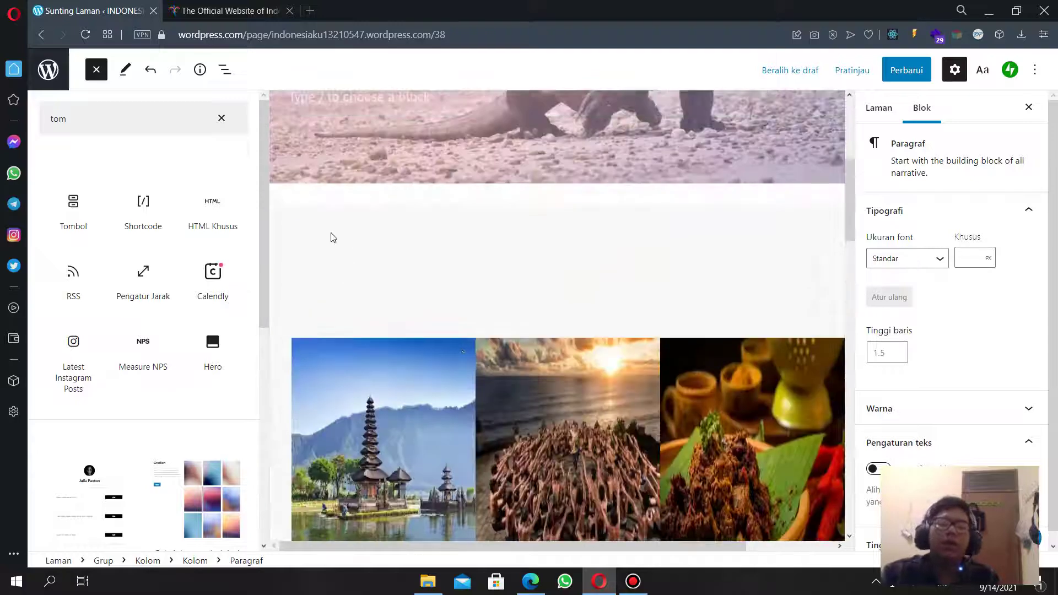
left_click(222, 119)
left_click(1029, 108)
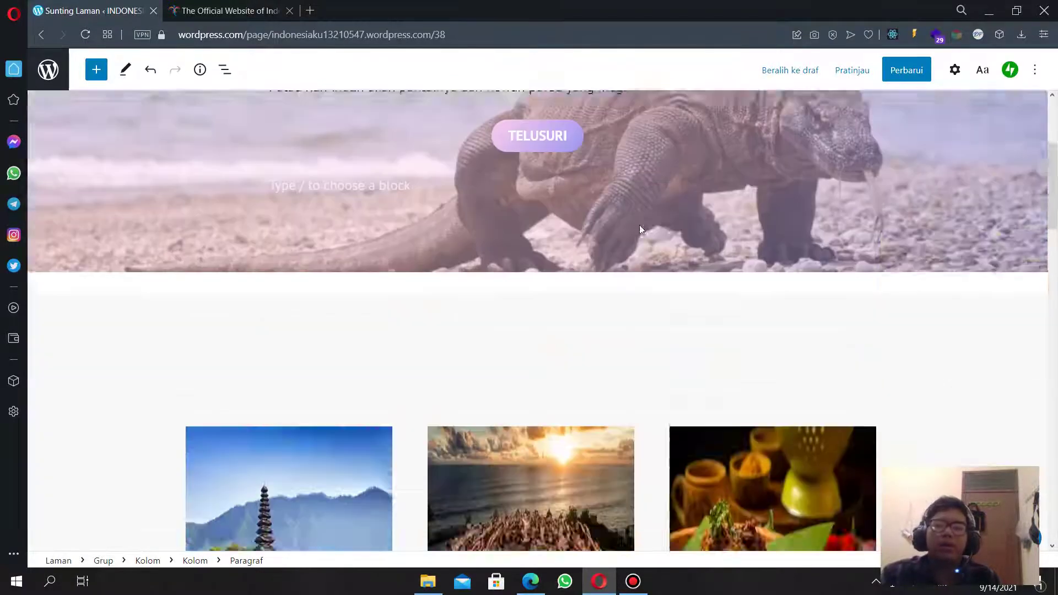
scroll(634, 226, "down", 15)
scroll(630, 244, "up", 5)
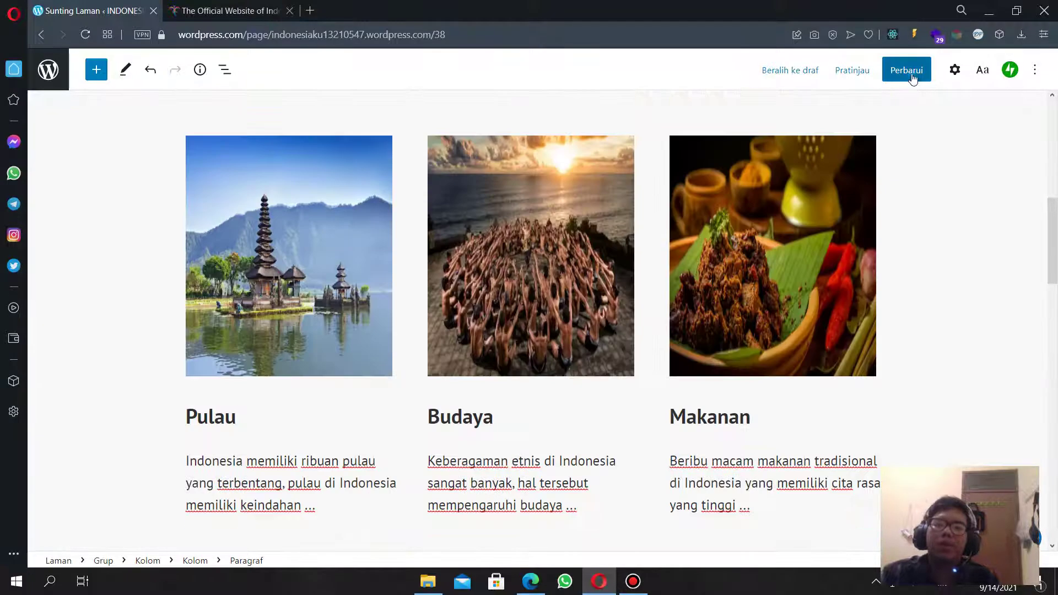
left_click(890, 76)
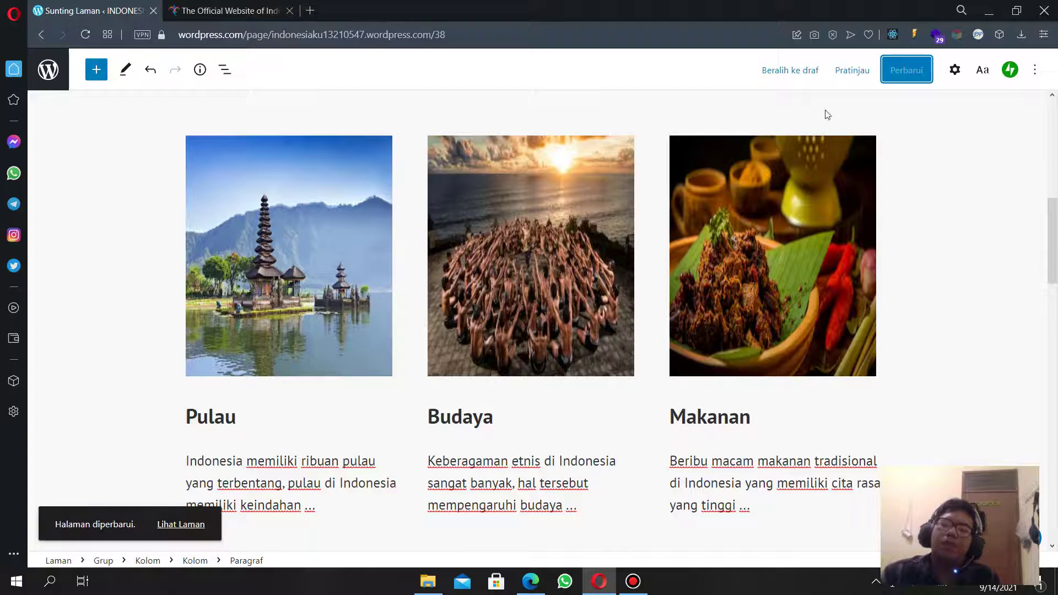
left_click(852, 71)
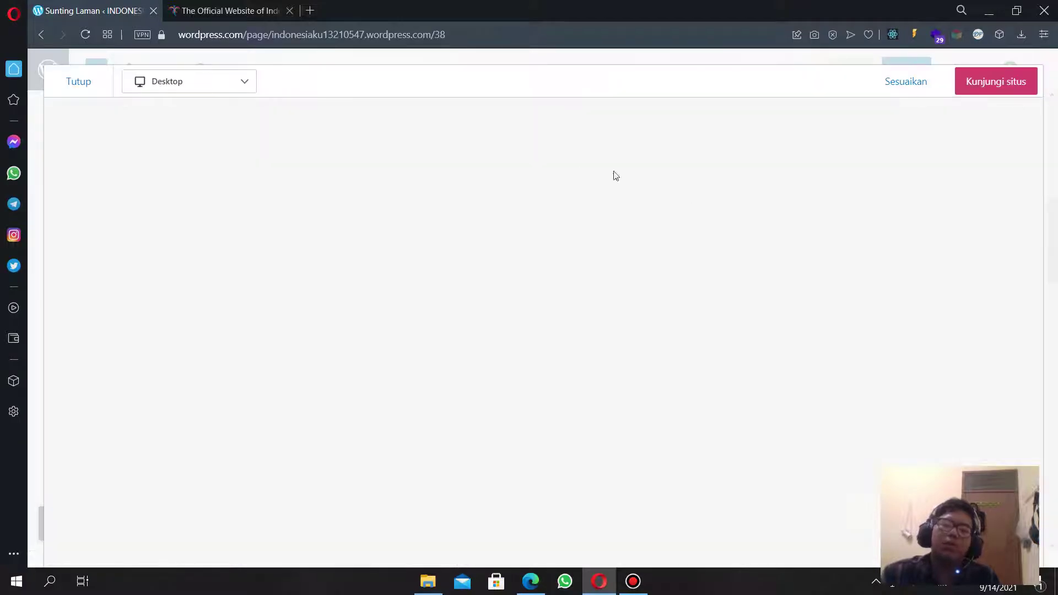
Preview the homepage at Tablet, Telepon and Desktop widths, then close the preview.
scroll(714, 239, "down", 15)
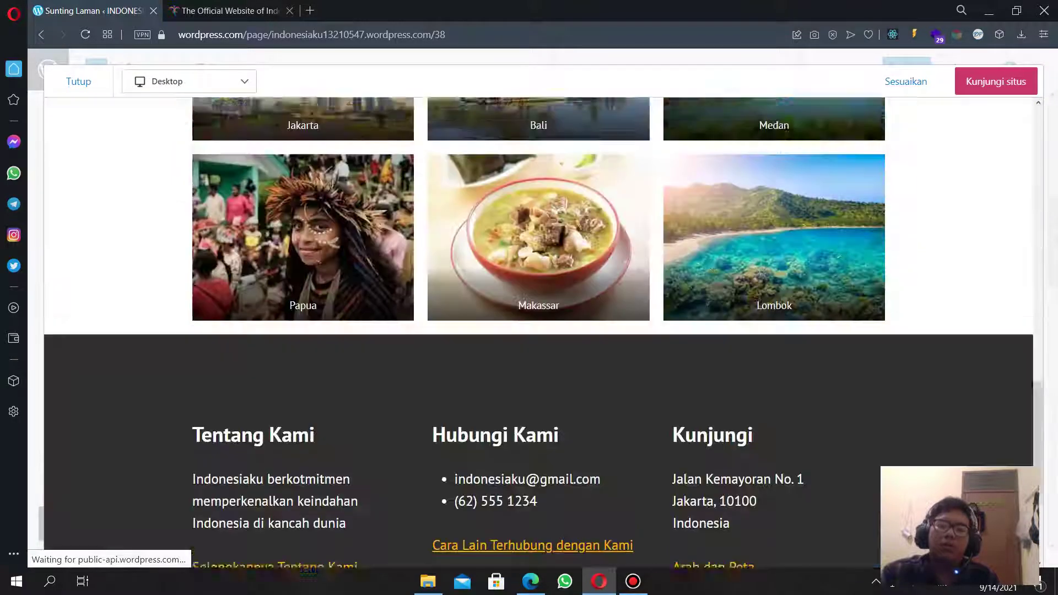
scroll(711, 236, "up", 10)
scroll(713, 231, "up", 5)
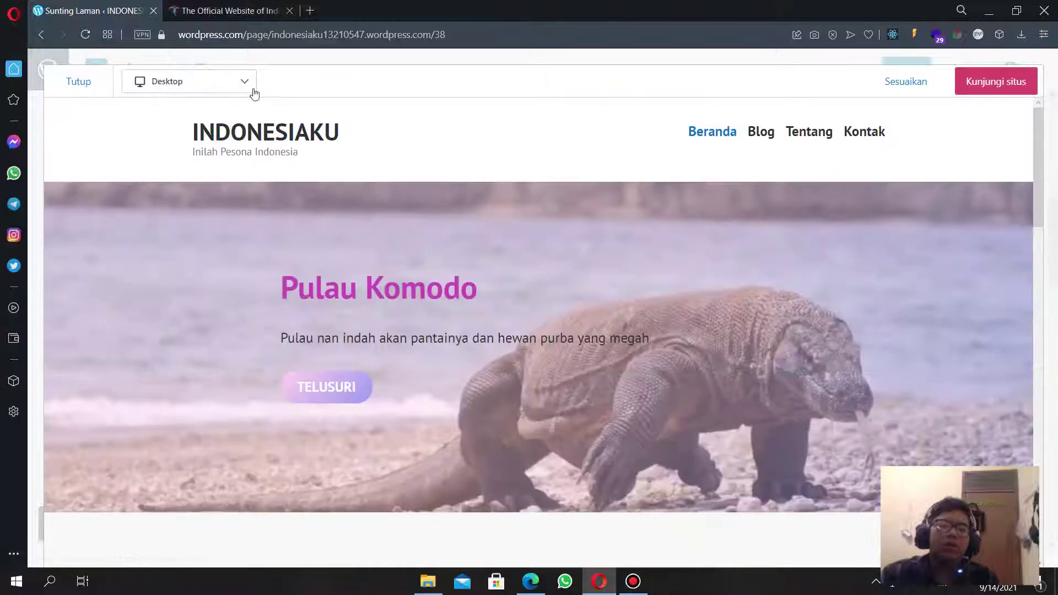
left_click(190, 84)
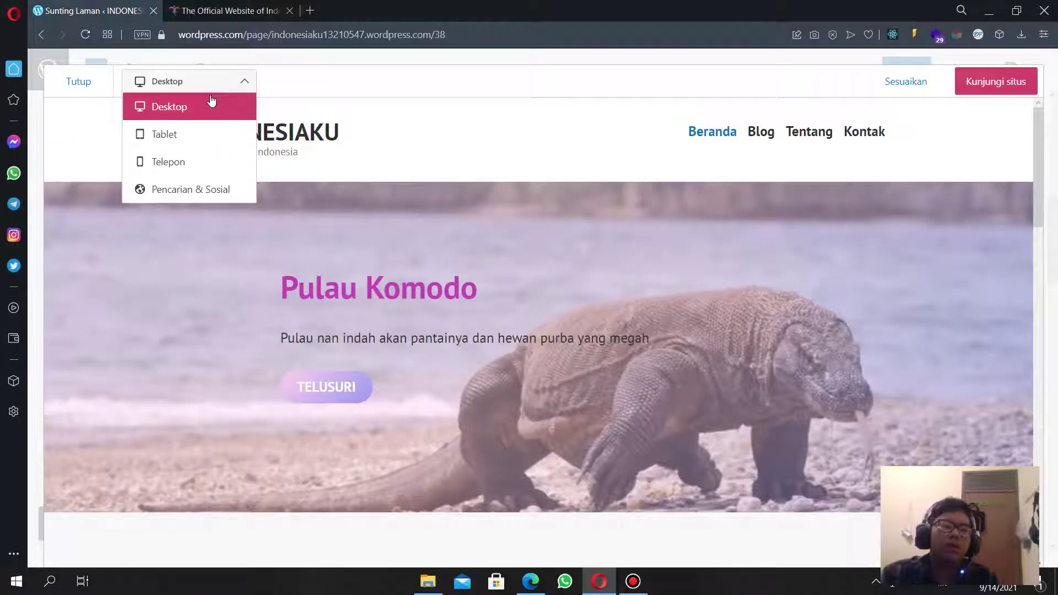
left_click(189, 138)
scroll(370, 196, "down", 10)
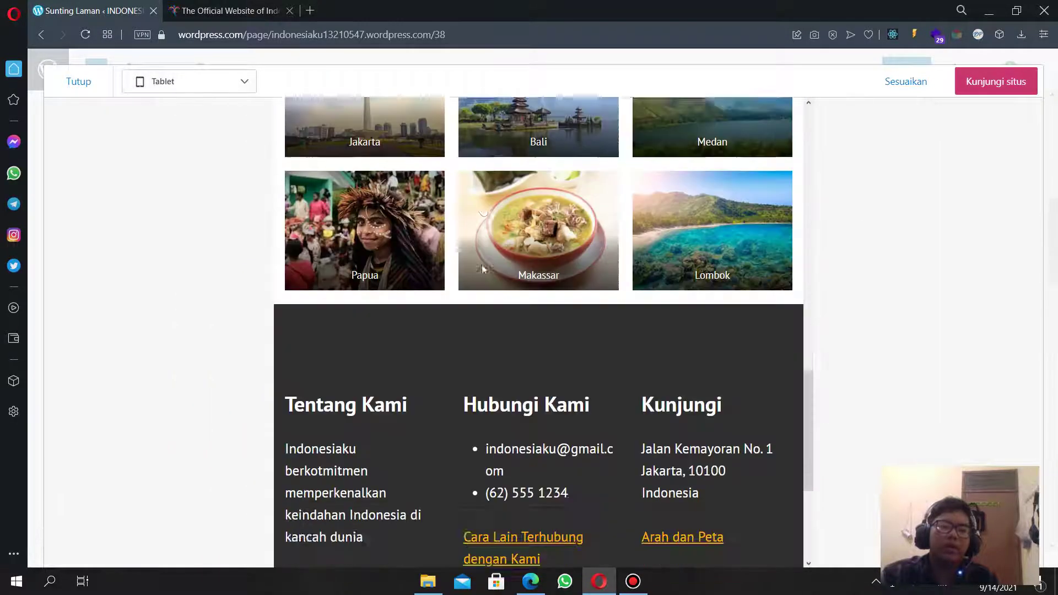
scroll(389, 253, "up", 8)
scroll(465, 283, "down", 3)
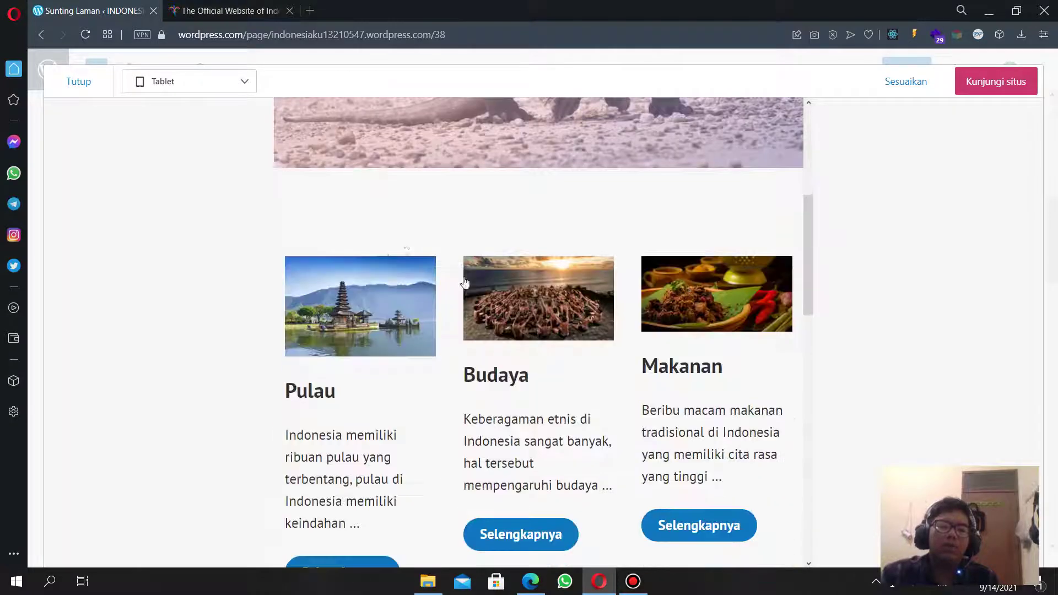
left_click(191, 86)
left_click(182, 161)
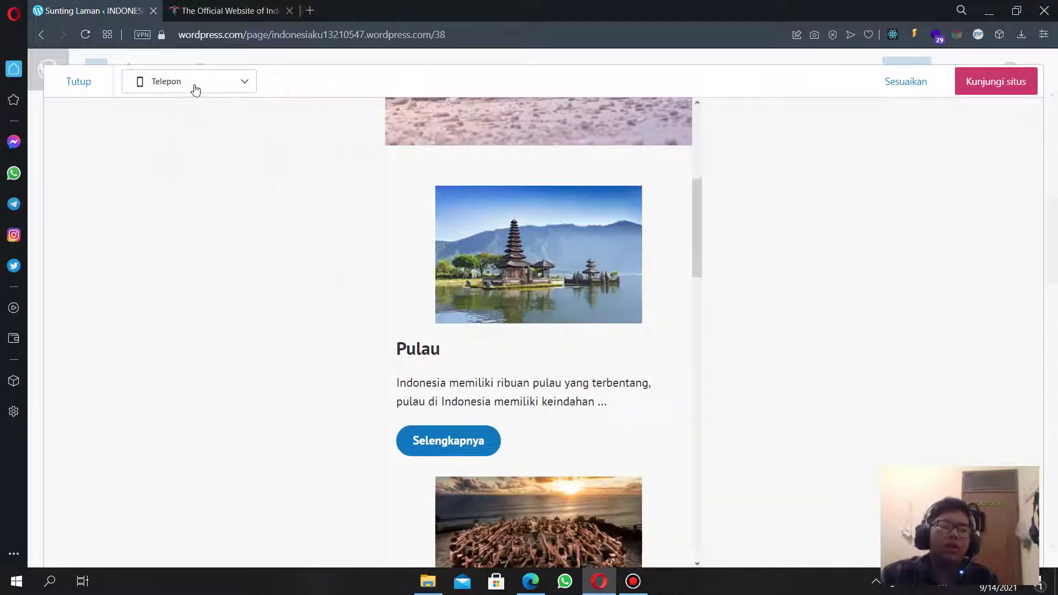
left_click(198, 82)
left_click(179, 90)
left_click(175, 106)
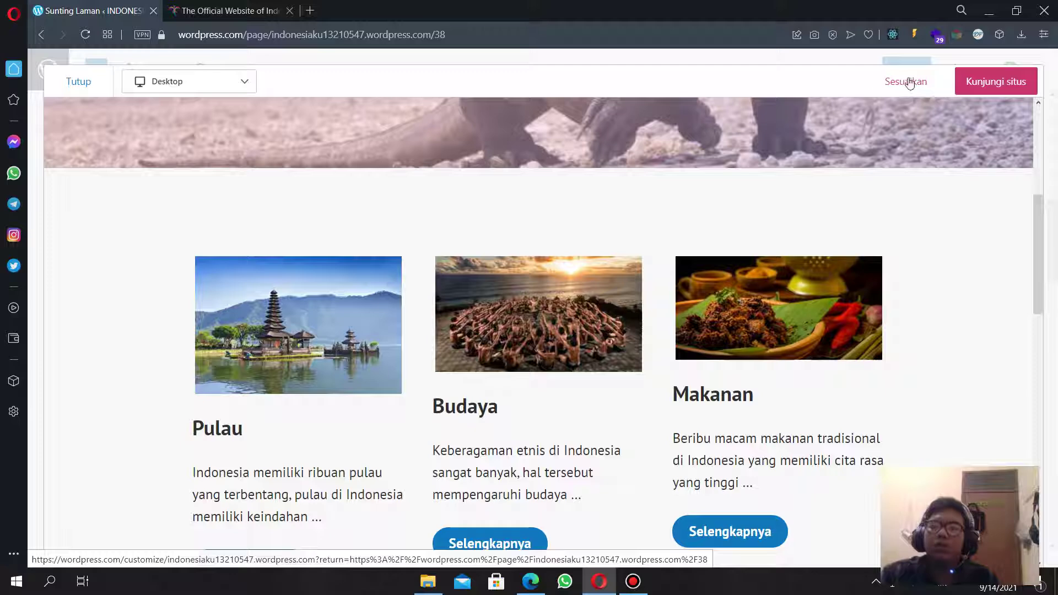
left_click(100, 89)
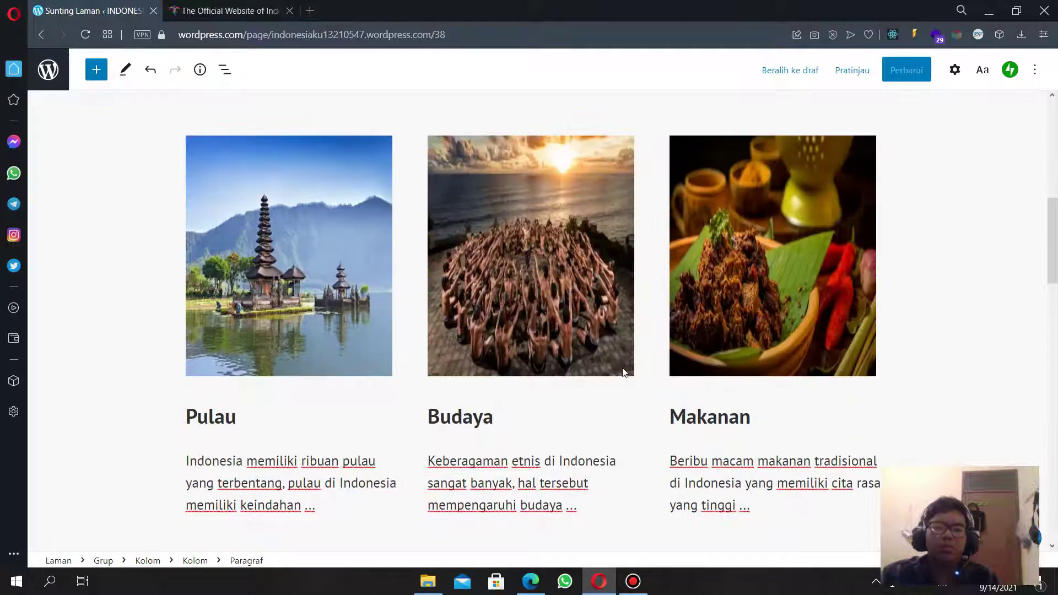
scroll(623, 371, "down", 3)
scroll(609, 353, "up", 5)
left_click(607, 353)
scroll(793, 373, "down", 3)
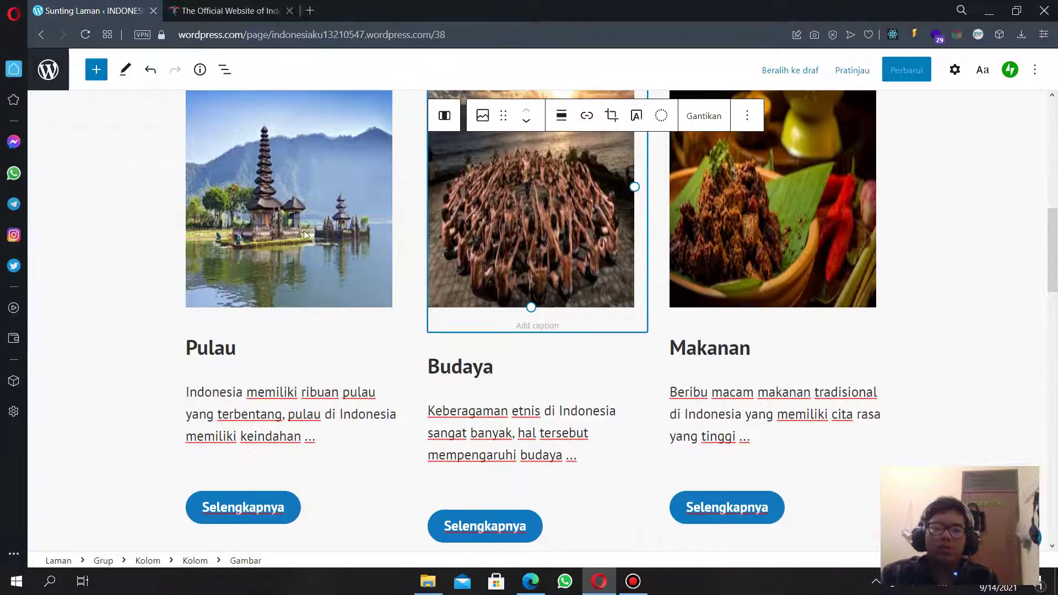
left_click(290, 225)
left_click(749, 227)
scroll(785, 329, "up", 4)
scroll(785, 328, "down", 5)
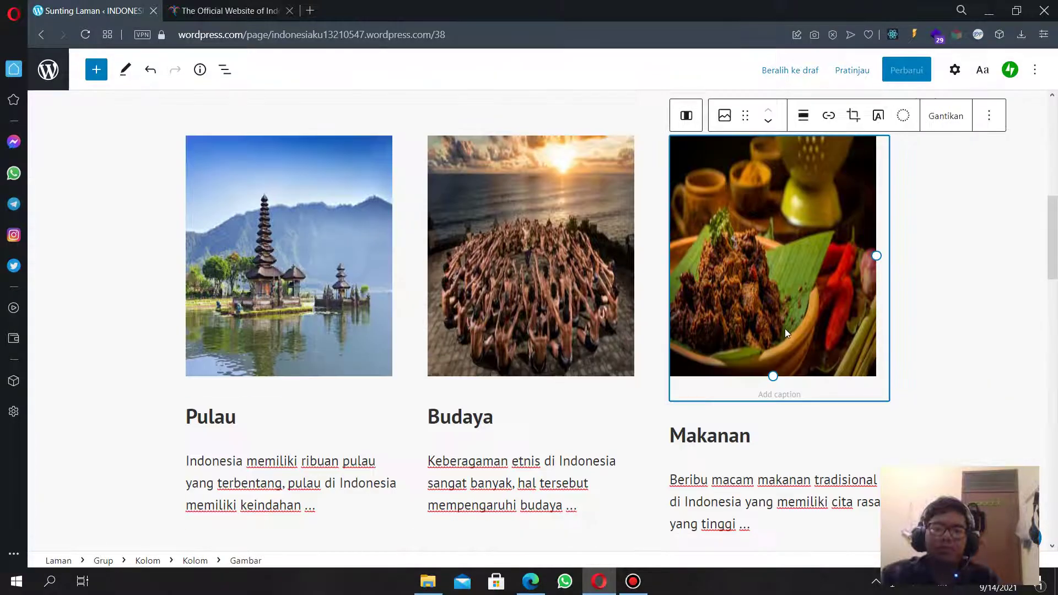
scroll(408, 284, "up", 8)
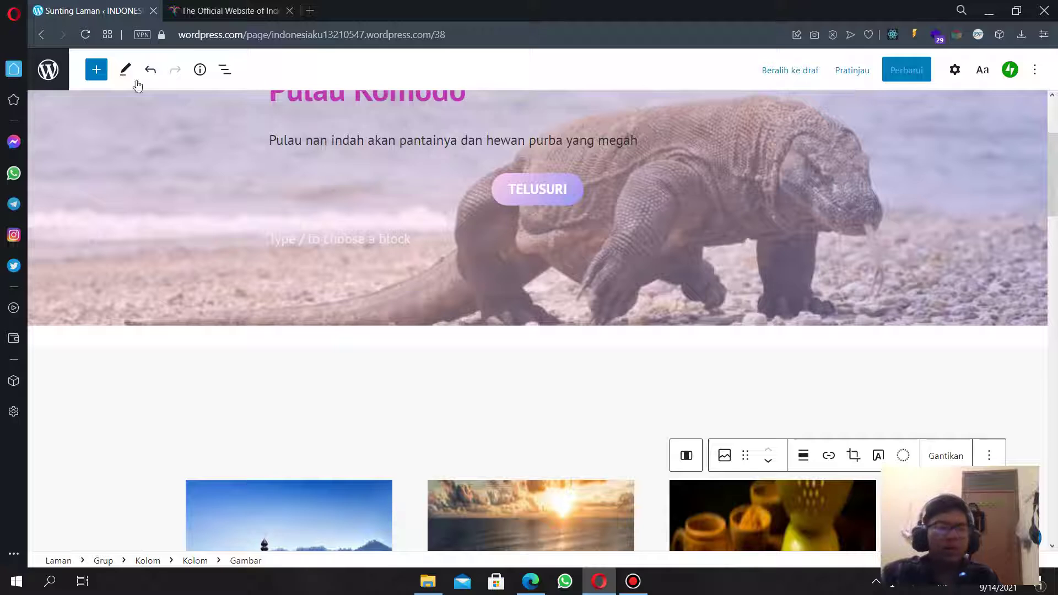
left_click(46, 73)
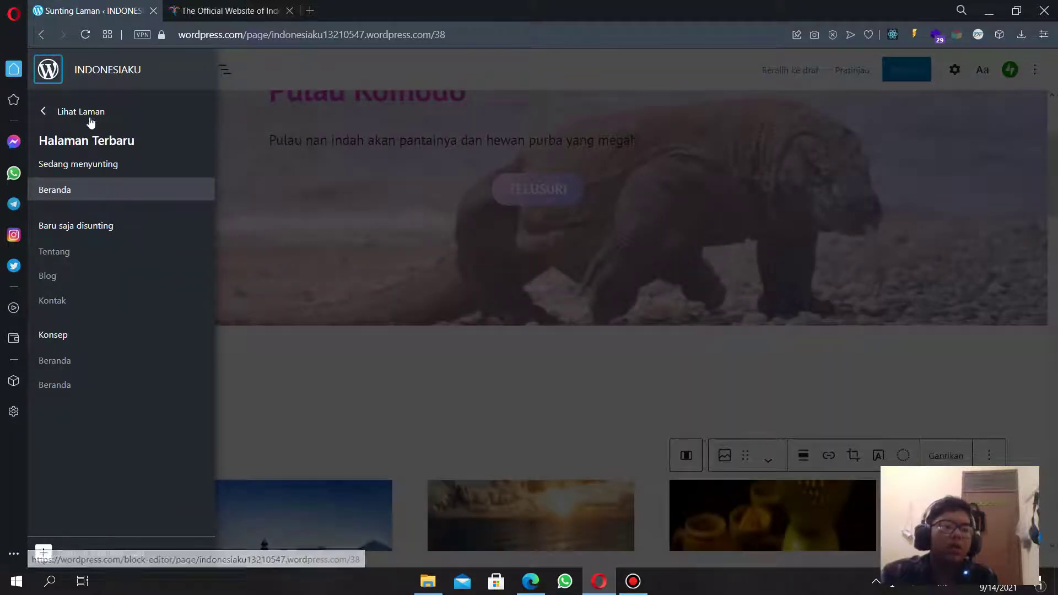
left_click(880, 198)
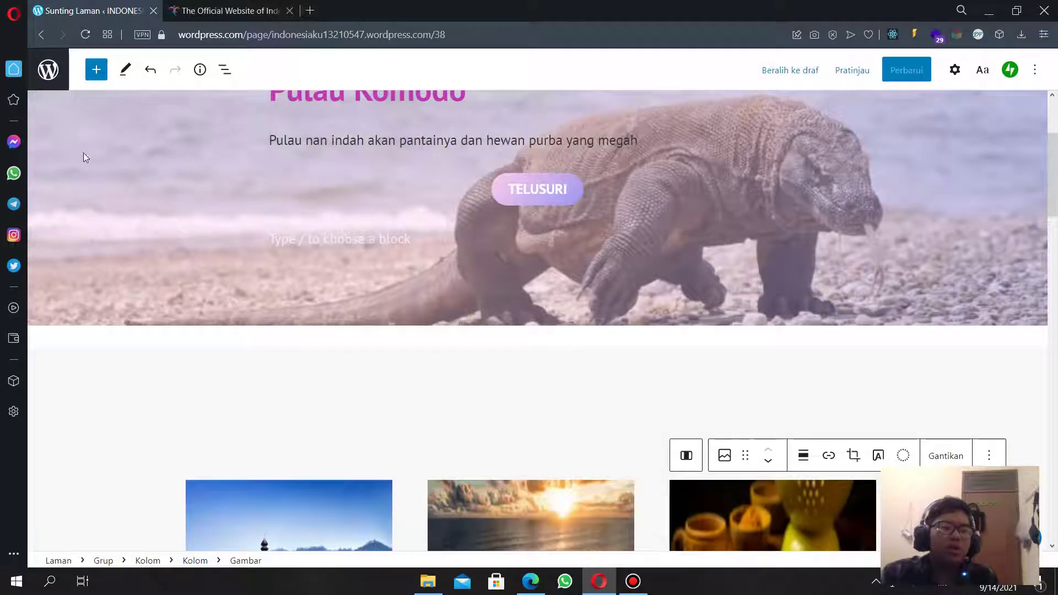
left_click(48, 70)
Leave the page editor for the dashboard and open the Customizer through Tambahkan menu.
left_click(97, 109)
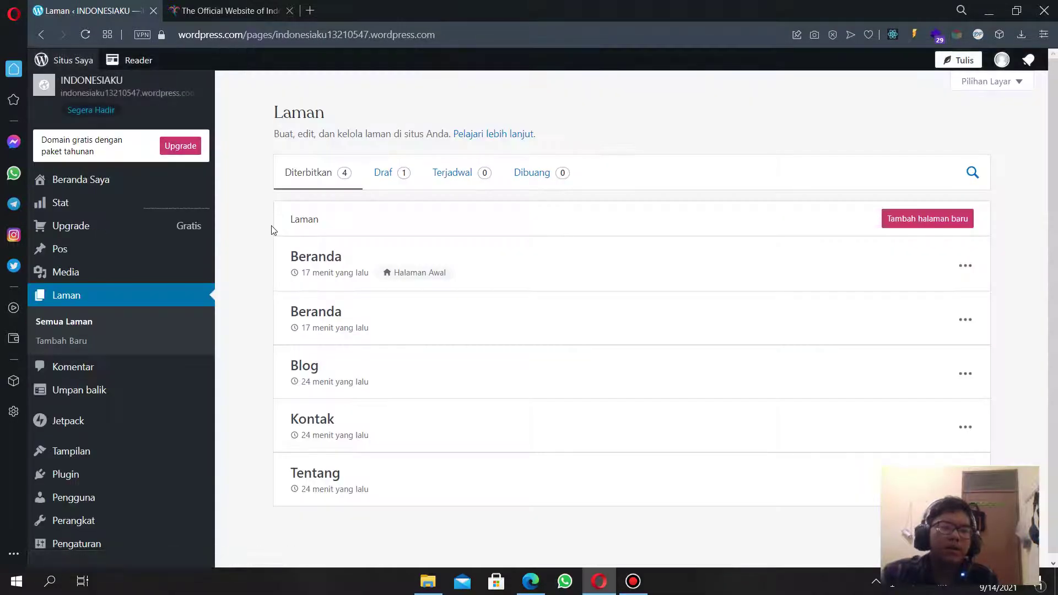
left_click(112, 180)
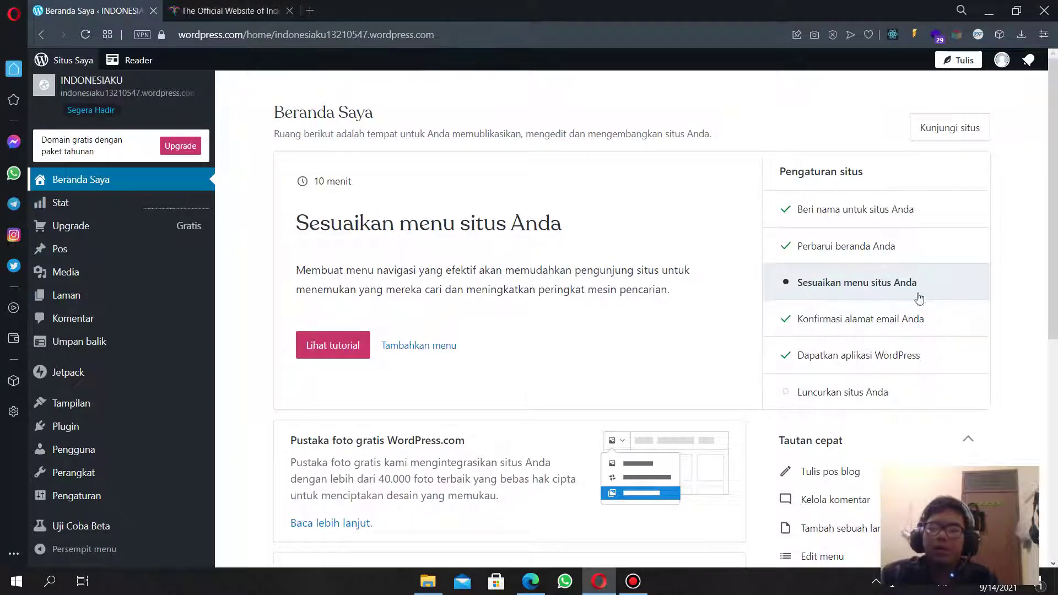
left_click_drag(572, 230, 274, 231)
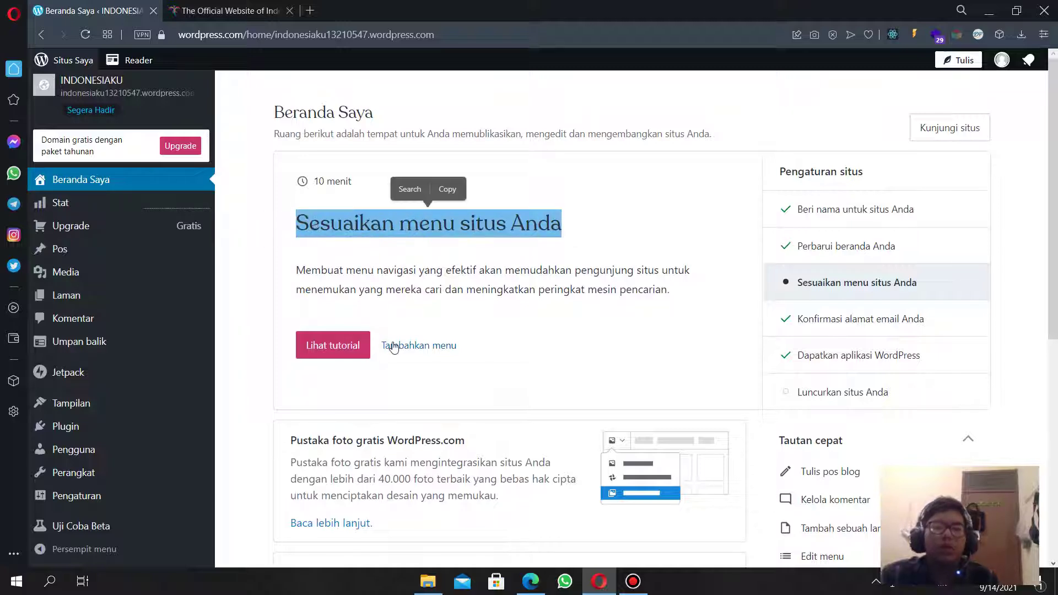
left_click(420, 349)
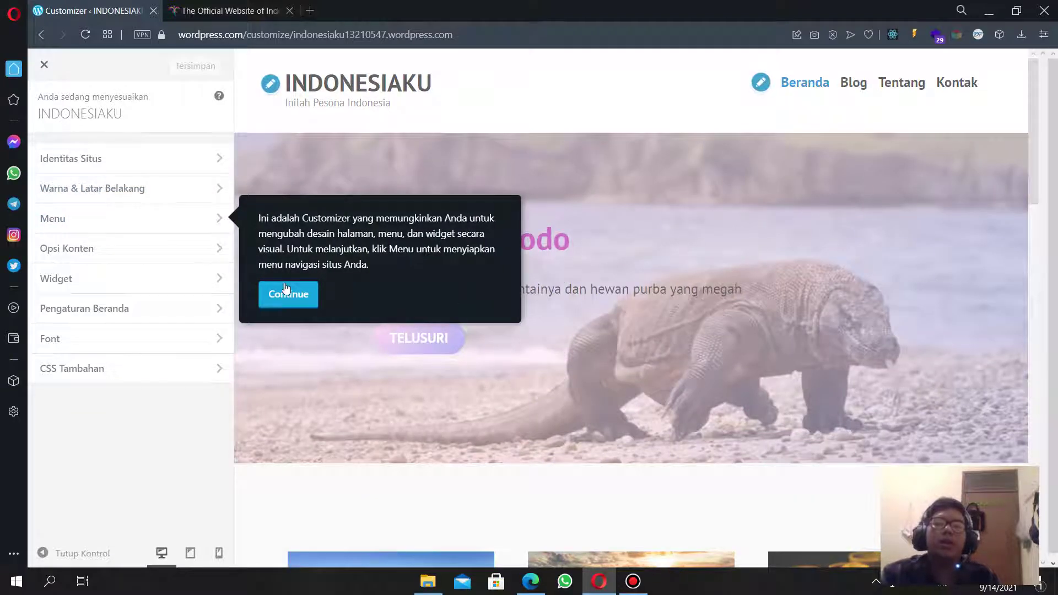
Dismiss the tip, check the site identity slogan 'Inilah Pesona Indonesia', then open Warna & Latar Belakang.
left_click(272, 294)
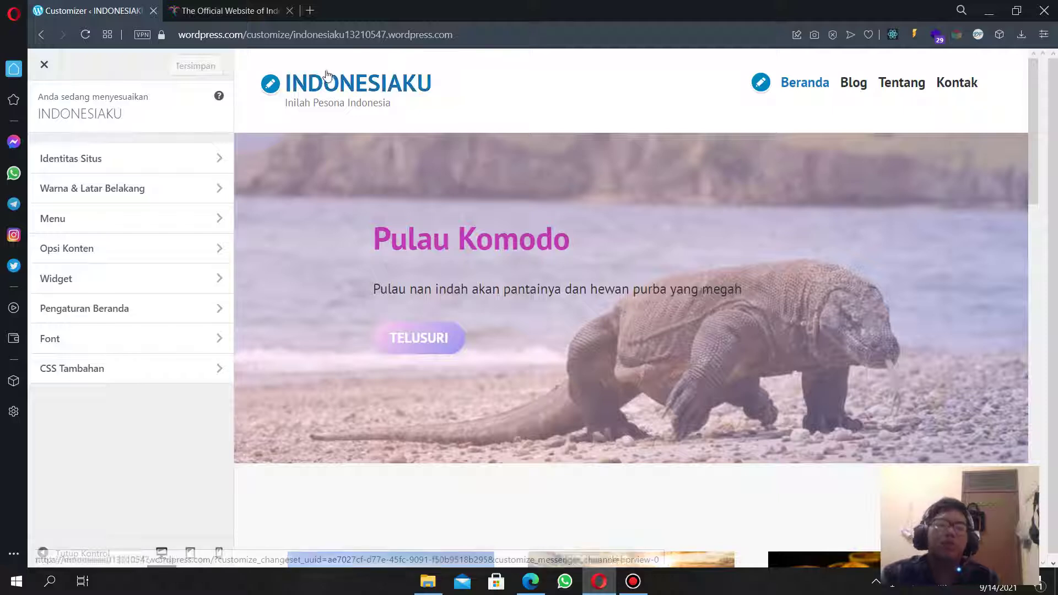
left_click(131, 158)
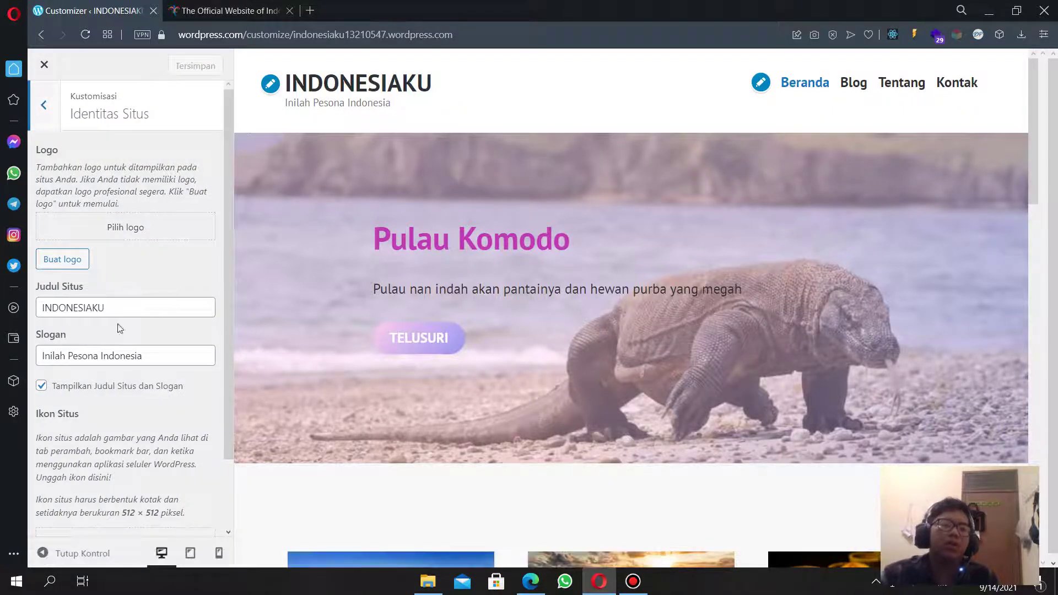
left_click_drag(155, 357, 49, 355)
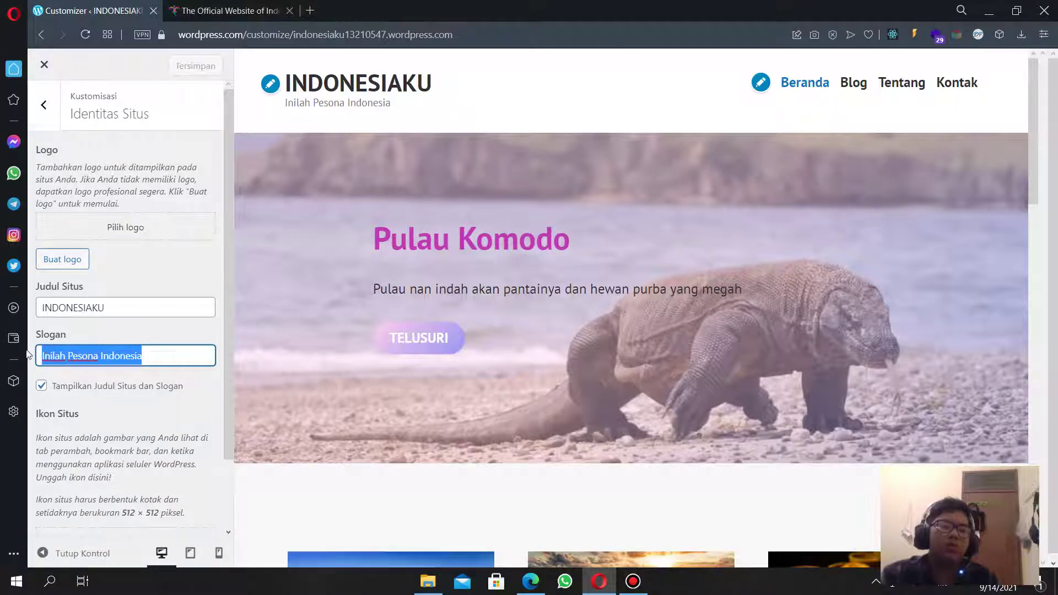
scroll(50, 347, "down", 2)
scroll(94, 157, "up", 2)
scroll(141, 350, "down", 2)
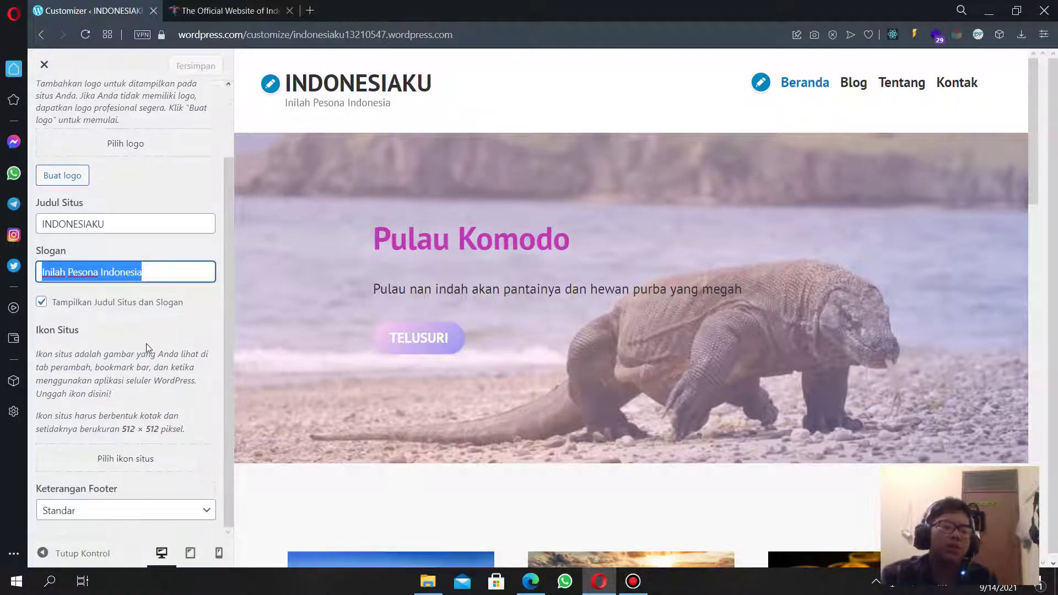
scroll(111, 232, "up", 3)
left_click(40, 104)
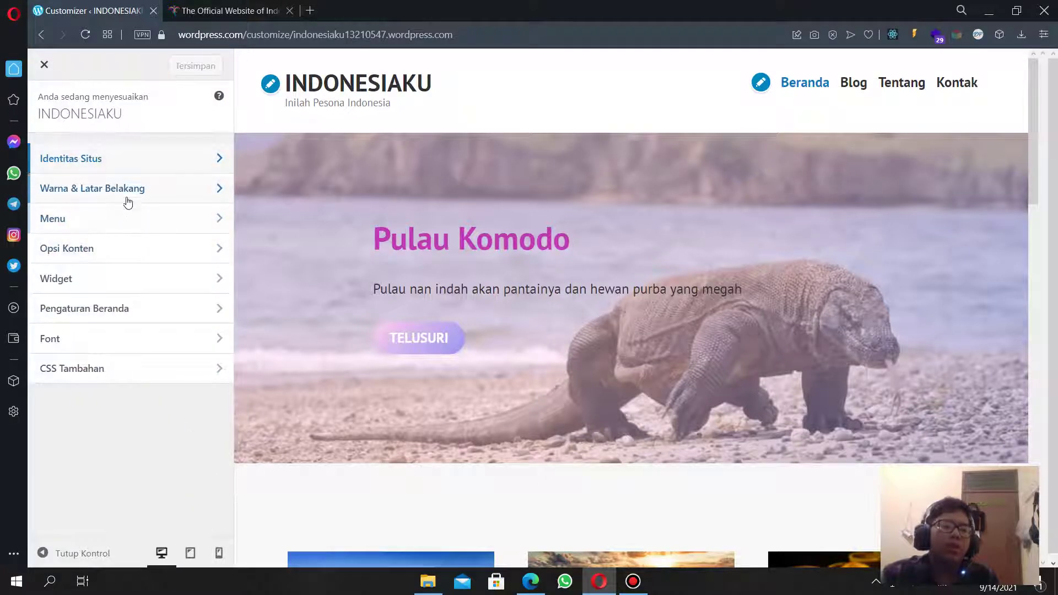
left_click(128, 194)
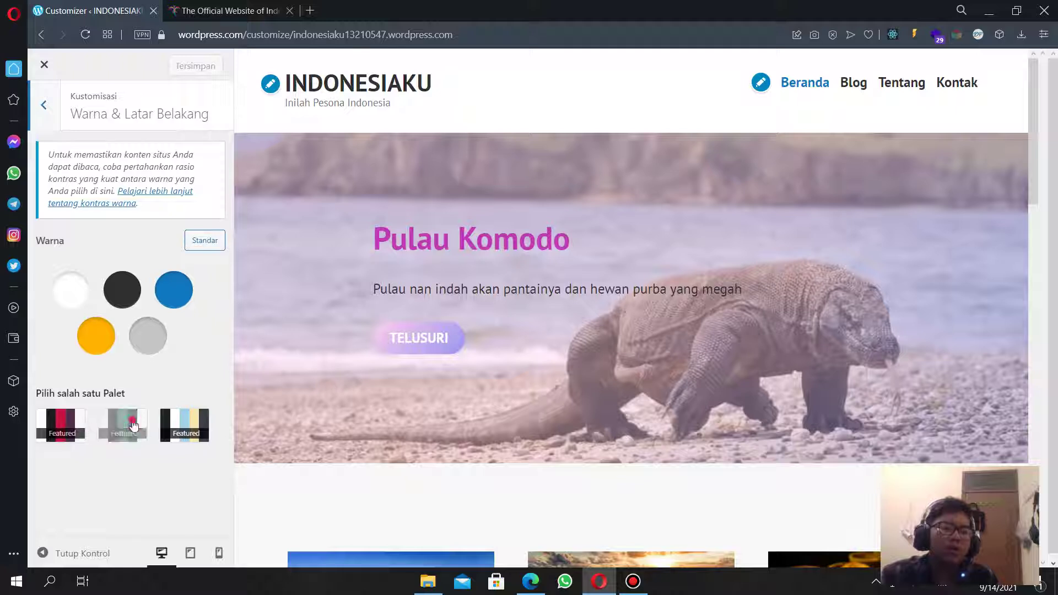
Try out featured palettes and several primary and secondary colours, including a red secondary.
left_click(122, 425)
left_click(79, 426)
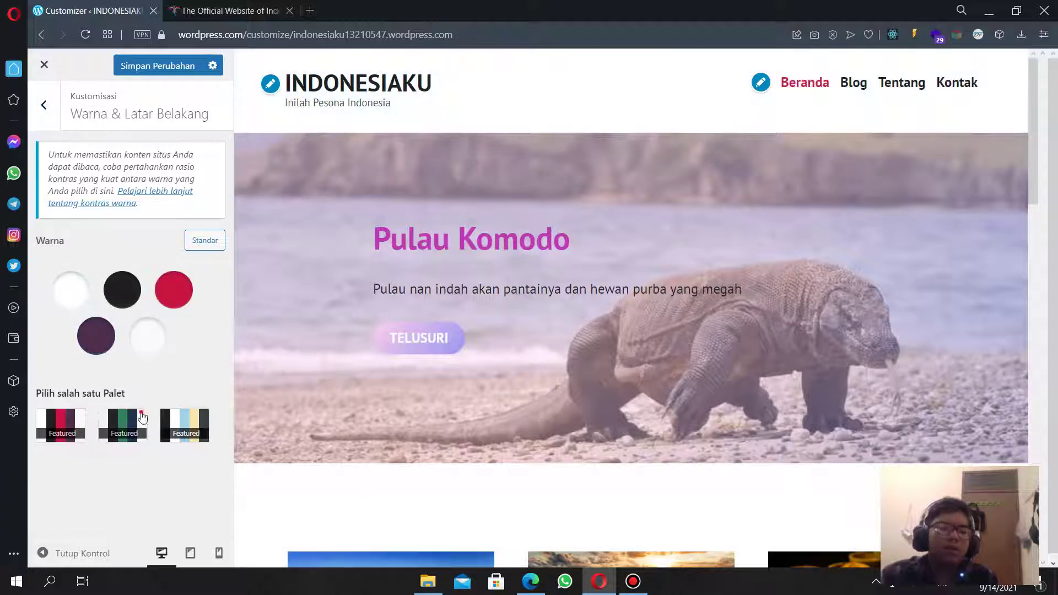
left_click(141, 419)
left_click(176, 292)
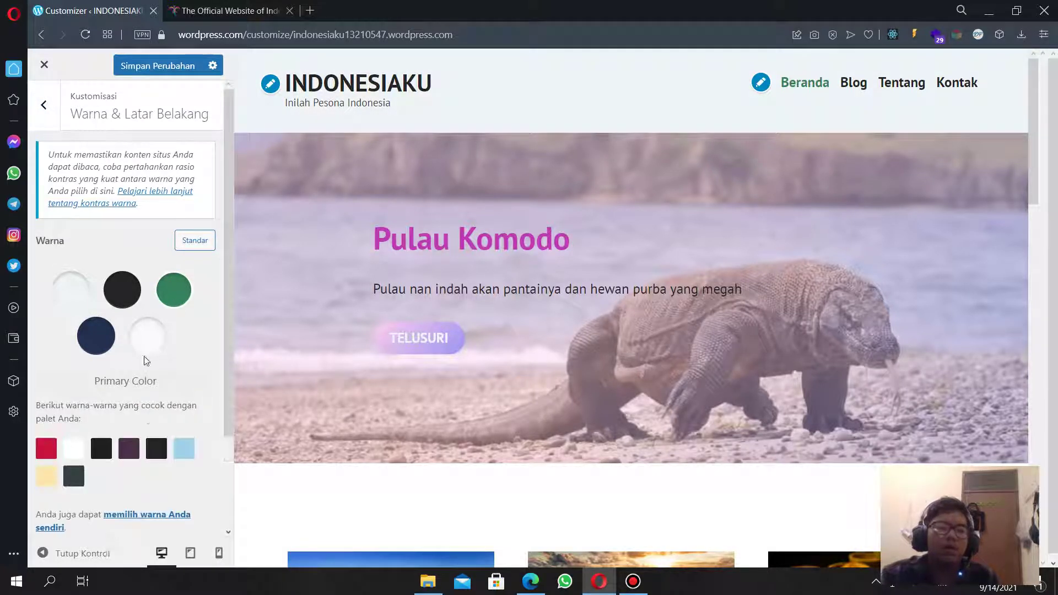
scroll(110, 386, "down", 2)
left_click(105, 331)
left_click(129, 332)
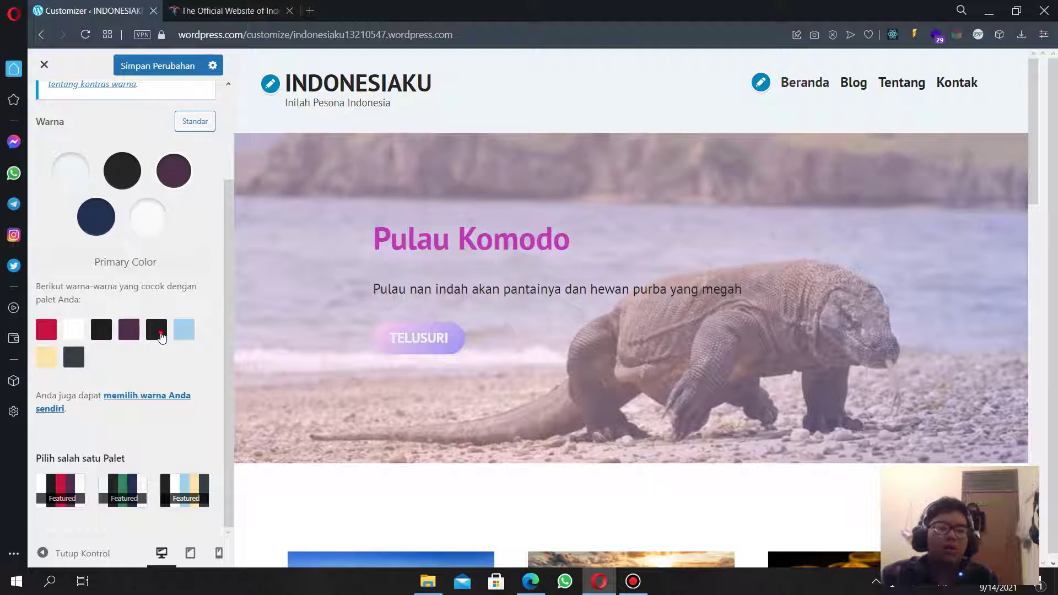
left_click(157, 333)
left_click(82, 171)
left_click(104, 259)
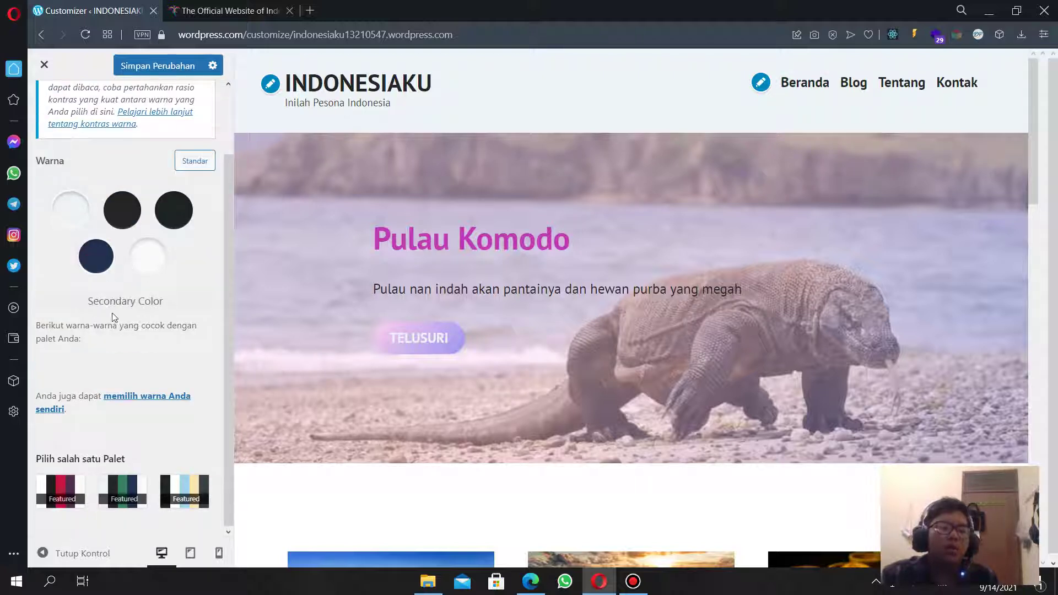
left_click(73, 397)
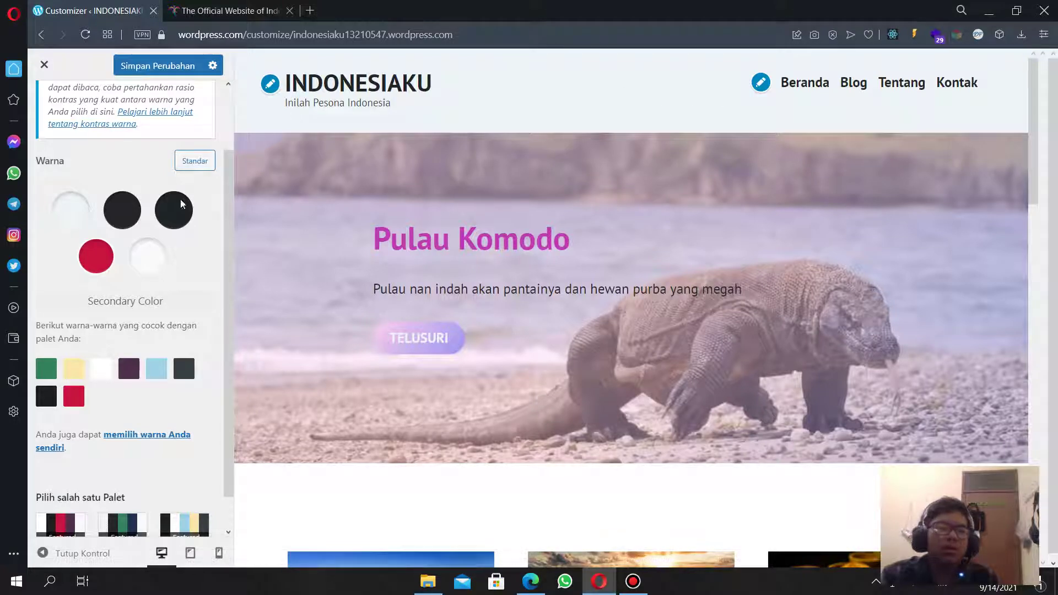
scroll(147, 233, "up", 2)
scroll(187, 293, "down", 3)
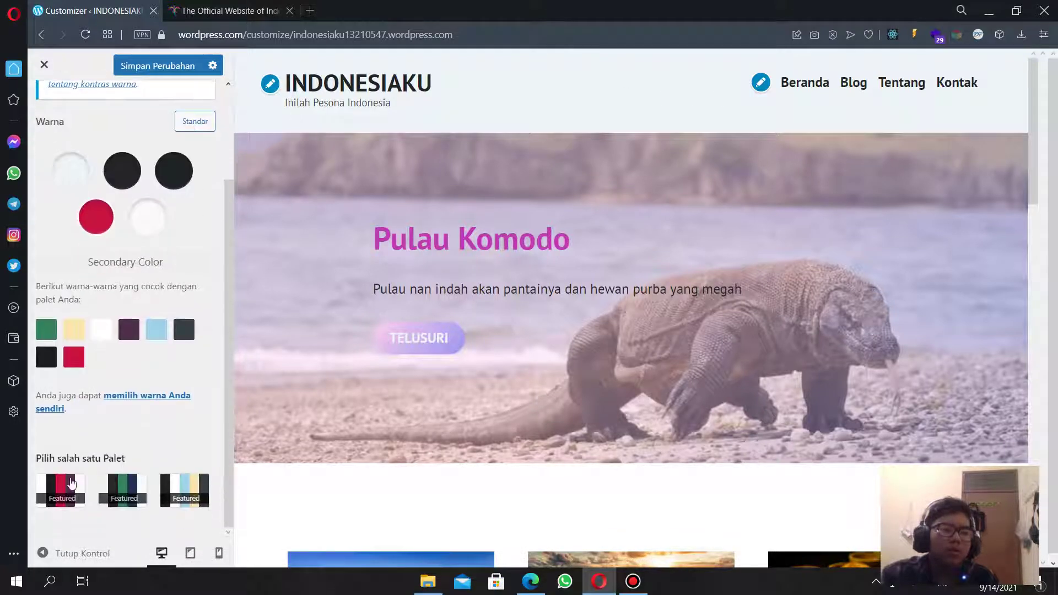
Apply the red and purple featured palette with a black primary and red tertiary colour.
left_click(71, 483)
left_click(186, 303)
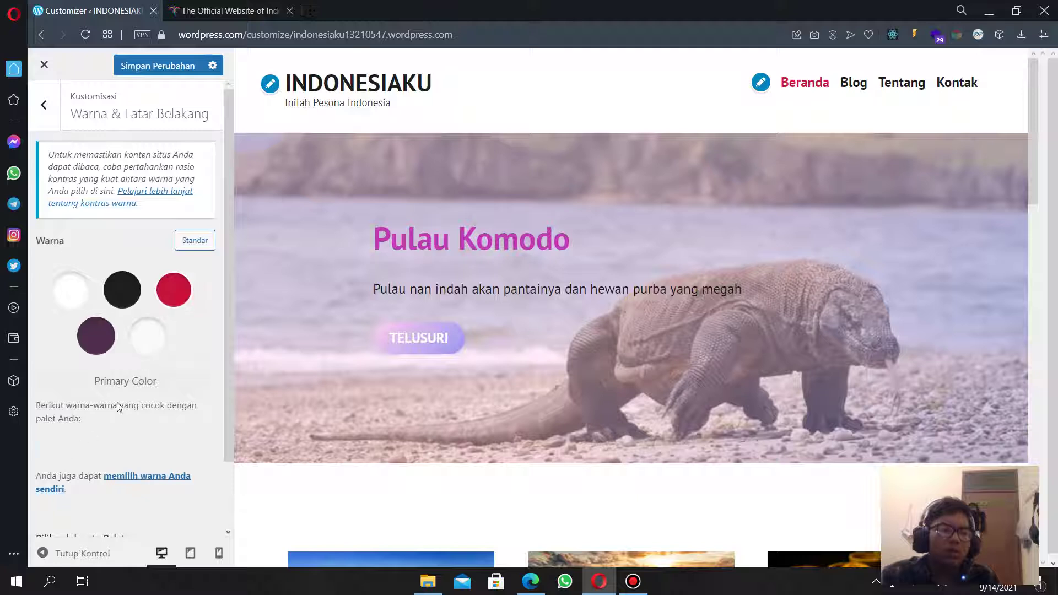
scroll(115, 434, "down", 2)
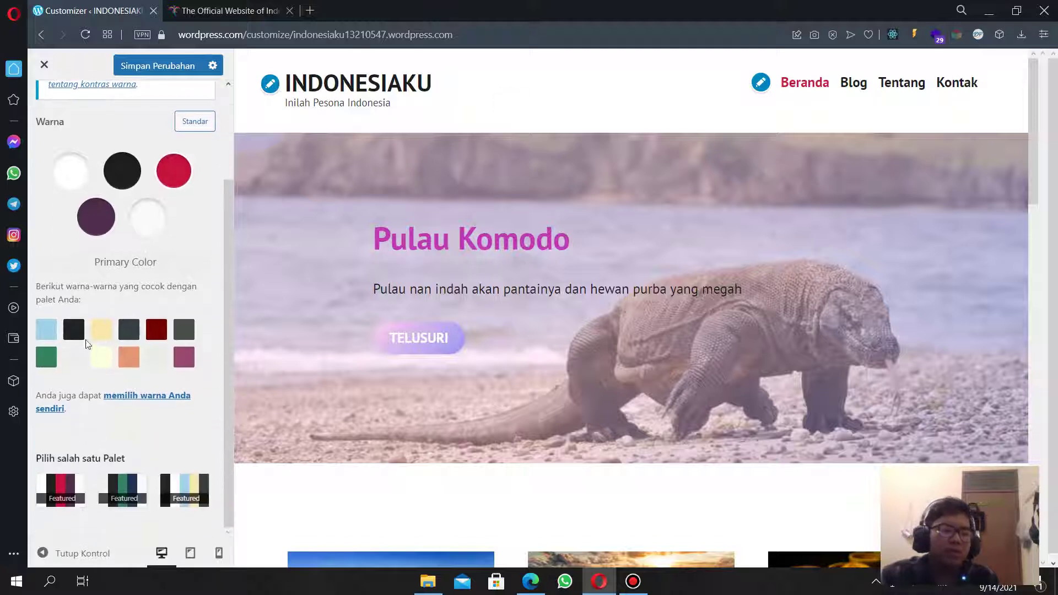
left_click(77, 329)
scroll(461, 336, "down", 1)
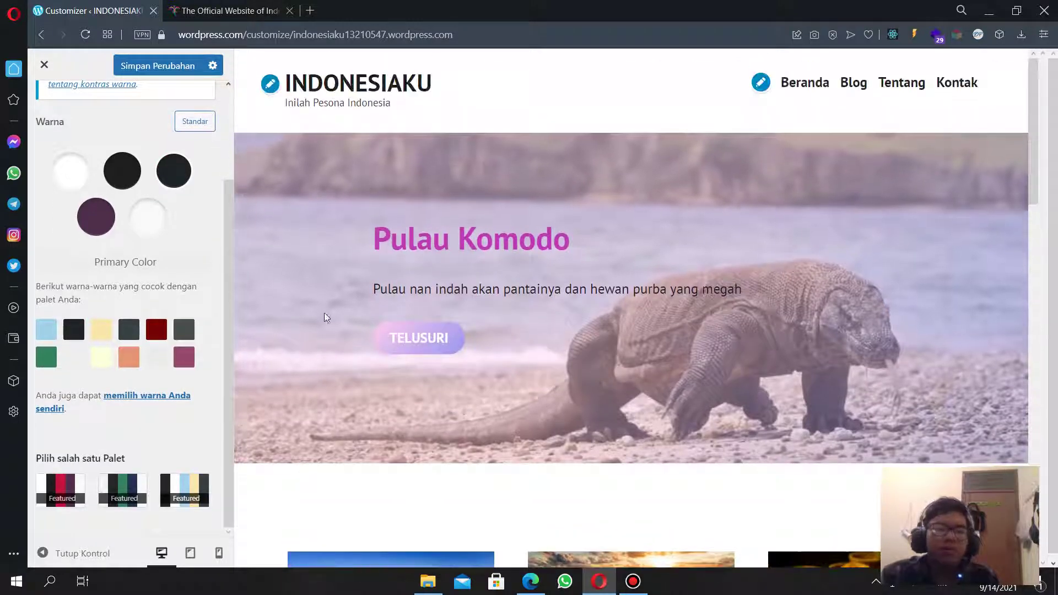
left_click(153, 223)
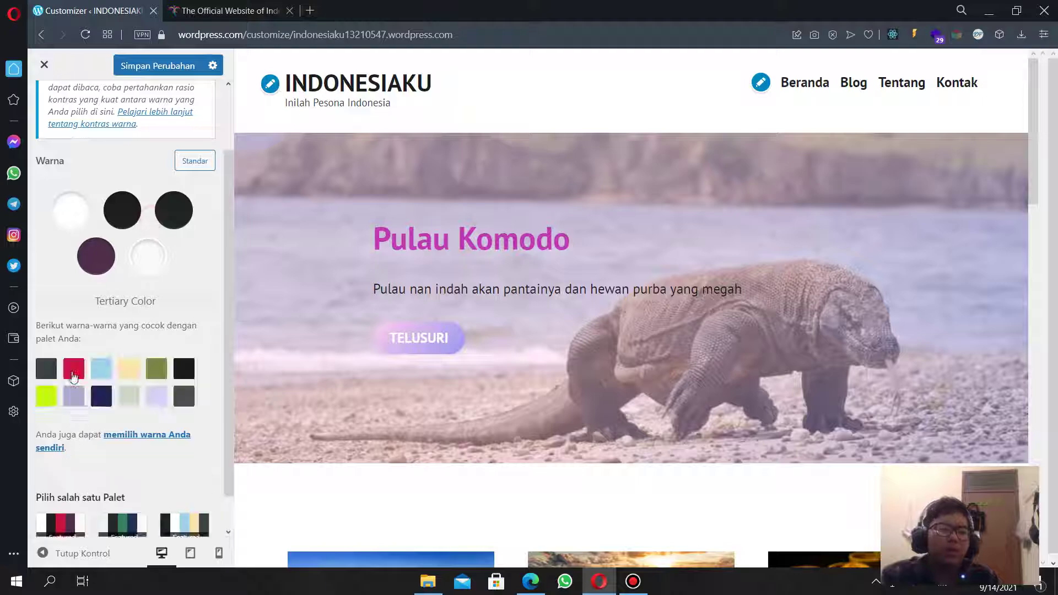
left_click(74, 370)
Set the site background colour to cream yellow and review the colour panel.
left_click(80, 225)
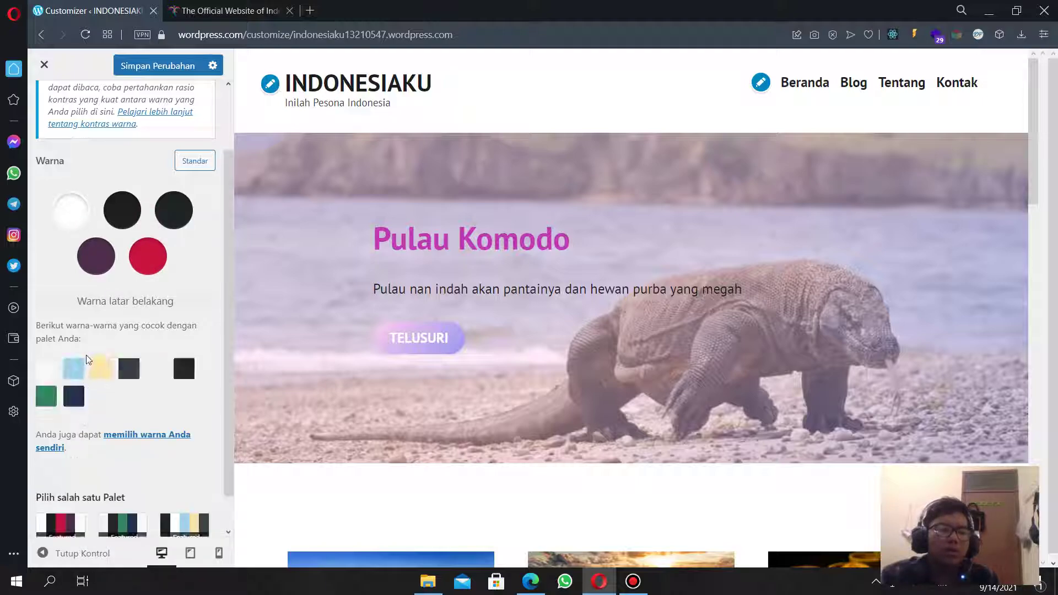
left_click(110, 371)
scroll(370, 390, "down", 10)
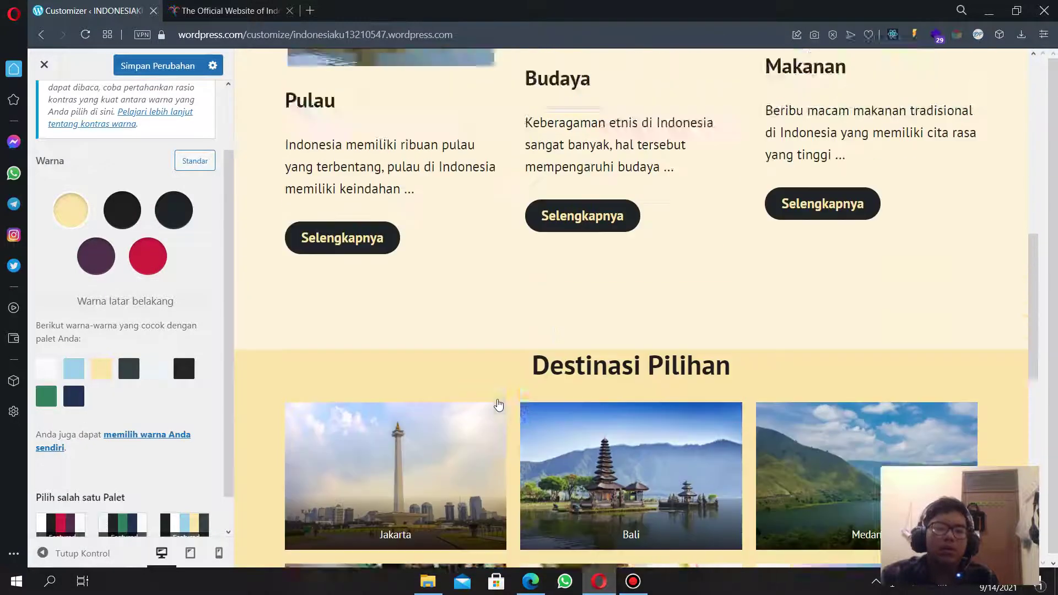
scroll(490, 419, "up", 12)
scroll(465, 369, "down", 15)
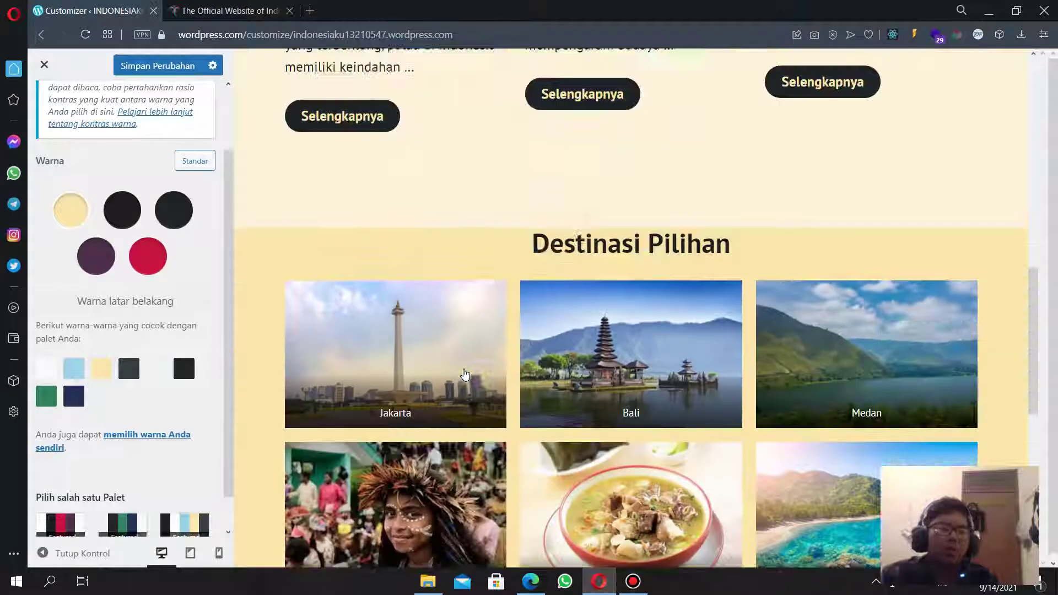
scroll(464, 369, "up", 8)
scroll(465, 370, "up", 5)
scroll(474, 353, "down", 5)
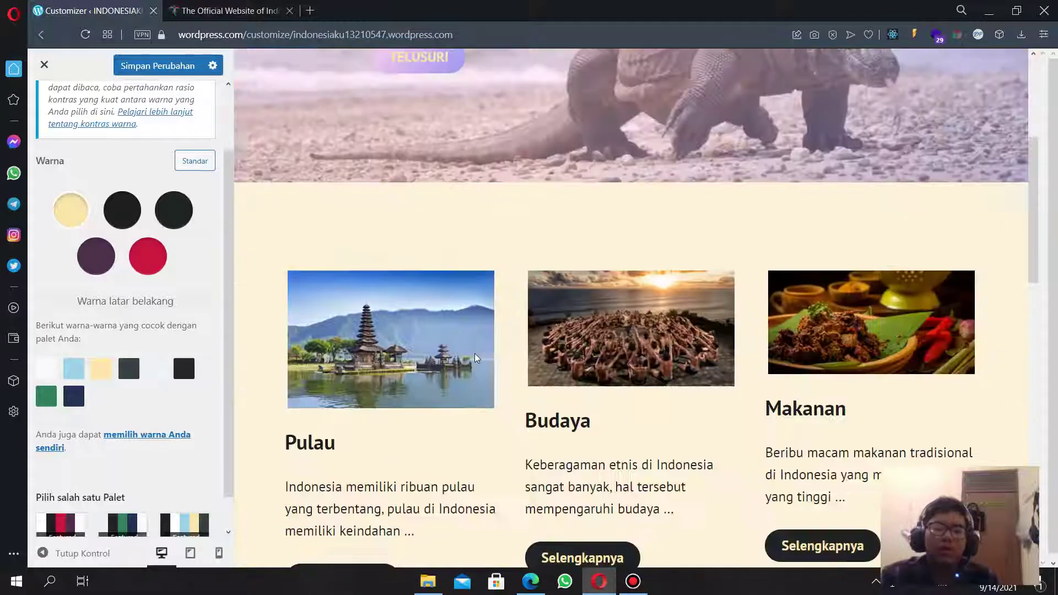
scroll(518, 408, "up", 5)
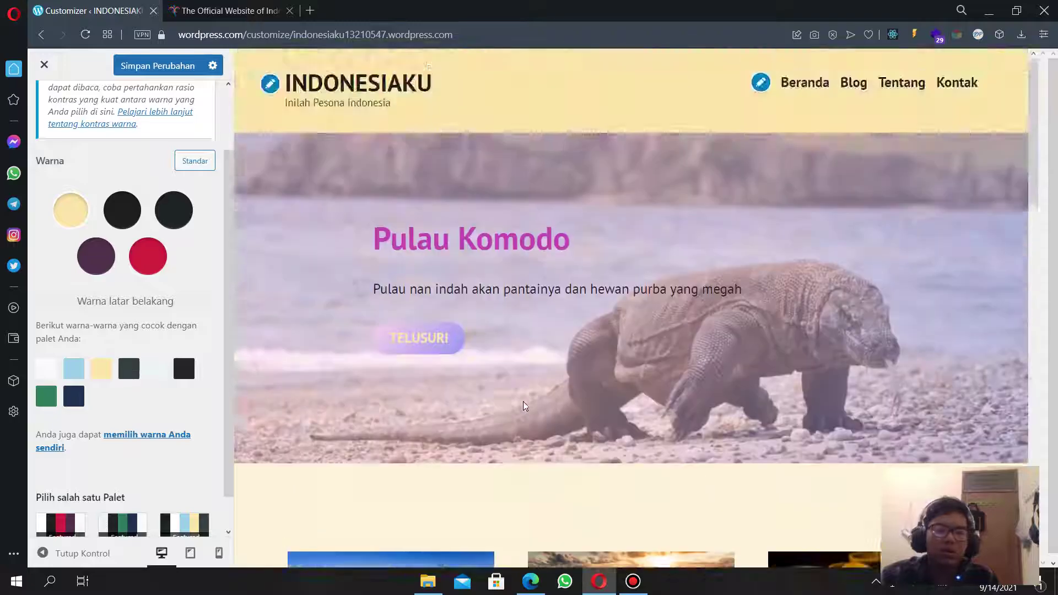
scroll(518, 408, "down", 8)
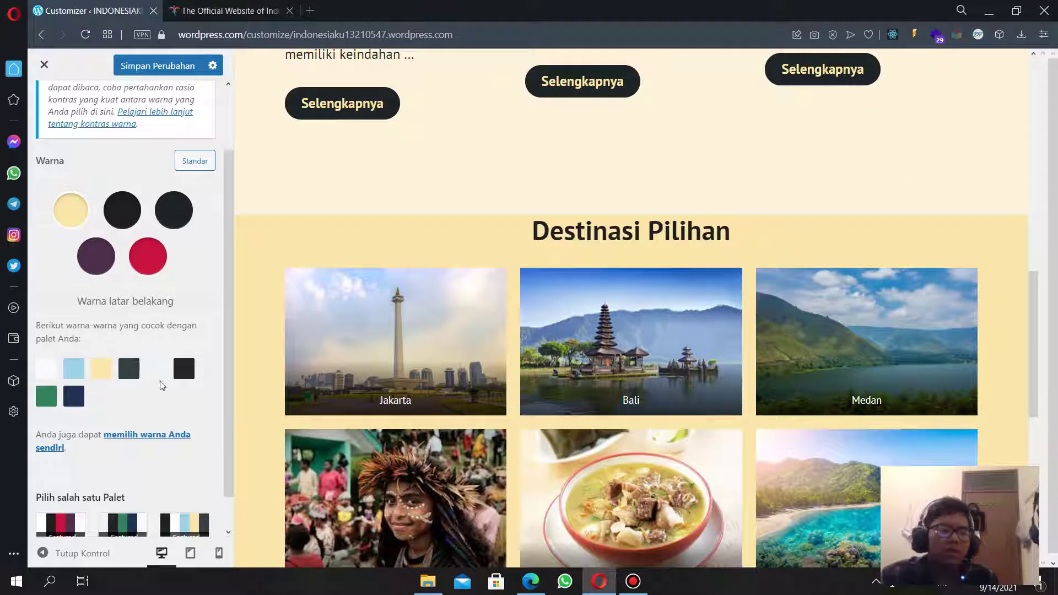
scroll(498, 308, "up", 6)
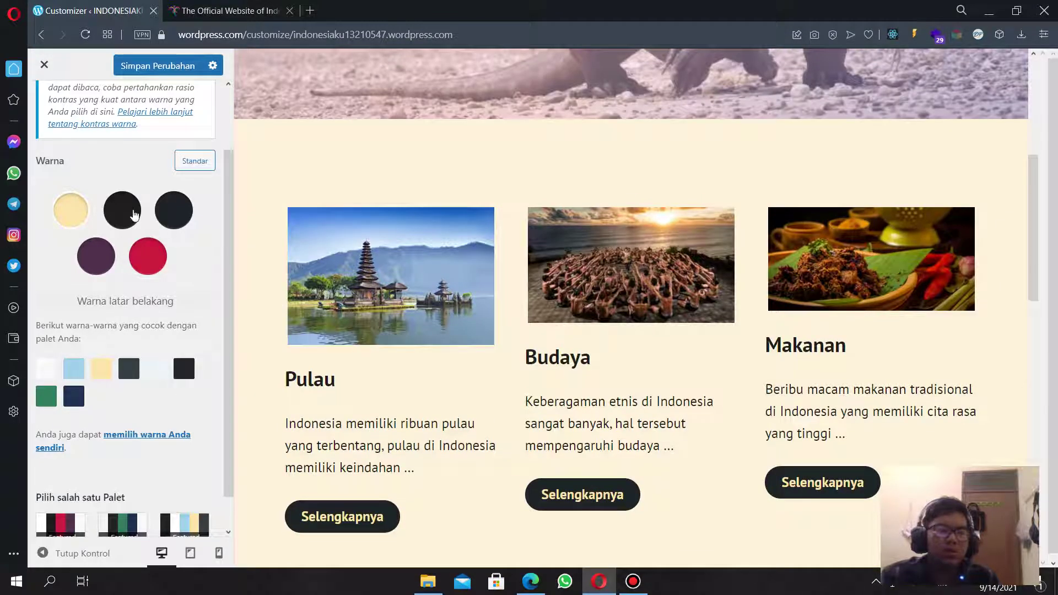
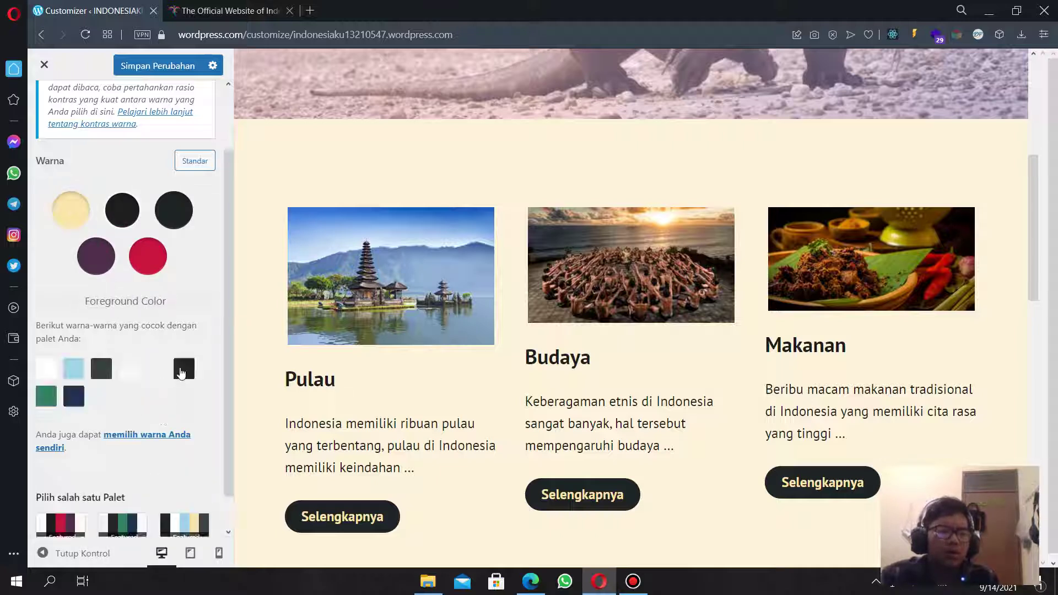
Try a light foreground colour, switch it back to dark, and select the primary colour.
left_click(151, 368)
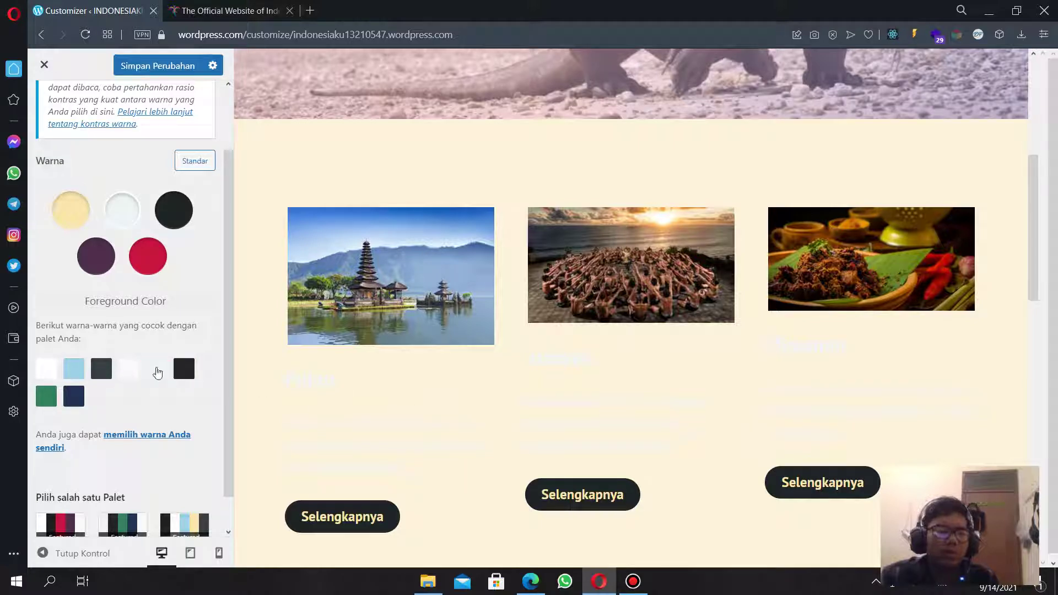
left_click(184, 368)
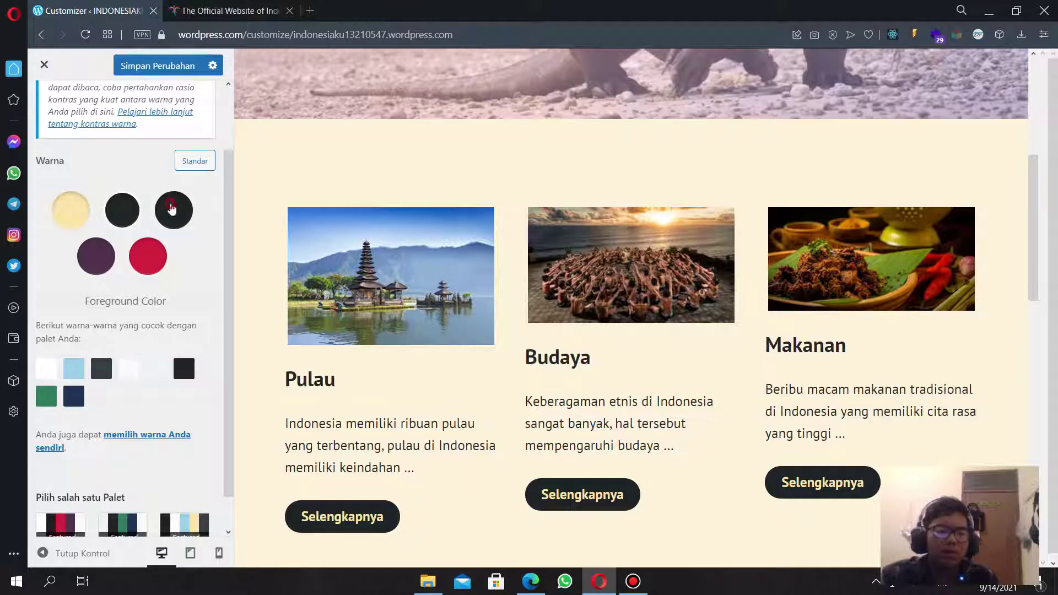
left_click(173, 209)
scroll(160, 430, "up", 2)
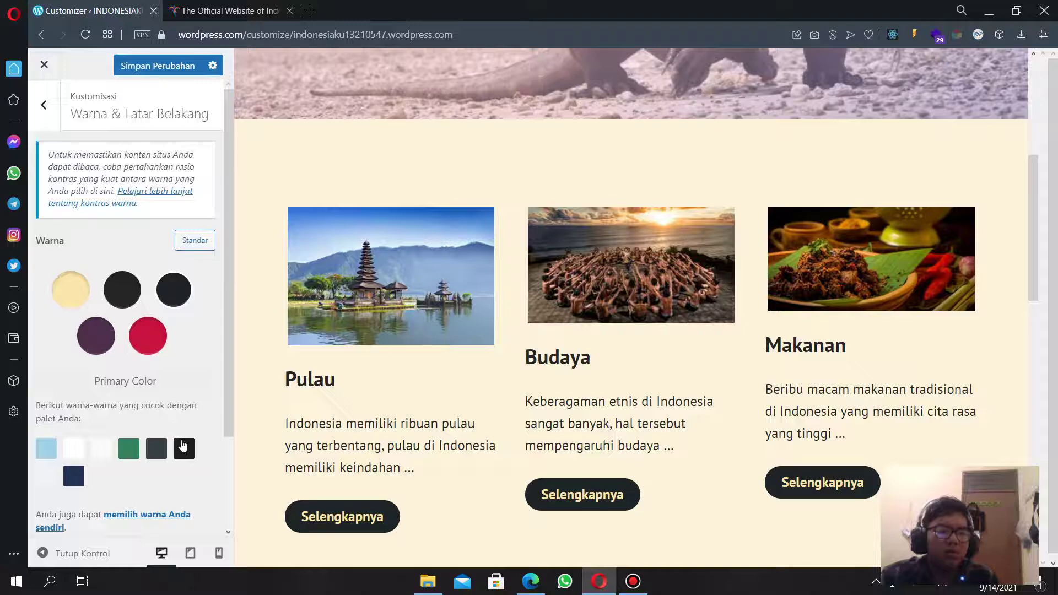
scroll(366, 422, "down", 1)
scroll(366, 427, "up", 6)
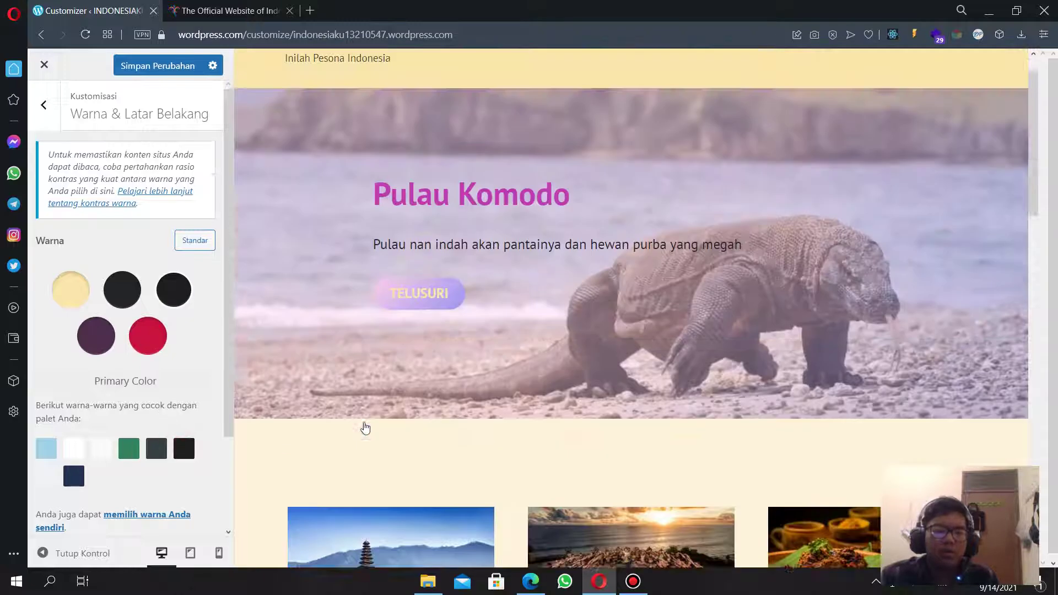
scroll(362, 416, "down", 11)
scroll(361, 414, "down", 4)
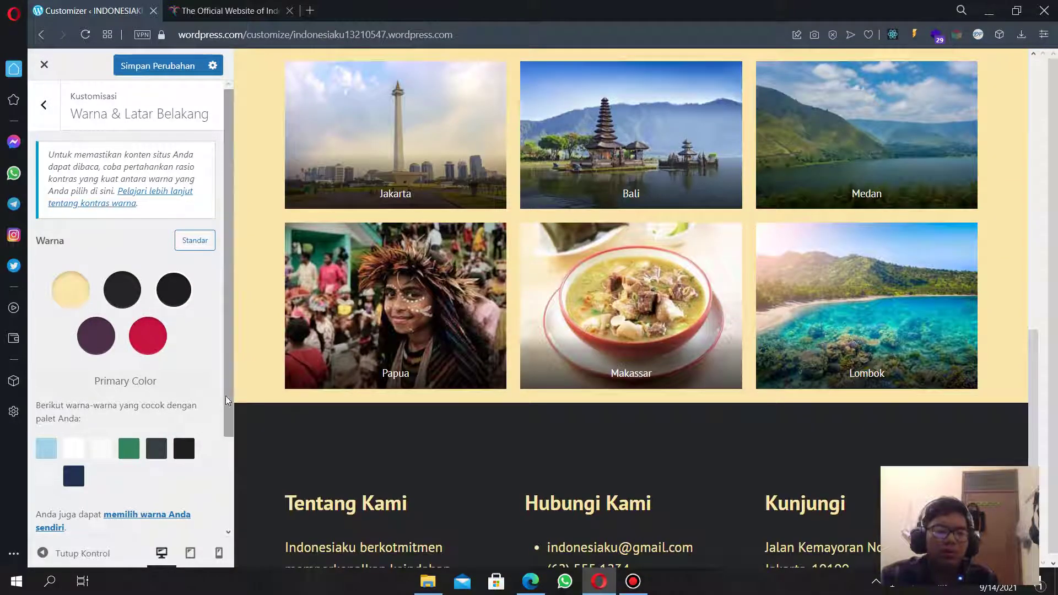
scroll(379, 439, "down", 3)
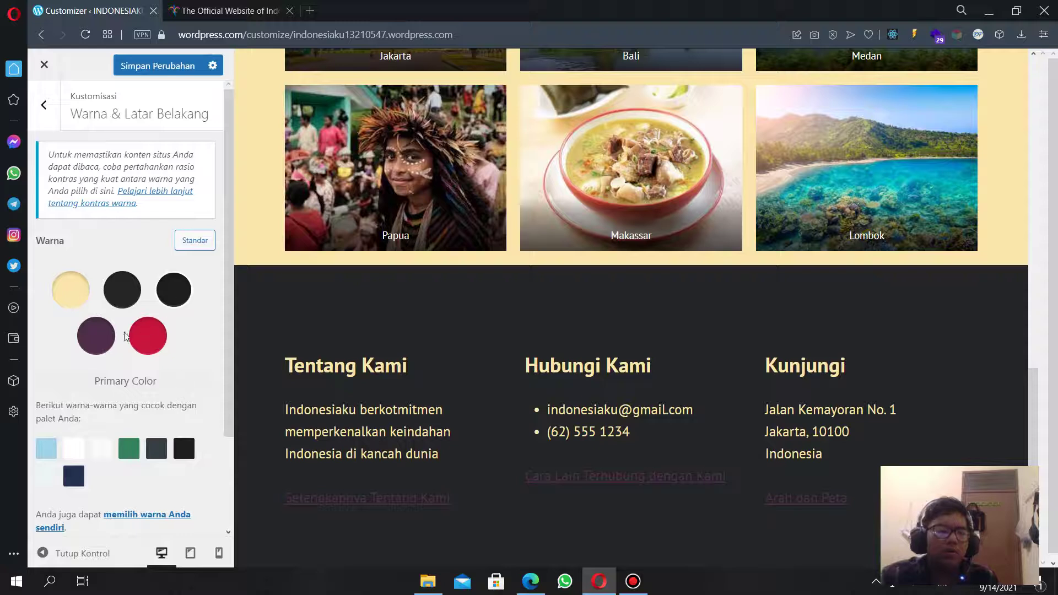
Make the secondary colour dark and the tertiary colour dark grey.
left_click(103, 345)
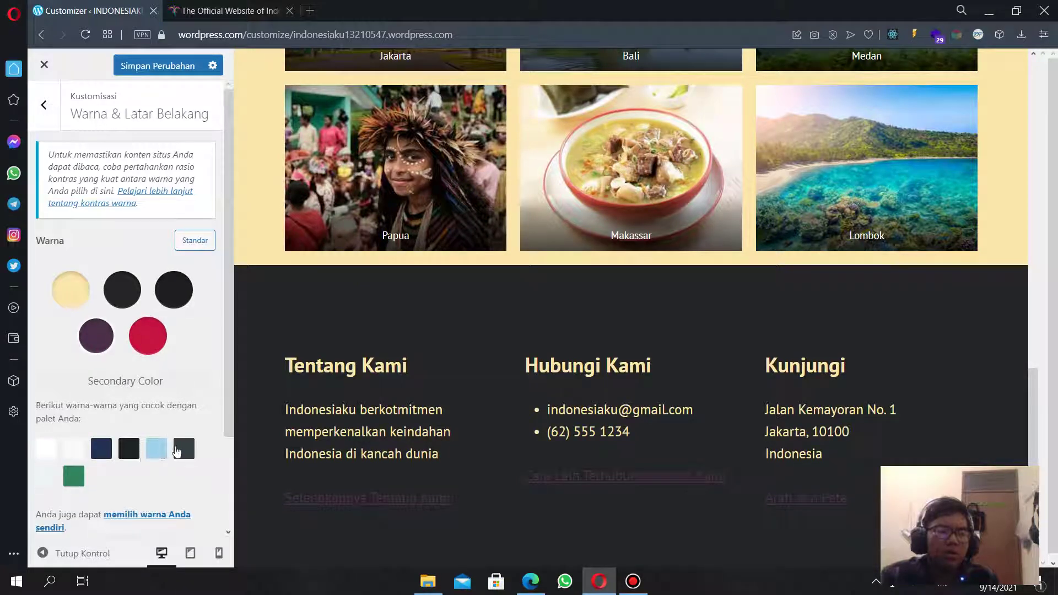
left_click(128, 449)
left_click(148, 349)
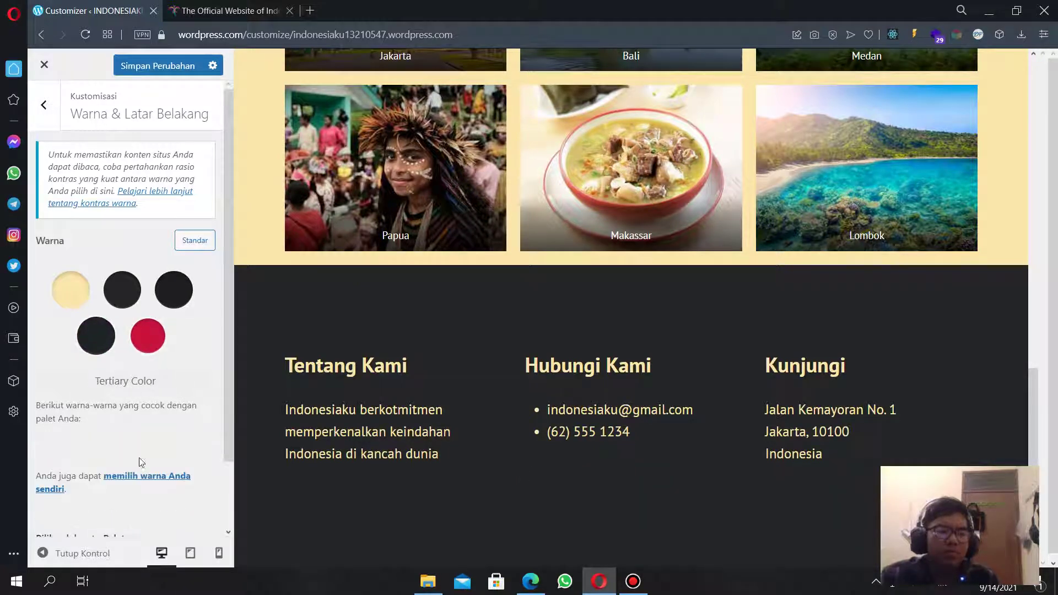
left_click(74, 449)
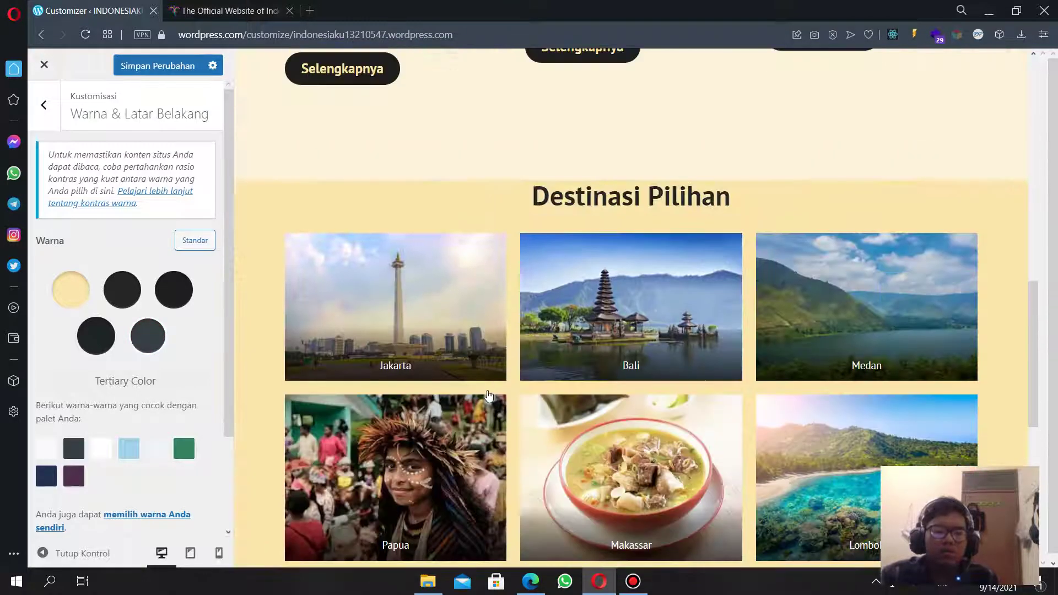
Reset the colour palette to the default Standar colours.
scroll(587, 360, "up", 9)
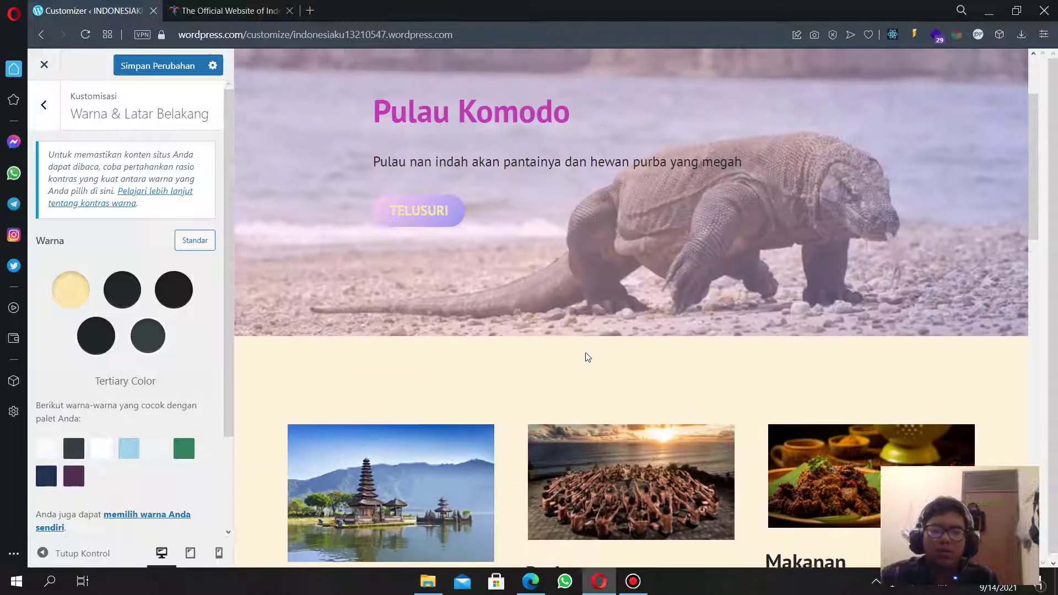
left_click(195, 244)
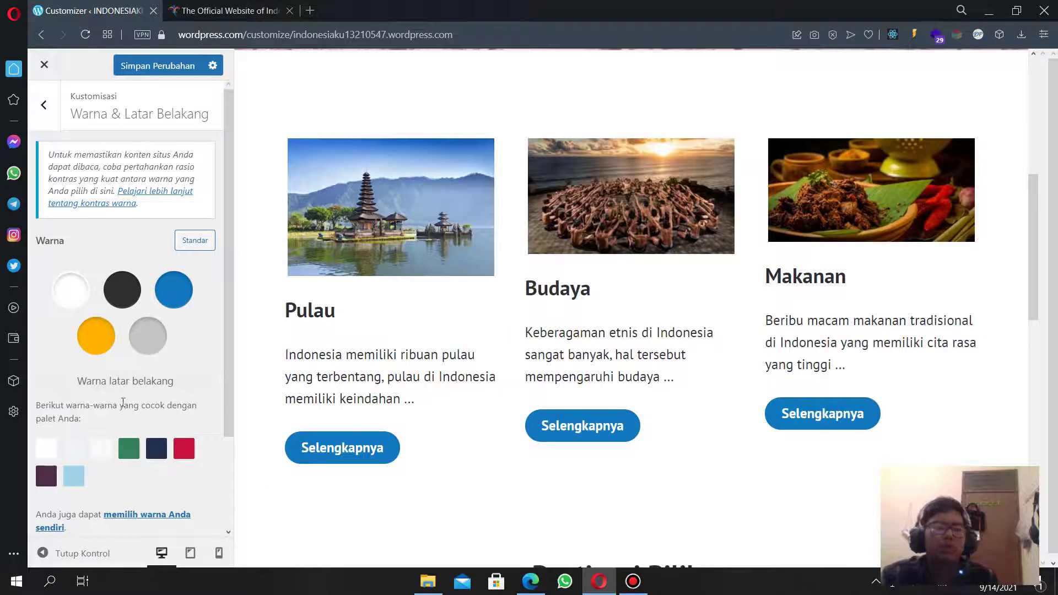
scroll(123, 402, "down", 2)
scroll(51, 180, "up", 3)
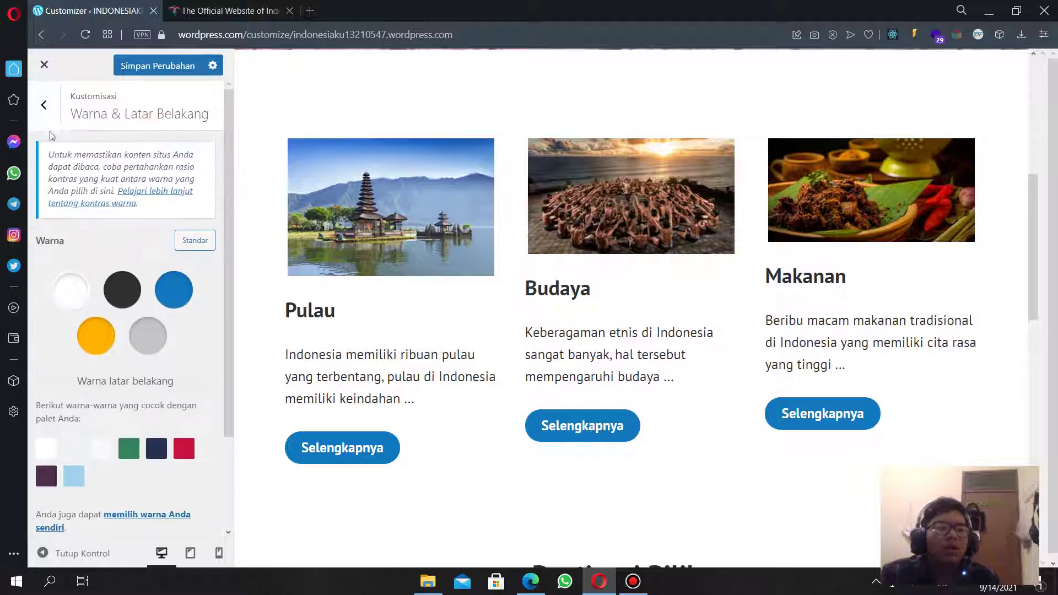
Create a new Login page and add it to the Primary menu.
left_click(44, 100)
left_click(103, 223)
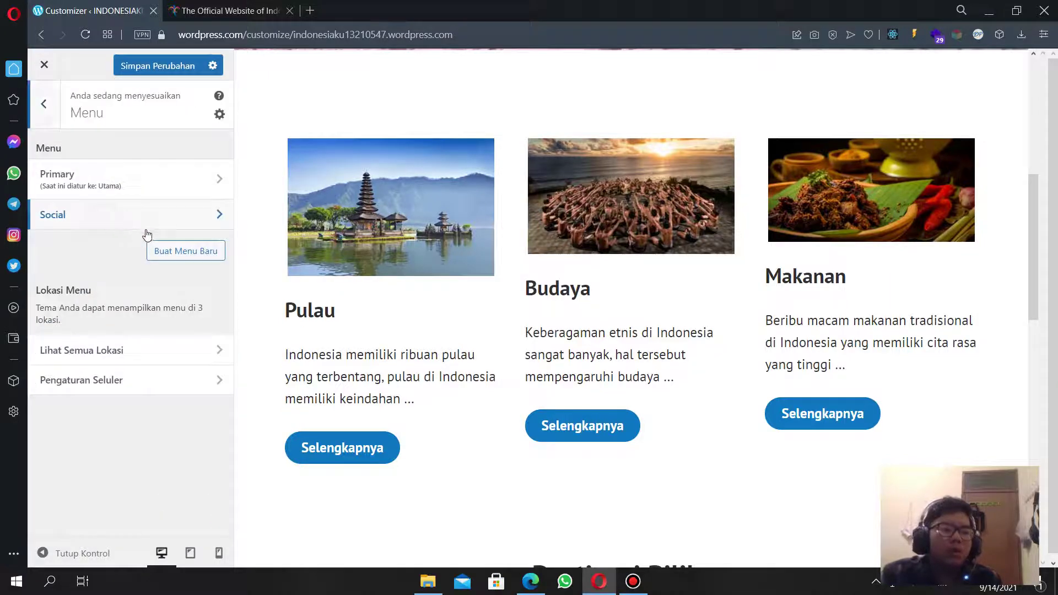
left_click(177, 178)
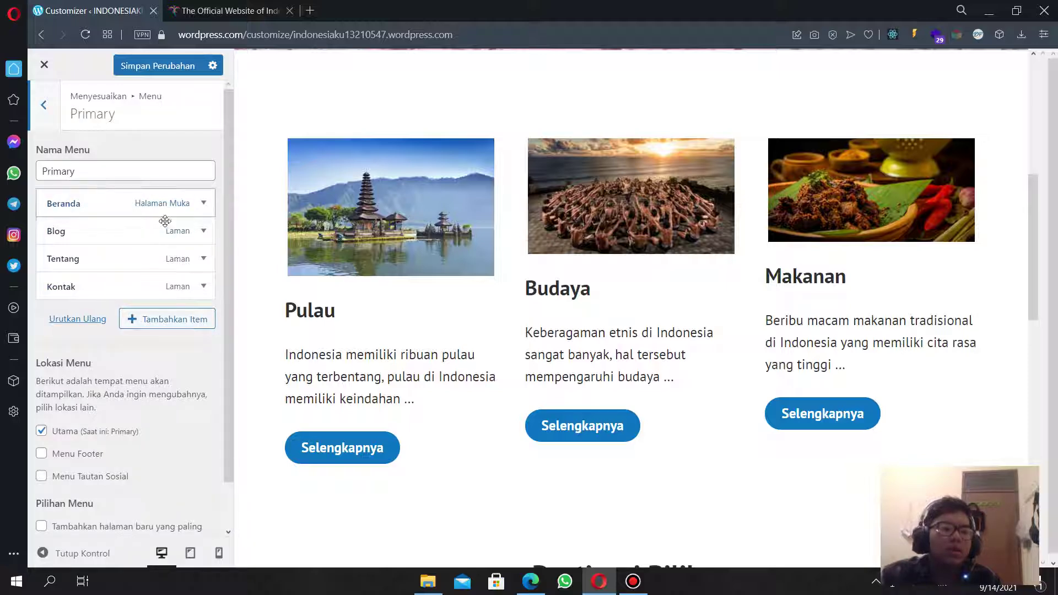
scroll(594, 352, "up", 7)
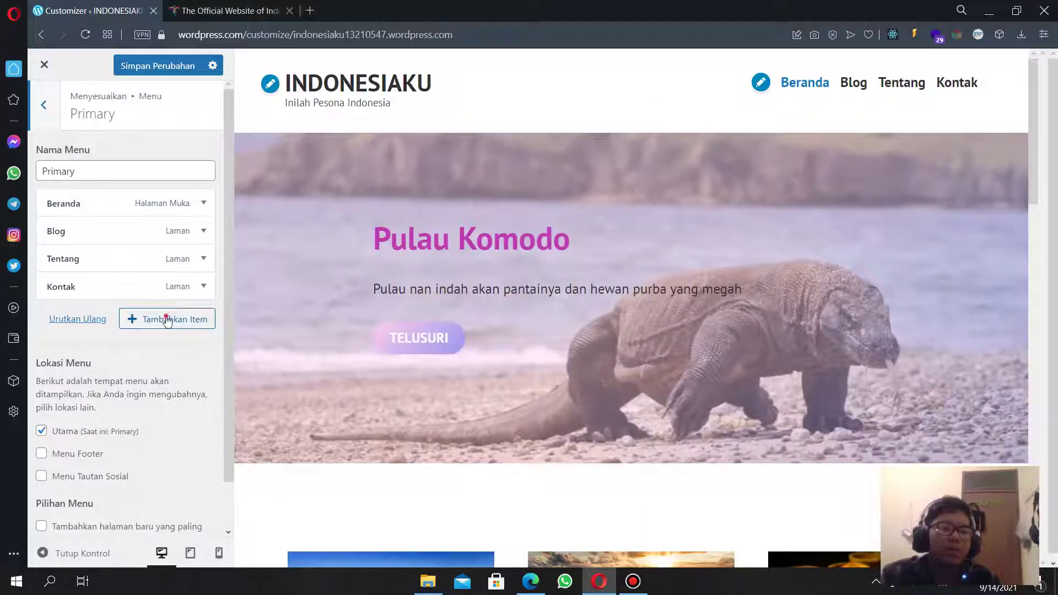
left_click(168, 320)
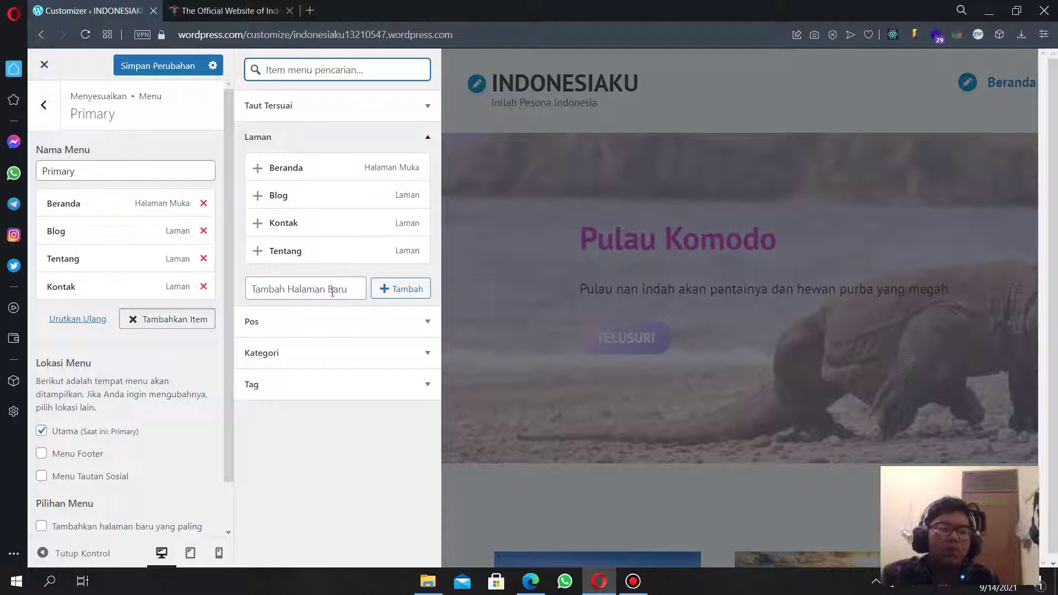
left_click(332, 292)
left_click(309, 317)
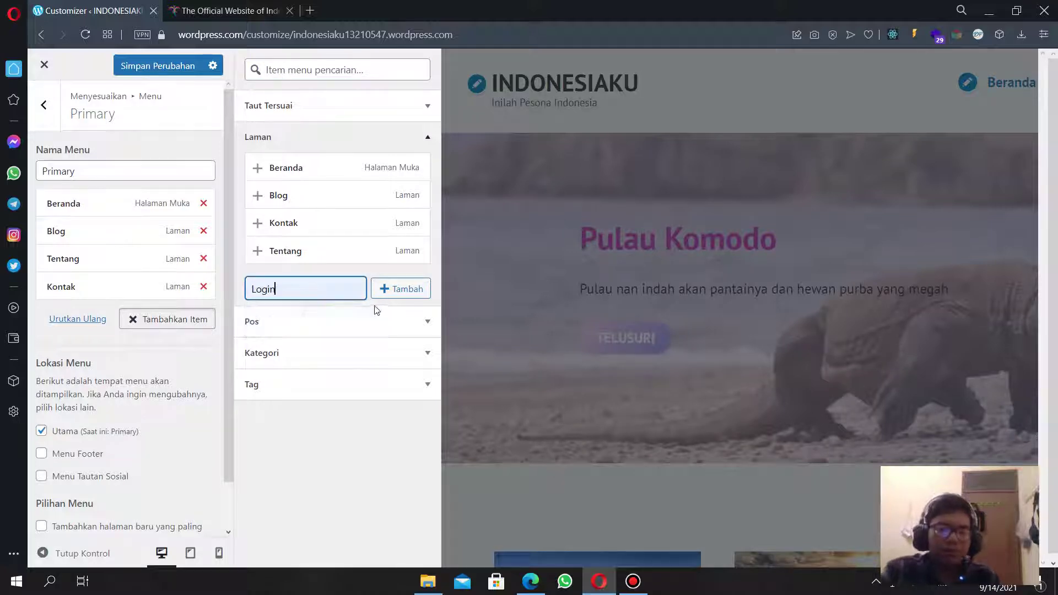
left_click(395, 289)
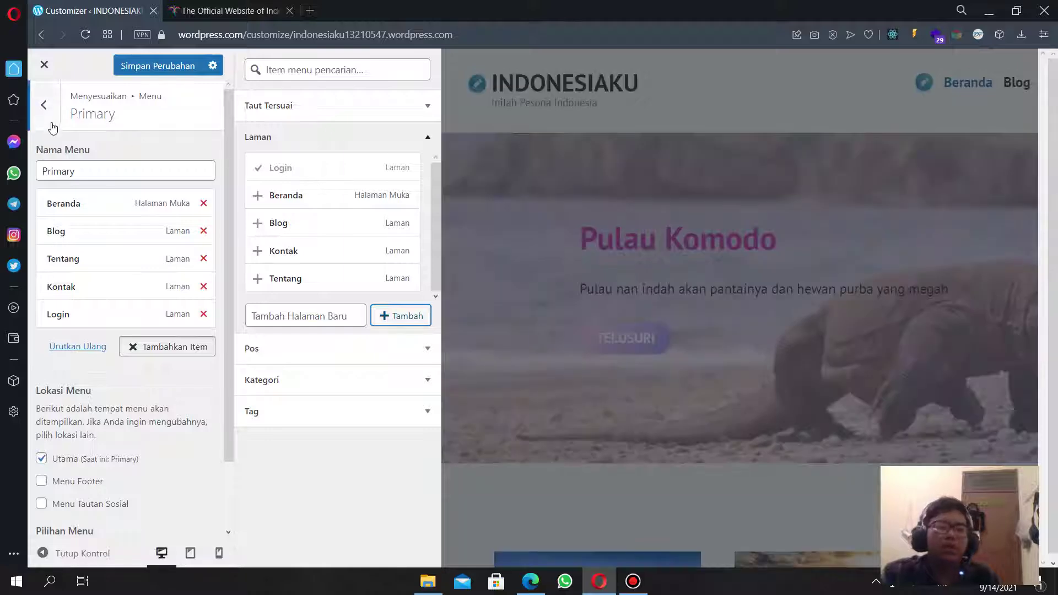
Assign the Social menu to the Menu Tautan Sosial location instead of the main location.
left_click(46, 108)
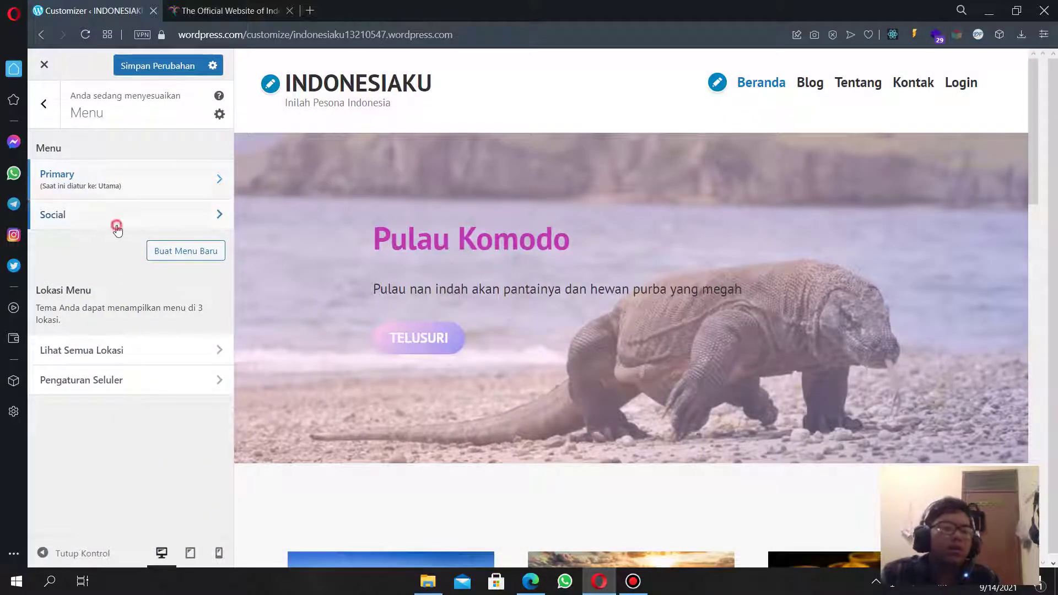
left_click(115, 220)
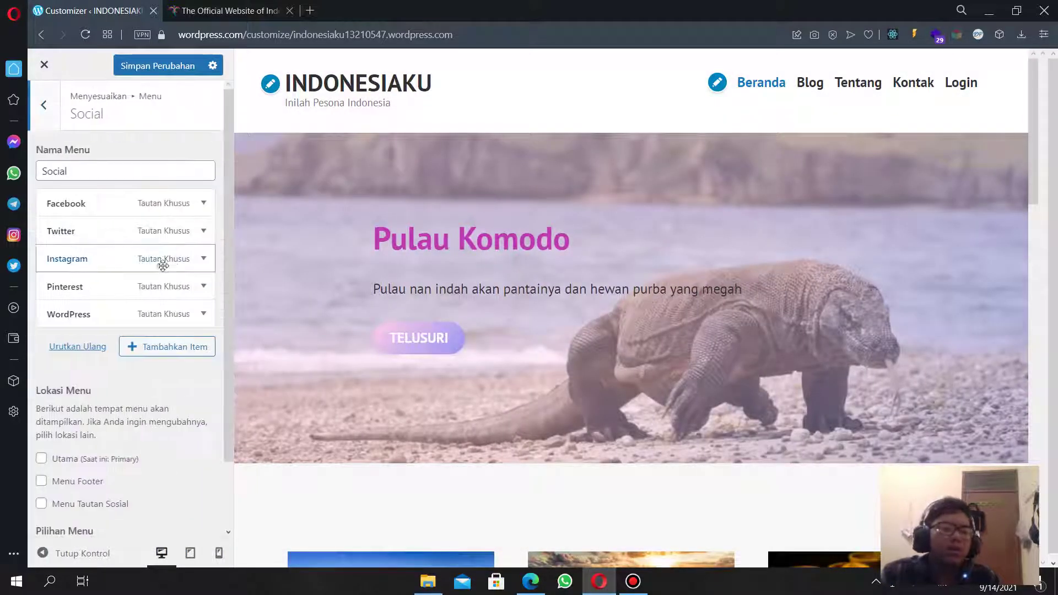
left_click(114, 213)
left_click(114, 212)
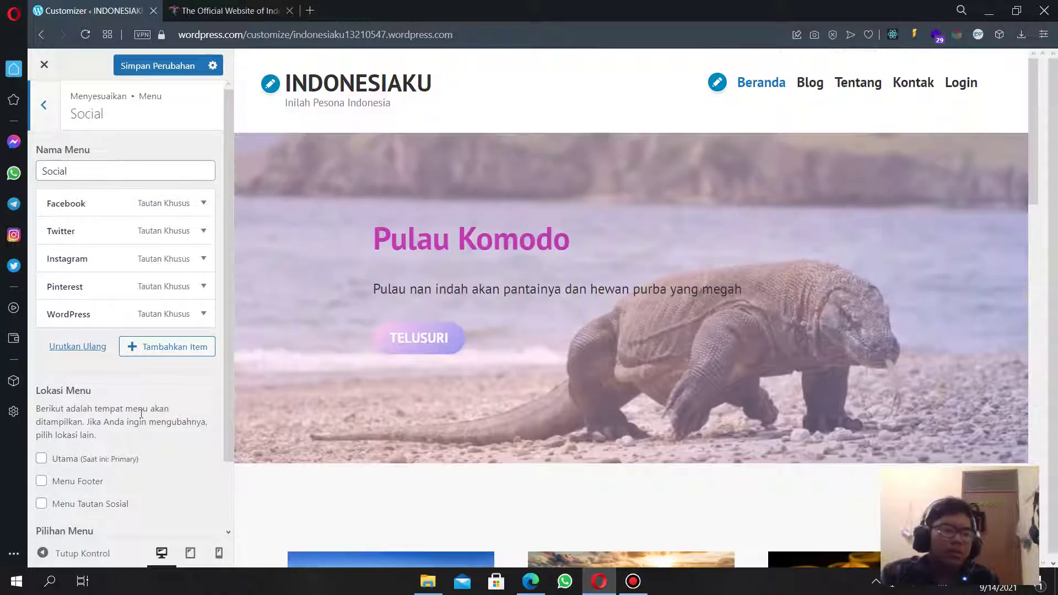
scroll(121, 430, "down", 2)
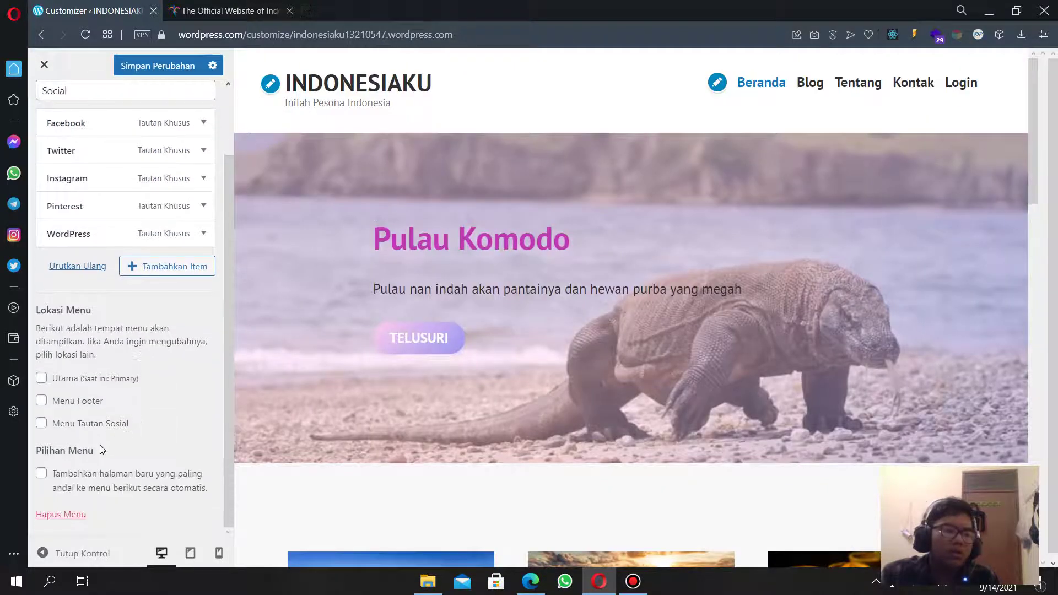
left_click(55, 381)
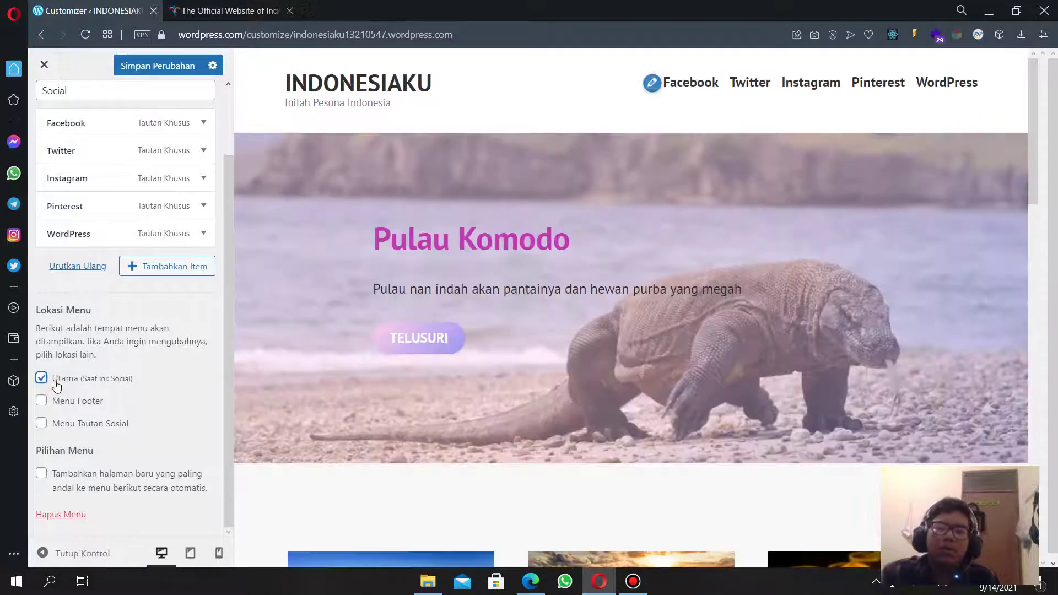
left_click(69, 377)
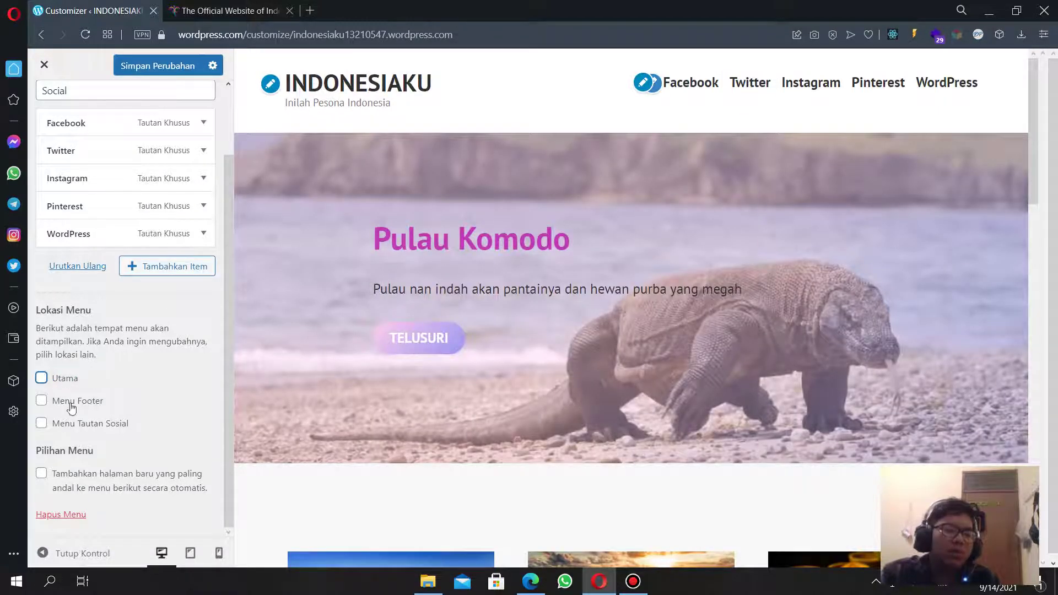
left_click(72, 424)
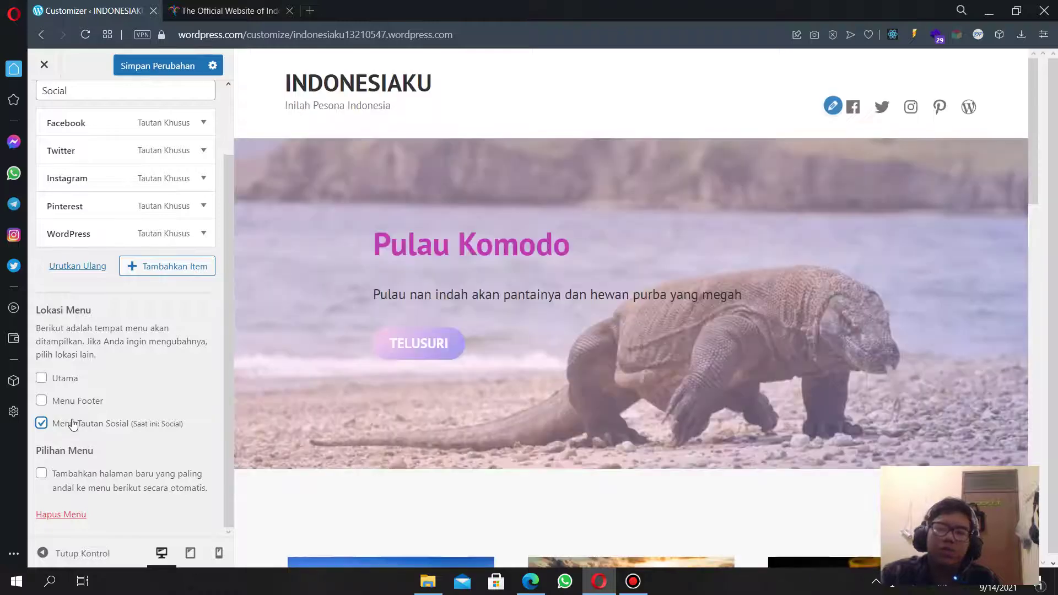
scroll(72, 165, "up", 2)
Put the Primary menu back in the Utama main location.
left_click(46, 106)
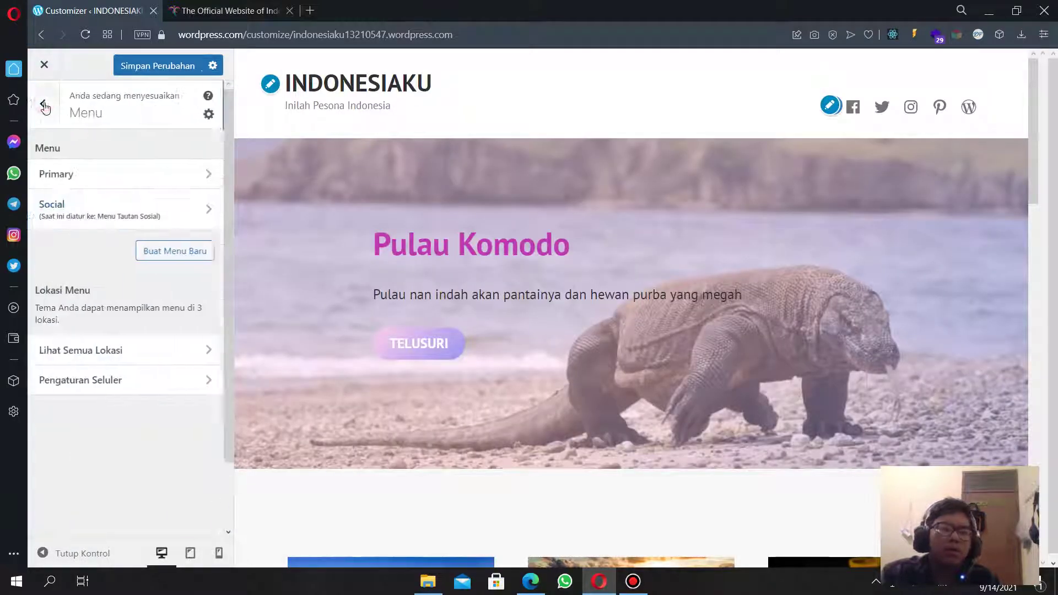
left_click(85, 178)
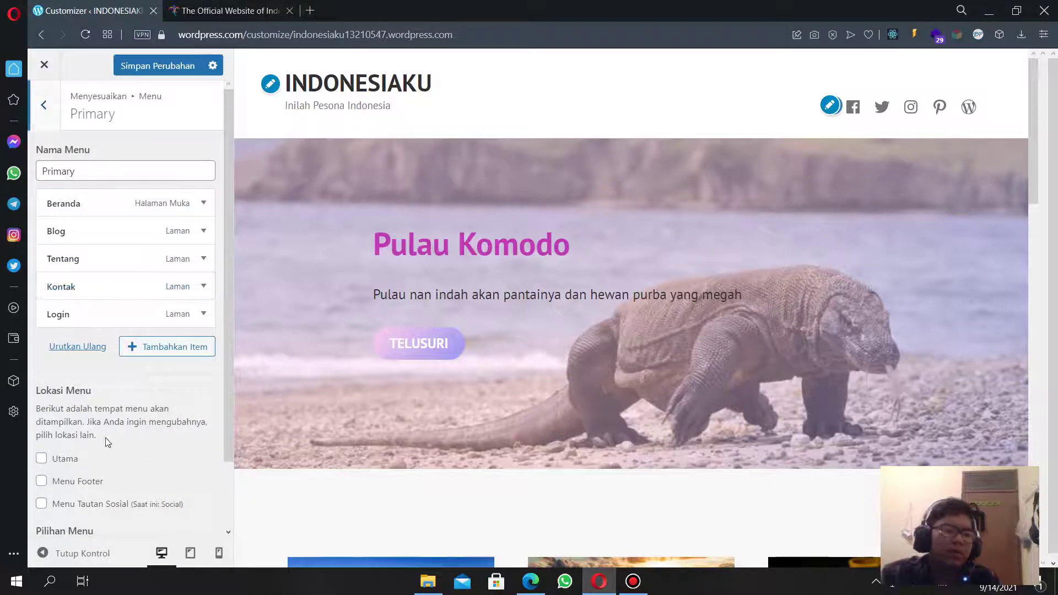
scroll(105, 438, "down", 3)
left_click(55, 385)
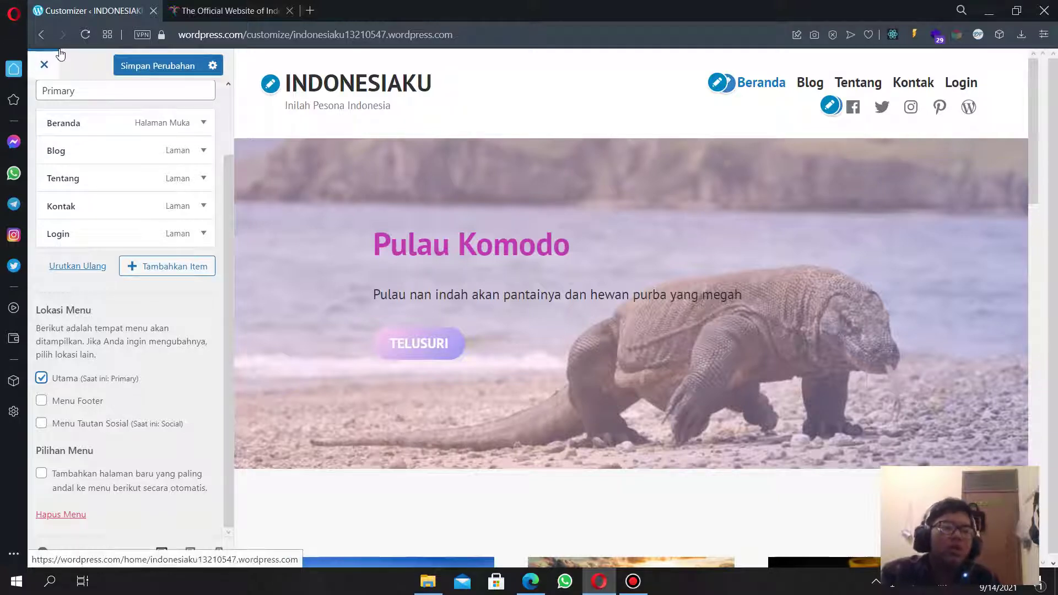
Close the customizer to the dashboard, then reopen it through Tambahkan menu.
left_click(44, 64)
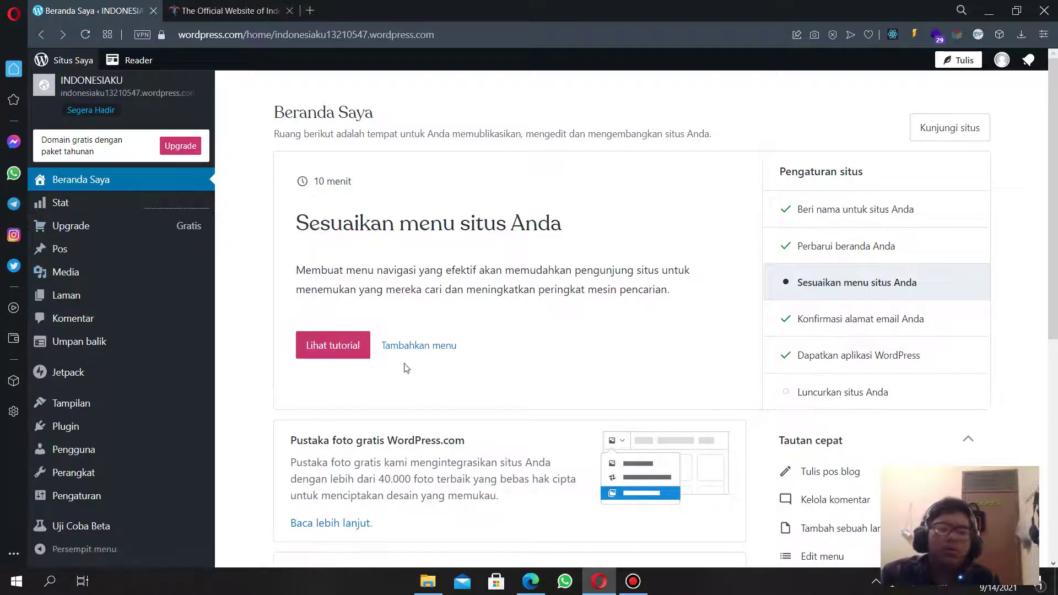
left_click(417, 345)
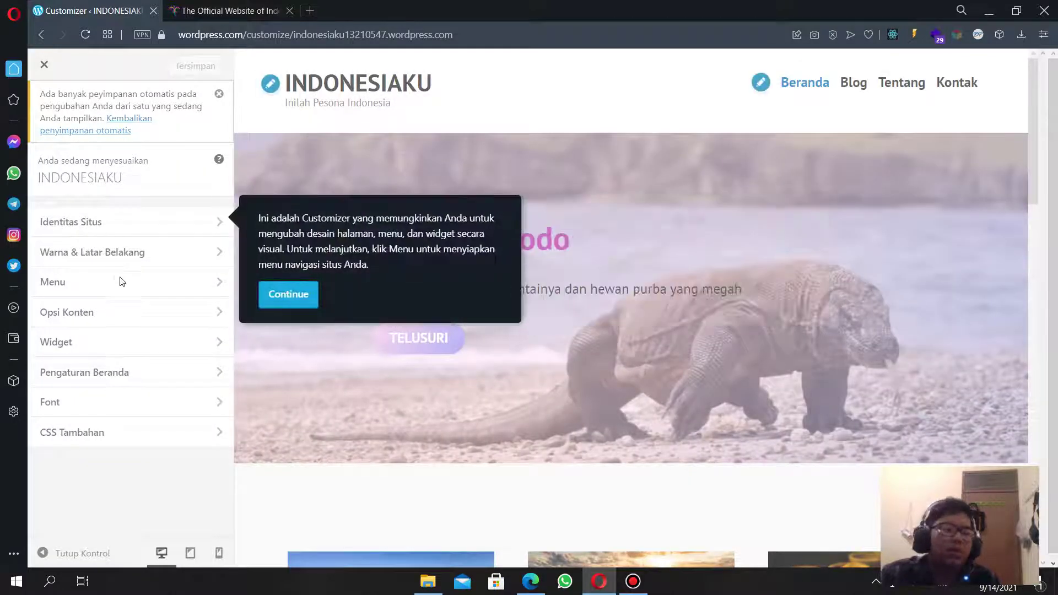
Add a new Login page to the Primary menu.
left_click(165, 284)
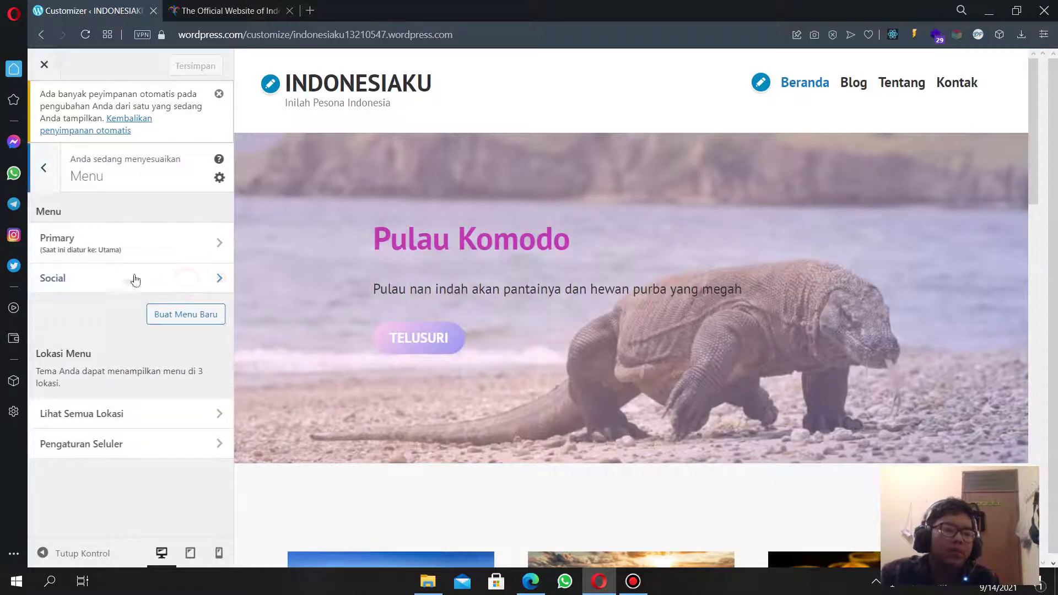
left_click(138, 245)
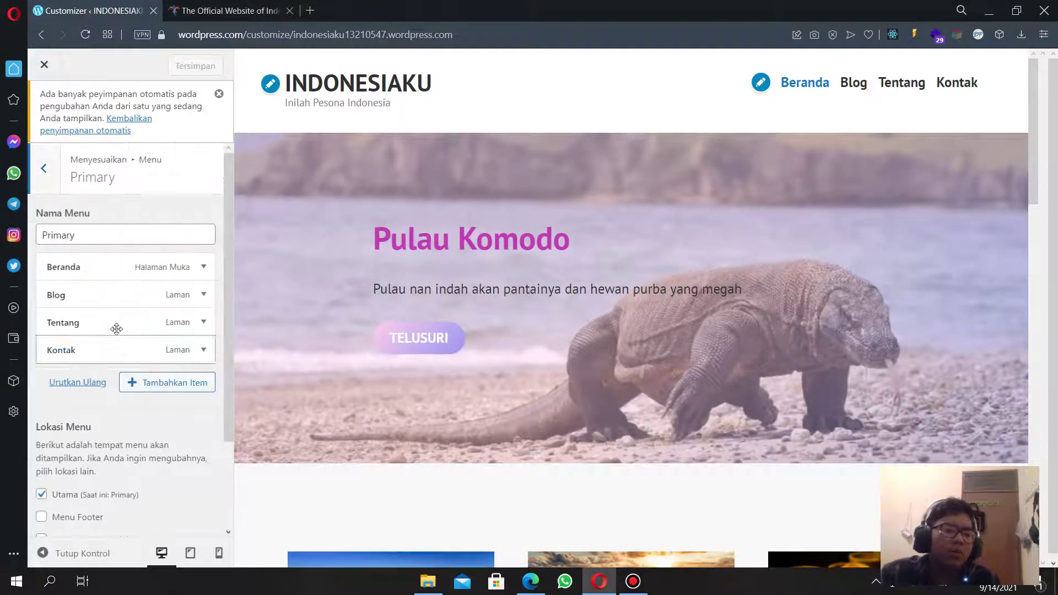
left_click(172, 385)
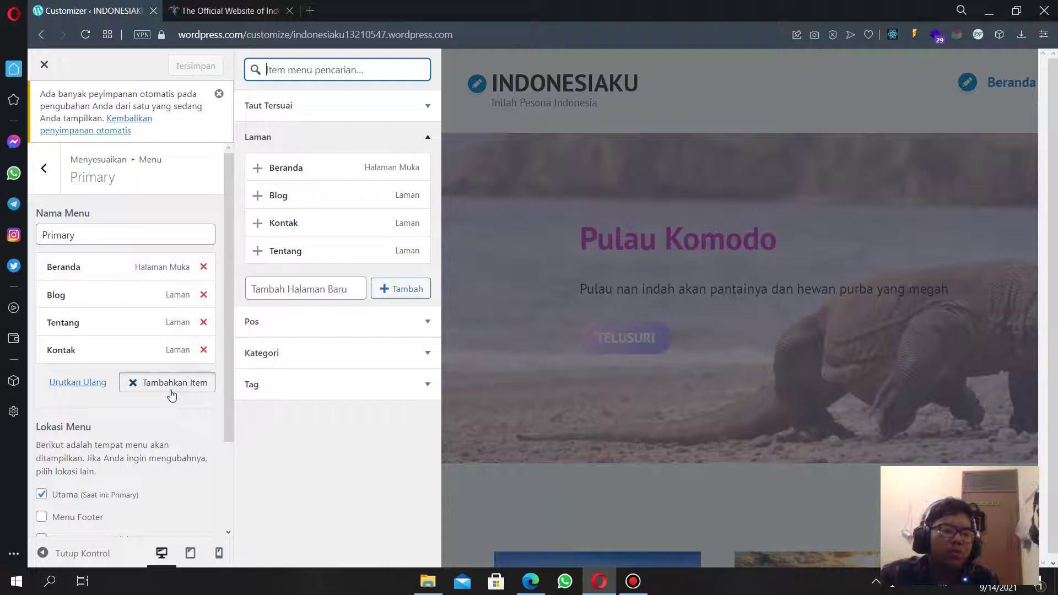
left_click(292, 290)
left_click(301, 314)
left_click(400, 289)
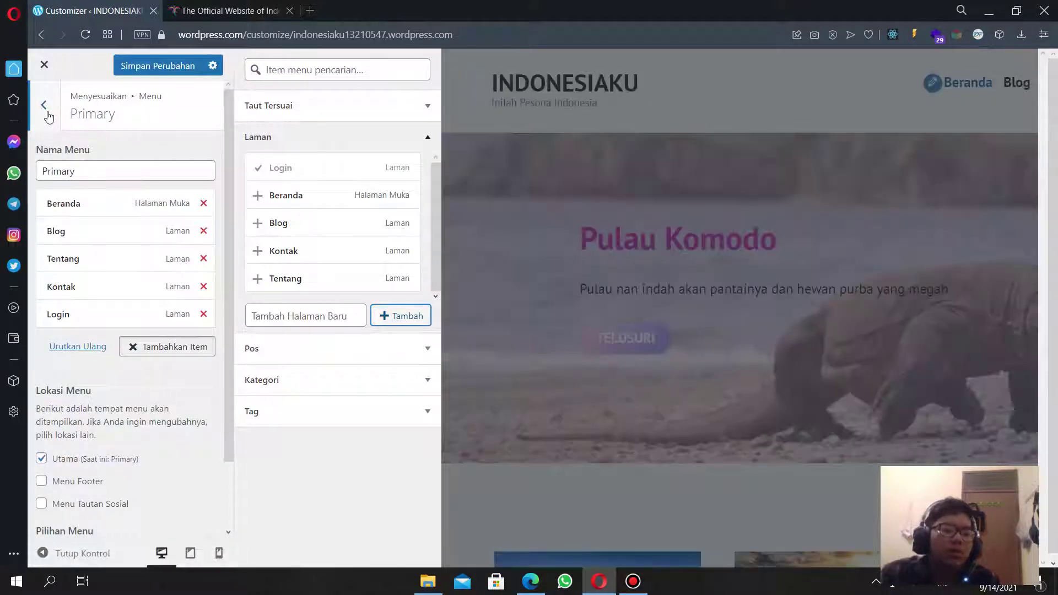
scroll(60, 322, "down", 2)
scroll(62, 138, "up", 2)
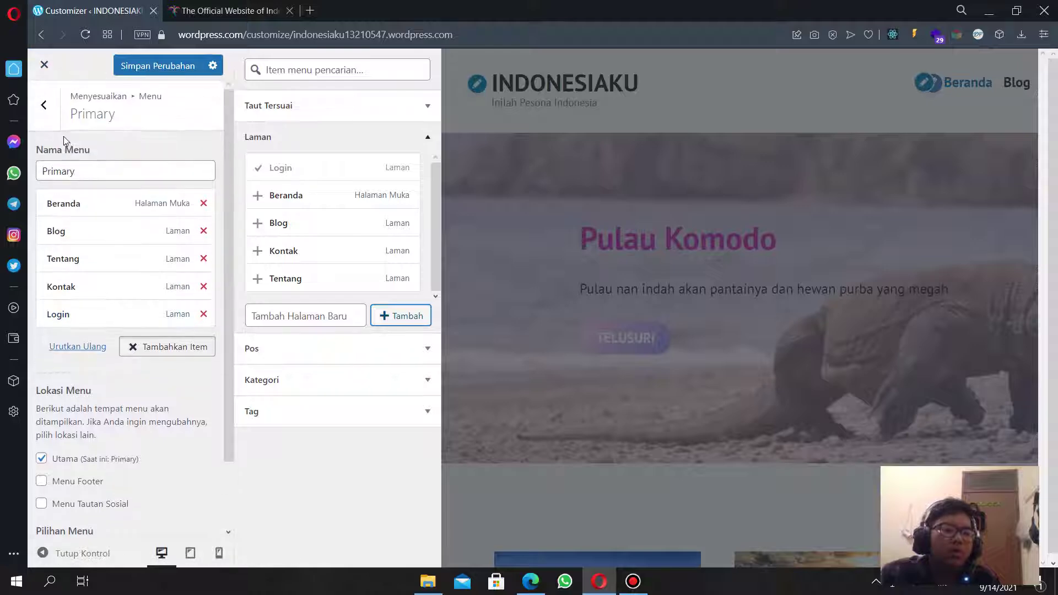
Assign the Social menu to the main and Menu Tautan Sosial locations.
left_click(45, 106)
left_click(83, 213)
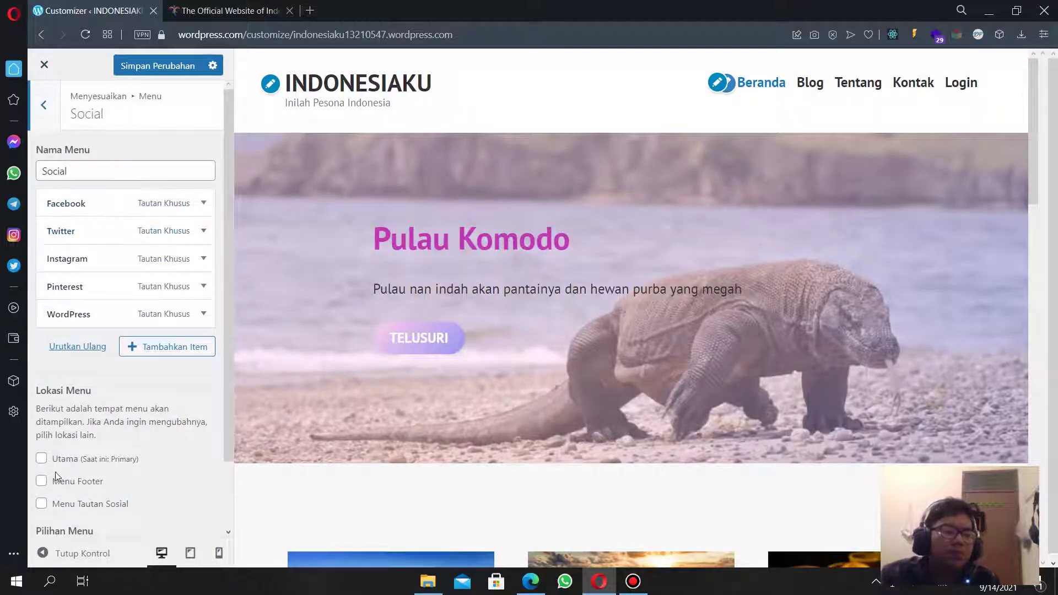
left_click(46, 462)
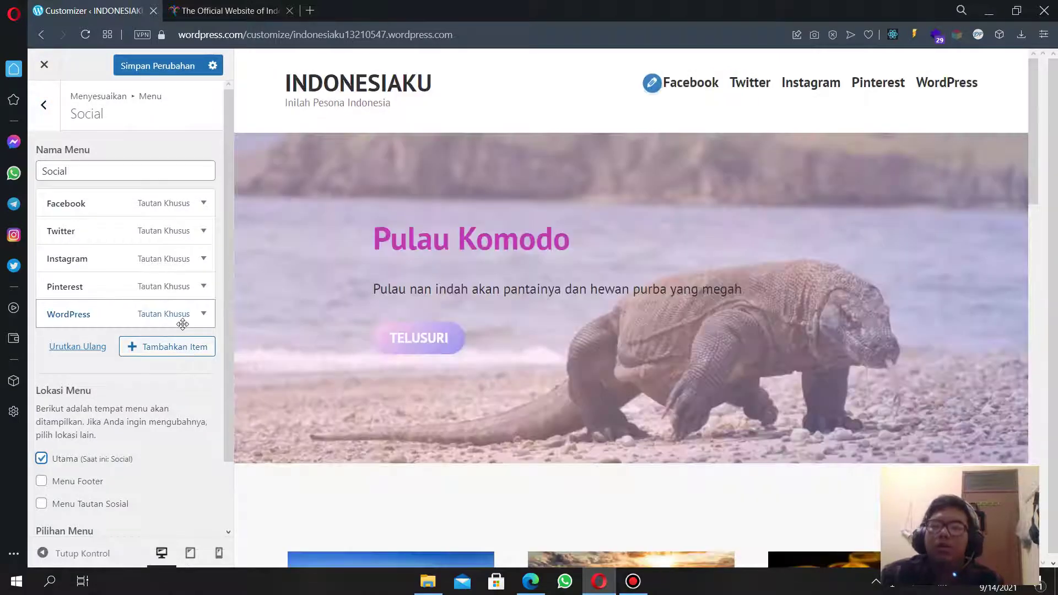
left_click(80, 504)
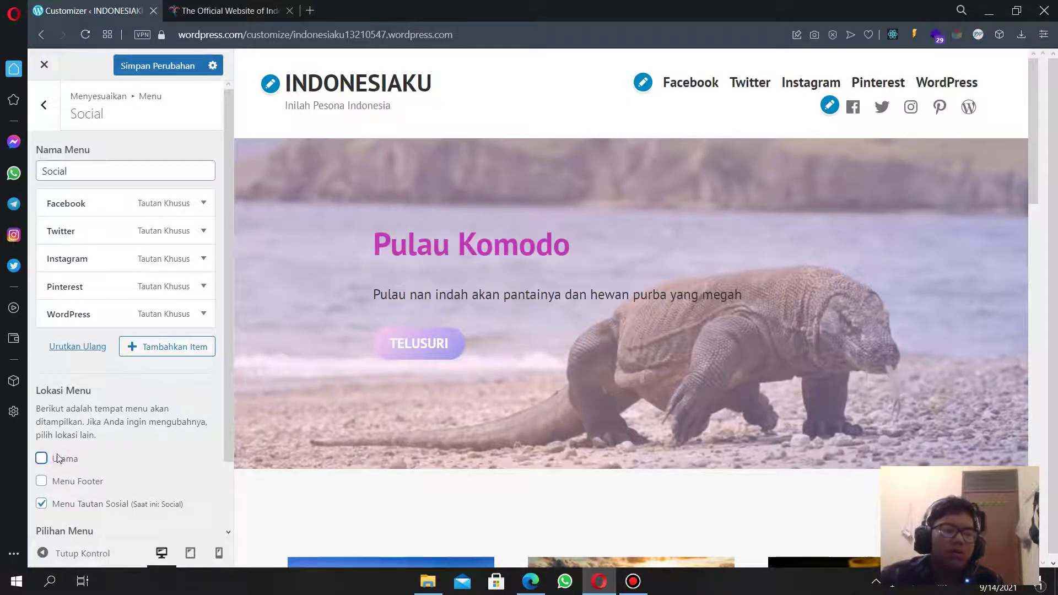
scroll(183, 449, "down", 2)
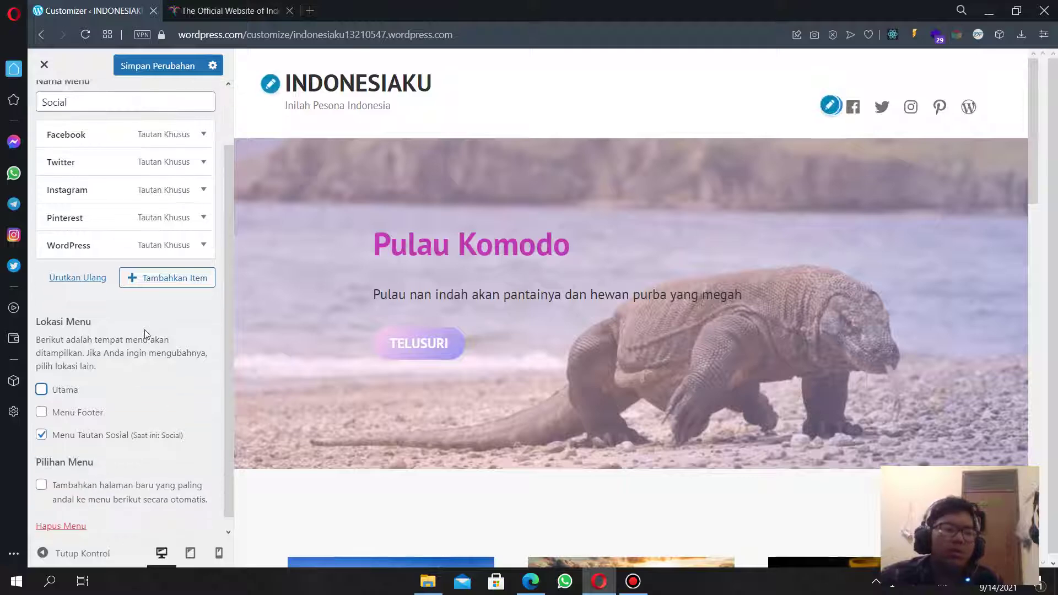
scroll(146, 334, "up", 2)
Reassign the Primary menu to the Utama main location and return to the top-level sections.
left_click(47, 104)
left_click(98, 183)
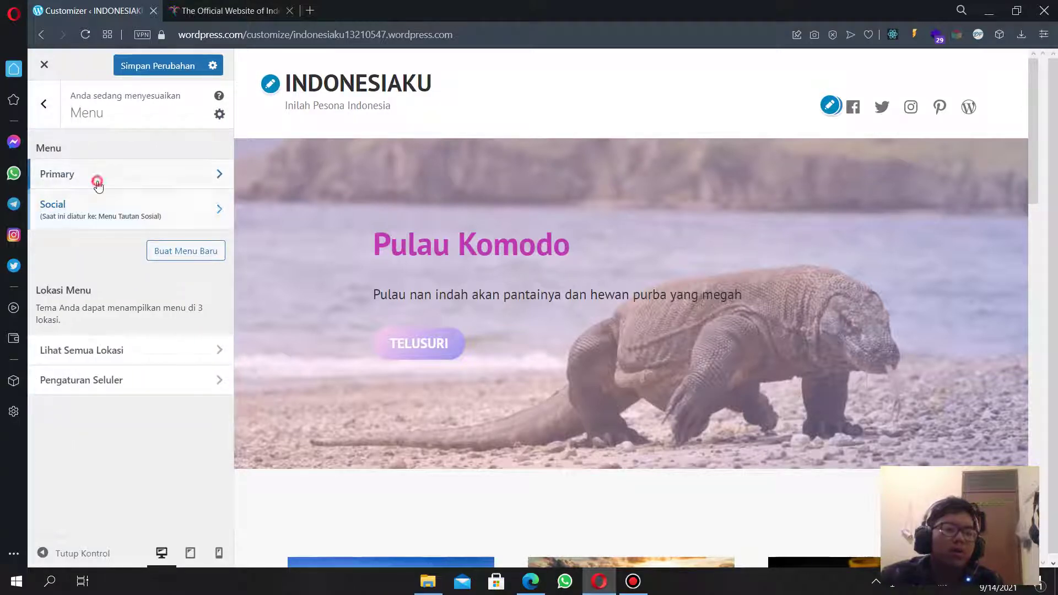
left_click(66, 461)
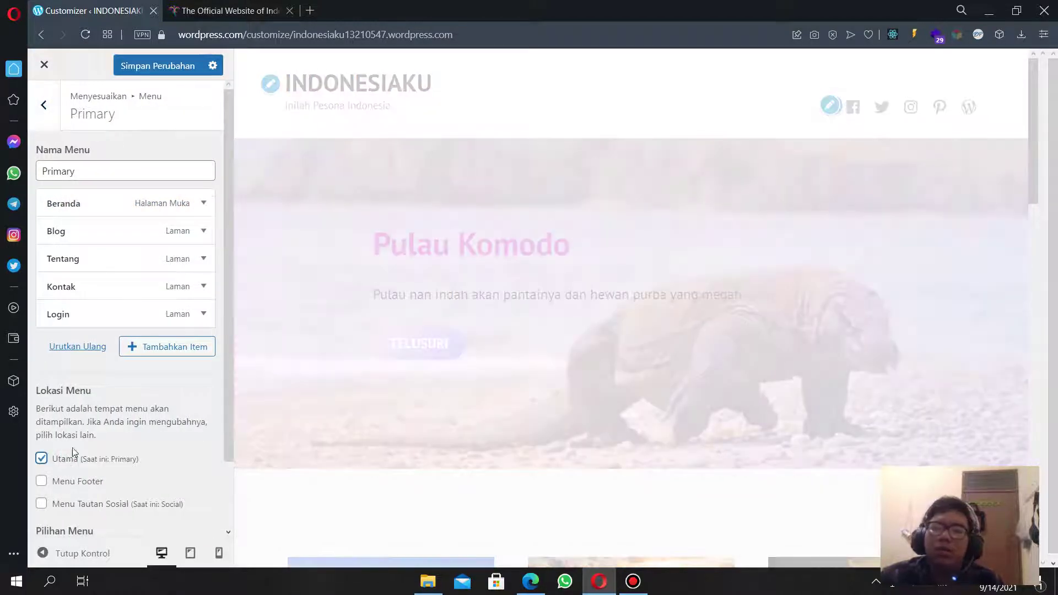
scroll(126, 353, "down", 2)
scroll(127, 353, "up", 2)
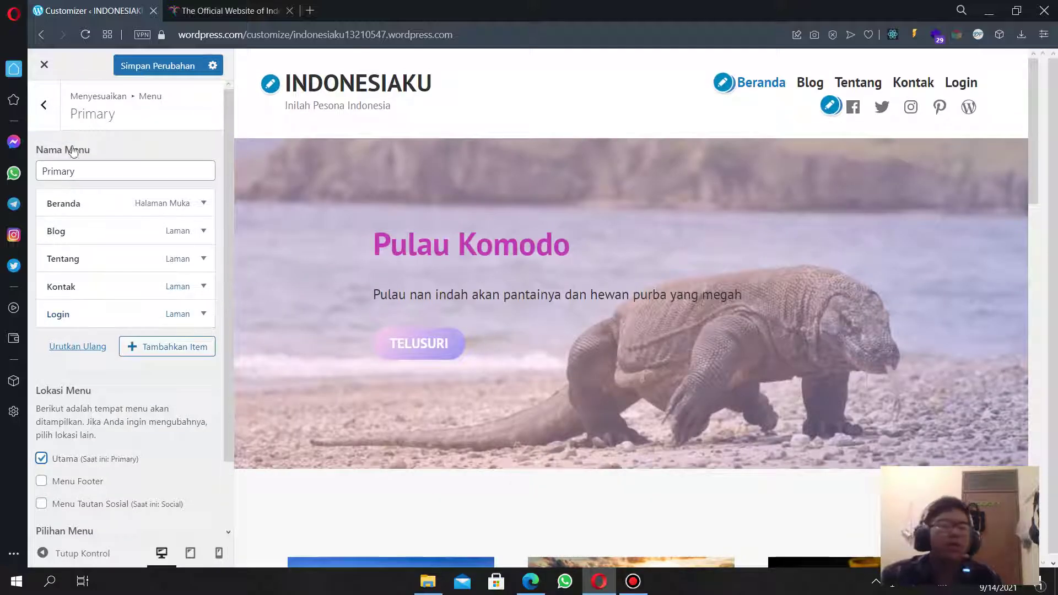
left_click(45, 105)
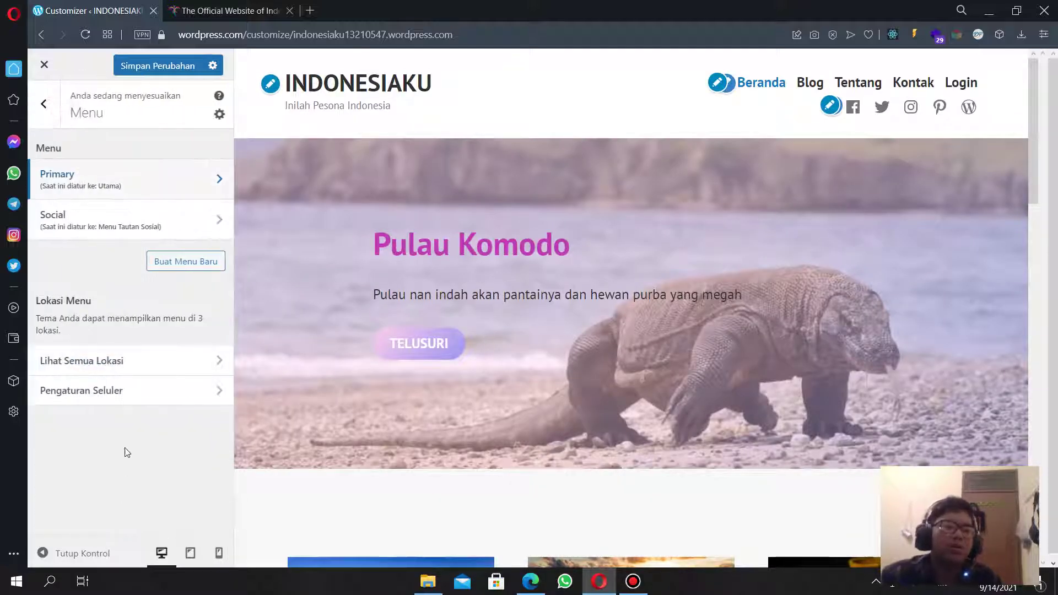
left_click(41, 113)
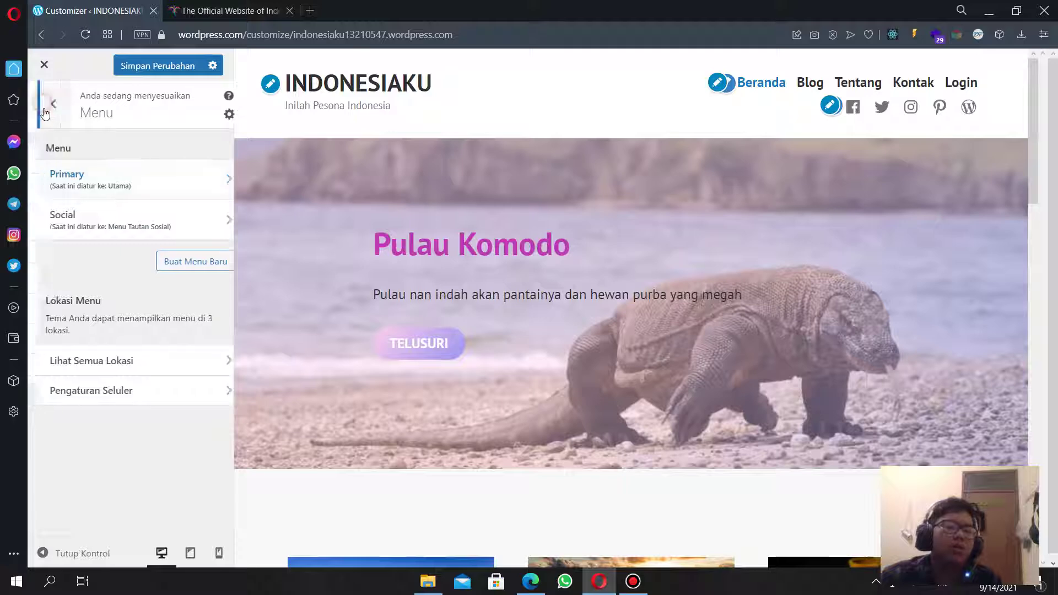
Turn off featured images in Opsi Konten and open the empty Kaki Halaman footer widget area.
left_click(113, 252)
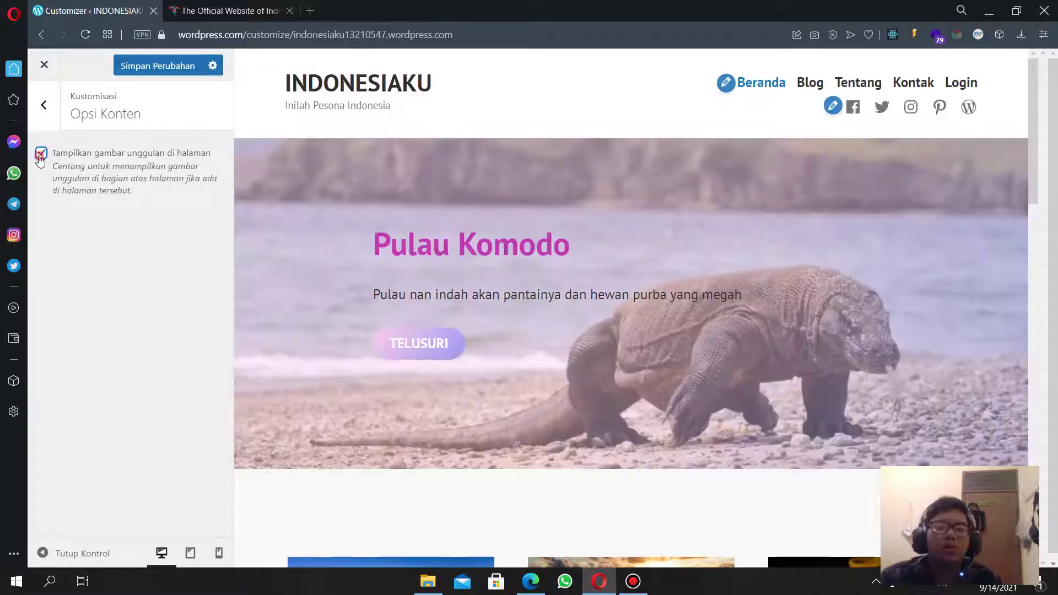
left_click(40, 155)
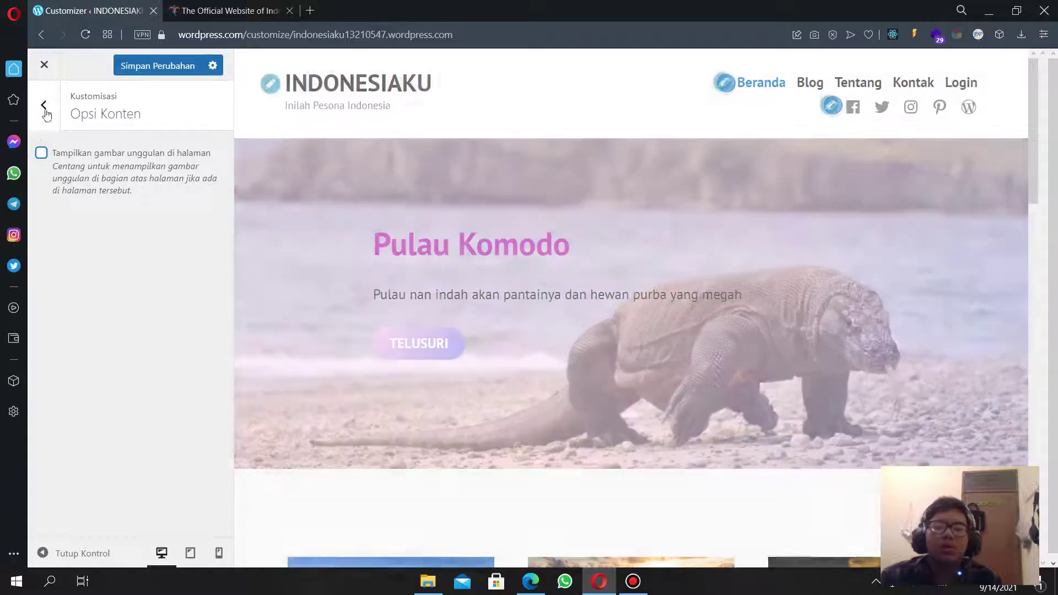
left_click(43, 105)
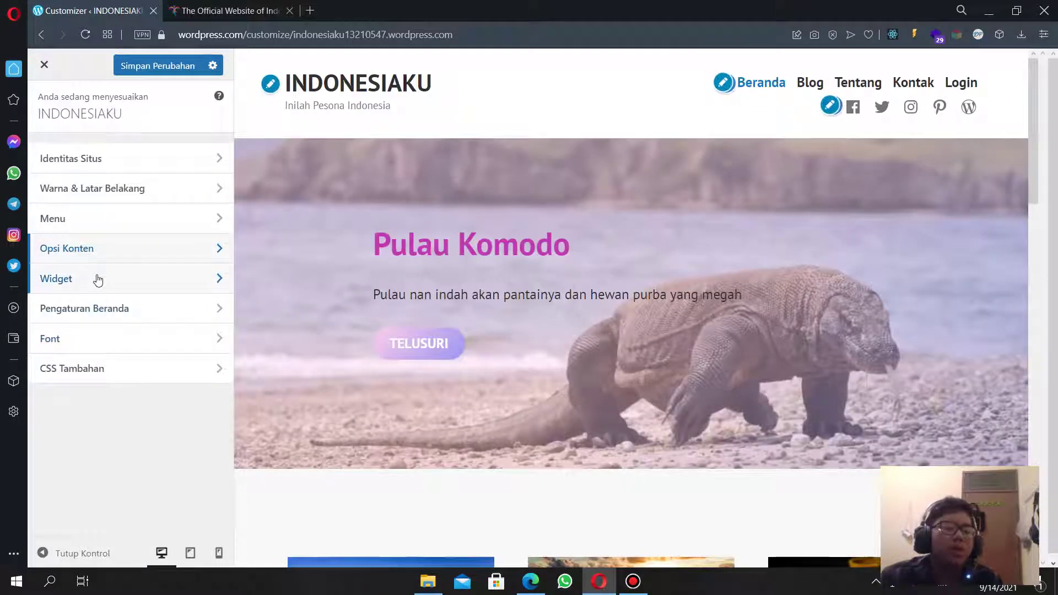
left_click(95, 278)
left_click(126, 420)
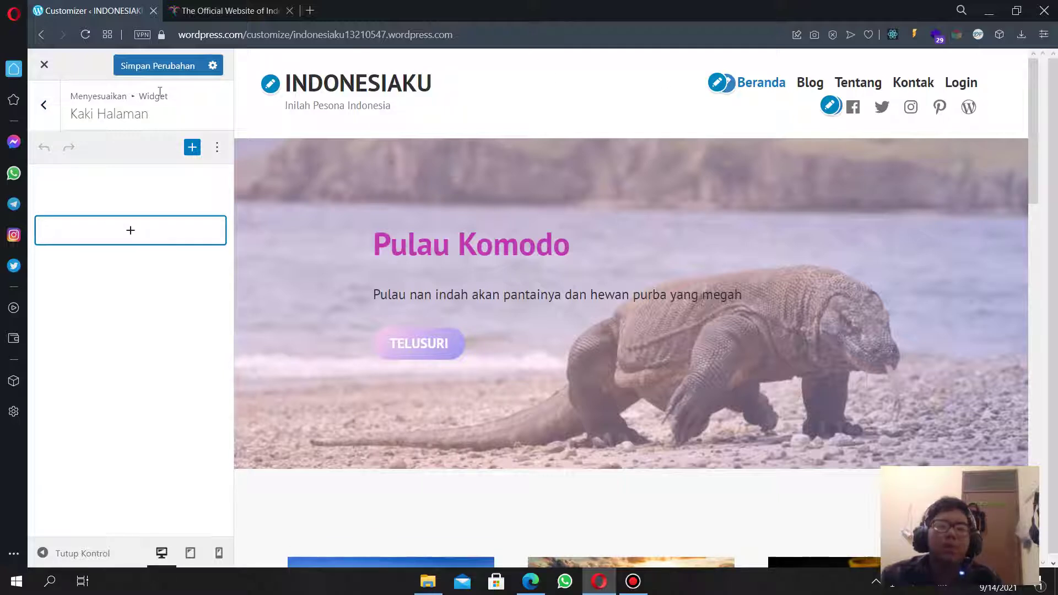
Review the Pengaturan Beranda homepage settings, then close the customizer to Beranda Saya.
left_click(61, 112)
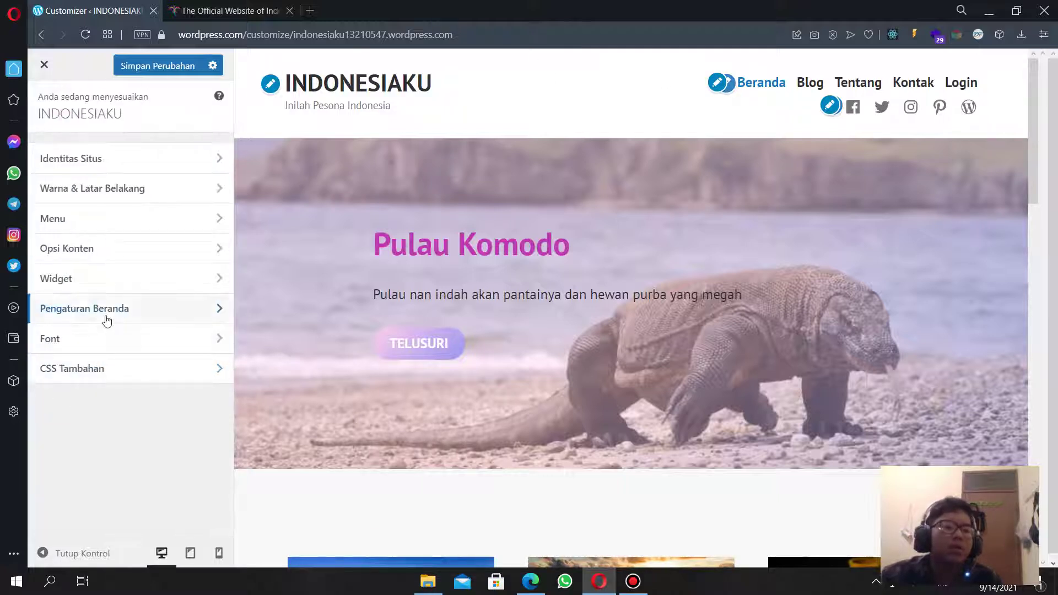
left_click(178, 312)
scroll(100, 314, "down", 3)
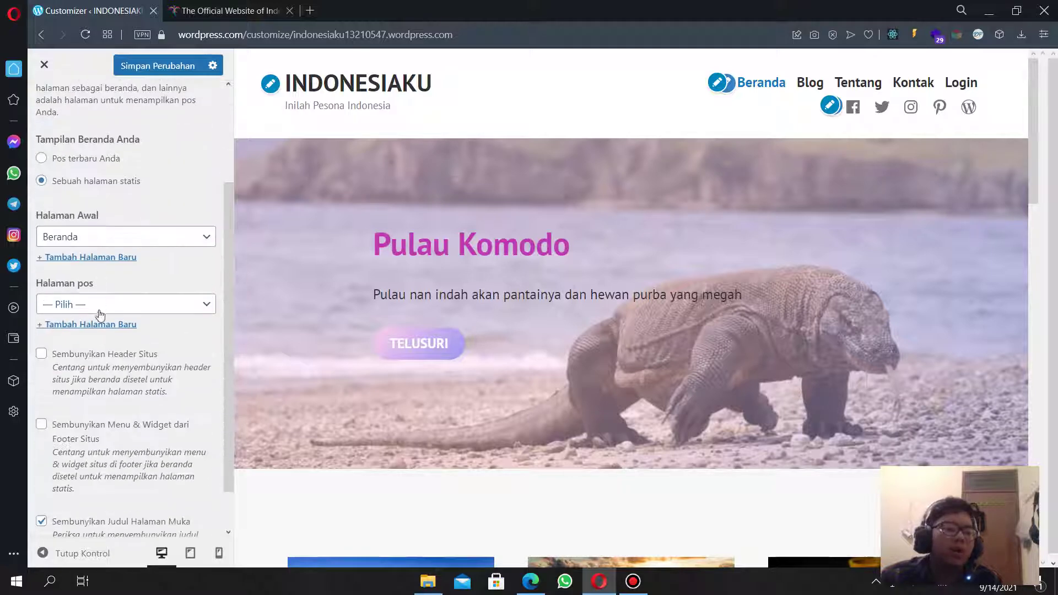
left_click(44, 65)
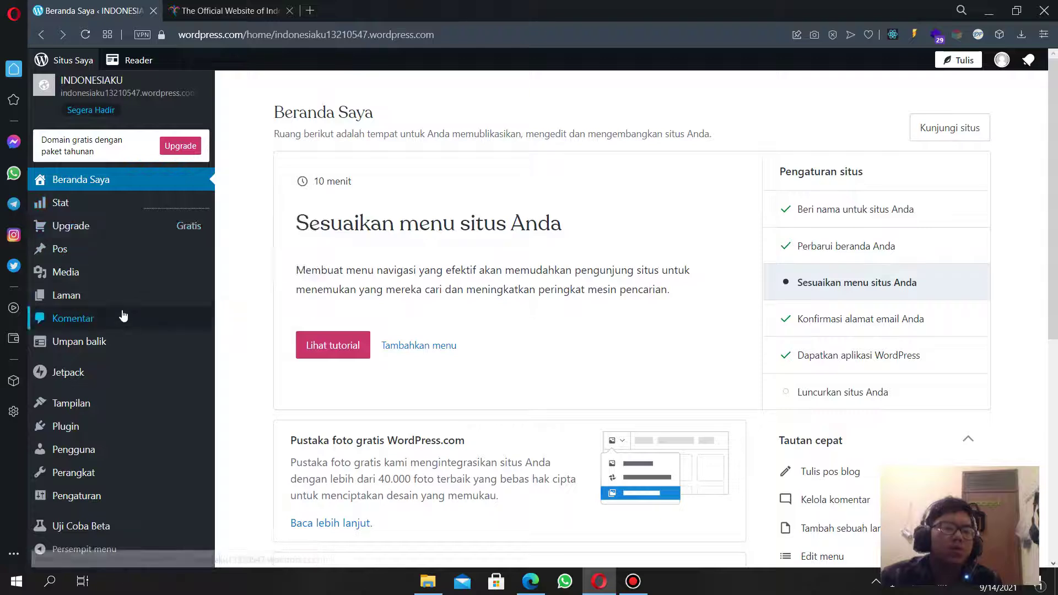
Add a new Login page to the Primary menu.
left_click(419, 344)
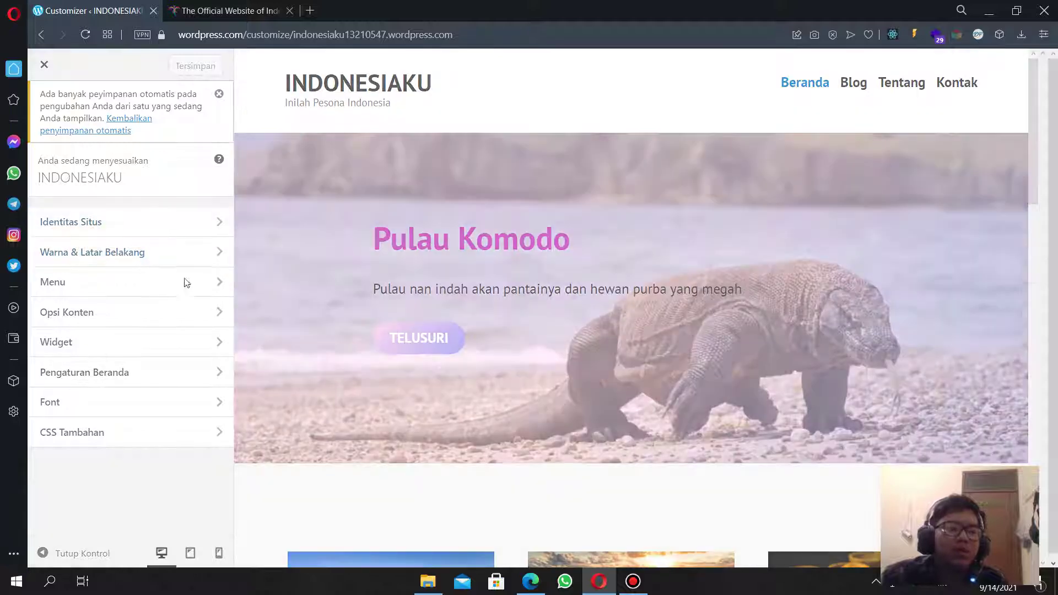
left_click(188, 278)
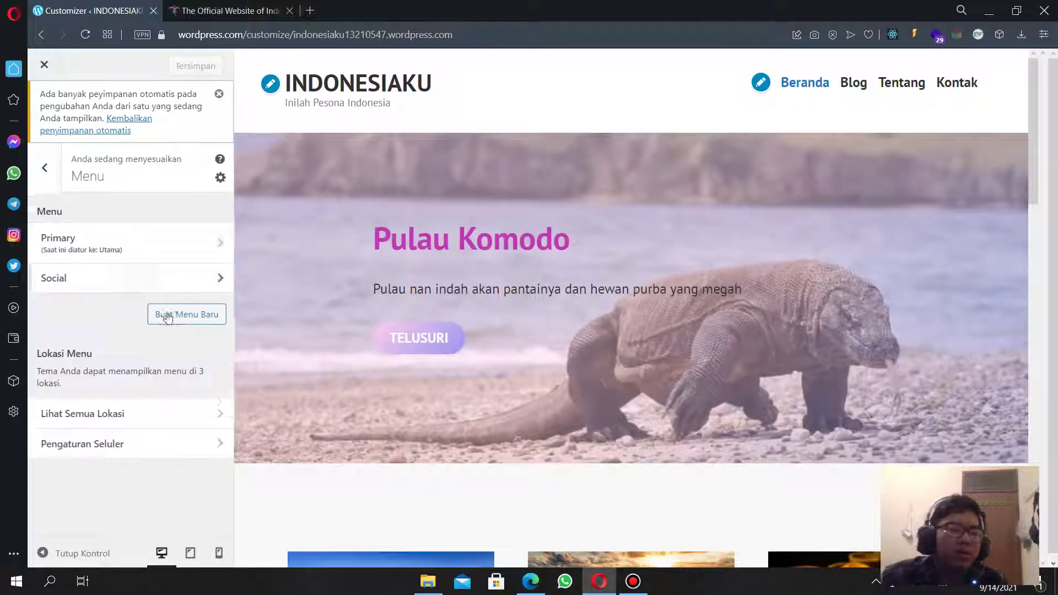
left_click(142, 249)
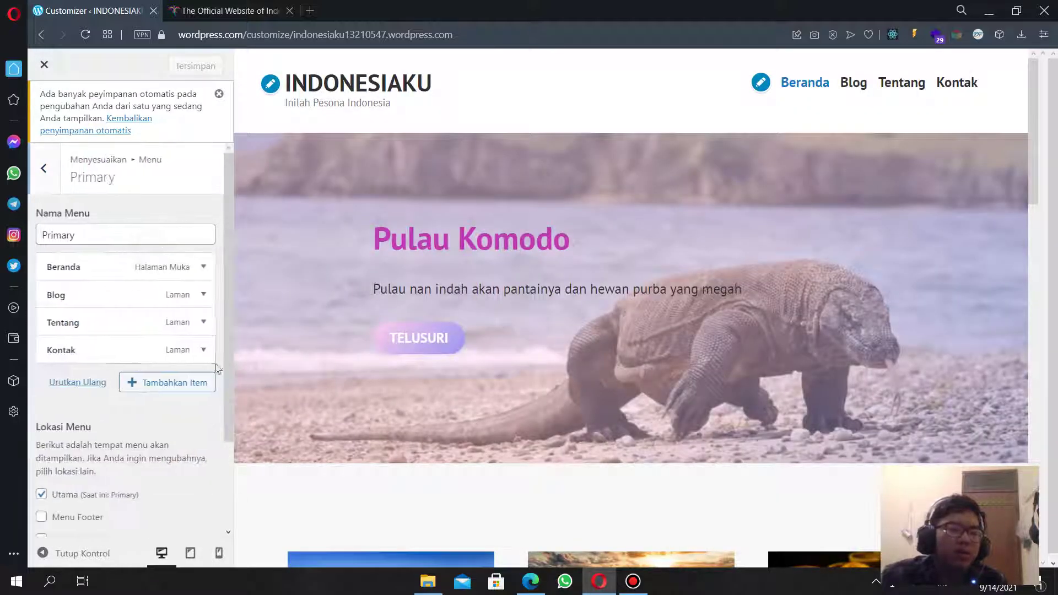
left_click(147, 388)
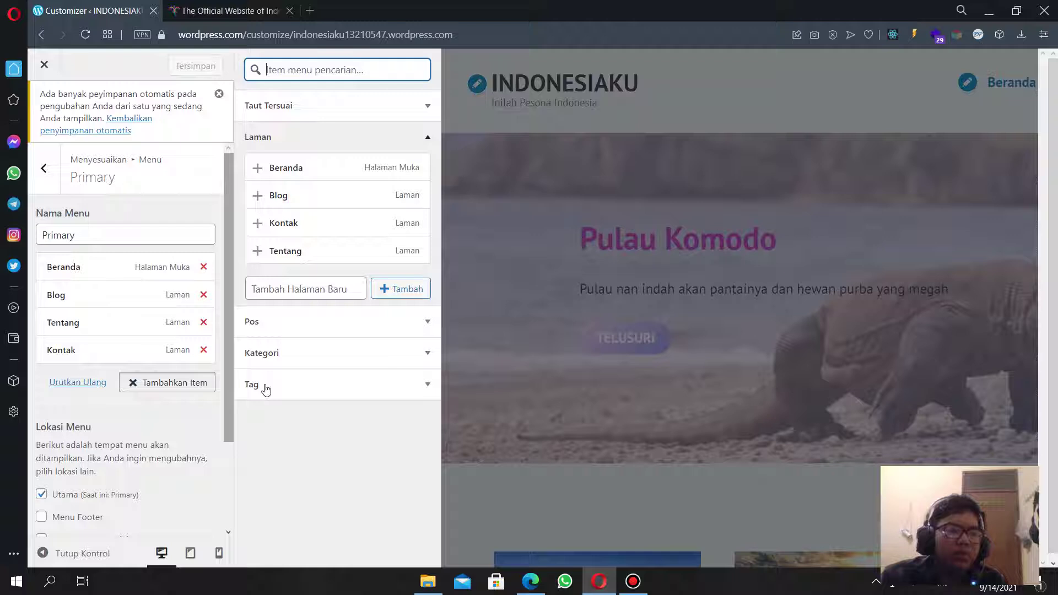
left_click(300, 291)
type("Login")
left_click(314, 318)
left_click(380, 301)
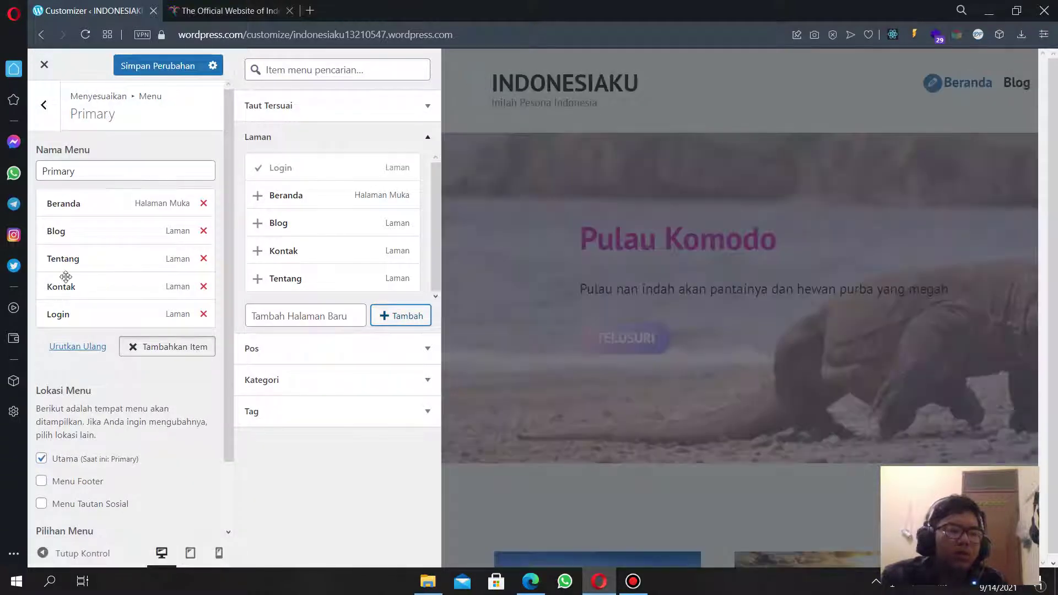
Show the Social menu as social link icons and save the customizer changes.
left_click(39, 113)
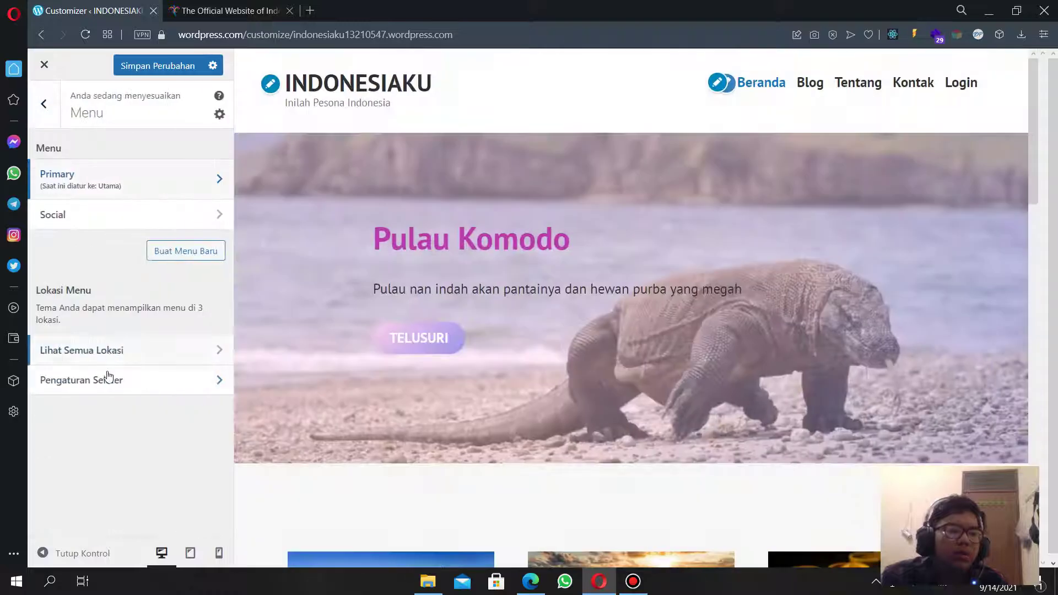
left_click(107, 212)
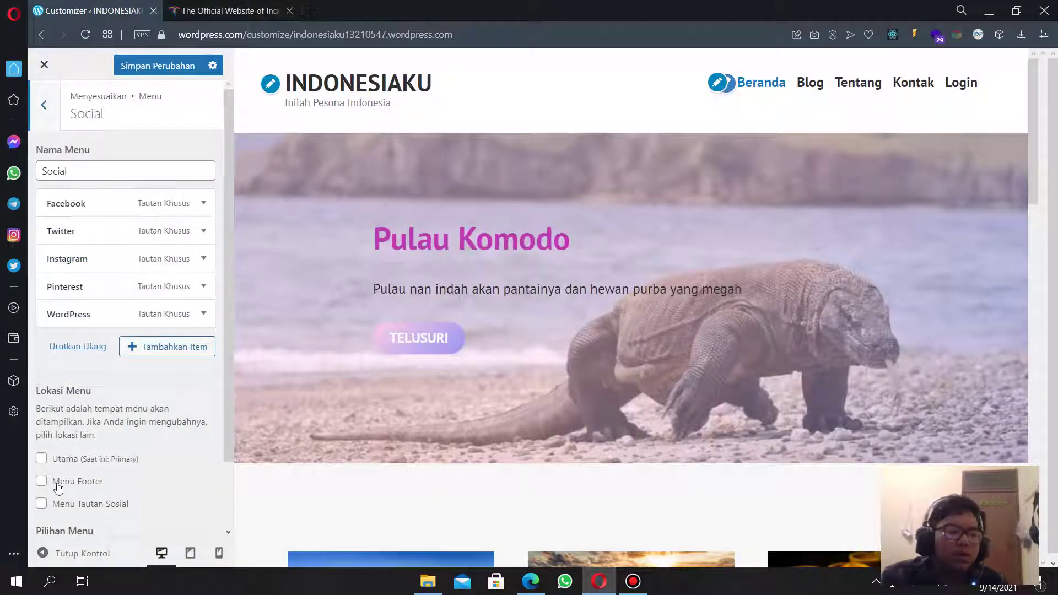
left_click(69, 507)
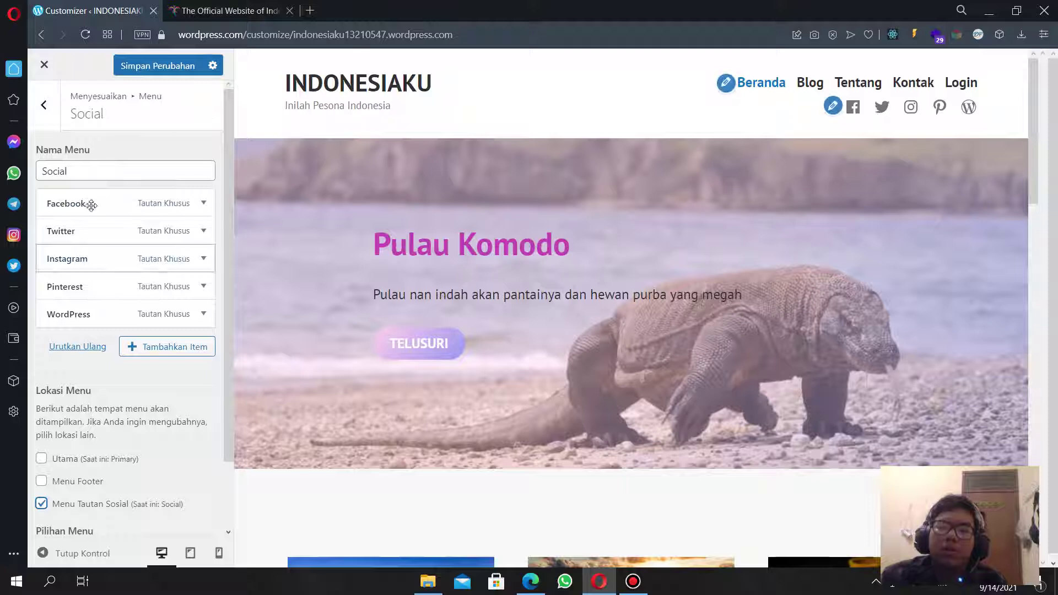
left_click(44, 104)
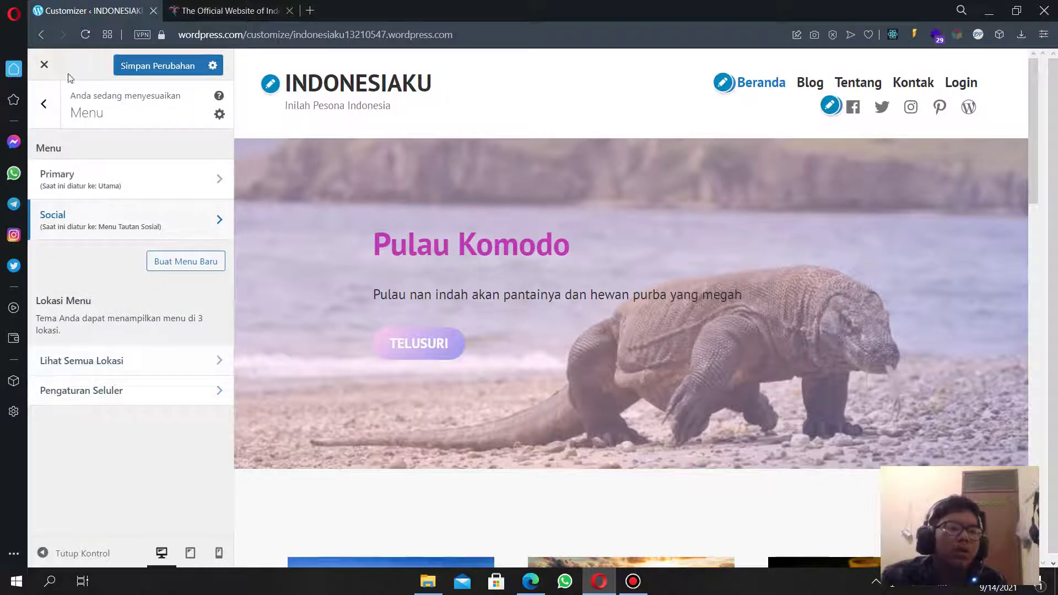
left_click(48, 97)
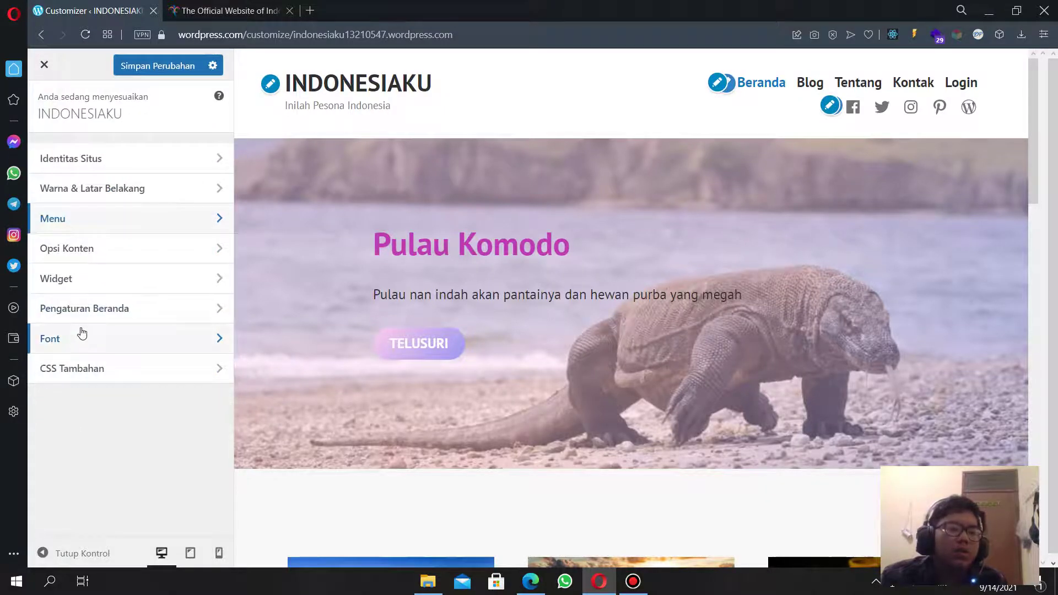
left_click(158, 65)
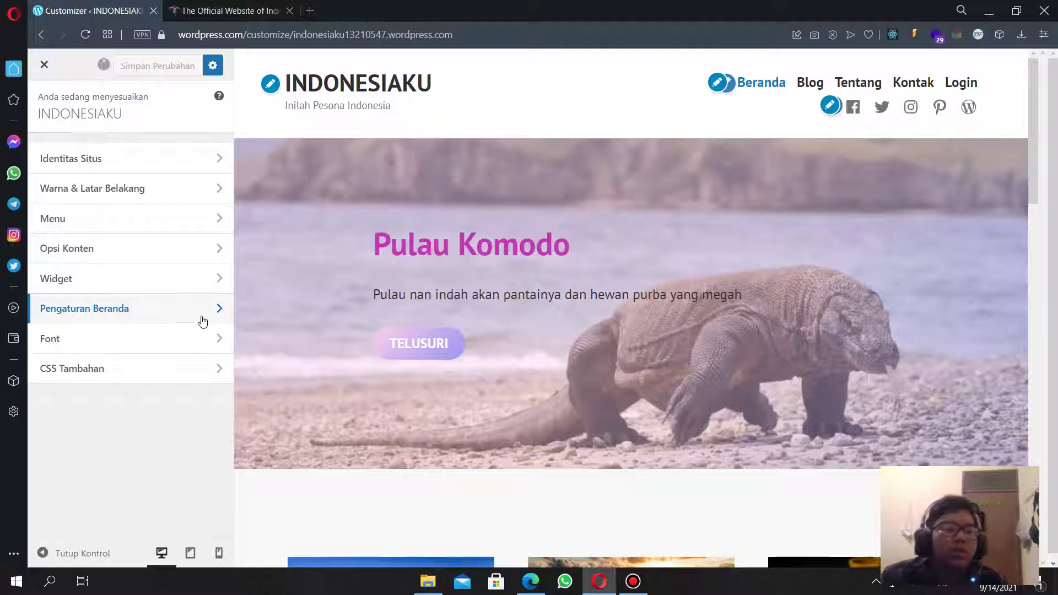
left_click(202, 345)
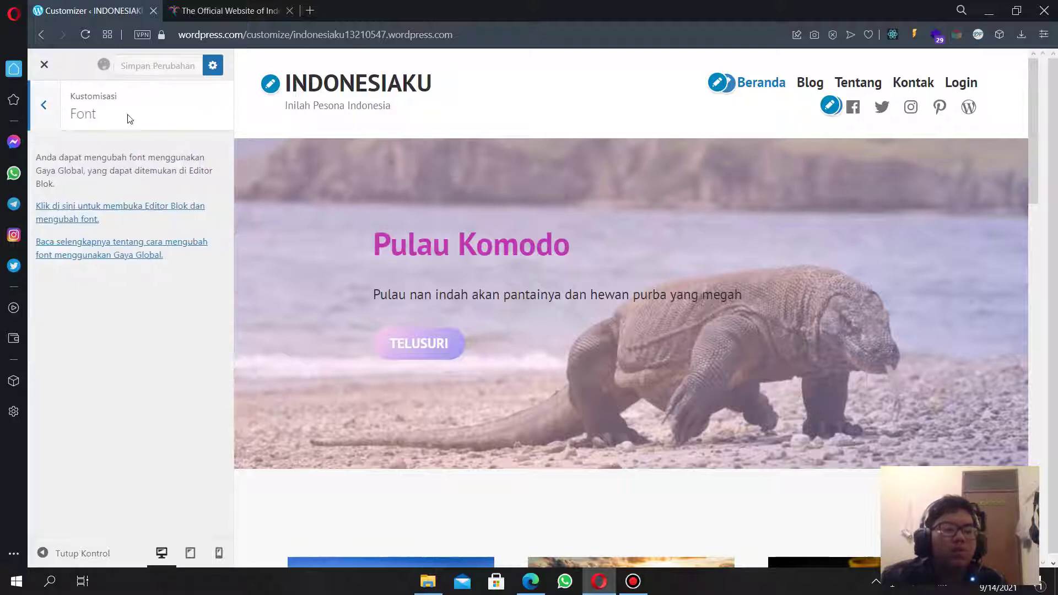
left_click(59, 113)
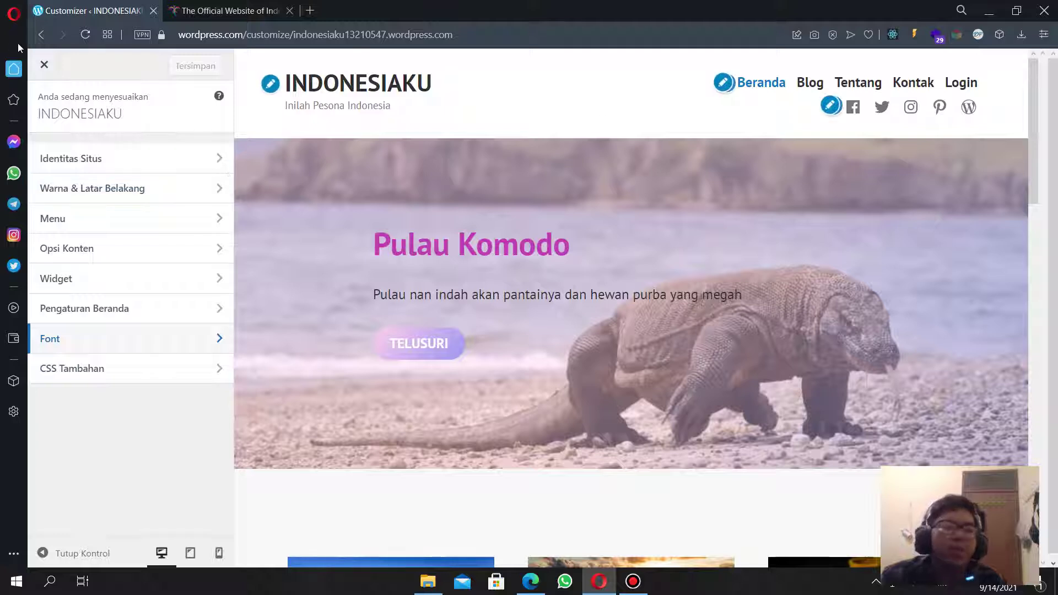
Launch the site on its free wordpress.com address, skipping the domain purchase.
left_click(46, 66)
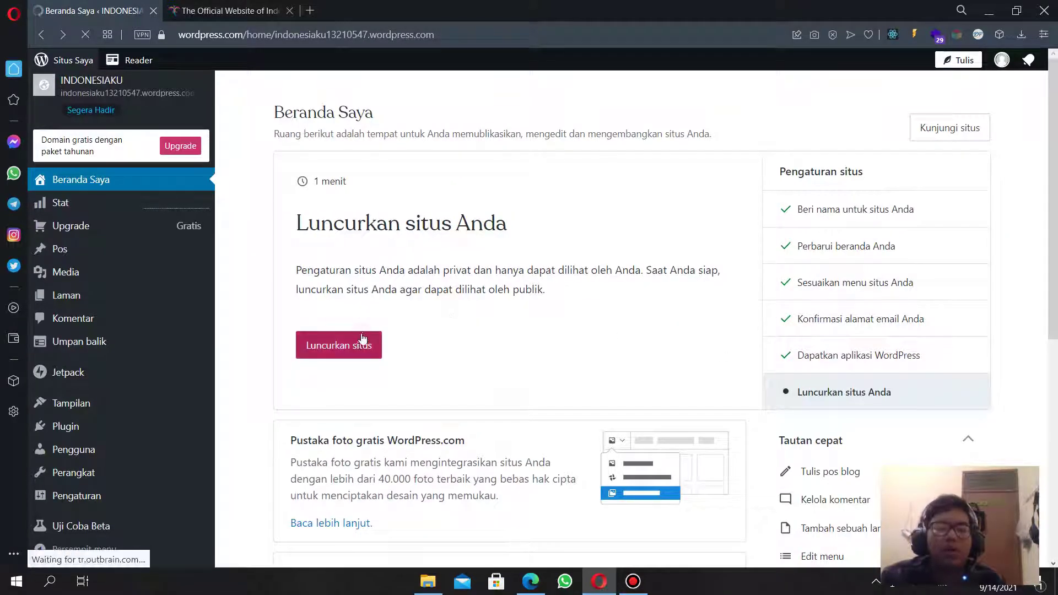
left_click(363, 338)
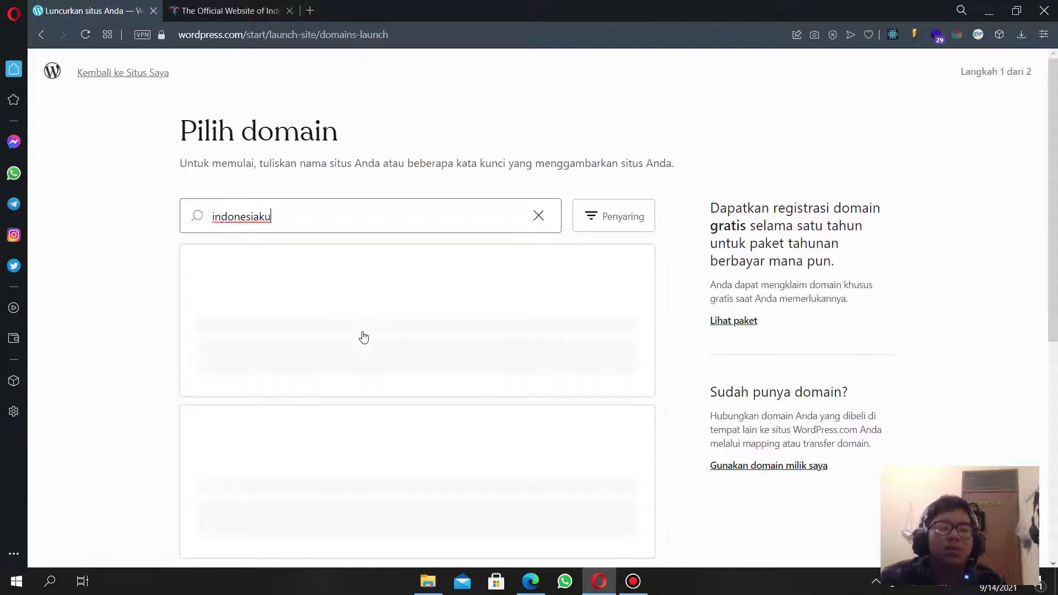
scroll(394, 278, "down", 7)
scroll(427, 310, "up", 7)
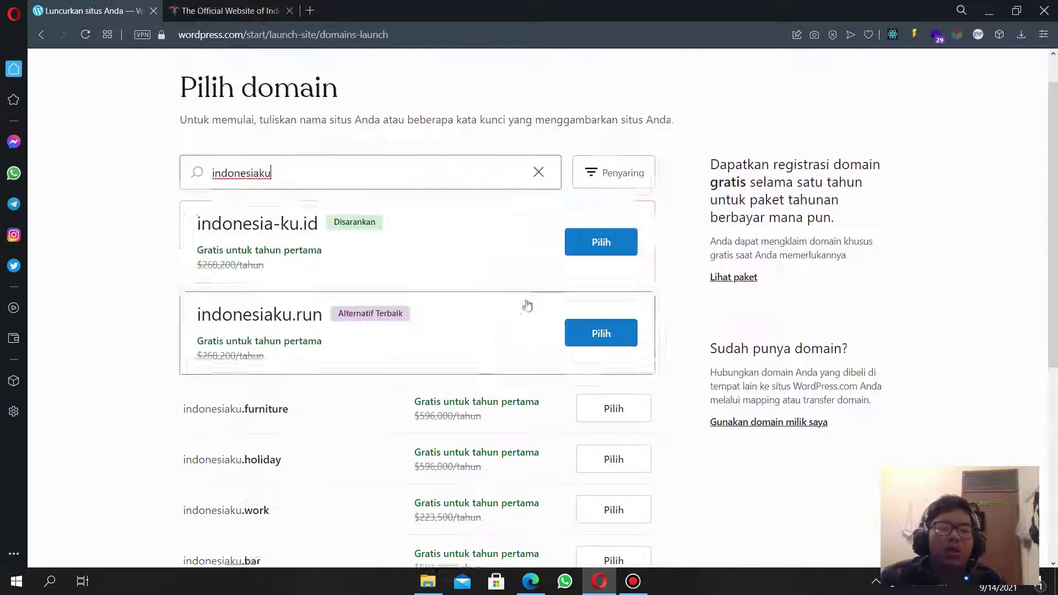
scroll(527, 303, "down", 7)
left_click(607, 477)
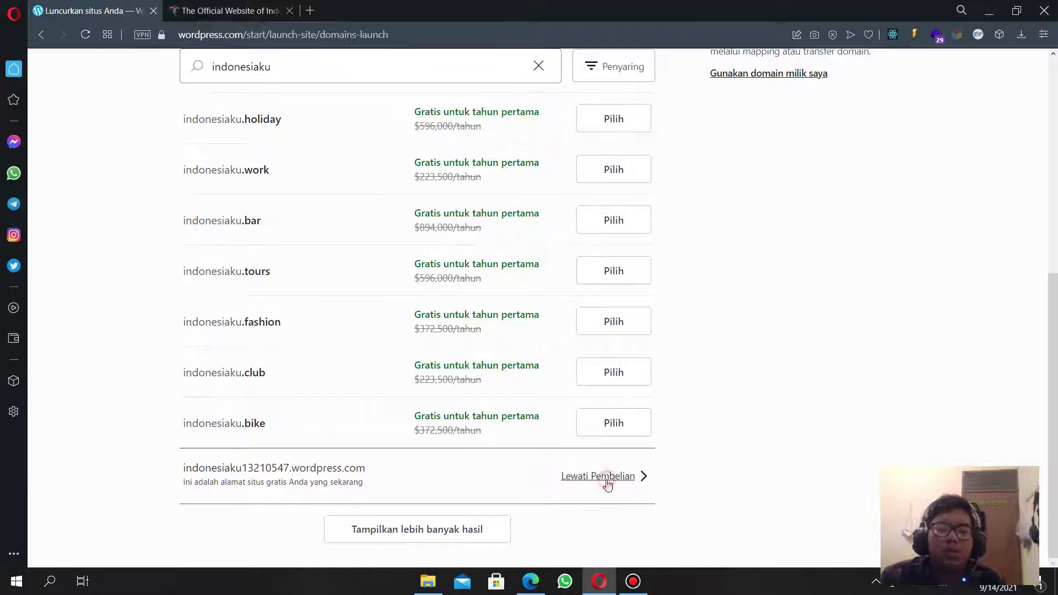
left_click(823, 164)
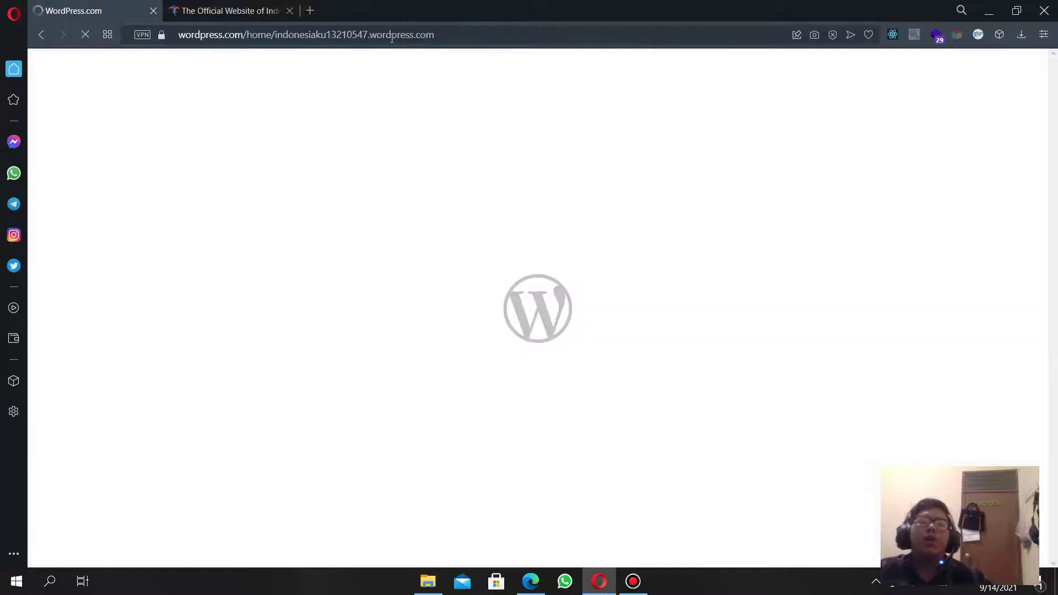
Open the live INDONESIAKU site with Kunjungi situs.
left_click(481, 35)
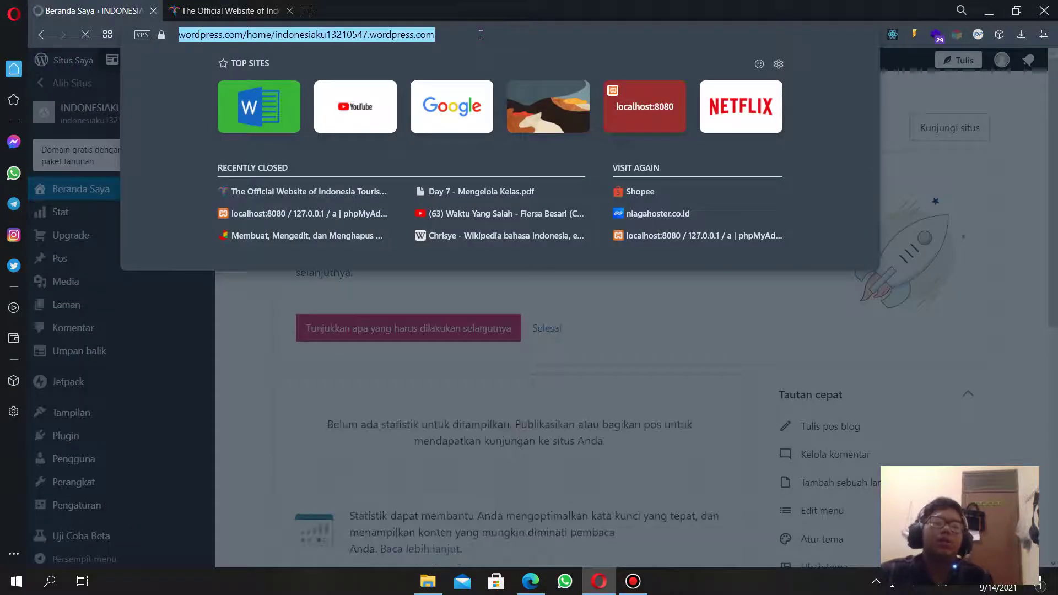
left_click(441, 7)
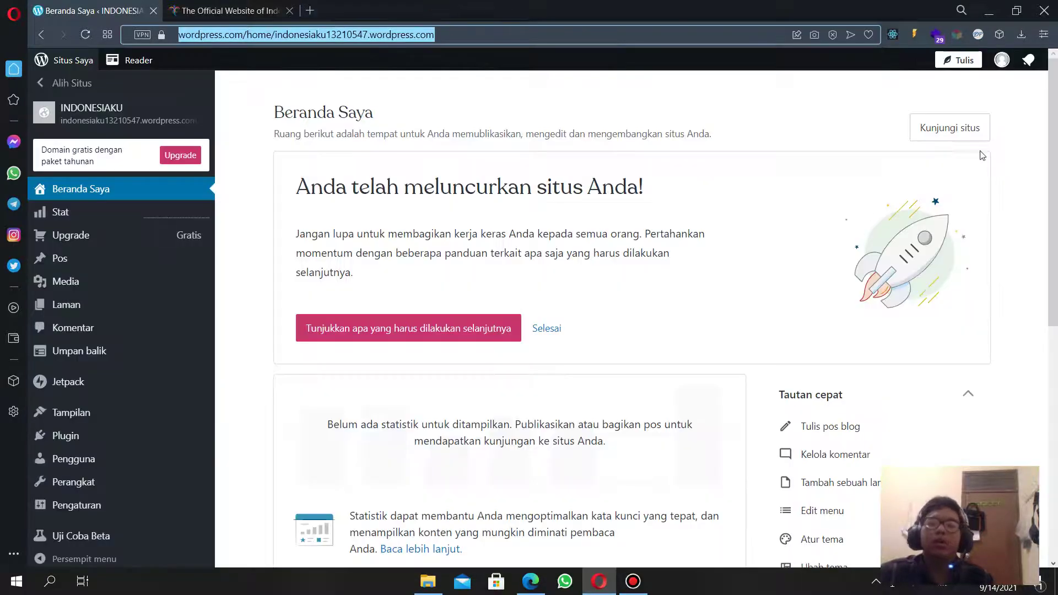
left_click(952, 130)
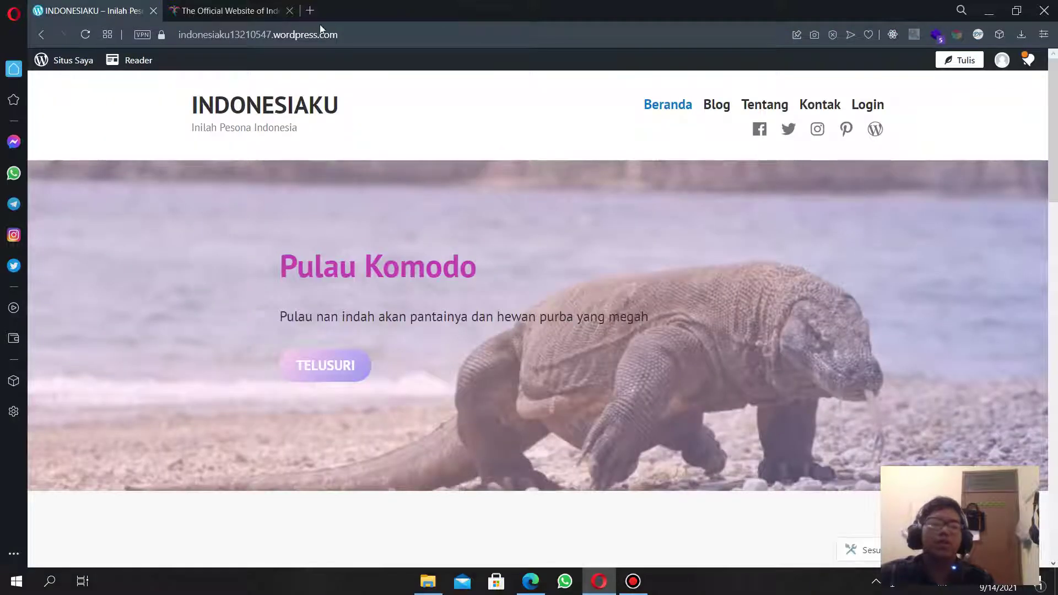
Open the live site's address in a new tab and scroll through the homepage.
left_click(321, 32)
key("ctrl+c")
left_click(310, 12)
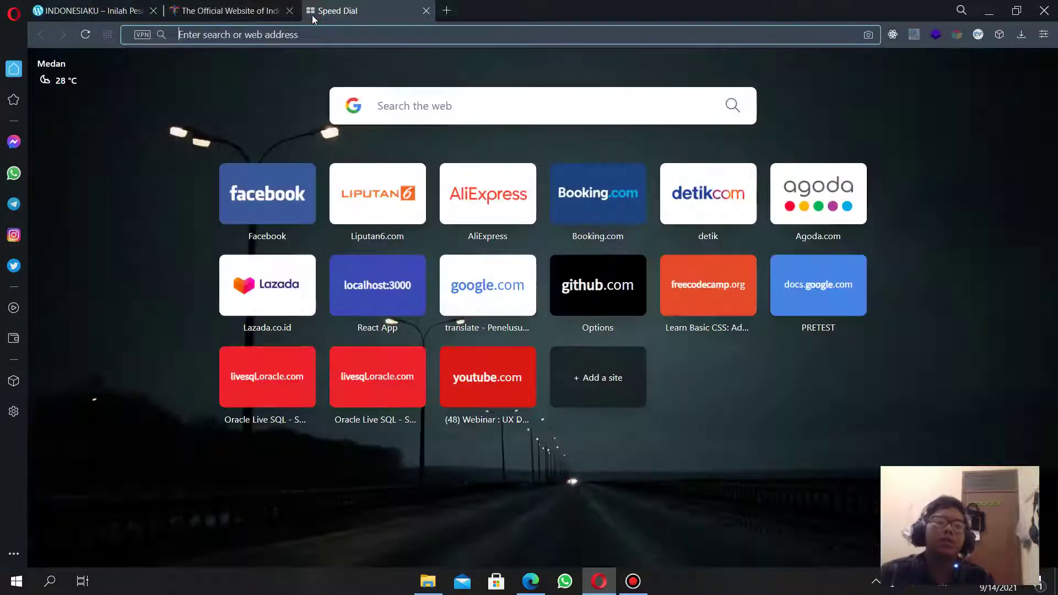
key("ctrl+v")
key("Return")
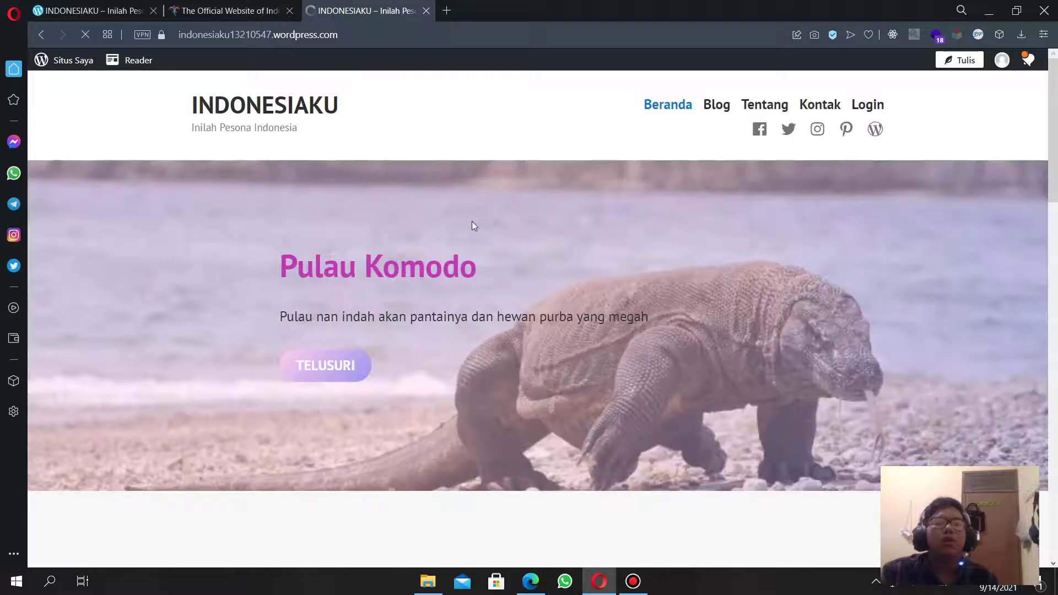
scroll(472, 221, "down", 5)
scroll(441, 165, "up", 4)
scroll(427, 151, "down", 7)
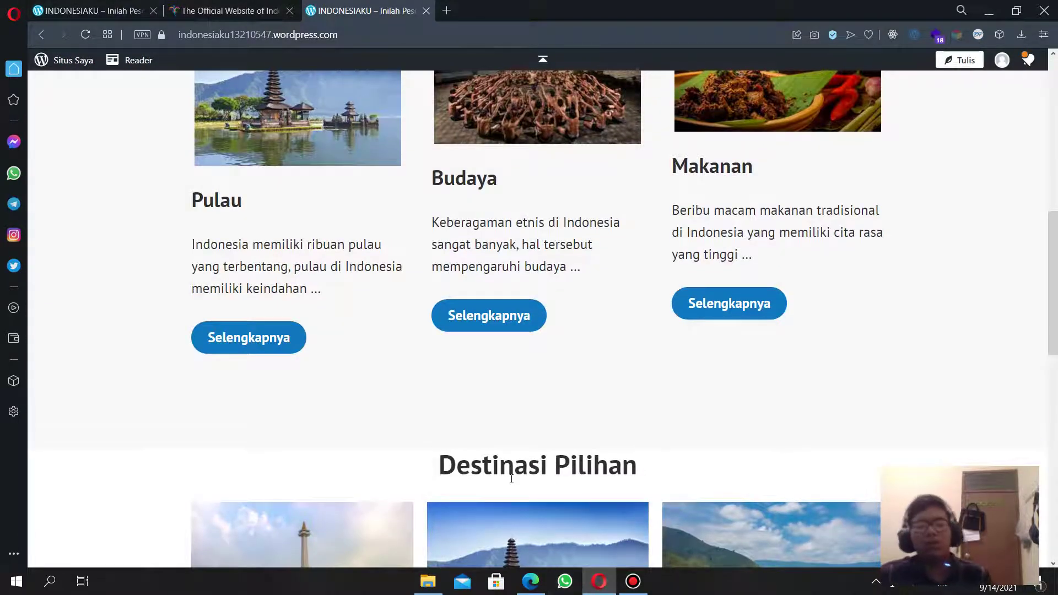
scroll(512, 479, "up", 10)
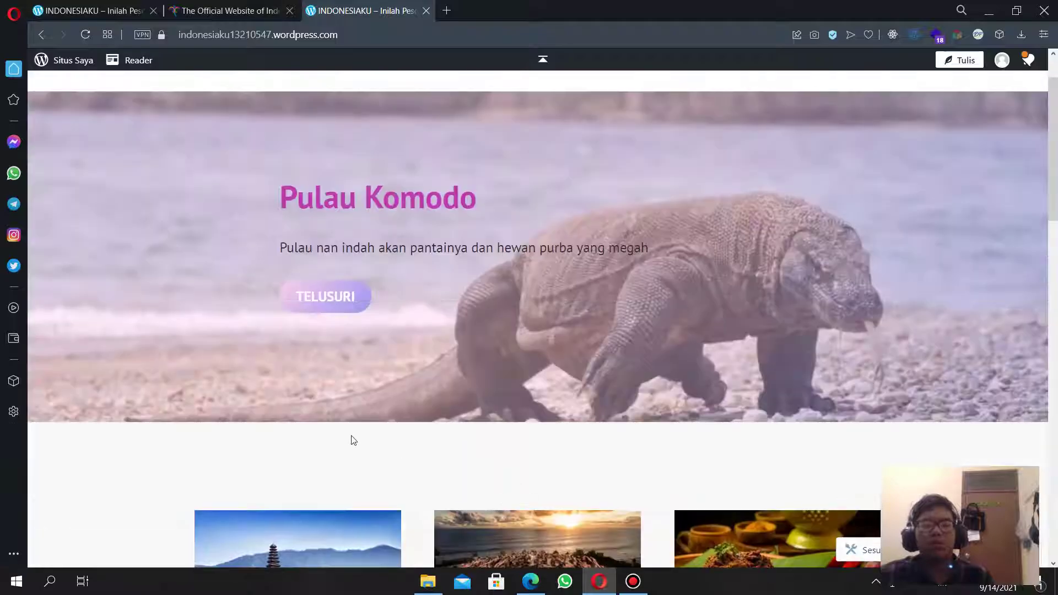
Copy the elated.com CMS tutorial link from the assignment PDF and return to Opera.
key("alt+Tab")
scroll(394, 362, "down", 5)
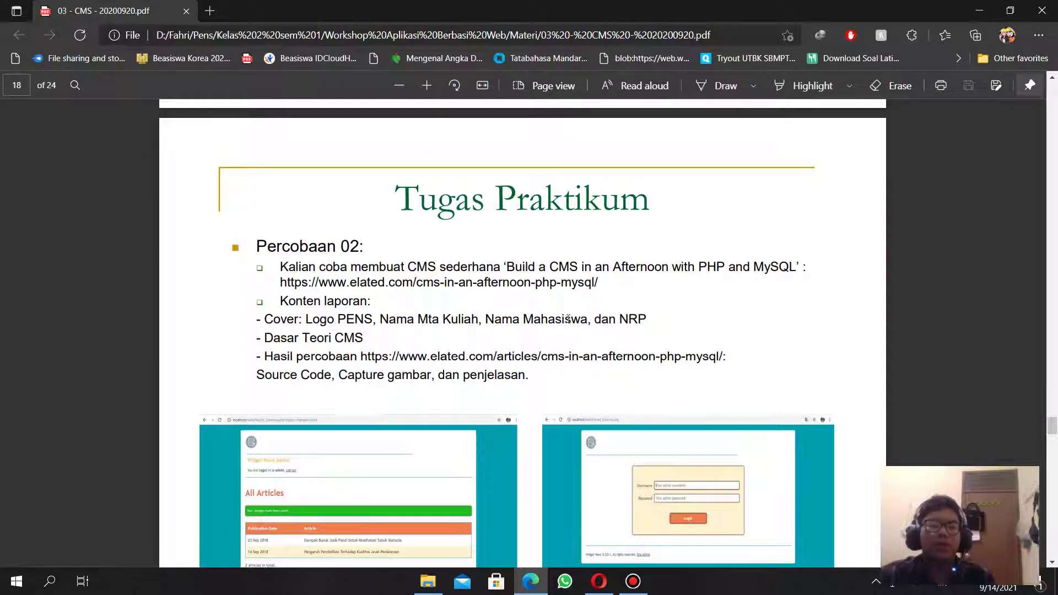
right_click(433, 287)
left_click(492, 444)
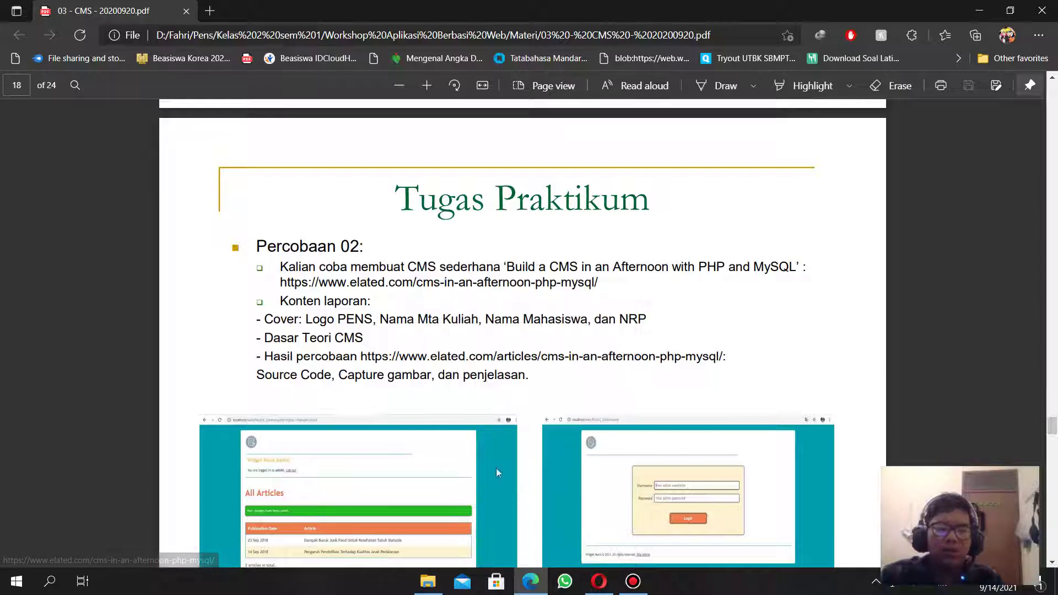
left_click(599, 582)
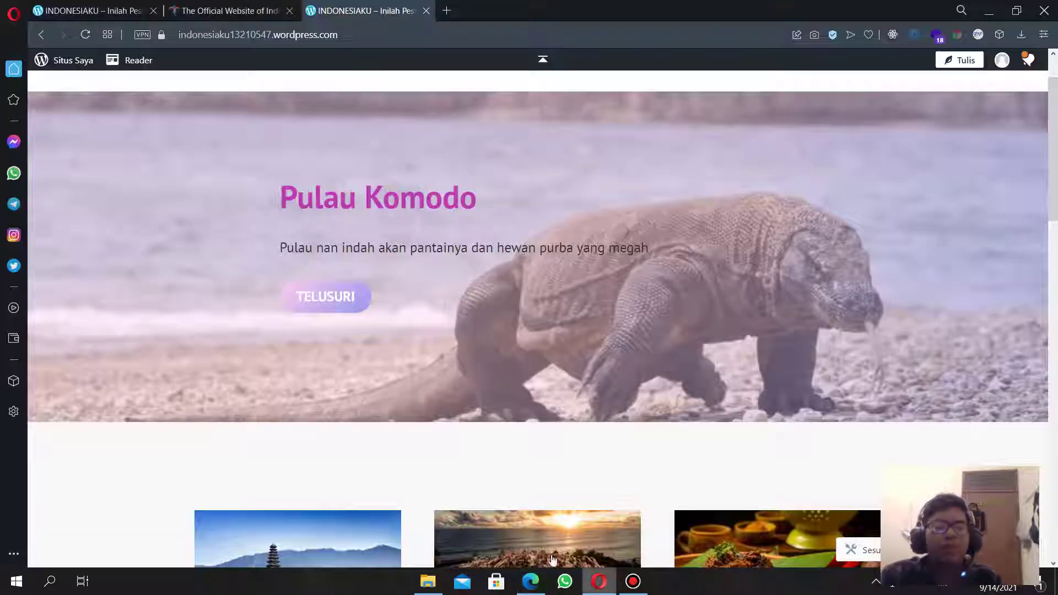
Load the elated.com tutorial link in a new tab.
left_click(448, 11)
key("ctrl+v")
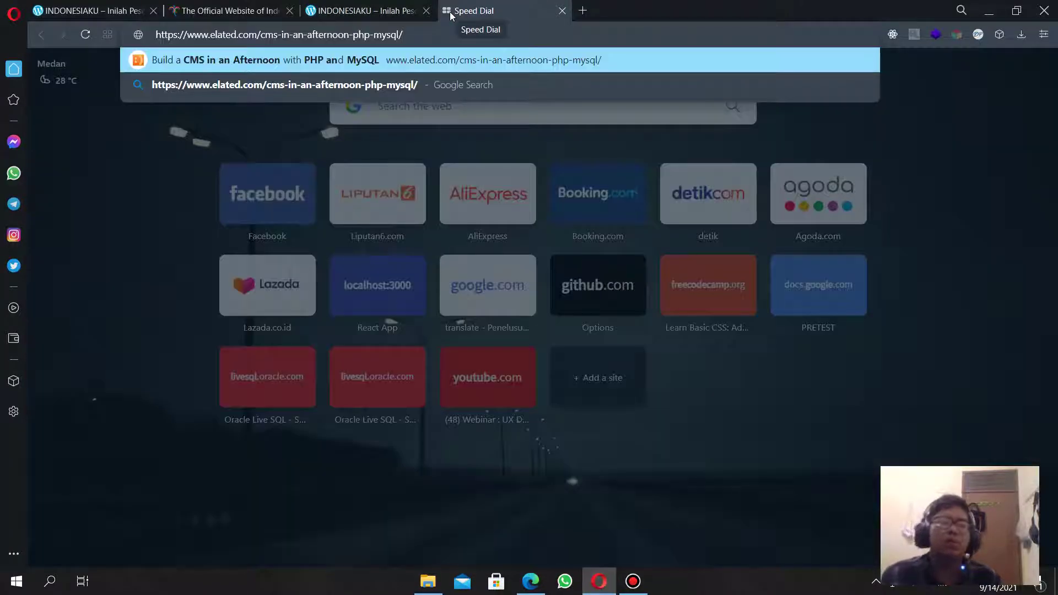
key("Return")
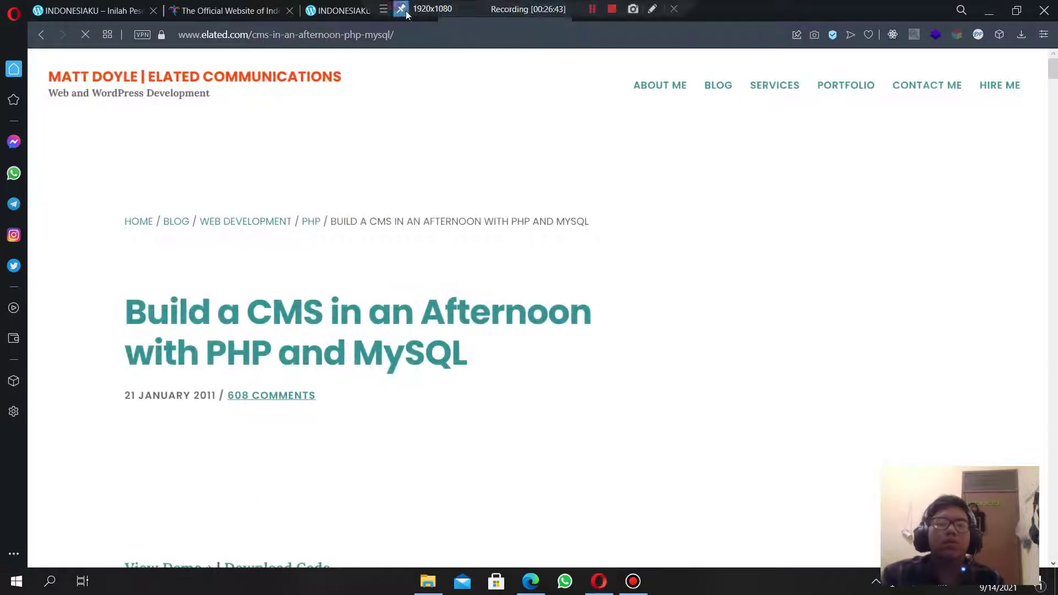
Close both INDONESIAKU tabs.
left_click(386, 10)
left_click(424, 10)
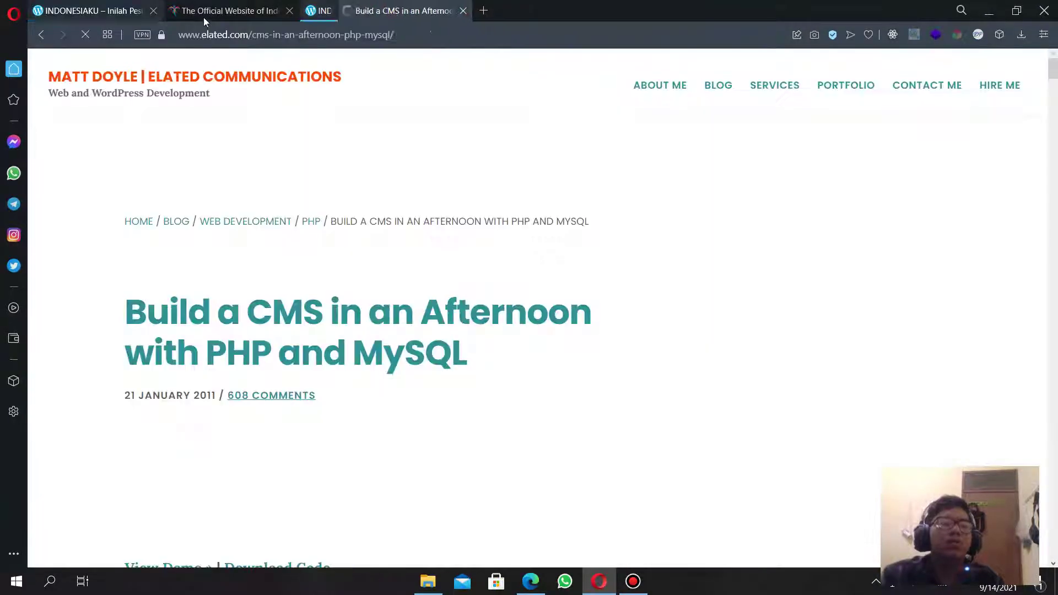
left_click(153, 11)
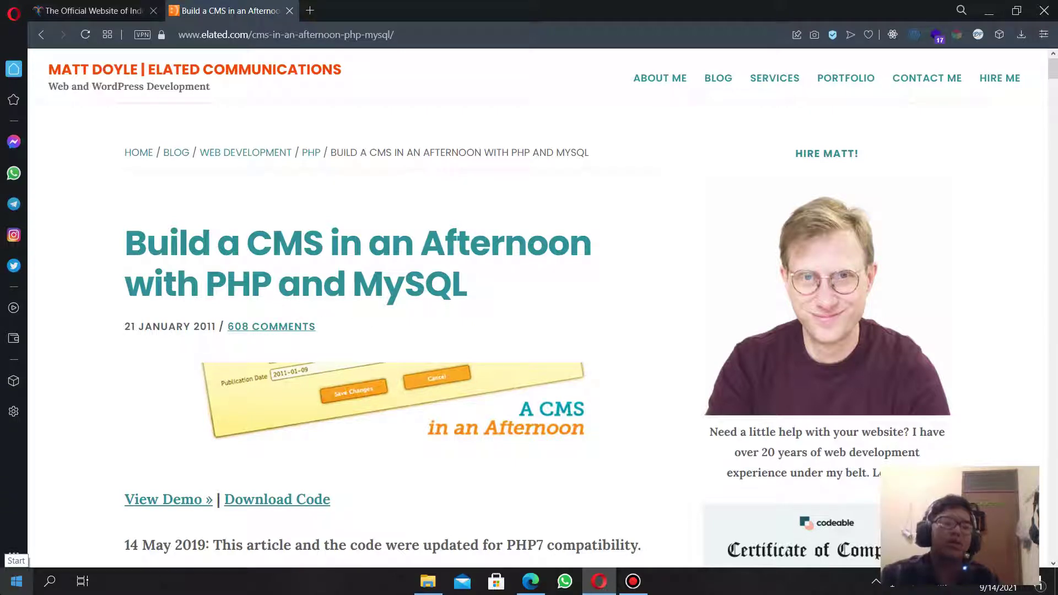
Launch XAMPP Control Panel via 'xam' search, start Apache and MySQL, then minimize it.
left_click(17, 581)
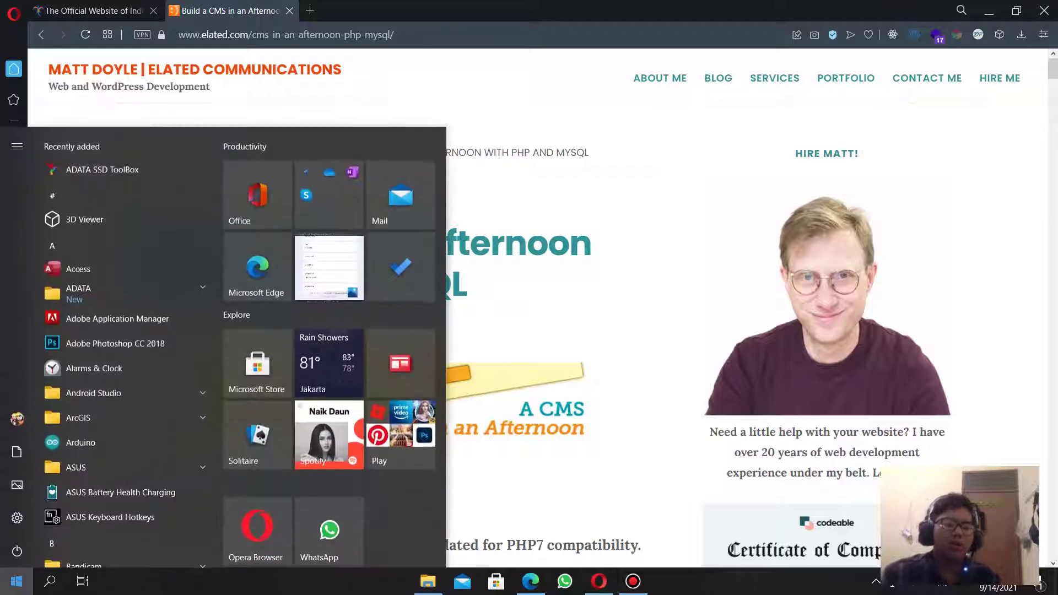
type("xam")
key("Return")
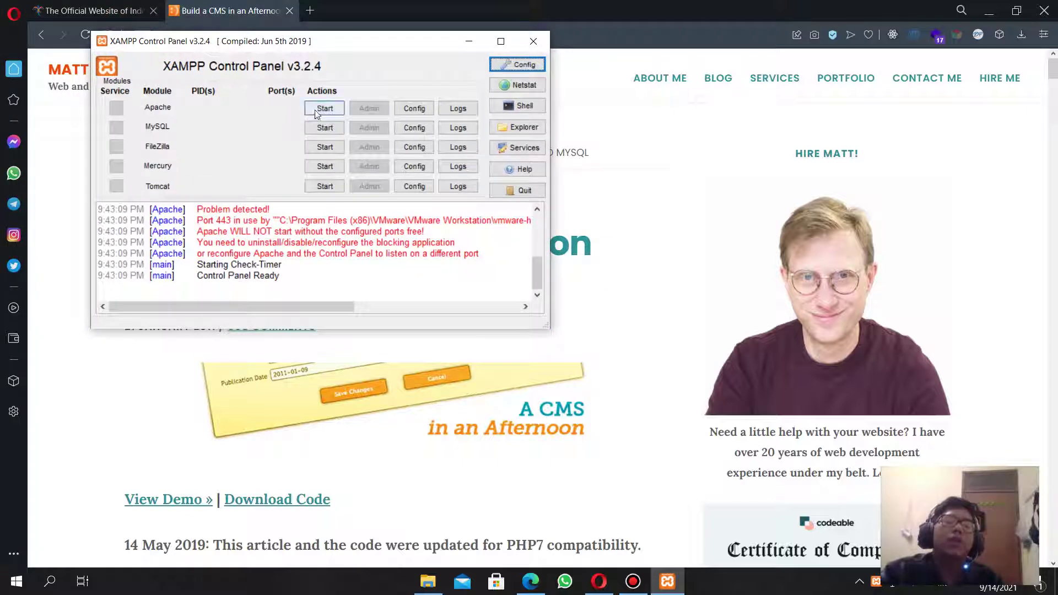
left_click(315, 110)
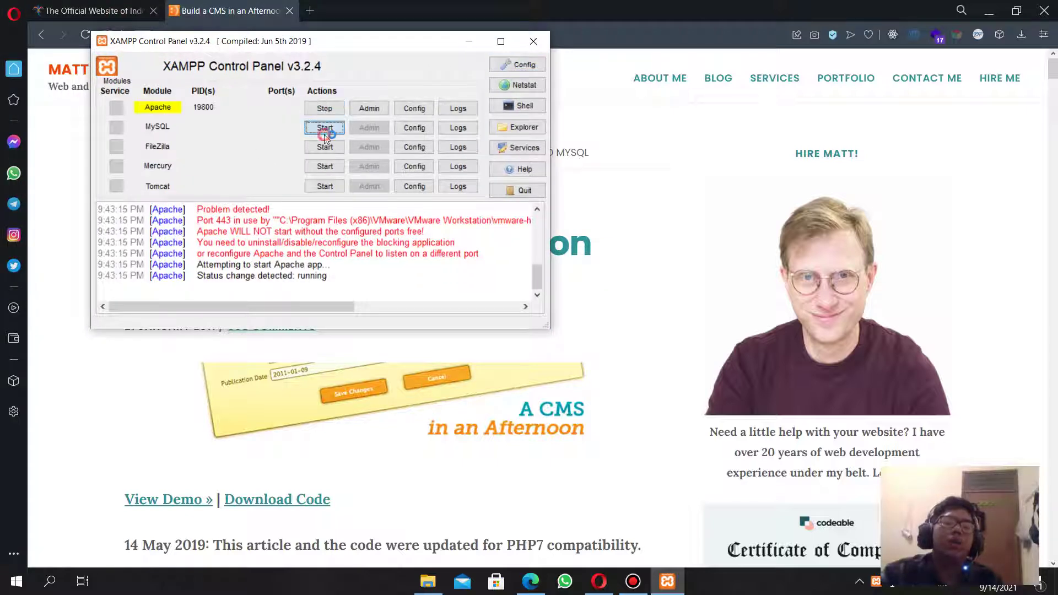
left_click(325, 128)
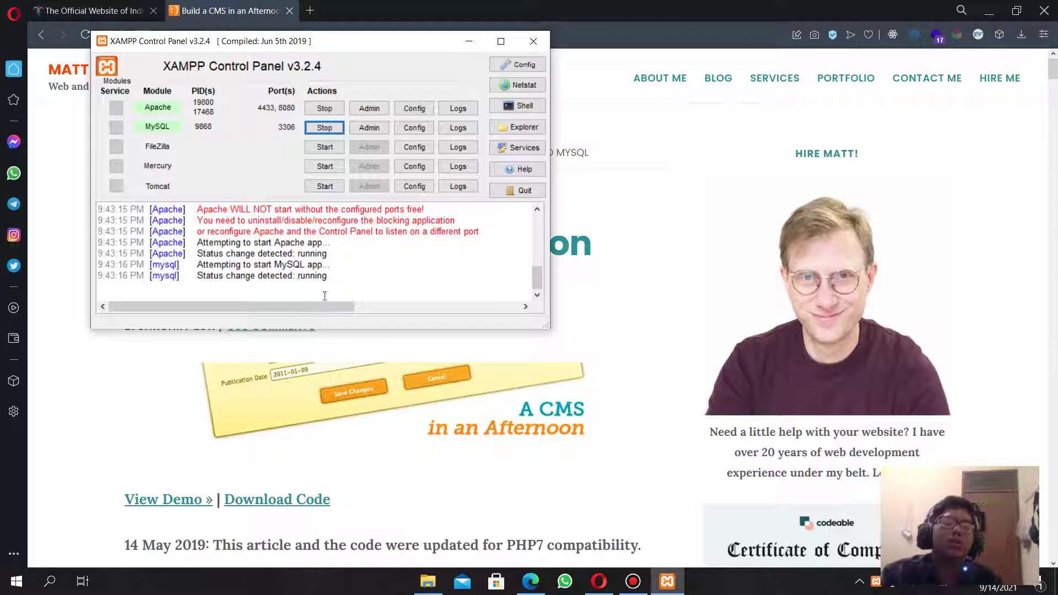
left_click(464, 40)
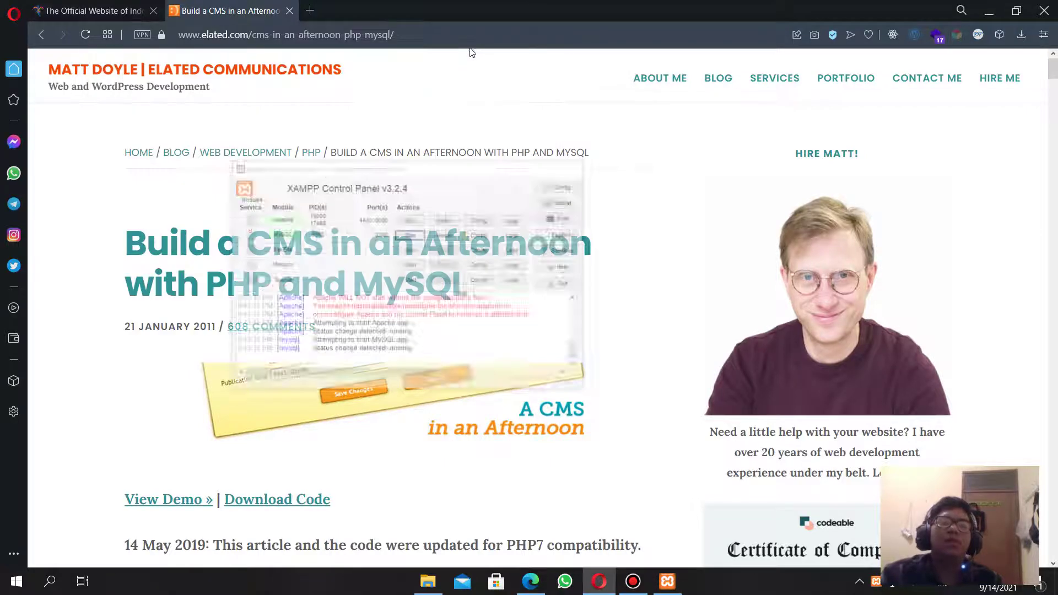
Scroll the tutorial to the 'Step 1: Create the database' heading and highlight it.
scroll(450, 314, "down", 7)
scroll(449, 308, "down", 20)
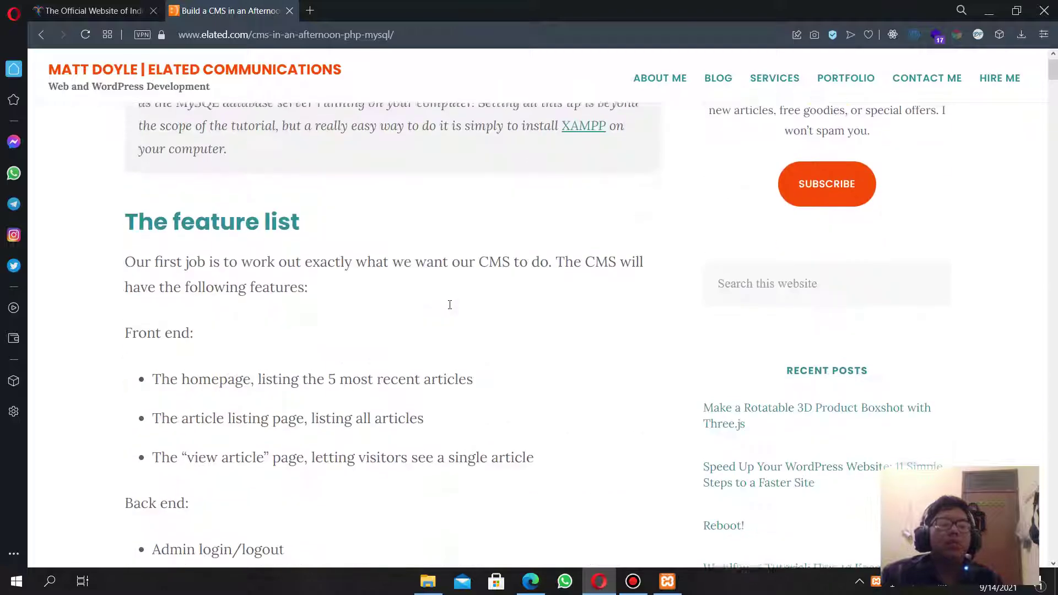
scroll(450, 307, "down", 7)
scroll(449, 307, "up", 5)
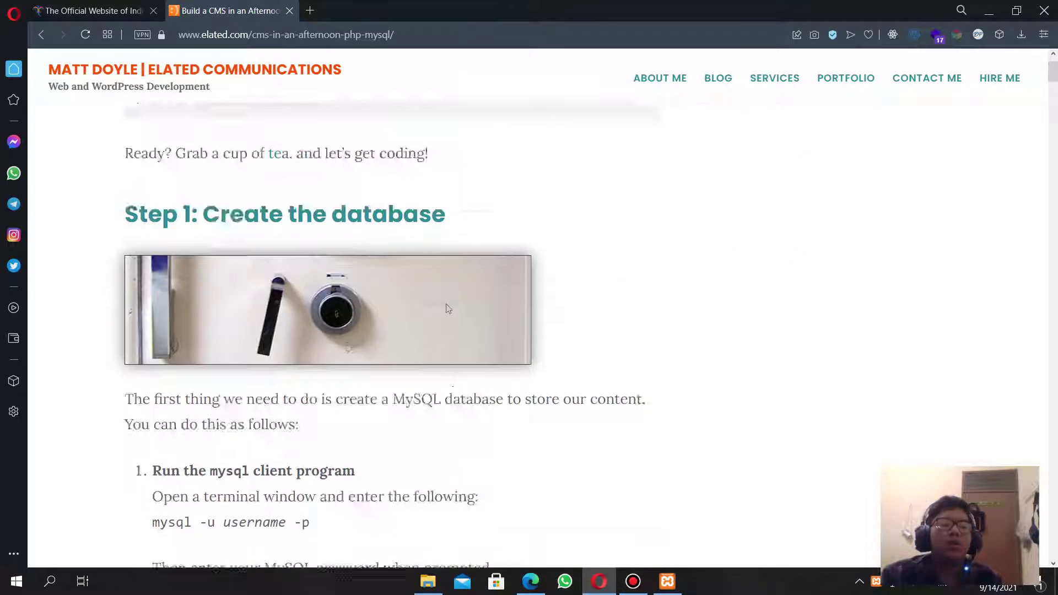
left_click_drag(126, 396, 397, 387)
left_click(398, 386)
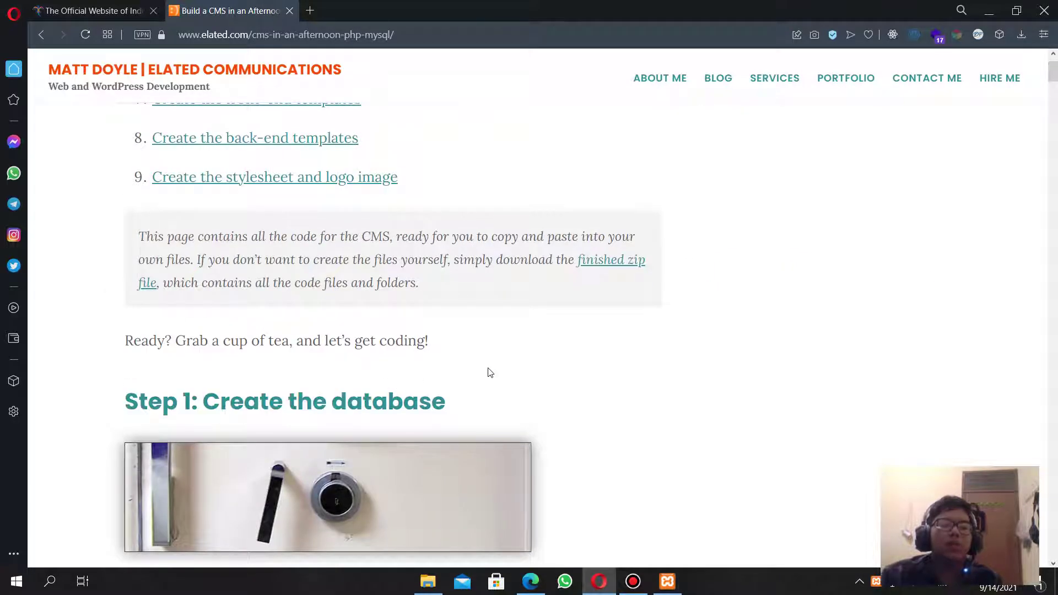
scroll(495, 370, "down", 1)
left_click_drag(490, 373, 540, 340)
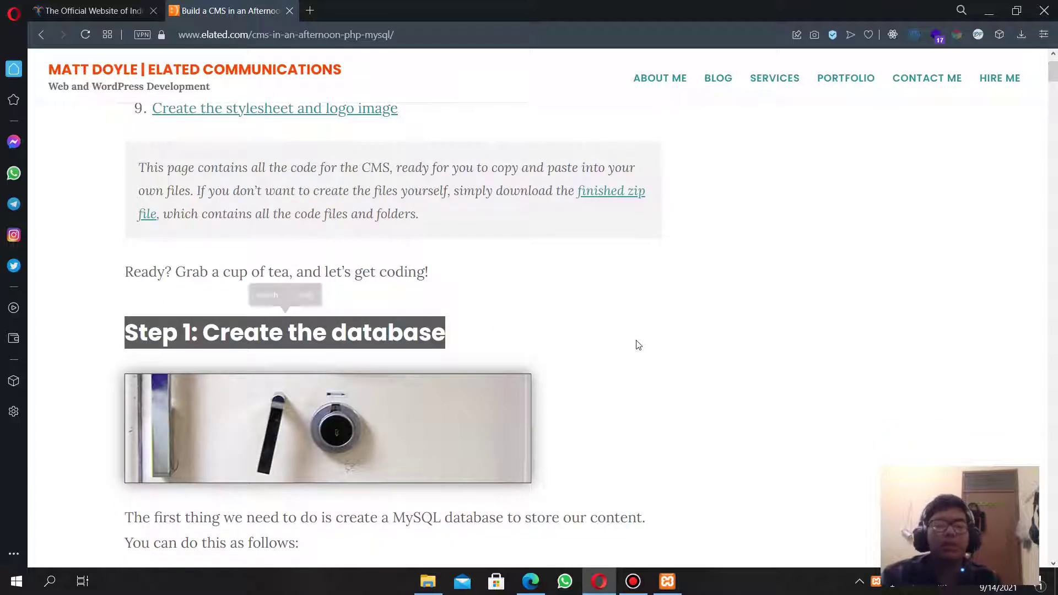
Glance at the Indonesia tourism tab, then return to reread the tutorial's database step.
scroll(637, 345, "down", 5)
scroll(658, 339, "up", 1)
scroll(660, 334, "up", 2)
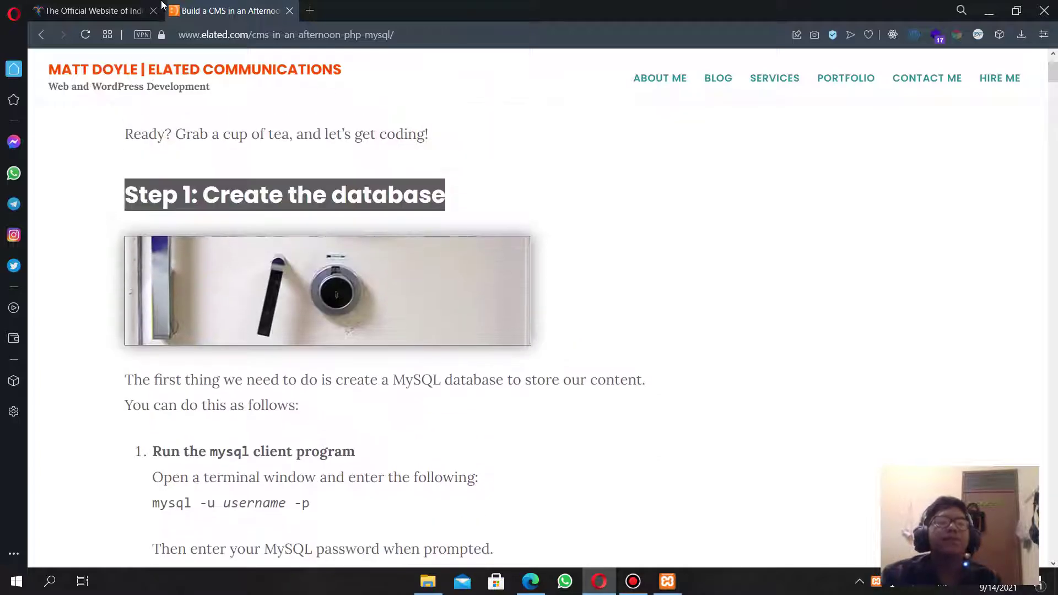
left_click(142, 5)
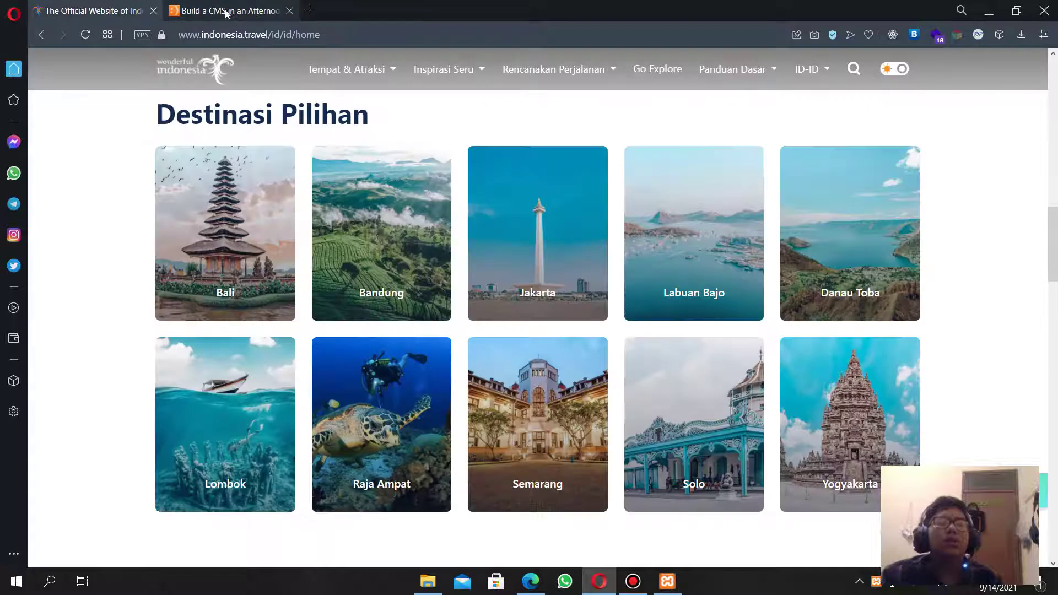
left_click(209, 8)
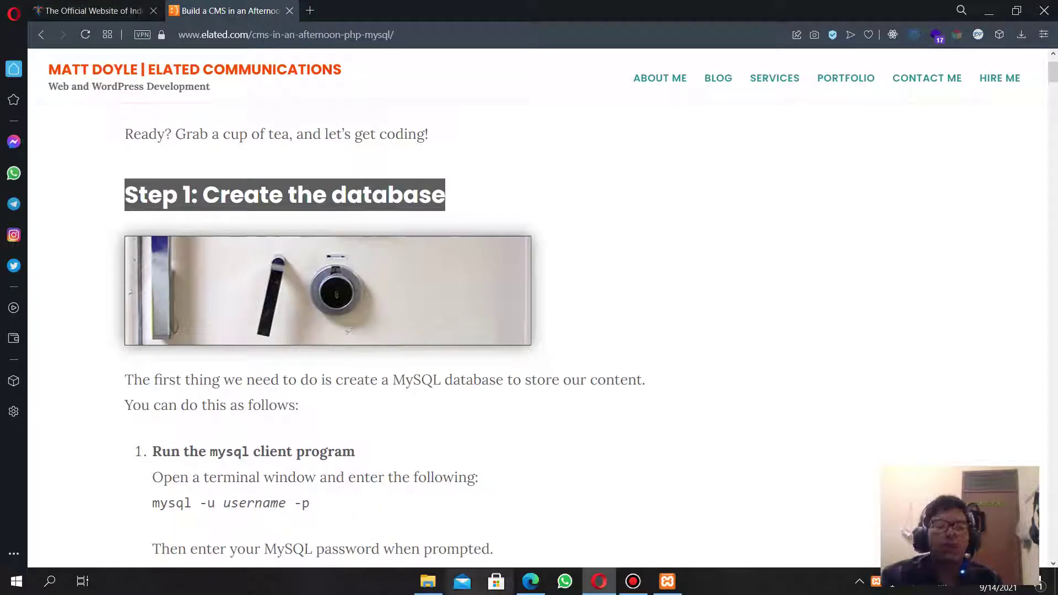
scroll(300, 481, "down", 10)
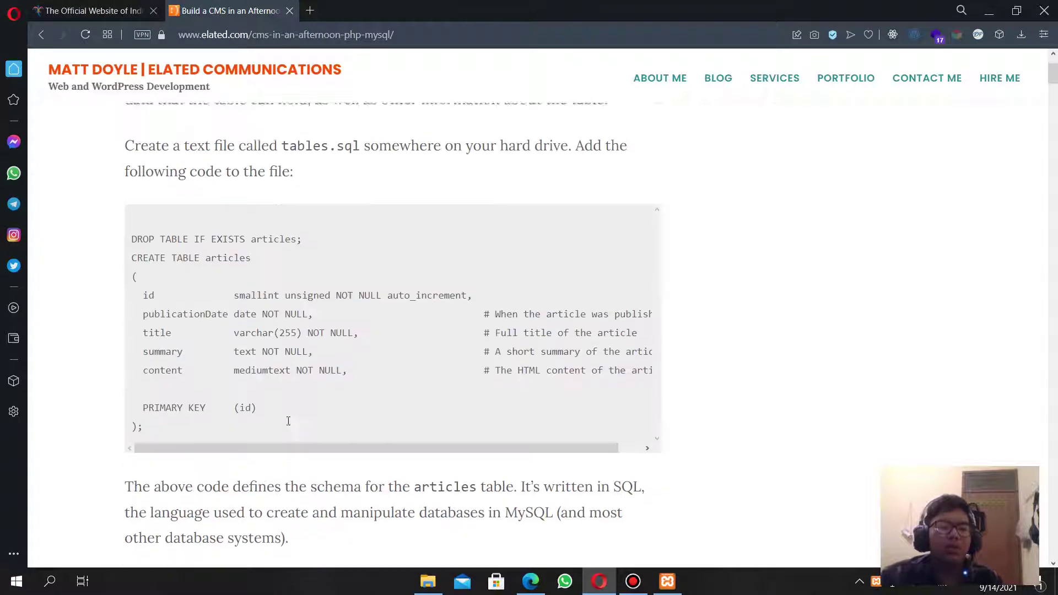
scroll(259, 417, "down", 10)
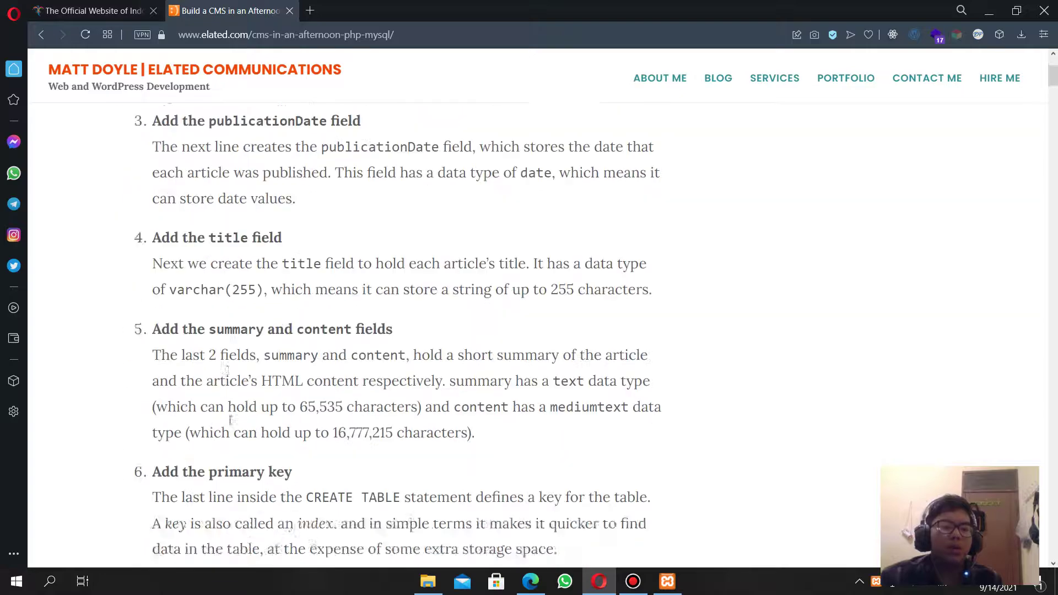
scroll(178, 361, "up", 12)
scroll(178, 362, "up", 10)
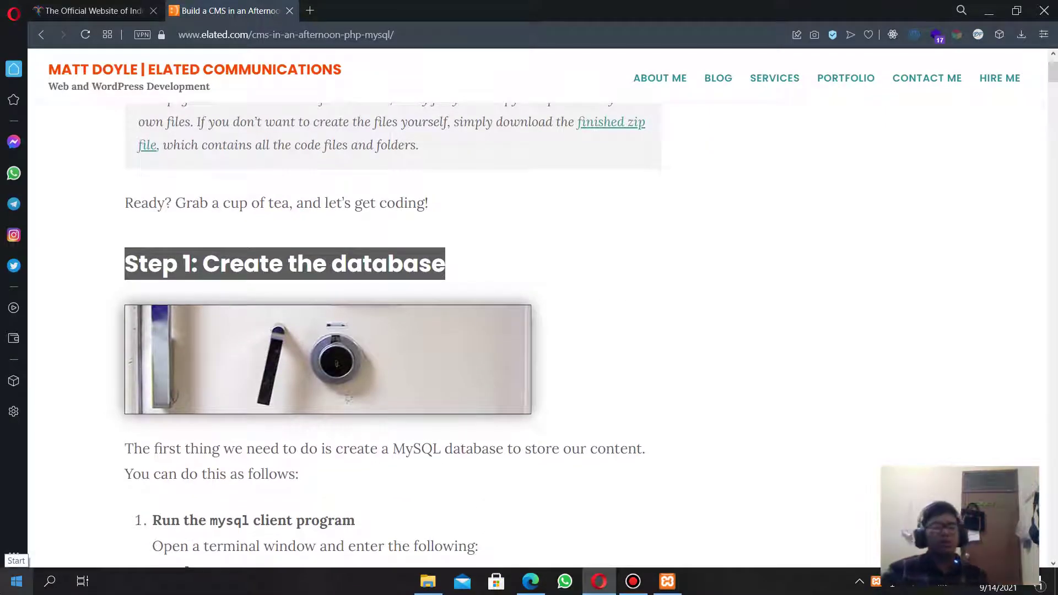
left_click(16, 581)
Launch VS Code in a new window and close the old Day 7 project window.
type("vis")
key("Return")
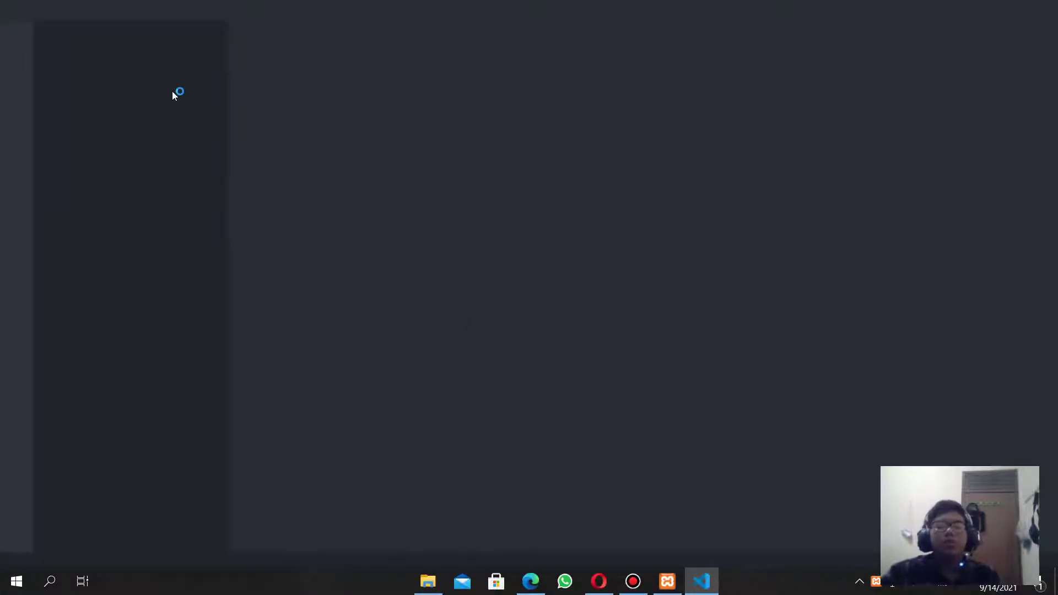
left_click(36, 10)
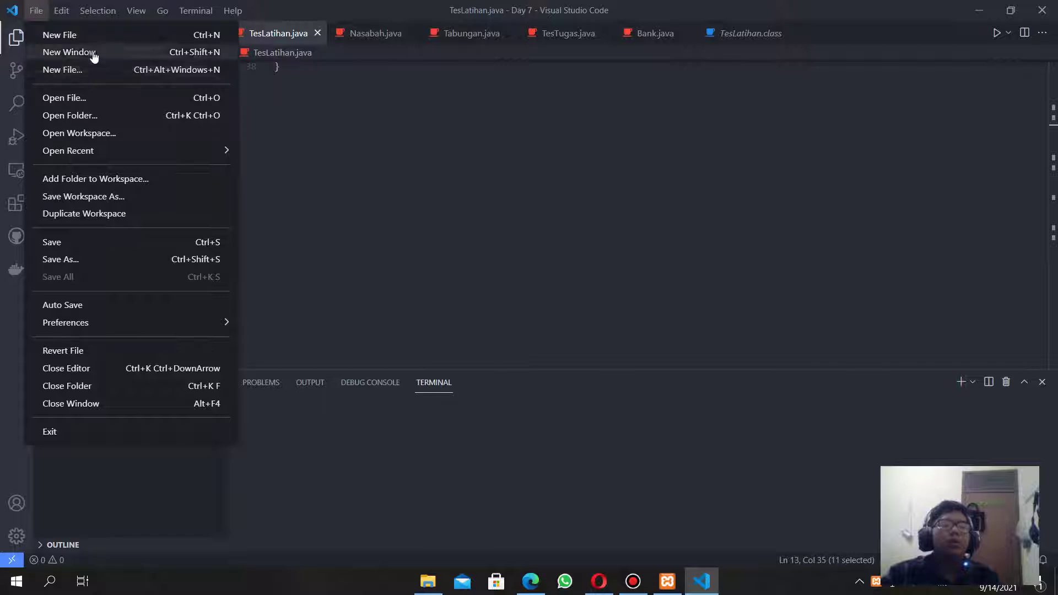
left_click(94, 55)
left_click(40, 11)
left_click(84, 56)
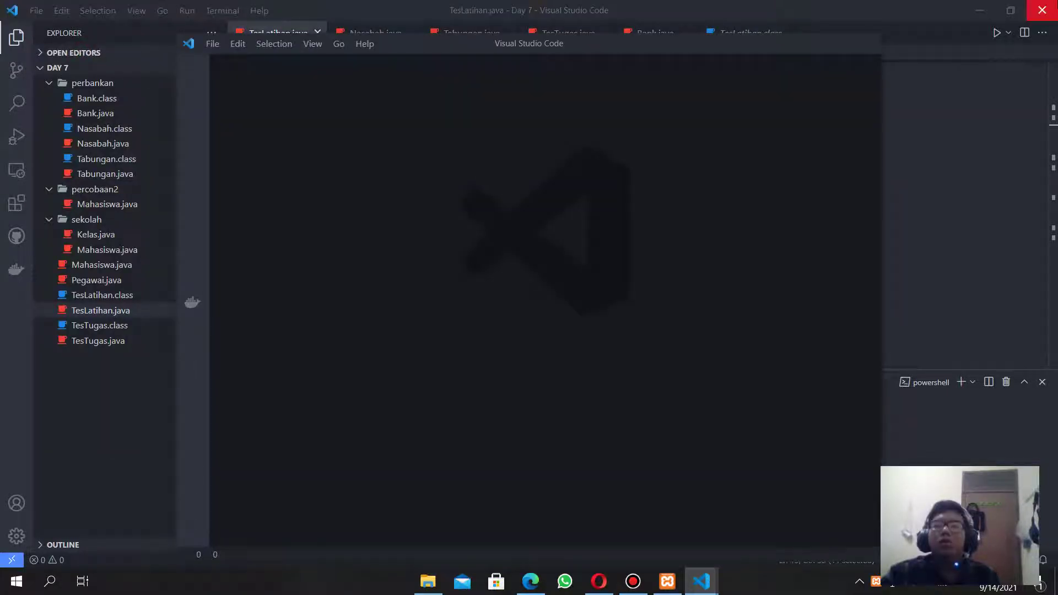
left_click(1042, 10)
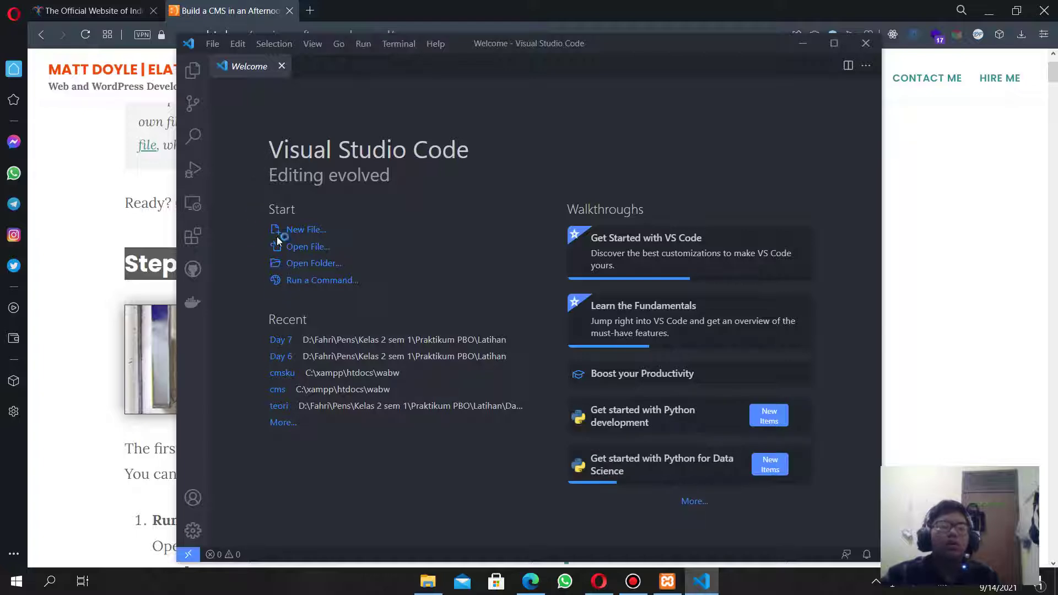
Browse to C:\xampp\htdocs\wabw and delete the old cmsku folder.
left_click(318, 265)
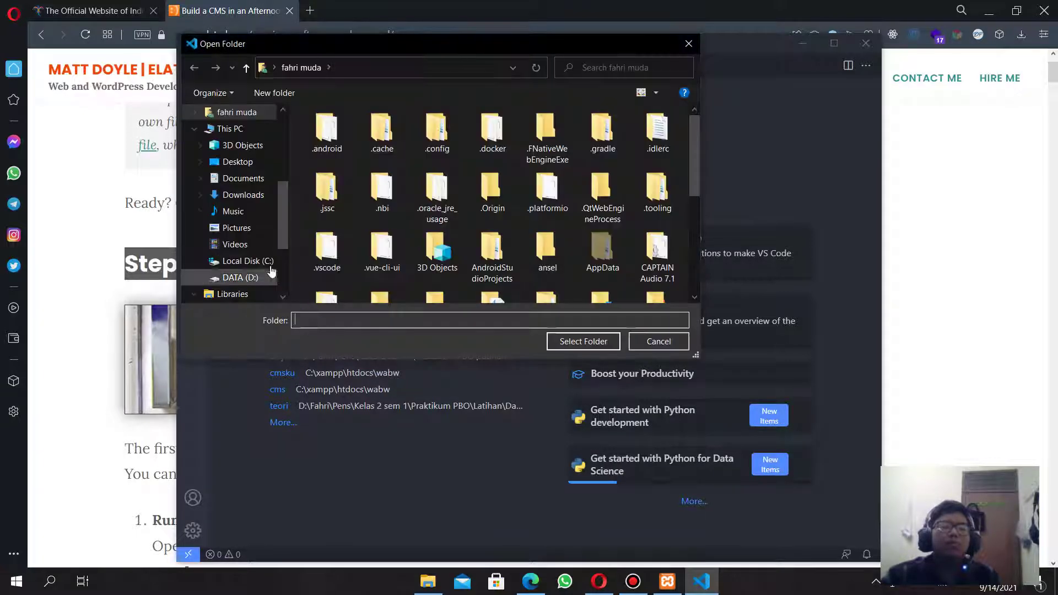
left_click(247, 261)
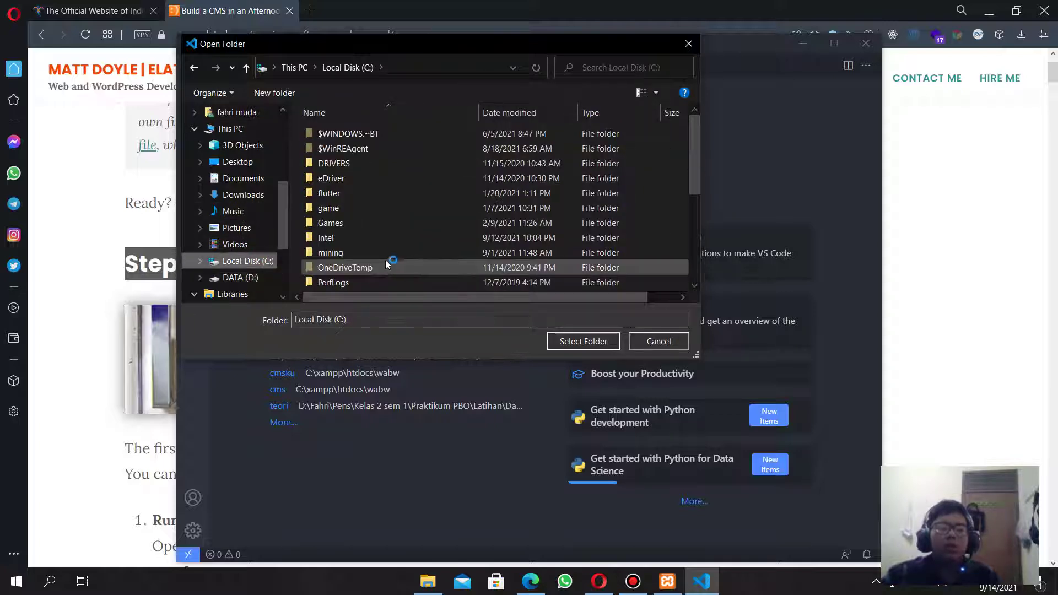
scroll(385, 262, "down", 4)
double_click(363, 282)
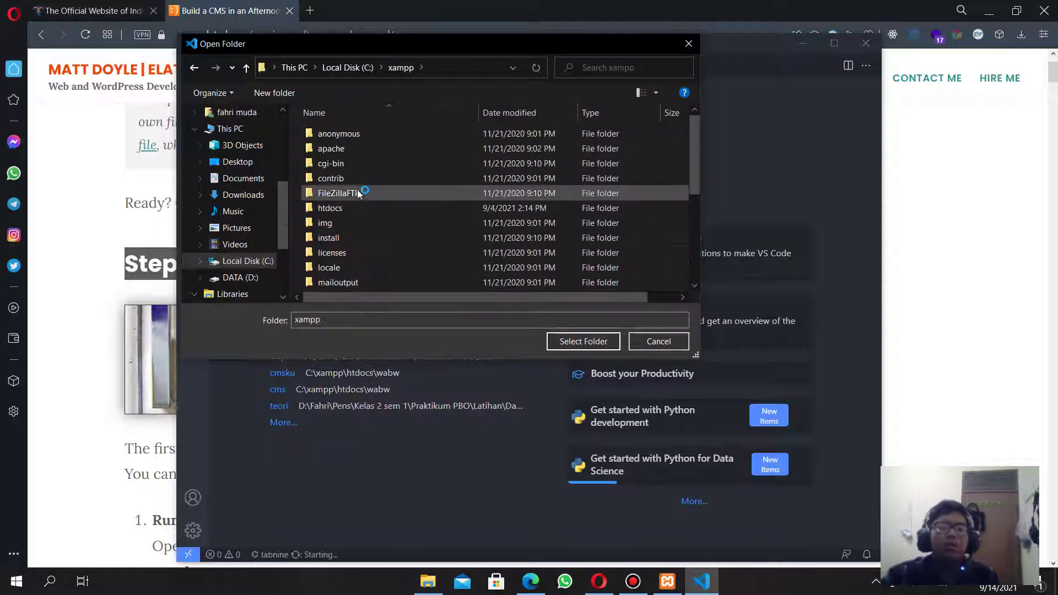
double_click(354, 208)
scroll(366, 276, "down", 6)
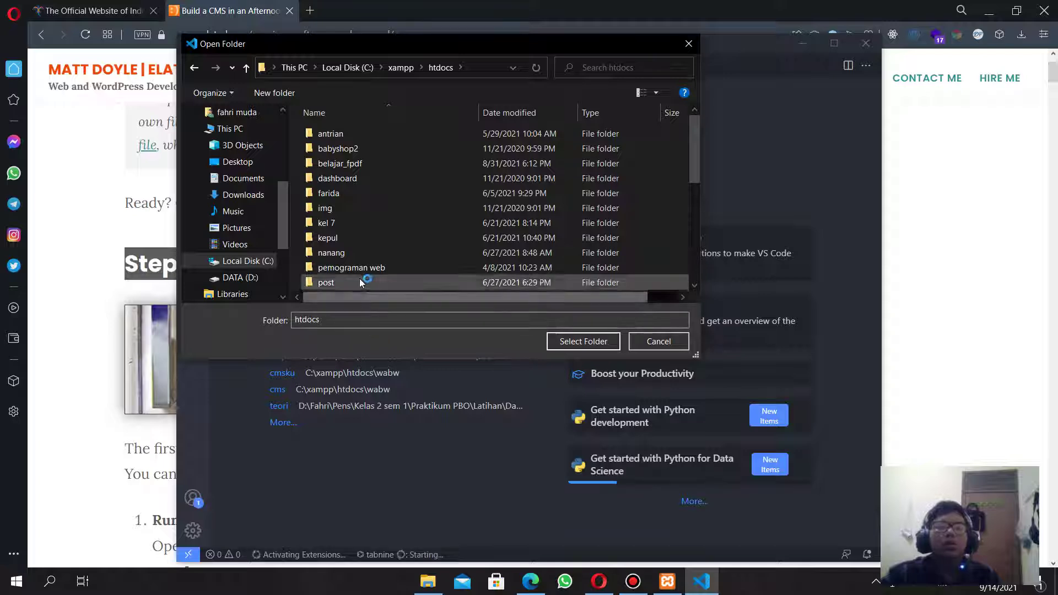
double_click(350, 255)
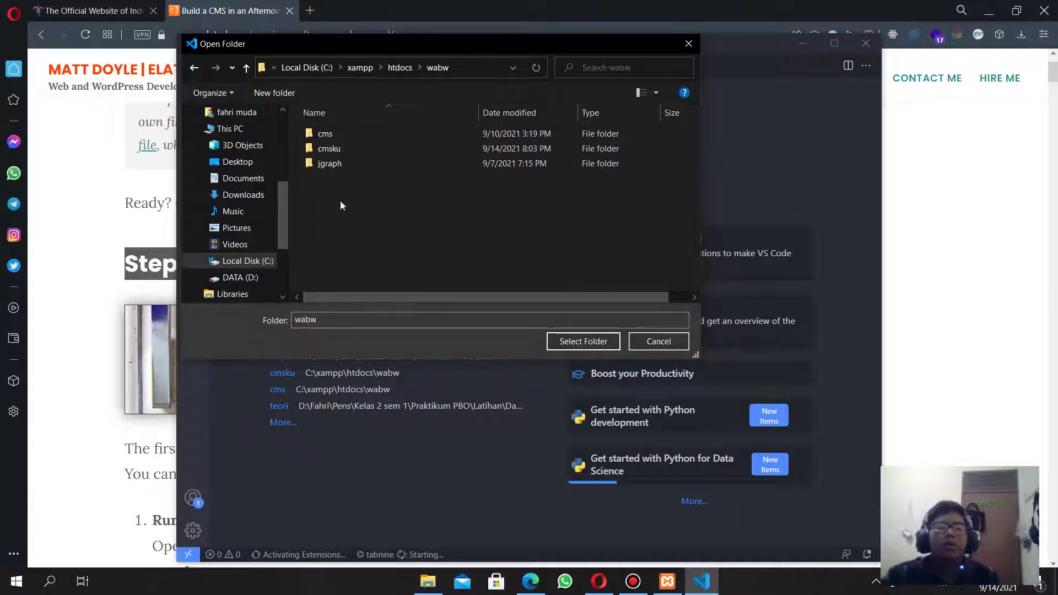
left_click(350, 148)
right_click(349, 148)
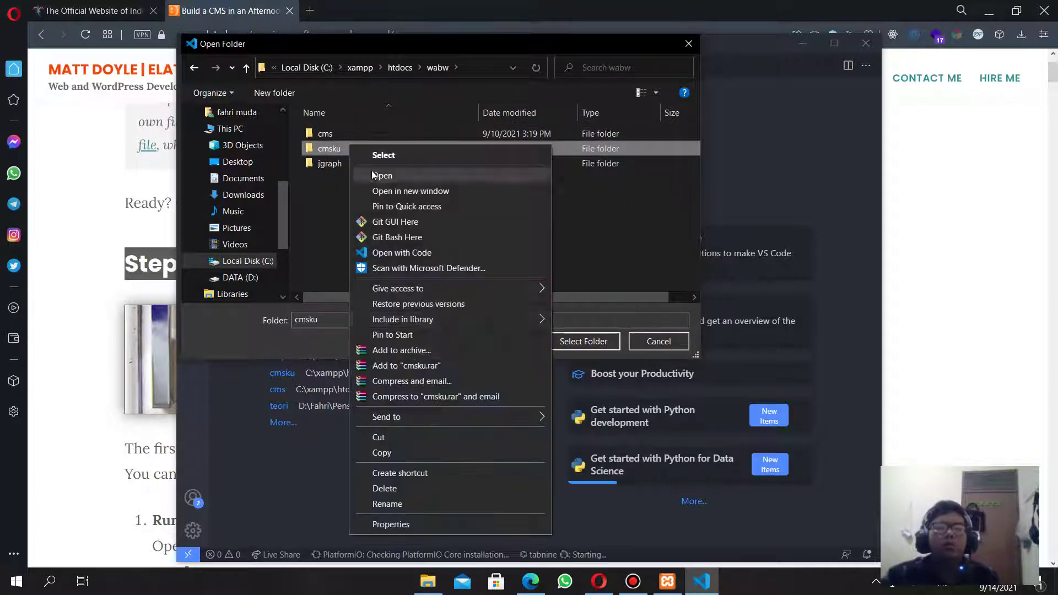
left_click(422, 488)
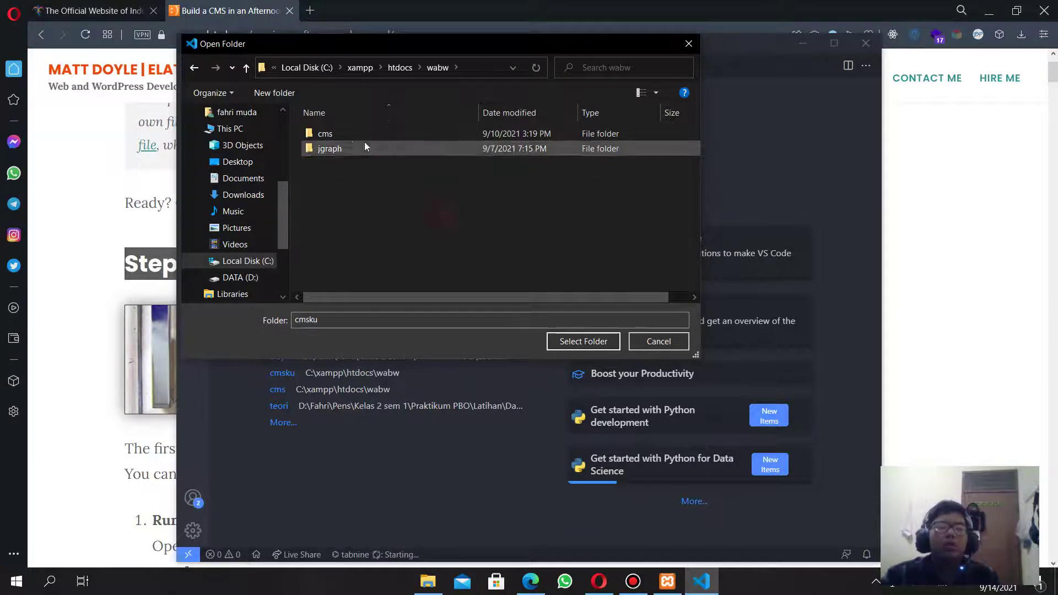
Create a new cmsku folder in wabw and open it as the workspace.
left_click(352, 134)
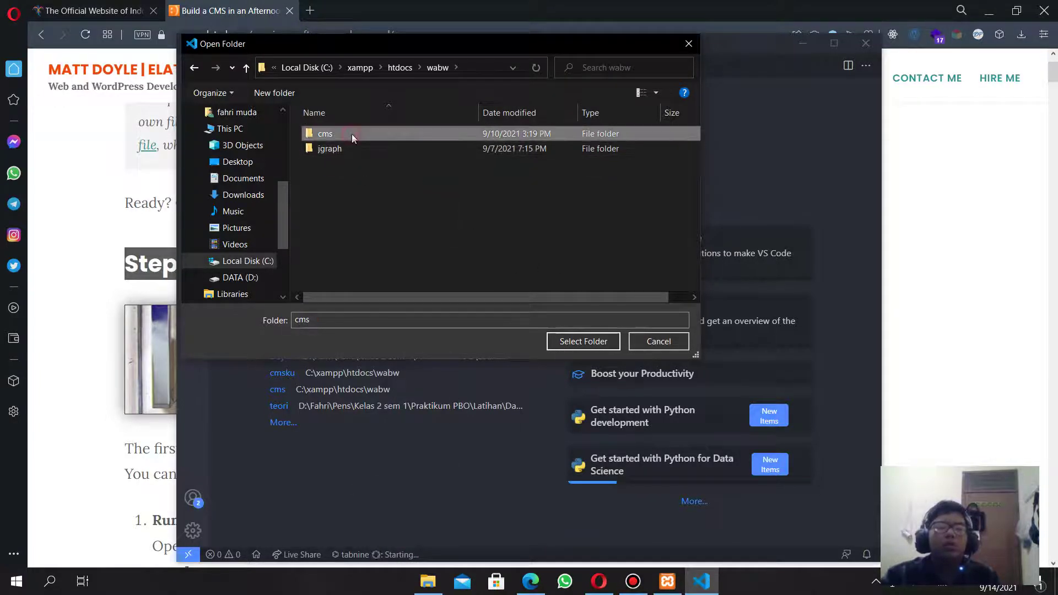
left_click(274, 92)
type("cmsku")
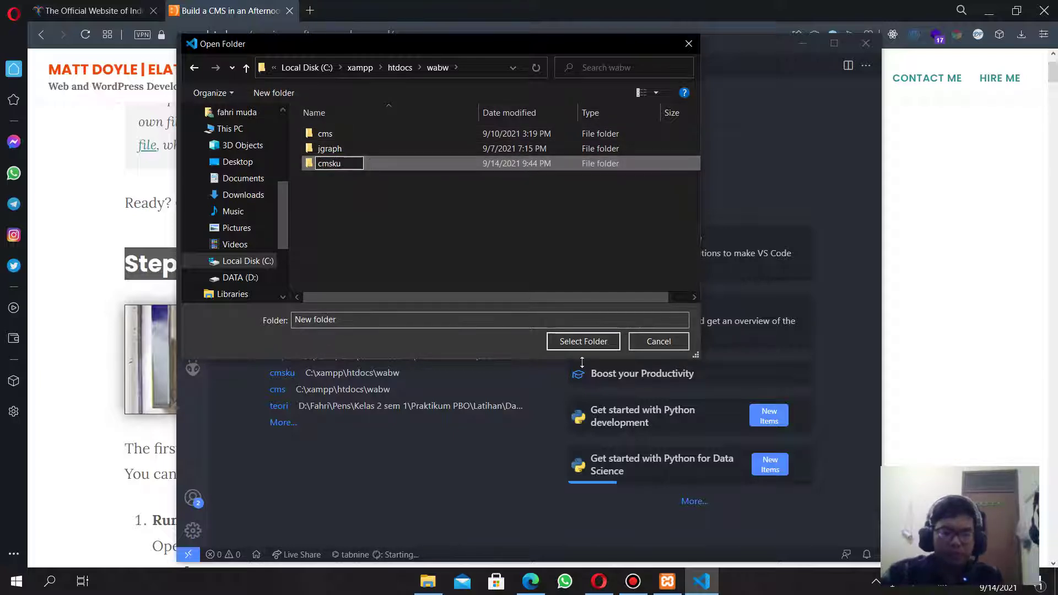
left_click(583, 340)
left_click(584, 341)
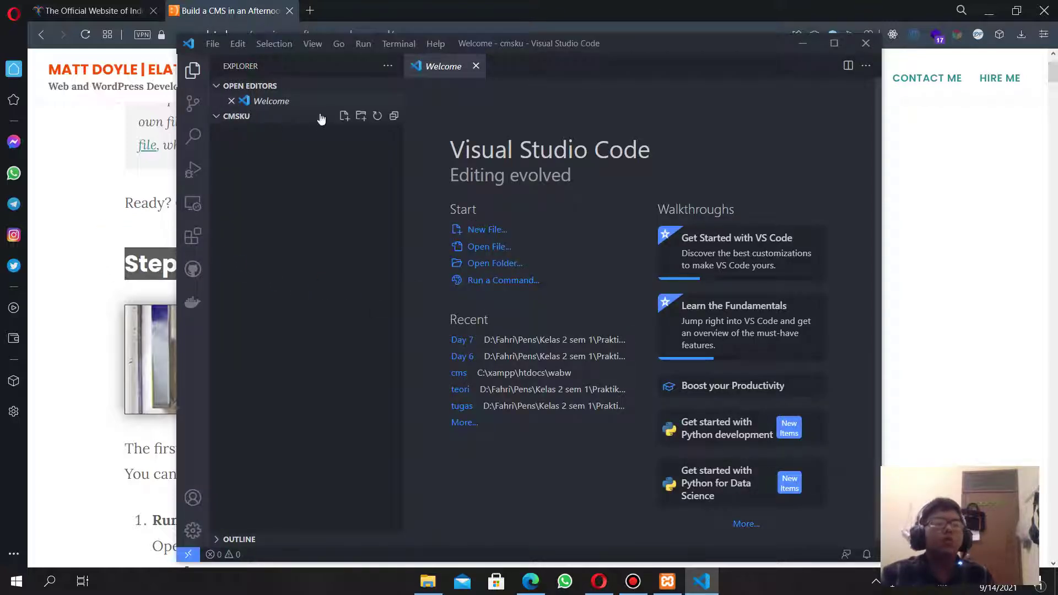
Review the tutorial's mysql client step, then open phpMyAdmin at localhost:8080 in a new tab.
left_click(85, 331)
scroll(344, 336, "down", 5)
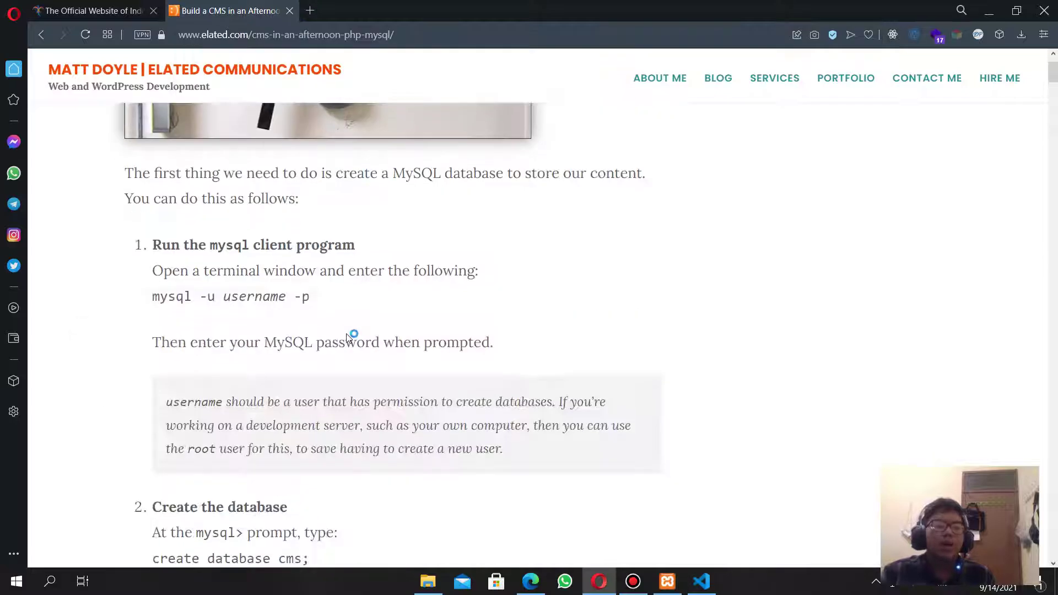
scroll(347, 335, "up", 3)
scroll(287, 247, "down", 4)
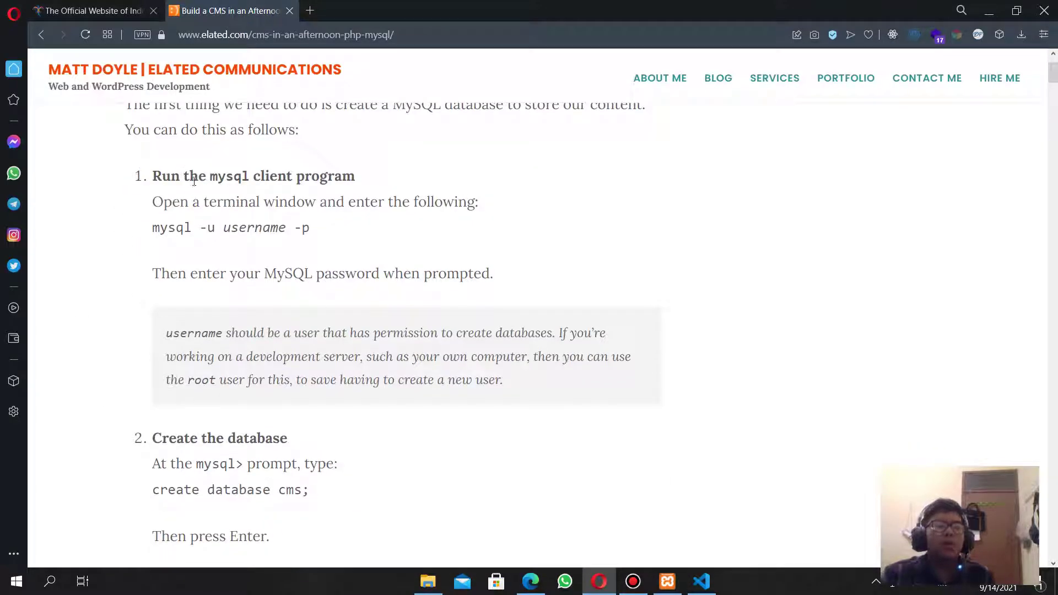
left_click_drag(194, 180, 375, 176)
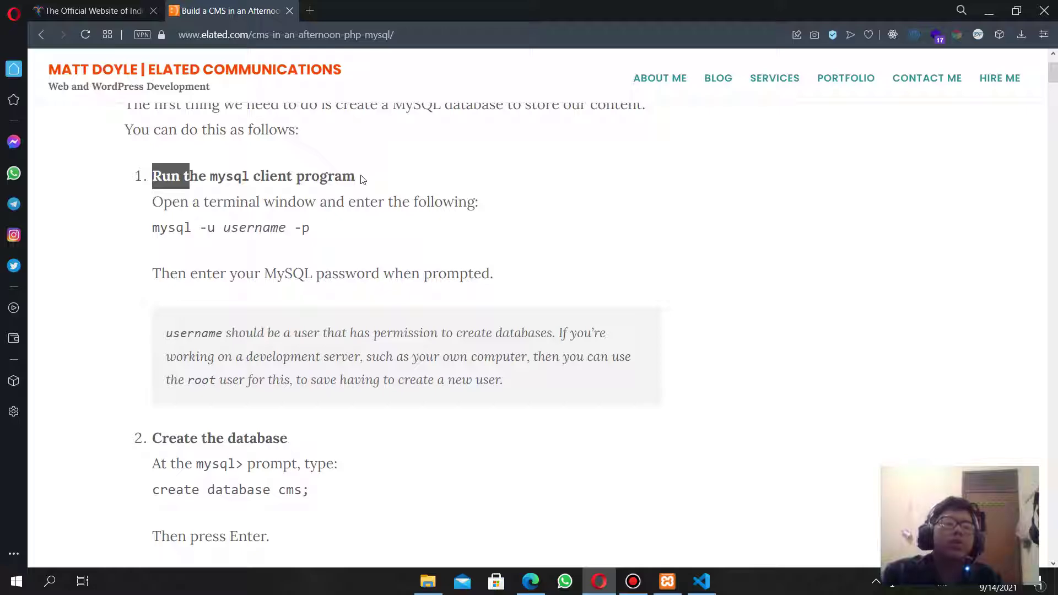
left_click(310, 10)
type("lo")
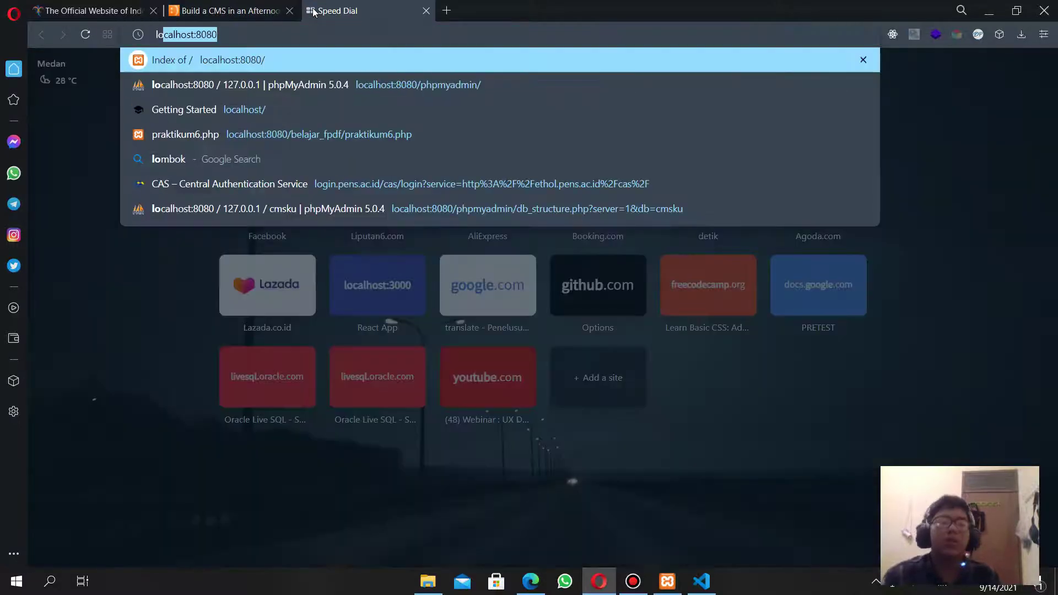
type("cal")
key("Down")
key("Return")
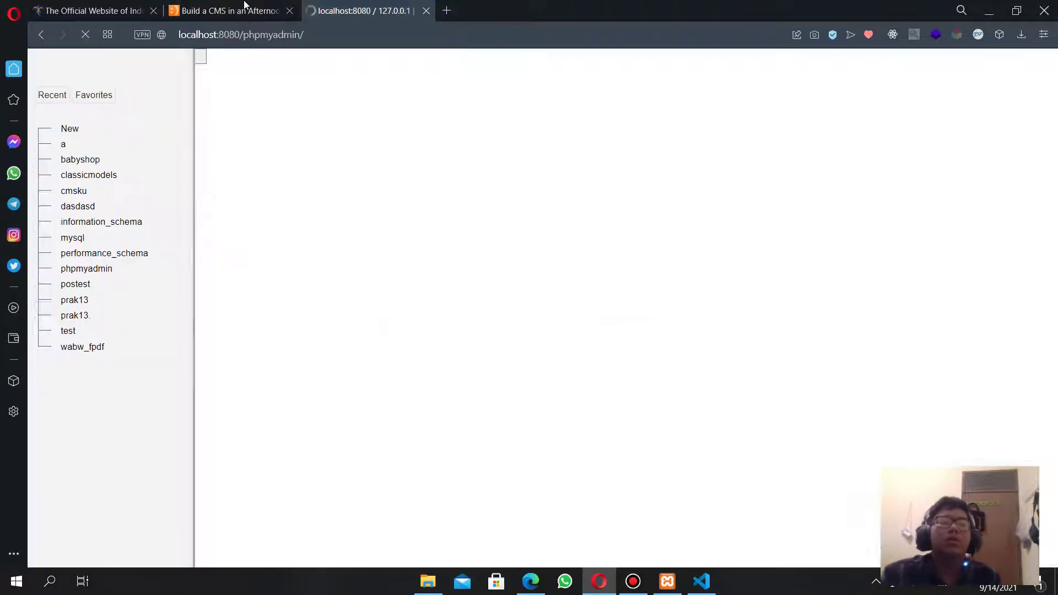
Create a new database named cms in phpMyAdmin.
left_click(220, 5)
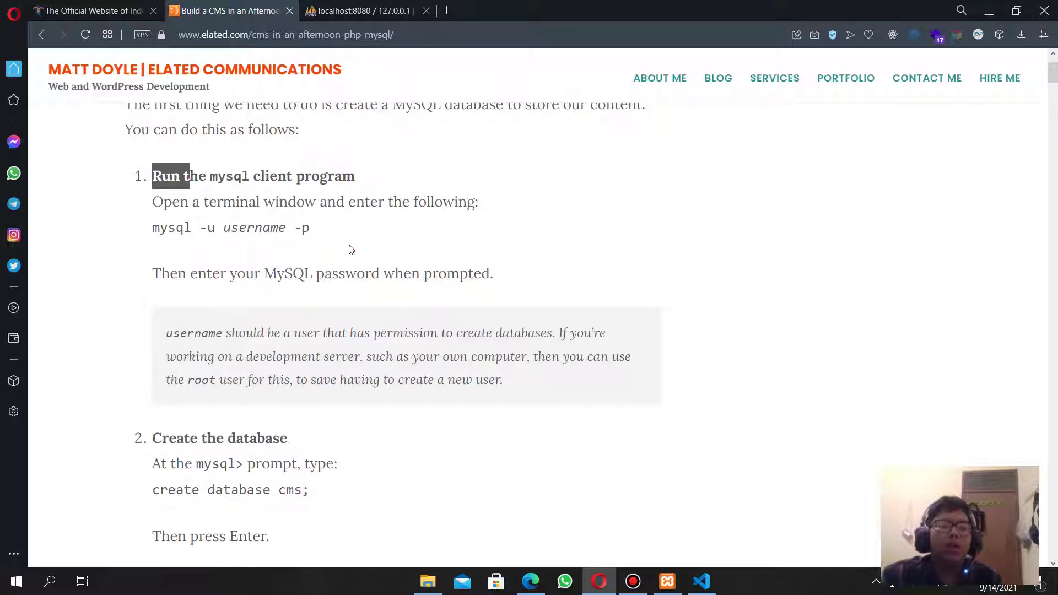
scroll(319, 300, "down", 1)
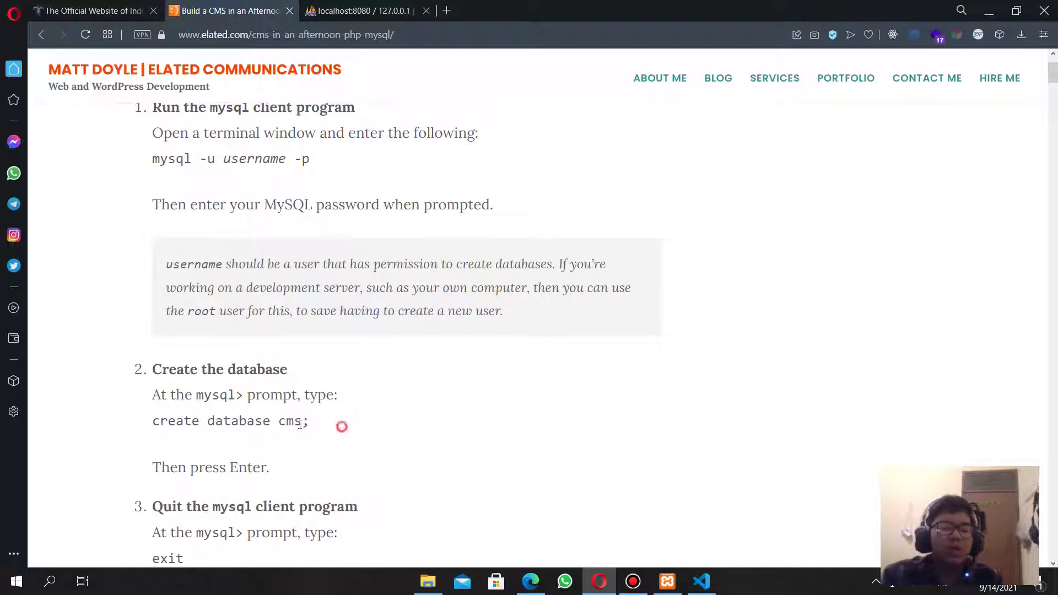
left_click_drag(299, 424, 277, 423)
left_click(361, 10)
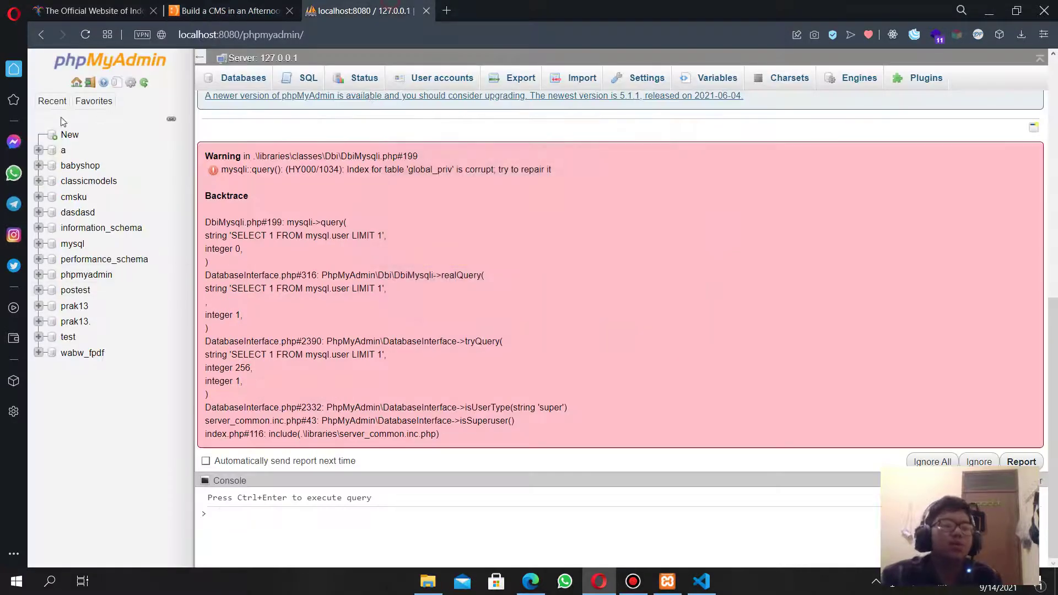
left_click(65, 135)
left_click(292, 183)
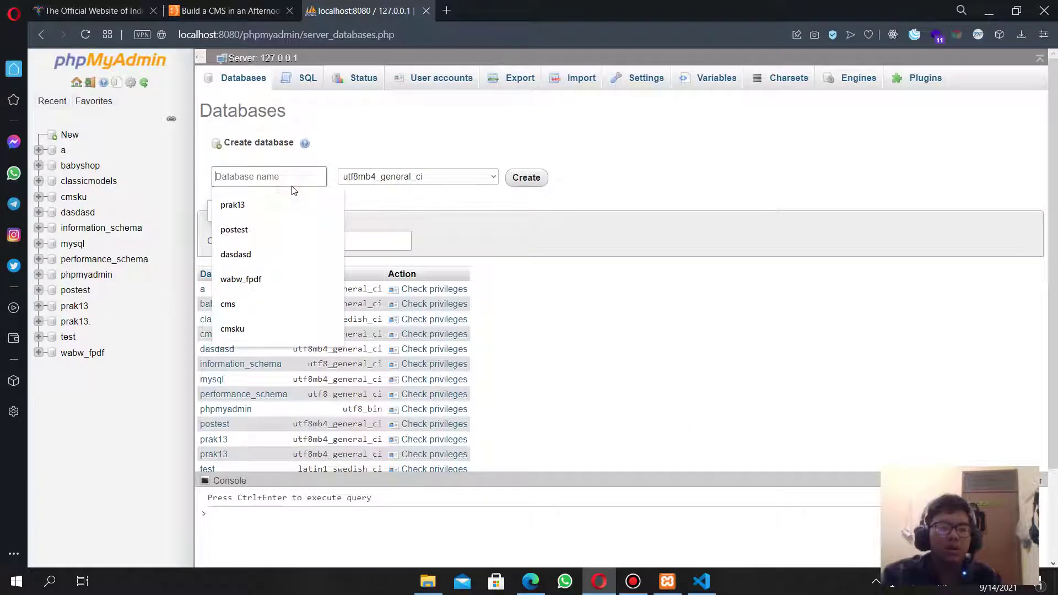
type("cms")
left_click(527, 177)
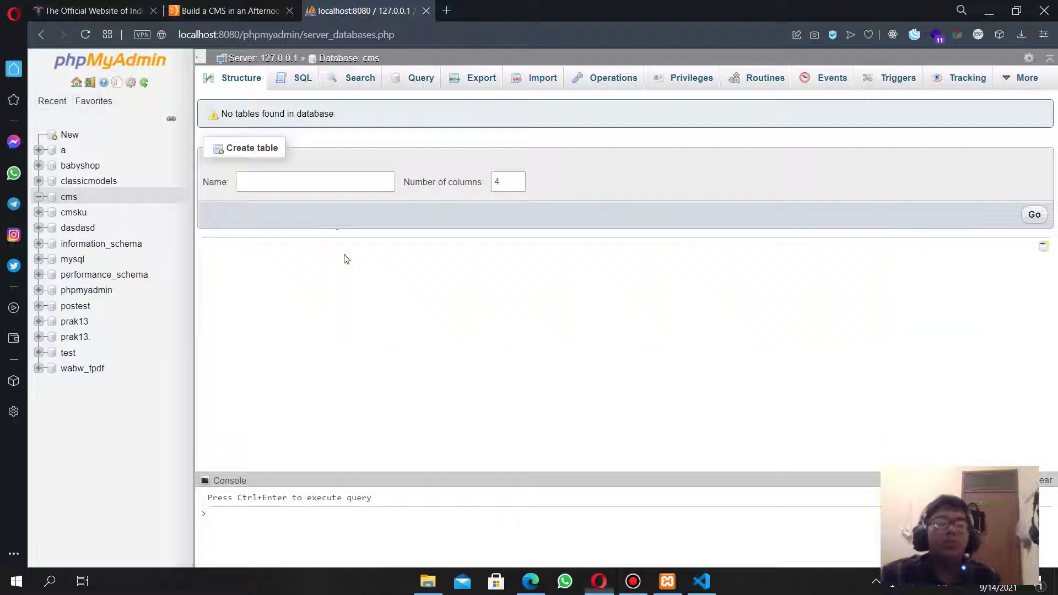
key("alt+Tab")
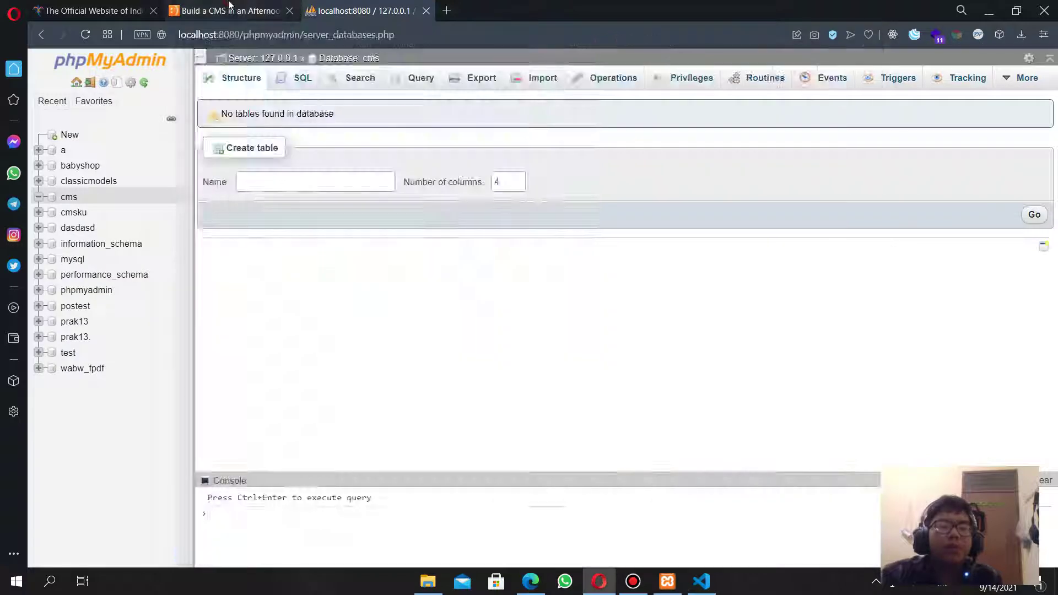
Copy the tutorial's CREATE TABLE articles SQL code.
left_click(230, 5)
scroll(285, 296, "down", 12)
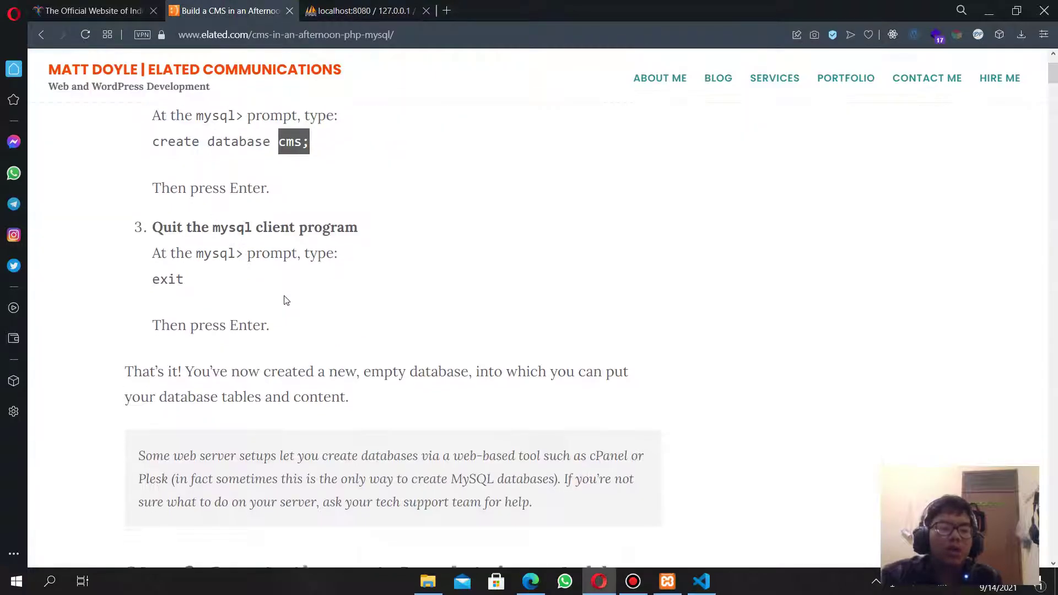
scroll(284, 296, "up", 10)
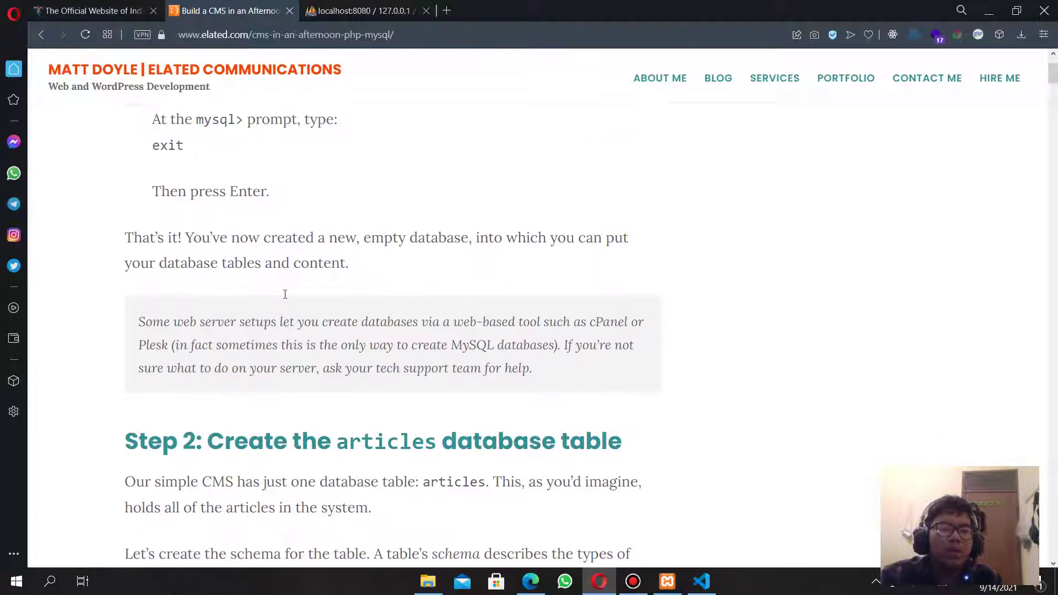
scroll(272, 303, "down", 2)
scroll(275, 307, "up", 6)
scroll(275, 307, "up", 5)
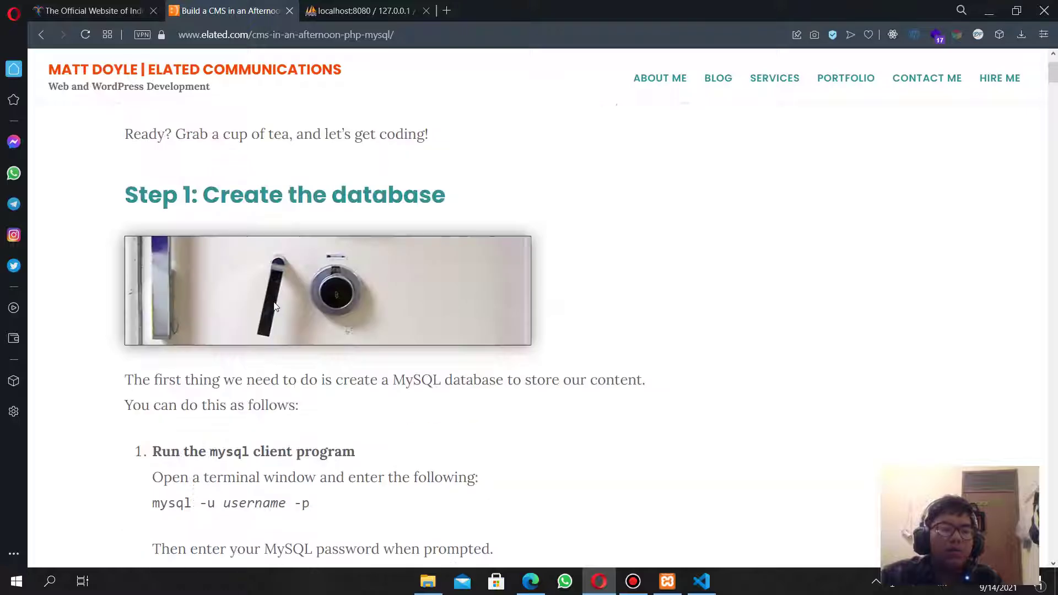
scroll(278, 348, "down", 12)
scroll(280, 351, "down", 10)
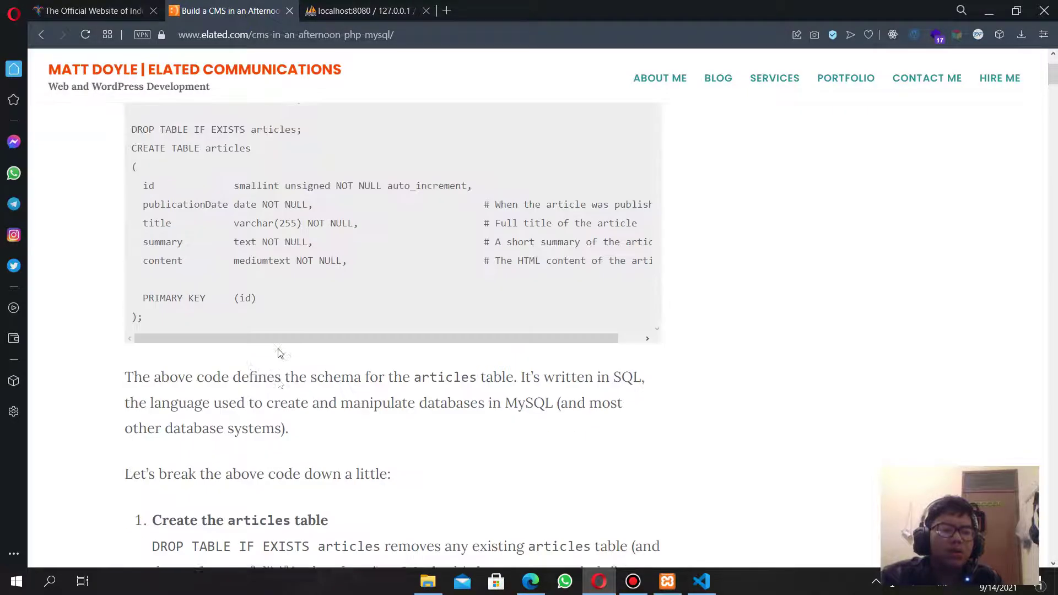
scroll(279, 353, "up", 2)
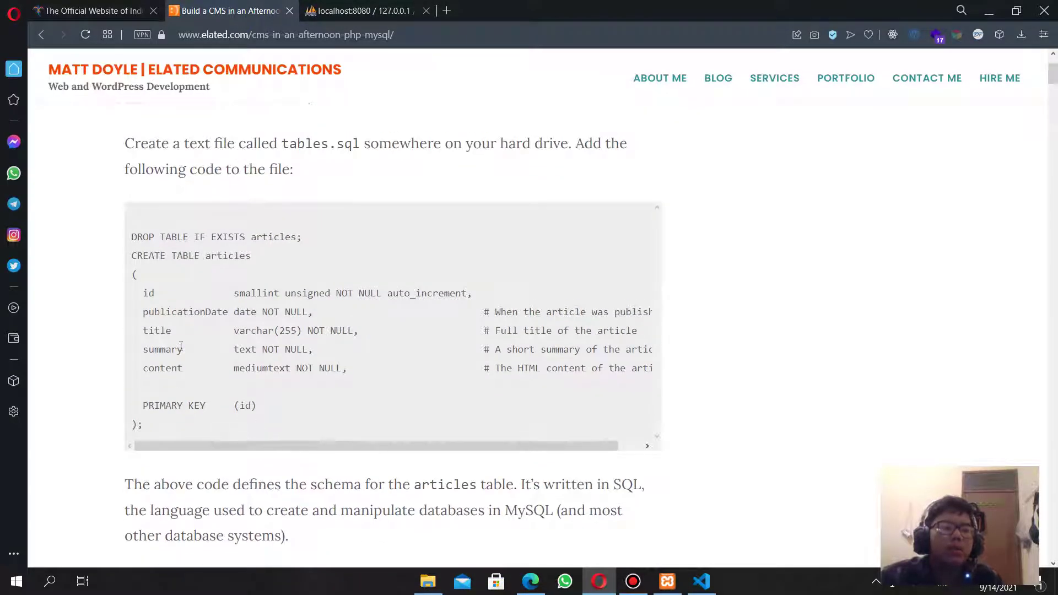
scroll(181, 347, "down", 1)
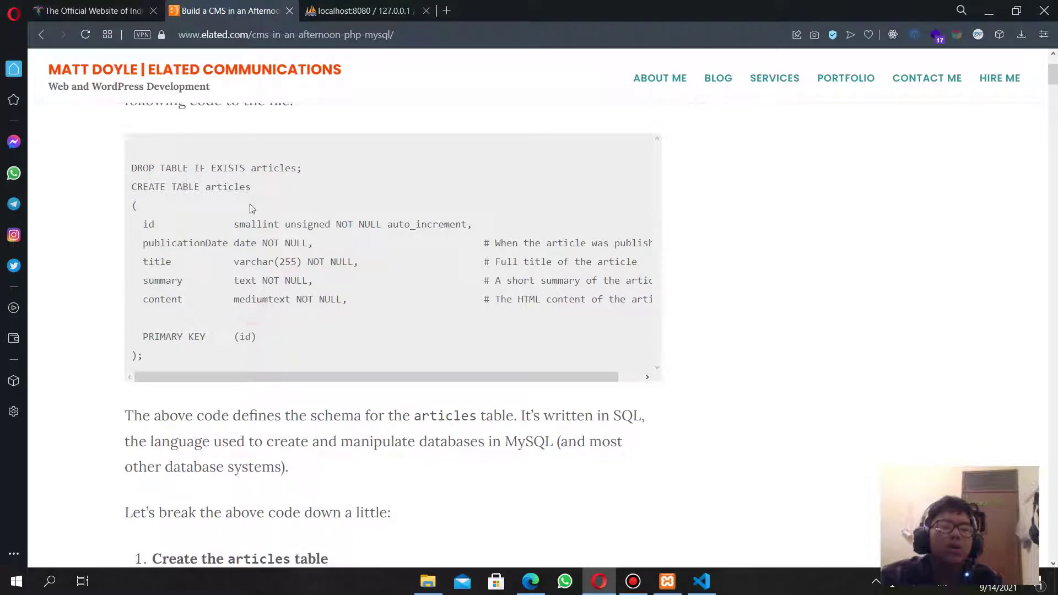
left_click_drag(218, 184, 301, 197)
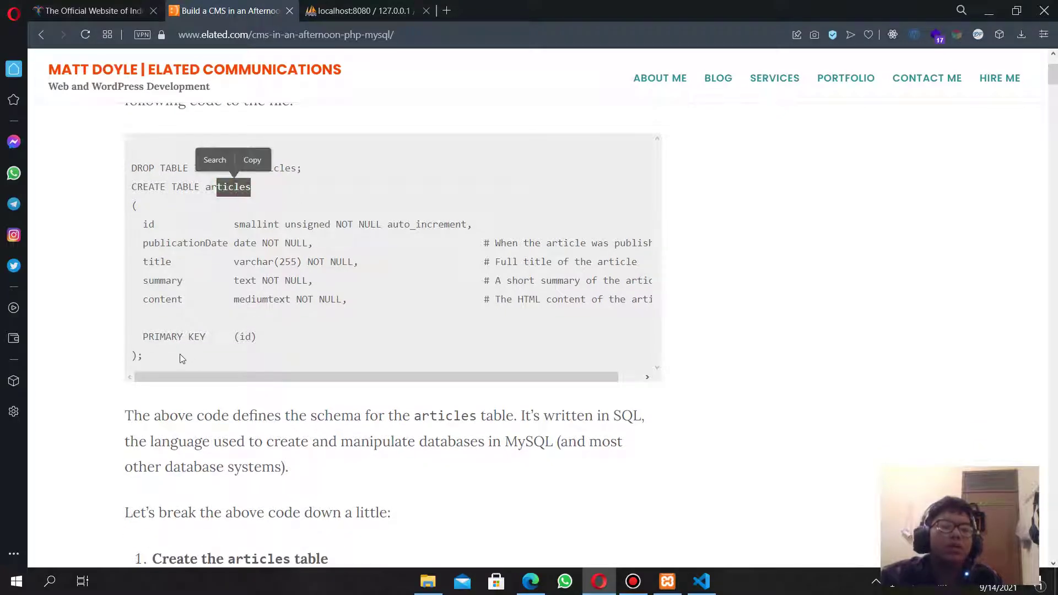
left_click_drag(174, 357, 132, 166)
key("ctrl+c")
left_click(156, 140)
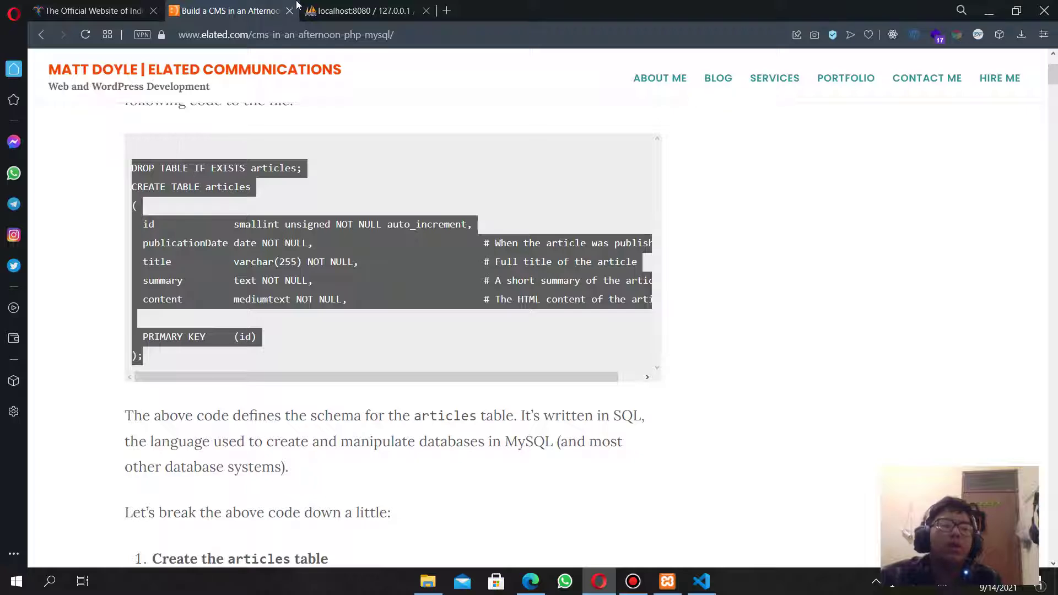
Run the pasted SQL in the cms database and view the articles table's structure.
left_click(320, 4)
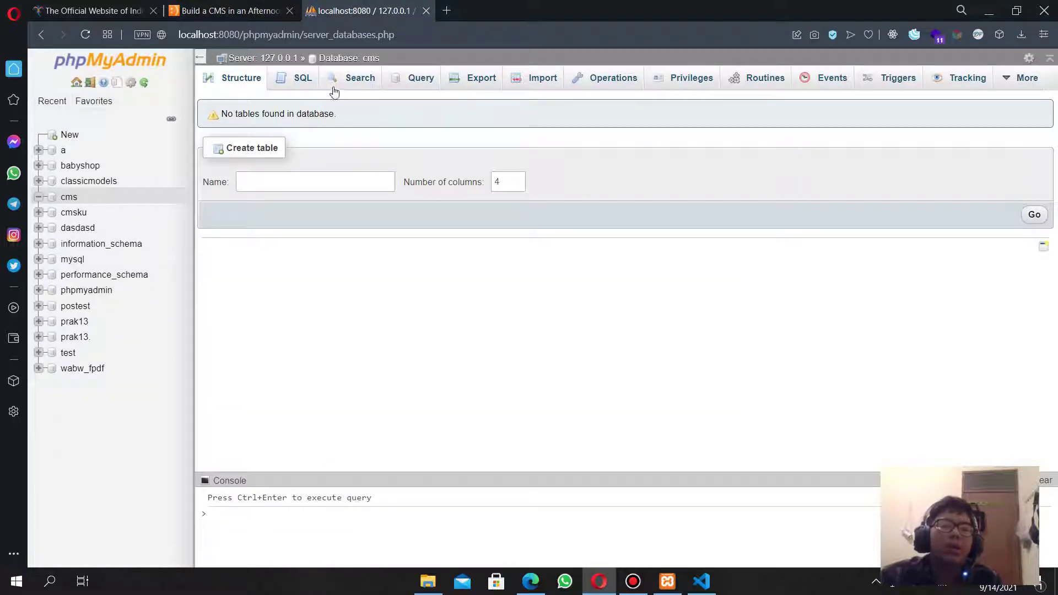
left_click(303, 80)
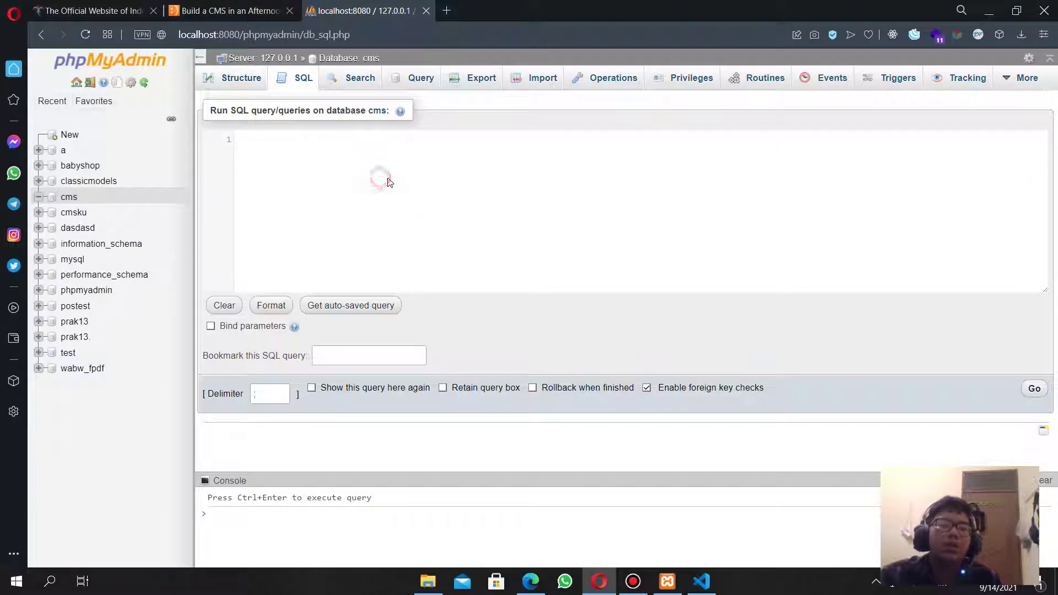
key("ctrl+v")
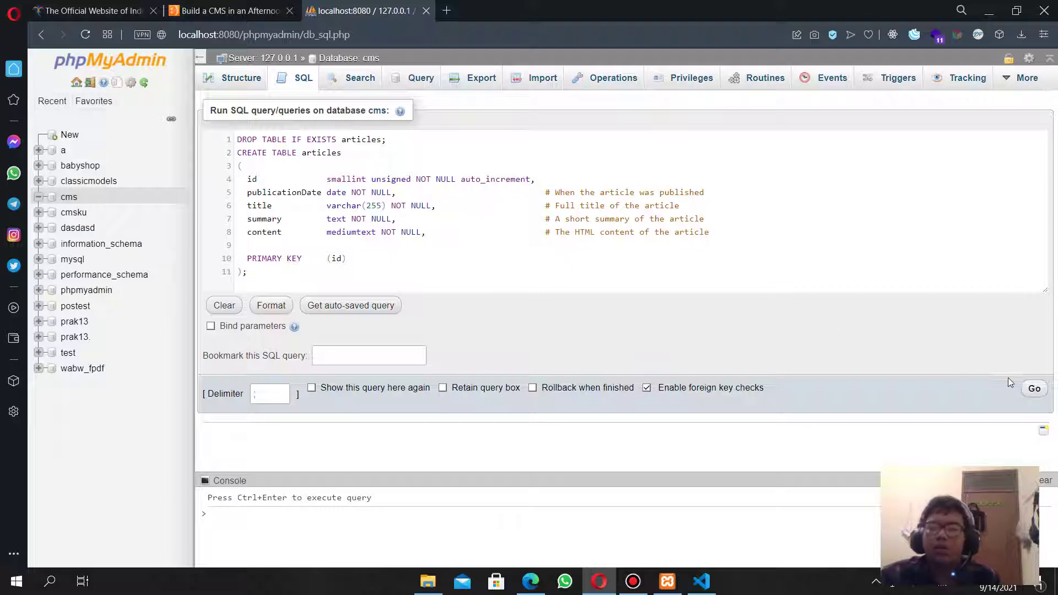
left_click(1033, 388)
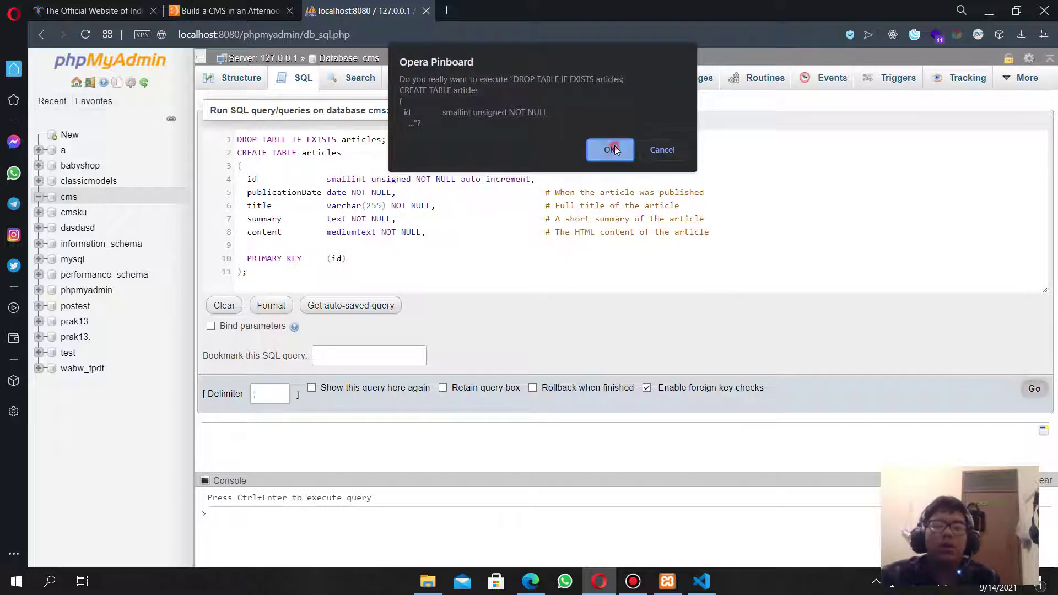
left_click(613, 149)
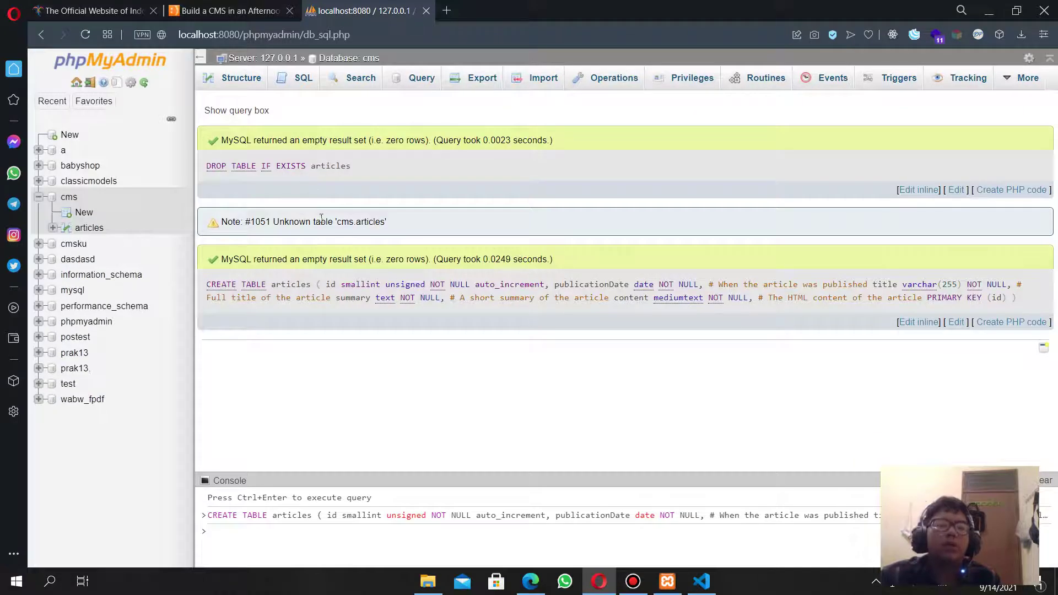
left_click(86, 232)
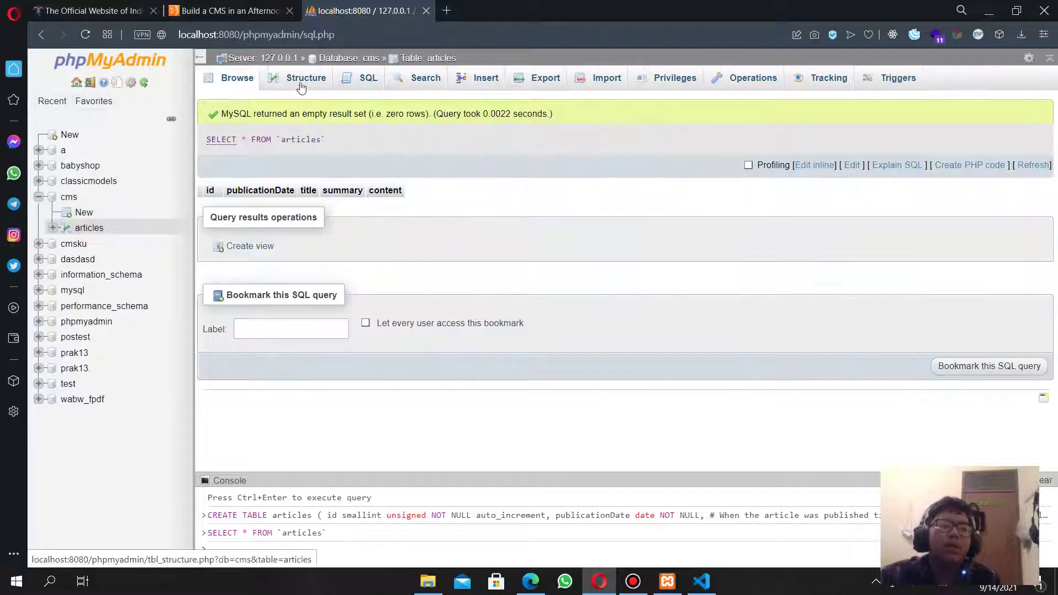
left_click(301, 81)
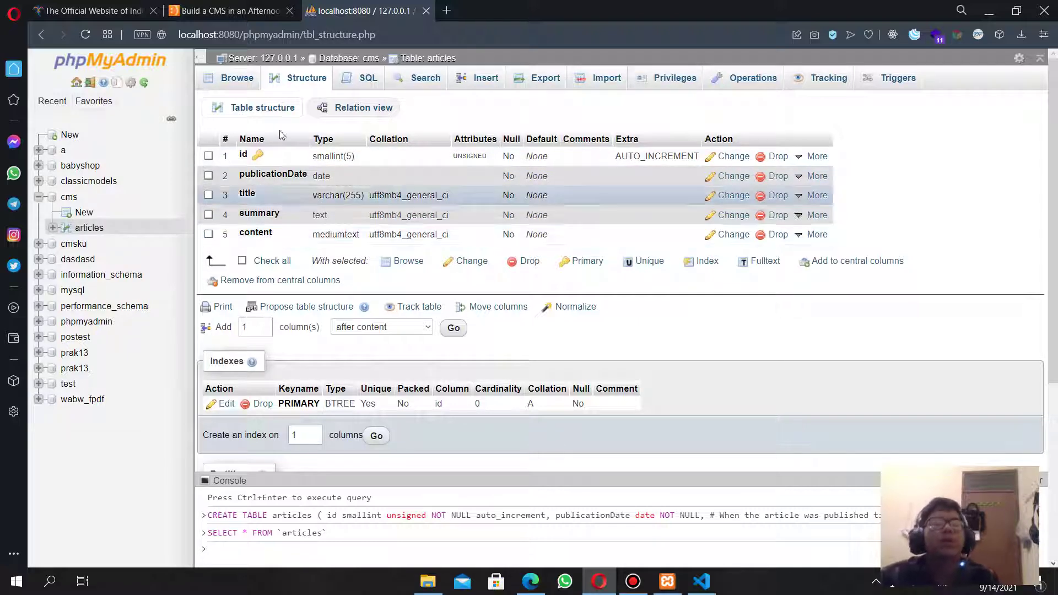
left_click(226, 10)
Scroll to Step 3: Make a configuration file and select the full config.php code listing.
scroll(330, 364, "down", 2)
scroll(330, 365, "down", 10)
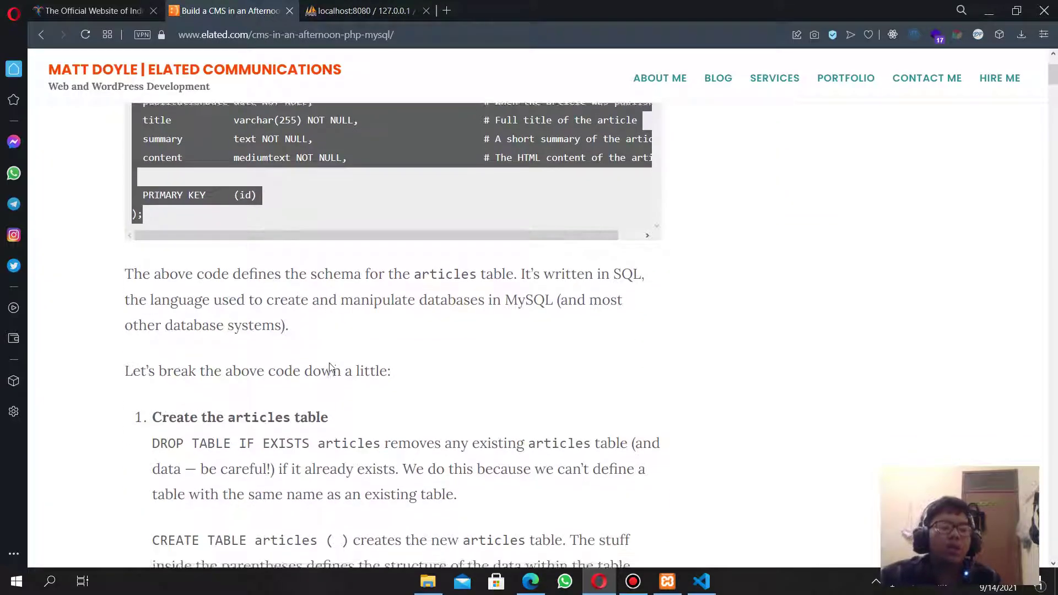
scroll(330, 364, "down", 15)
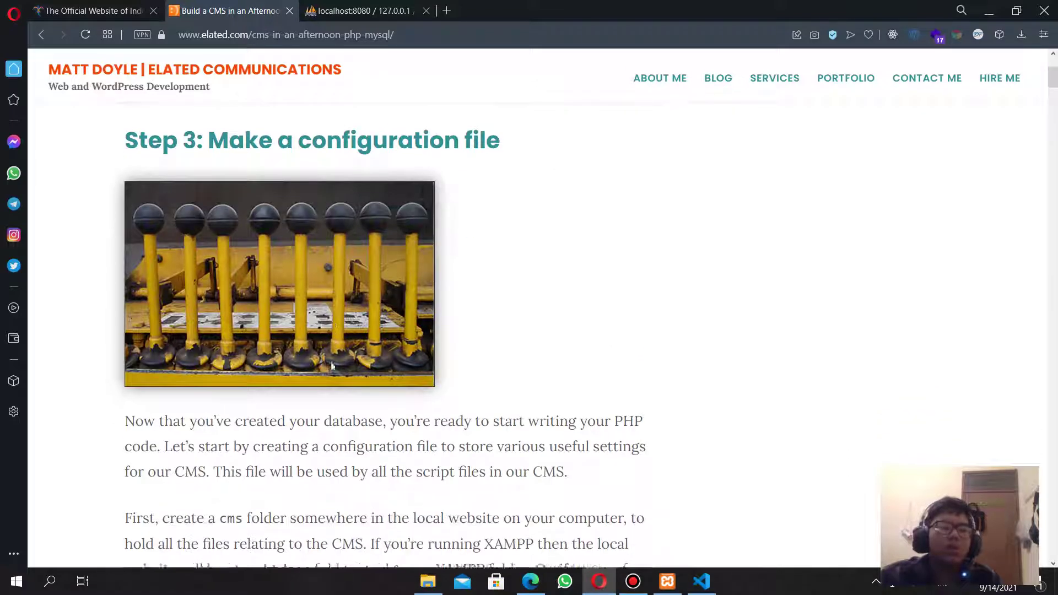
scroll(330, 367, "up", 8)
scroll(328, 375, "down", 14)
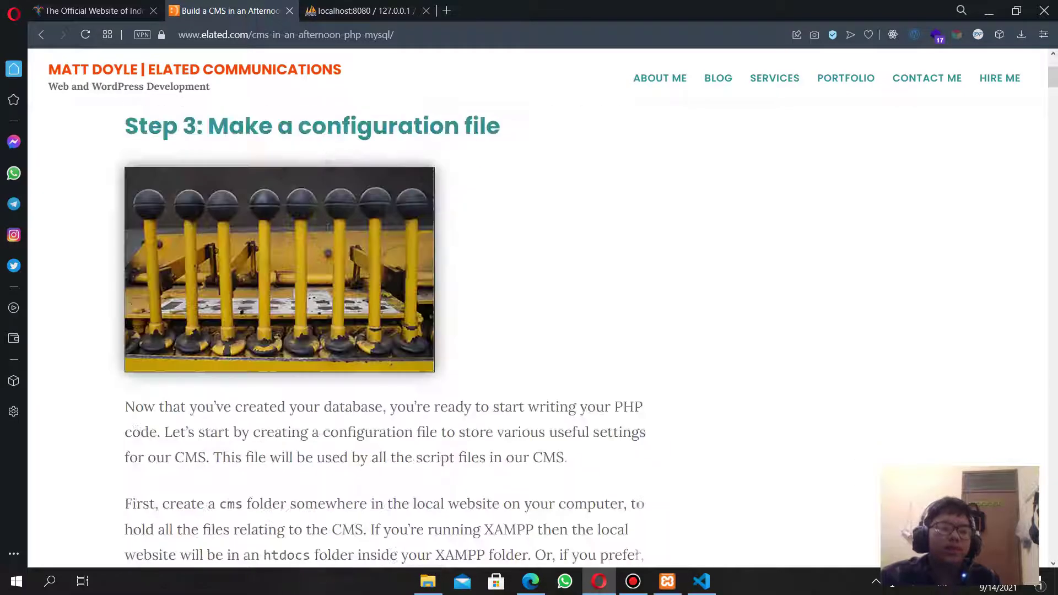
scroll(186, 281, "up", 1)
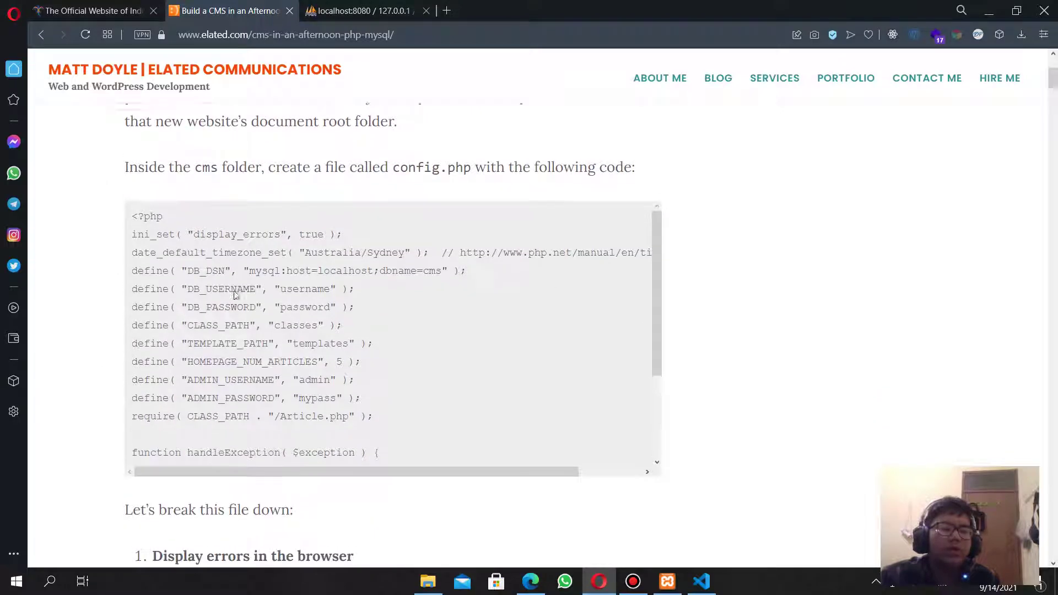
scroll(204, 228, "up", 1)
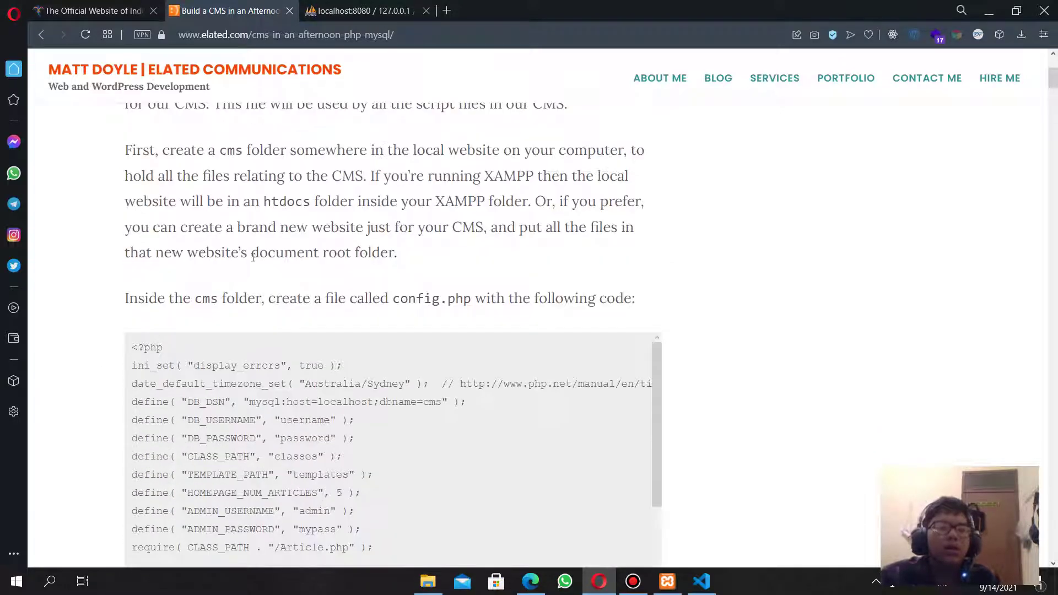
mouse_move(213, 302)
left_mouse_down()
mouse_move(263, 301)
mouse_move(213, 301)
left_mouse_up()
double_click(208, 300)
left_click_drag(285, 300, 471, 300)
left_click(129, 352)
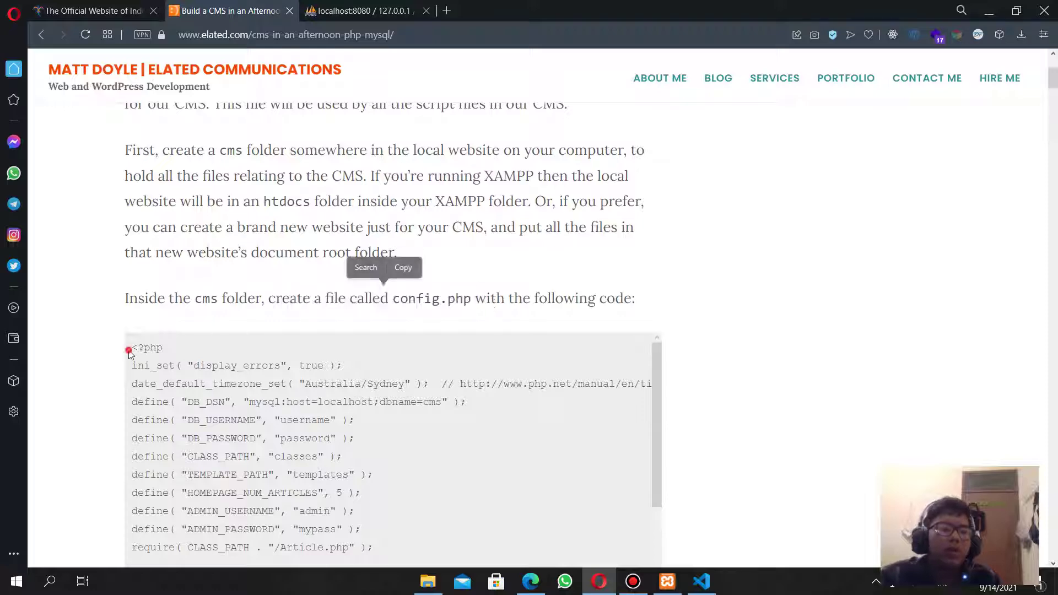
left_click_drag(130, 354, 161, 294)
key("ctrl+c")
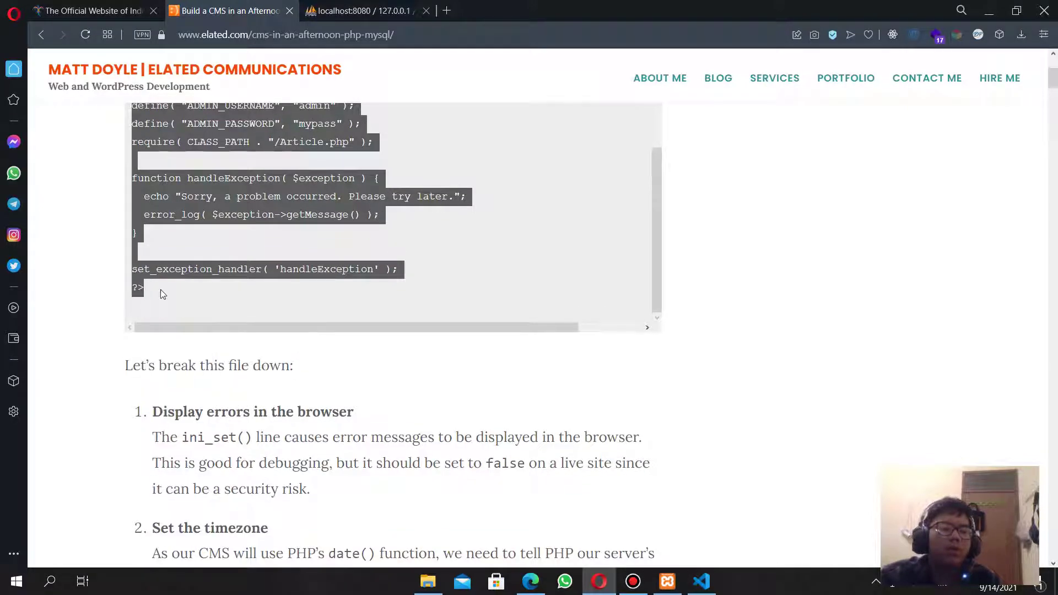
Create config.php in the cmsku folder holding the pasted tutorial code, and save it.
left_click(702, 581)
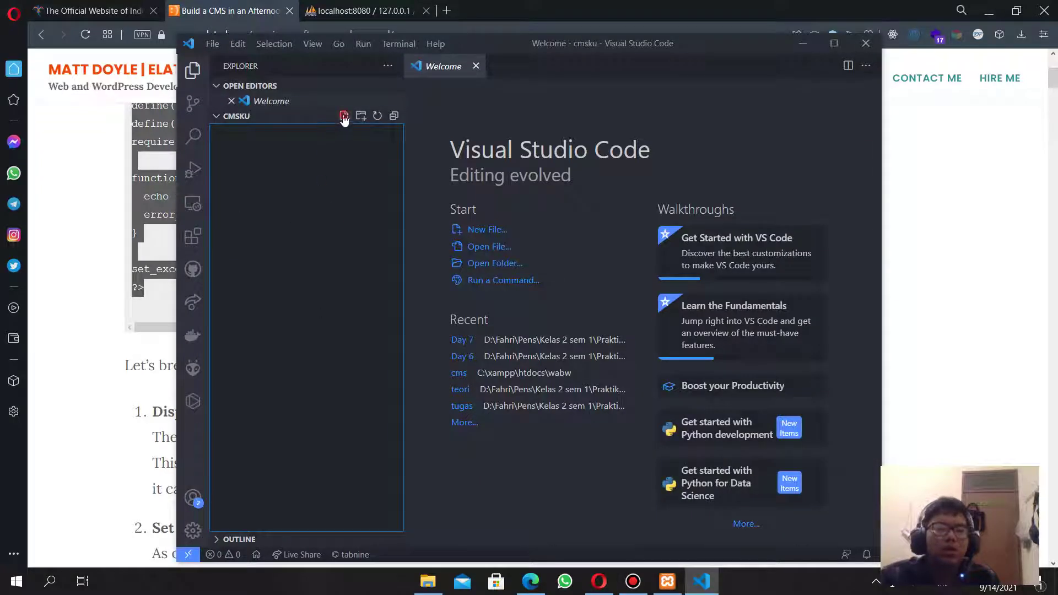
left_click(344, 117)
type("config.php")
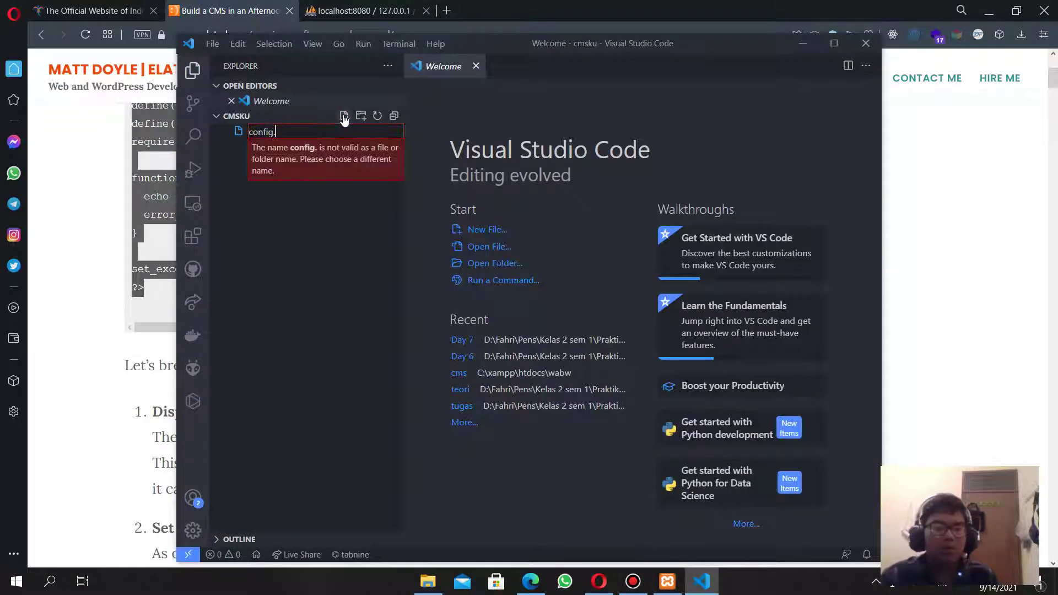
key("Return")
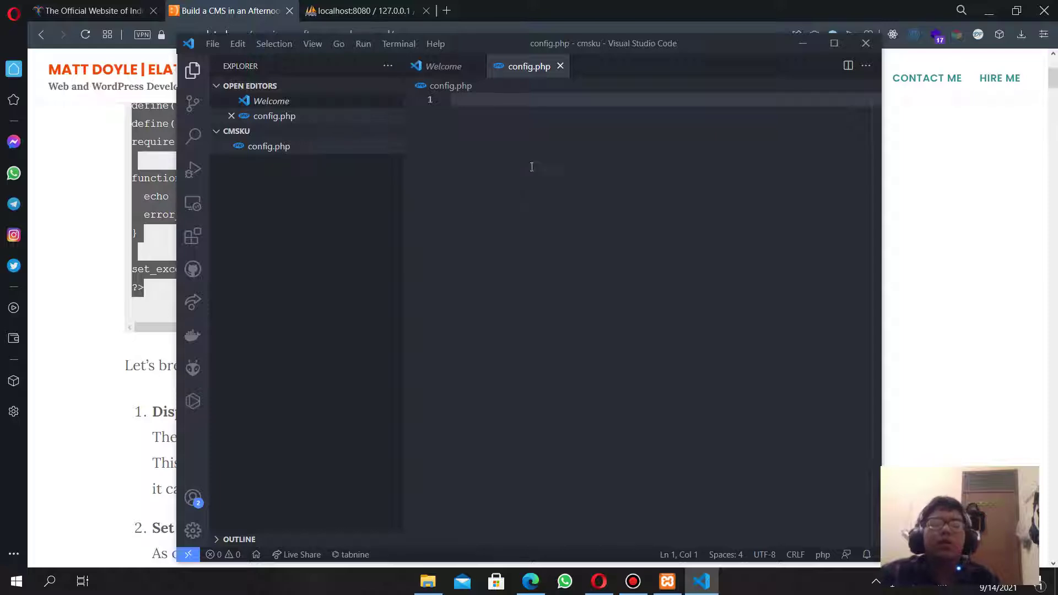
key("ctrl+v")
key("ctrl+s")
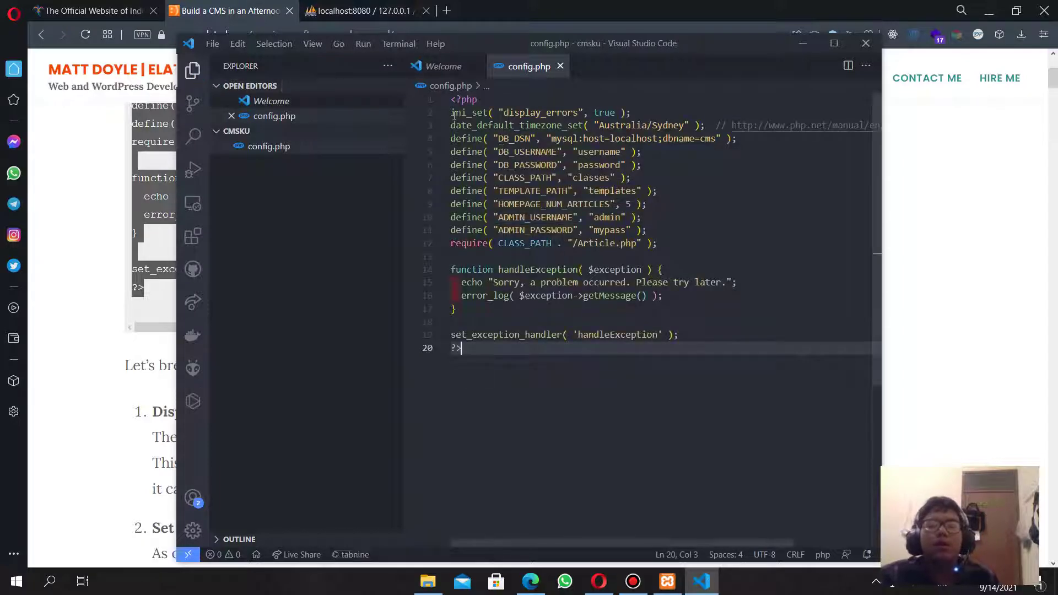
Indent lines 2–19 of config.php one level.
left_click_drag(451, 113, 720, 335)
key("Tab")
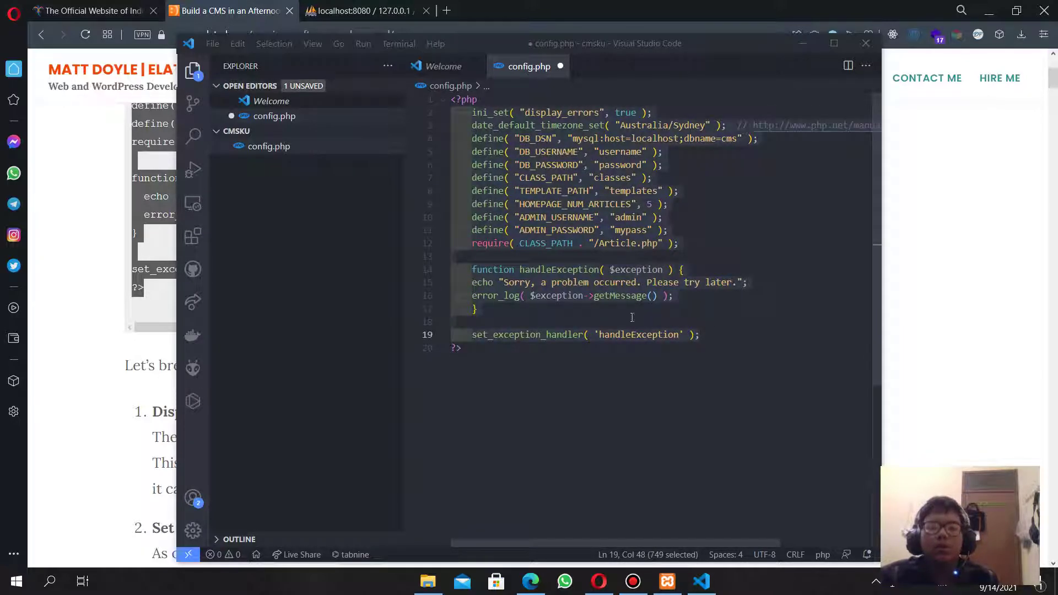
key("alt+Tab")
scroll(377, 305, "up", 3)
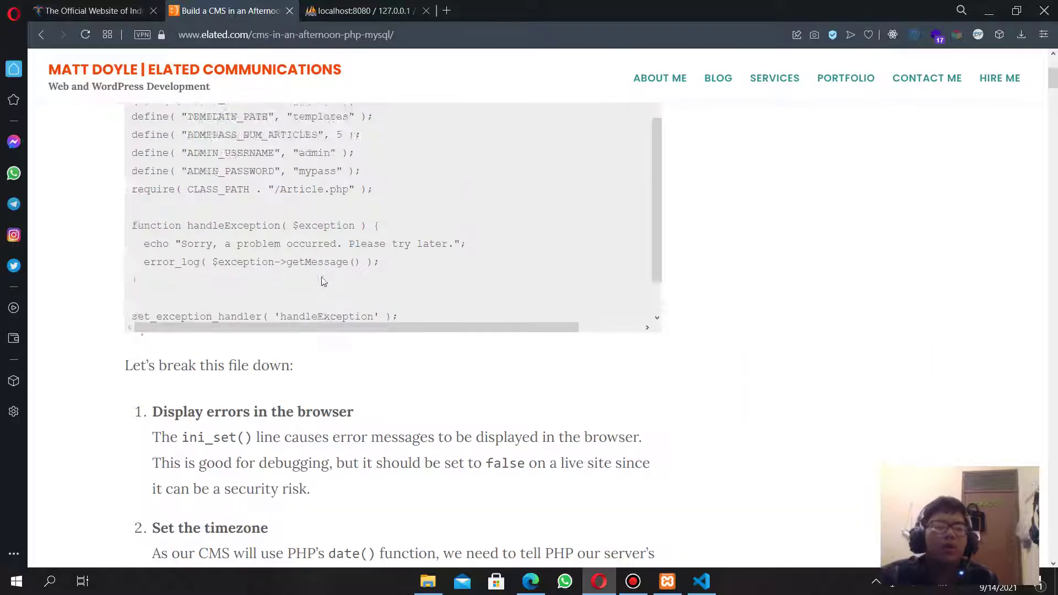
Open the 'Set the timezone' section's 'your local timezone' link to PHP's supported timezones in a new tab.
scroll(377, 305, "down", 3)
scroll(508, 357, "down", 2)
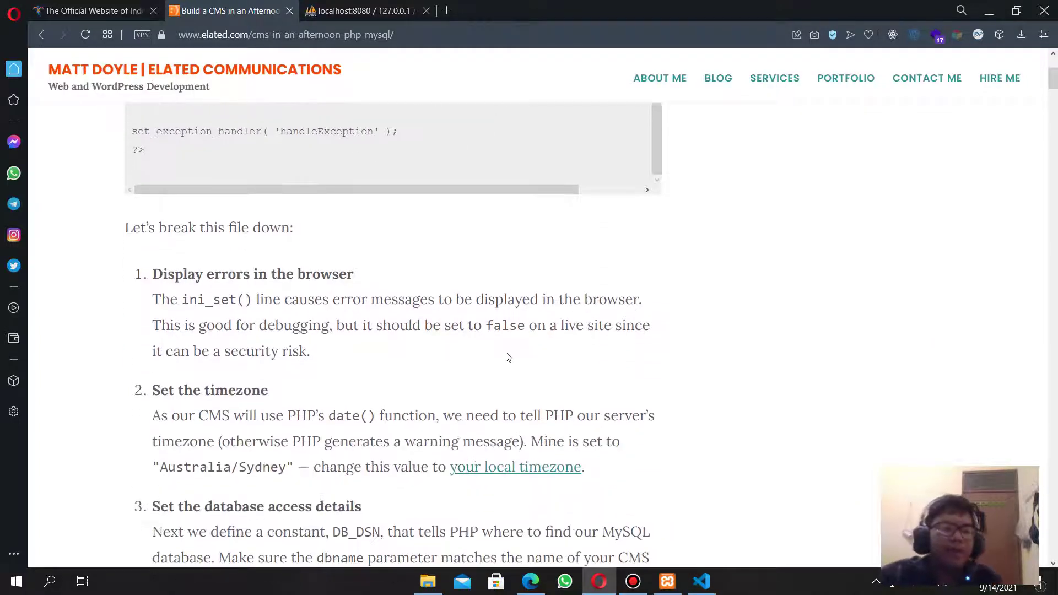
scroll(508, 357, "down", 1)
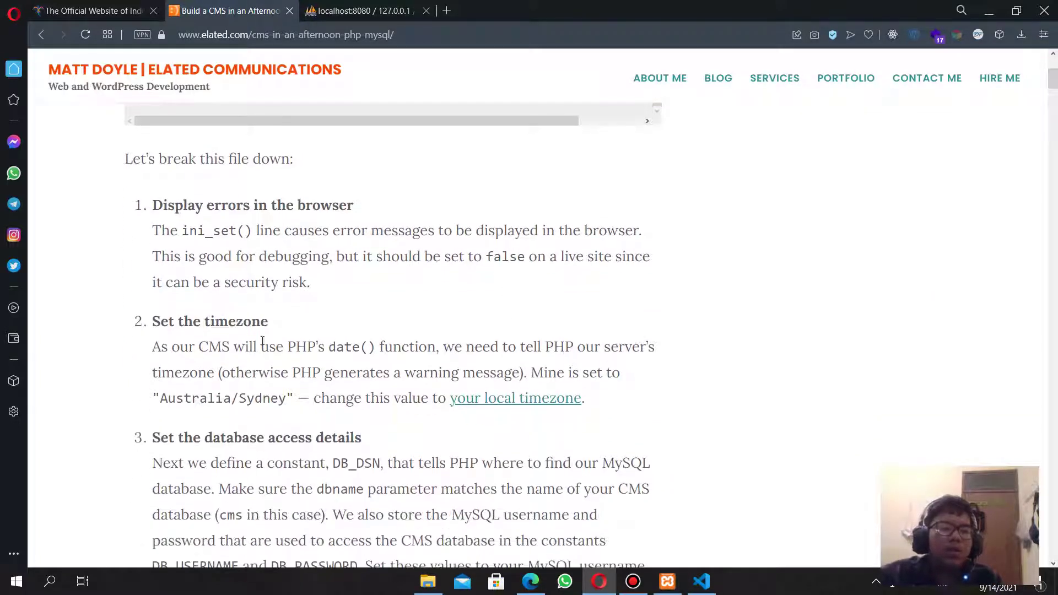
left_click_drag(284, 322, 150, 321)
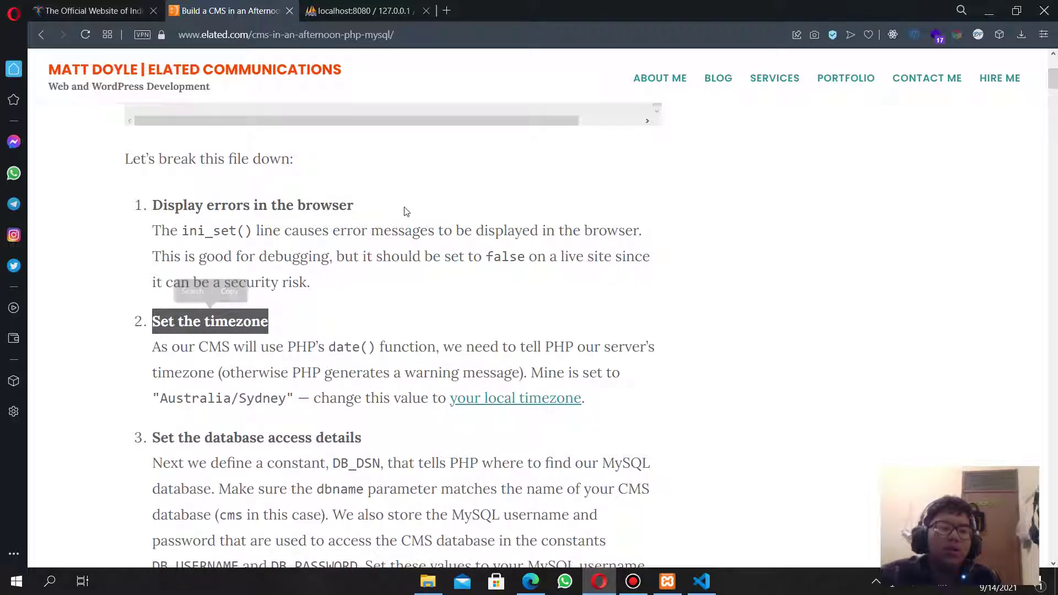
key("alt+Tab")
key("alt+Tab")
left_click(169, 347)
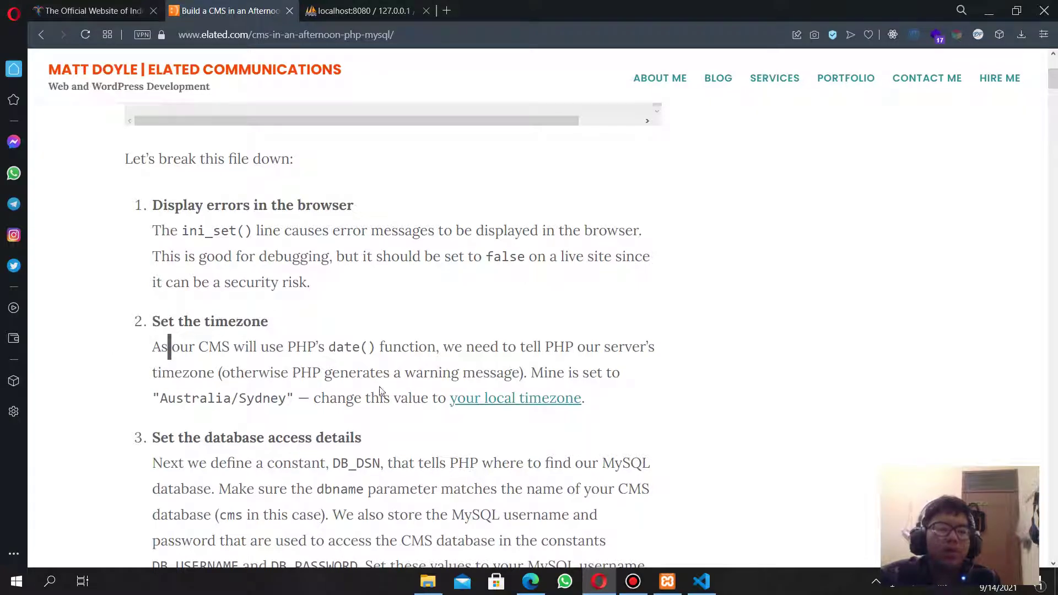
right_click(504, 406)
left_click(552, 218)
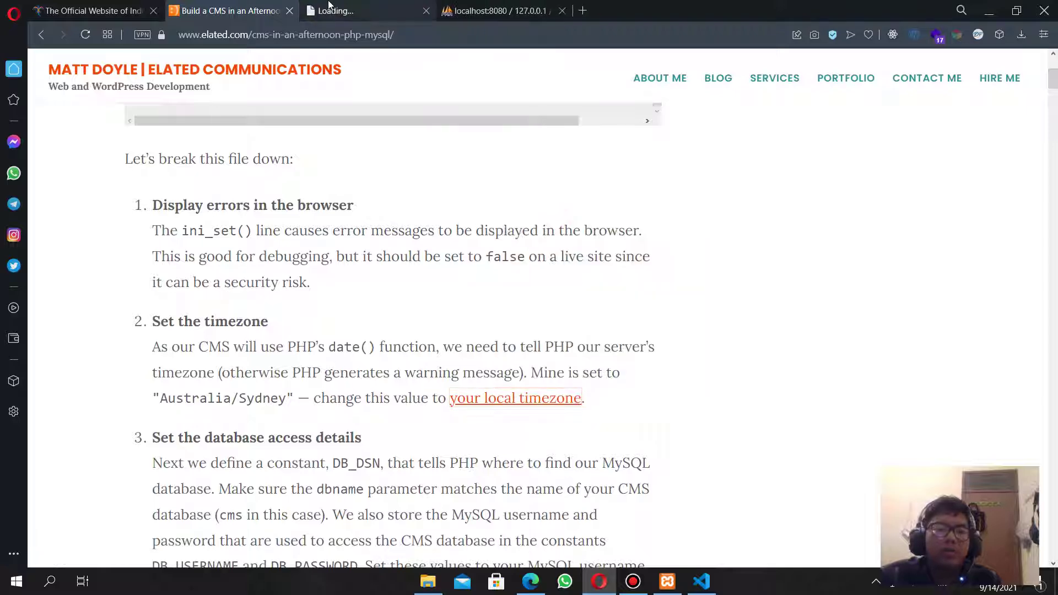
left_click(329, 6)
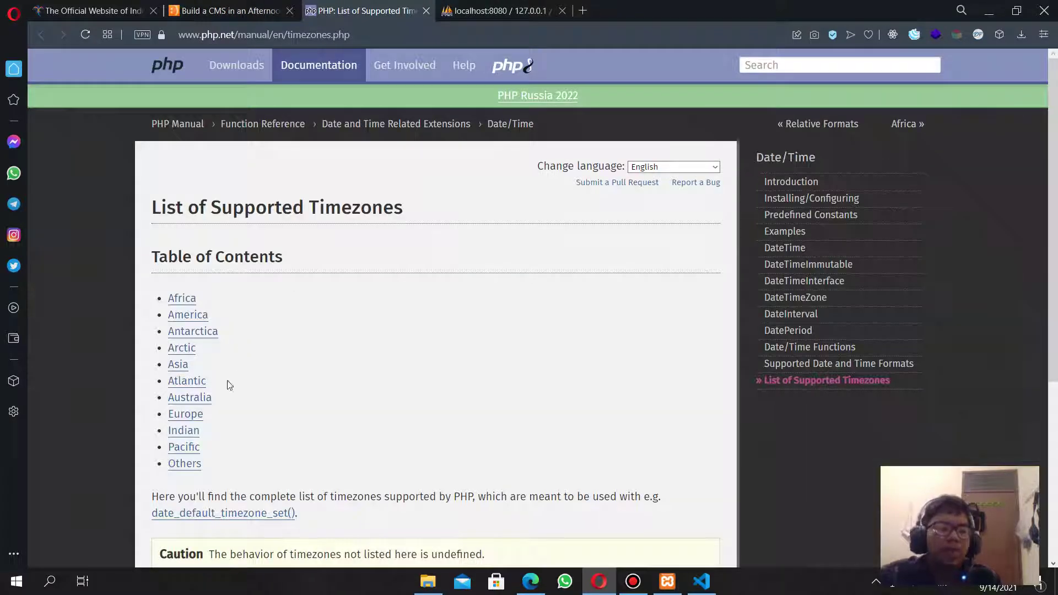
Open the Asia timezone list and select Asia/Jakarta.
left_click(177, 367)
scroll(514, 359, "down", 1)
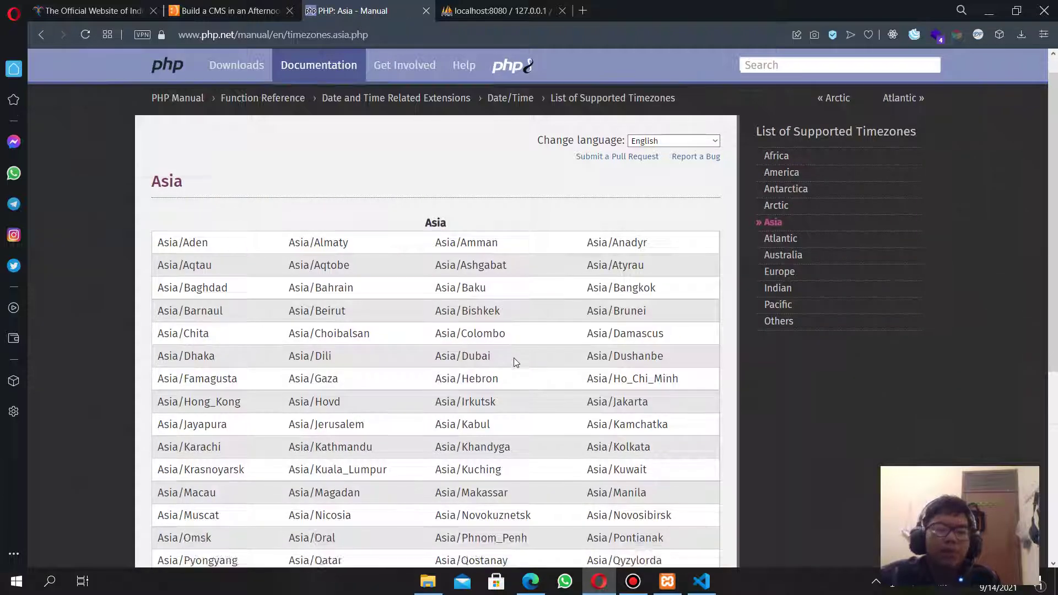
scroll(514, 358, "down", 2)
left_click_drag(670, 296, 583, 292)
key("ctrl+c")
Replace Australia/Sydney with Asia/Jakarta in config.php and save.
key("alt+Tab")
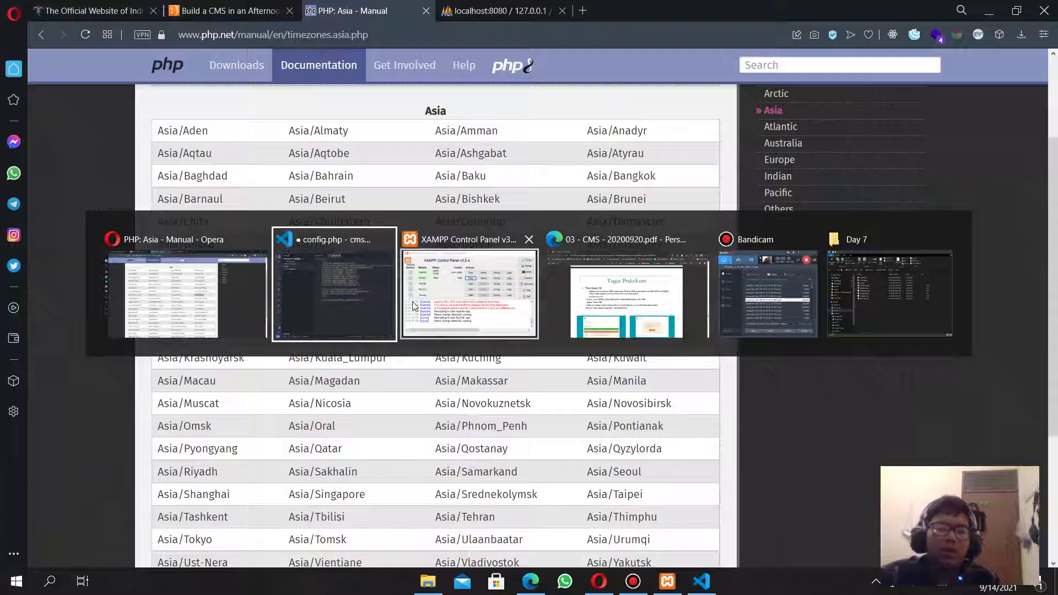
left_click(364, 292)
left_click(611, 135)
left_click_drag(621, 125, 708, 125)
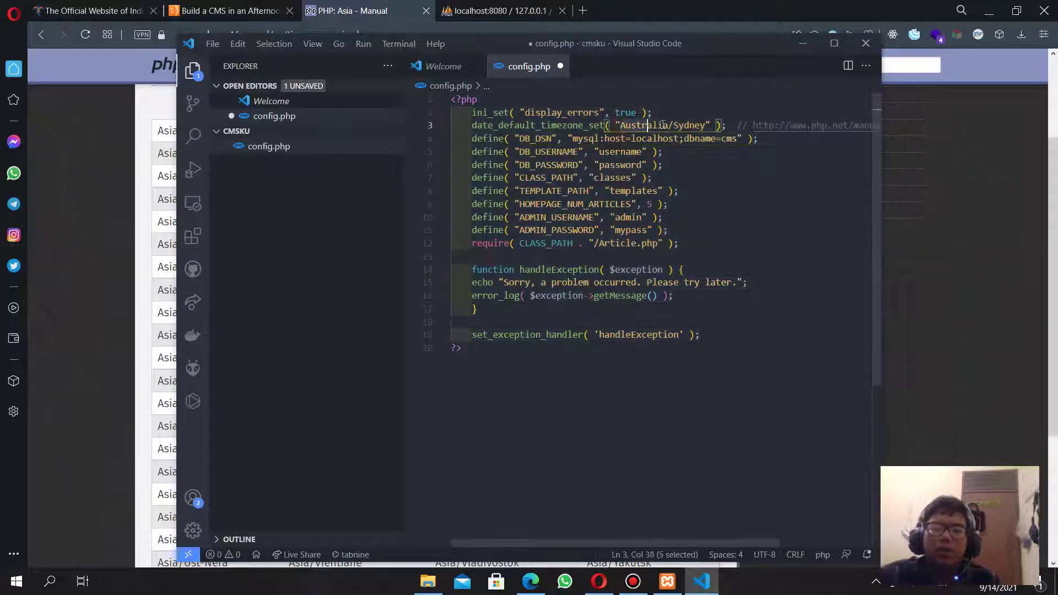
key("ctrl+v")
key("ctrl+s")
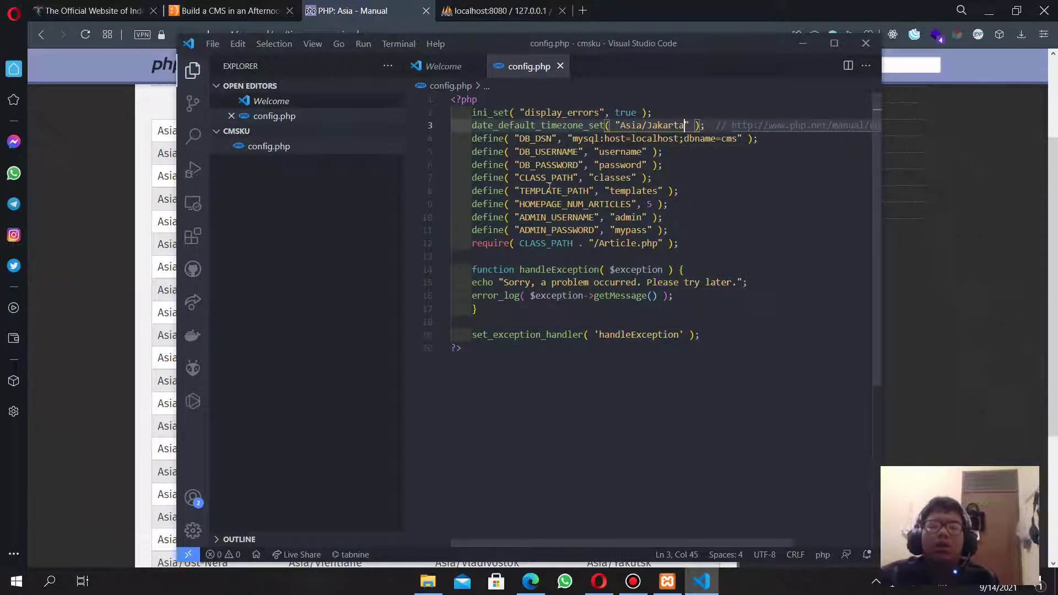
left_click(86, 266)
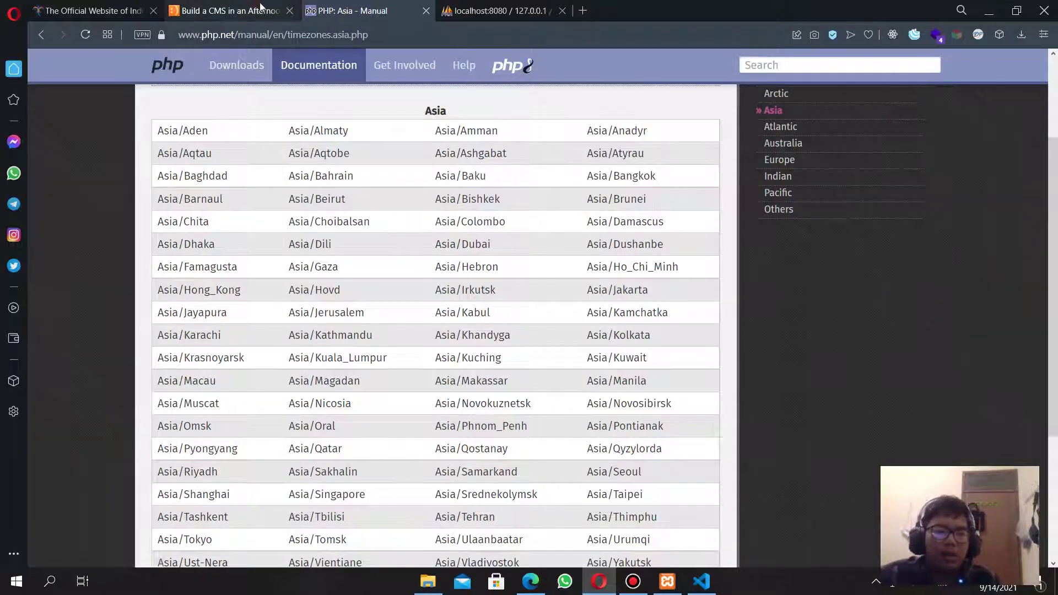
left_click(259, 10)
scroll(465, 373, "down", 3)
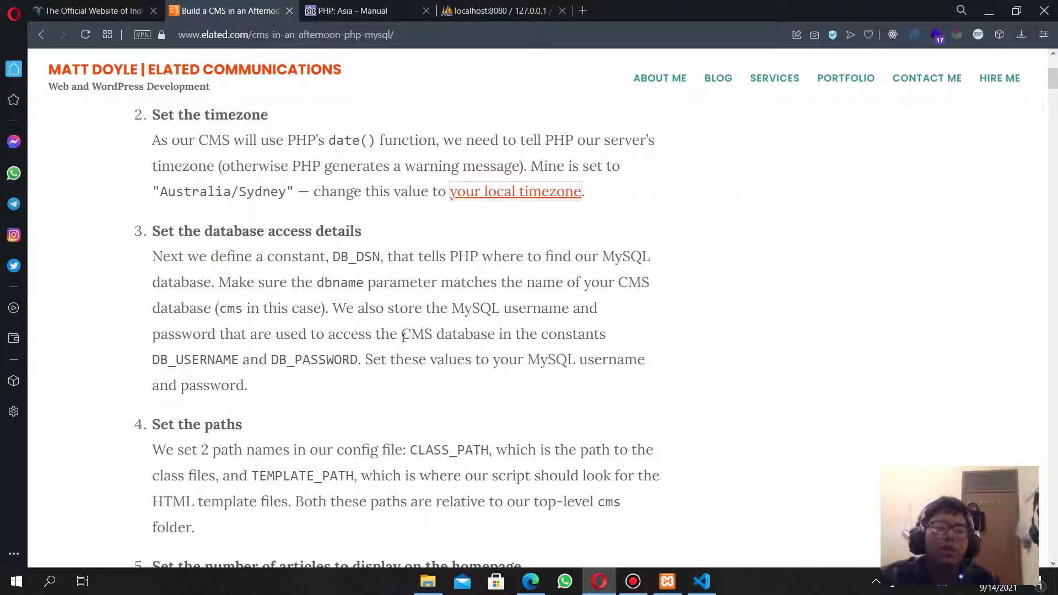
In config.php, change the database username to root, empty the password, and save.
left_click_drag(153, 359, 359, 359)
left_click(274, 358)
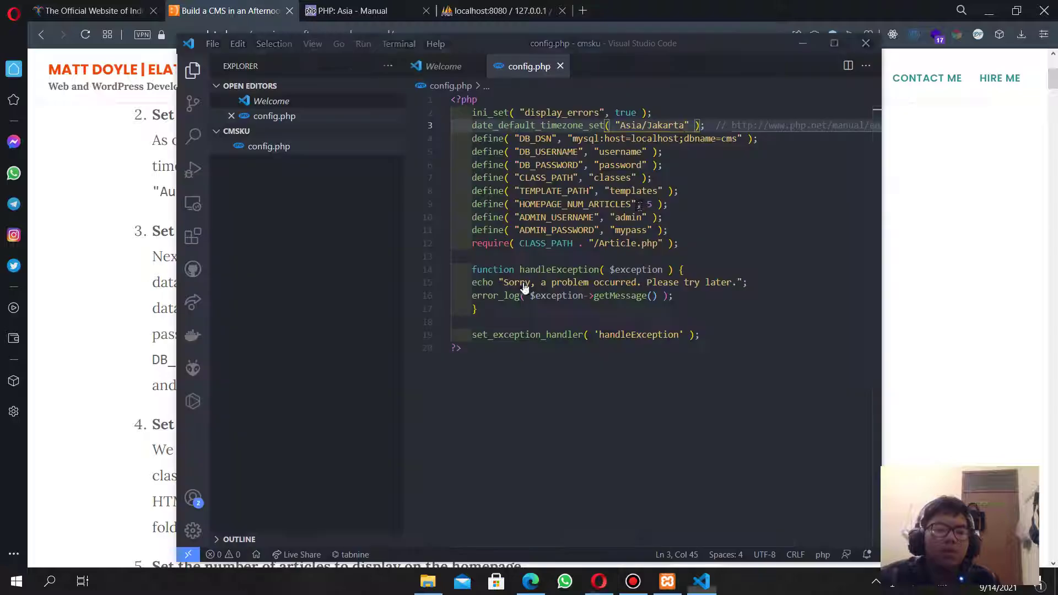
key("alt+Tab")
double_click(615, 151)
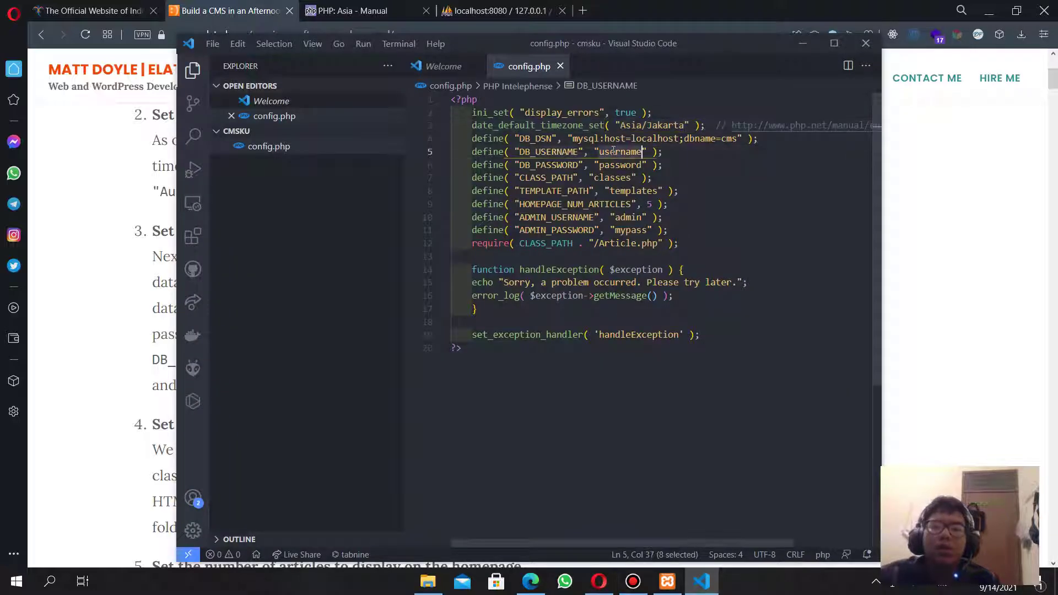
type("root")
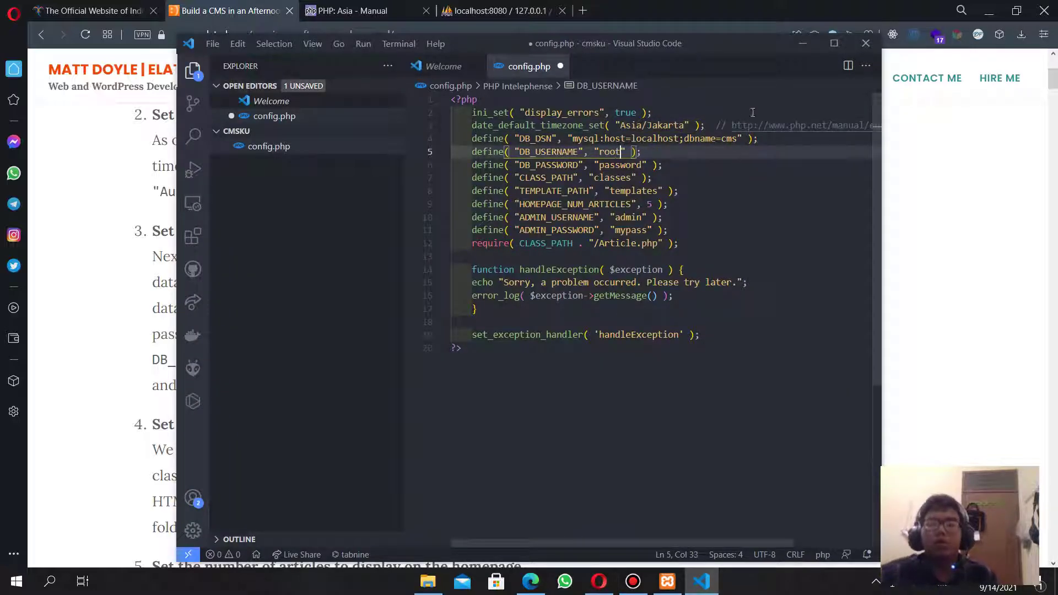
double_click(623, 165)
key("BackSpace")
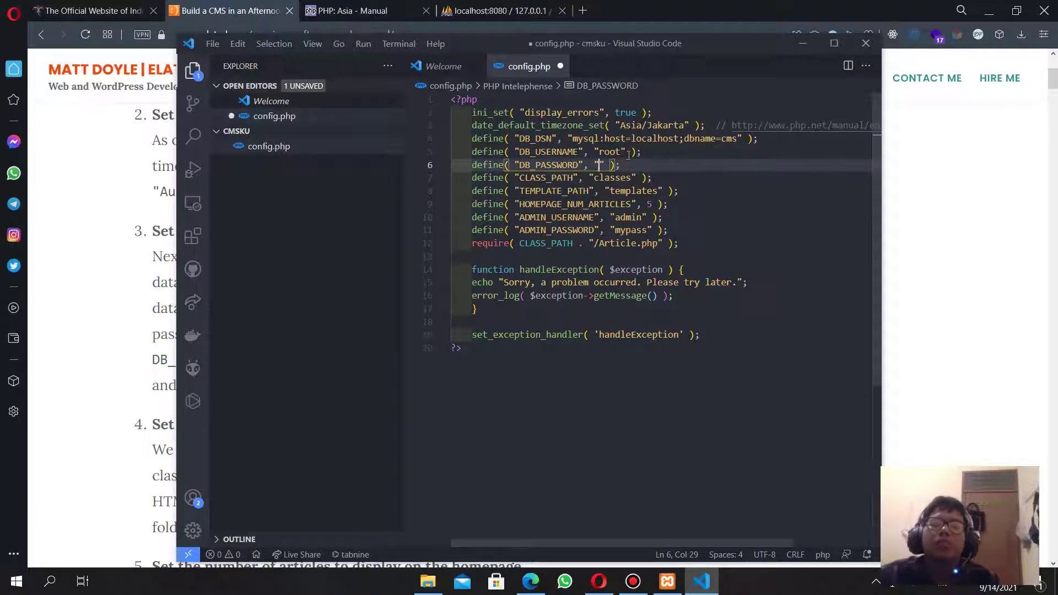
key("ctrl+s")
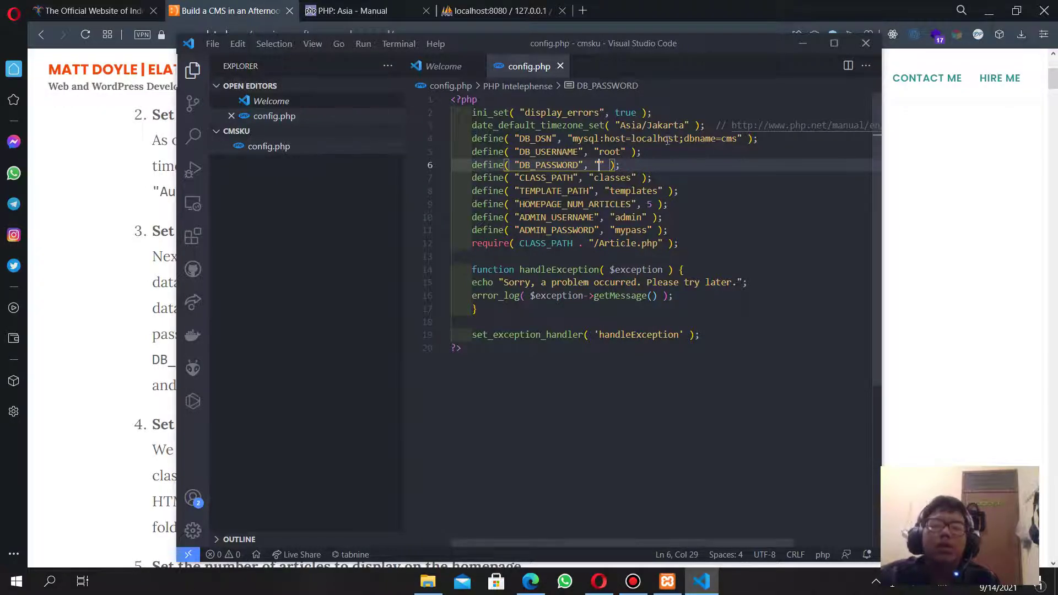
left_click_drag(747, 137, 583, 136)
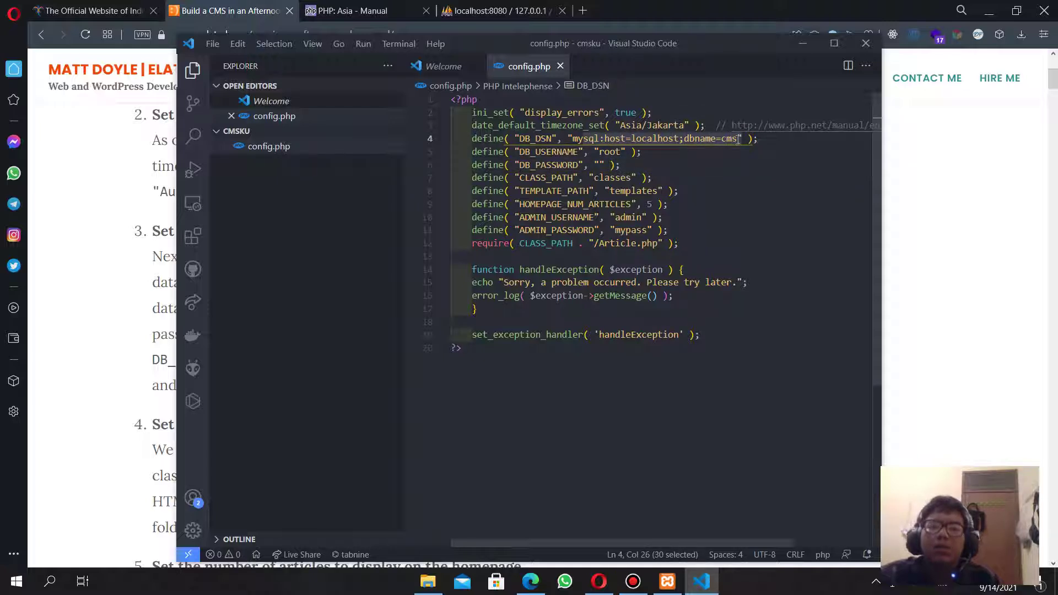
left_click(96, 240)
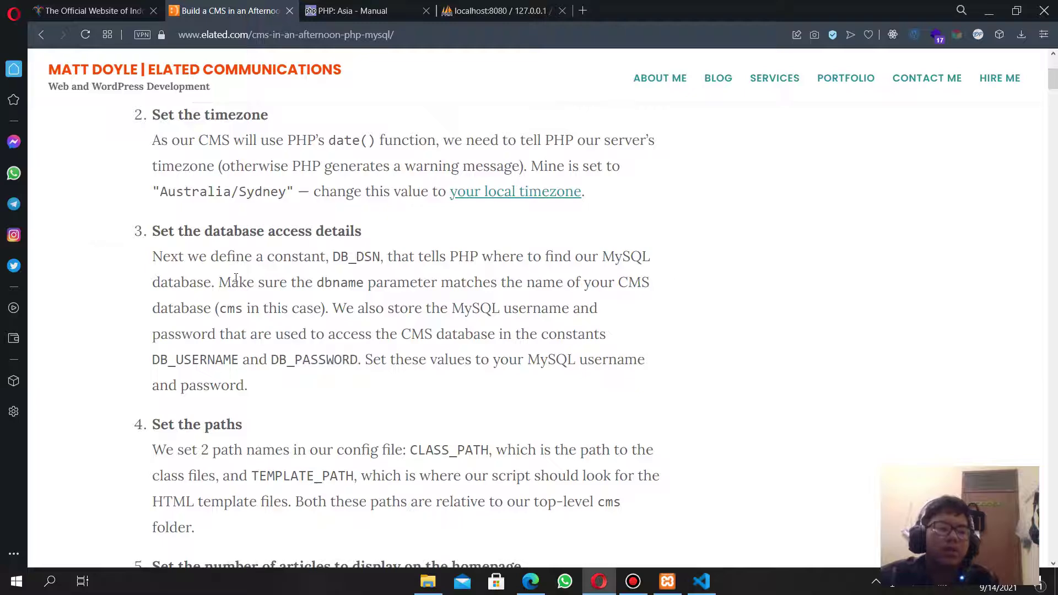
Scroll the tutorial to Step 4: Build the Article class and select the folder name 'classes'.
scroll(236, 279, "down", 6)
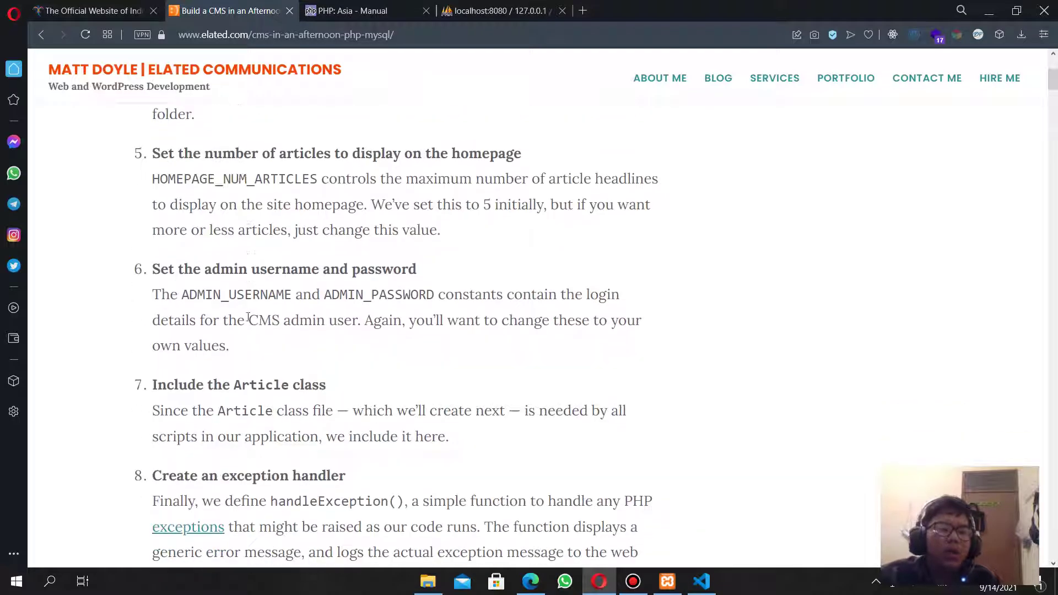
scroll(248, 318, "down", 4)
scroll(248, 321, "down", 10)
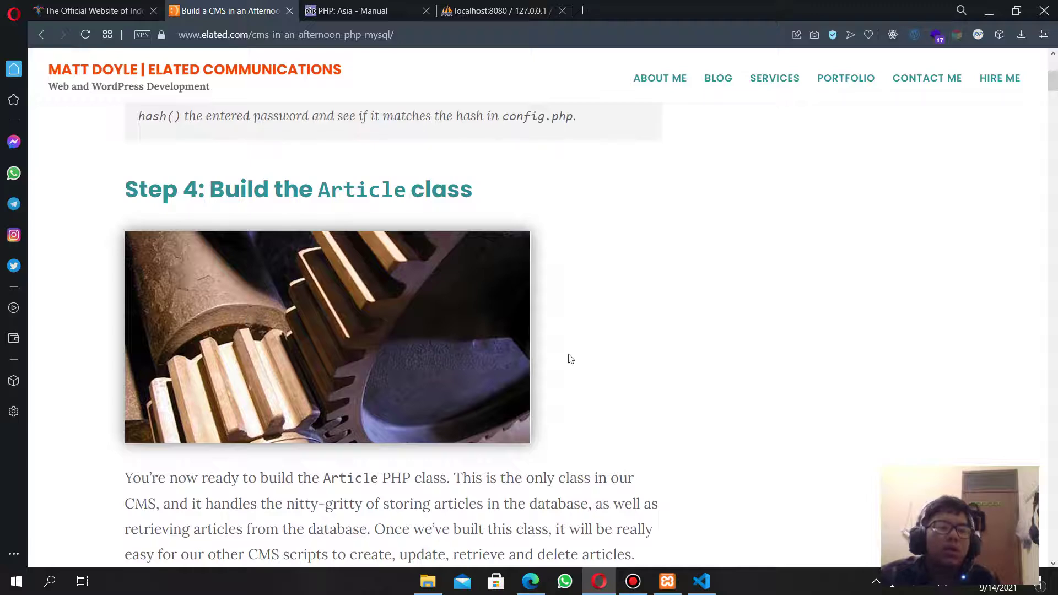
scroll(571, 359, "down", 5)
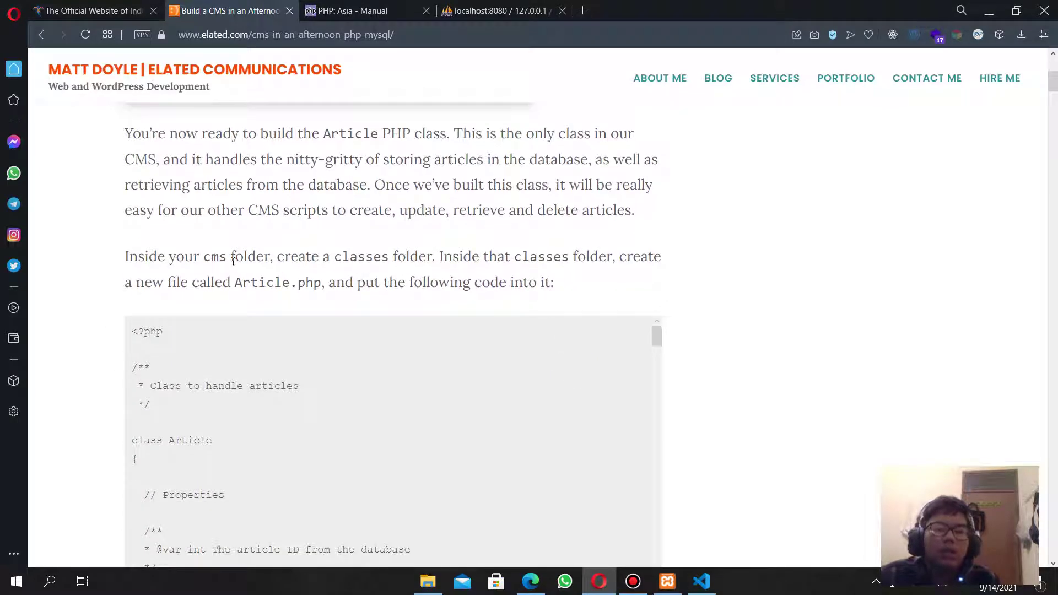
left_click_drag(233, 262, 393, 259)
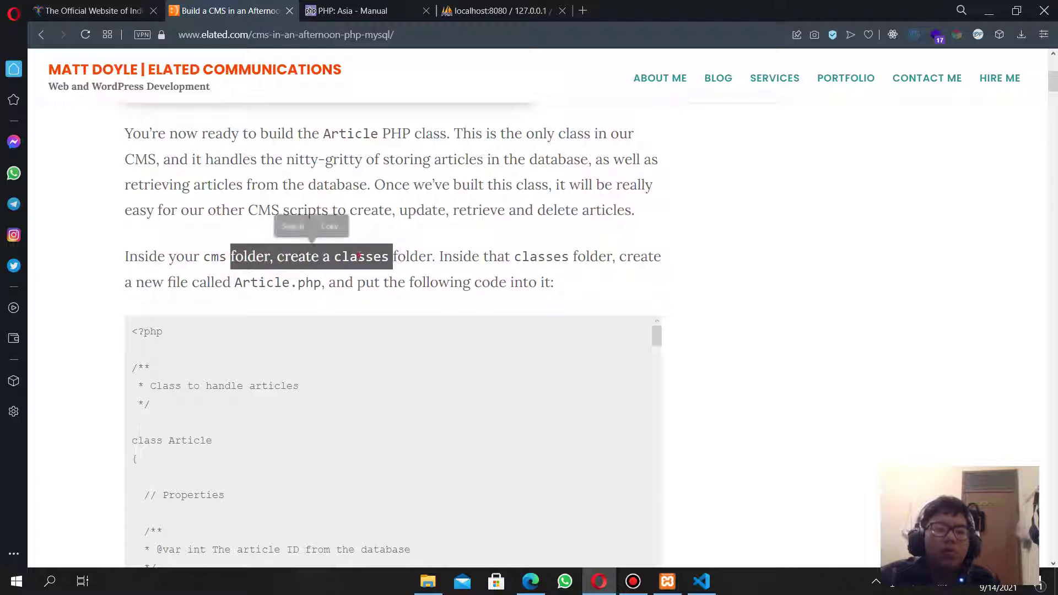
double_click(359, 256)
key("alt+Tab")
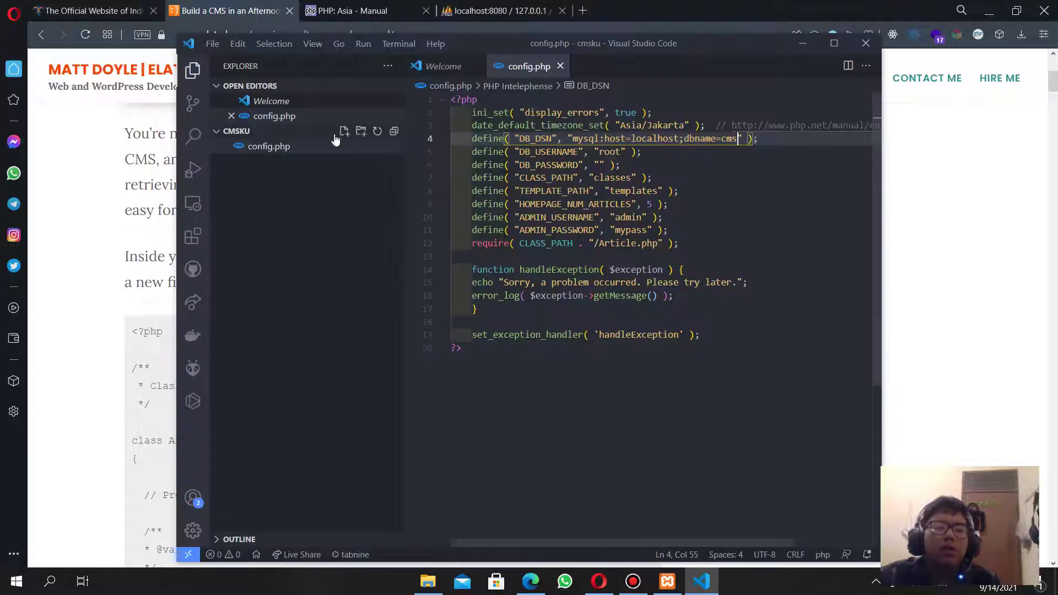
Create a classes folder in the project containing a new file Article.php.
left_click(362, 132)
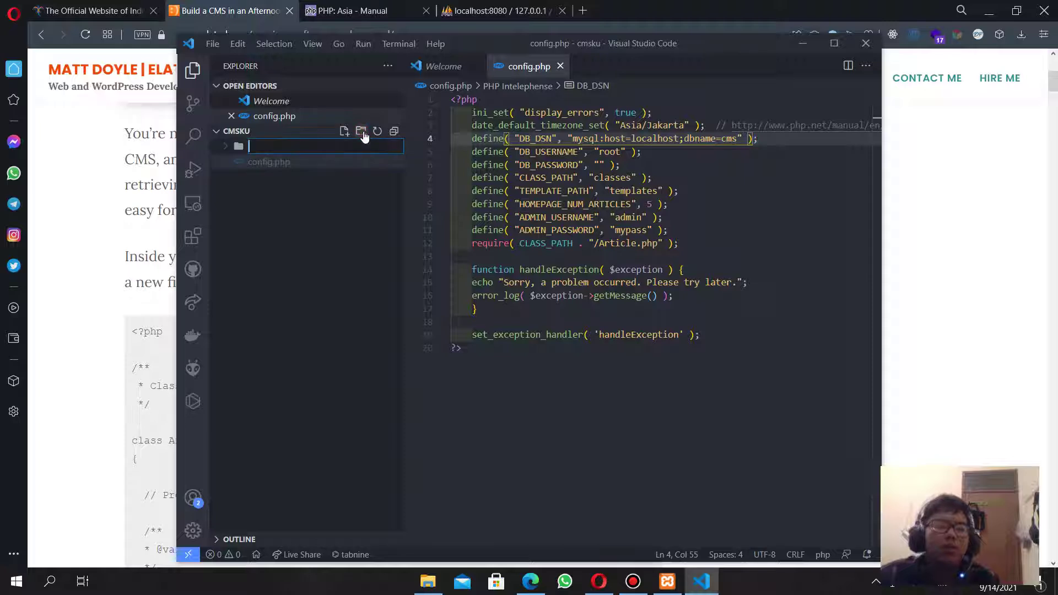
type("classes")
key("Return")
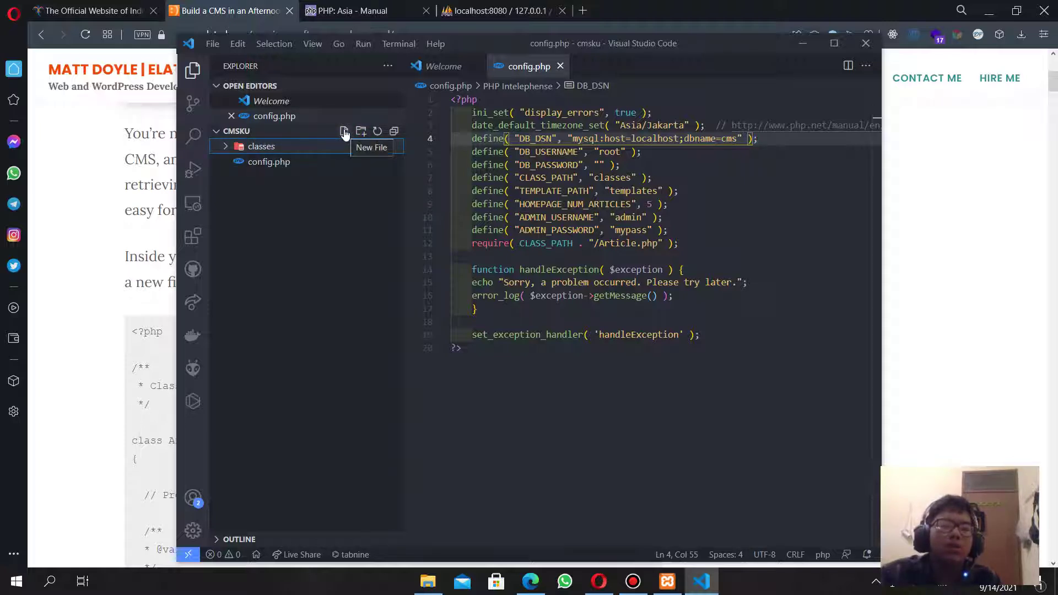
left_click(344, 134)
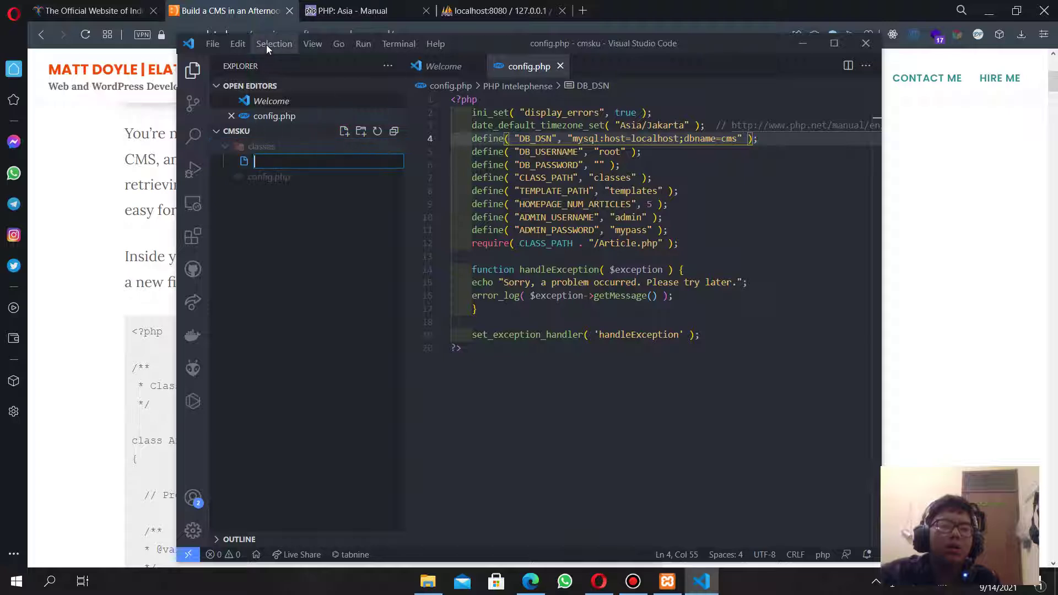
scroll(101, 201, "up", 1)
scroll(104, 201, "up", 5)
scroll(110, 203, "down", 3)
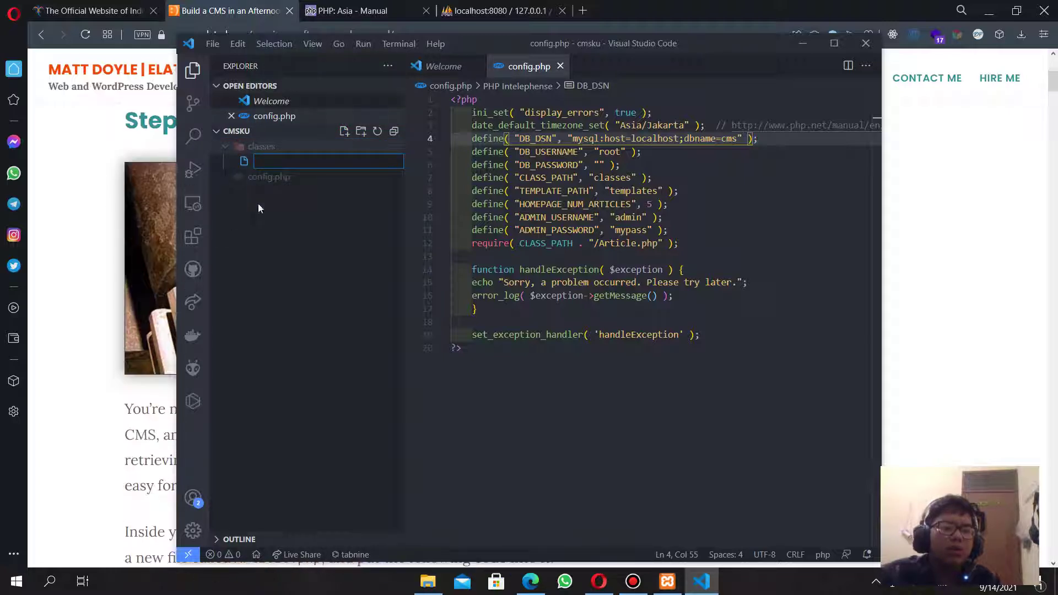
left_click_drag(602, 43, 911, 61)
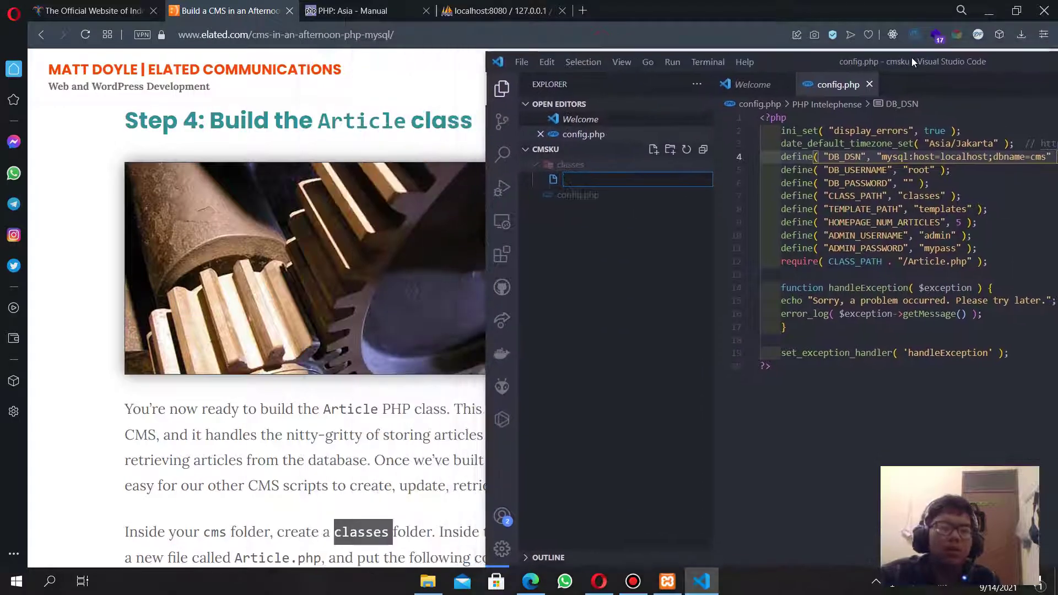
scroll(354, 253, "down", 3)
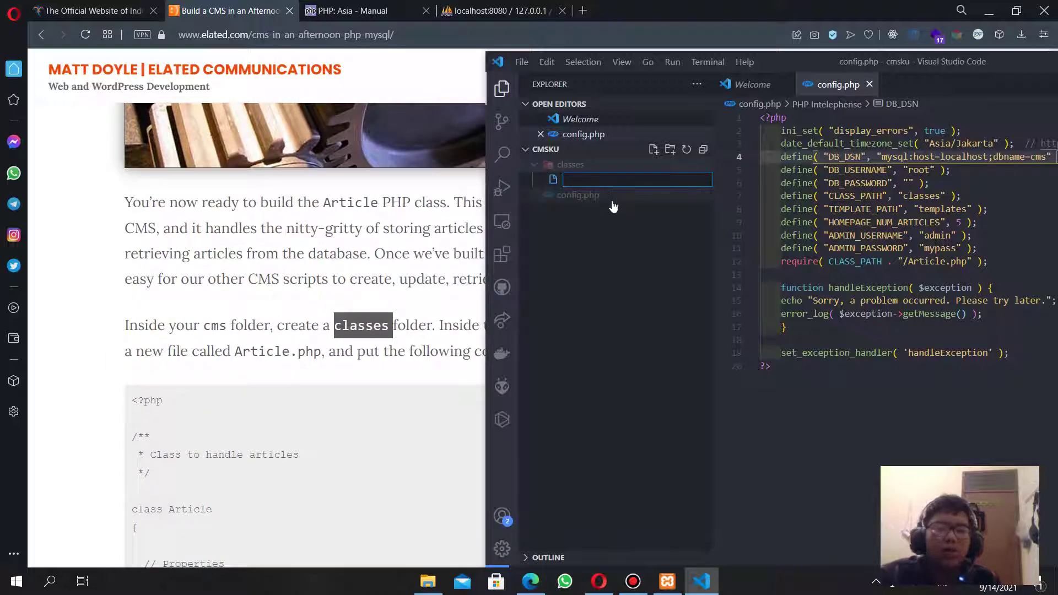
type("Ar")
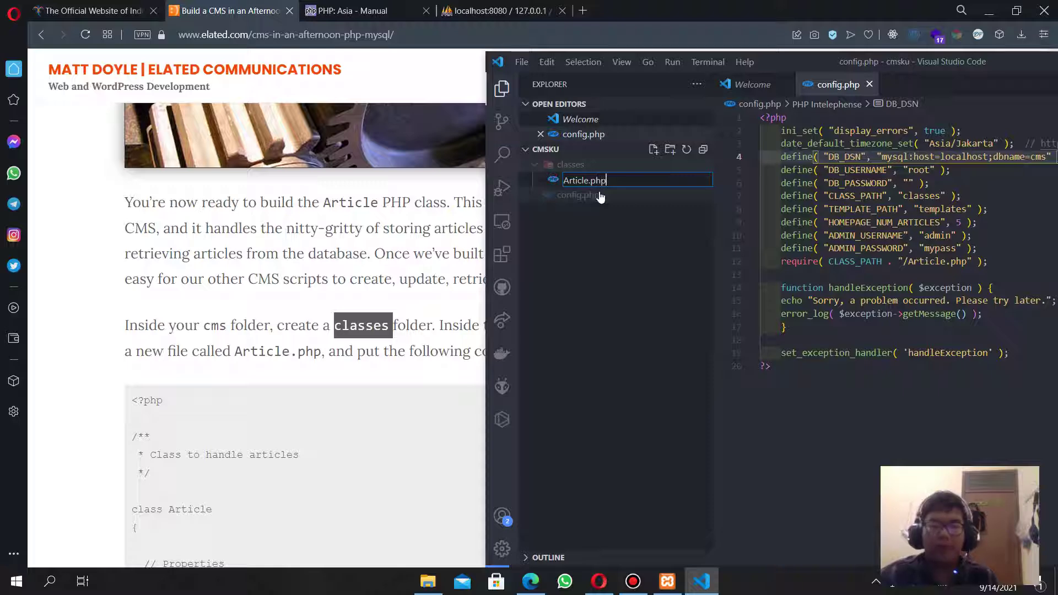
type("ticle.php")
key("Return")
Copy the tutorial's Article class code and paste it into Article.php.
scroll(195, 314, "down", 3)
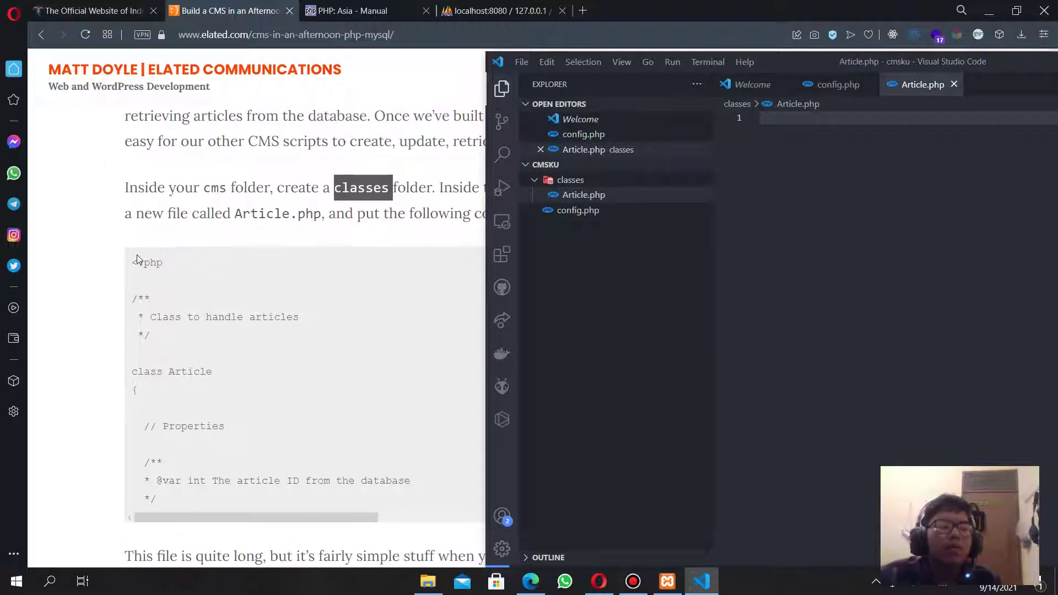
left_click_drag(138, 259, 248, 370)
left_click_drag(135, 255, 217, 495)
key("ctrl+c")
key("alt+Tab")
key("ctrl+v")
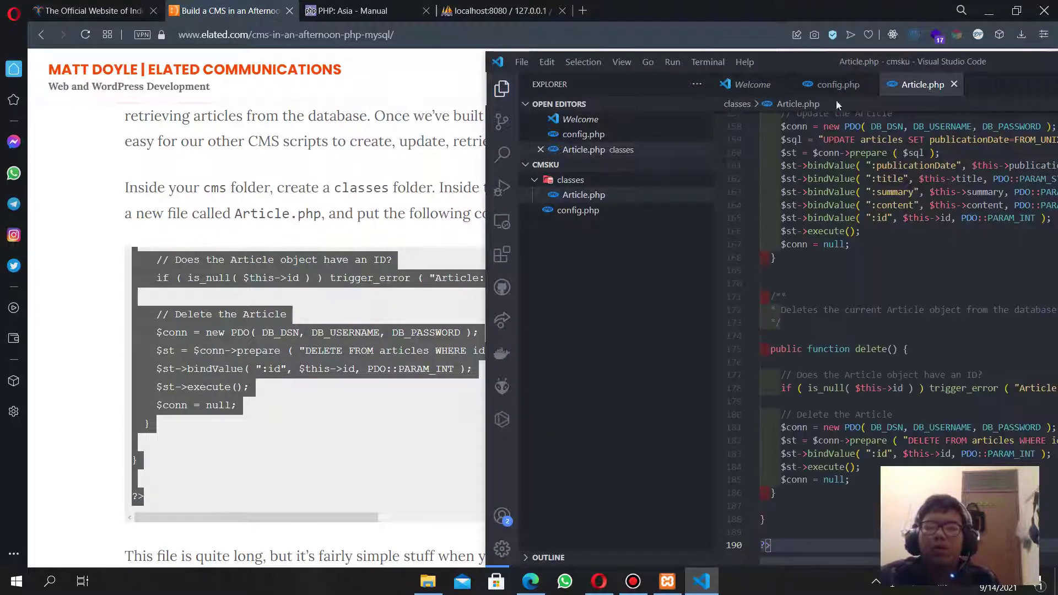
left_click_drag(826, 58, 663, 26)
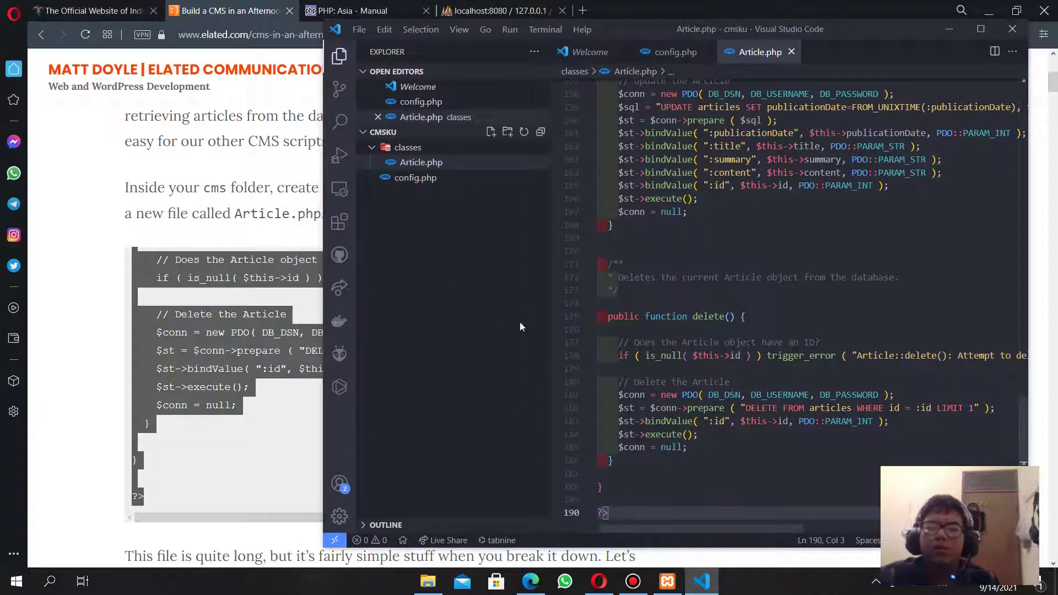
left_click(96, 347)
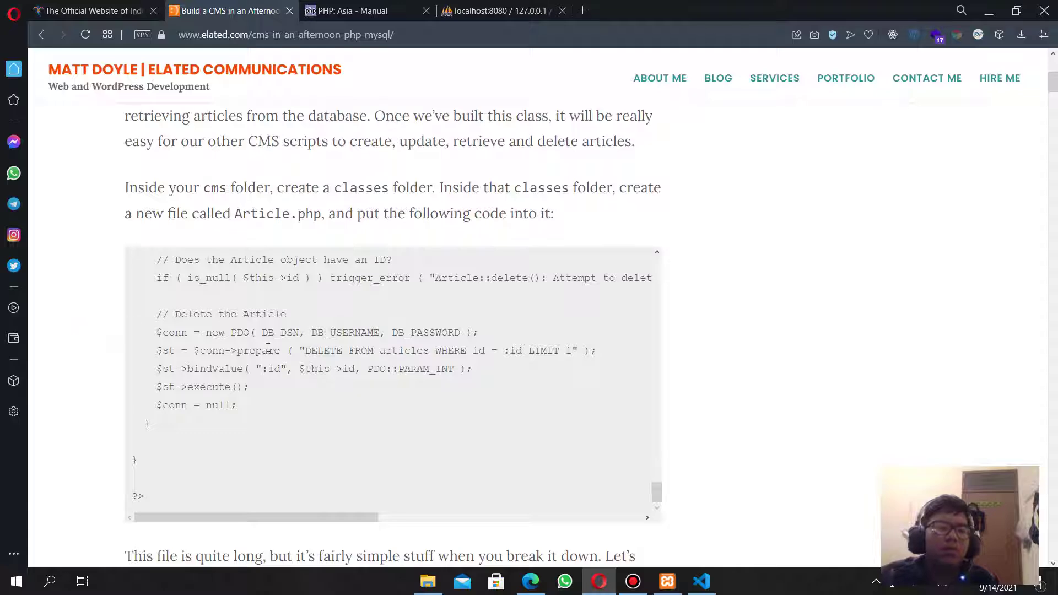
Open localhost:8080 in a new tab and browse to the wabw/cmsku directory.
scroll(269, 347, "down", 4)
left_click(463, 11)
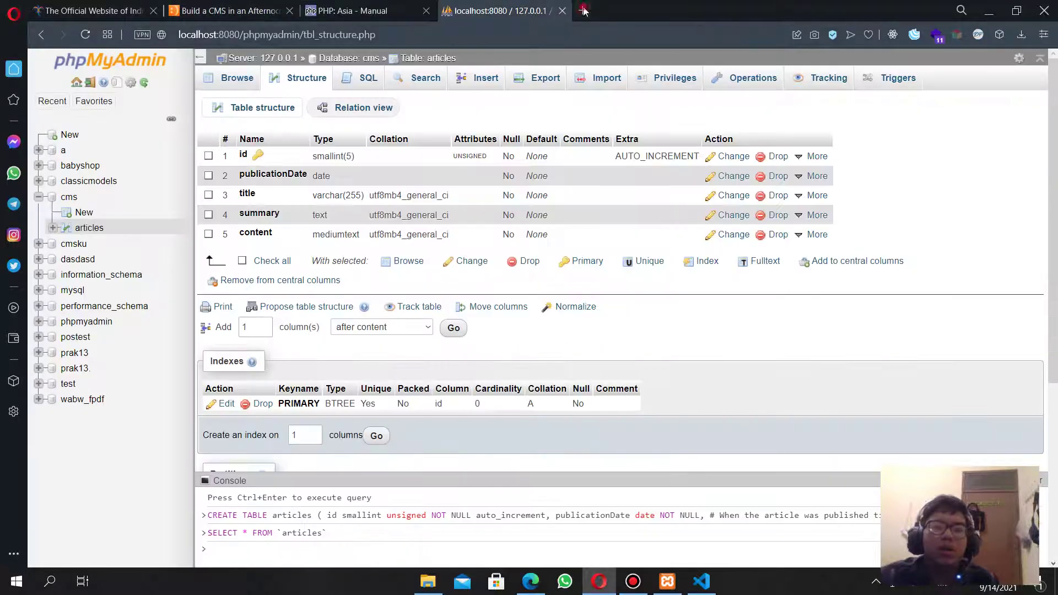
left_click(583, 10)
type("loca")
key("Return")
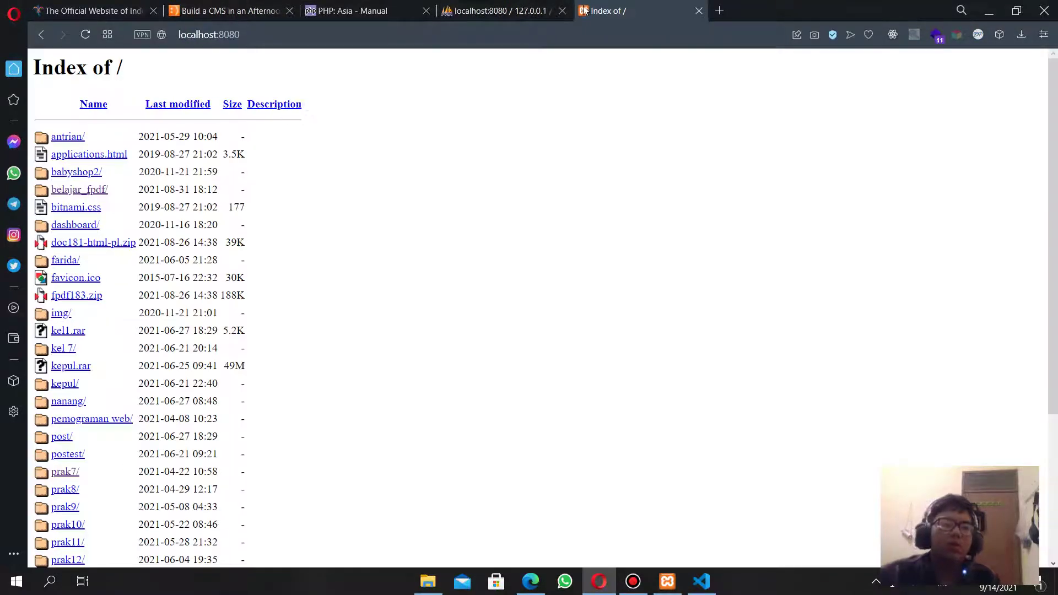
scroll(72, 496, "down", 5)
left_click(79, 490)
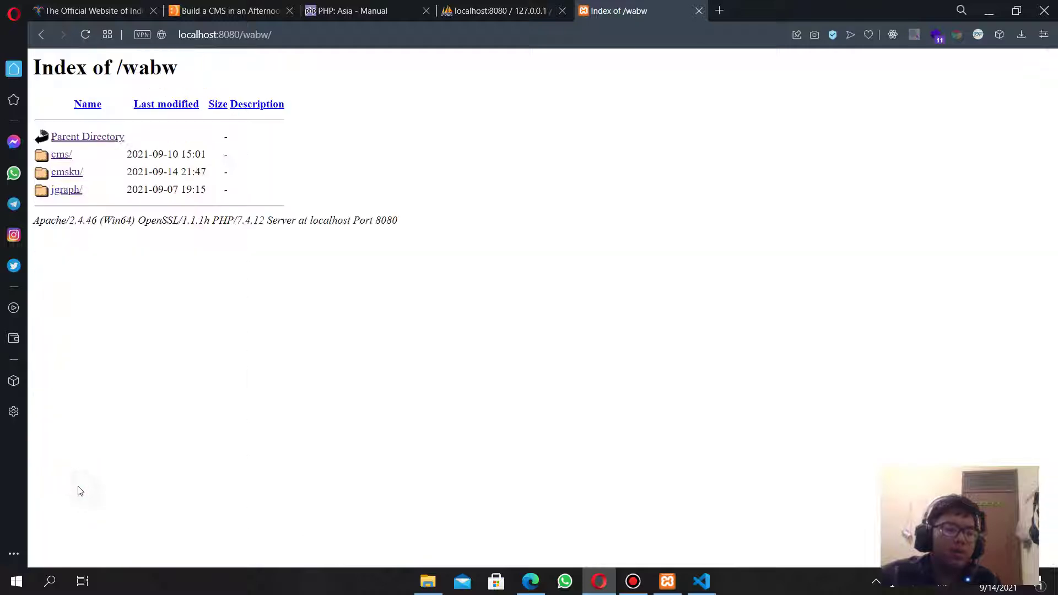
left_click(65, 172)
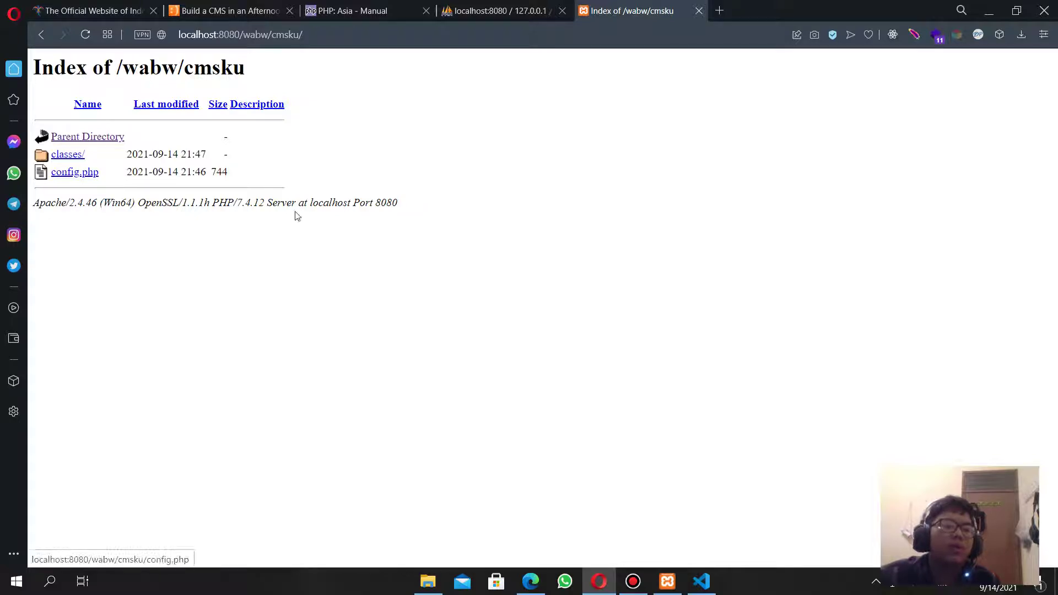
Go back to the CMS tutorial tab at the Article class explanation.
key("alt+Tab")
key("alt+Tab")
left_click(474, 10)
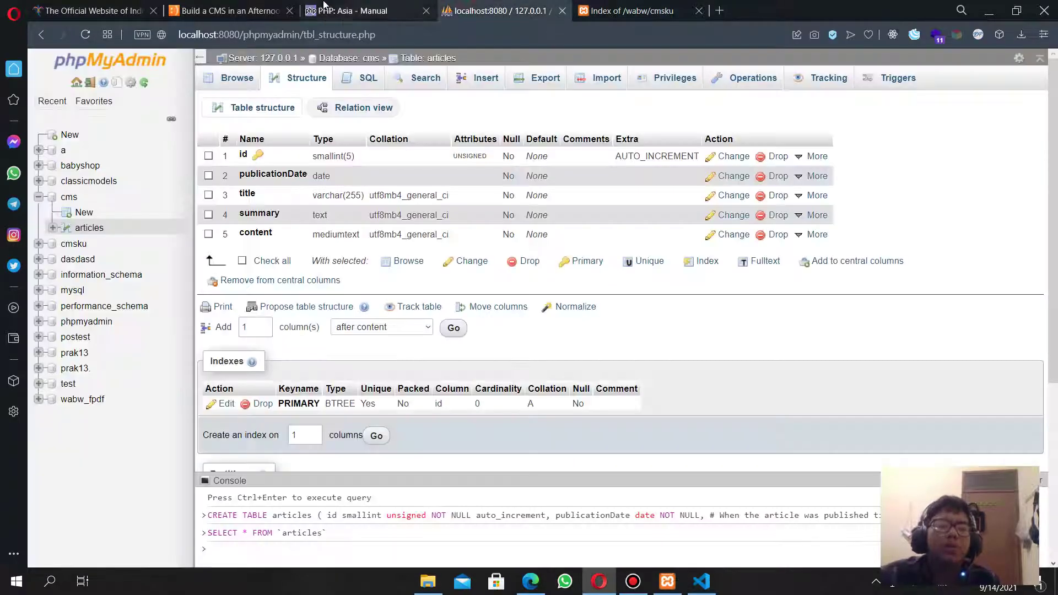
left_click(259, 10)
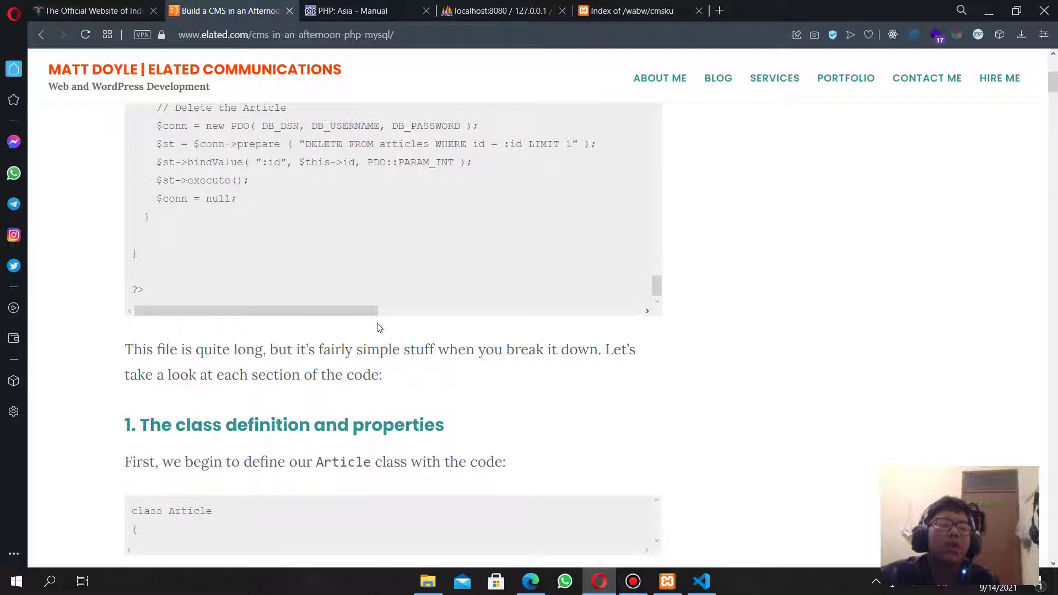
scroll(379, 328, "down", 5)
scroll(378, 330, "up", 10)
Scroll past the Article class methods to Step 5 and highlight the sentence about creating index.php.
scroll(378, 330, "down", 11)
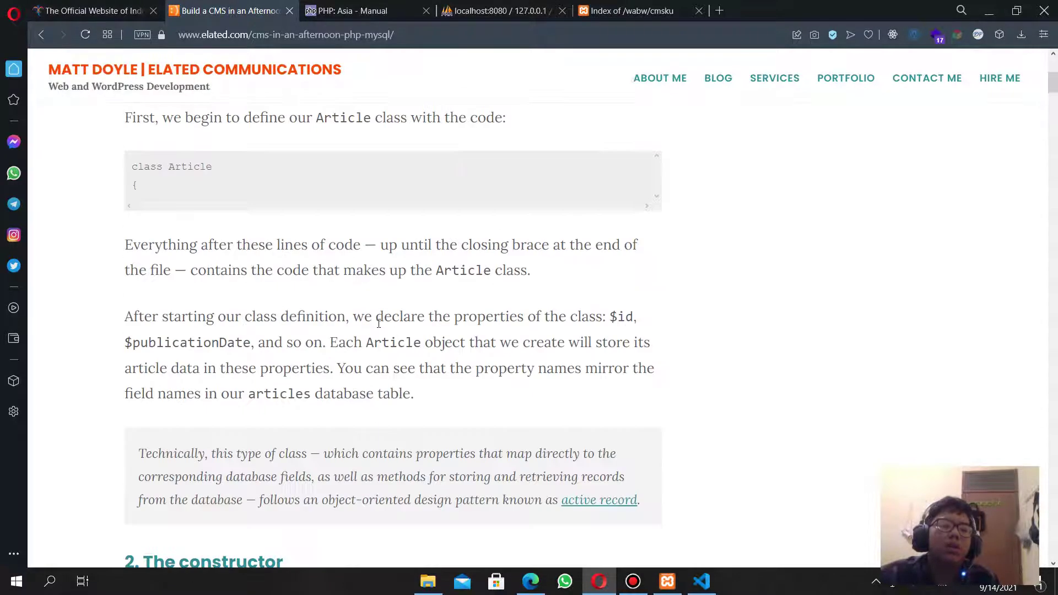
scroll(379, 324, "down", 20)
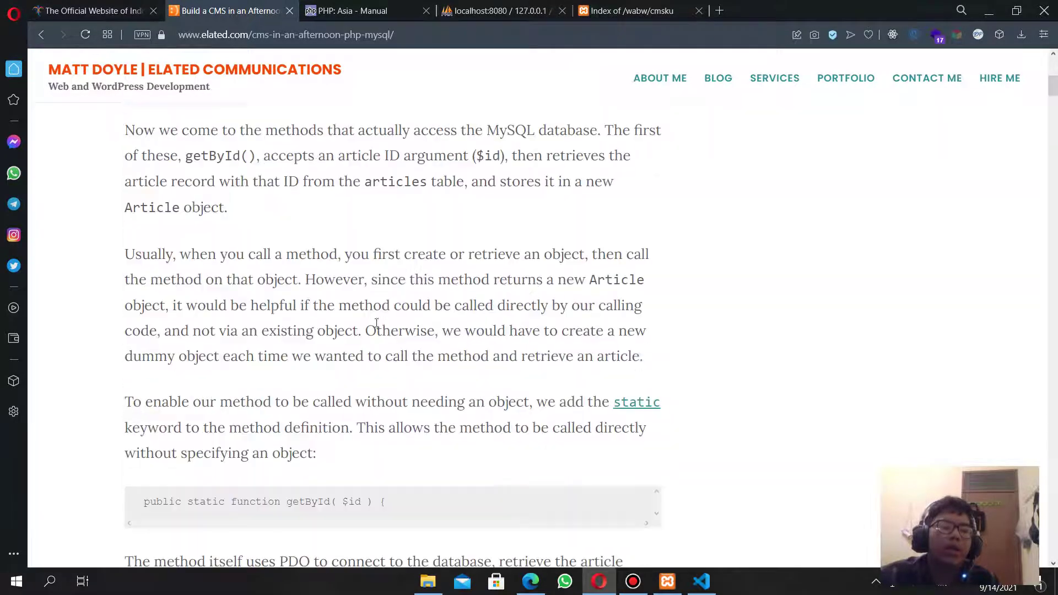
scroll(377, 324, "down", 20)
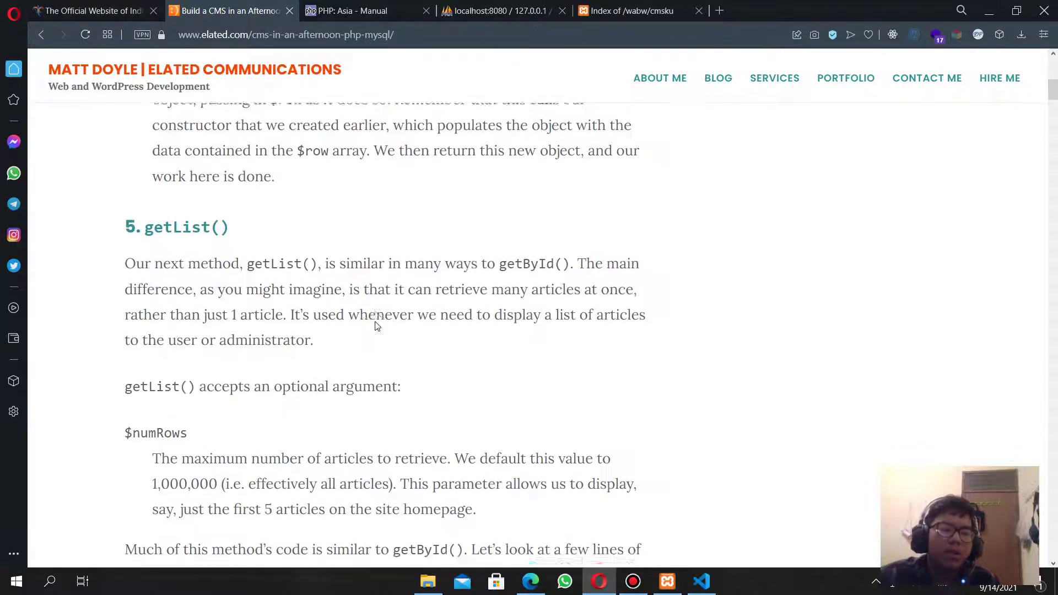
scroll(377, 325, "down", 20)
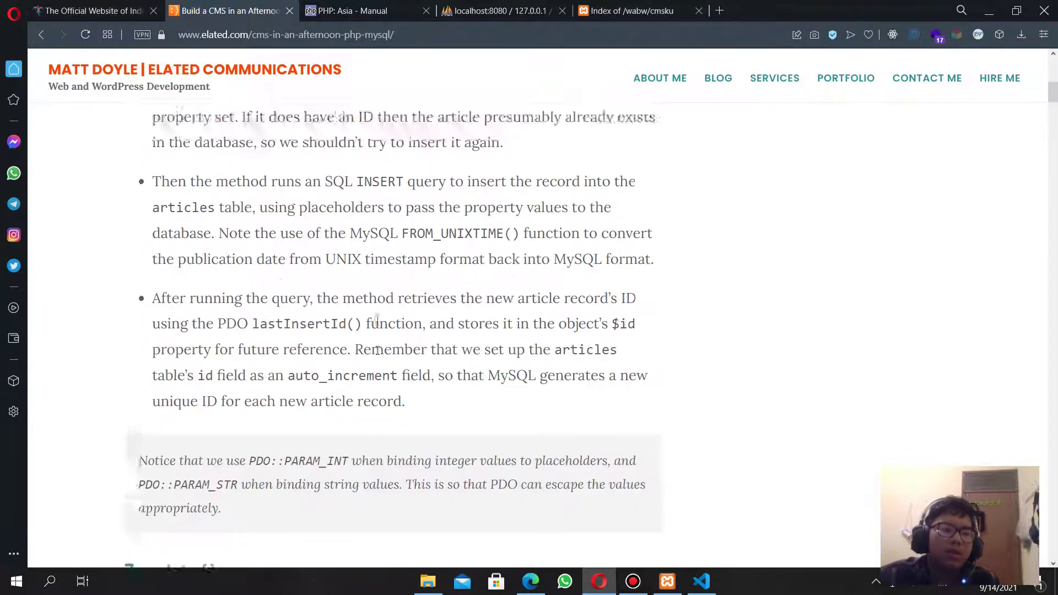
scroll(376, 331, "down", 20)
scroll(403, 320, "up", 7)
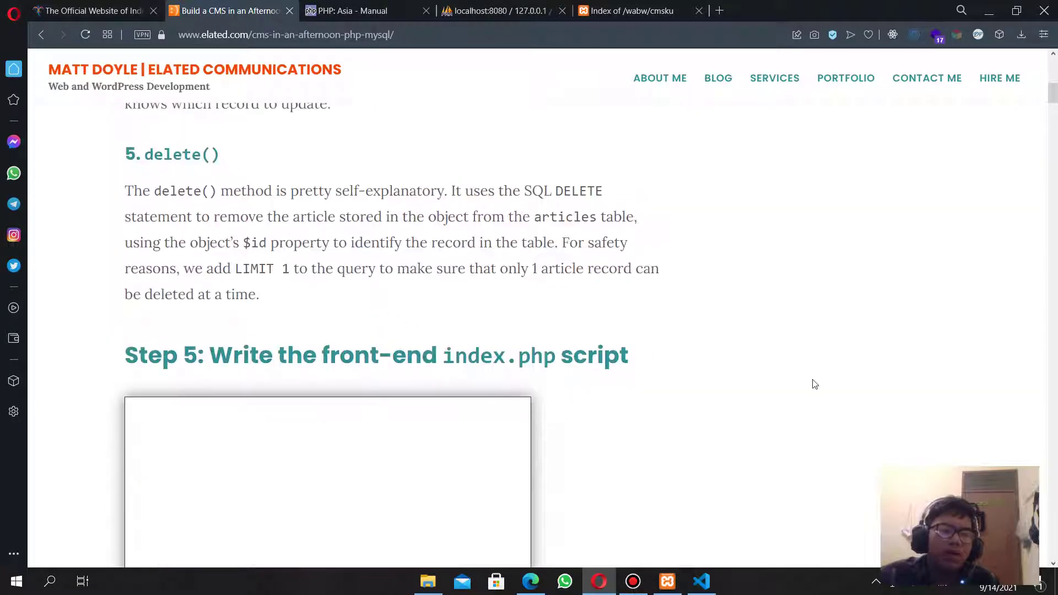
left_click_drag(779, 366, 339, 362)
left_click(597, 369)
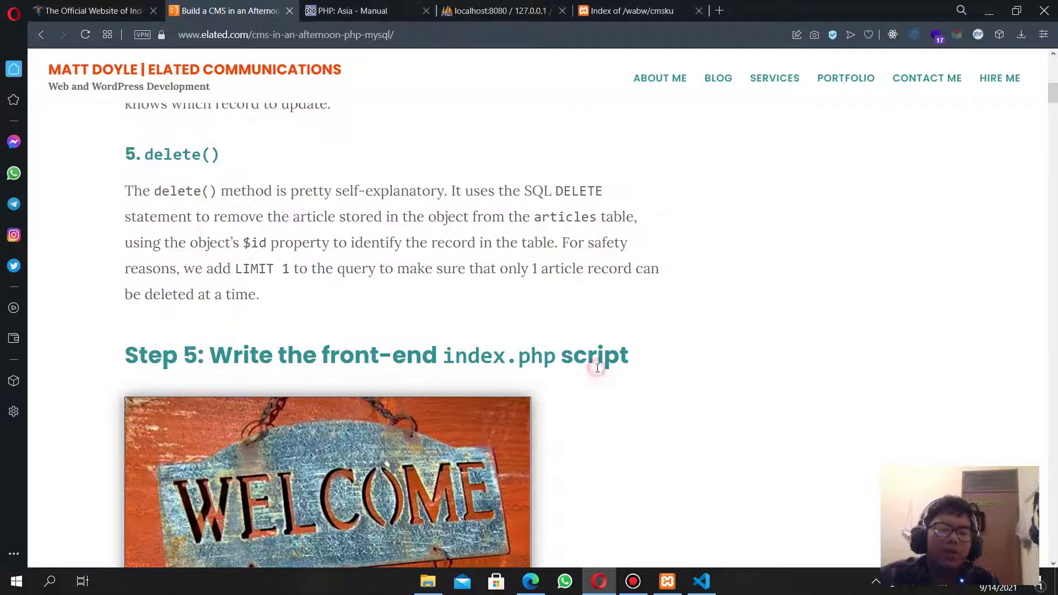
scroll(511, 375, "down", 7)
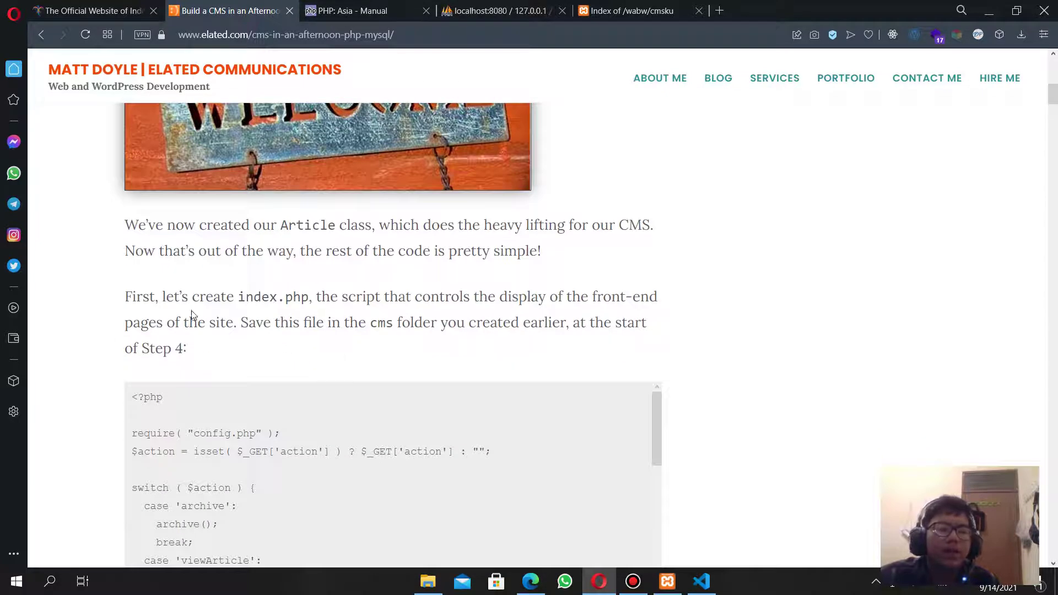
left_click_drag(153, 298, 333, 323)
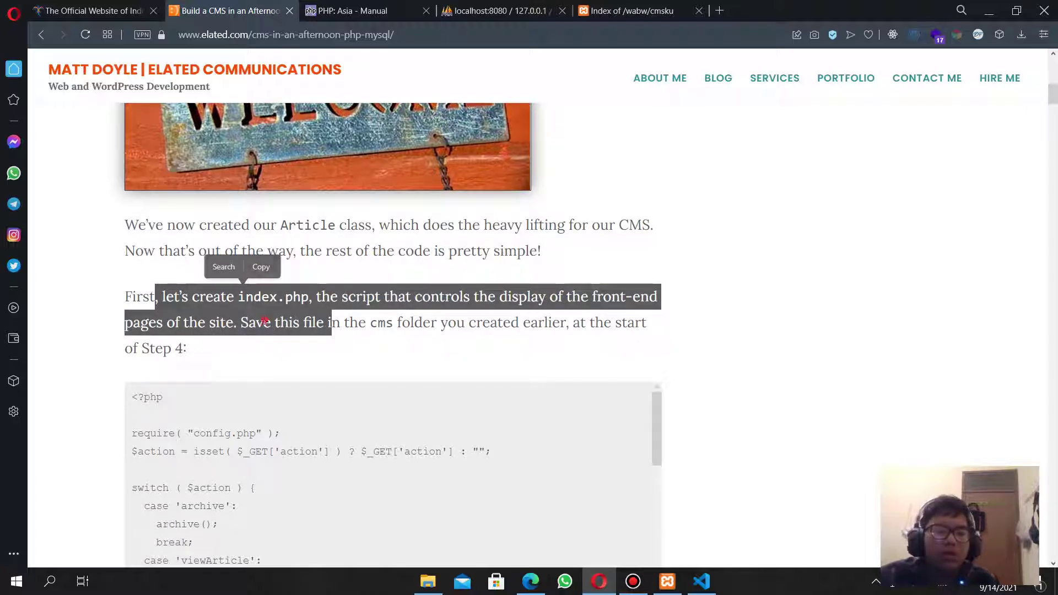
left_click(351, 321)
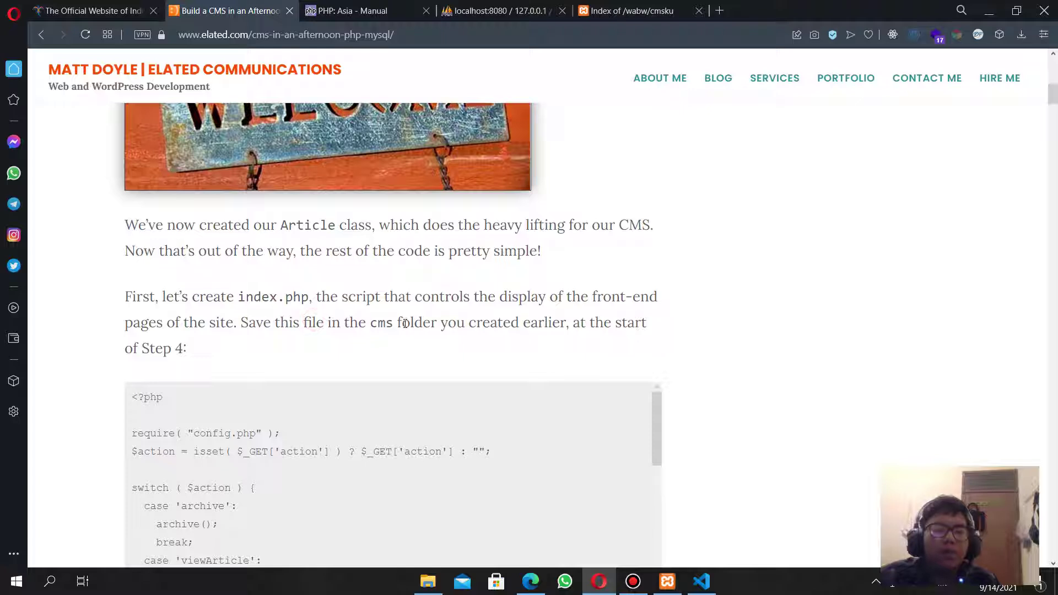
key("alt+Tab")
Create index.php in the cmsku root, paste the tutorial's front-end script into it and save.
left_click(435, 221)
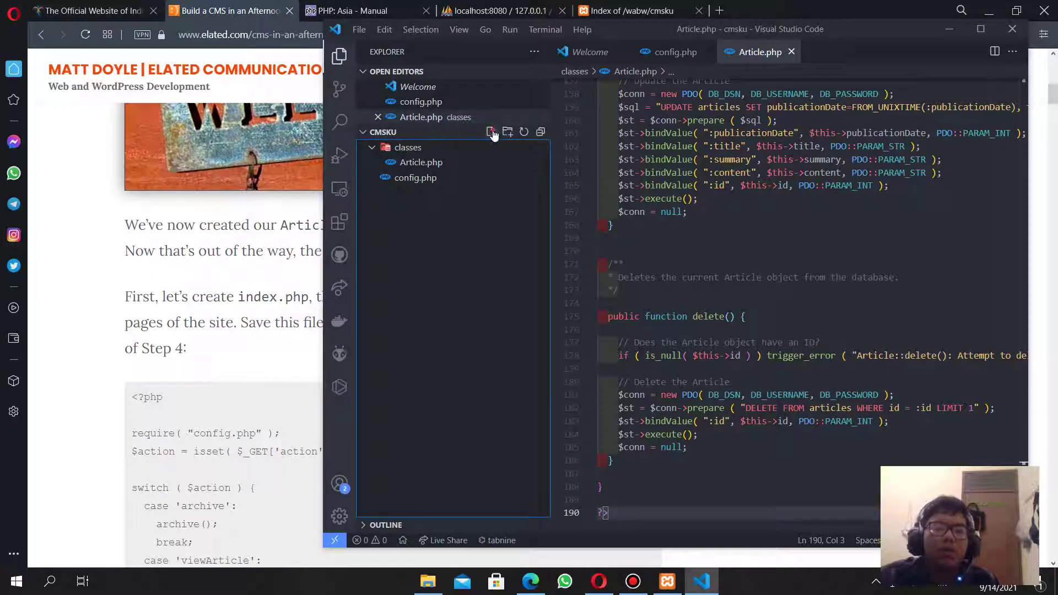
left_click(491, 133)
type("index")
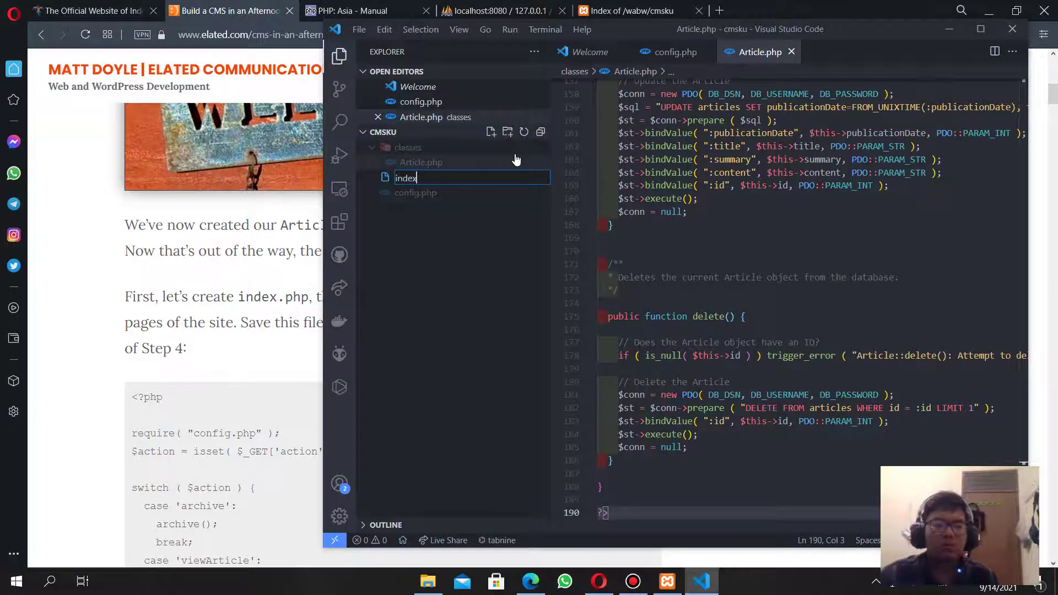
type(".php")
key("Return")
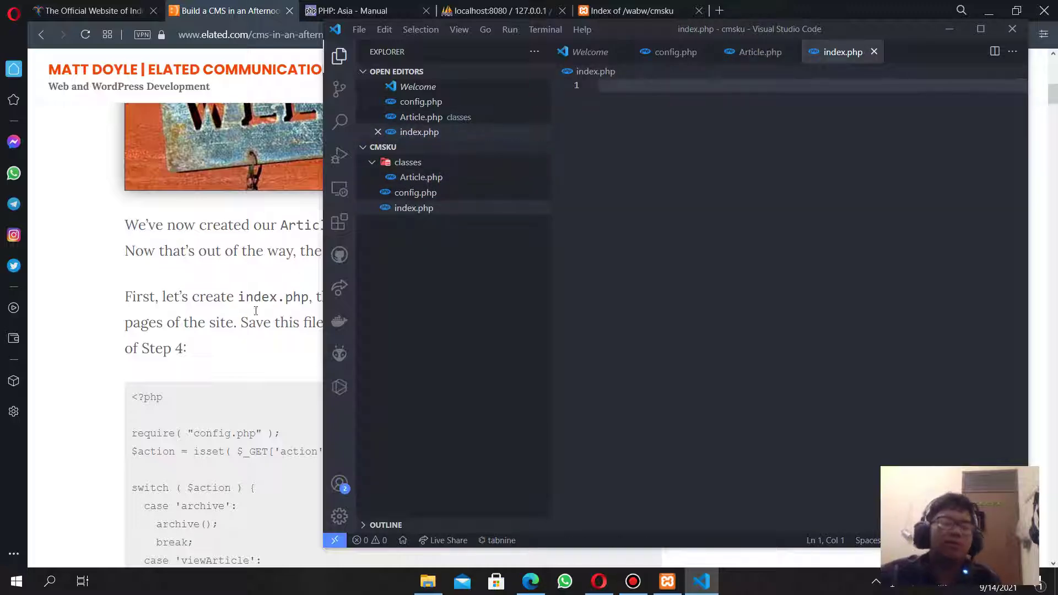
left_click_drag(131, 398, 246, 286)
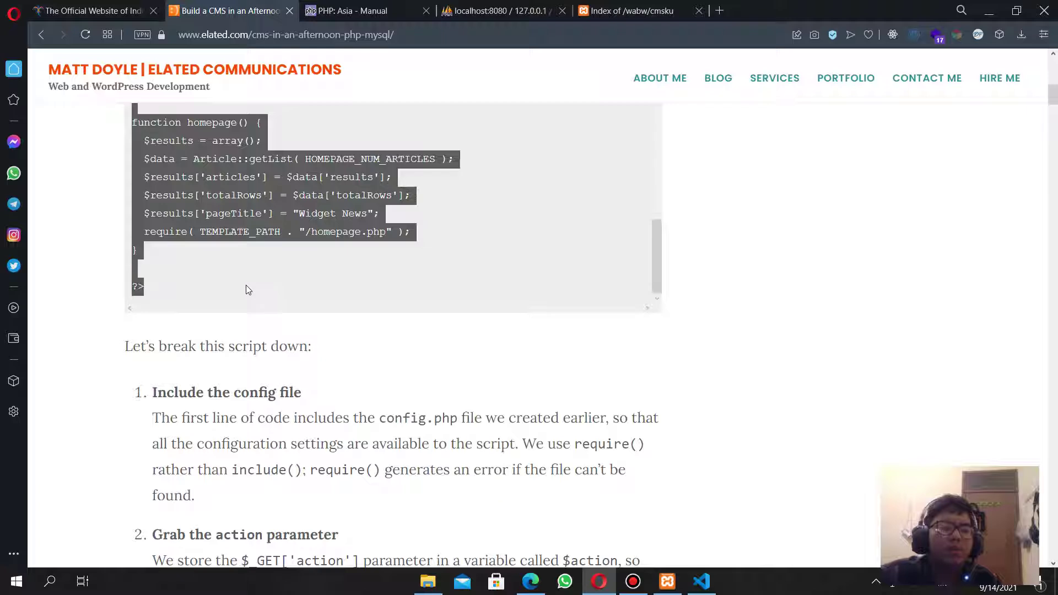
key("alt+Tab")
key("ctrl+v")
key("ctrl+s")
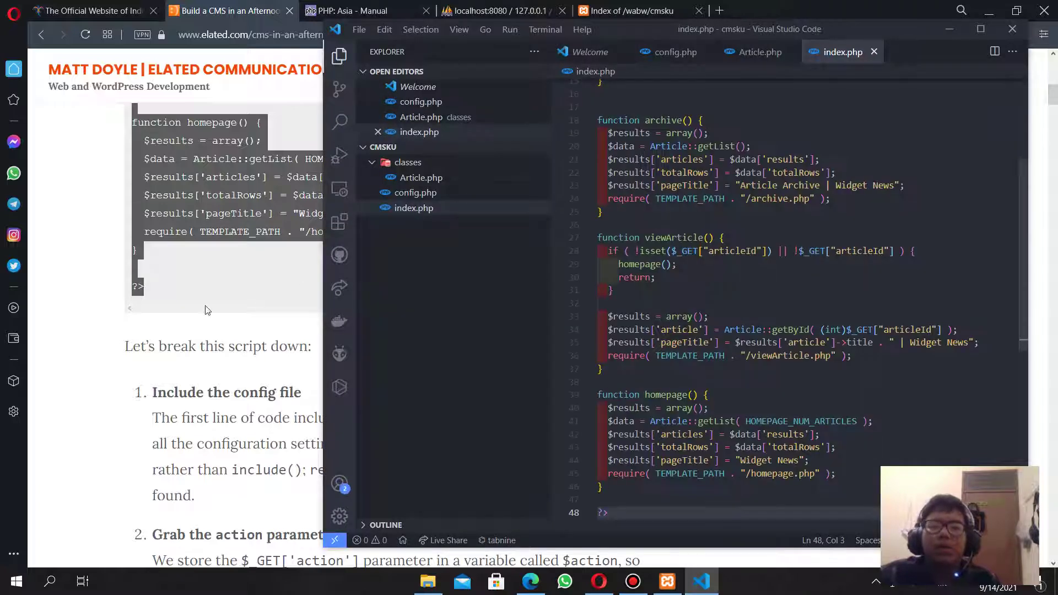
Reload the localhost cmsku page in Opera to run index.php.
left_click(184, 306)
left_click(599, 12)
left_click(85, 34)
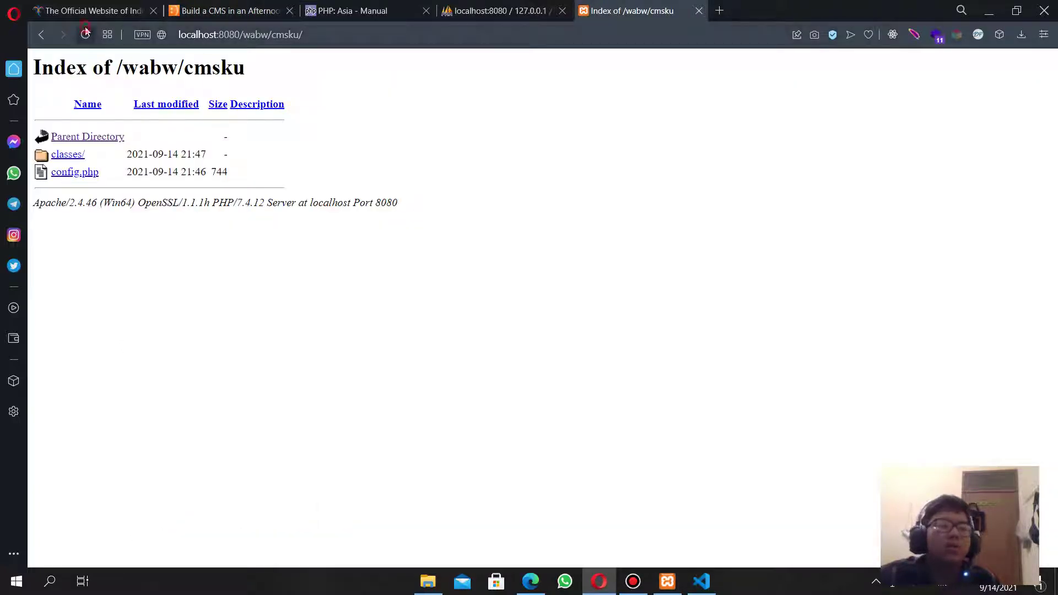
Inspect the fatal error about the missing templates/homepage.php, then return to the tutorial tab.
left_click_drag(788, 99, 193, 73)
double_click(185, 73)
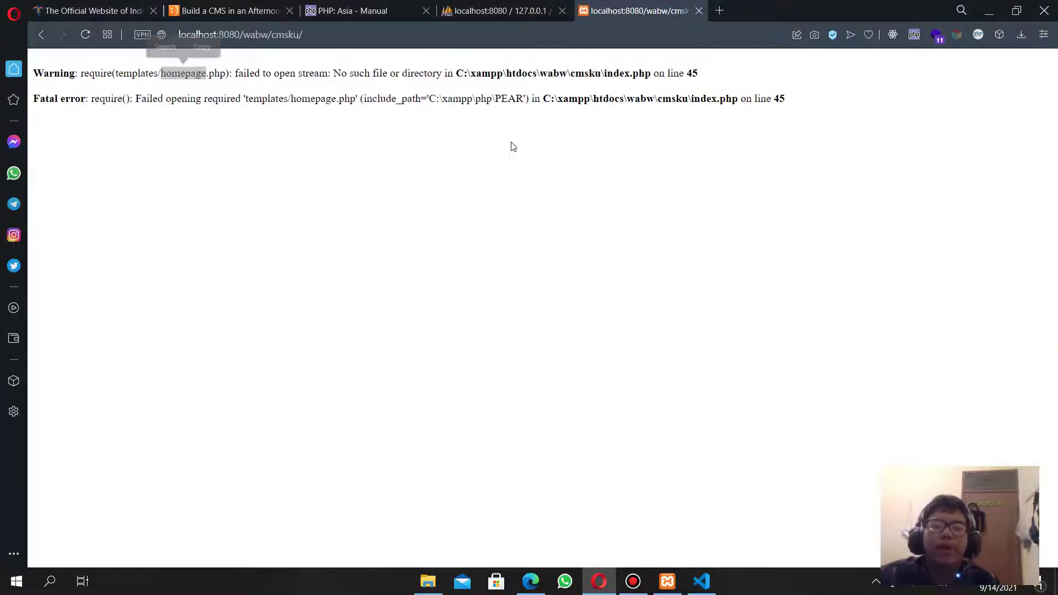
key("alt+Tab")
key("alt+Tab")
key("ctrl+Tab")
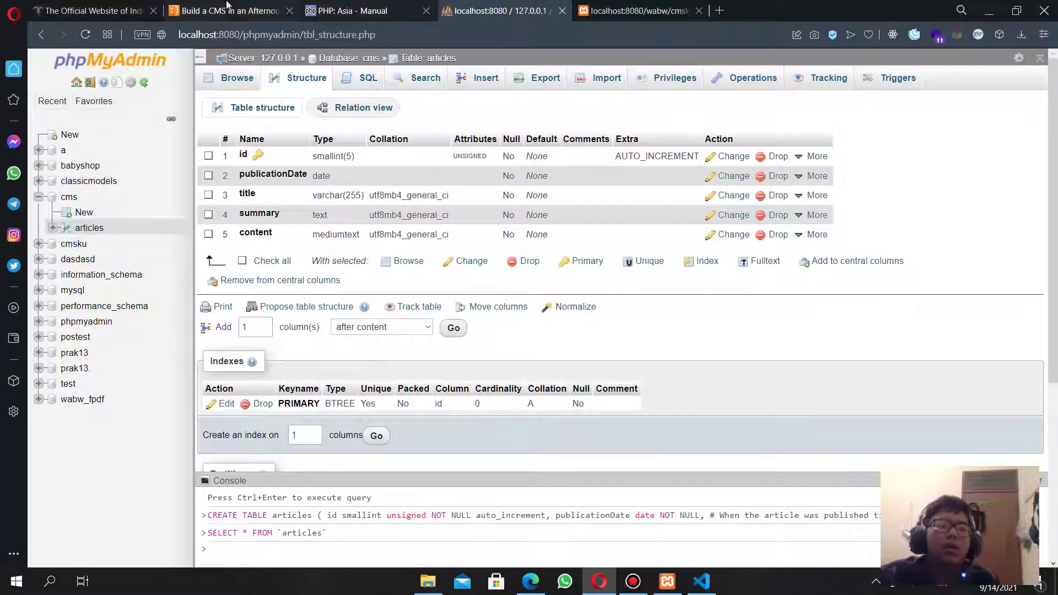
key("ctrl+Tab")
scroll(322, 369, "down", 8)
scroll(320, 364, "down", 12)
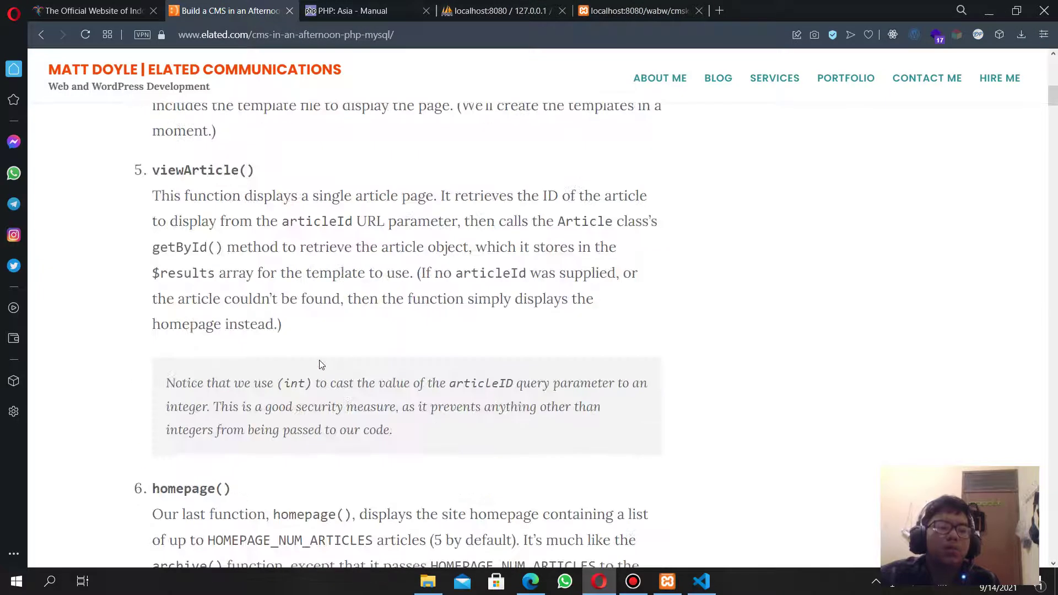
Scroll to Step 6 and select the whole admin.php code block.
left_click_drag(641, 238, 232, 239)
left_click(617, 267)
scroll(595, 383, "down", 4)
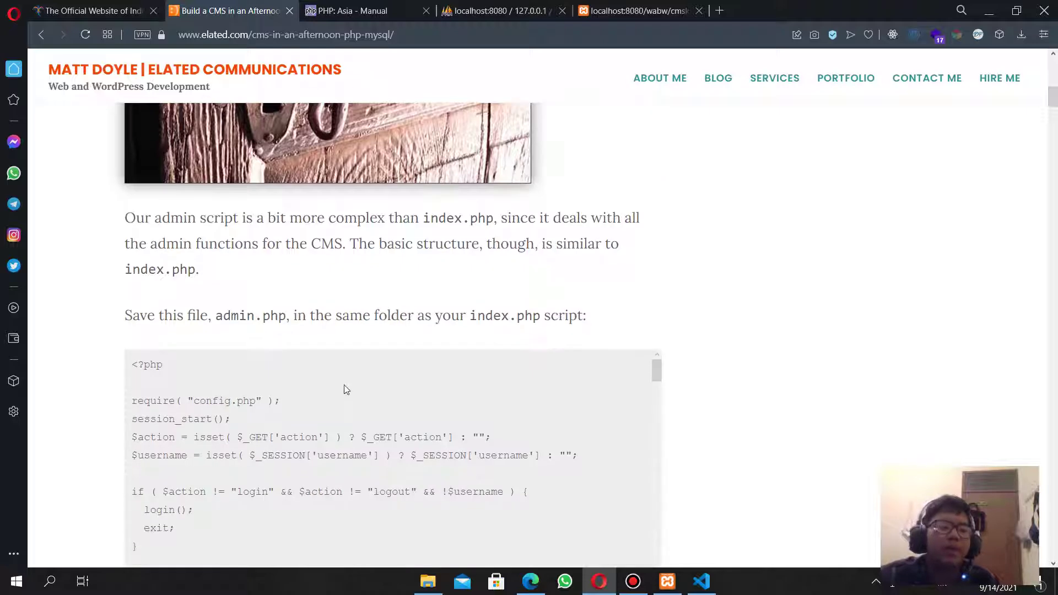
left_click_drag(271, 315, 621, 318)
scroll(622, 319, "down", 4)
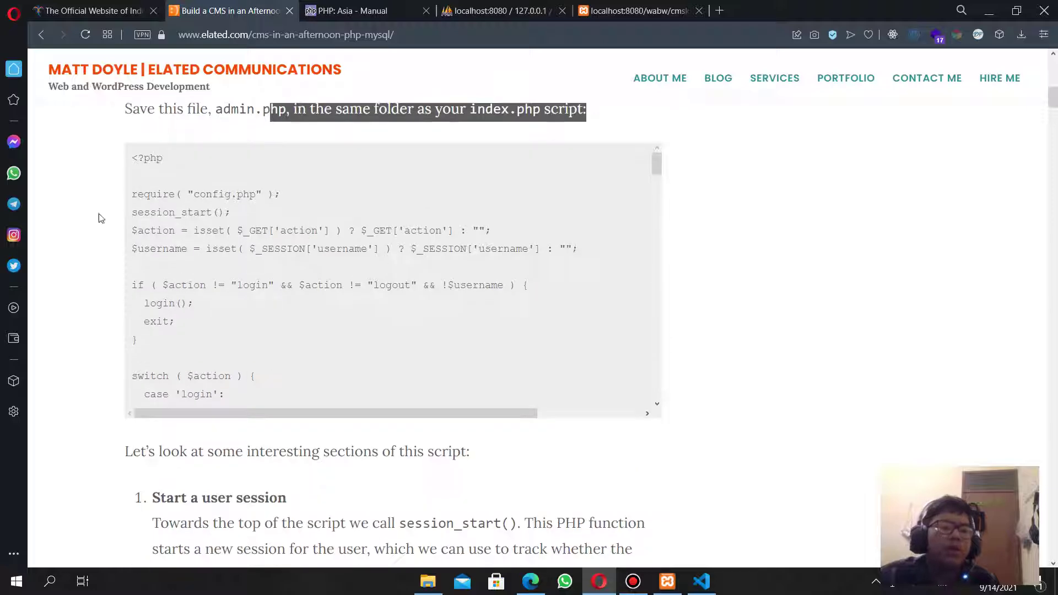
left_click(131, 178)
left_click_drag(129, 157, 186, 264)
scroll(227, 385, "down", 8)
scroll(236, 373, "up", 5)
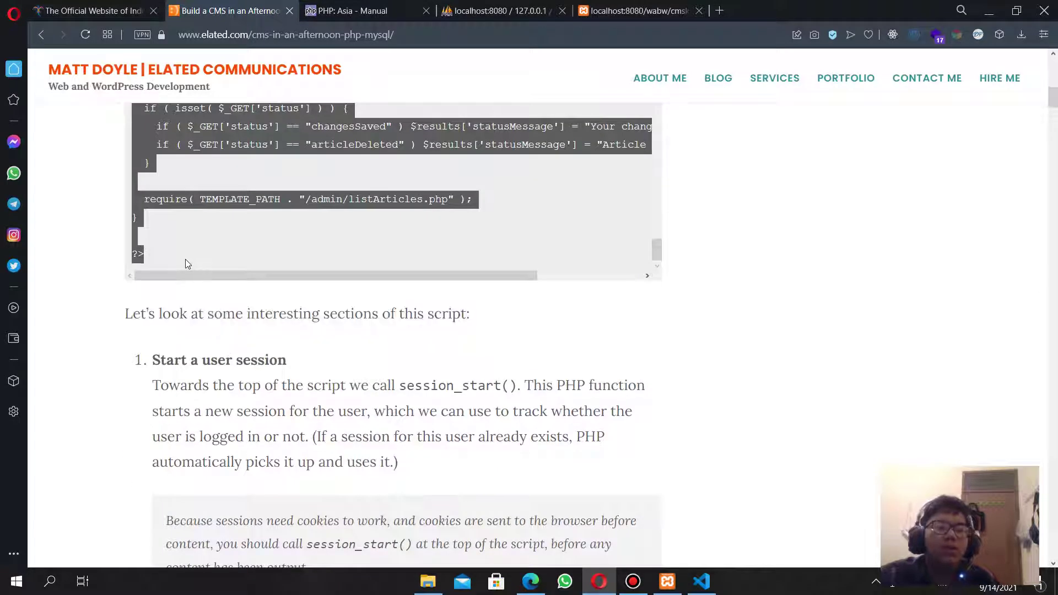
key("alt+Tab")
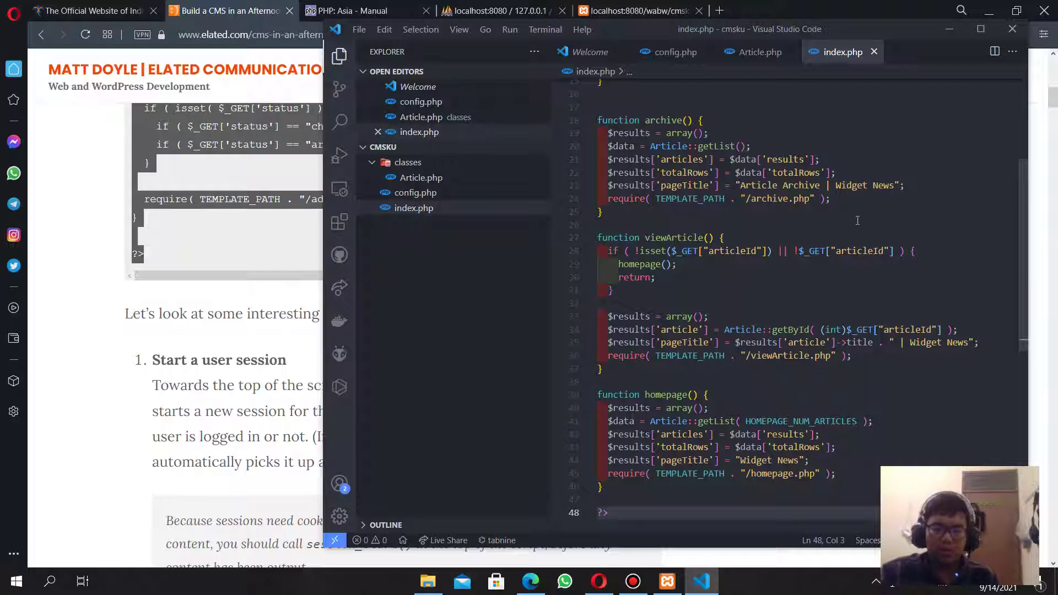
Save a new blank file as admin.php and paste the 163-line admin script into it.
key("ctrl+n")
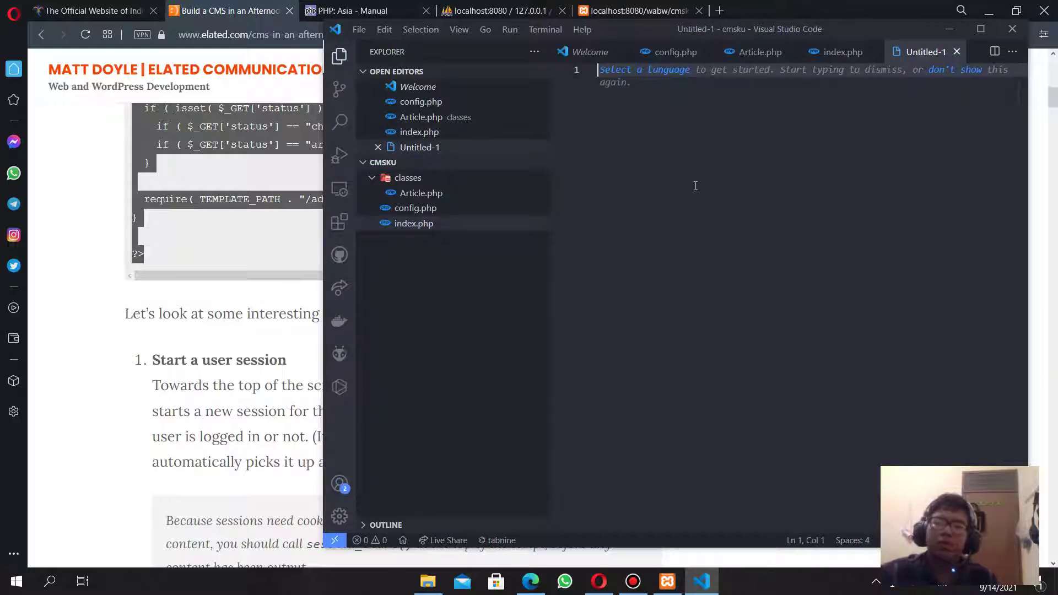
key("ctrl+s")
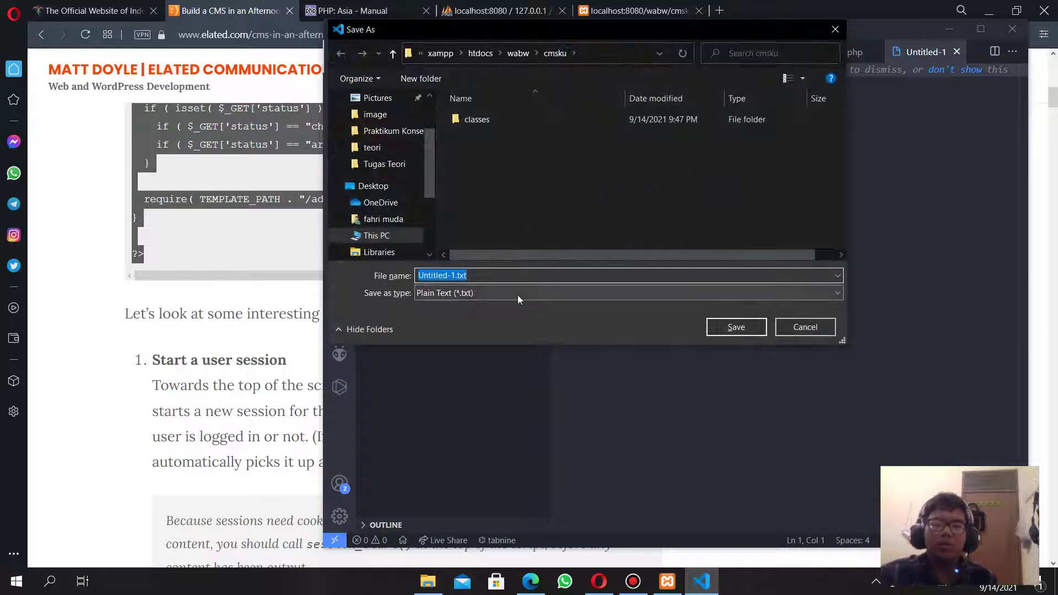
type("admin")
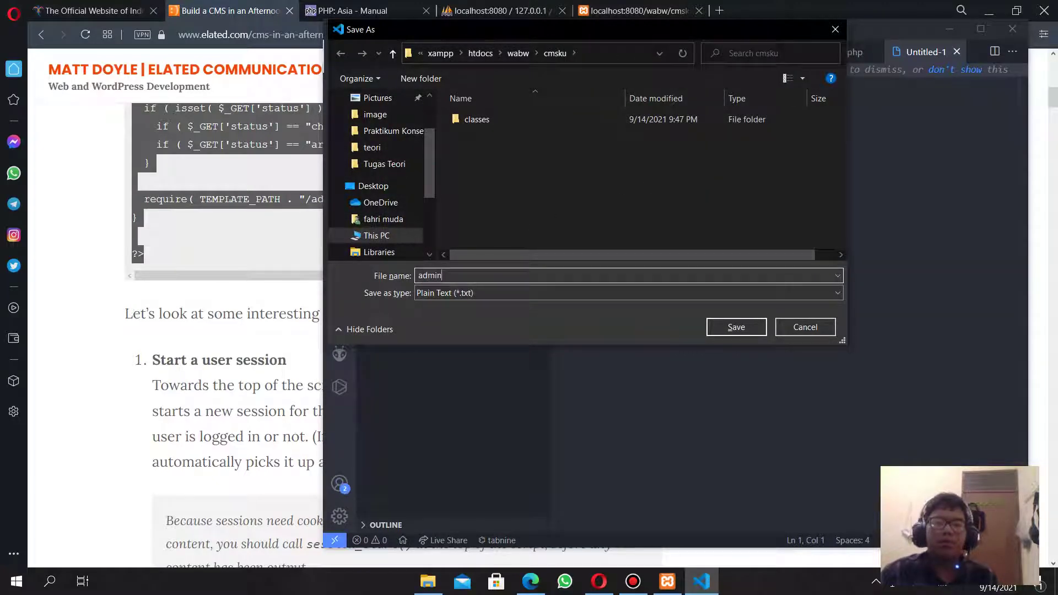
type(".php")
key("Return")
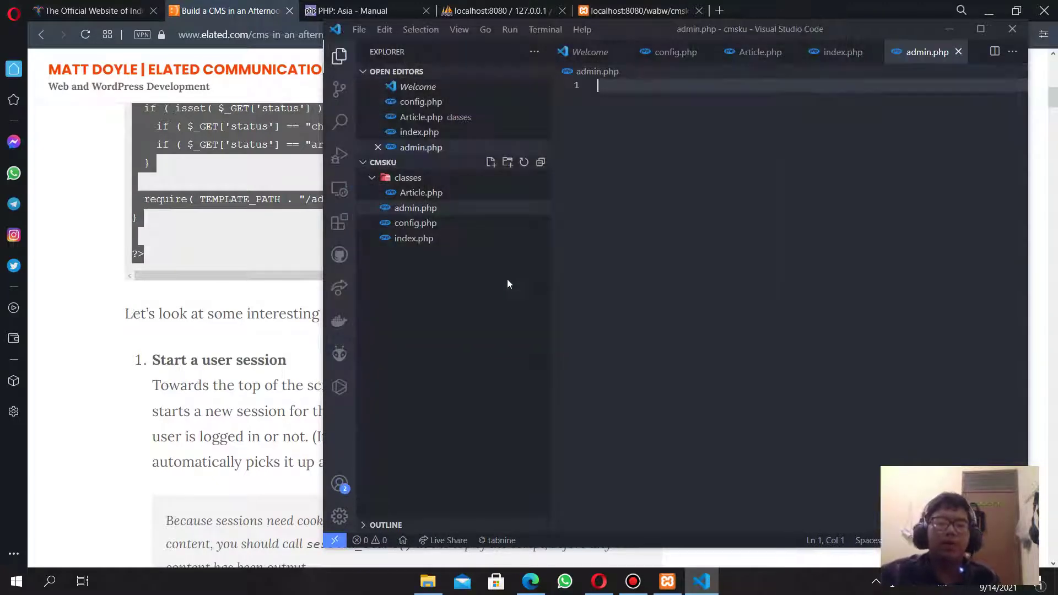
key("ctrl+v")
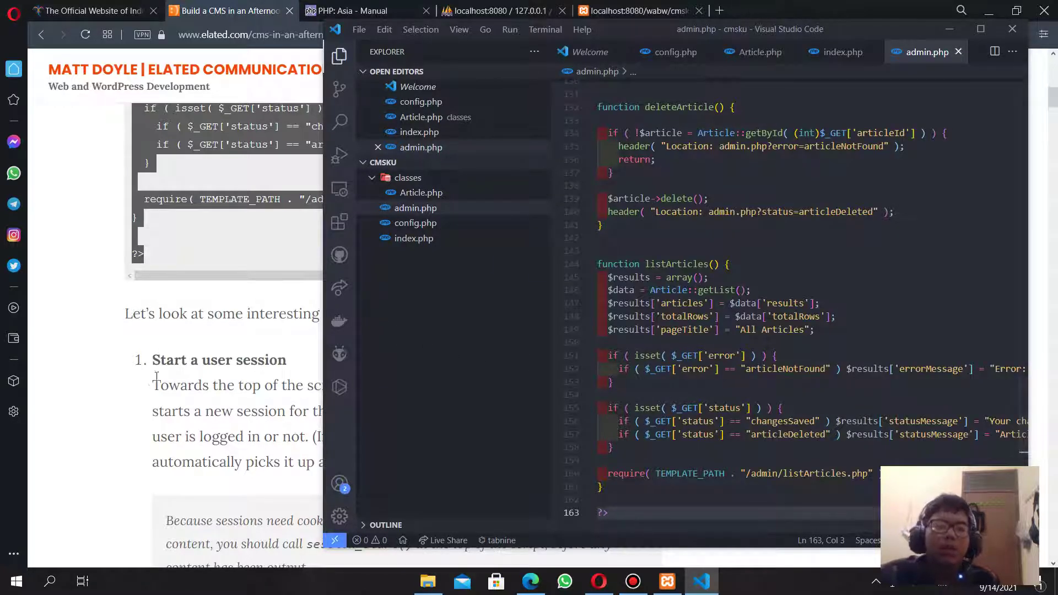
left_click(47, 365)
scroll(215, 363, "down", 12)
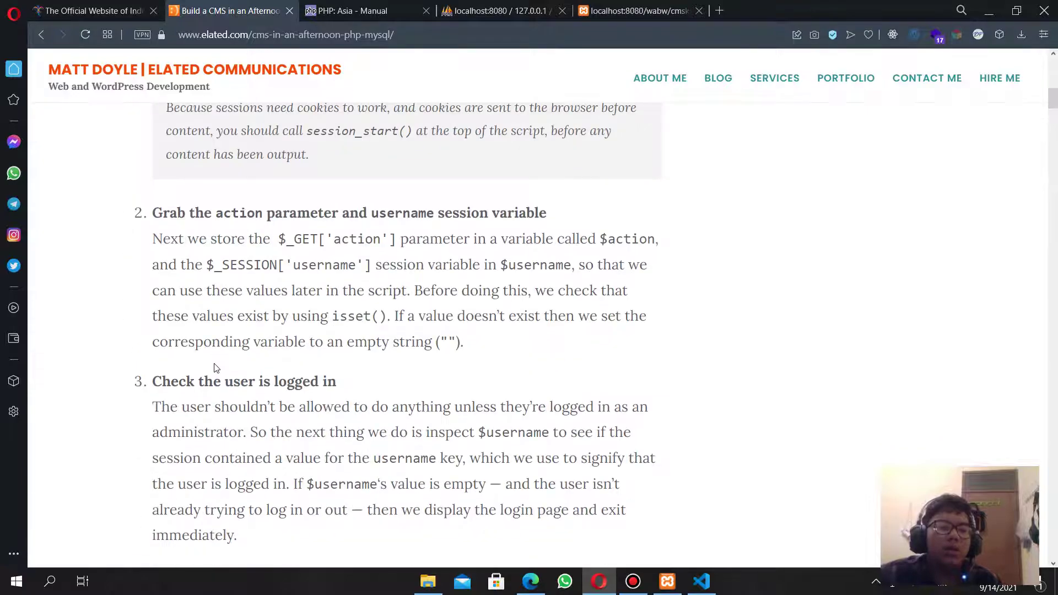
Scroll to '1. The include files' and highlight 'a folder called templates'.
scroll(215, 368, "down", 20)
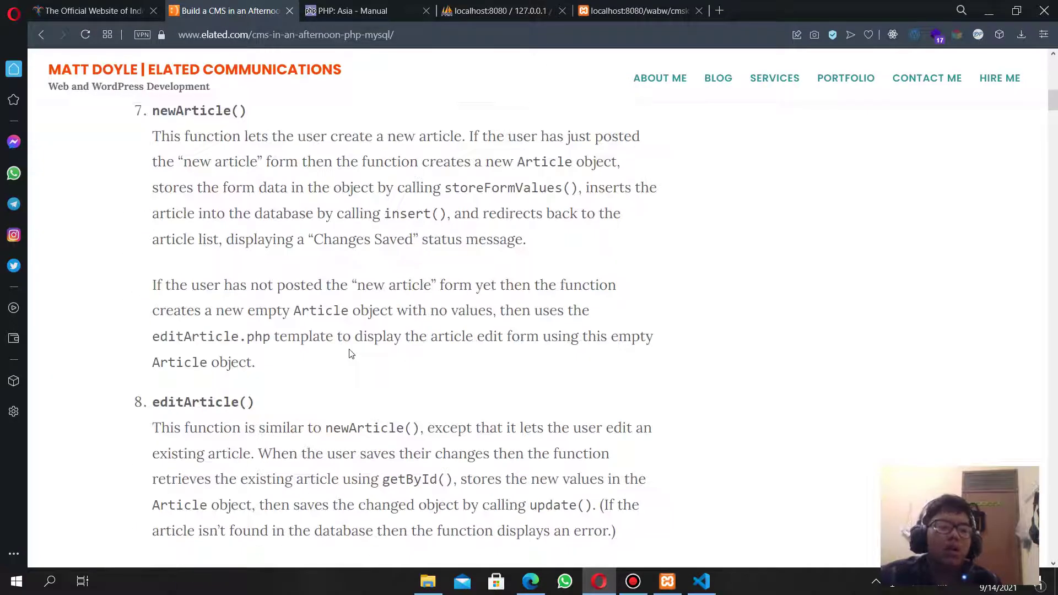
scroll(349, 354, "down", 10)
scroll(552, 323, "down", 5)
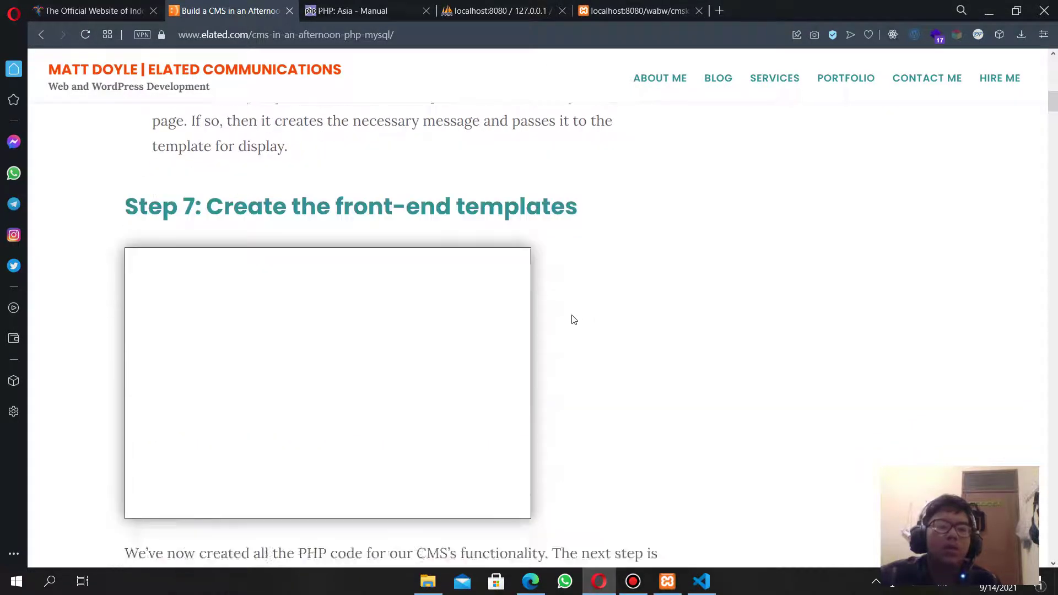
scroll(399, 351, "up", 5)
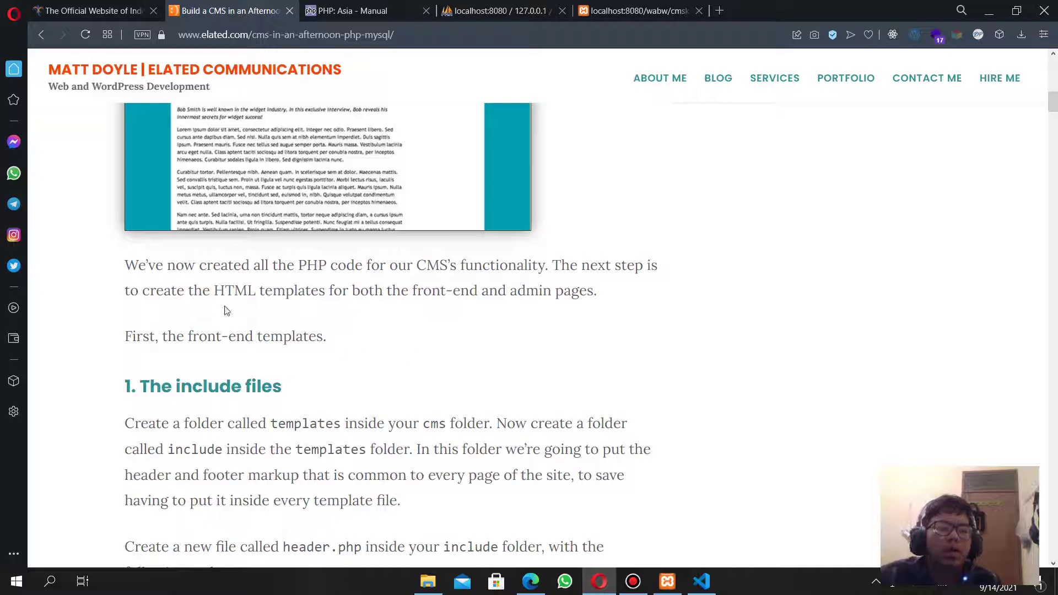
scroll(232, 316, "down", 4)
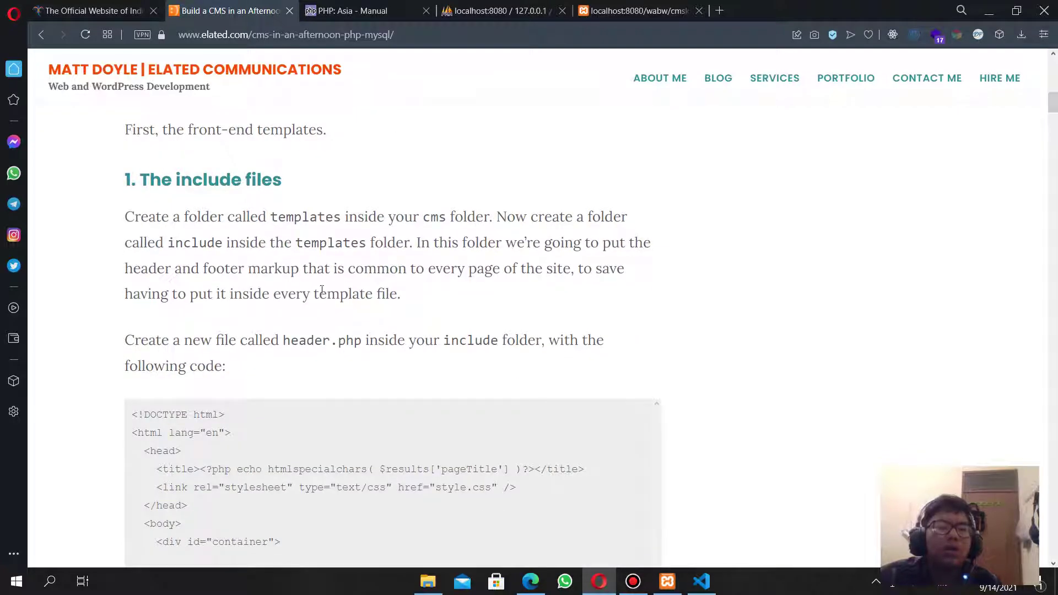
left_click_drag(163, 219, 332, 221)
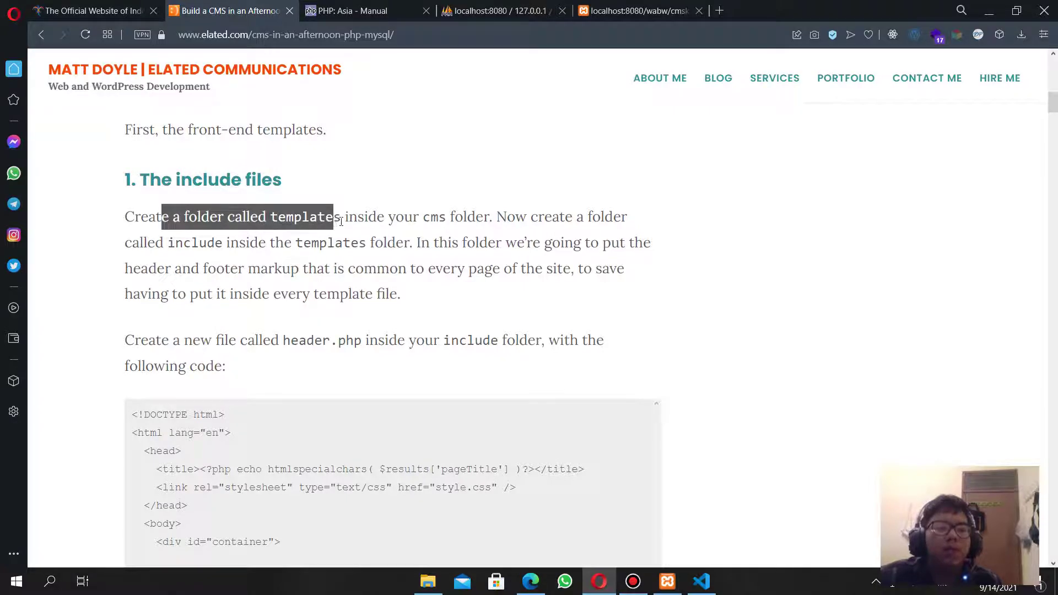
key("alt+Tab")
Add a templates folder to the cmsku project.
left_click(422, 332)
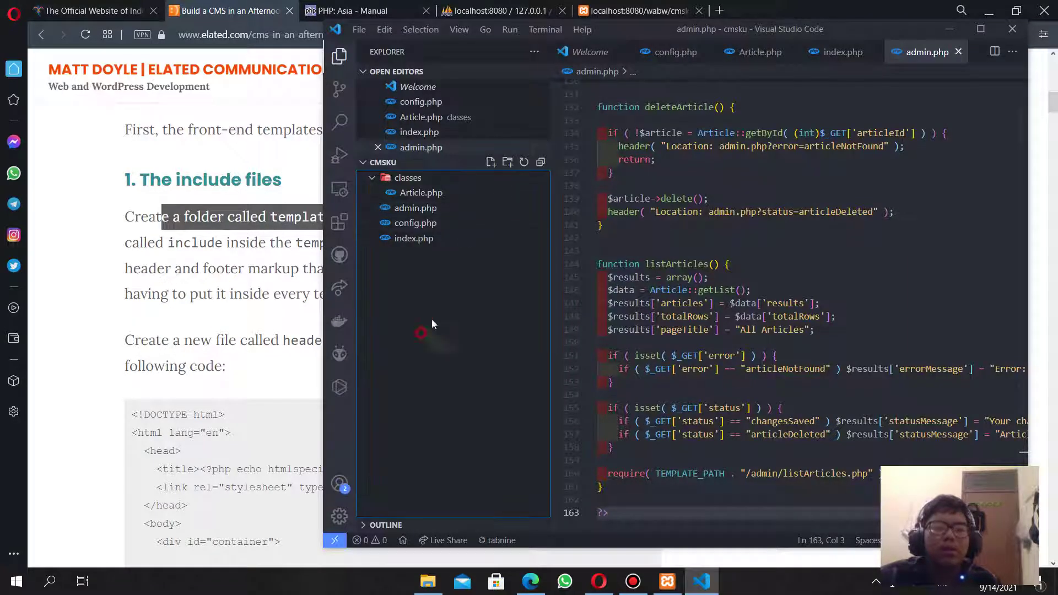
left_click(508, 164)
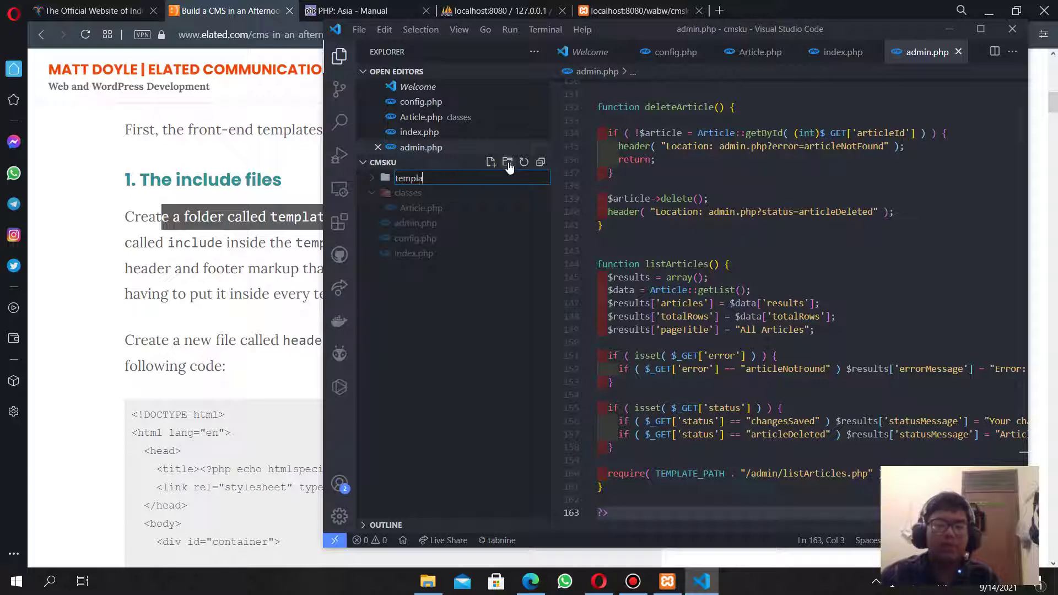
key("Return")
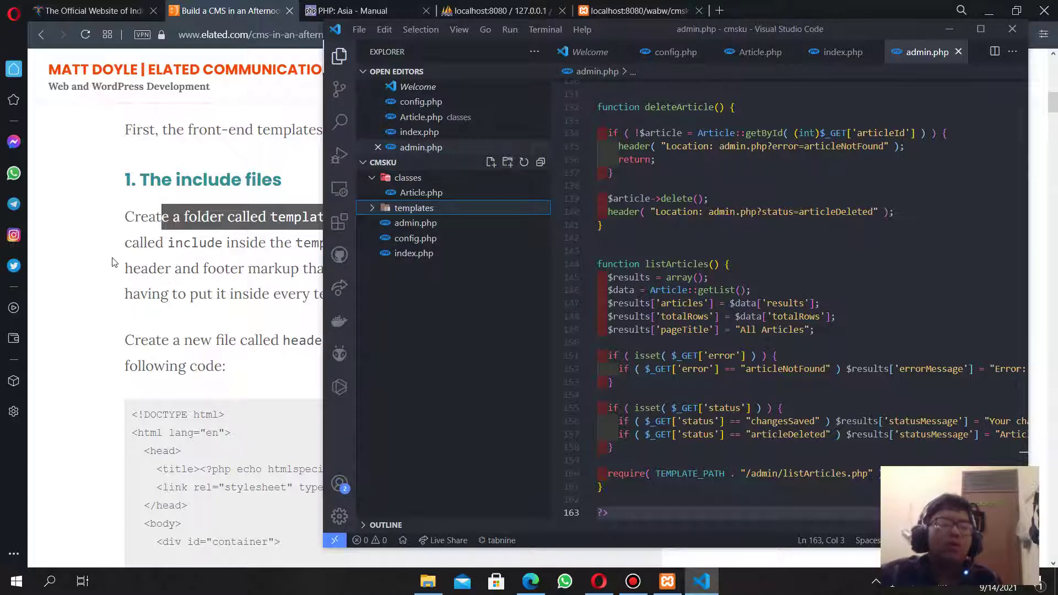
Create templates/header.php and paste the tutorial's header markup into it.
left_click(114, 263)
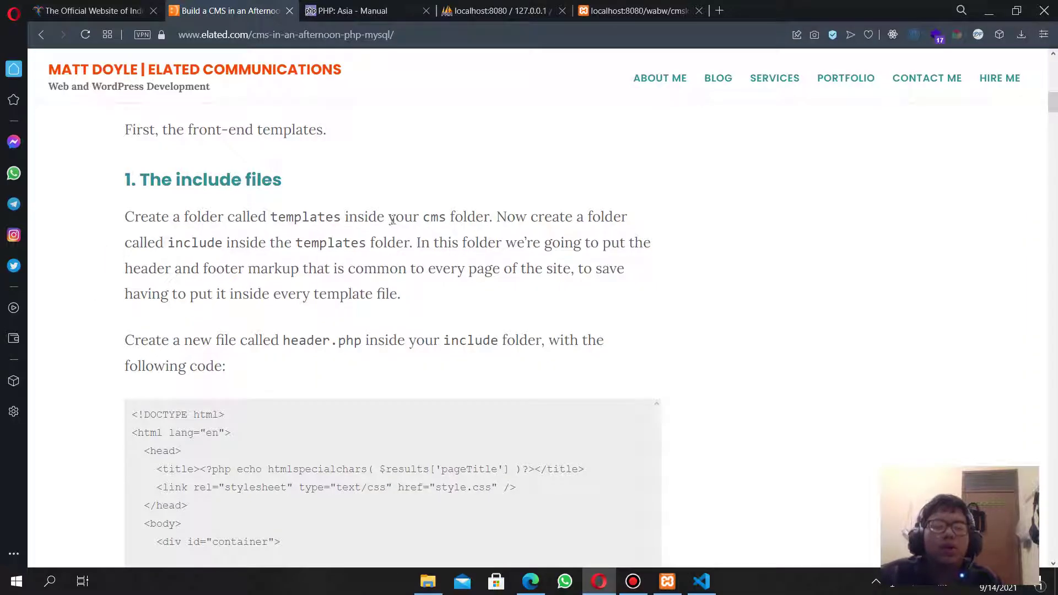
left_click_drag(393, 219, 263, 328)
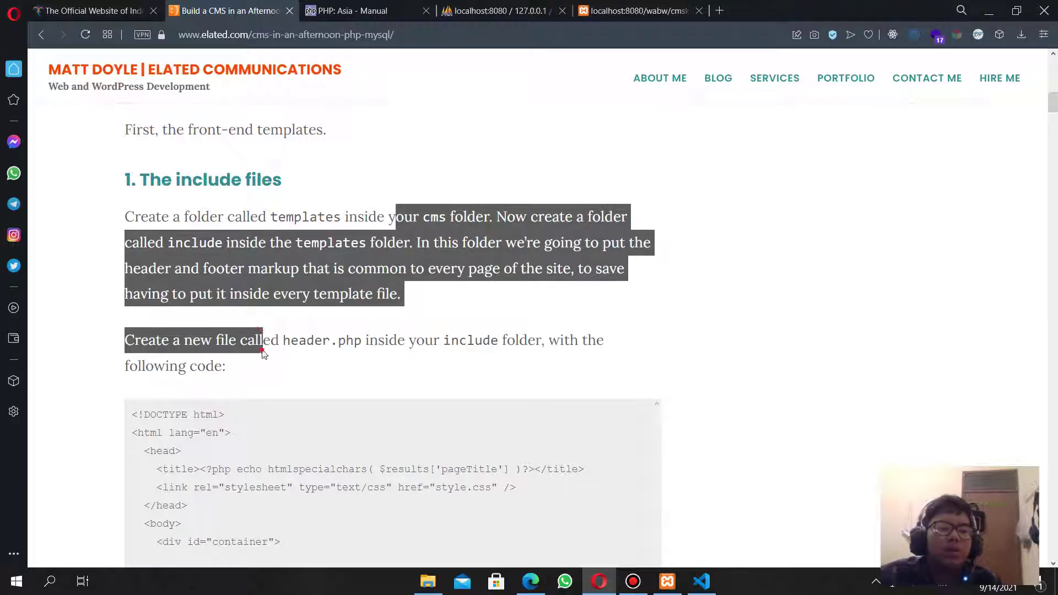
left_click(271, 344)
scroll(310, 342, "down", 4)
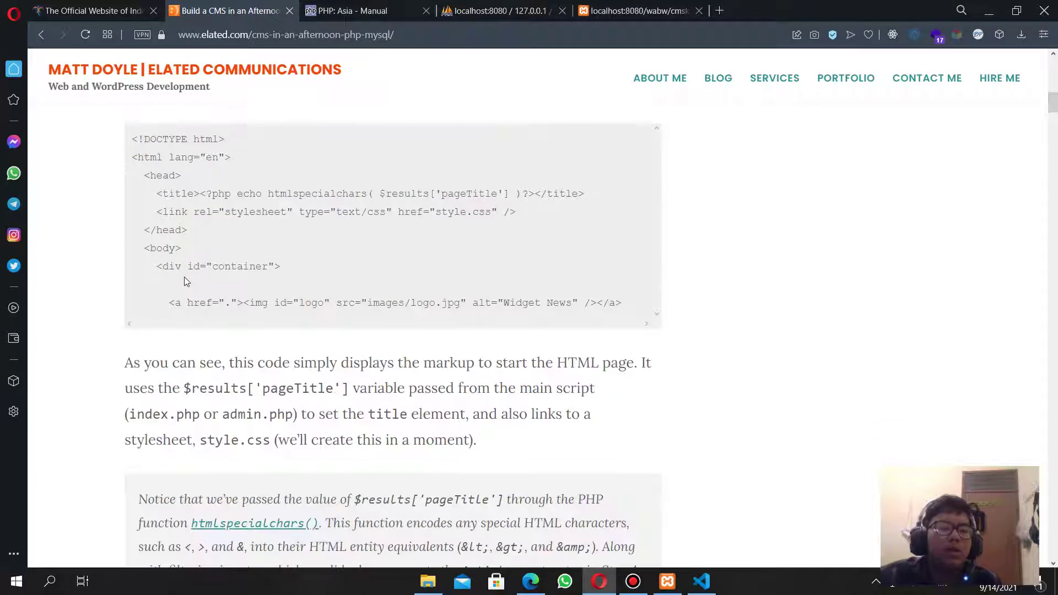
left_click_drag(132, 210, 628, 372)
key("ctrl+c")
key("alt+Tab")
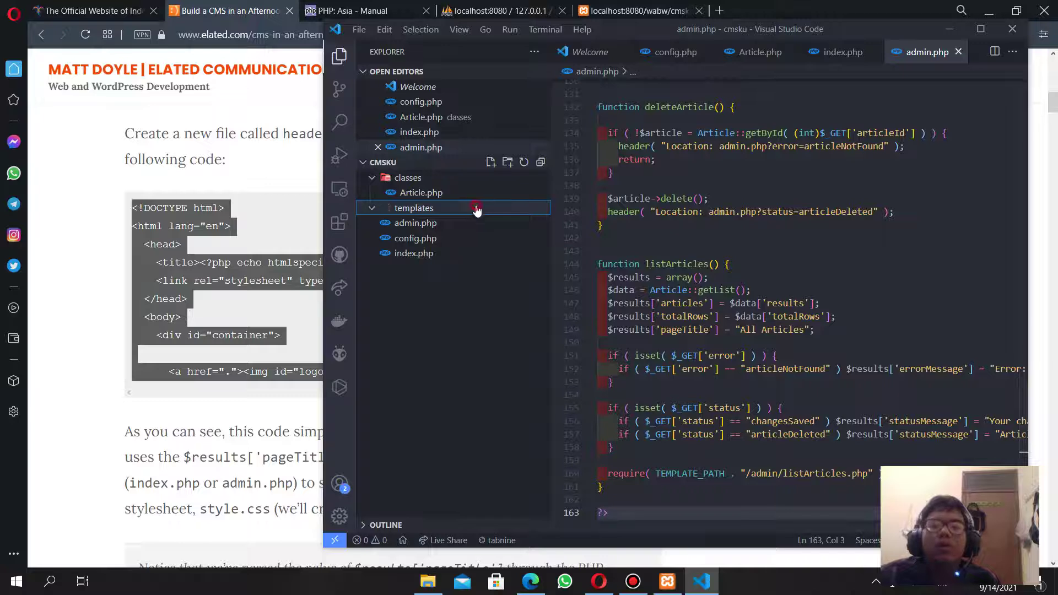
left_click(491, 162)
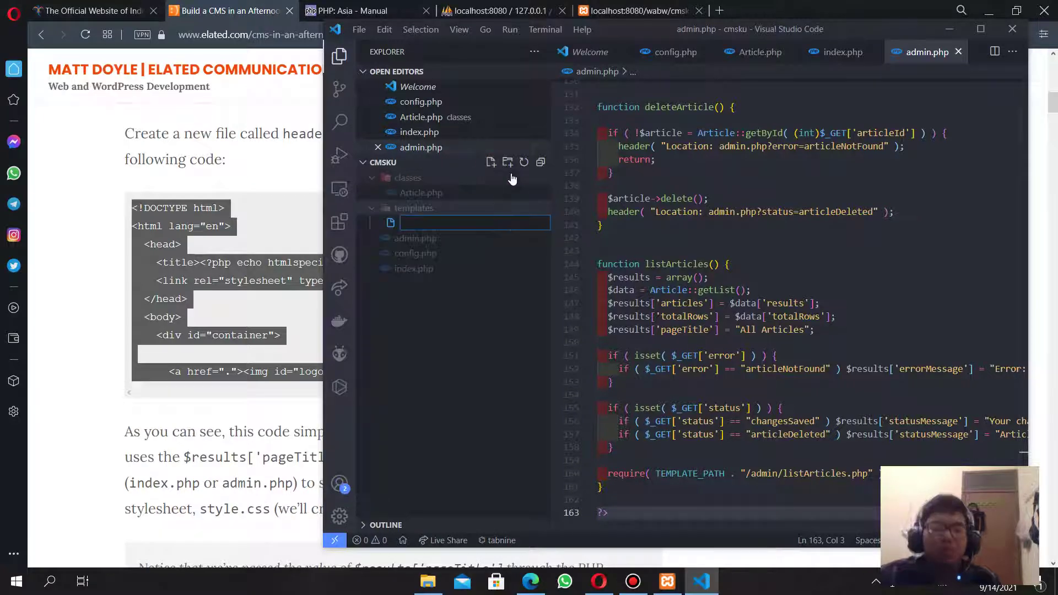
type("header")
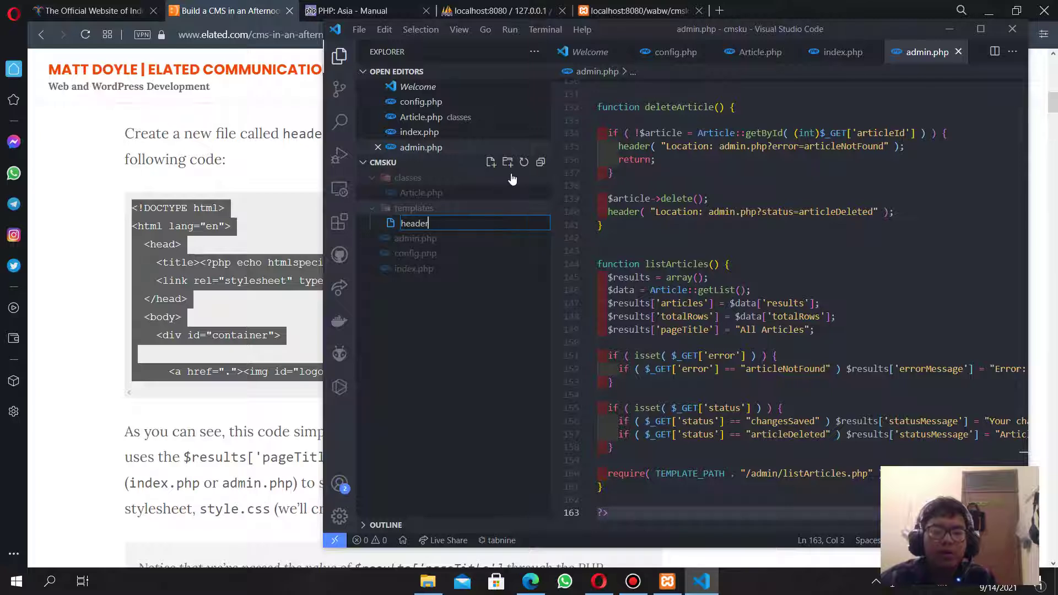
type(".php")
key("Return")
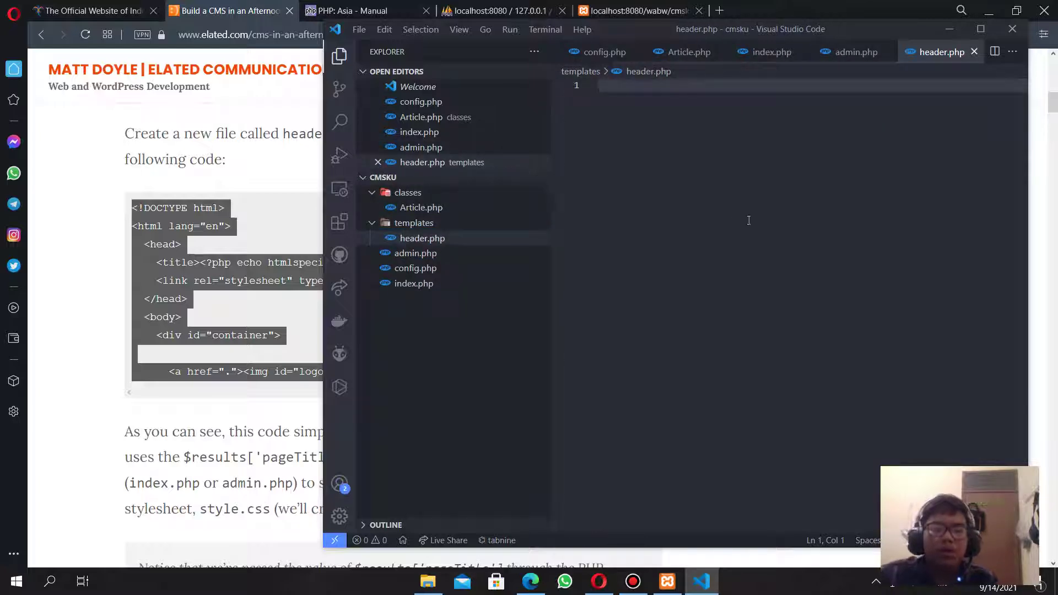
key("ctrl+v")
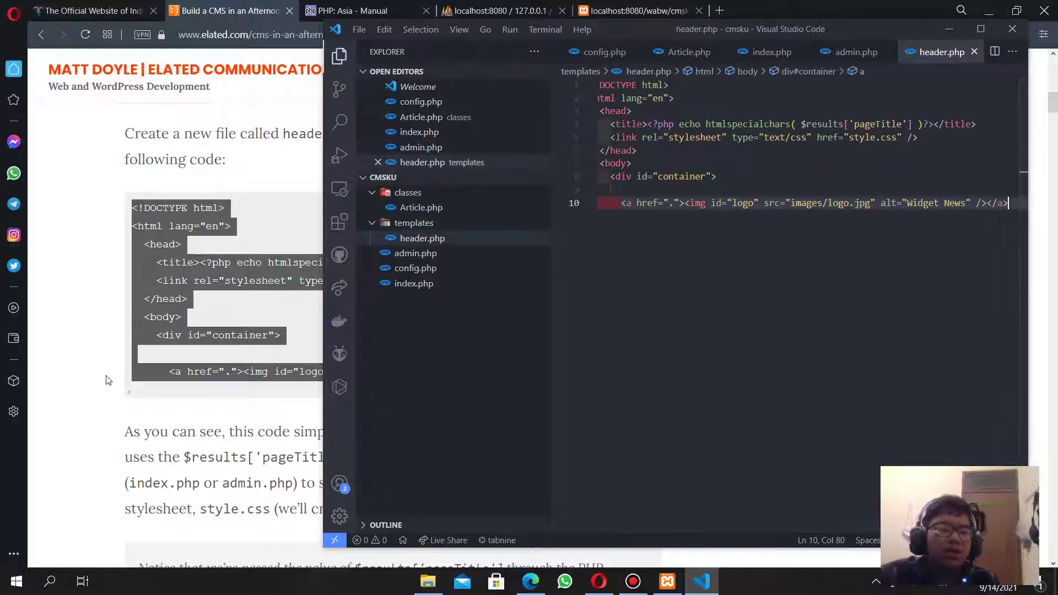
Create templates/footer.php and paste the tutorial's footer markup into it.
left_click(108, 380)
scroll(136, 409, "down", 3)
scroll(144, 382, "down", 5)
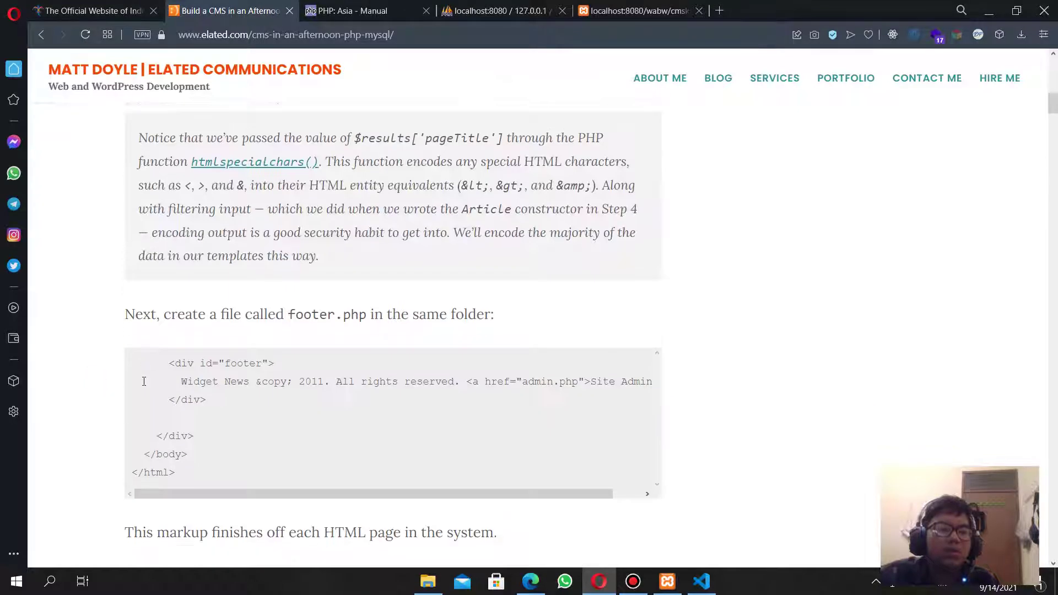
left_click_drag(166, 239, 326, 350)
key("ctrl+c")
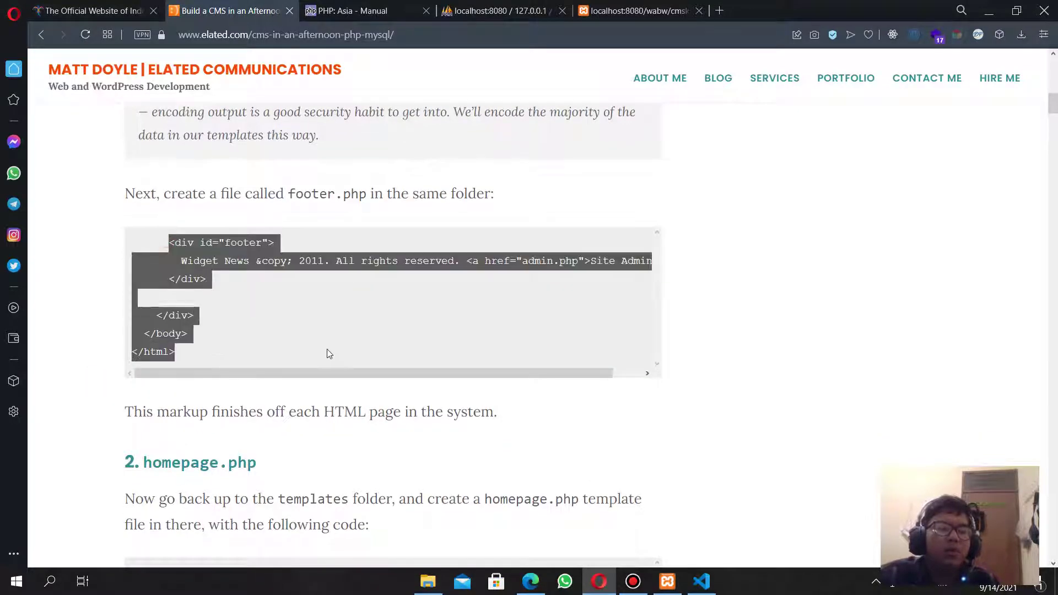
key("alt+Tab")
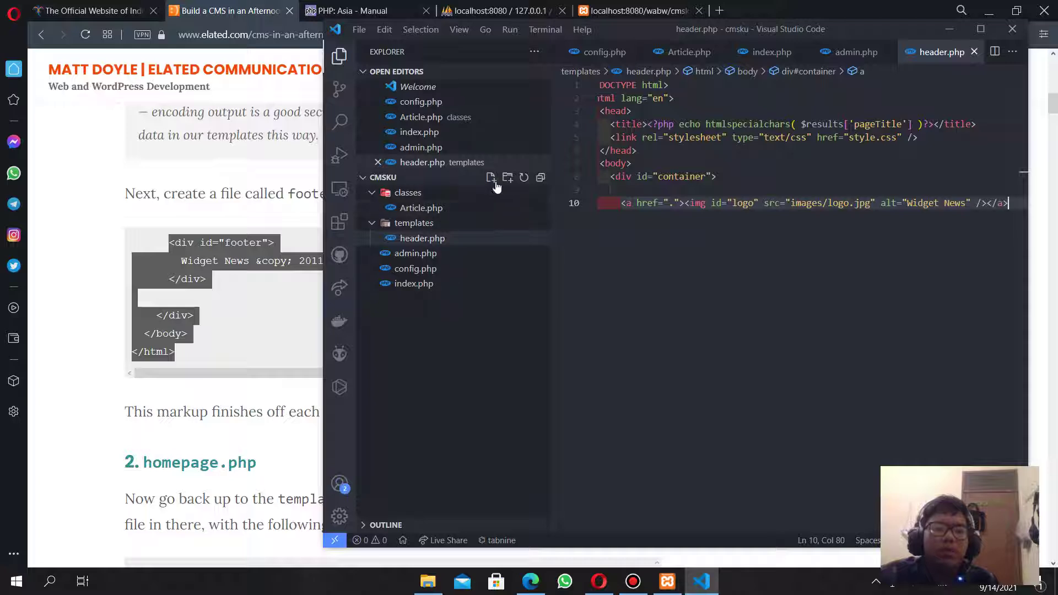
left_click(491, 178)
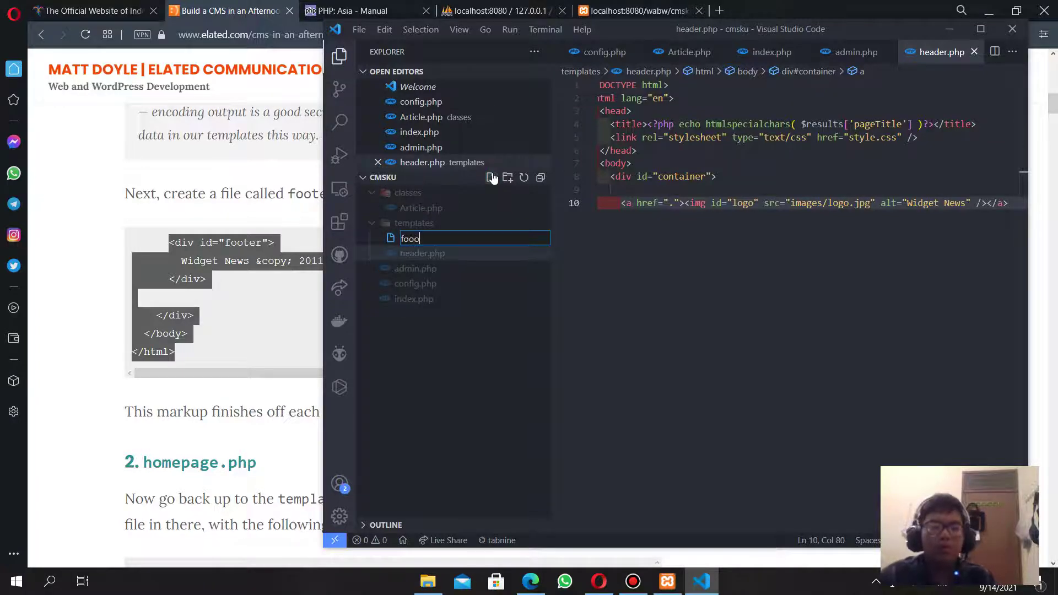
type("footer.php")
key("Return")
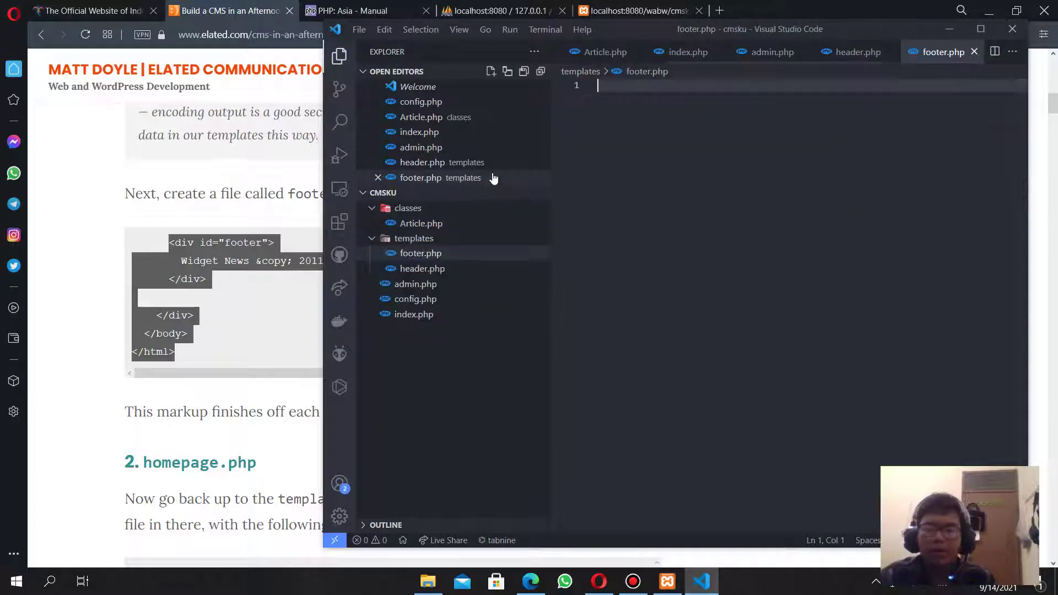
key("ctrl+v")
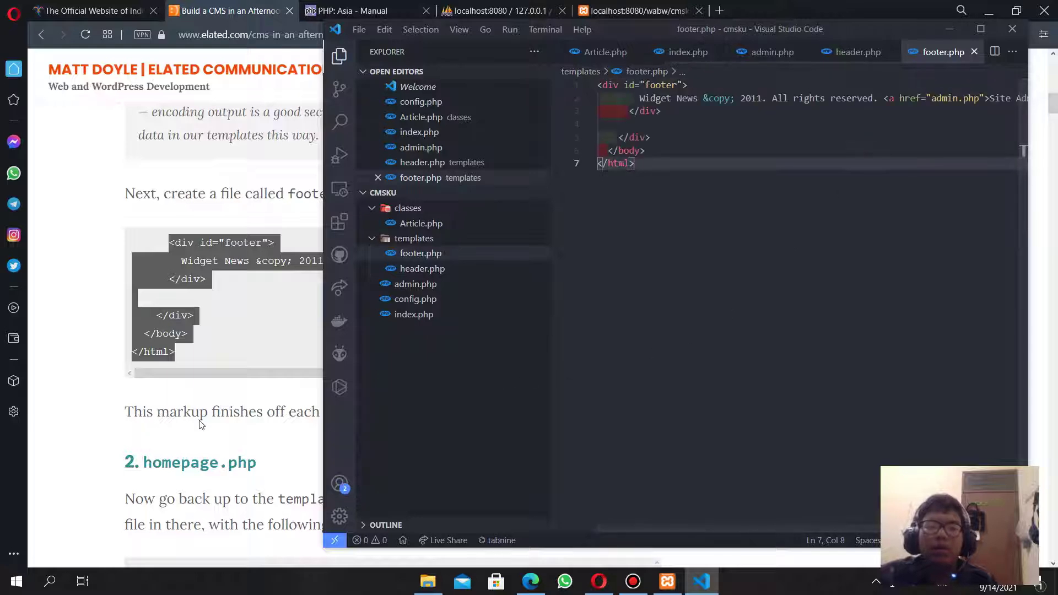
Read further through the tutorial past the footer.php code.
left_click(137, 393)
scroll(137, 392, "down", 3)
scroll(137, 392, "down", 3)
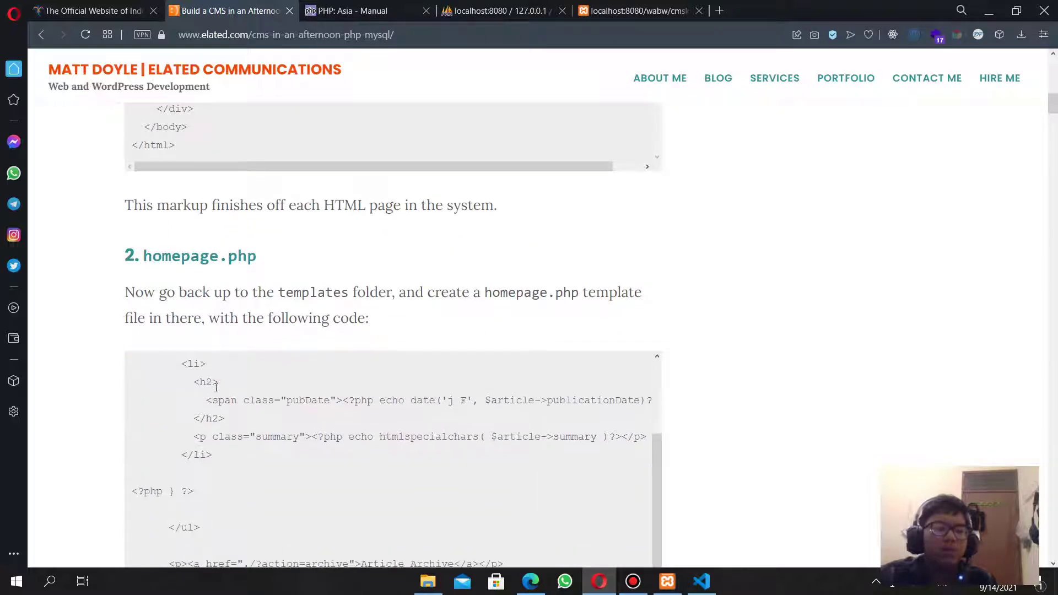
scroll(155, 422, "up", 3)
scroll(74, 407, "down", 5)
key("alt+Tab")
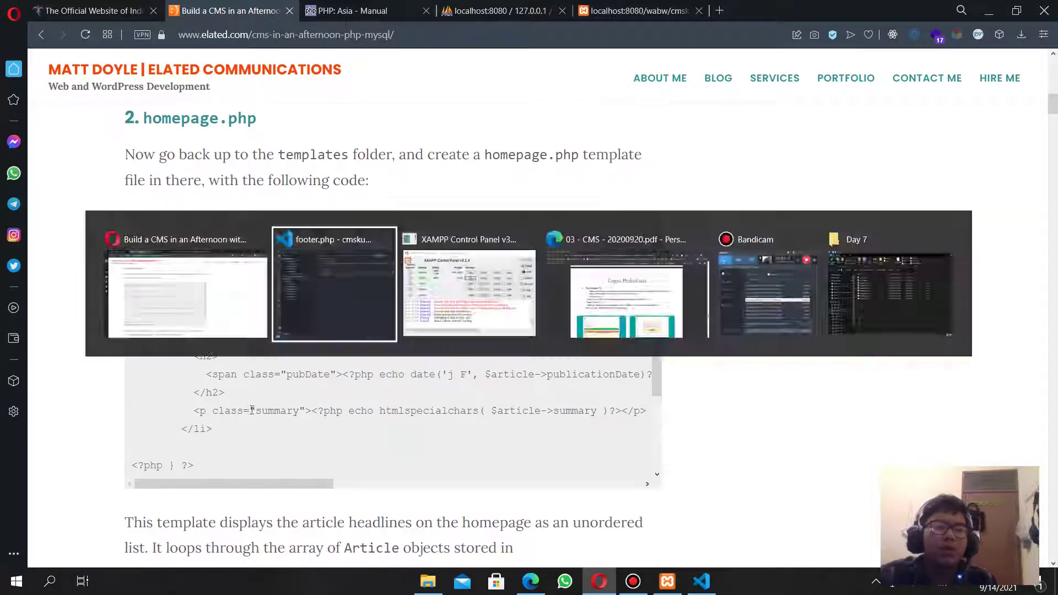
Create homepage.php in the templates folder and paste in the tutorial's homepage code.
left_click(491, 193)
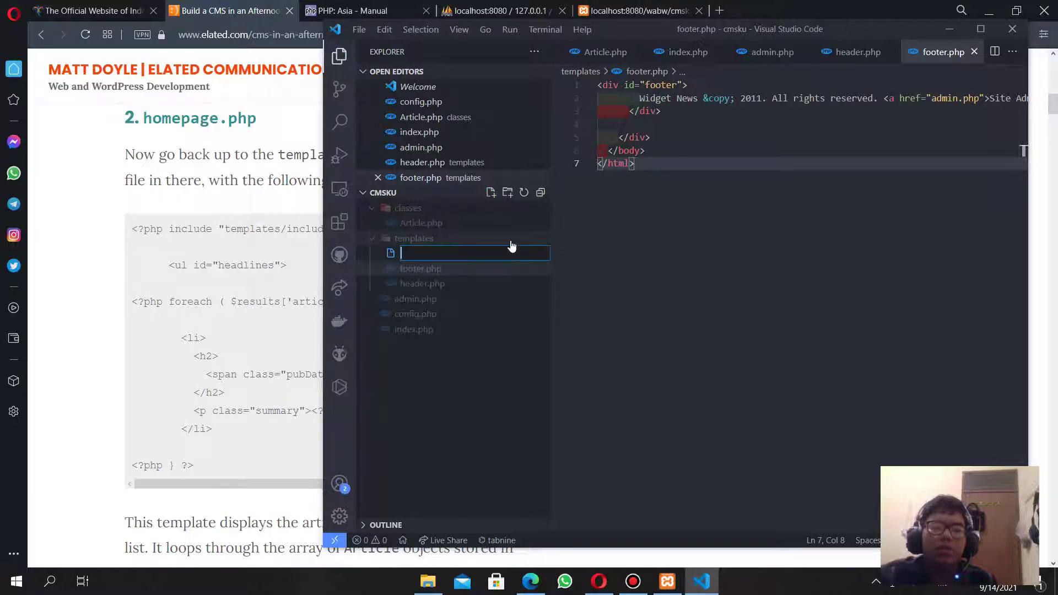
type("hio")
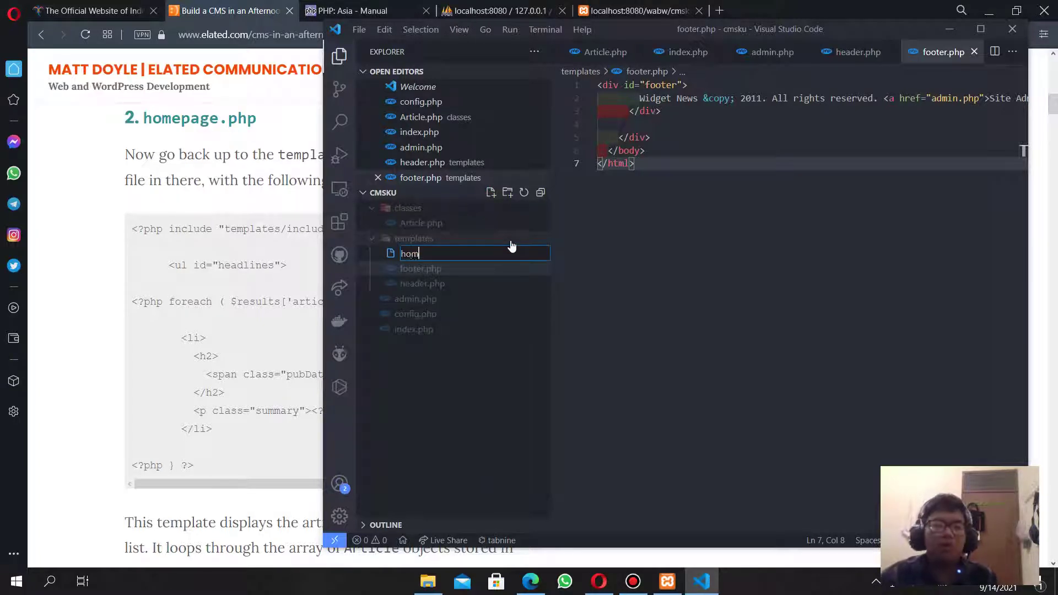
type("epage.php")
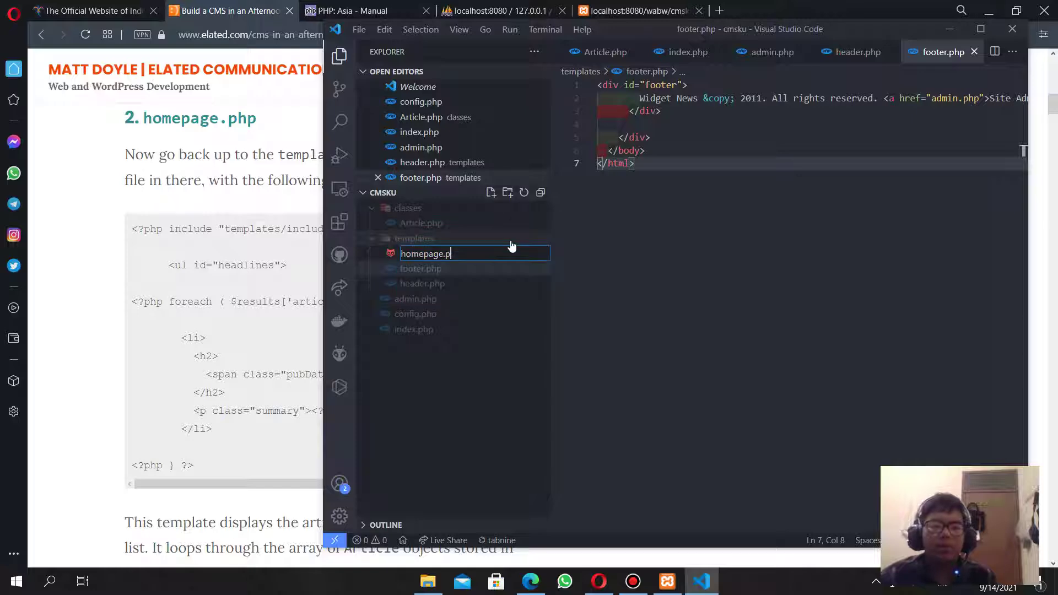
key("Return")
left_click(213, 325)
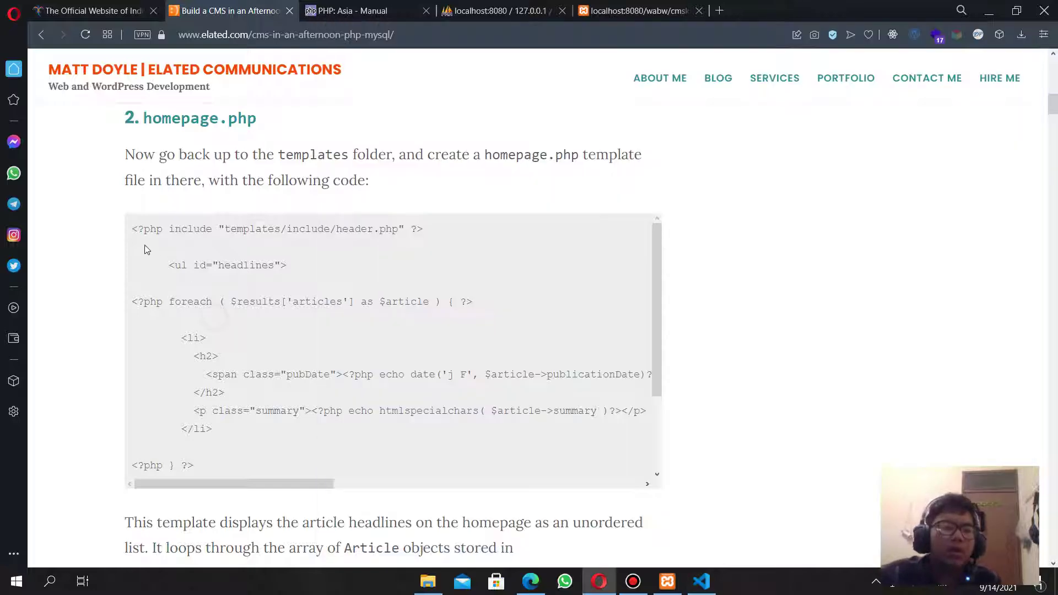
left_click_drag(132, 227, 452, 334)
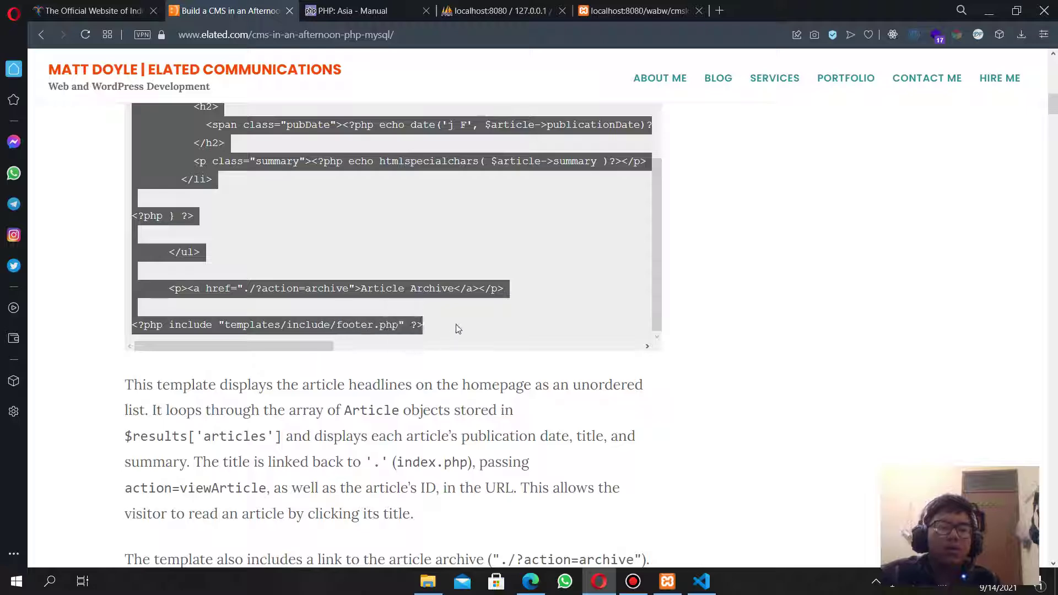
key("ctrl+c")
key("alt+Tab")
key("ctrl+v")
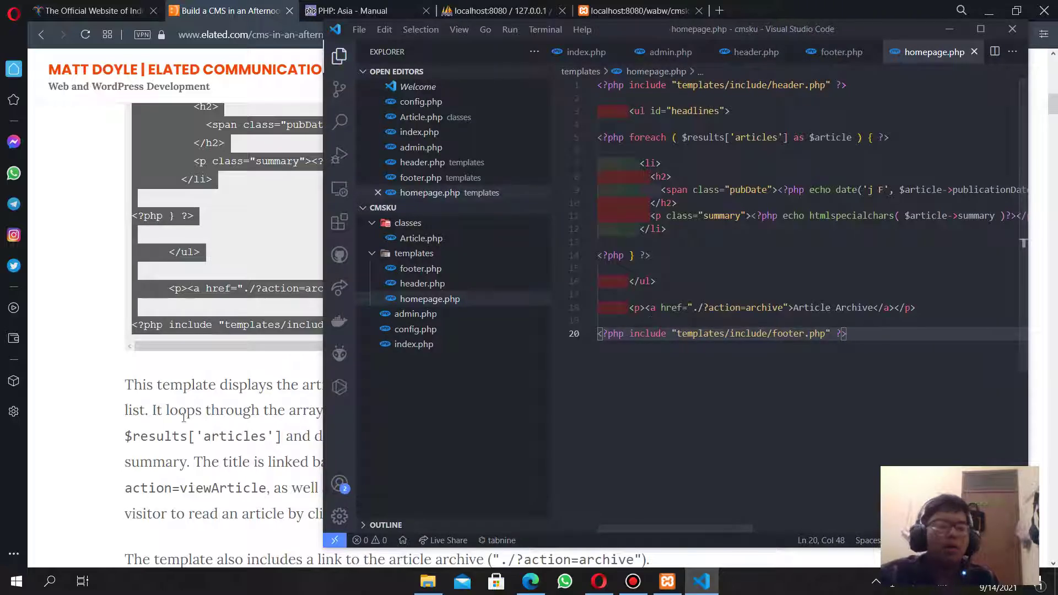
Select the tutorial's archive.php code block in the browser.
left_click(142, 409)
scroll(143, 406, "down", 8)
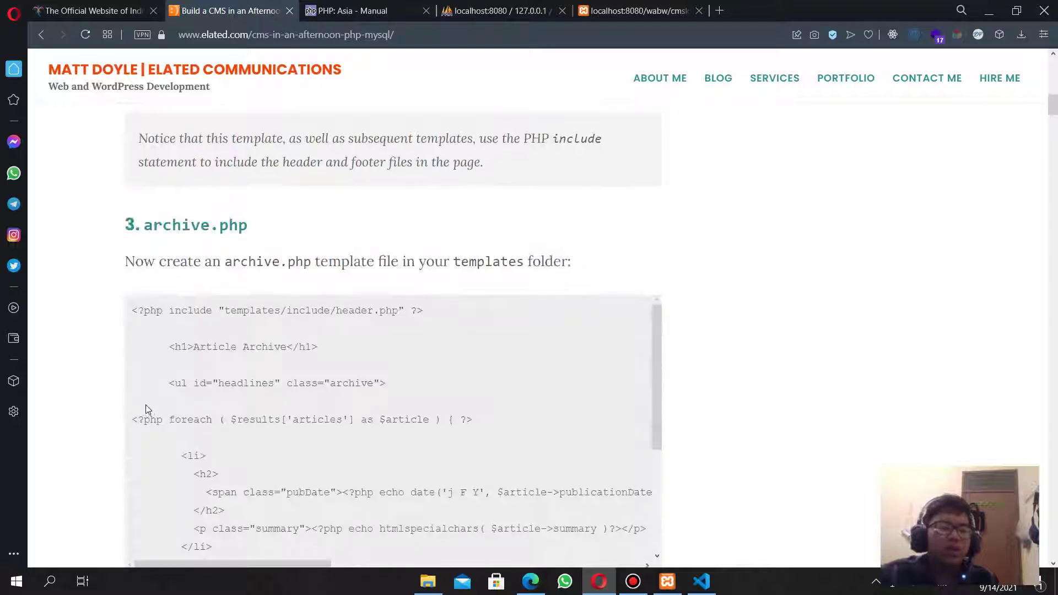
left_click_drag(130, 313, 415, 350)
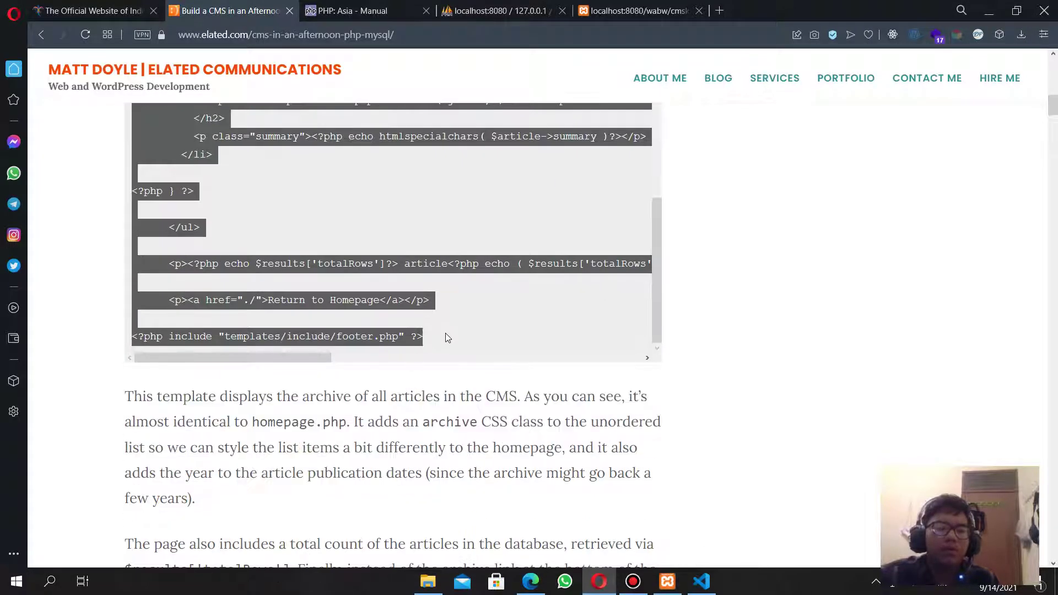
key("alt+Tab")
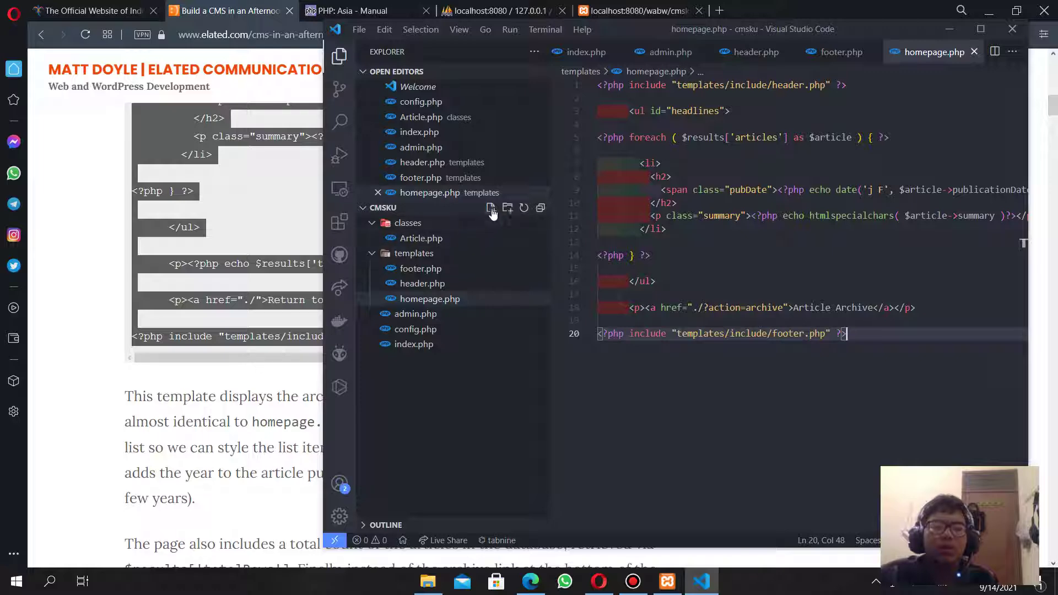
left_click(491, 208)
scroll(80, 303, "down", 8)
scroll(80, 303, "up", 1)
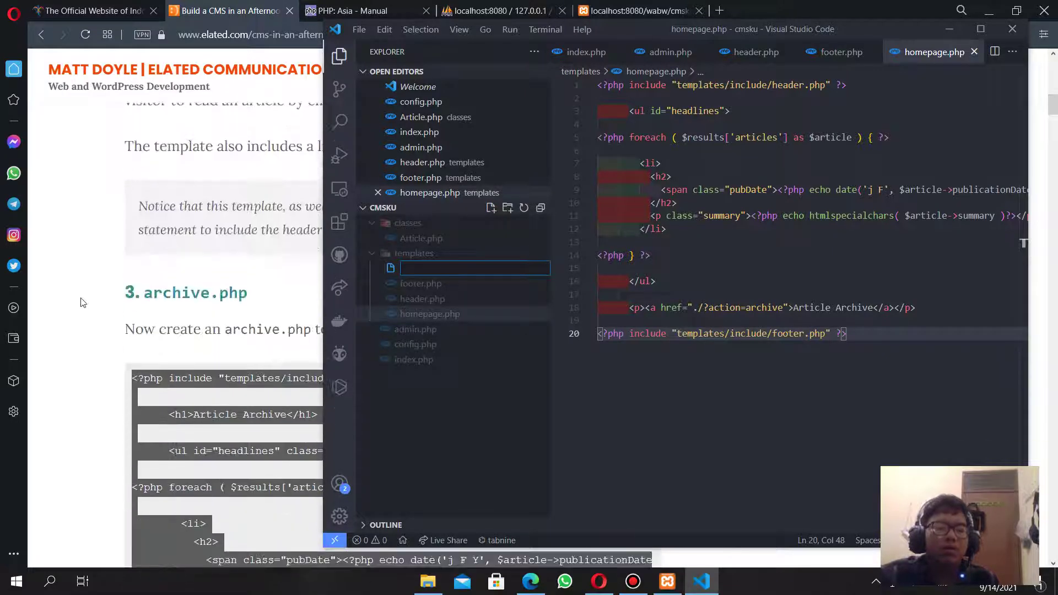
type("archive.php")
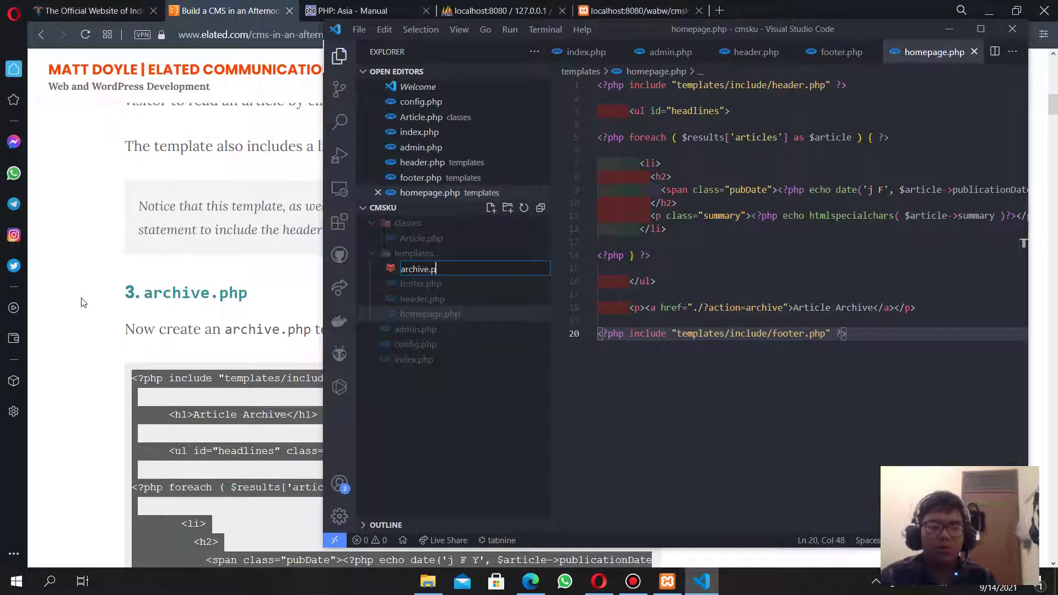
key("Return")
key("ctrl+v")
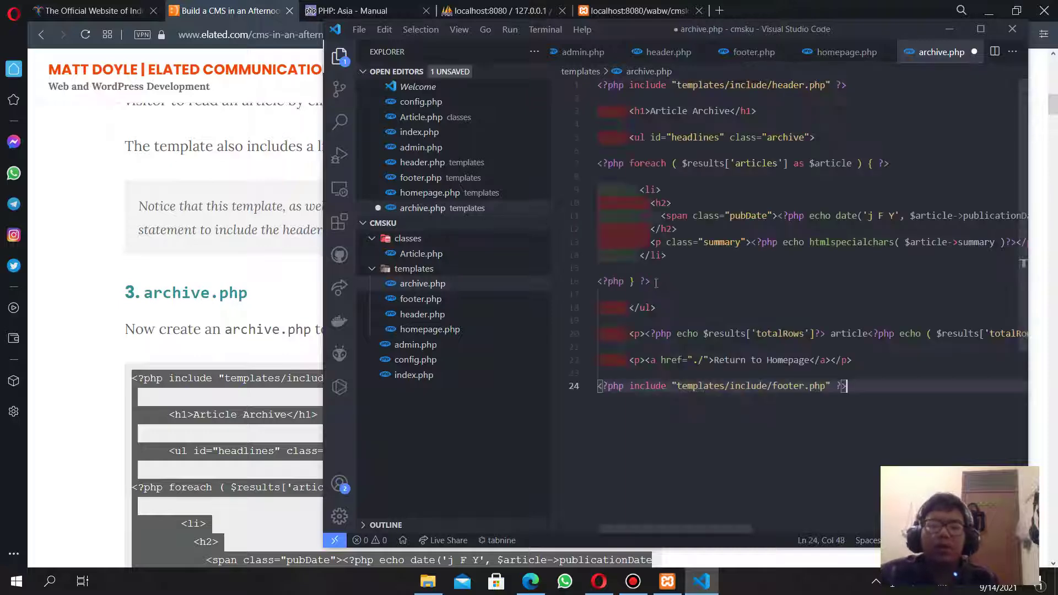
left_click(55, 379)
scroll(55, 380, "down", 5)
scroll(55, 379, "down", 1)
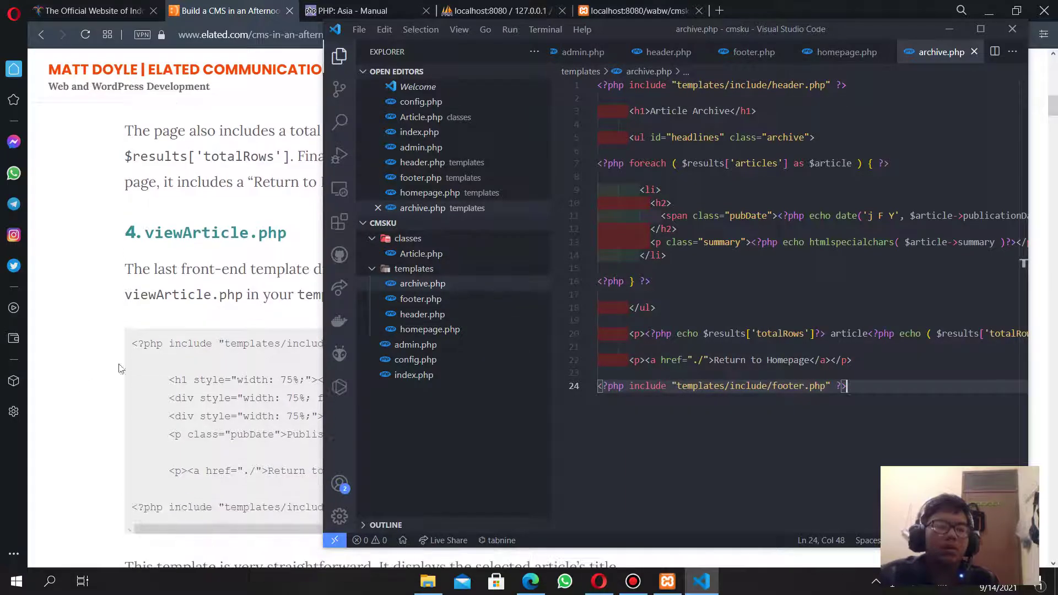
mouse_move(488, 77)
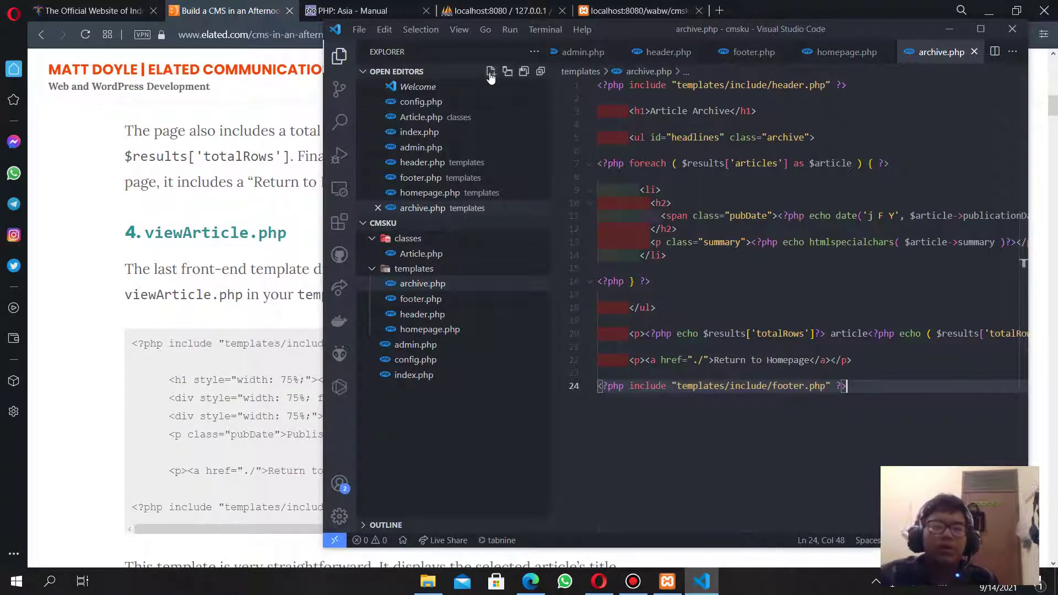
left_click(491, 75)
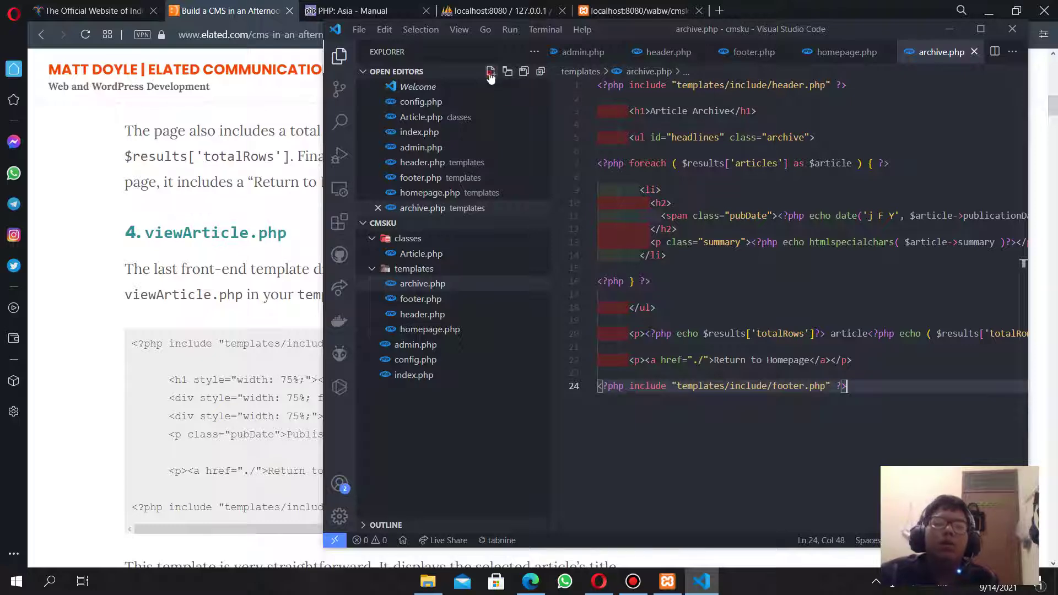
key("ctrl+w")
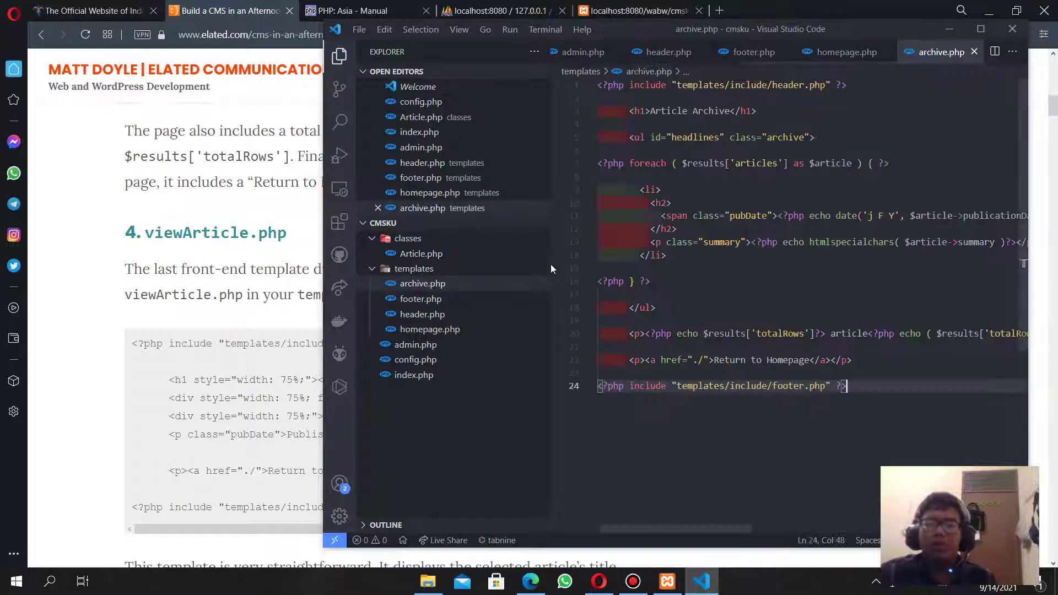
Create viewArticles.php in templates, paste the clipboard code and save it.
left_click(491, 223)
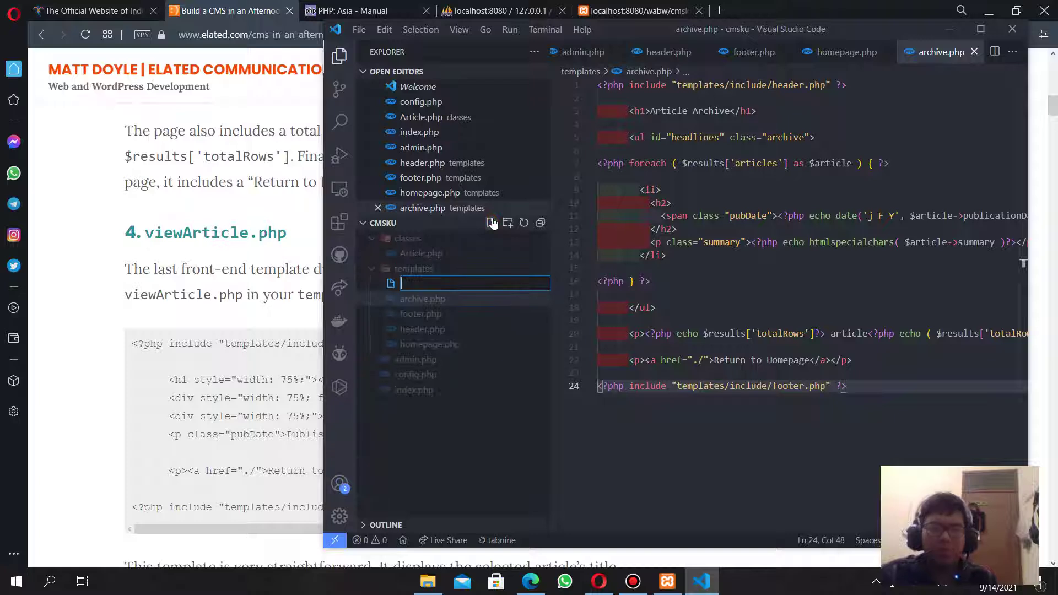
type("viewAre")
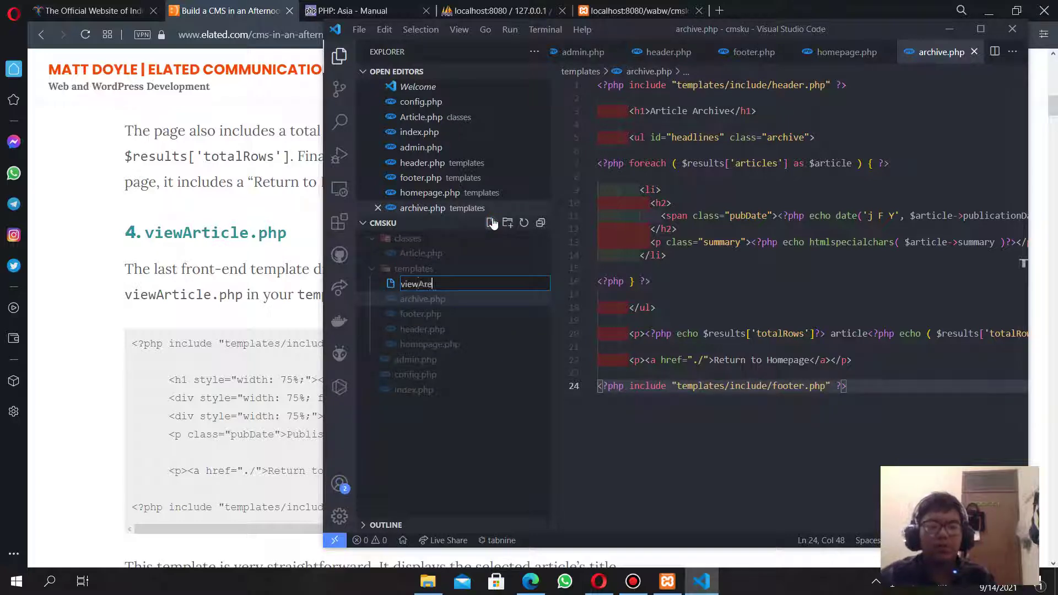
key("BackSpace")
type("ti")
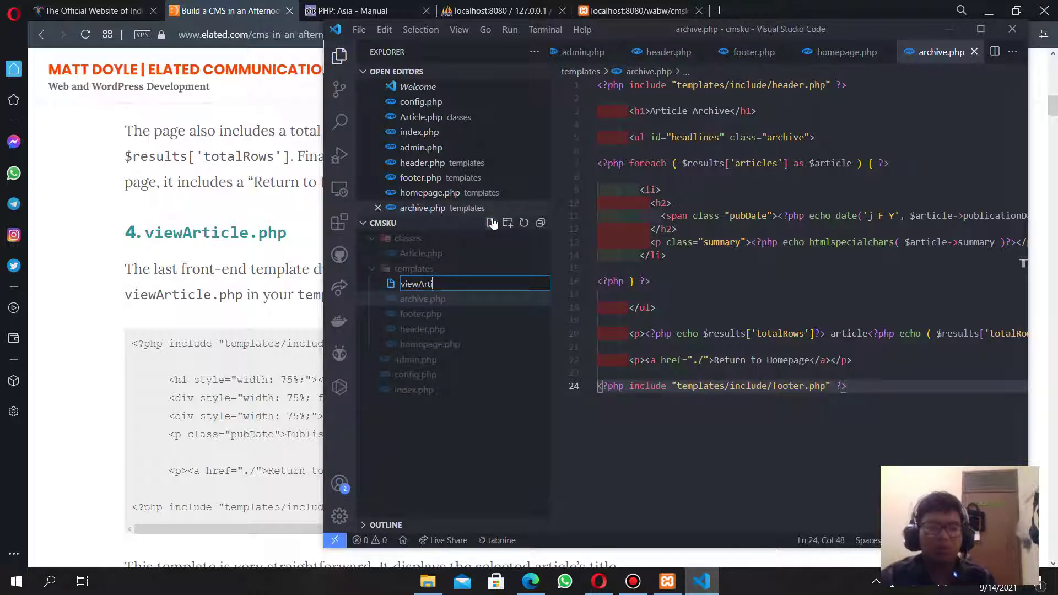
type("cles.")
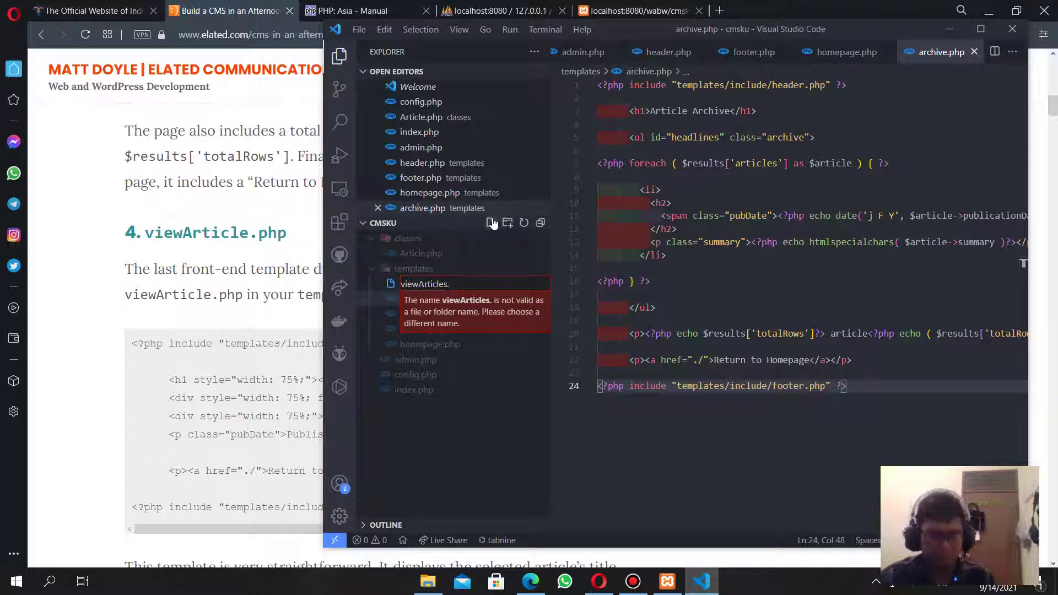
type("php")
key("Return")
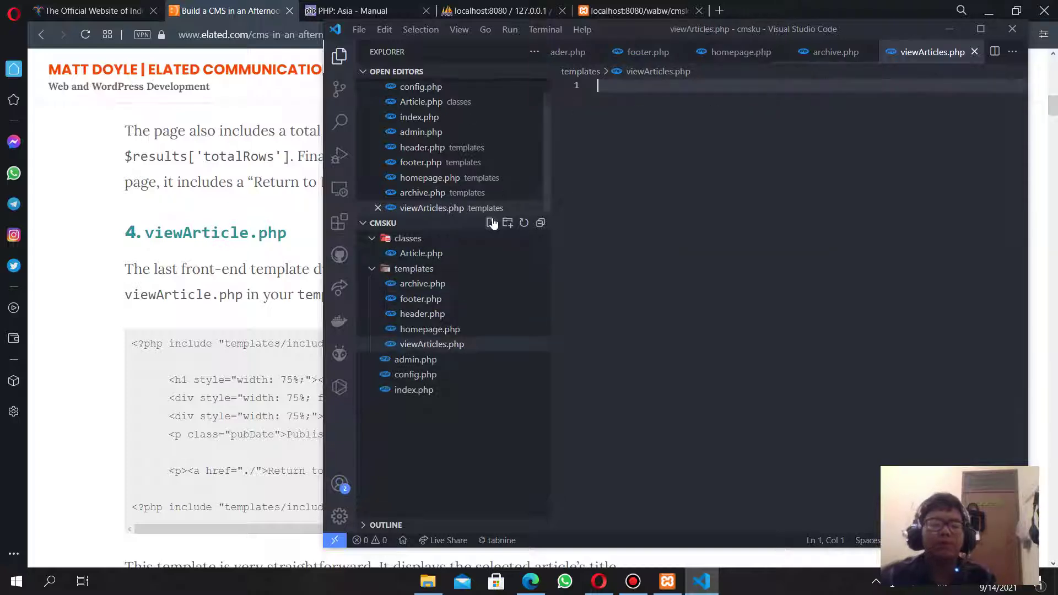
key("ctrl+v")
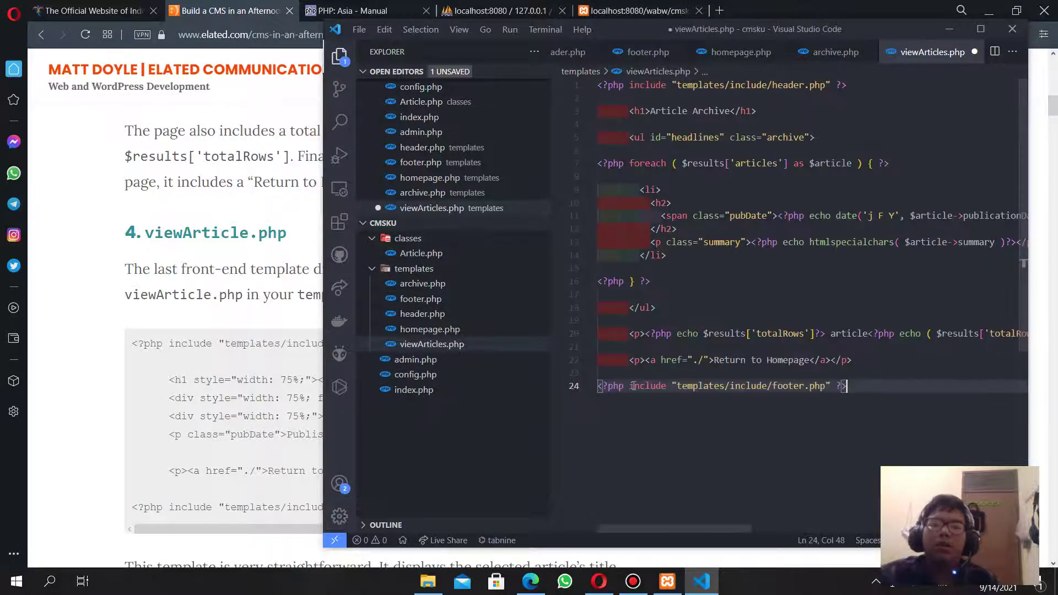
key("ctrl+s")
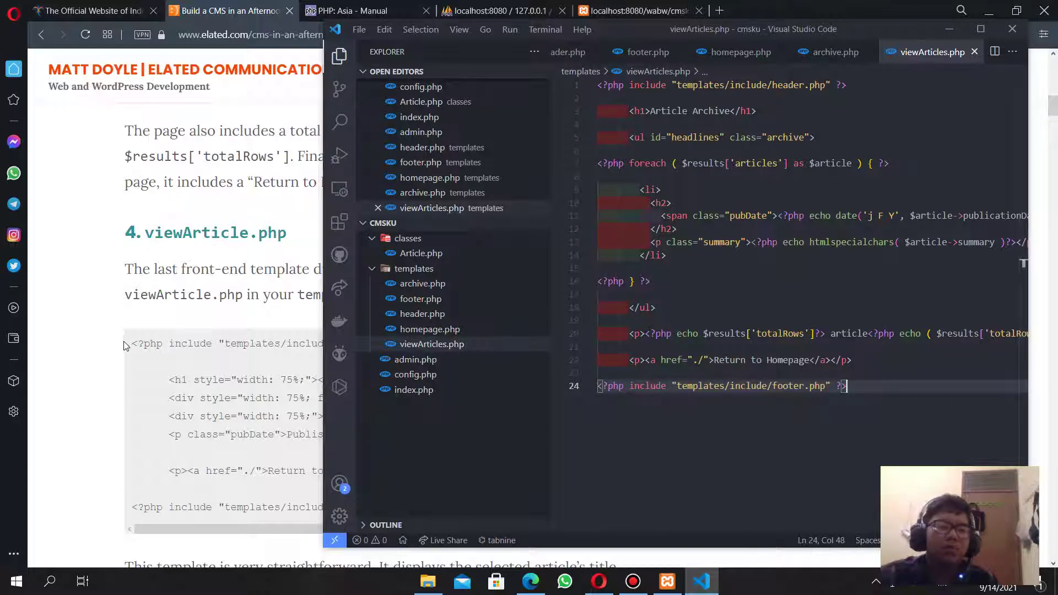
Replace viewArticles.php's content with the tutorial's viewArticle template code and save.
left_click_drag(123, 341, 376, 416)
left_click(234, 384)
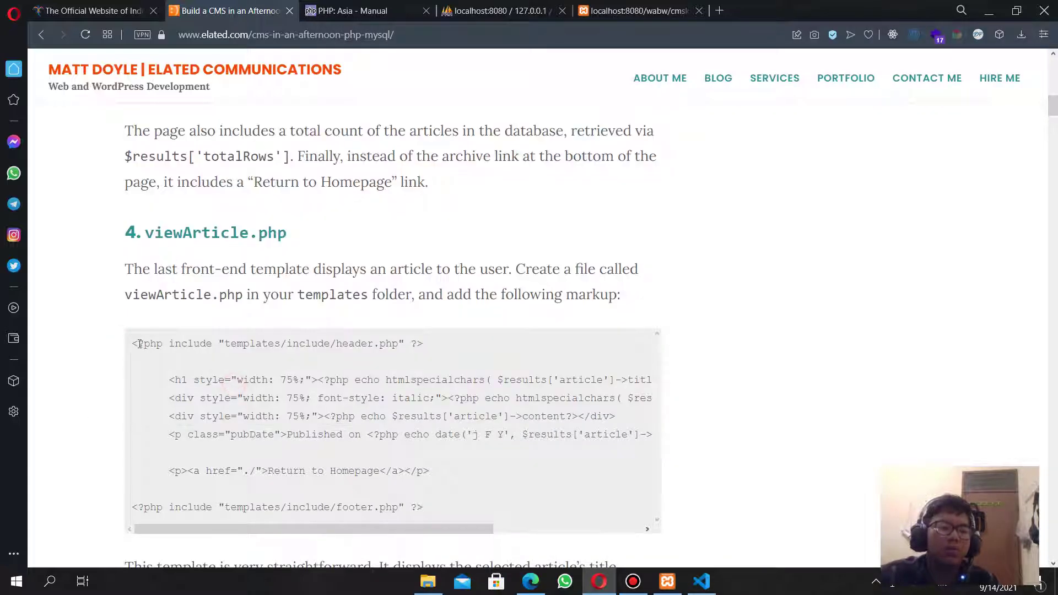
left_click_drag(134, 343, 492, 312)
key("ctrl+c")
key("alt+Tab")
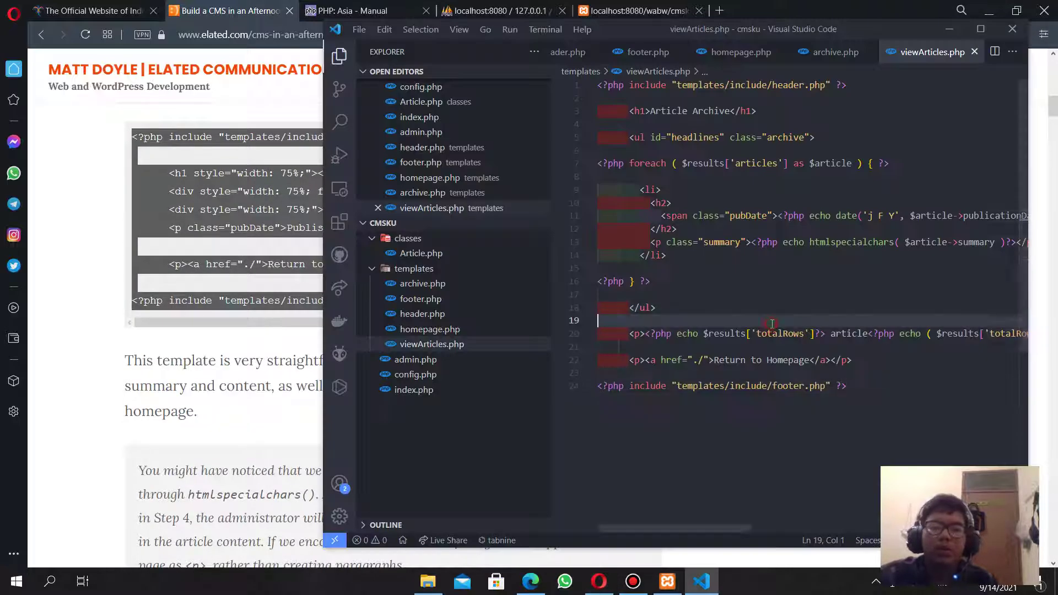
key("ctrl+a")
key("ctrl+v")
key("ctrl+s")
key("alt+Tab")
scroll(141, 379, "down", 7)
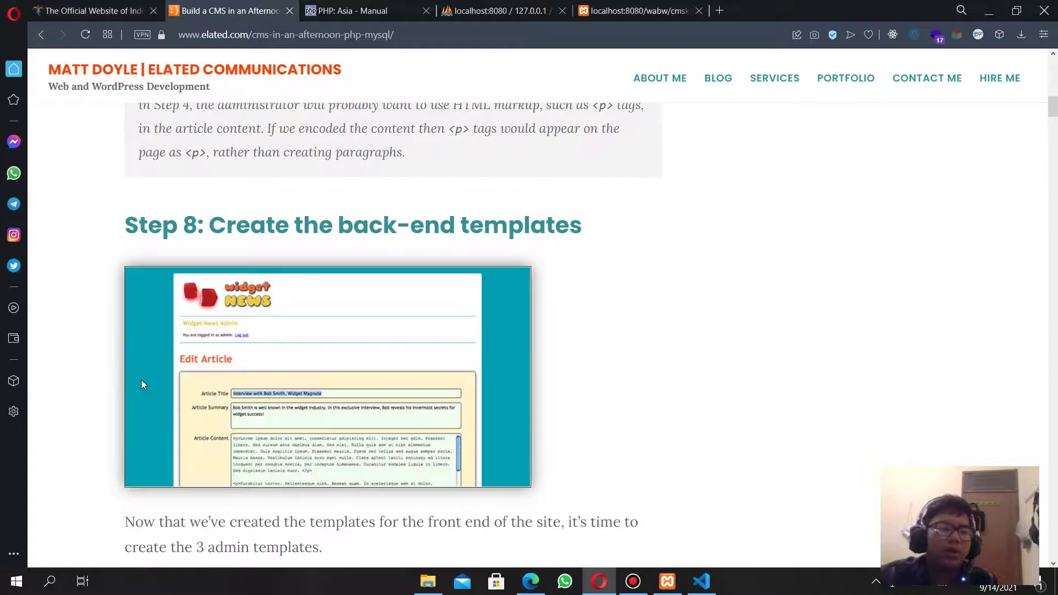
Reload the localhost:8080/wabw/cmsku tab, revealing the Article Archive link and missing header/footer warnings.
scroll(142, 384, "up", 4)
key("ctrl+Tab")
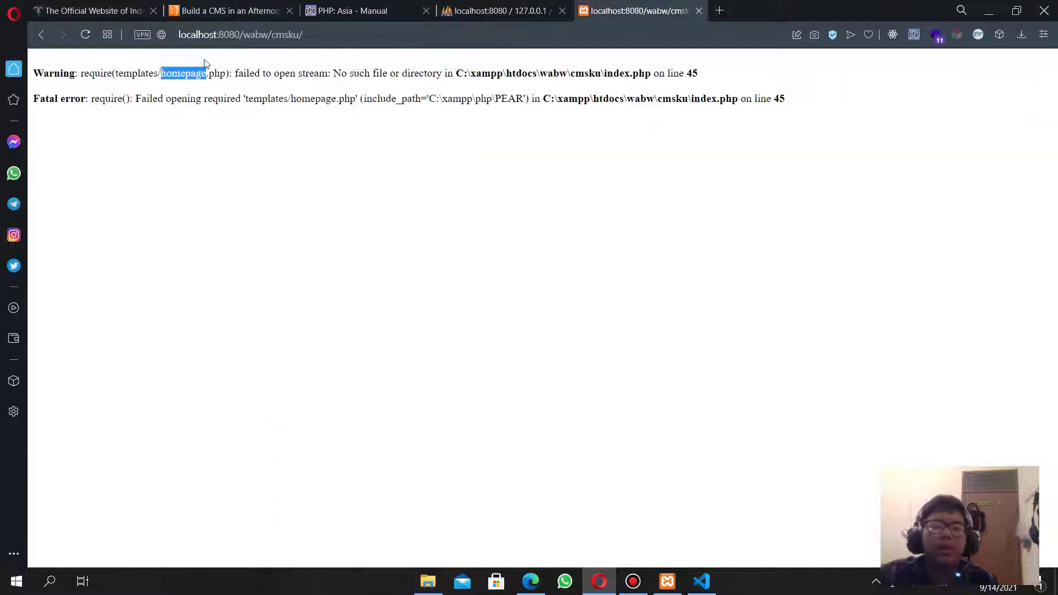
left_click(85, 35)
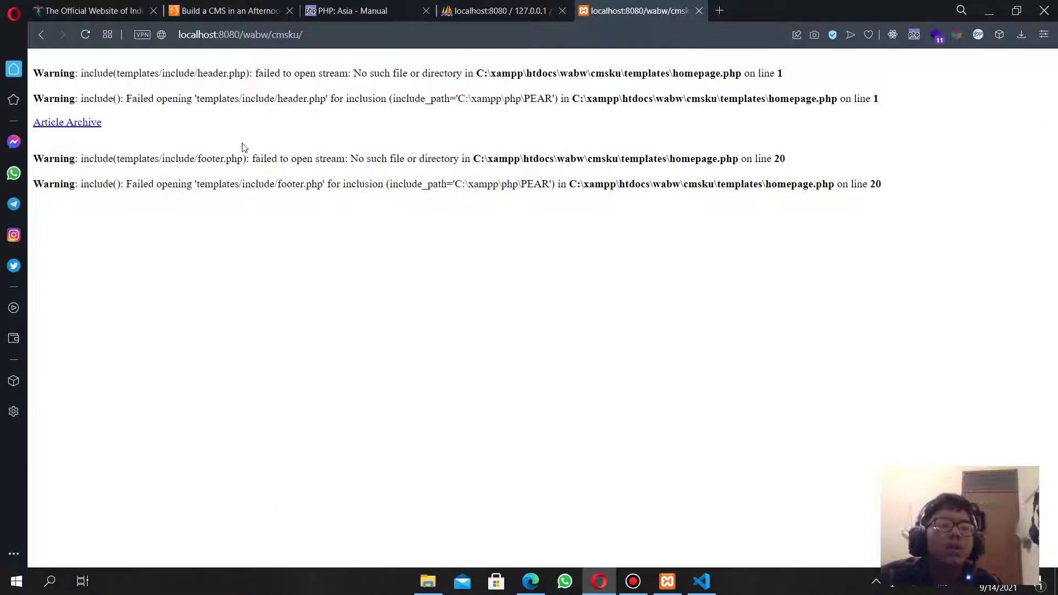
key("alt+Tab")
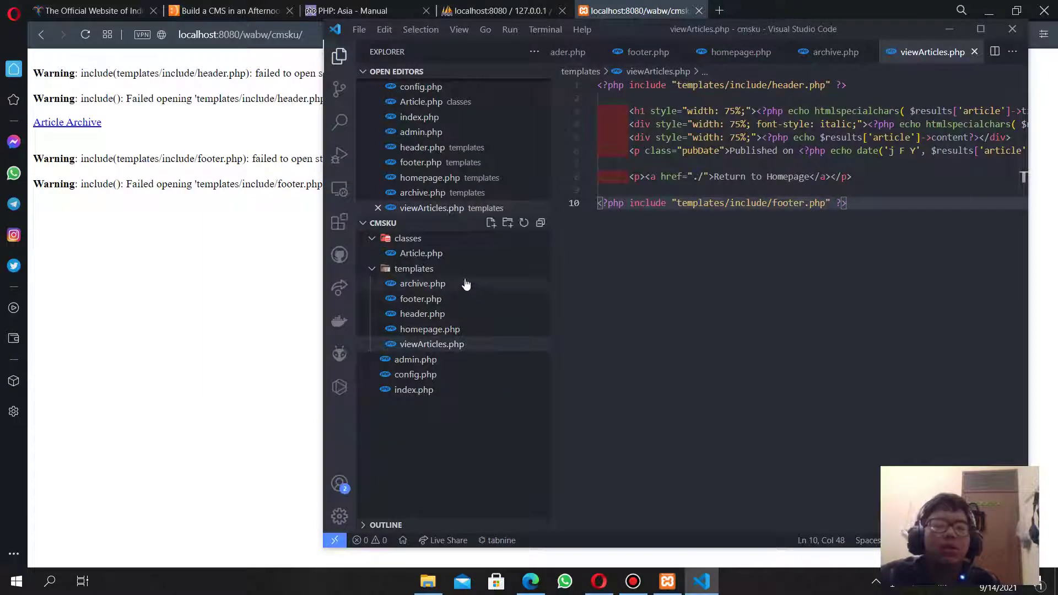
key("alt+Tab")
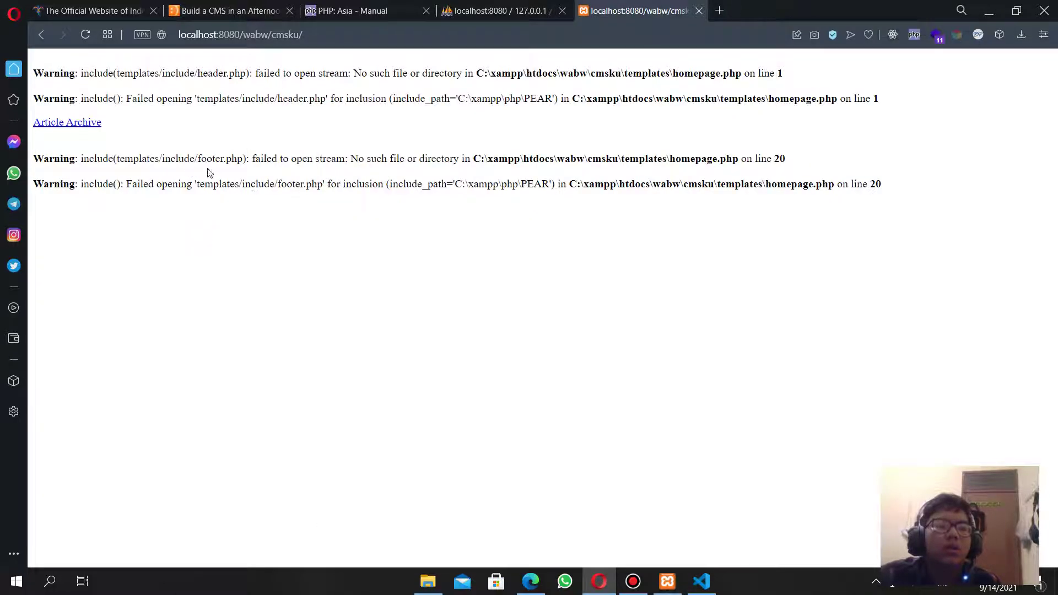
key("alt+Tab")
Create a new folder named include inside templates.
left_click(433, 270)
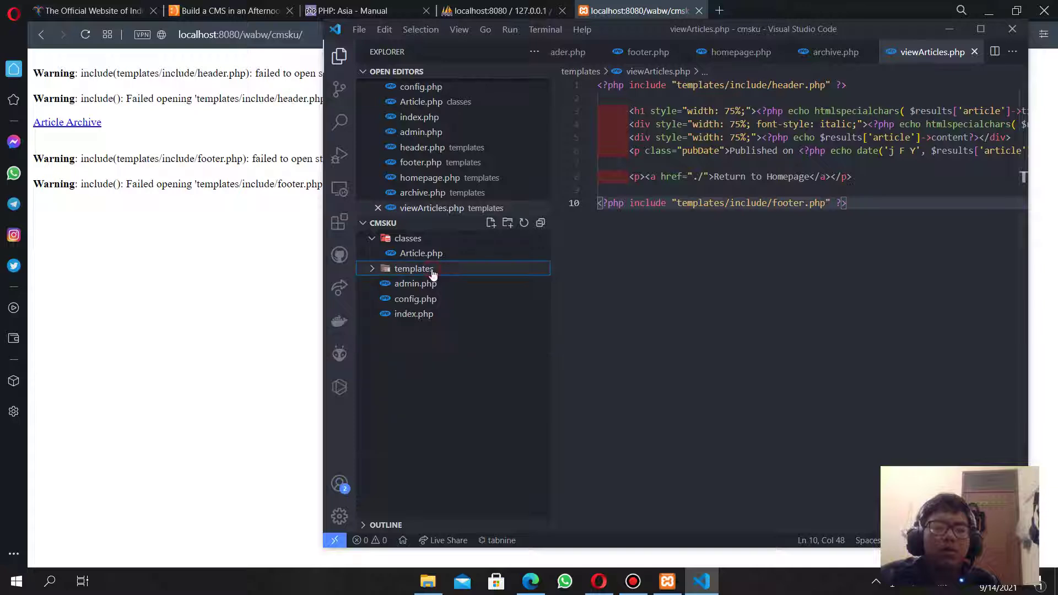
left_click(434, 271)
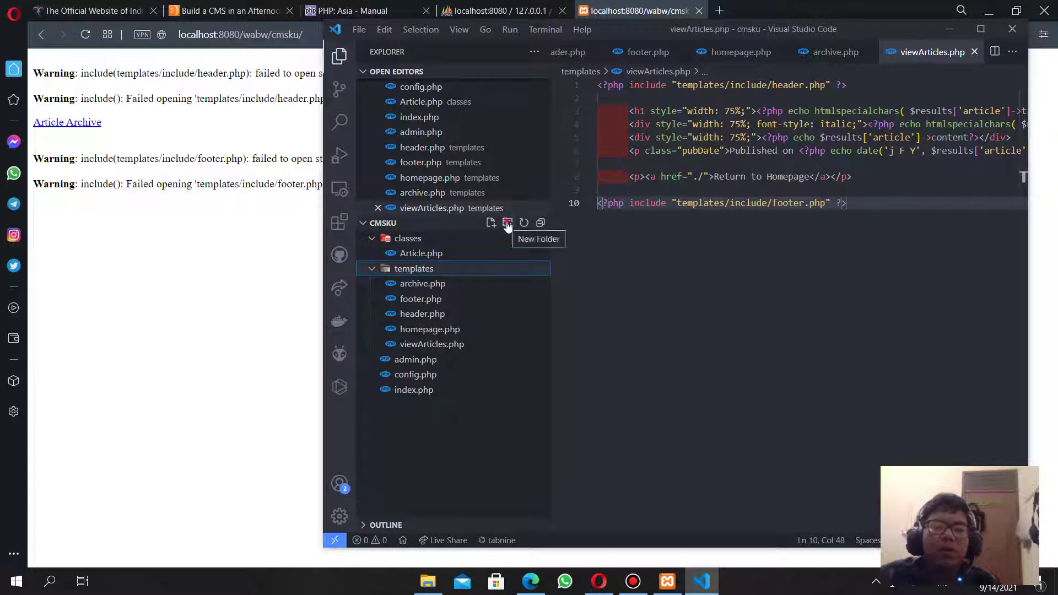
left_click(507, 224)
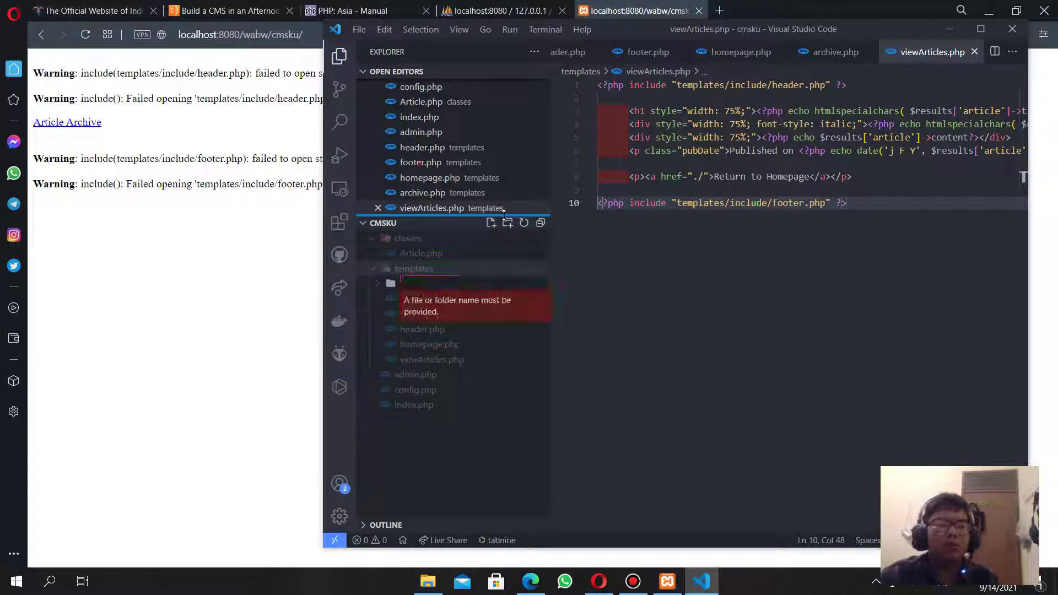
type("in")
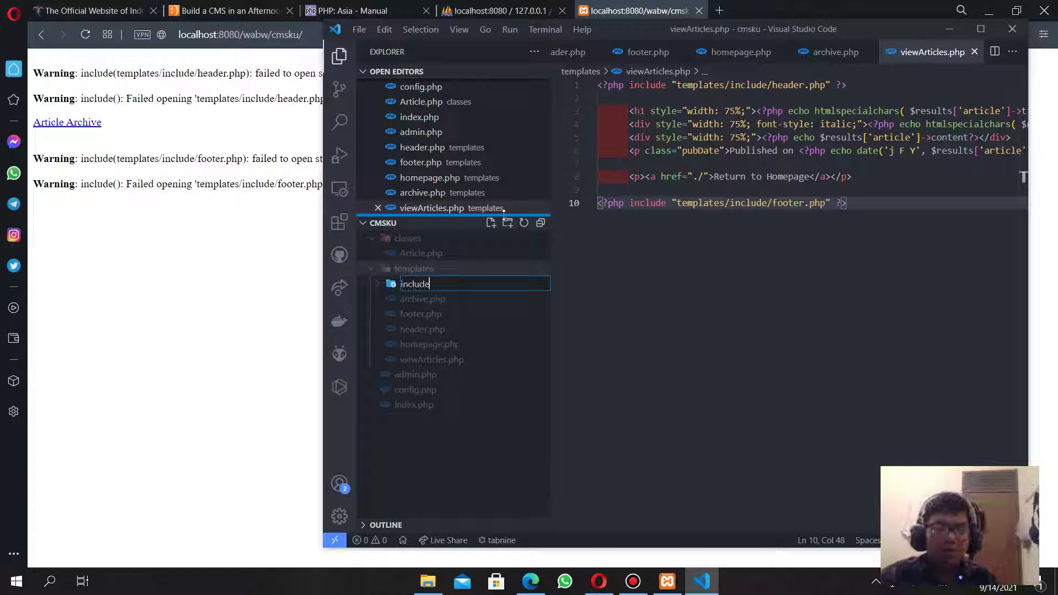
type("clude")
key("Return")
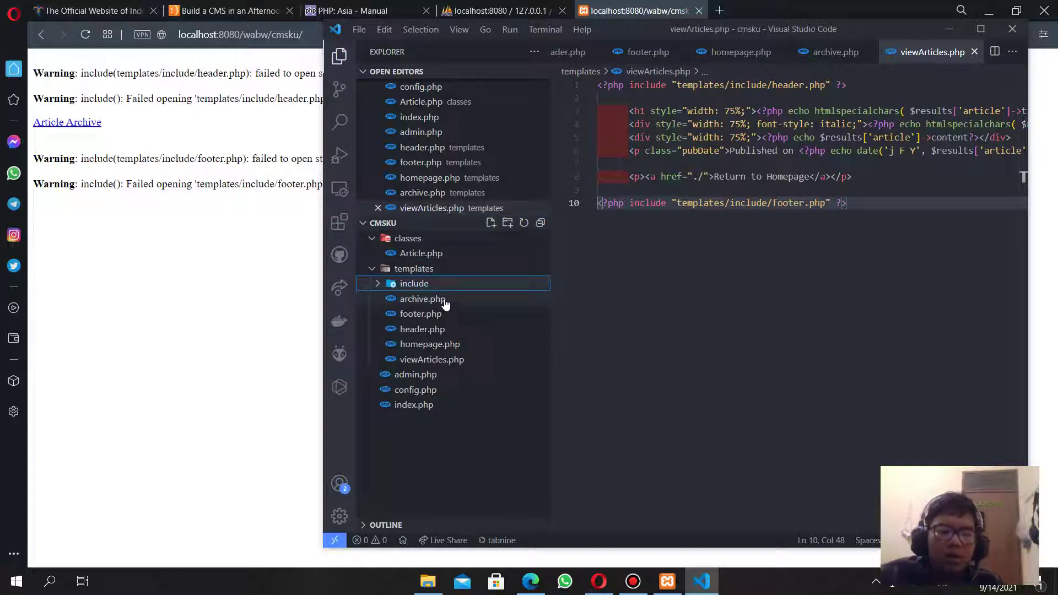
Move footer.php and header.php into templates/include and reload the cmsku site.
left_click(445, 301)
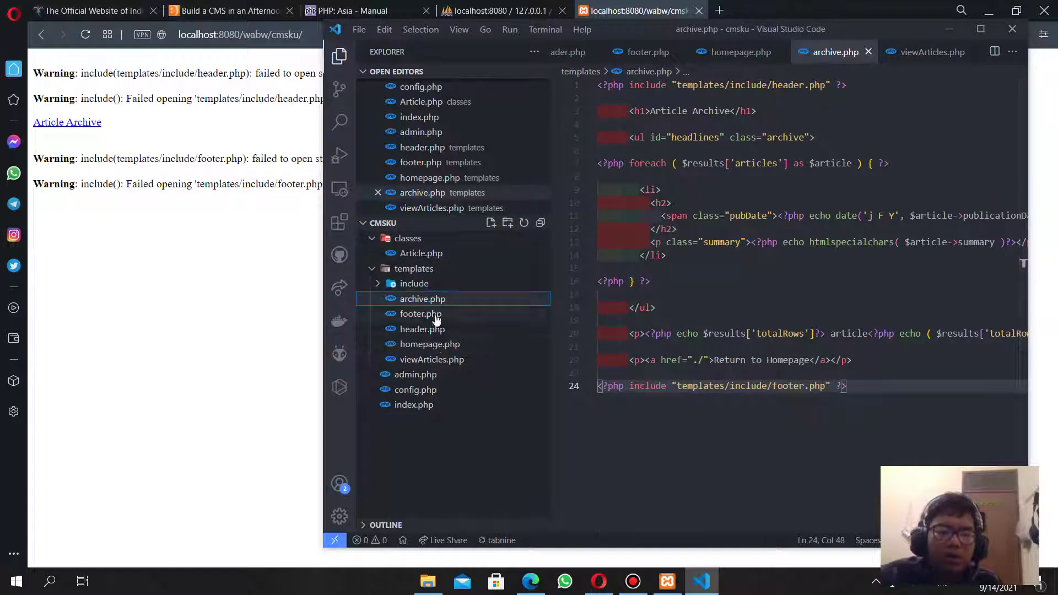
left_click(437, 320)
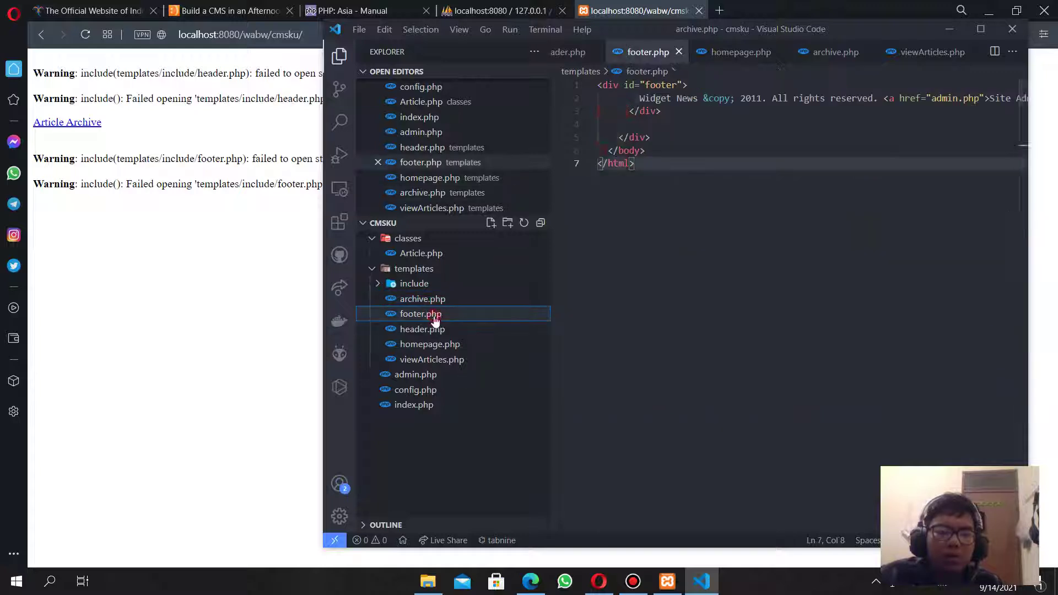
left_click(433, 331)
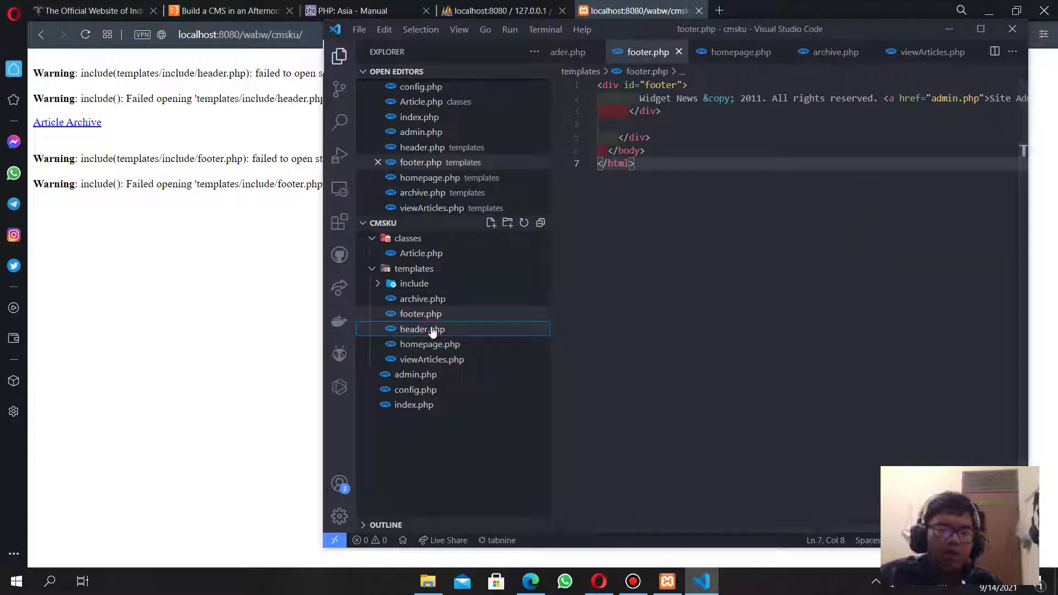
key("ctrl+x")
left_click(436, 283)
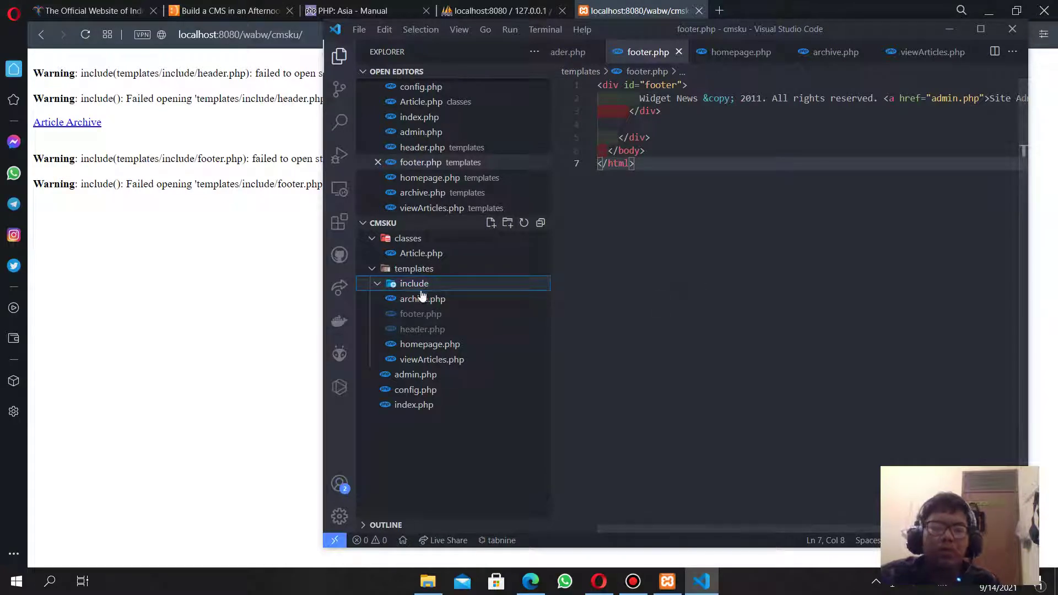
key("ctrl+v")
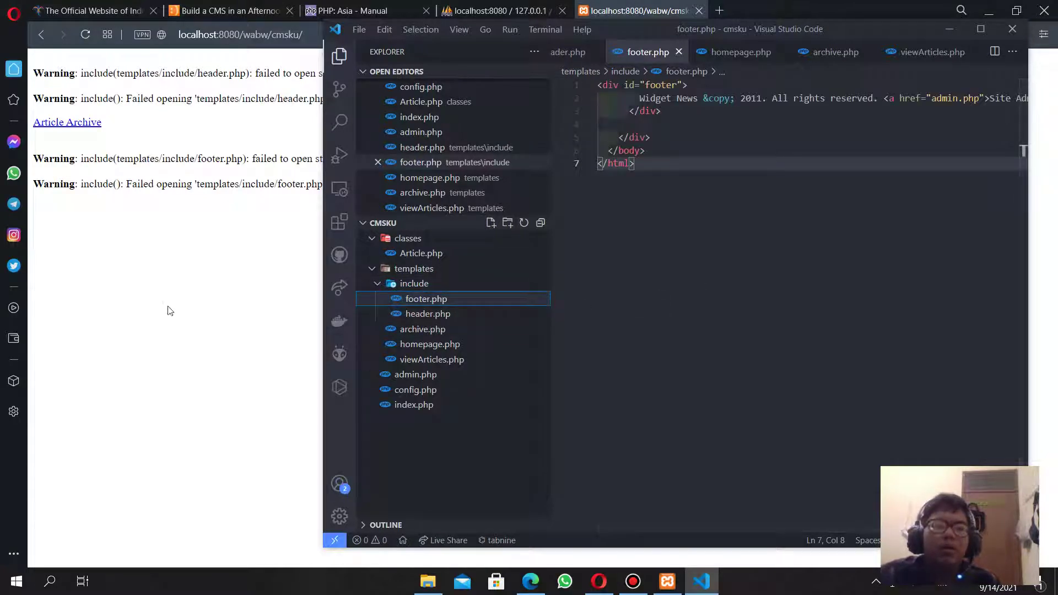
left_click(171, 306)
left_click(85, 34)
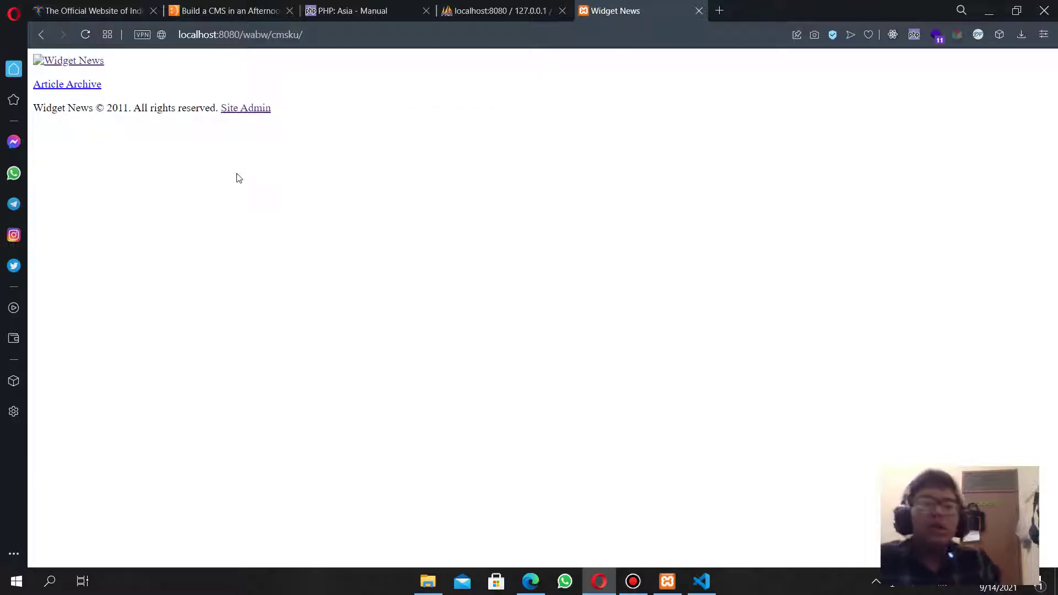
Return to the 'Build a CMS in an Afternoon' tab and scroll to Step 8's loginForm.php.
key("alt+Tab")
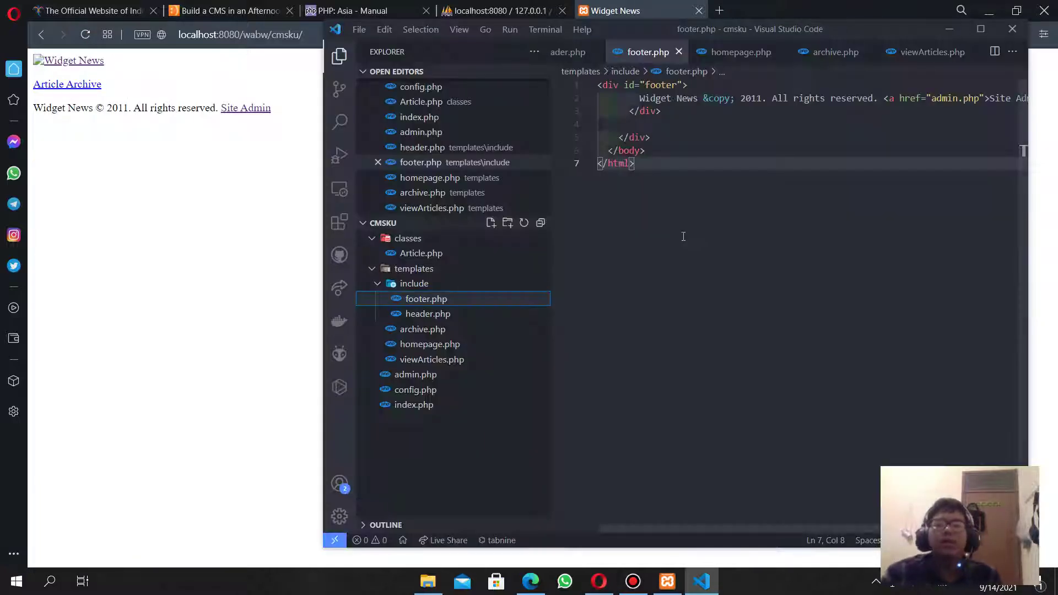
key("alt+Tab")
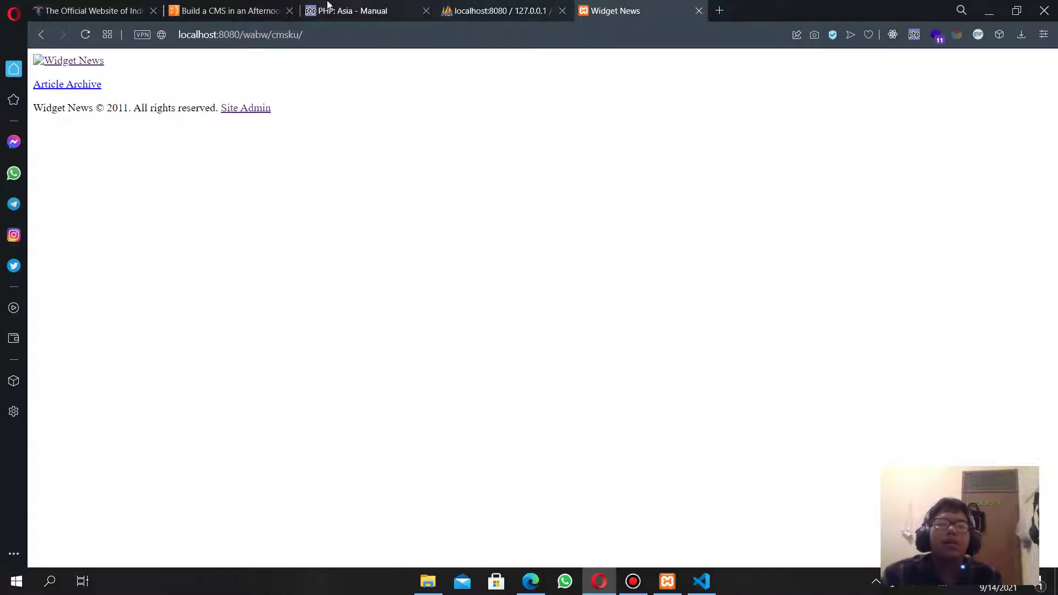
left_click(243, 8)
scroll(340, 301, "down", 3)
scroll(340, 301, "down", 8)
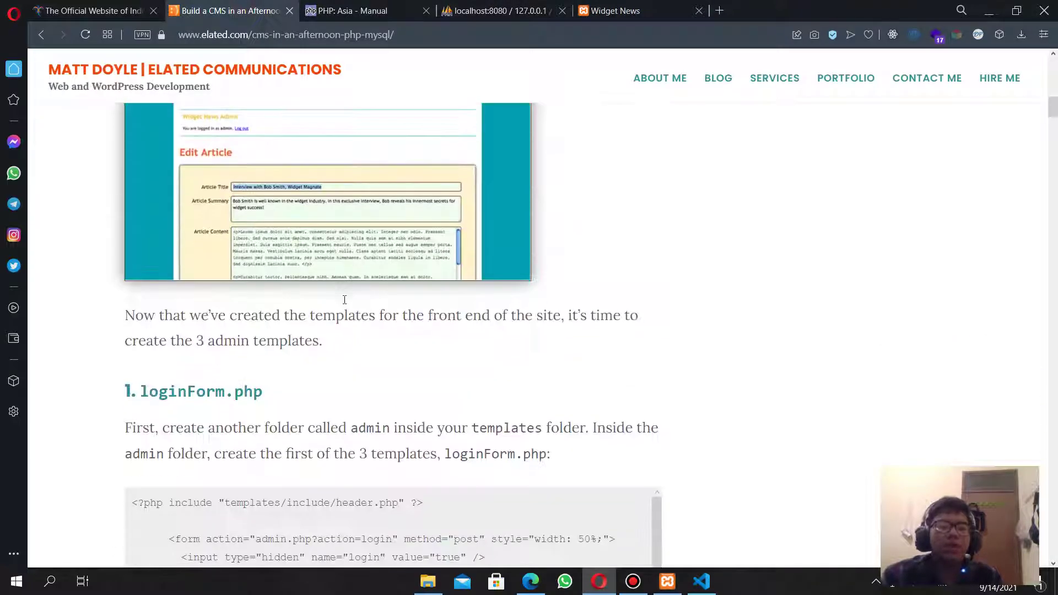
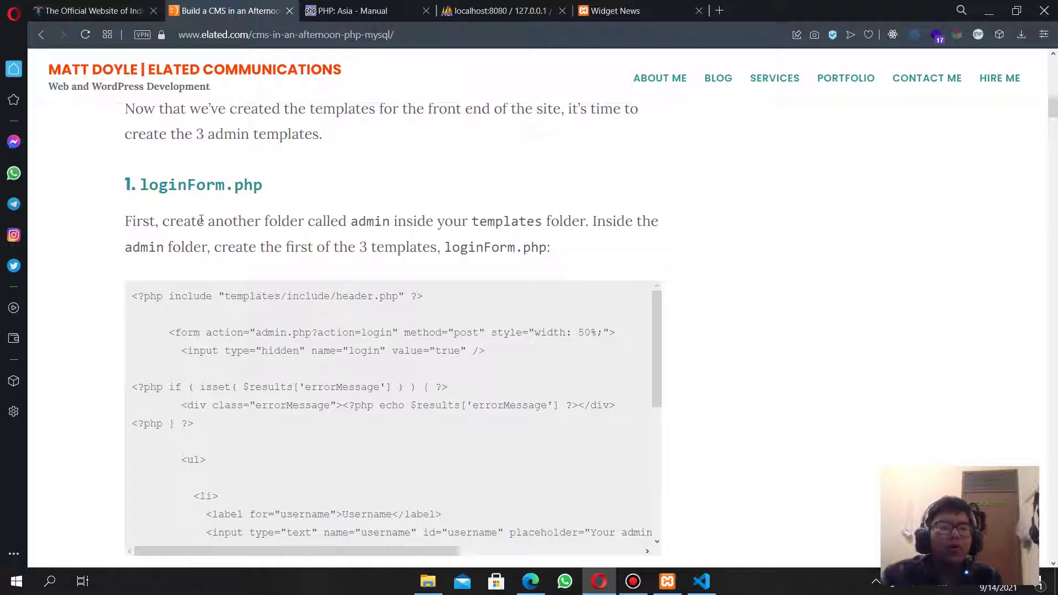
Create a new admin folder inside the templates folder.
left_click_drag(201, 220, 447, 221)
key("alt+Tab")
key("alt+Tab")
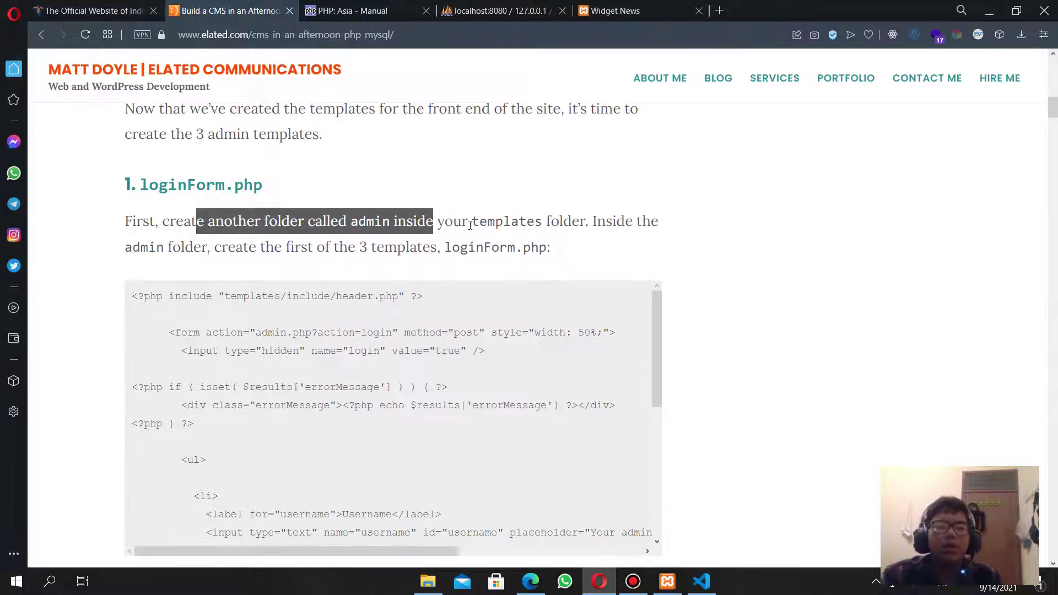
key("alt+Tab")
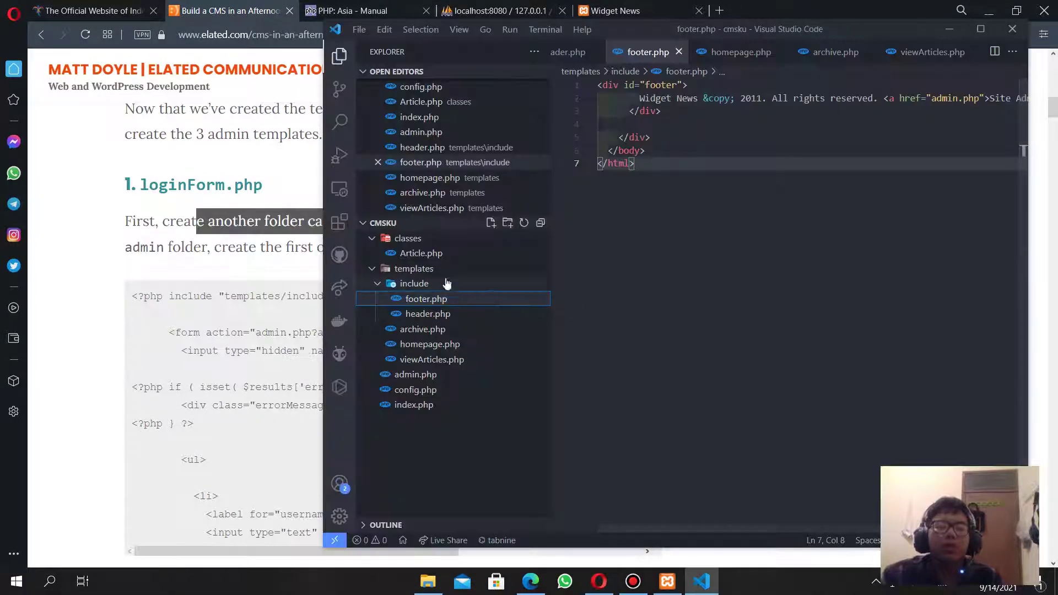
left_click(421, 269)
left_click(425, 268)
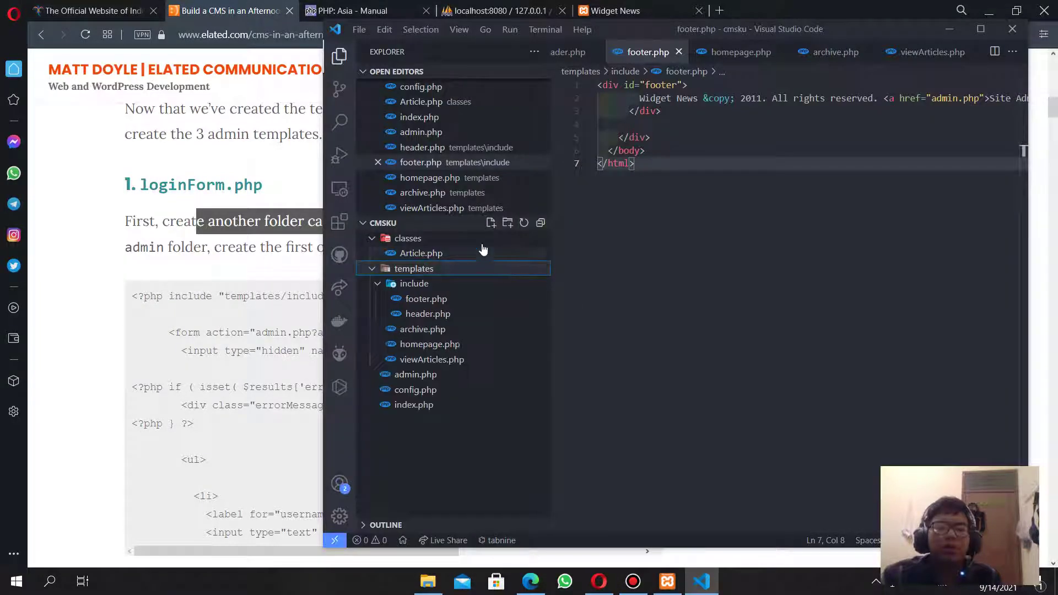
left_click(506, 223)
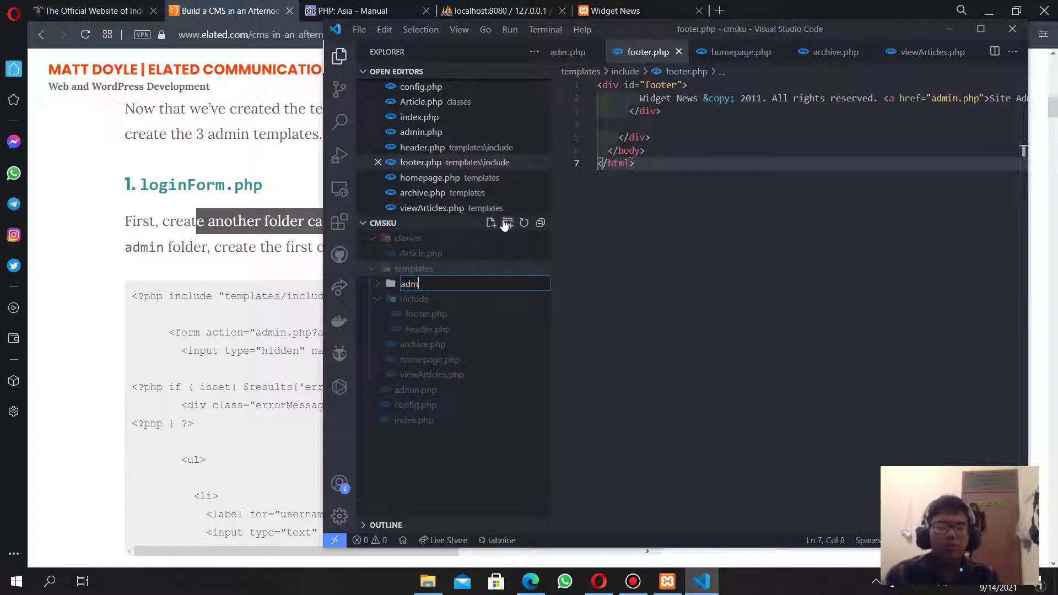
key("Return")
Add a new file named loginForm.php inside templates/admin.
left_click(149, 372)
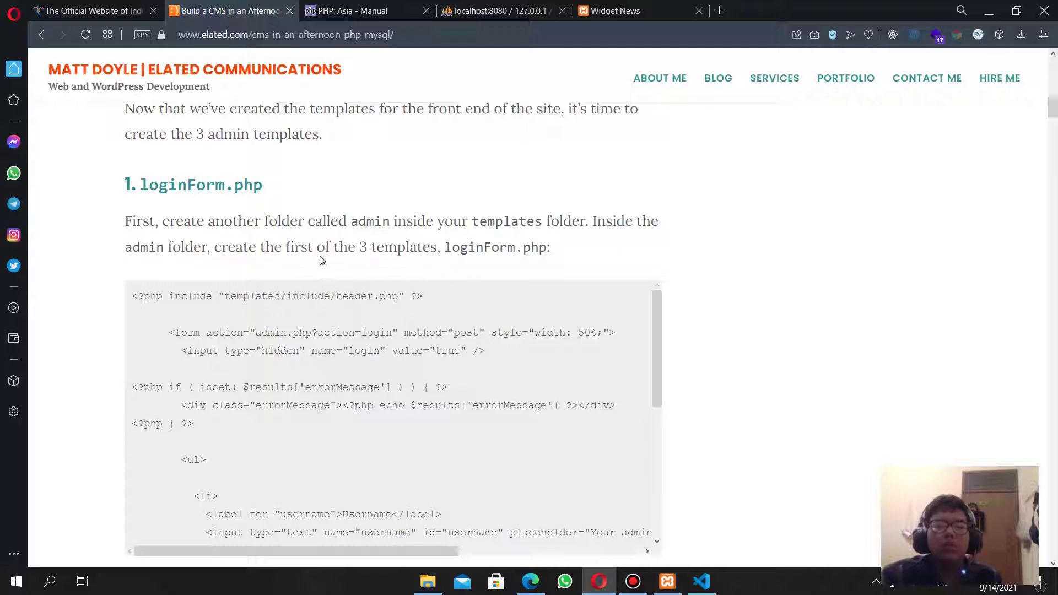
left_click_drag(362, 254, 451, 249)
left_click(476, 246)
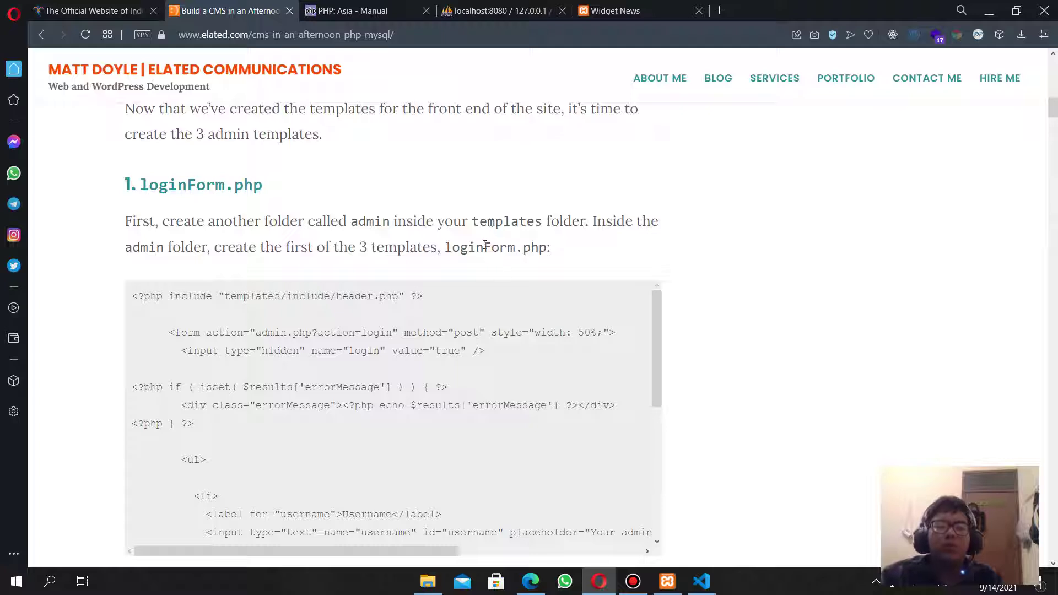
left_click_drag(446, 247, 543, 243)
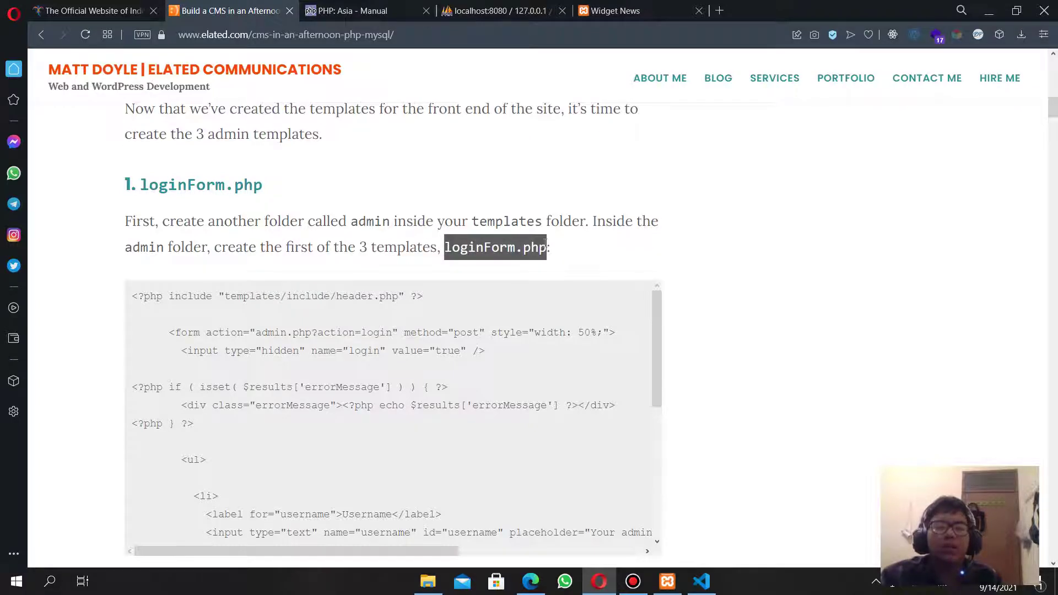
key("alt+Tab")
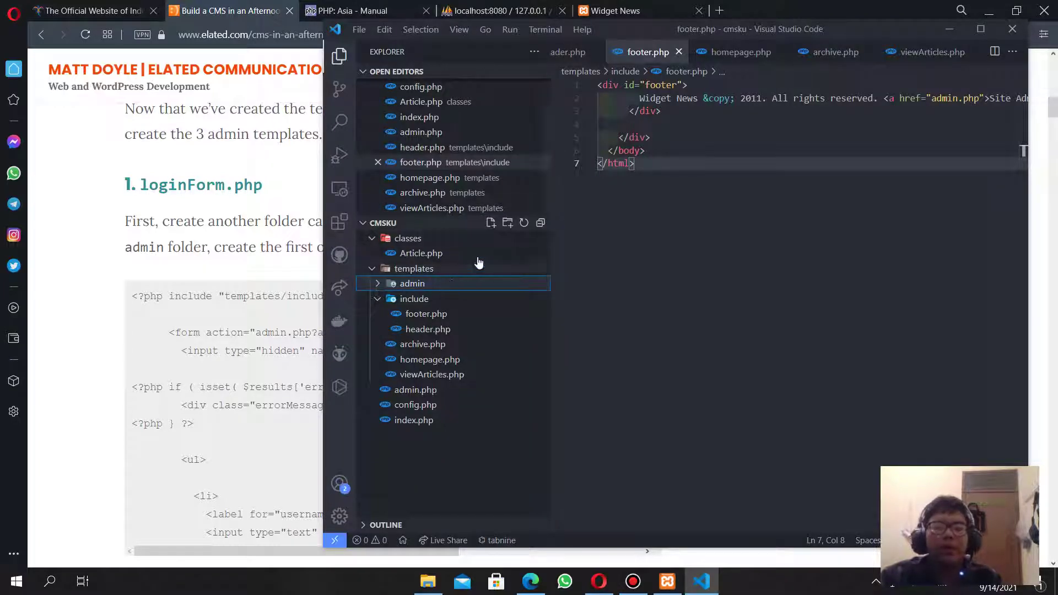
left_click(491, 223)
type("loginForm.php")
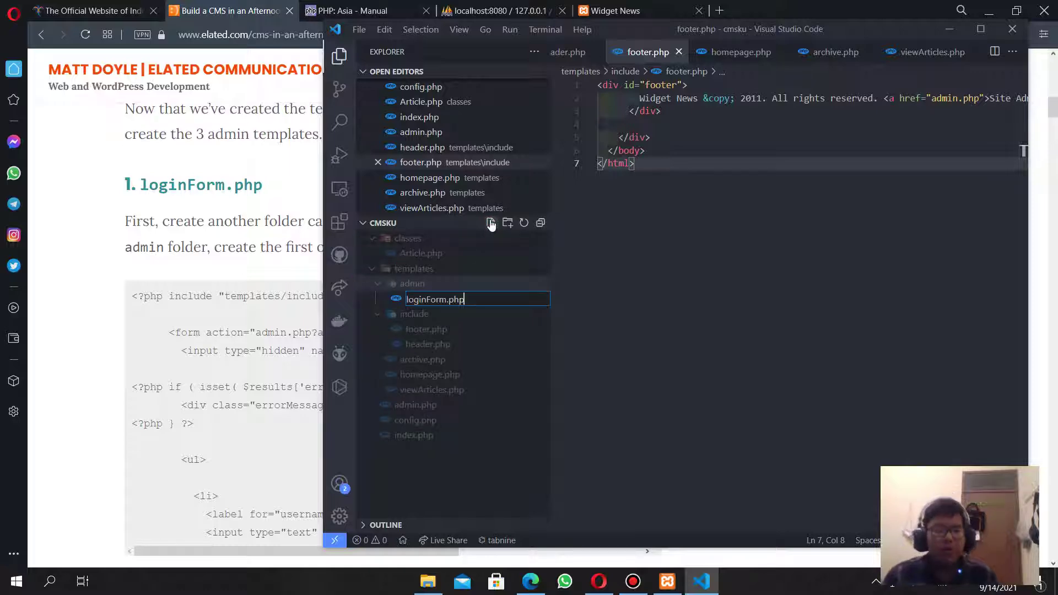
key("Return")
Paste the tutorial's login form code into loginForm.php.
left_click(157, 409)
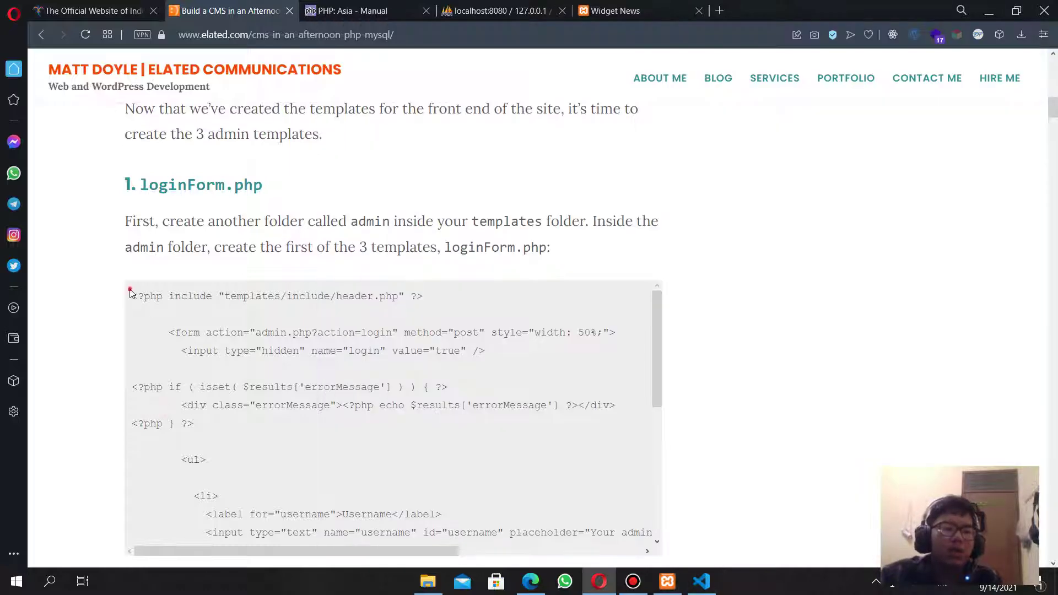
left_click_drag(130, 292, 462, 256)
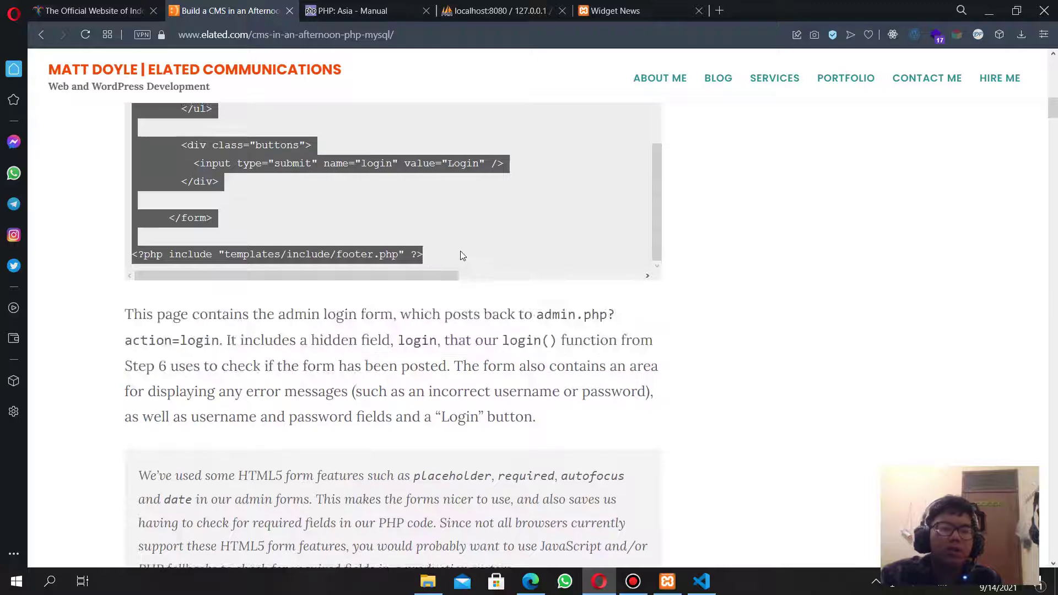
key("ctrl+c")
key("alt+Tab")
key("ctrl+v")
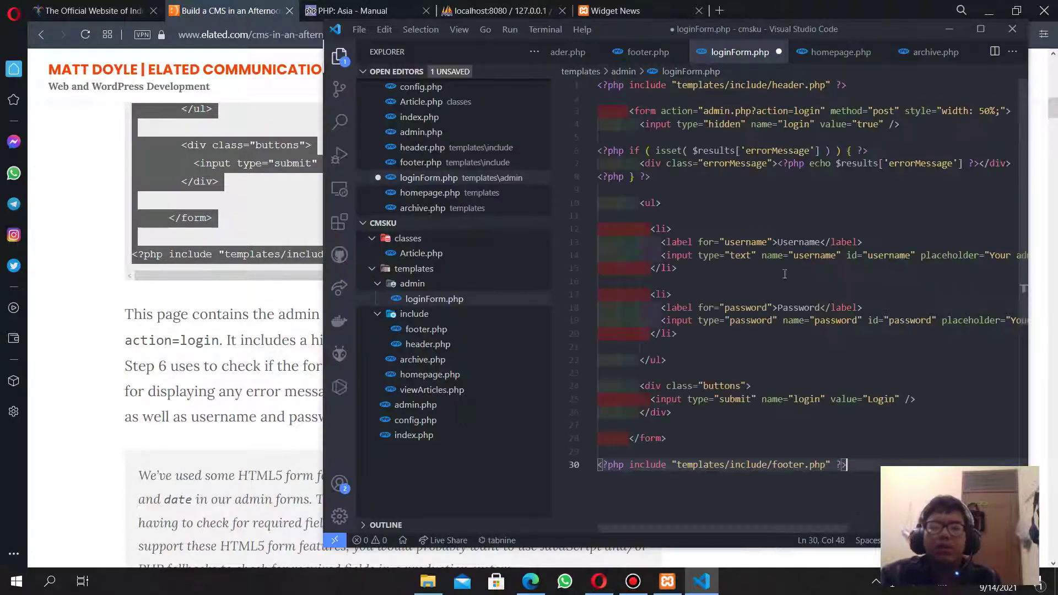
left_click(194, 431)
scroll(110, 394, "down", 8)
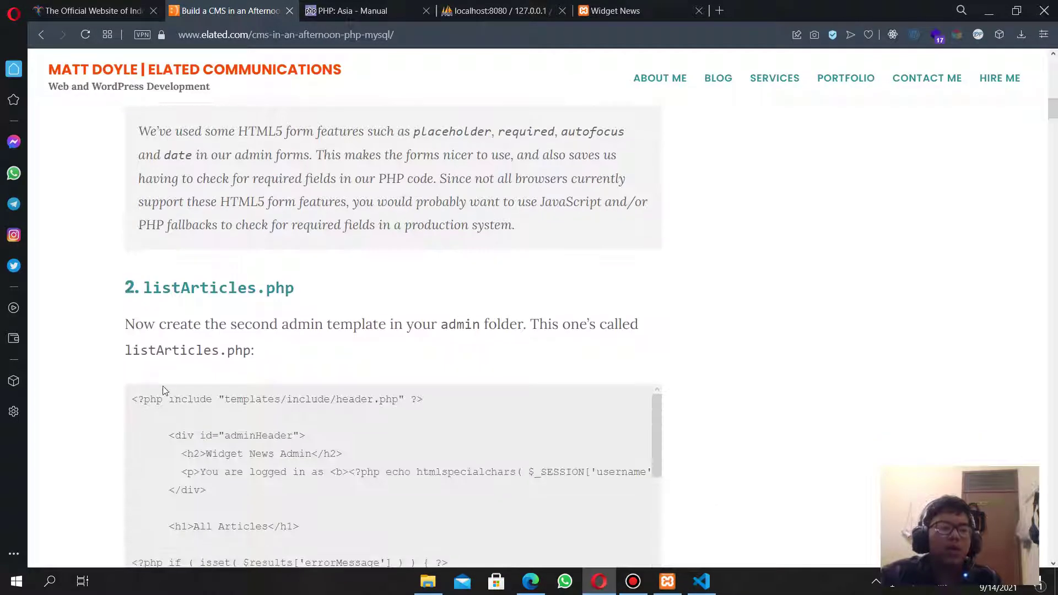
Create templates/admin/listArticles.php and paste the tutorial's article list template into it.
left_click_drag(196, 282, 354, 284)
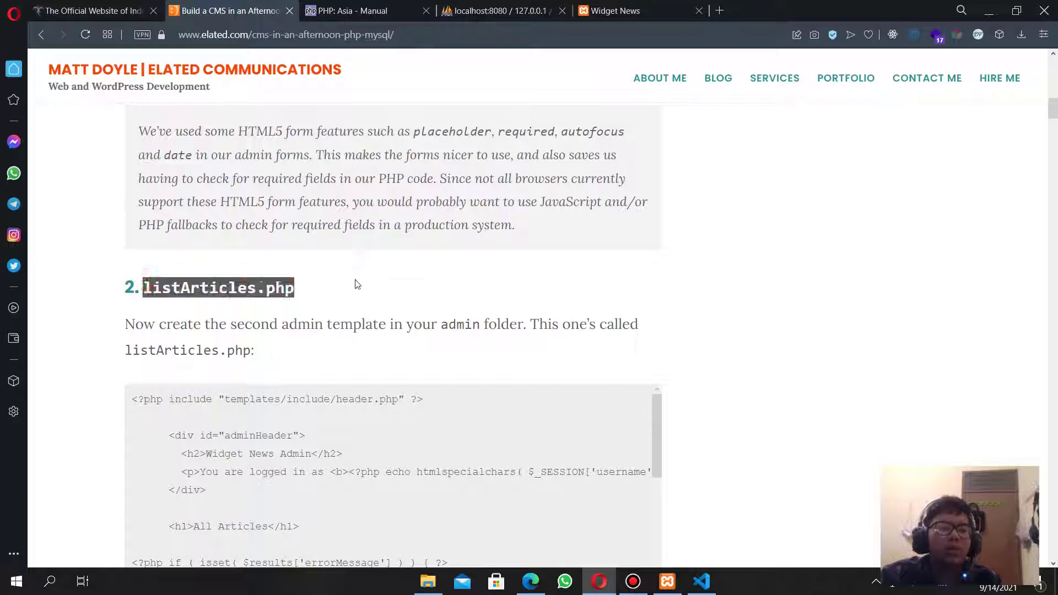
key("ctrl+c")
key("alt+Tab")
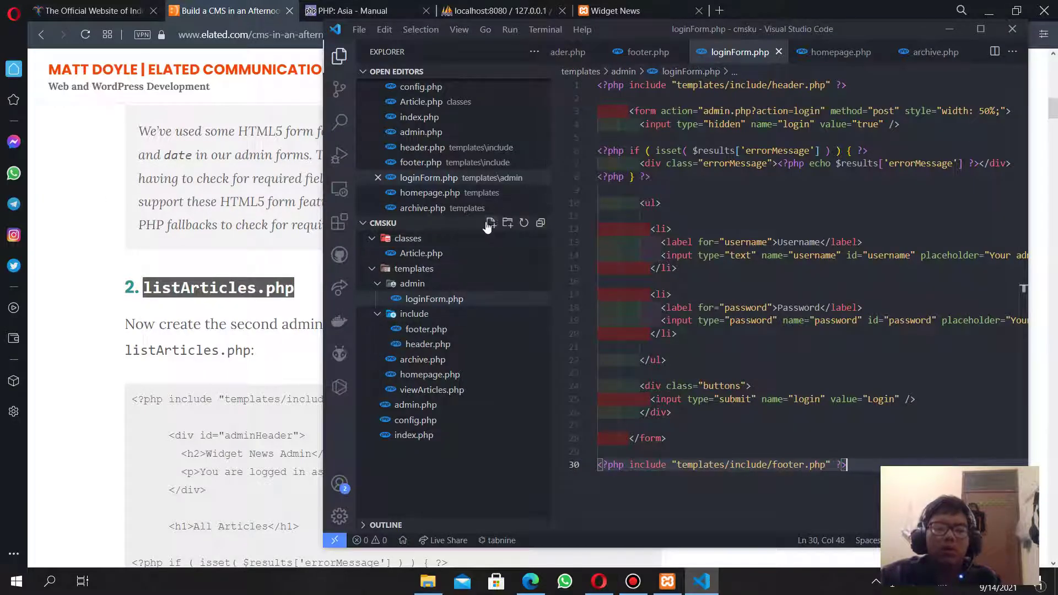
left_click(491, 223)
key("ctrl+v")
key("Return")
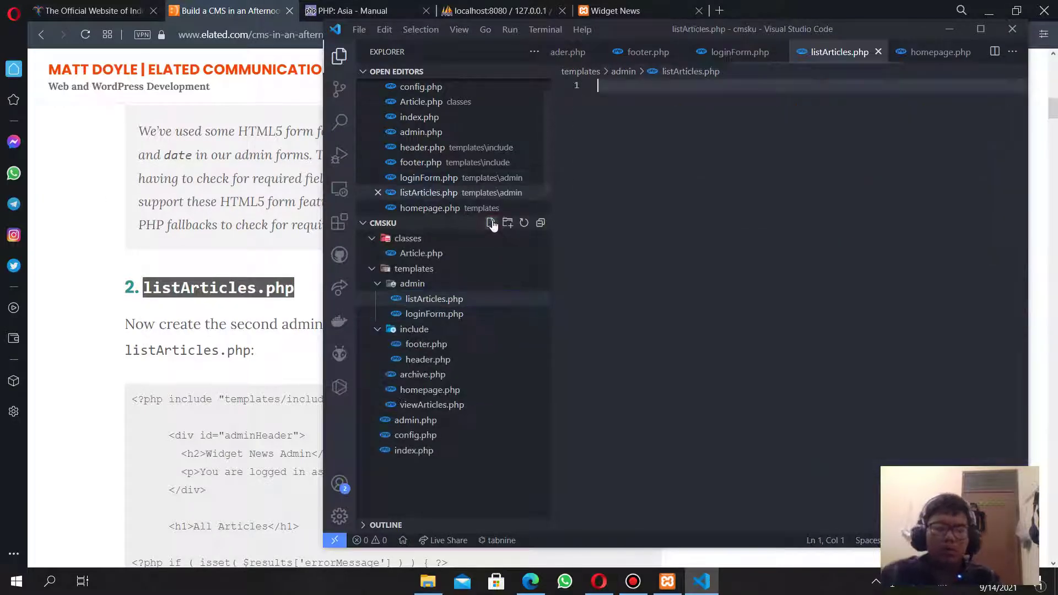
left_click_drag(130, 398, 464, 286)
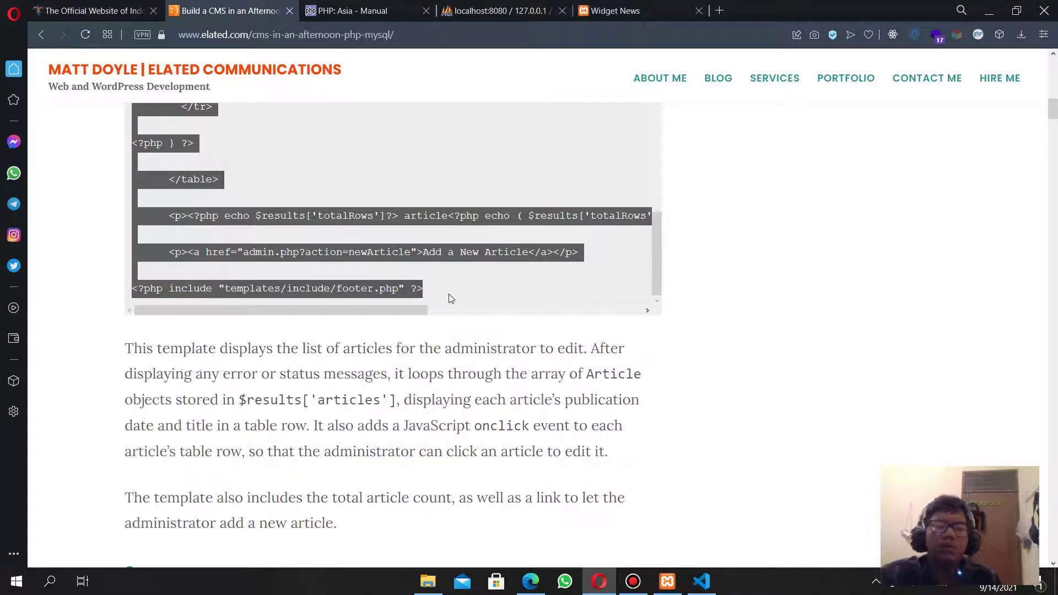
key("alt+Tab")
key("ctrl+v")
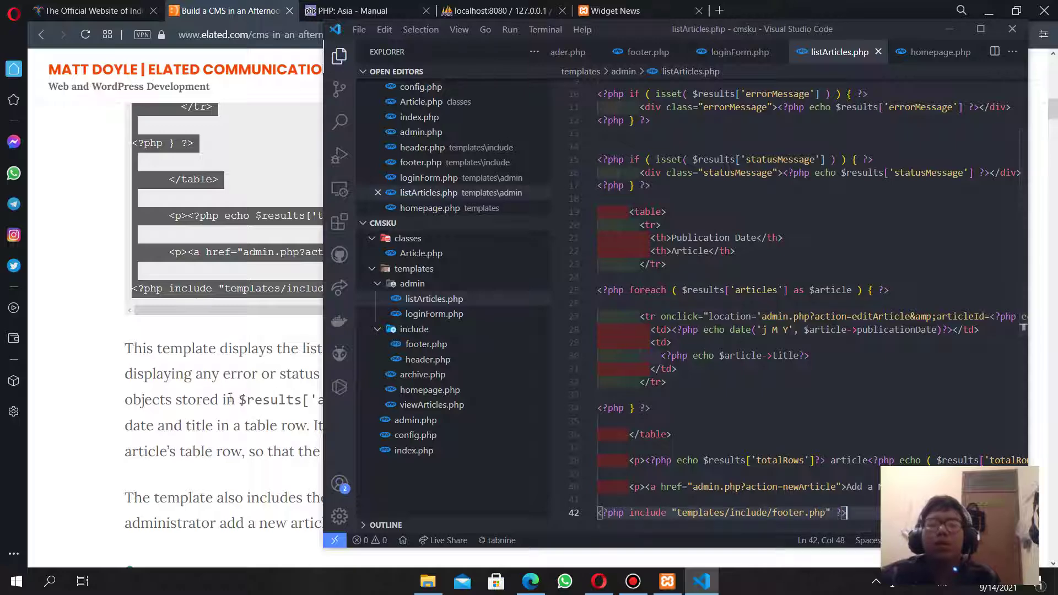
left_click(736, 54)
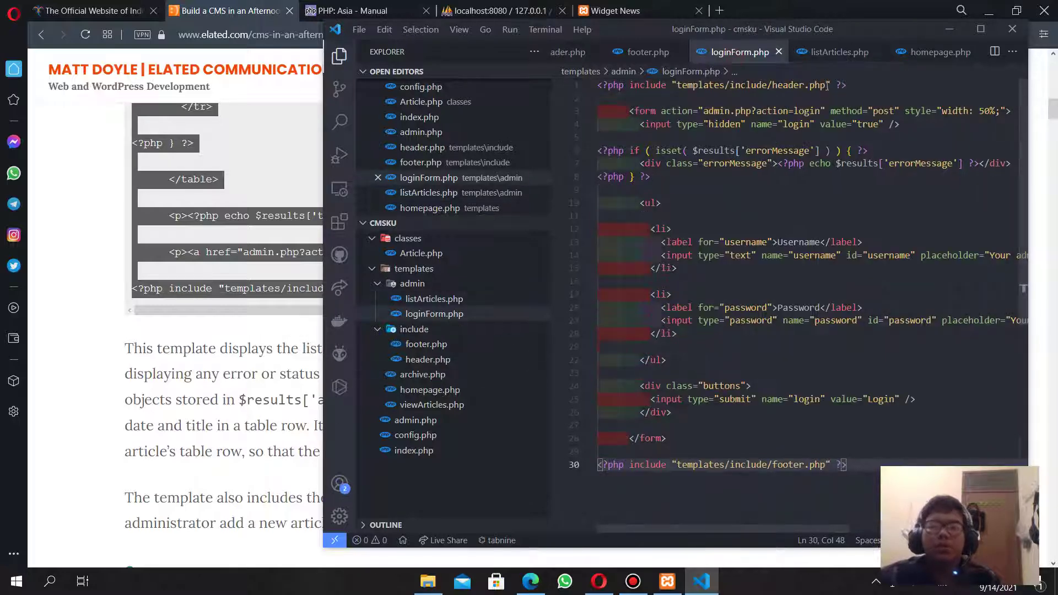
left_click(837, 54)
Add a new file named editArticle.php inside the admin folder.
left_click(263, 367)
scroll(262, 368, "down", 6)
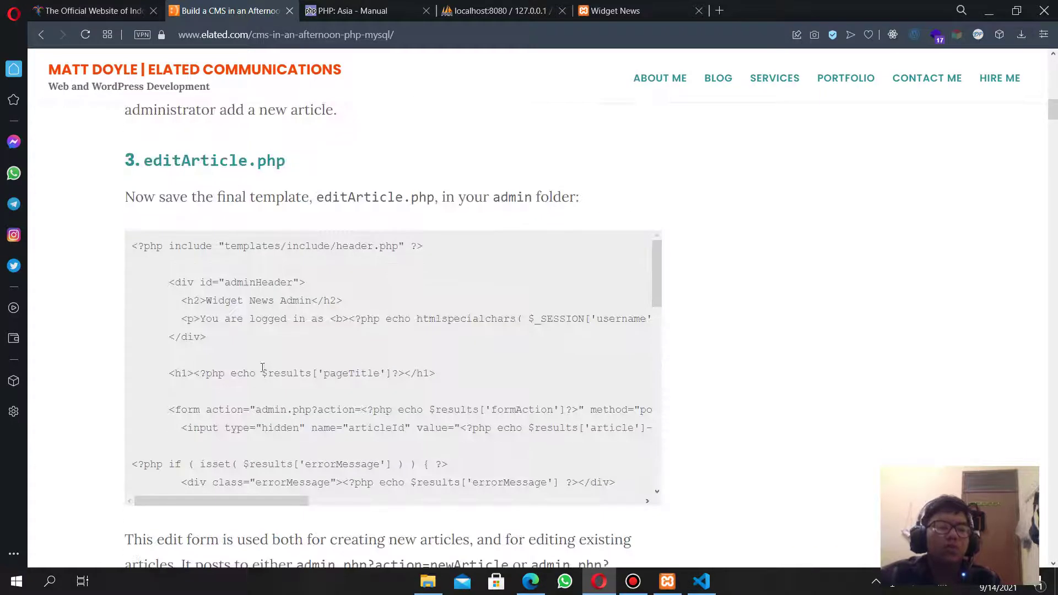
left_click_drag(144, 158, 385, 165)
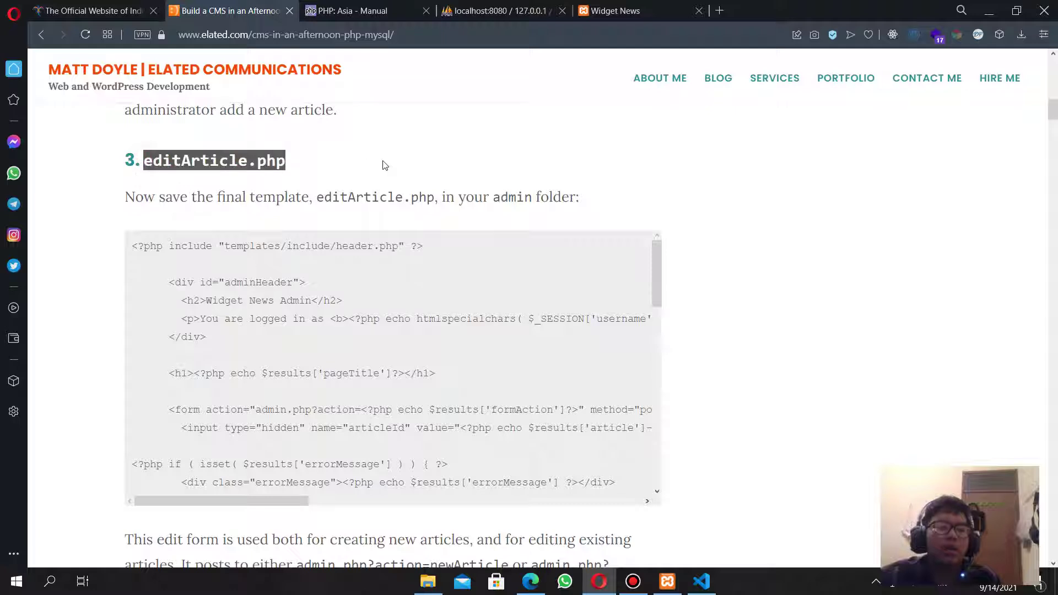
key("alt+Tab")
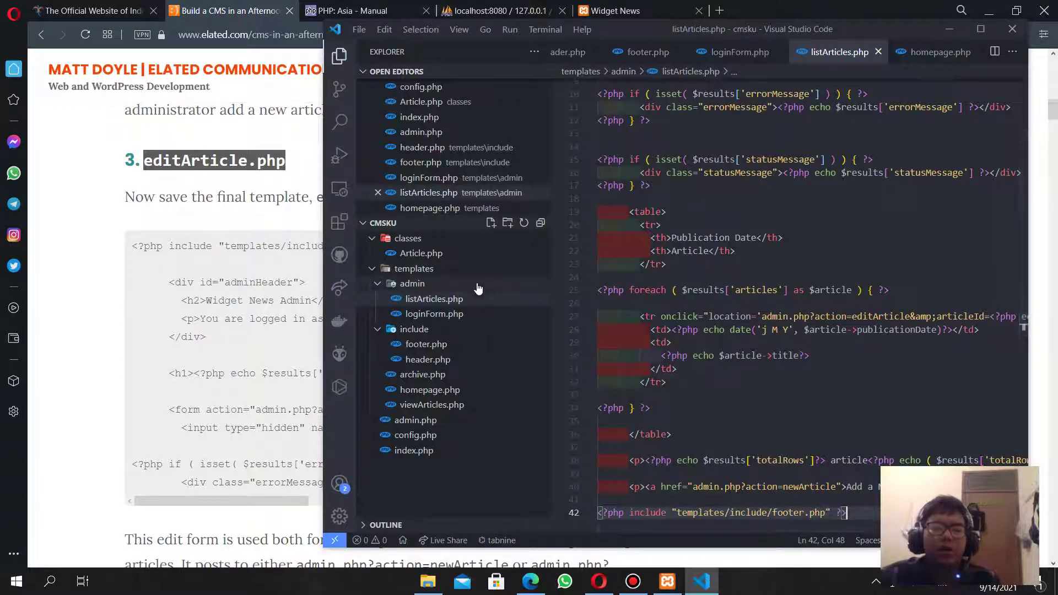
left_click(489, 285)
left_click(488, 282)
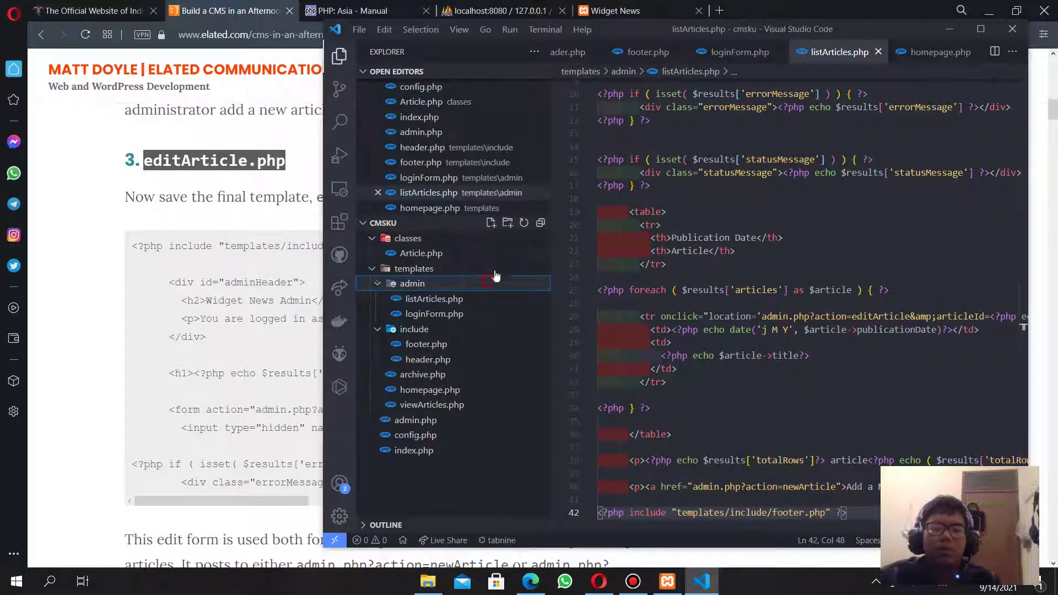
left_click(495, 226)
key("ctrl+v")
key("Return")
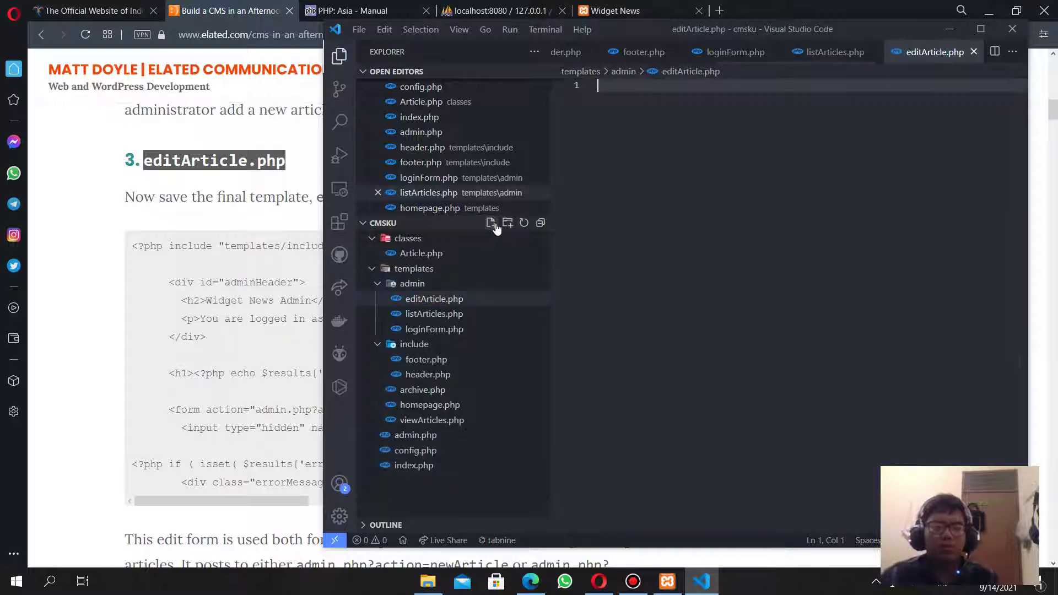
Paste the tutorial's article edit form code into editArticle.php, then scroll to Step 9.
key("alt+Tab")
left_click_drag(133, 246, 445, 287)
scroll(368, 383, "down", 5)
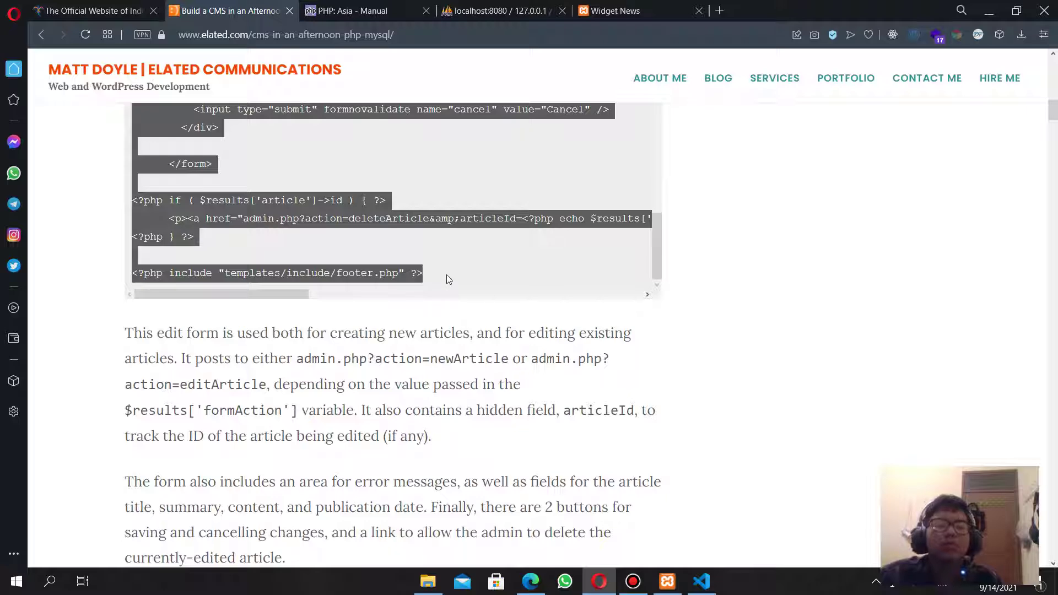
key("ctrl+c")
key("alt+Tab")
key("ctrl+v")
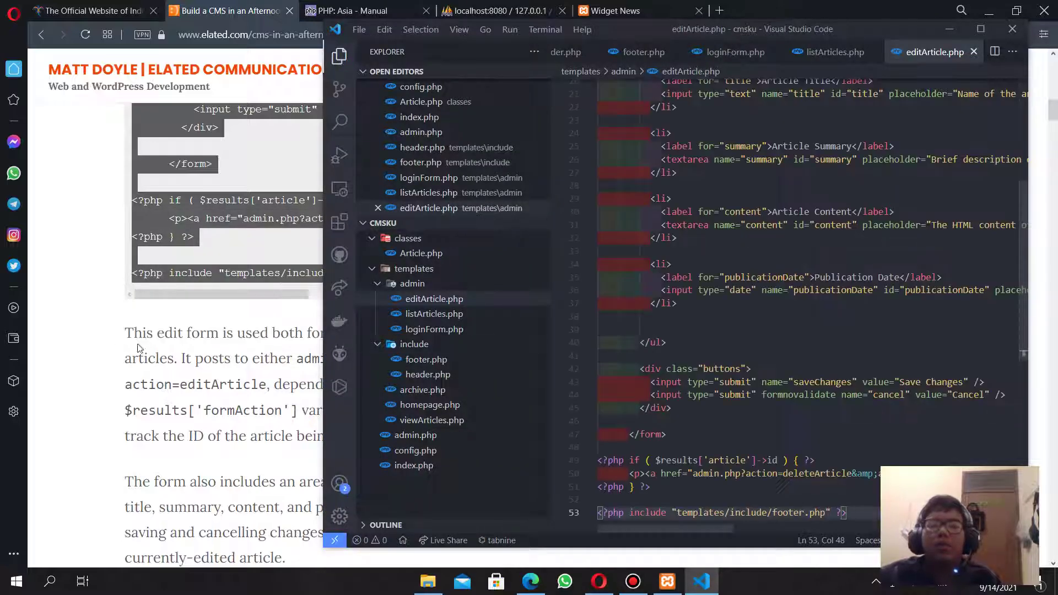
key("alt+Tab")
scroll(123, 338, "down", 10)
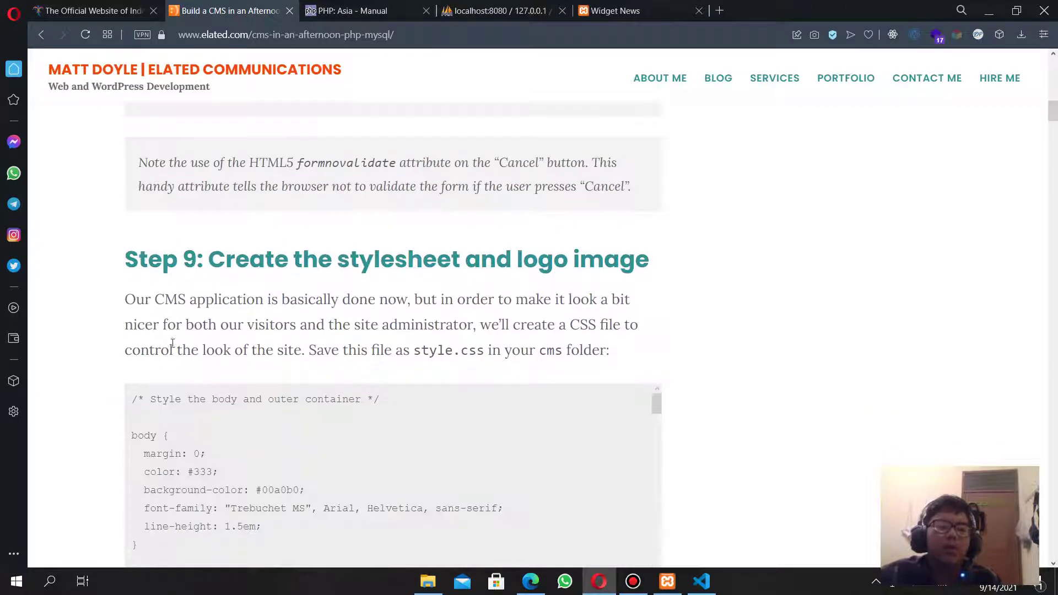
Select the tutorial's Step 9 stylesheet code and note the cms folder instruction.
scroll(267, 345, "down", 3)
scroll(248, 328, "up", 2)
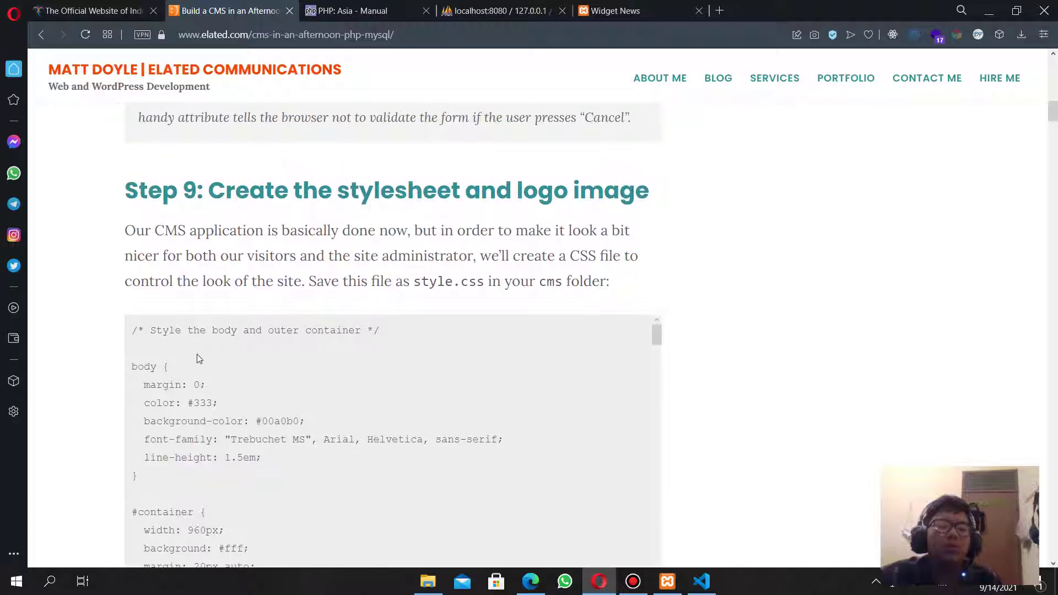
scroll(110, 339, "down", 1)
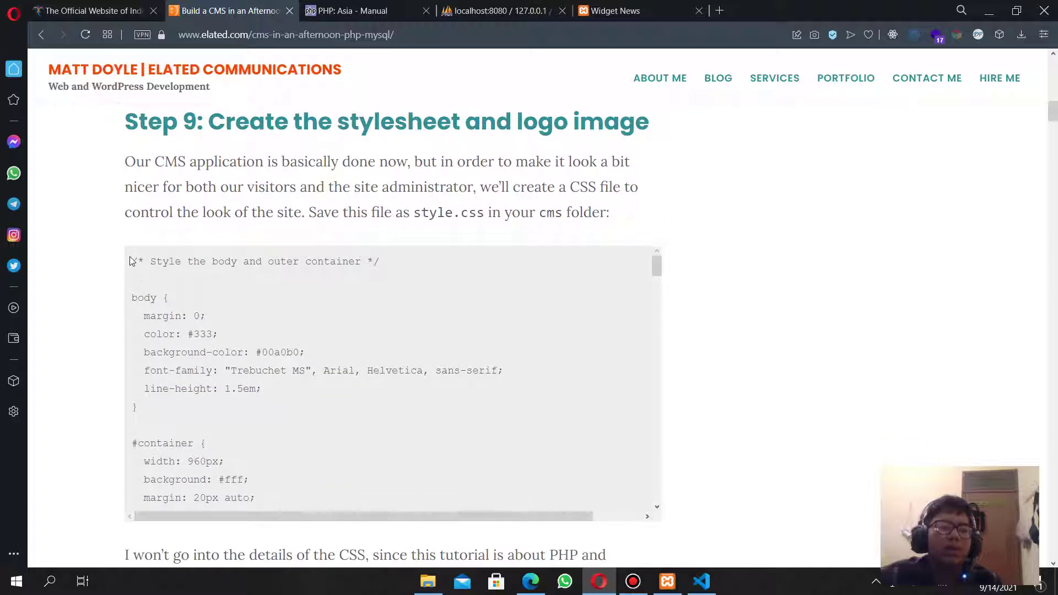
left_click_drag(131, 261, 355, 361)
scroll(342, 436, "down", 8)
scroll(320, 408, "up", 5)
scroll(308, 364, "up", 5)
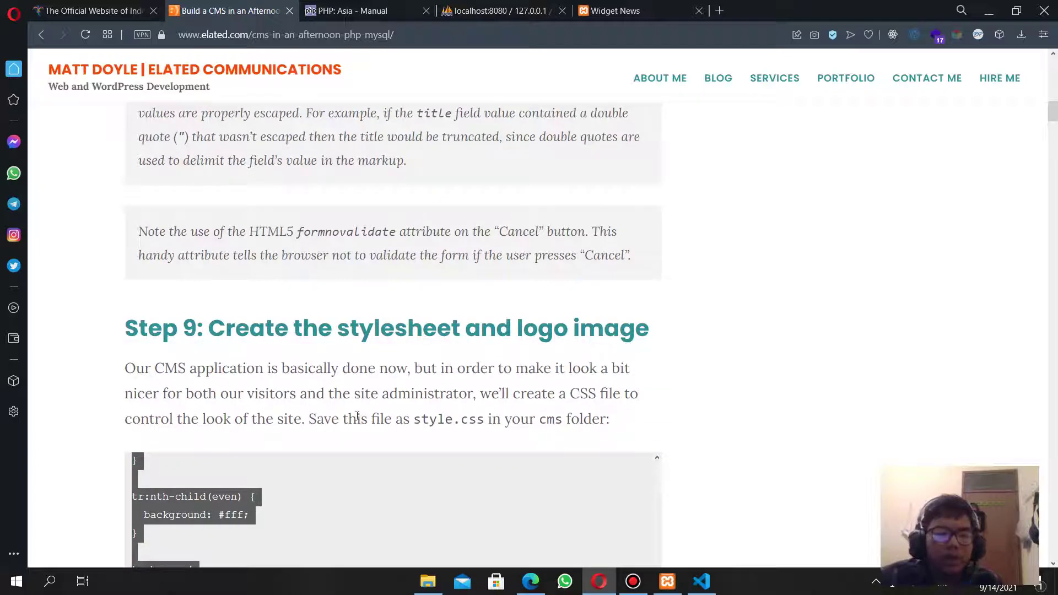
left_click_drag(606, 420, 502, 420)
Create style.css at the cmsku project root and paste the stylesheet into it.
key("alt+Tab")
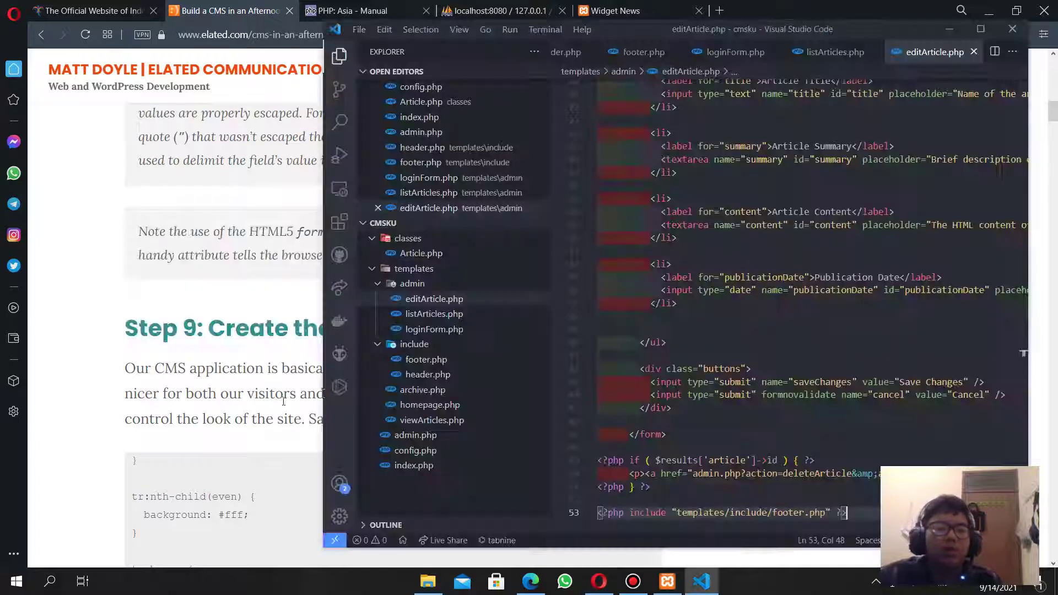
left_click(457, 498)
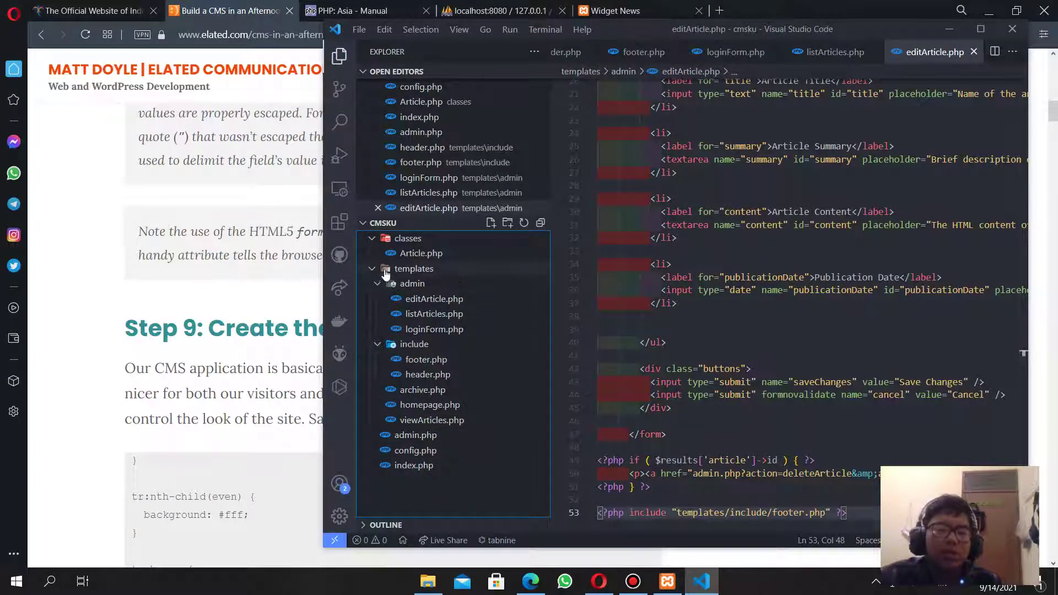
left_click(491, 223)
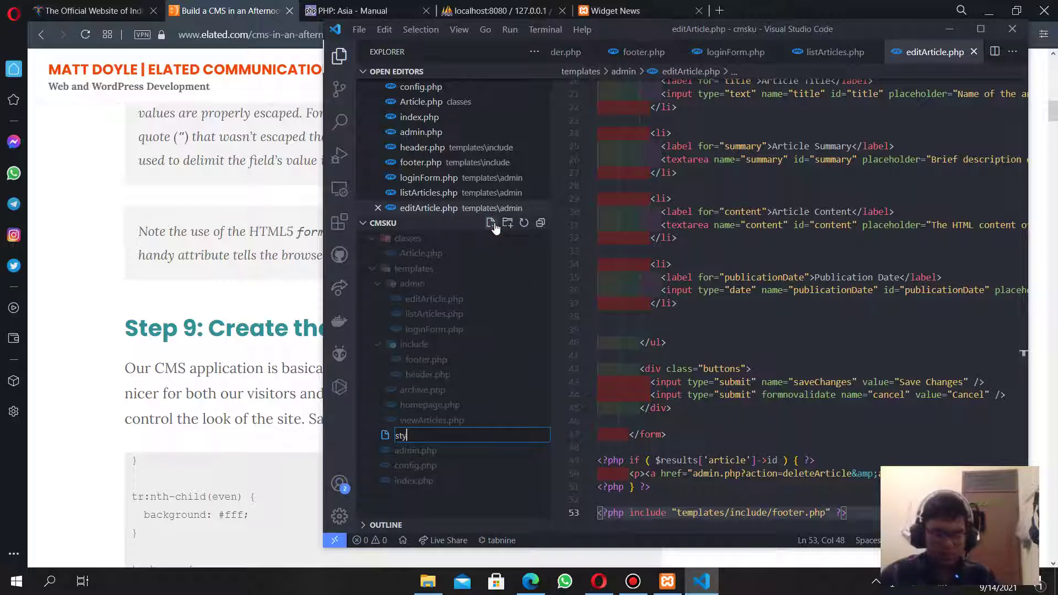
type("style.css")
key("Return")
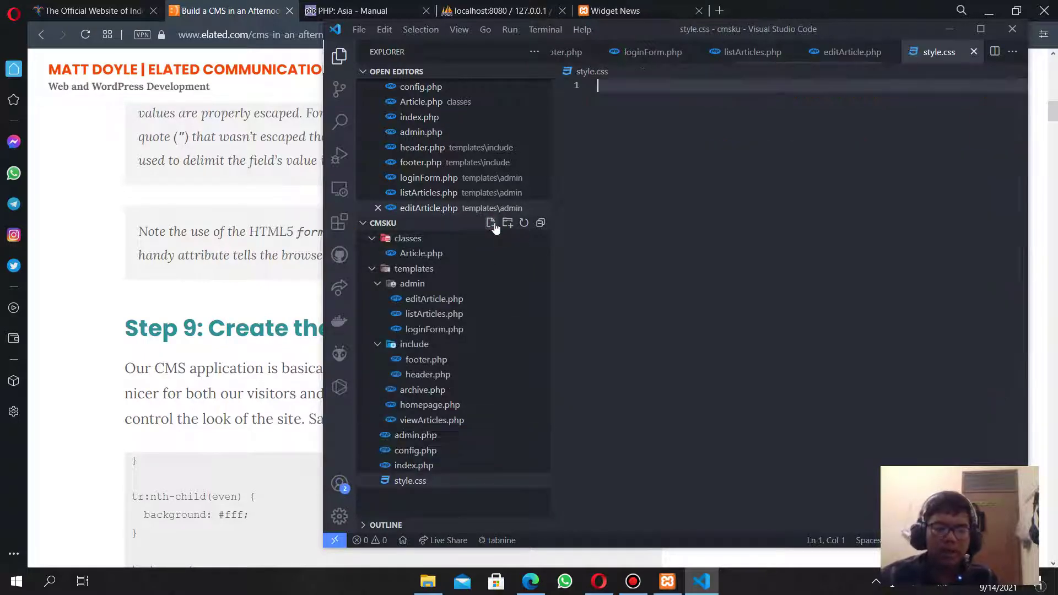
key("ctrl+v")
Reload the Widget News site to show the new teal styling.
left_click(101, 336)
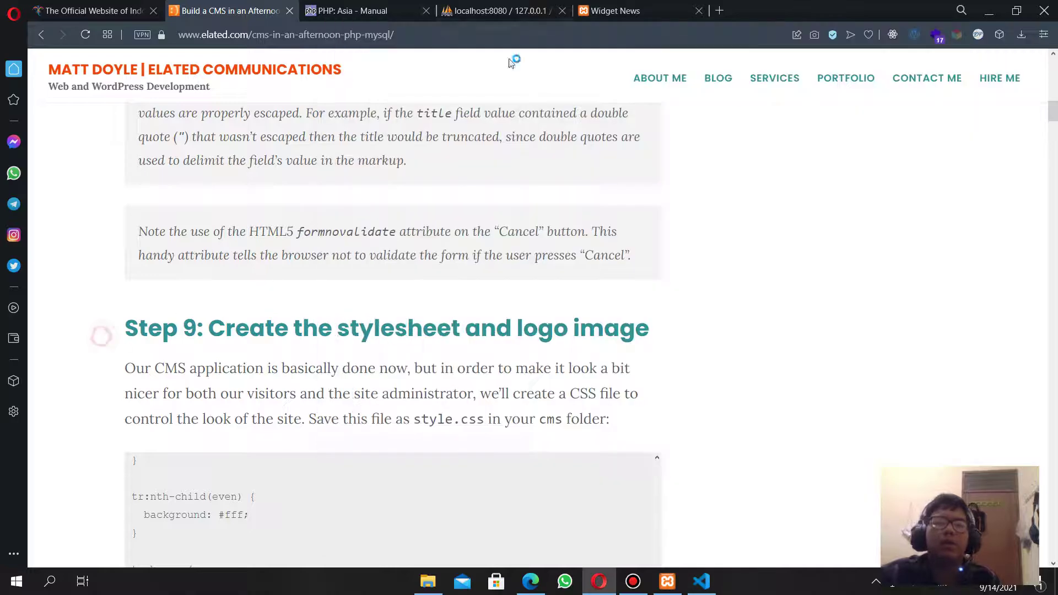
left_click(616, 6)
left_click(86, 34)
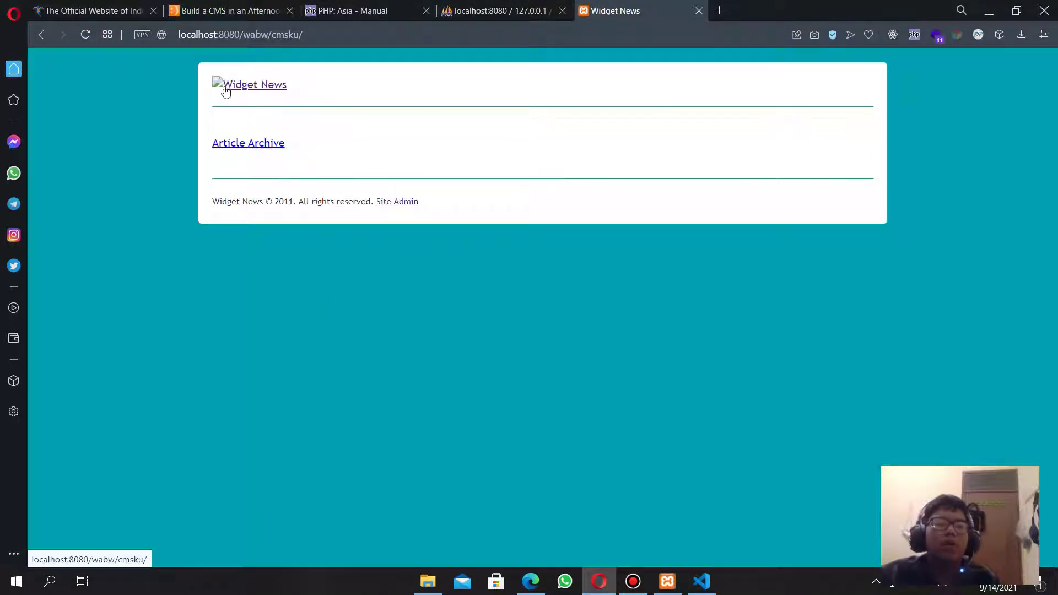
Find the logo paragraph in the tutorial and bring up the logo image's context menu.
left_click(499, 11)
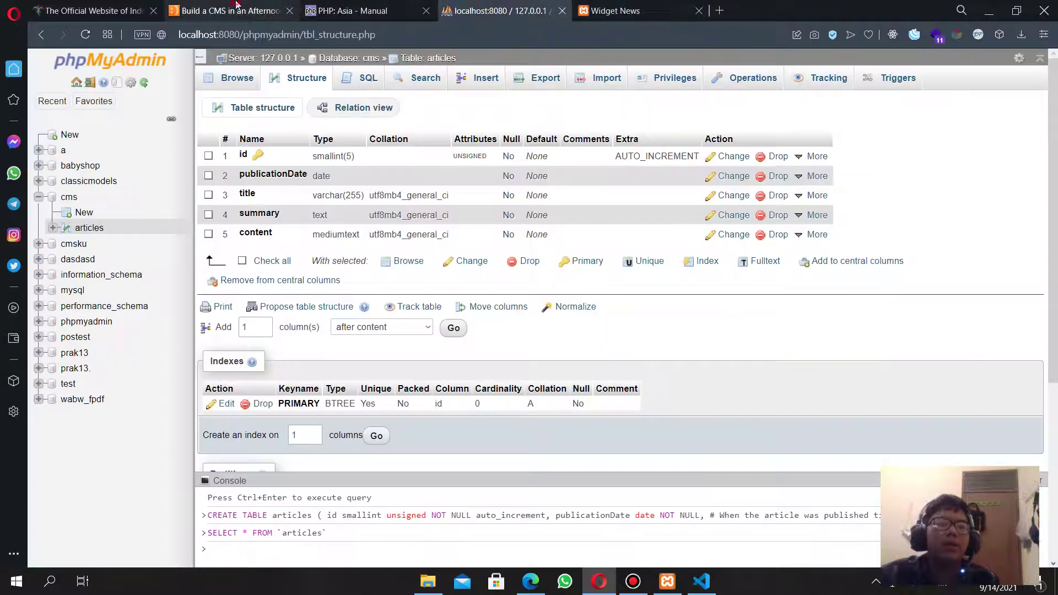
left_click(229, 10)
scroll(336, 298, "down", 10)
scroll(240, 279, "up", 2)
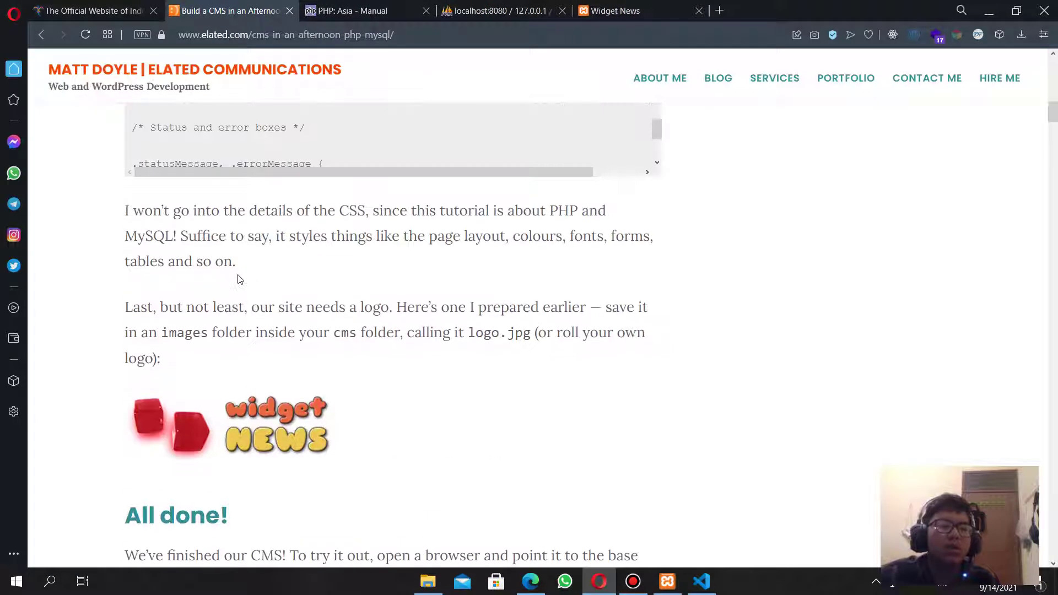
left_click_drag(125, 307, 657, 339)
left_click(415, 331)
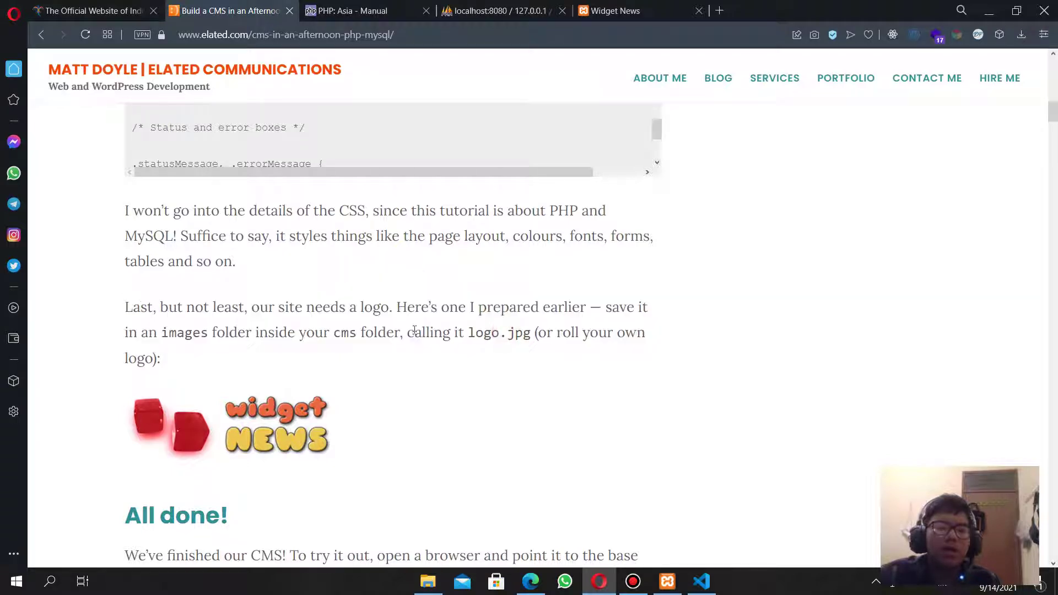
right_click(281, 425)
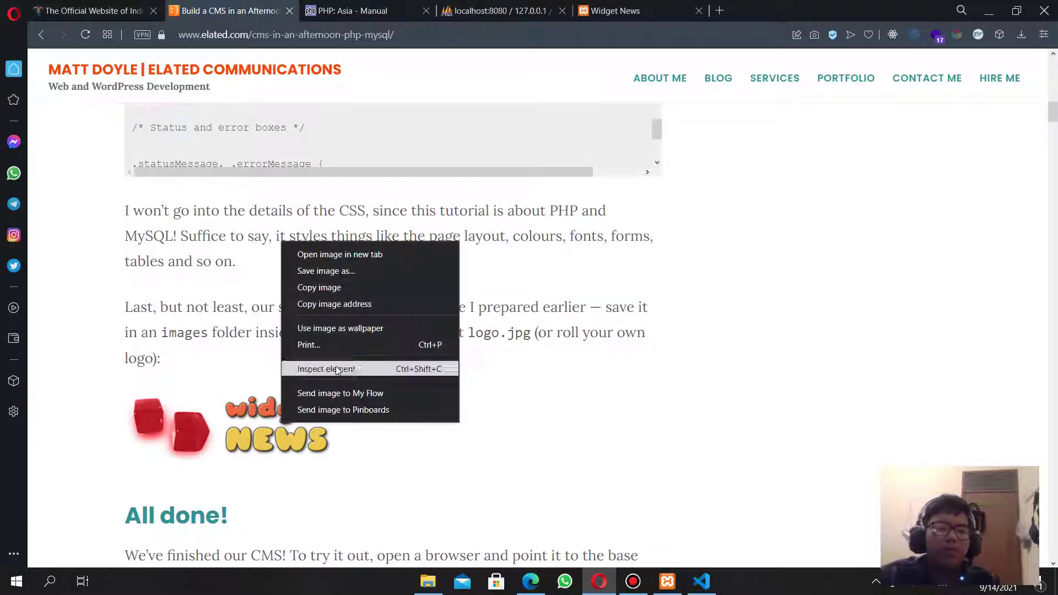
Save the logo image, browsing to C:\xampp\htdocs\wabw\cmsku as the location.
left_click(345, 270)
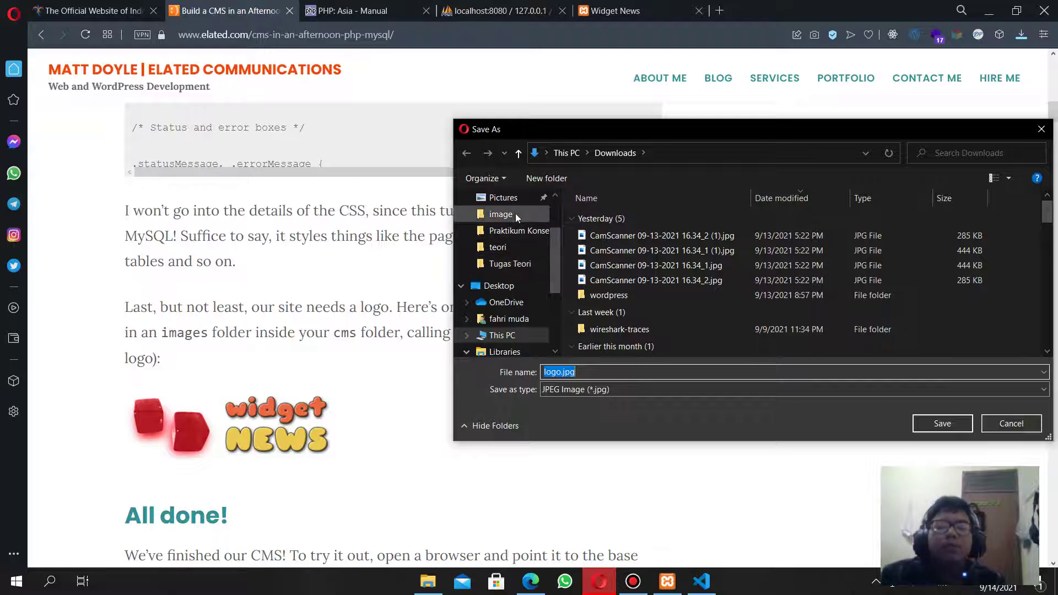
scroll(512, 259, "down", 2)
left_click(502, 230)
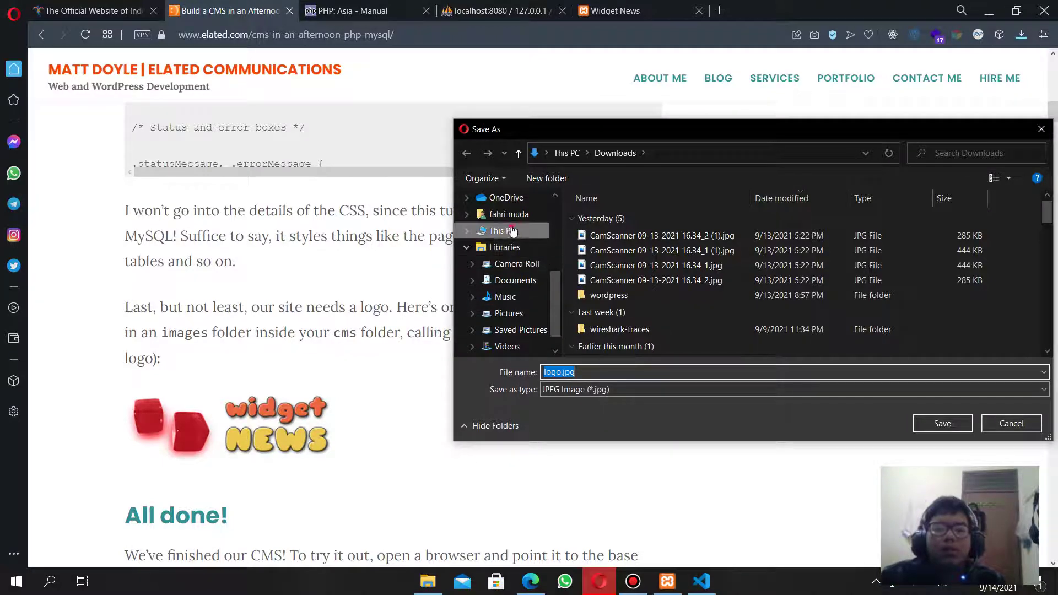
scroll(706, 339, "down", 2)
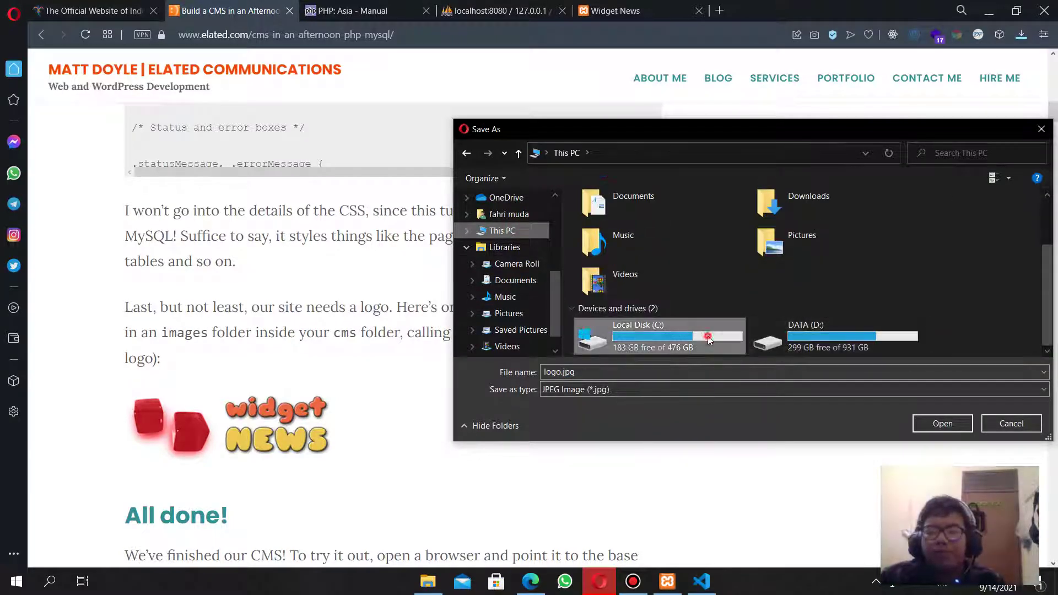
double_click(651, 337)
scroll(662, 299, "down", 5)
double_click(604, 350)
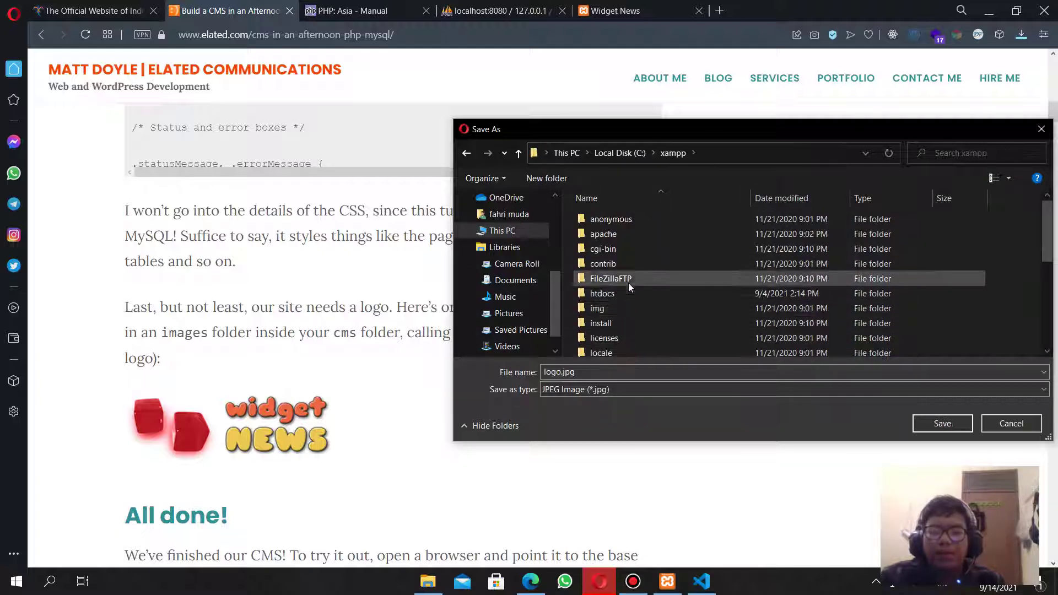
double_click(620, 292)
scroll(629, 315, "down", 5)
scroll(634, 331, "down", 3)
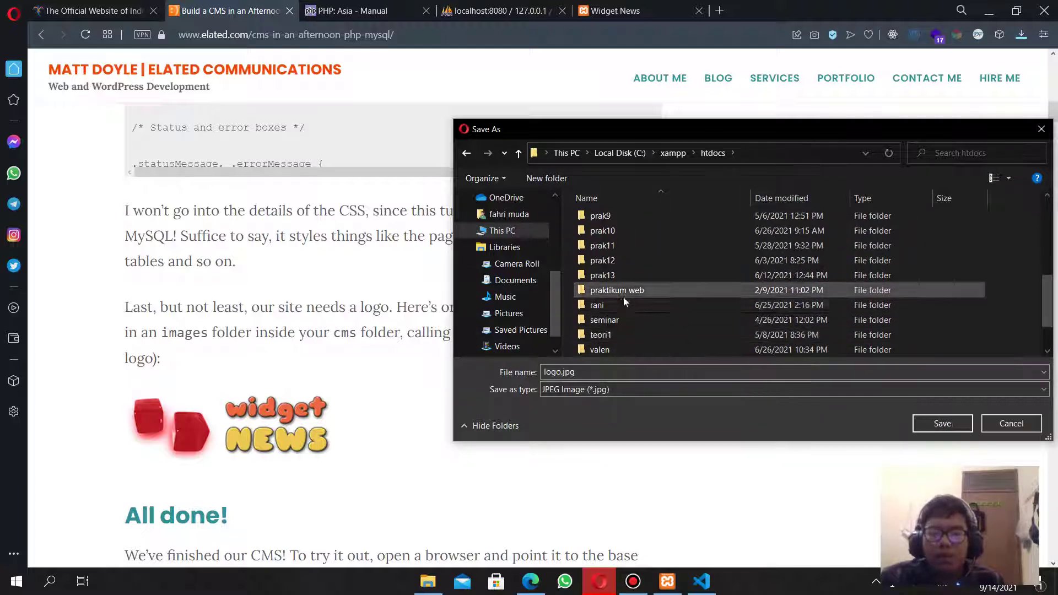
double_click(628, 324)
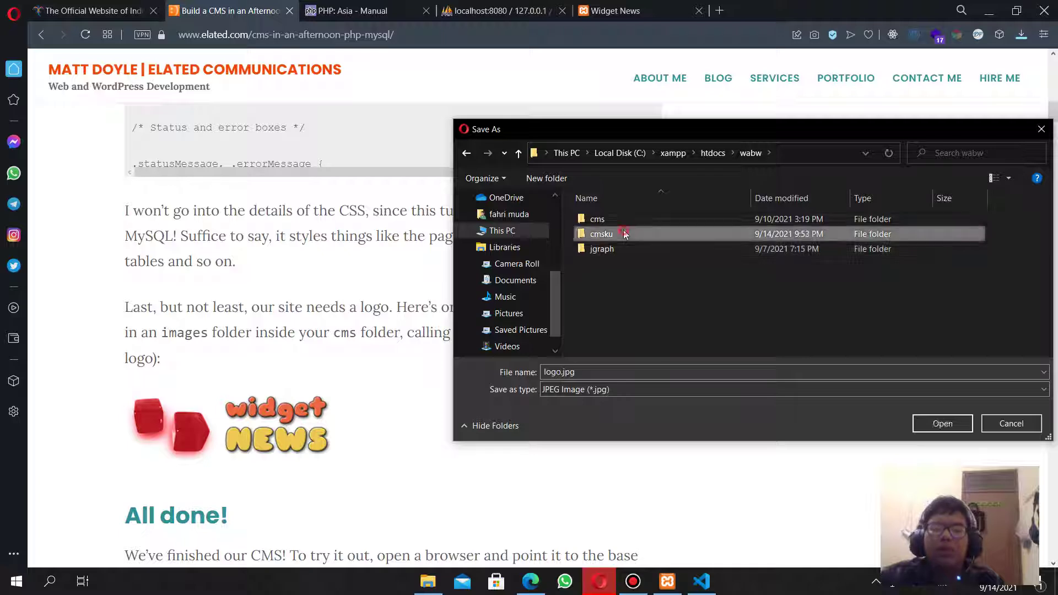
double_click(603, 234)
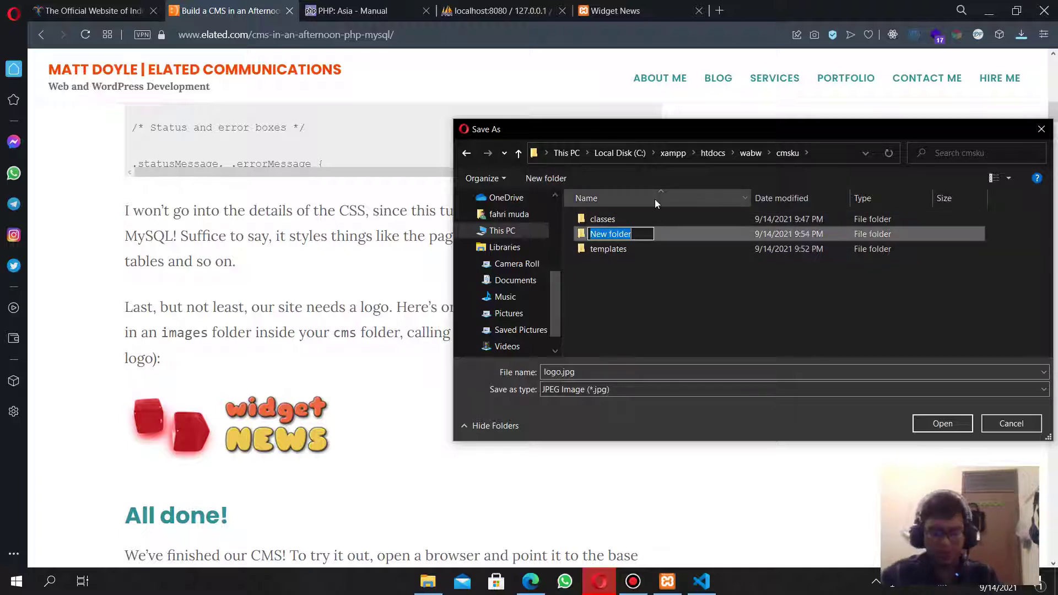
Create an images folder there and save logo.jpg into it.
type("images")
key("Return")
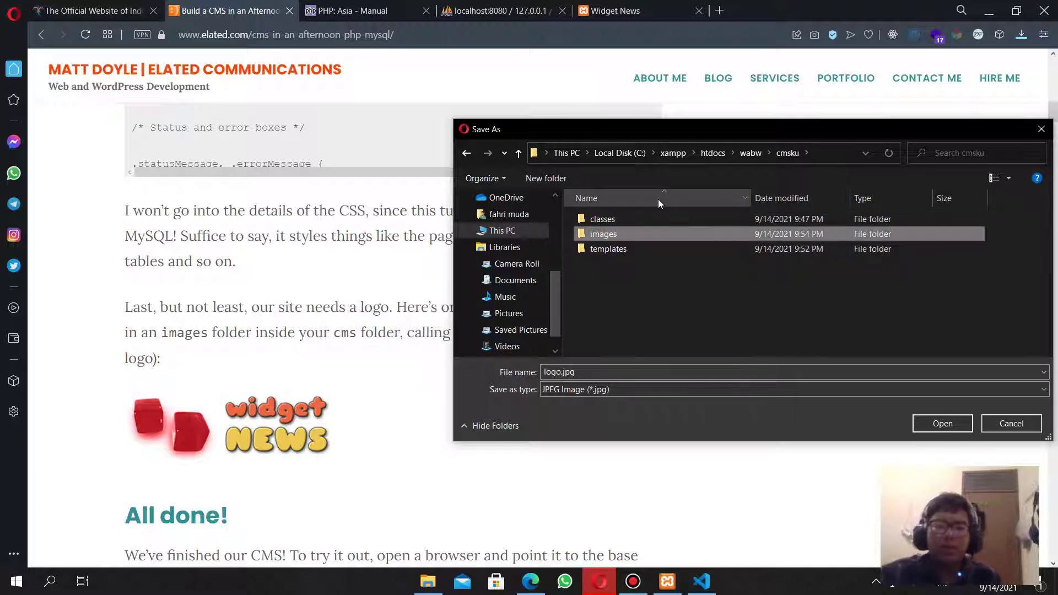
double_click(675, 231)
left_click(971, 423)
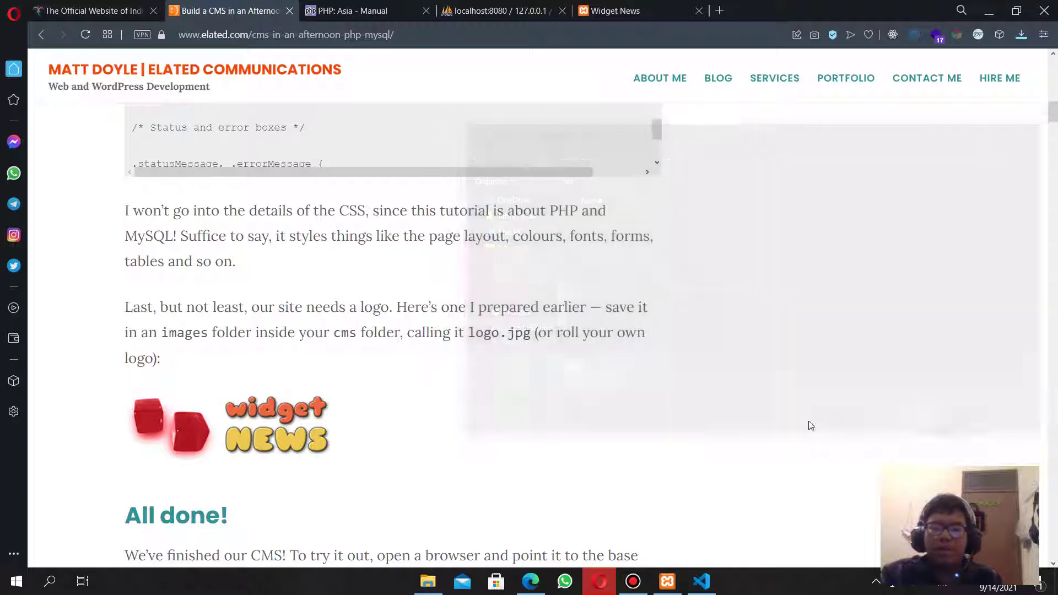
Reload Widget News to show the logo, visit the archive and return home.
left_click(651, 12)
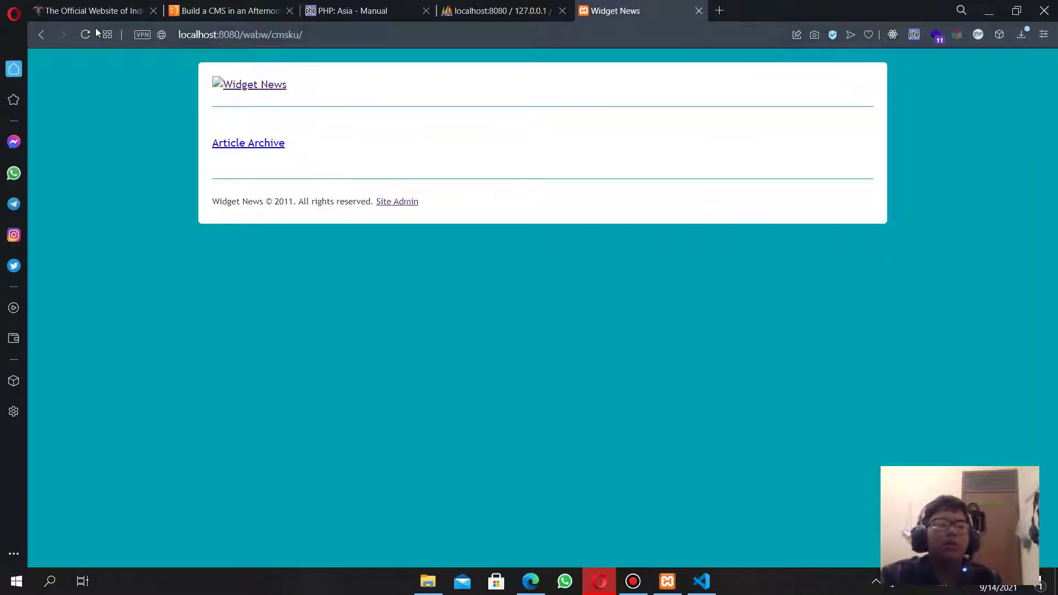
key("F5")
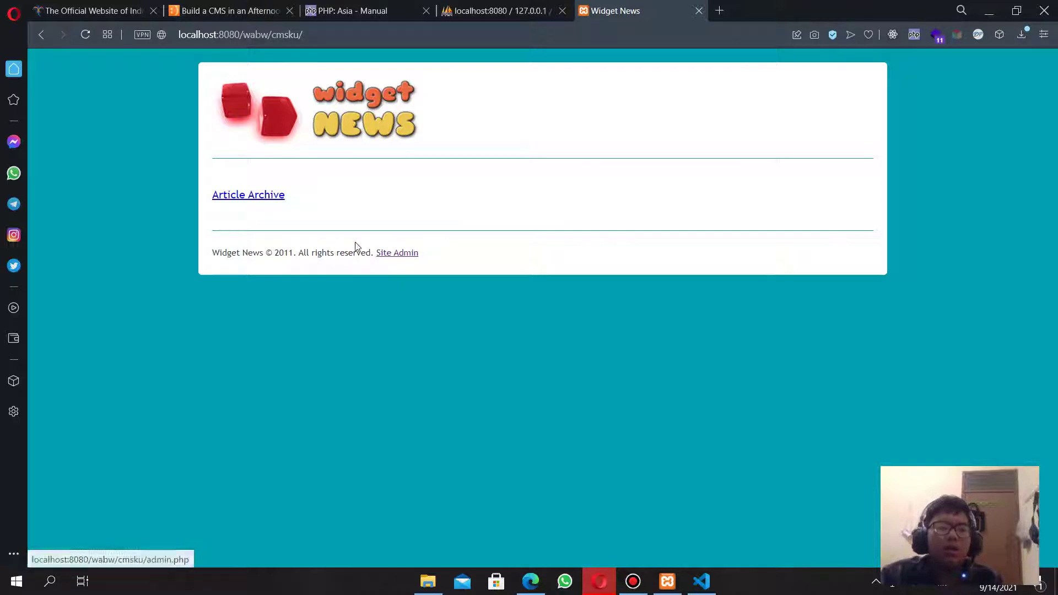
left_click(259, 197)
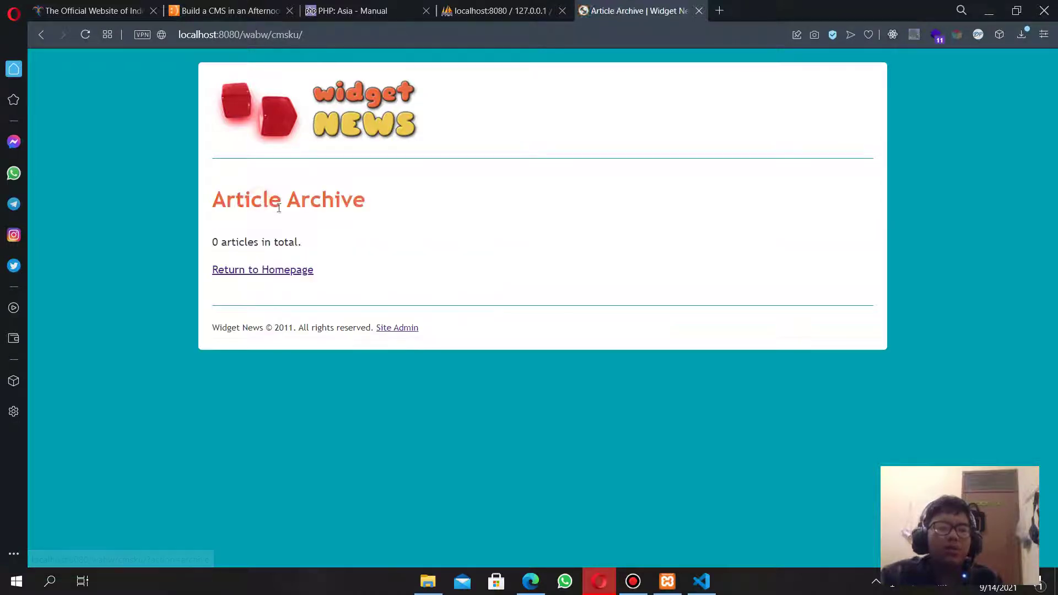
left_click(281, 267)
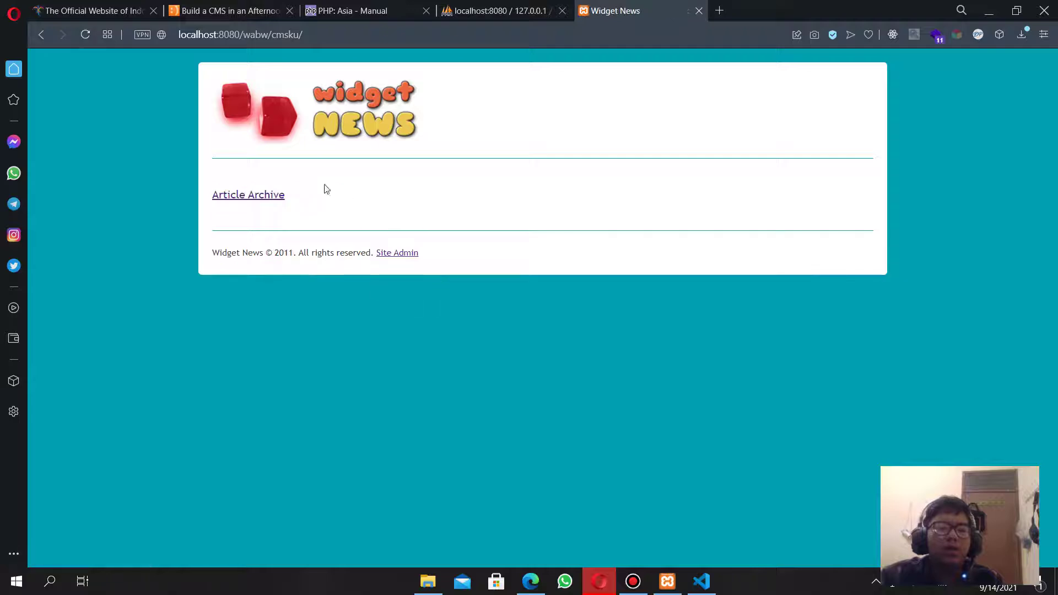
Open the Site Admin login page and try logging in with empty fields.
left_click(398, 253)
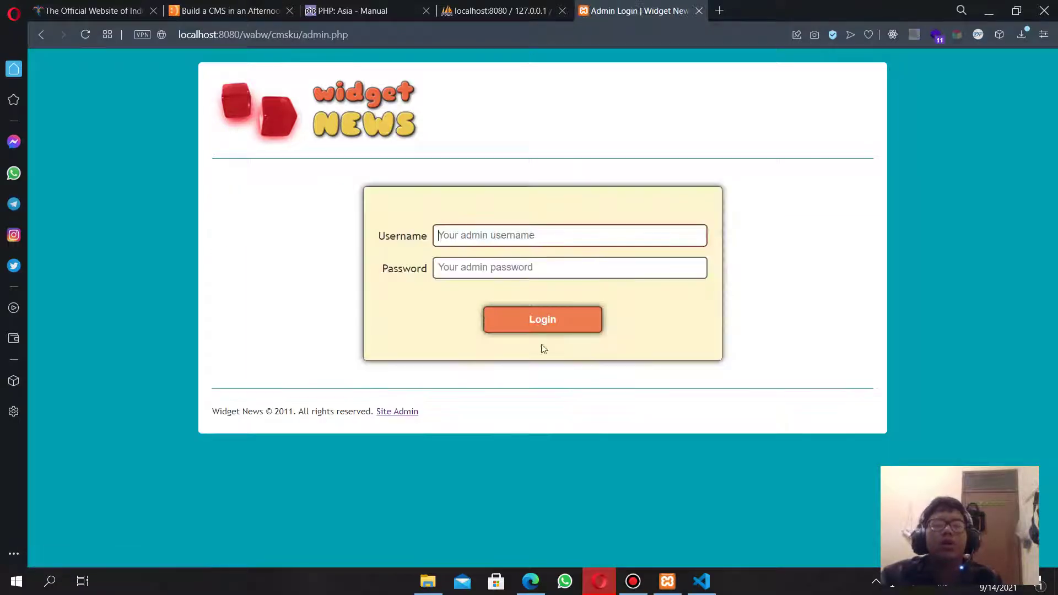
left_click(506, 236)
left_click(740, 236)
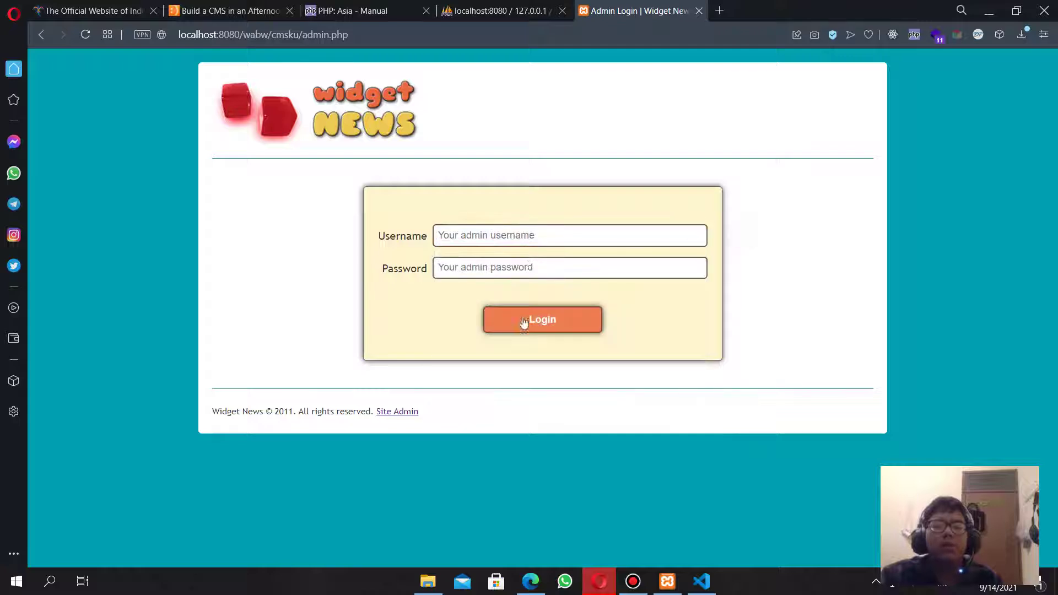
left_click(530, 319)
key("alt+Tab")
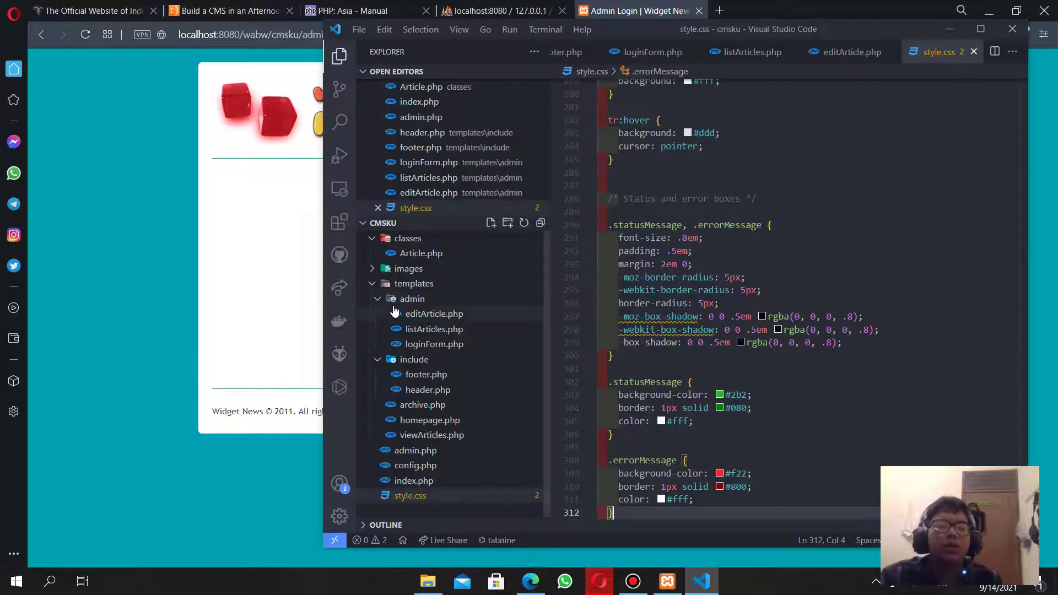
Replace the ADMIN_PASSWORD value in config.php with a new admin password.
left_click(433, 466)
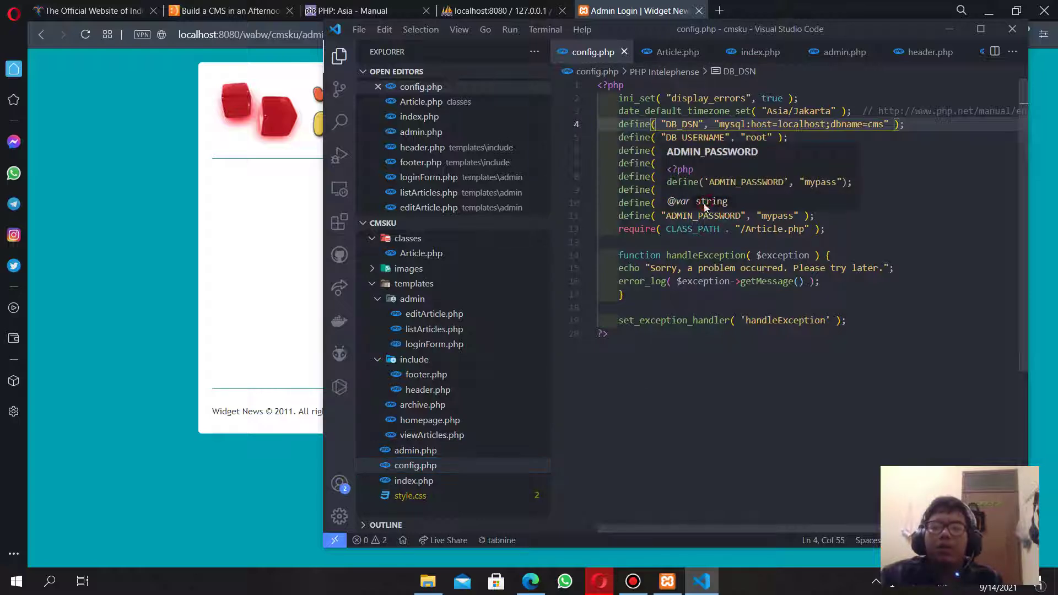
left_click(736, 255)
left_click_drag(769, 204, 776, 209)
left_click(779, 216)
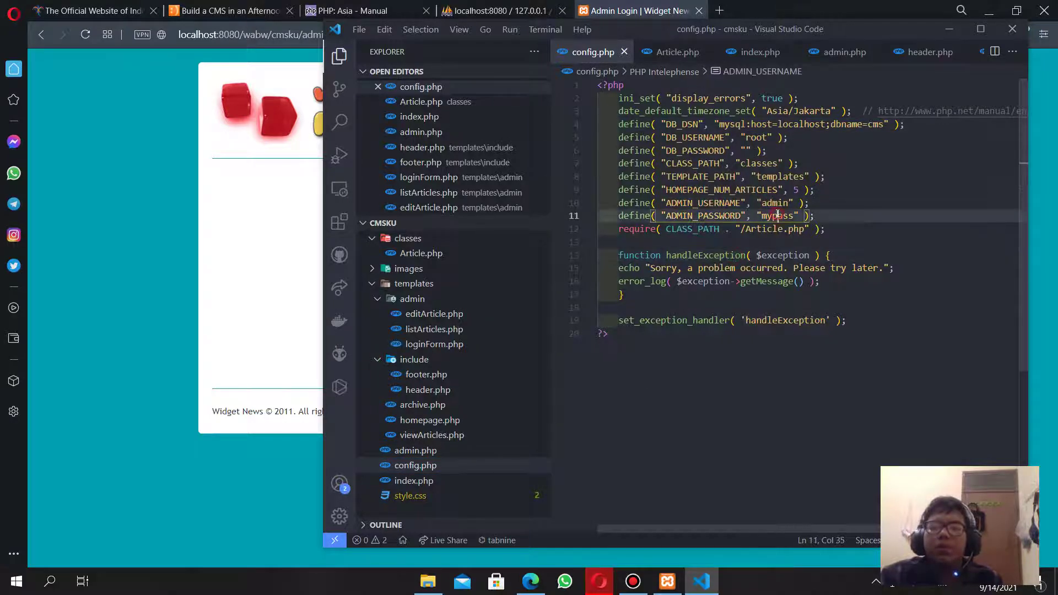
double_click(789, 216)
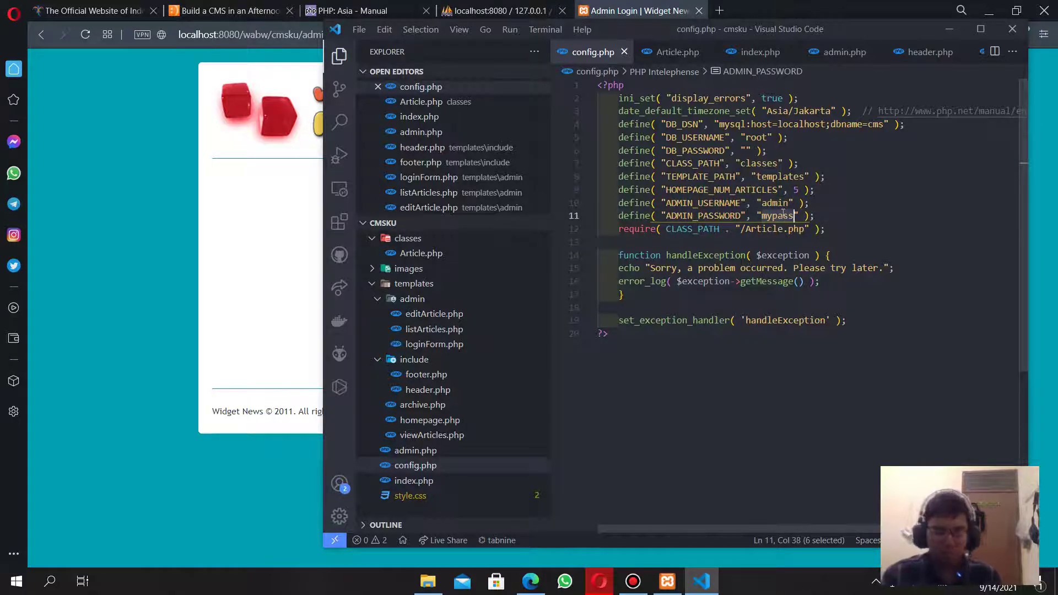
type("admin123")
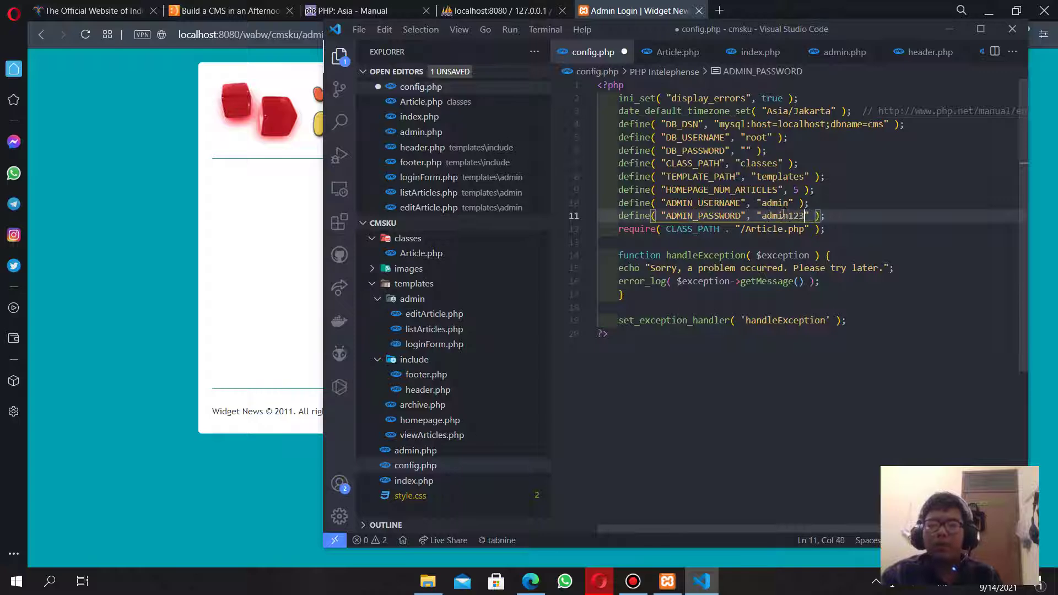
left_click(253, 230)
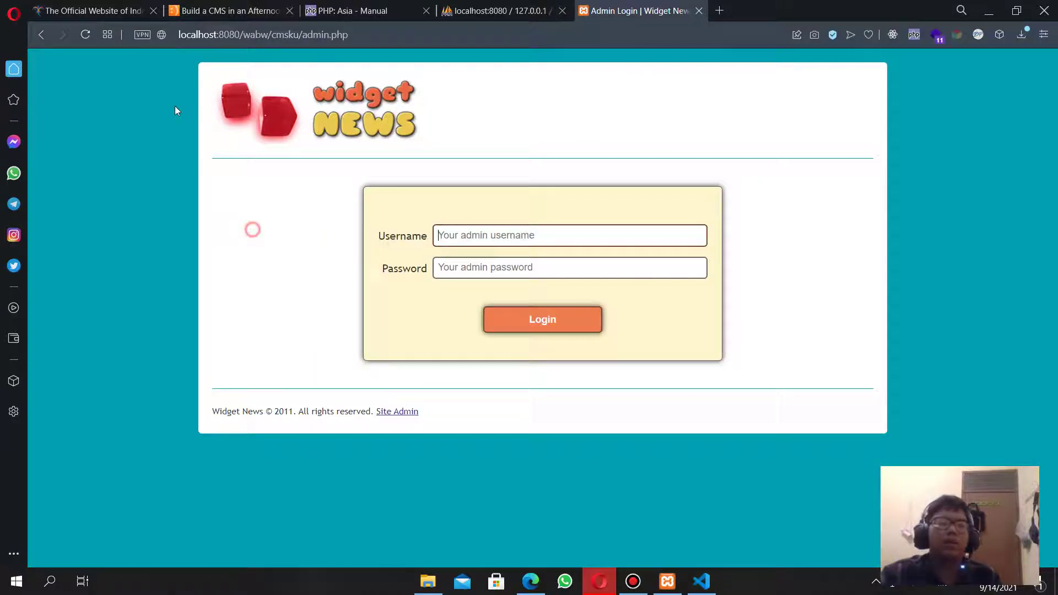
Log in to the Widget News admin with the admin credentials and open Add a New Article.
left_click(89, 42)
left_click(476, 237)
type("admin")
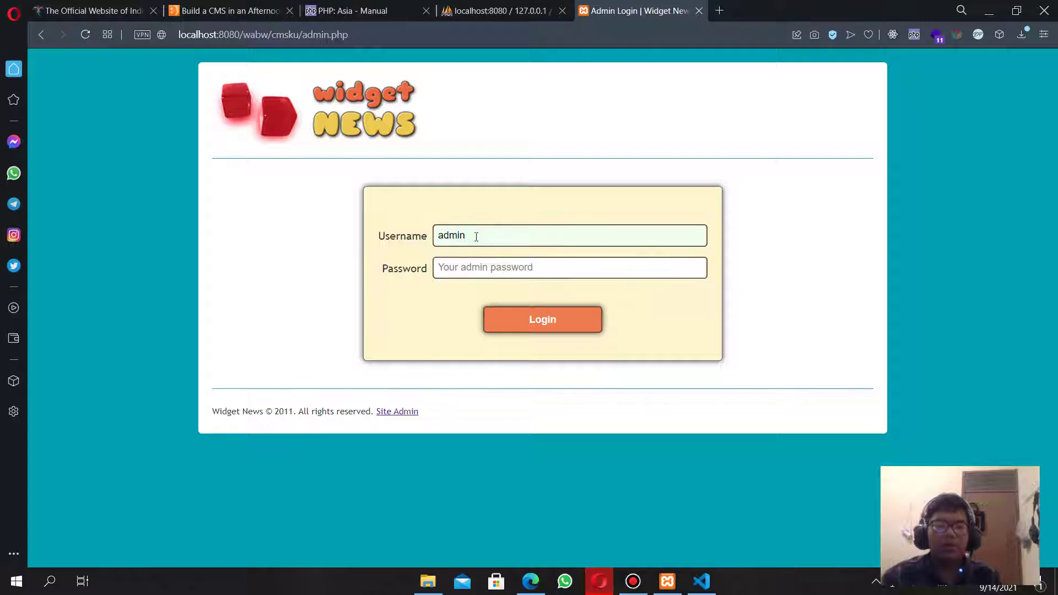
key("Tab")
type("a")
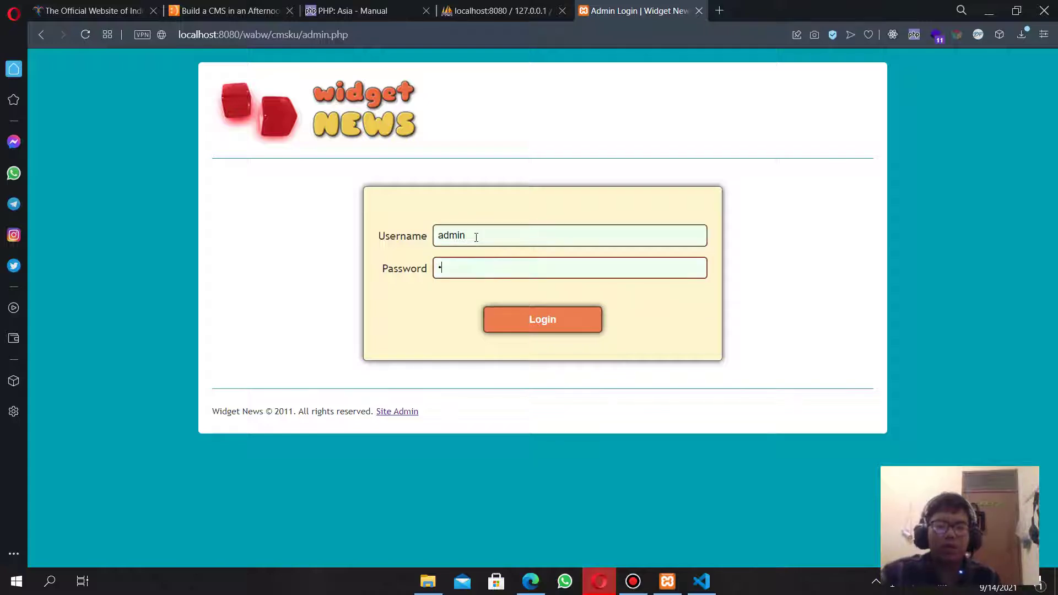
key("Return")
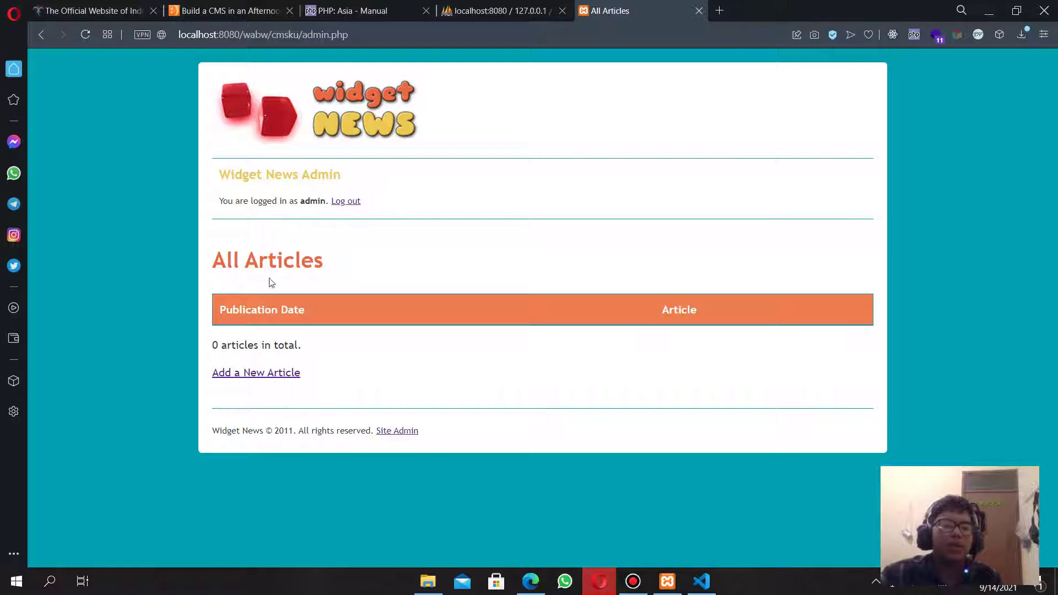
left_click(259, 375)
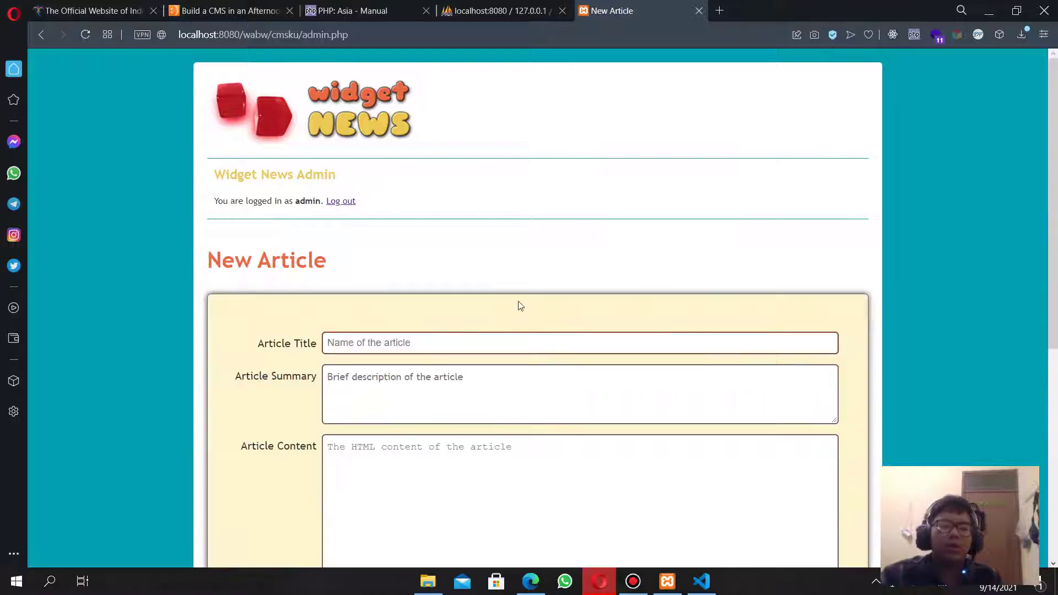
scroll(520, 306, "down", 3)
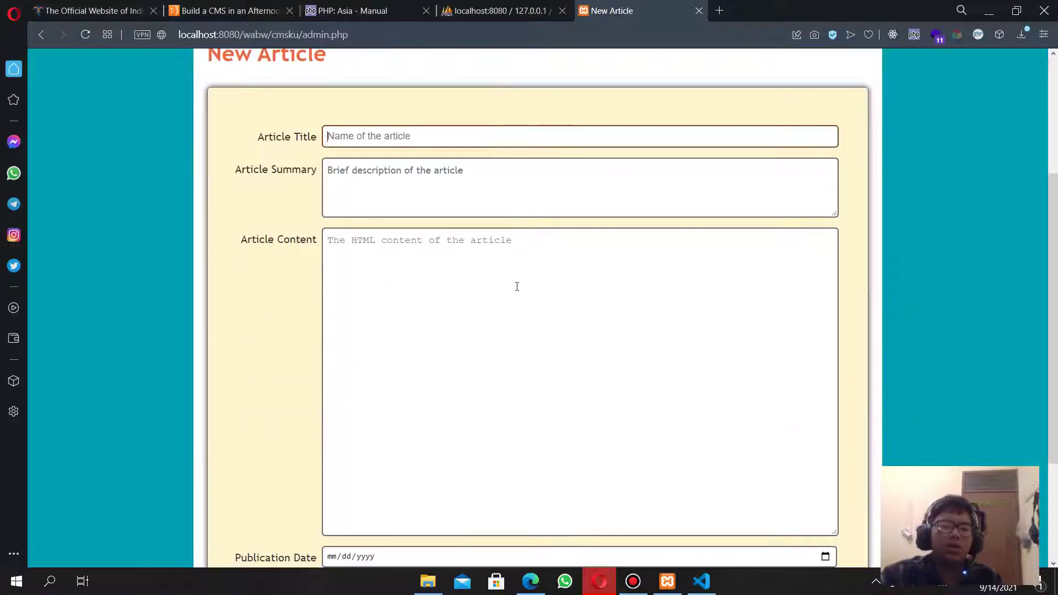
Open Indonesian Wikipedia's main page in a new tab via a web search.
left_click(722, 10)
type("wikipedia")
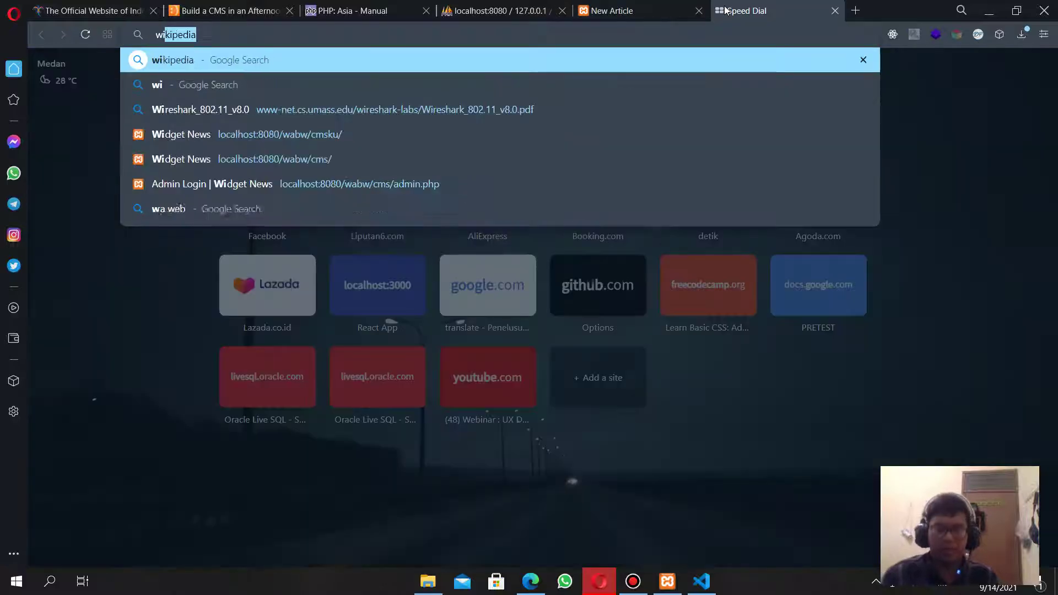
key("Return")
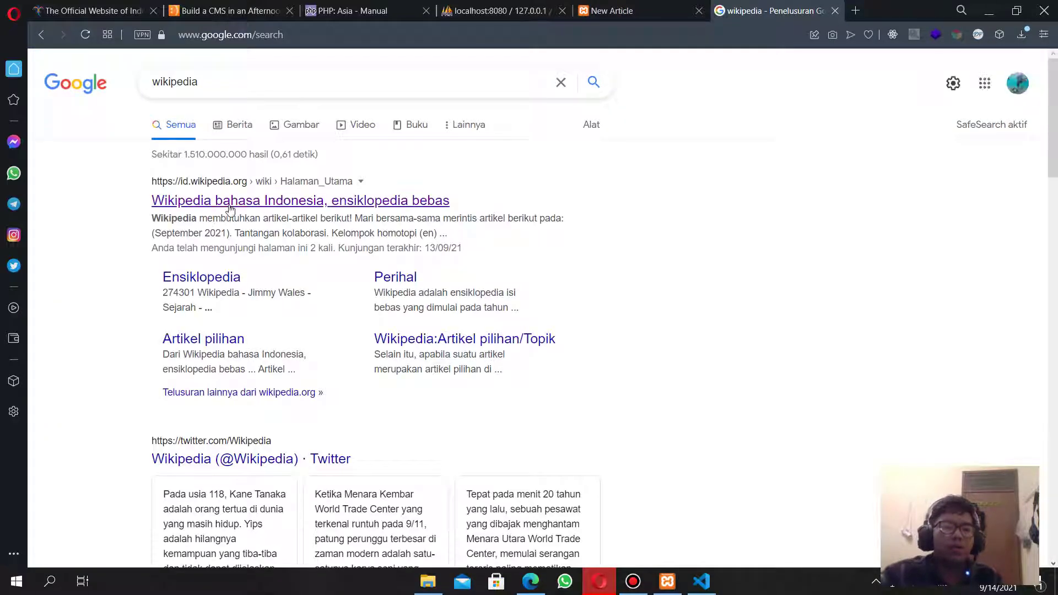
left_click(275, 200)
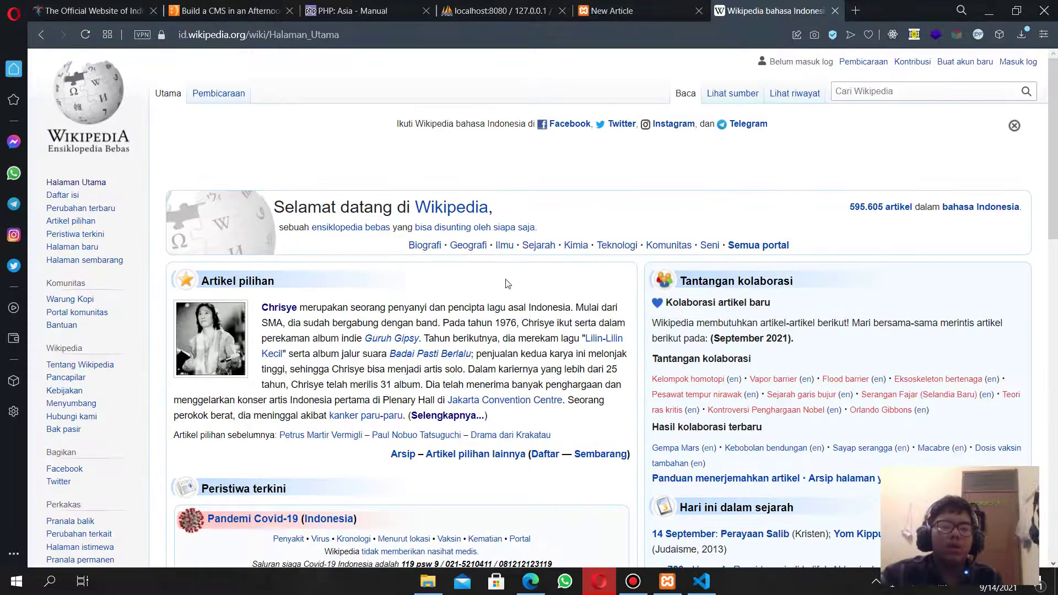
scroll(368, 248, "down", 1)
Fill in the Article Title as 'Chrisye', taken from the Wikipedia article.
left_click(279, 239)
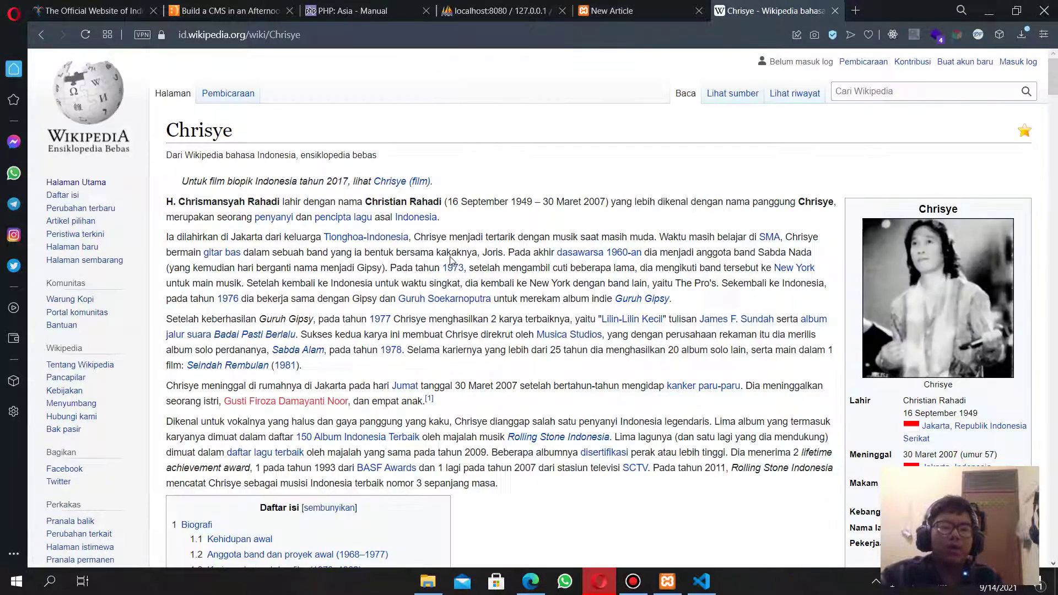
double_click(212, 207)
key("ctrl+c")
left_click(606, 10)
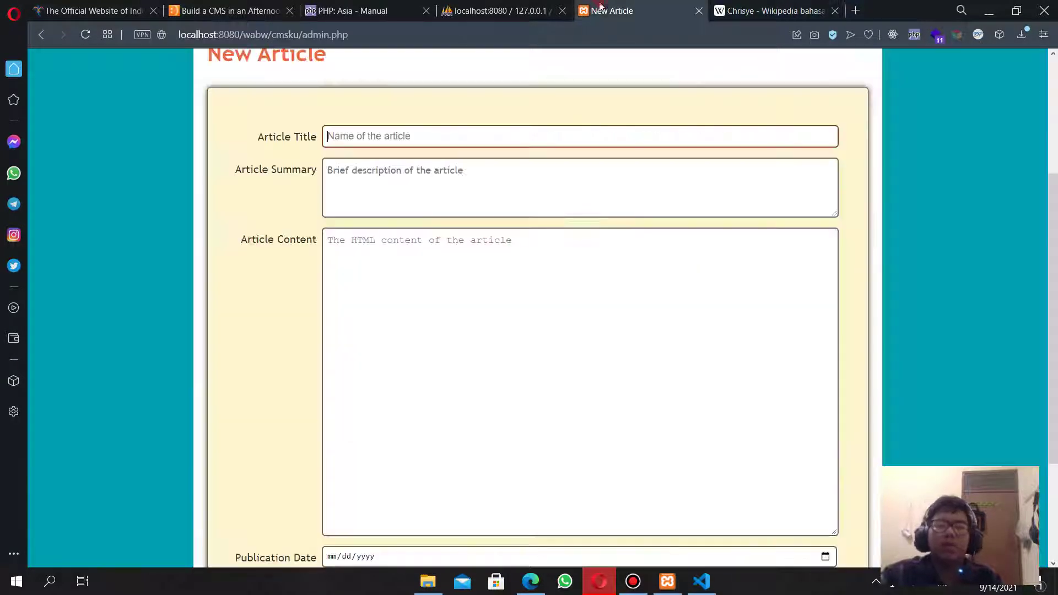
left_click(418, 139)
key("ctrl+v")
Copy the Chrisye Wikipedia text into the Article Content box.
left_click(800, 11)
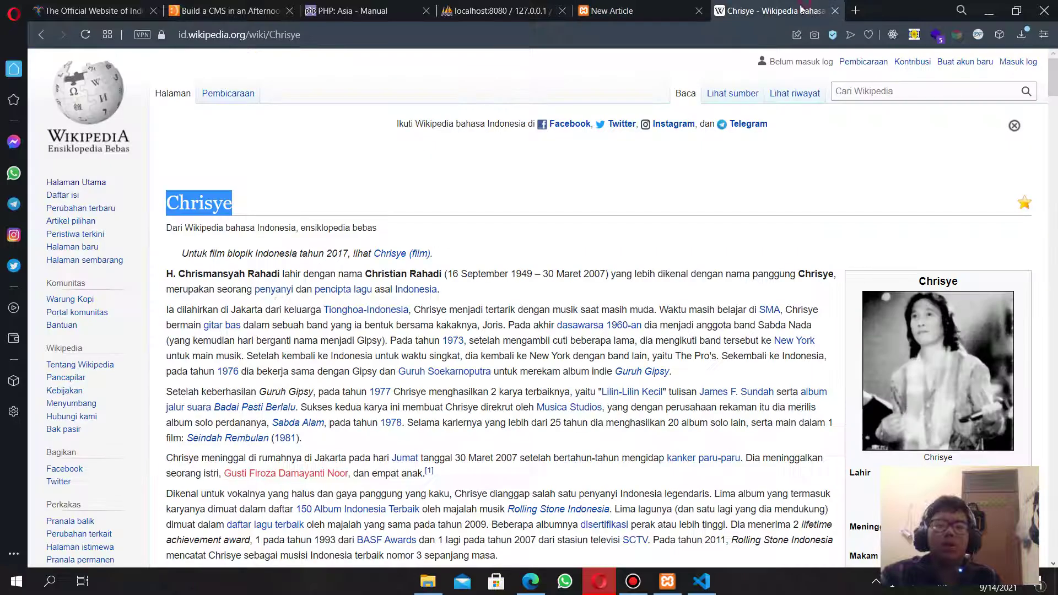
left_click_drag(164, 275, 595, 213)
key("ctrl+c")
left_click(607, 10)
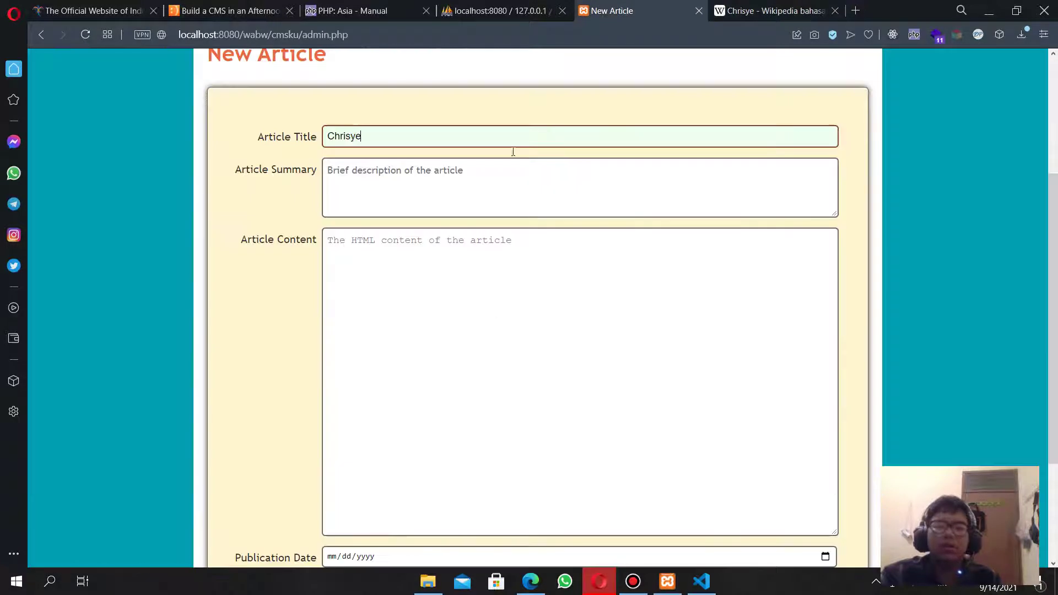
left_click(403, 311)
key("ctrl+v")
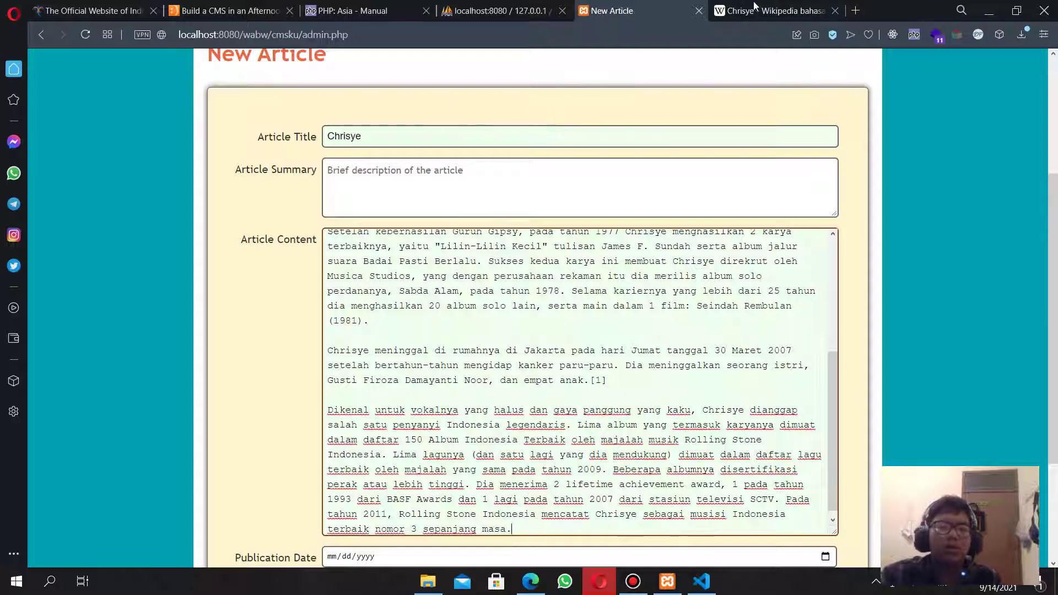
Use the Wikipedia article's first paragraph as the Article Summary.
left_click(772, 11)
scroll(386, 276, "up", 6)
left_click(188, 298)
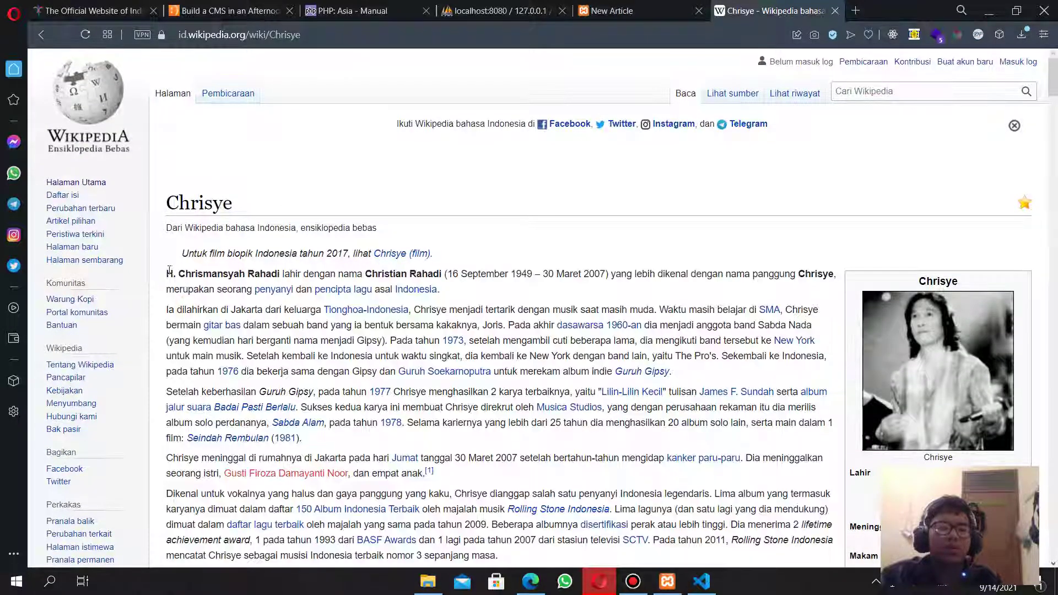
left_click_drag(167, 273, 539, 293)
key("ctrl+c")
left_click(639, 11)
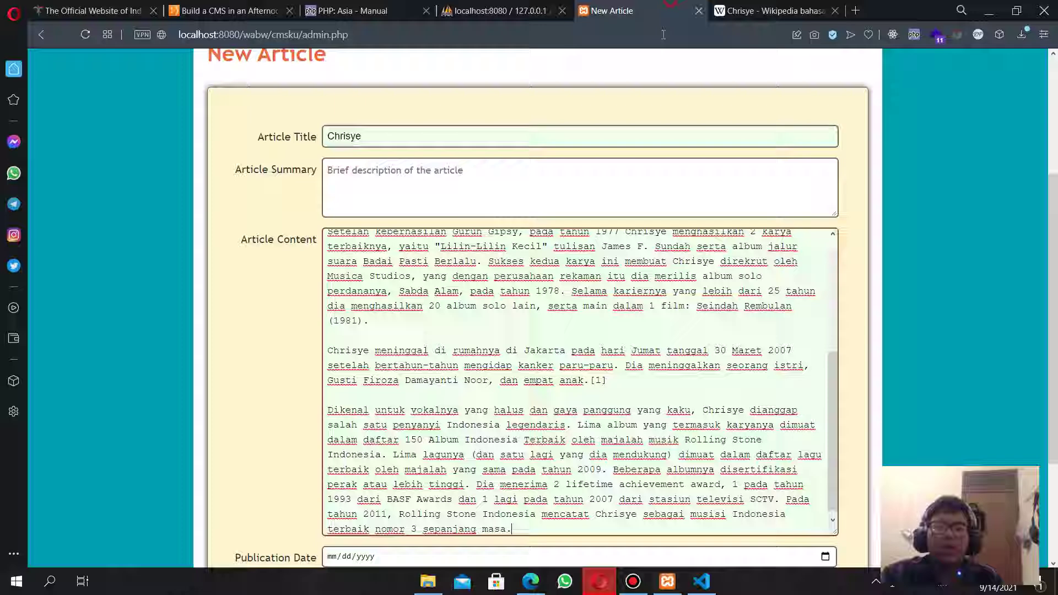
left_click(390, 189)
key("ctrl+v")
Set the publication date to today, 09/14/2021, and save the article.
scroll(343, 370, "down", 3)
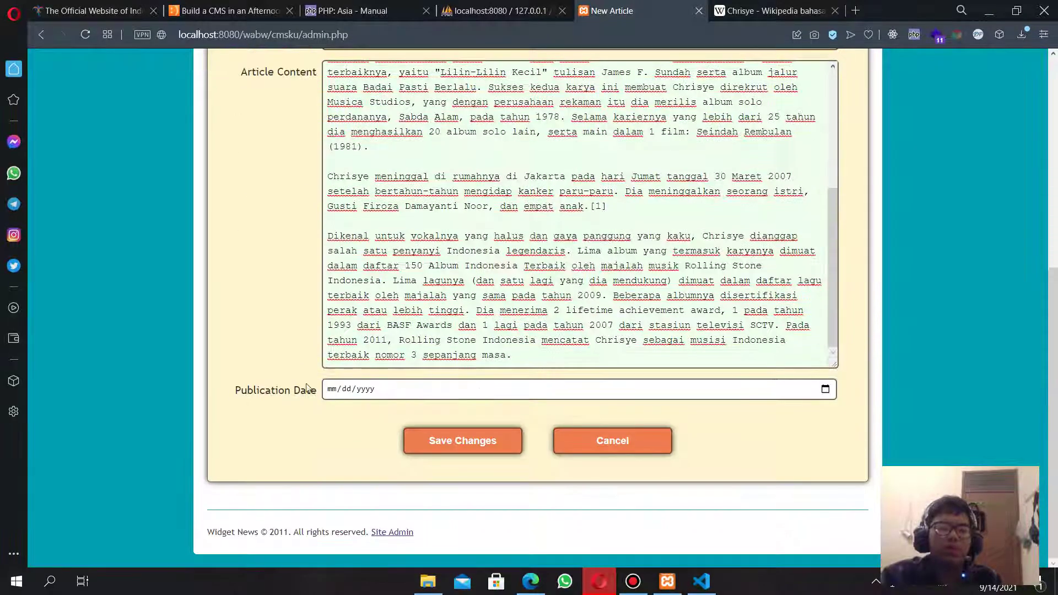
left_click(490, 391)
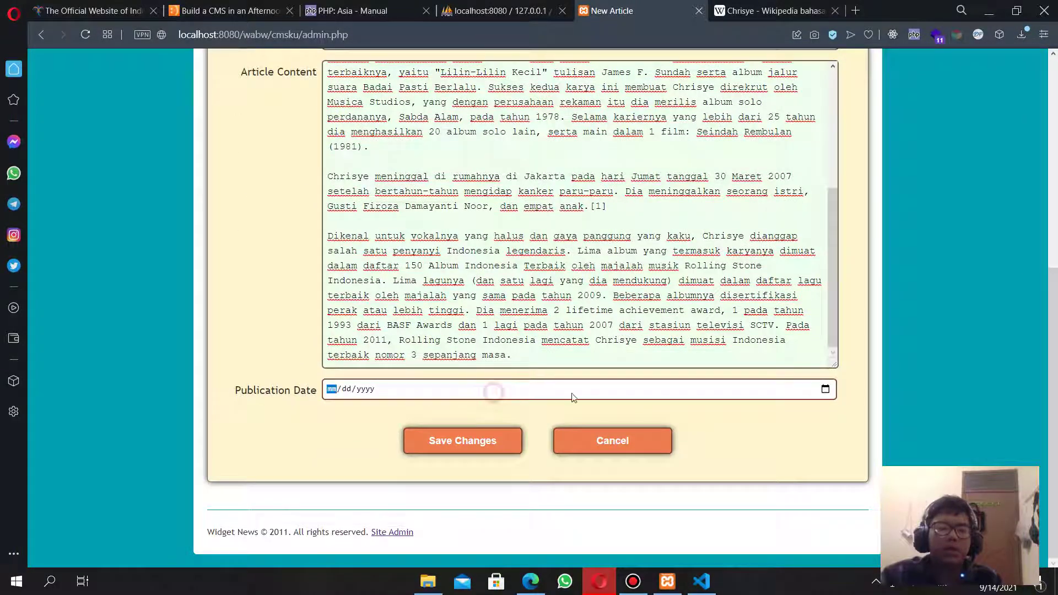
left_click(823, 390)
left_click(447, 365)
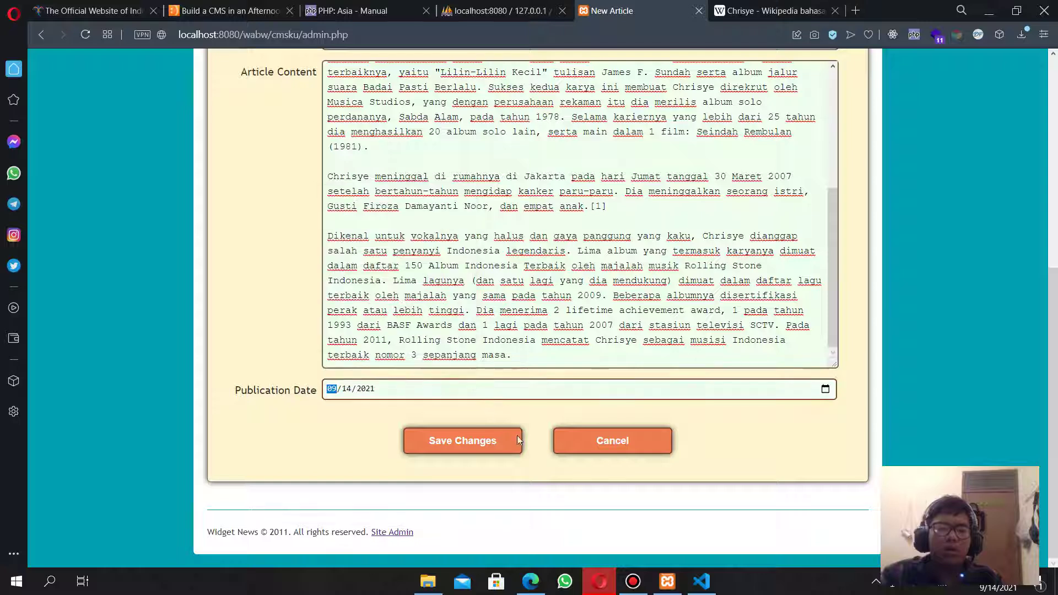
left_click(491, 447)
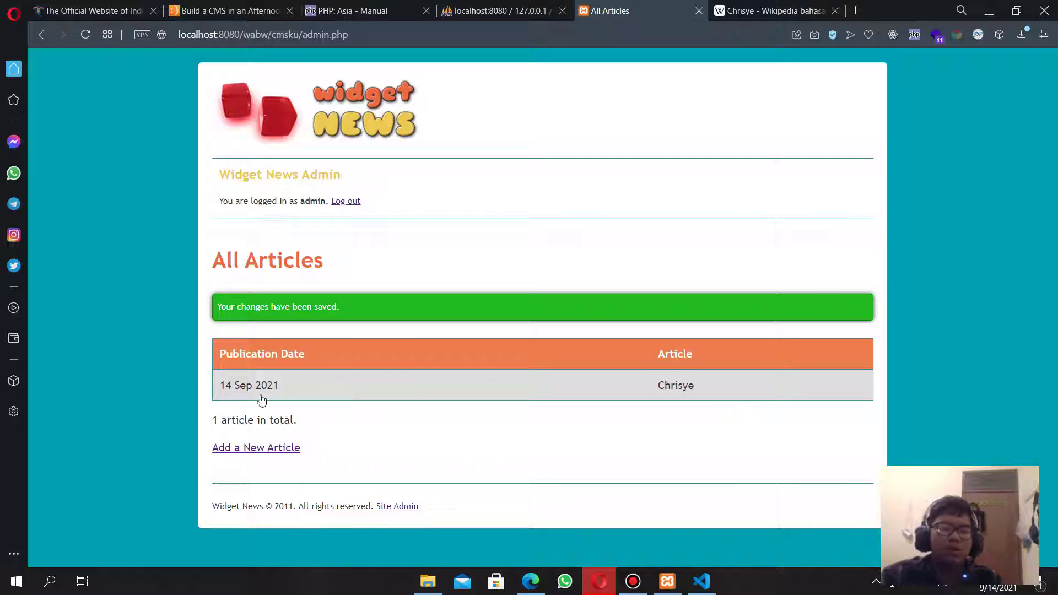
Log out of the admin area and load the homepage by removing admin.php from the URL.
left_click(295, 390)
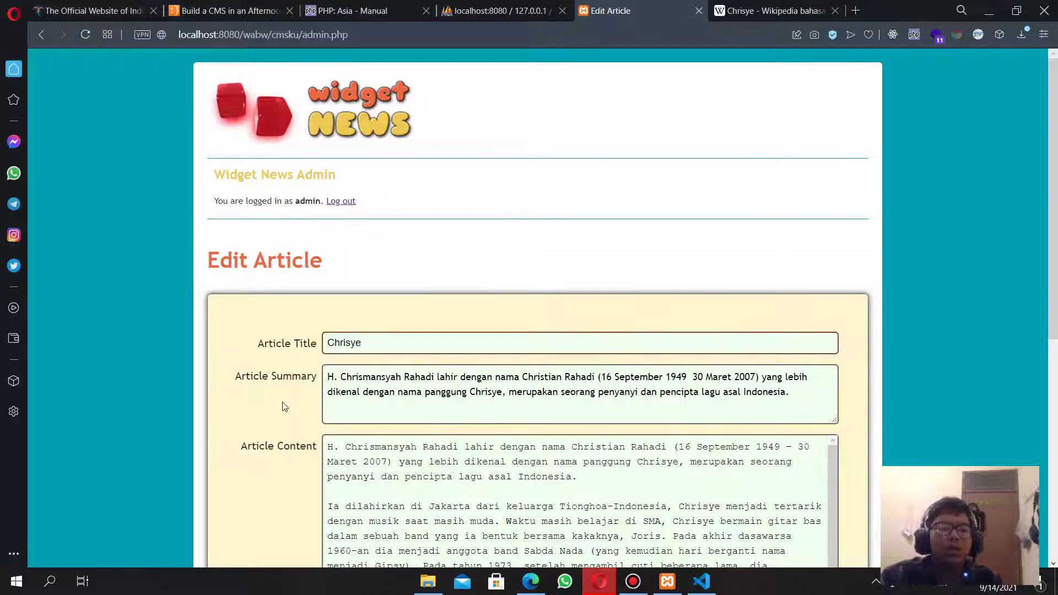
key("alt+Left")
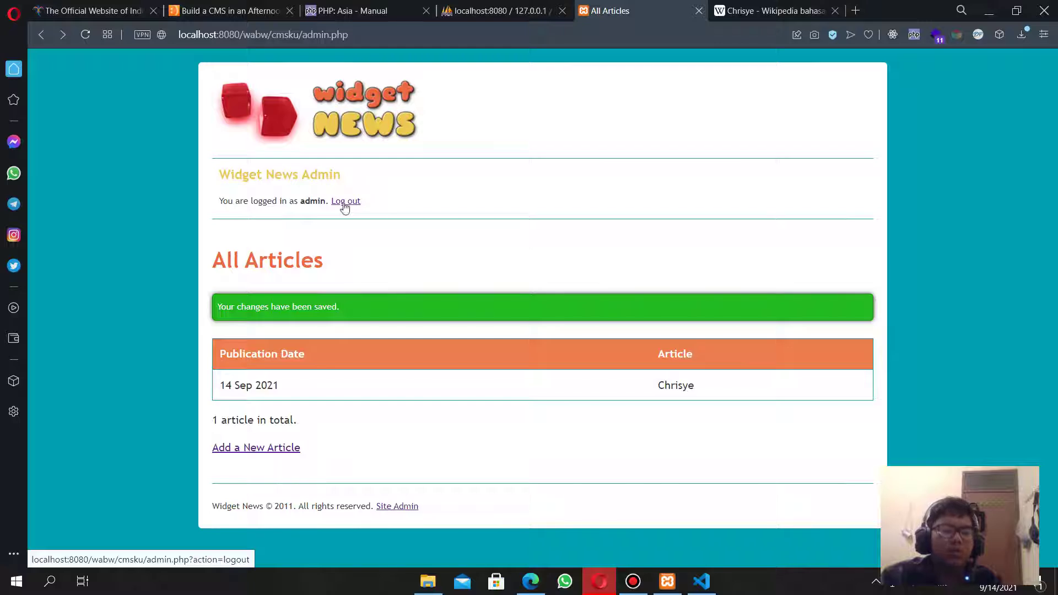
left_click(345, 203)
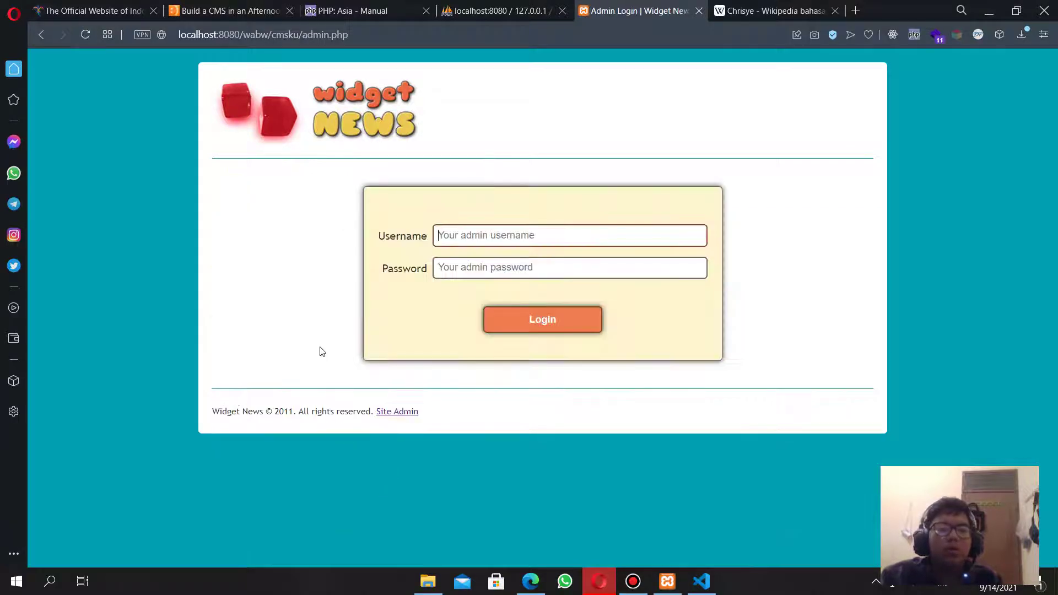
left_click(351, 34)
left_click_drag(350, 35, 303, 35)
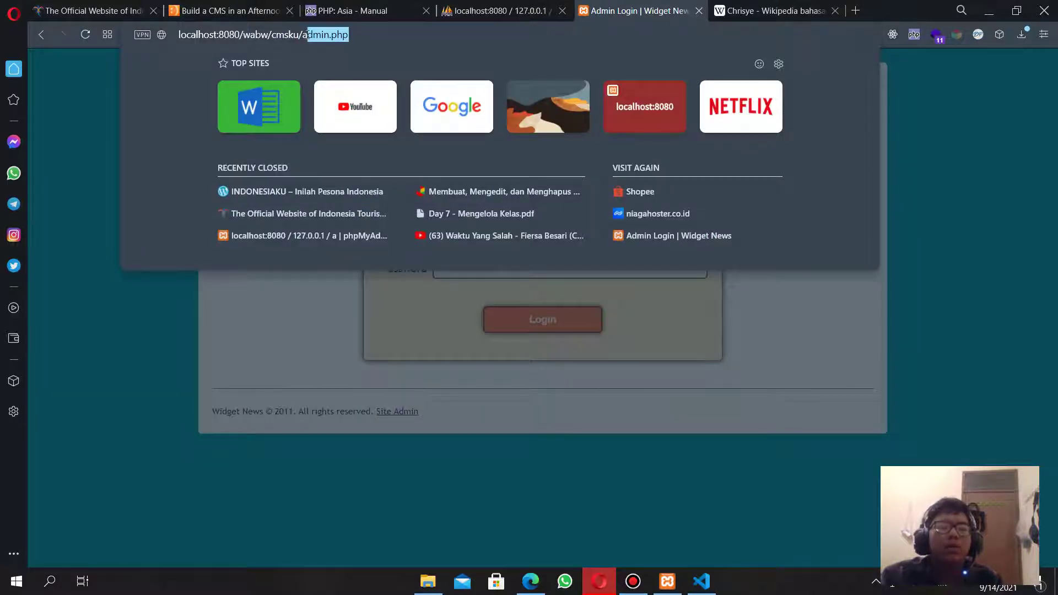
key("BackSpace")
key("BackSpace")
key("Return")
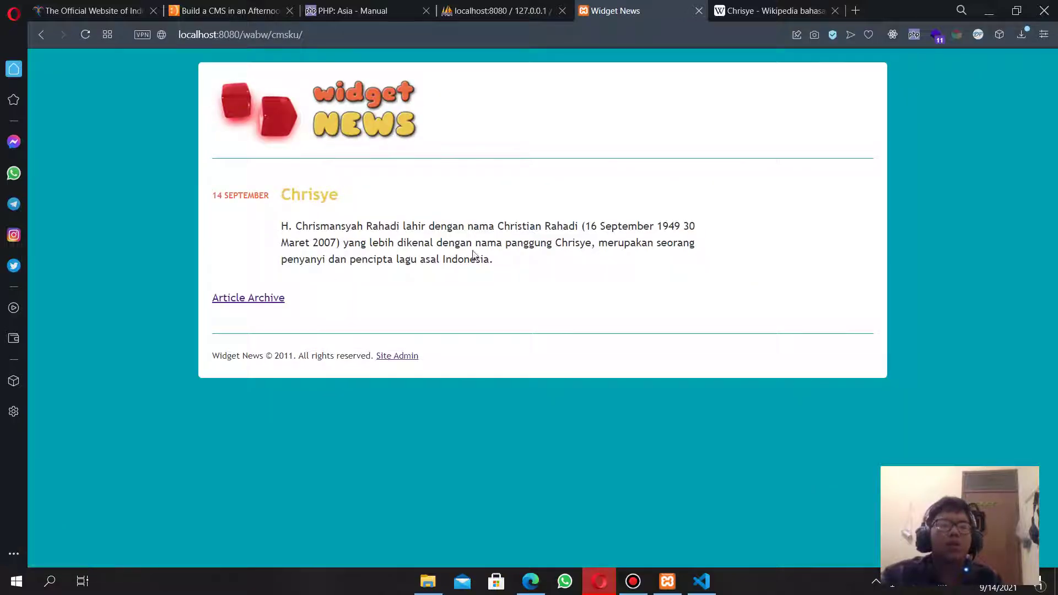
Rename the templates file viewArticles.php to viewArticle.php after the article page fails.
left_click(319, 195)
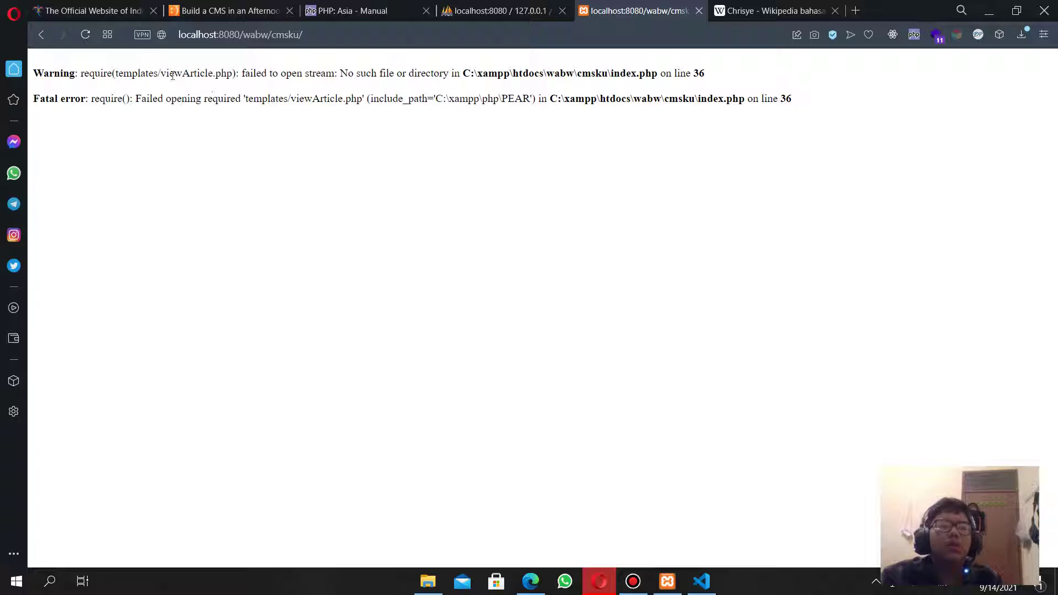
key("alt+Tab")
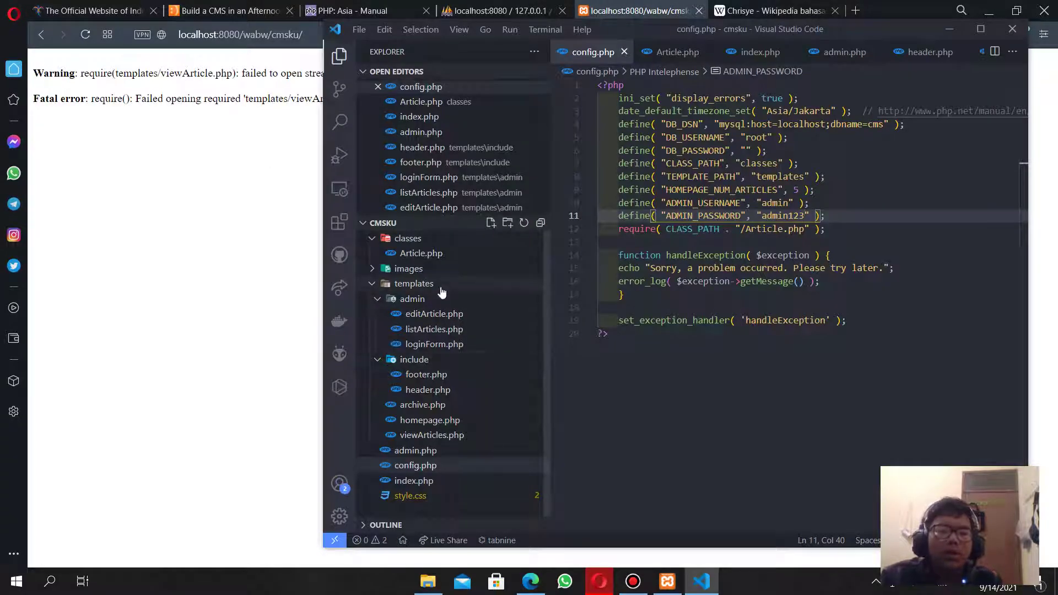
left_click(438, 284)
left_click(438, 284)
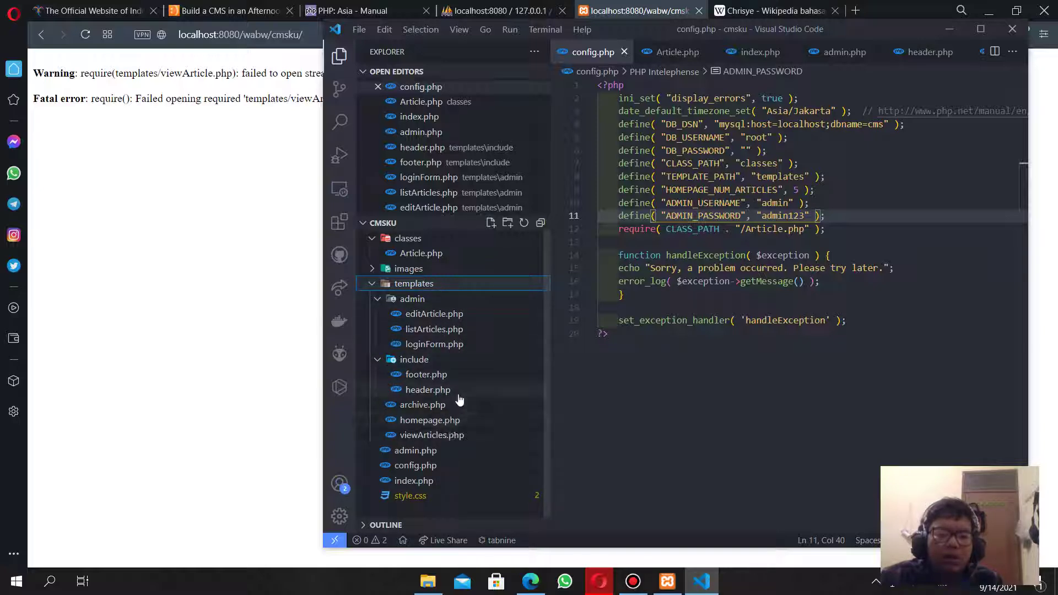
left_click(456, 438)
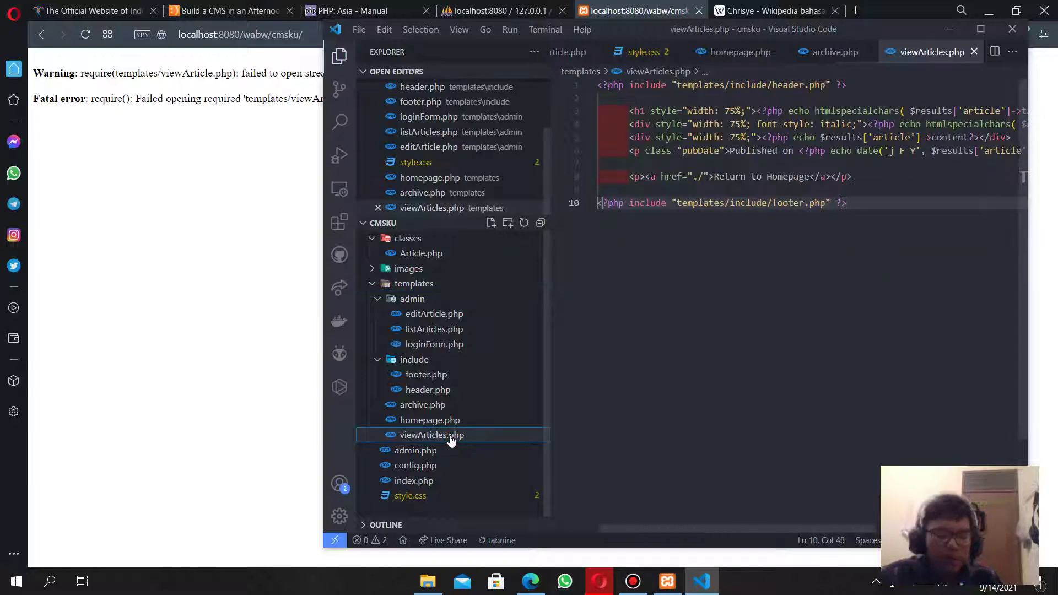
key("F2")
key("BackSpace")
key("Return")
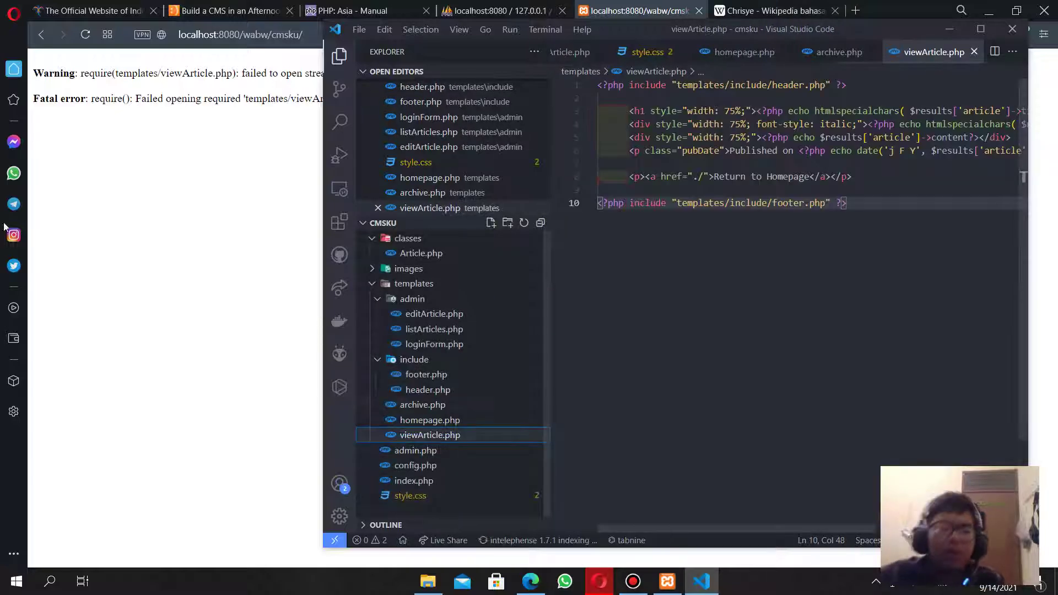
left_click(85, 220)
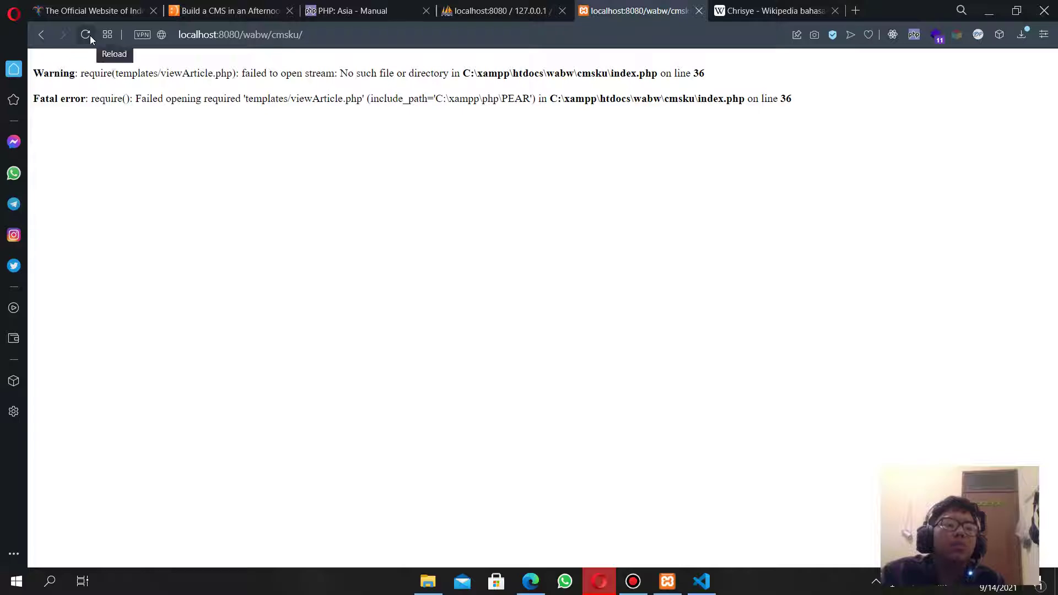
Reload the Chrisye article page, return to the homepage, and open the Article Archive.
left_click(86, 35)
scroll(354, 273, "down", 5)
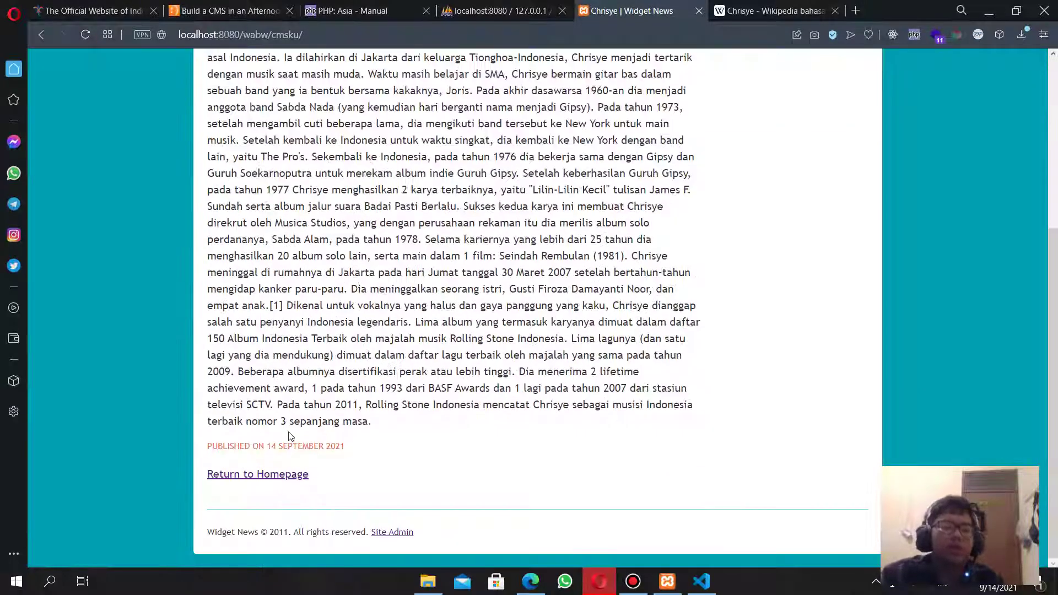
left_click(243, 478)
scroll(266, 546, "down", 5)
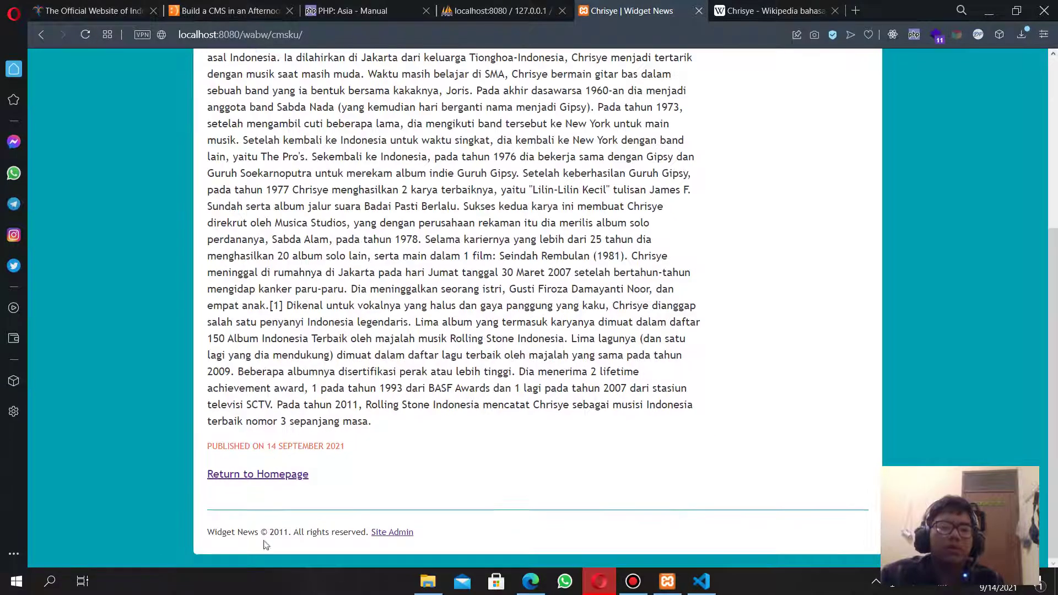
left_click(271, 480)
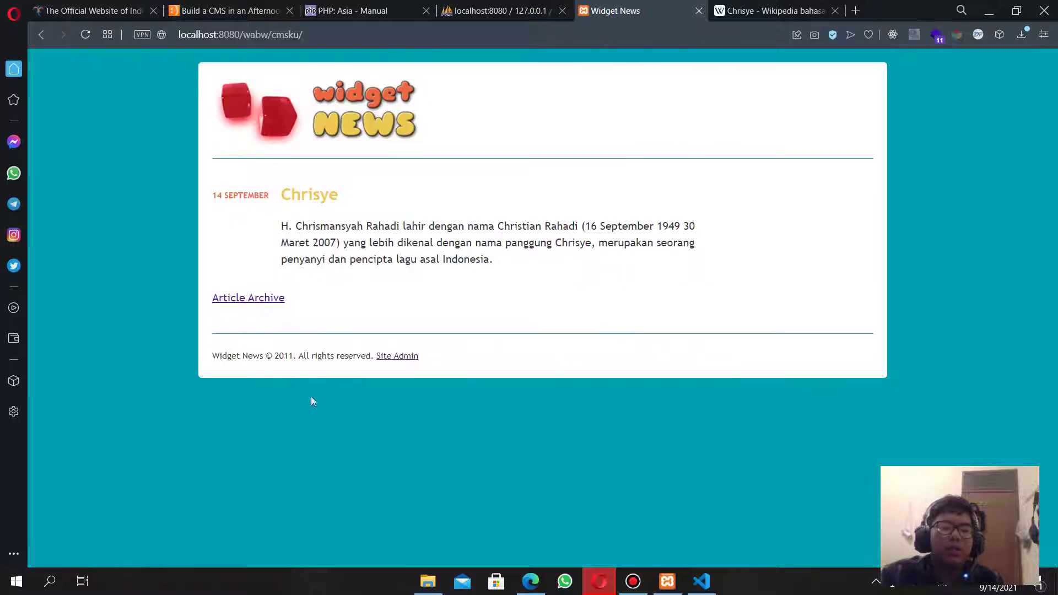
left_click(272, 299)
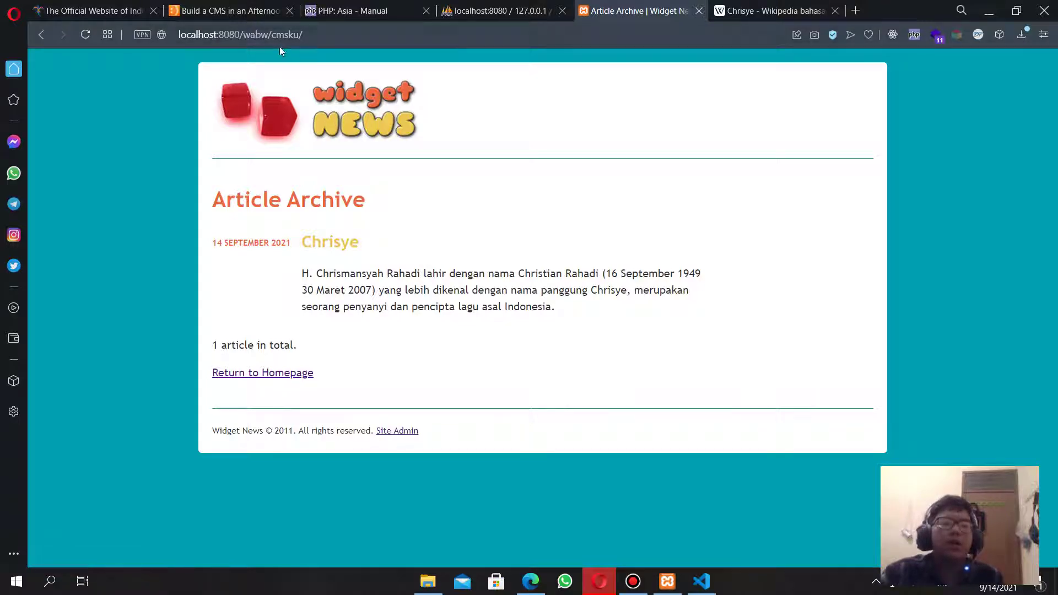
Glance over the CMS tutorial page, then come back to the Article Archive page.
left_click(271, 4)
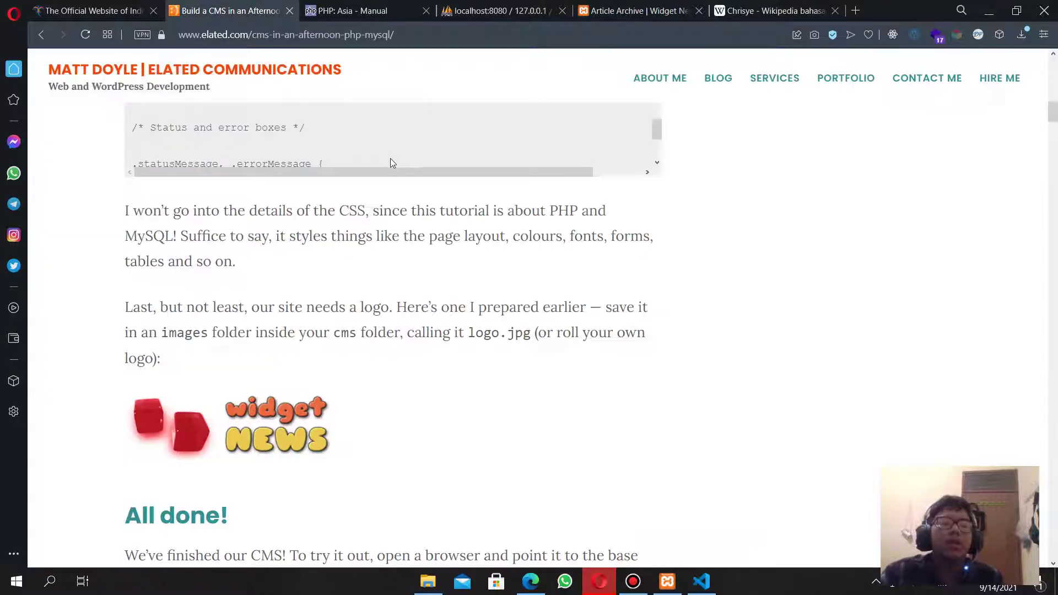
scroll(402, 202, "up", 15)
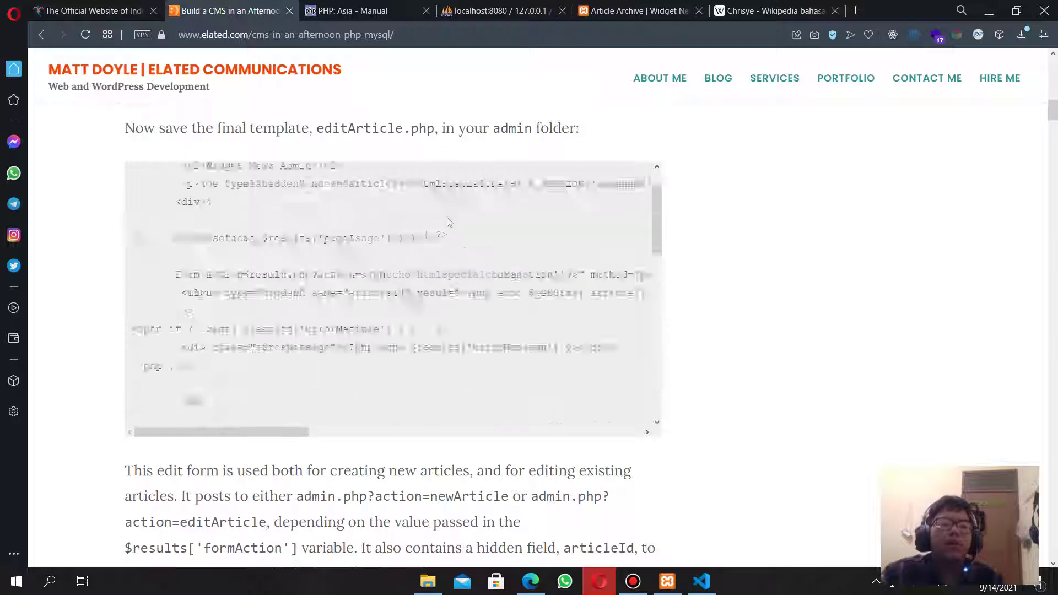
scroll(812, 251, "up", 20)
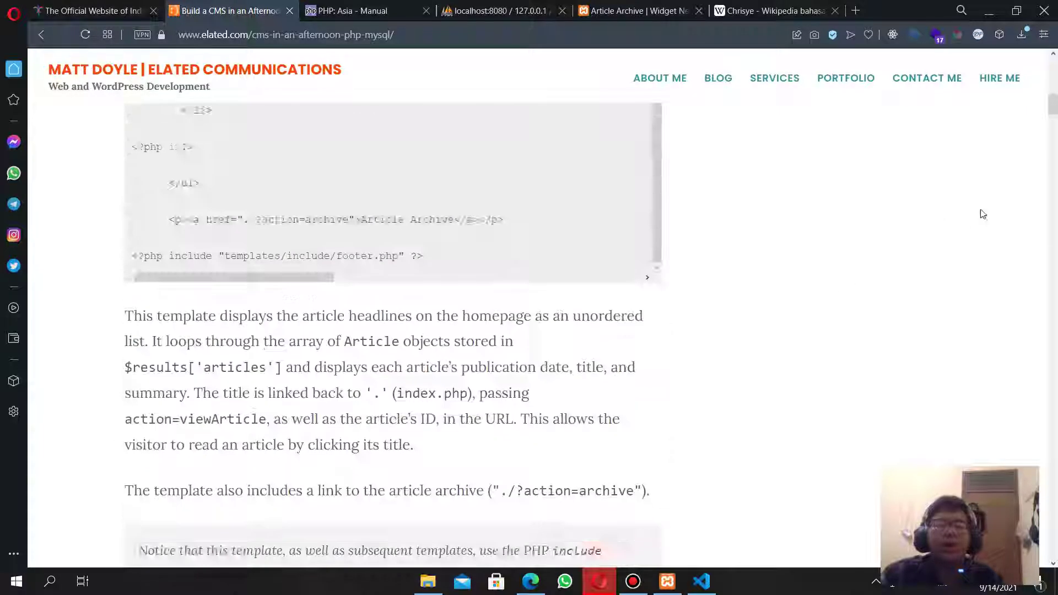
left_click_drag(1054, 105, 1054, 62)
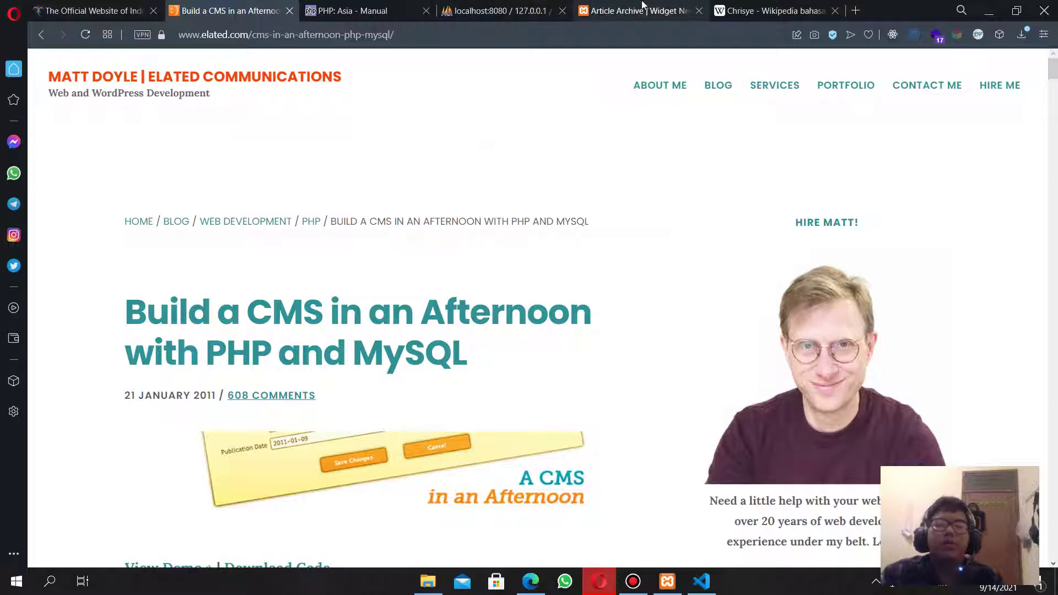
left_click(677, 9)
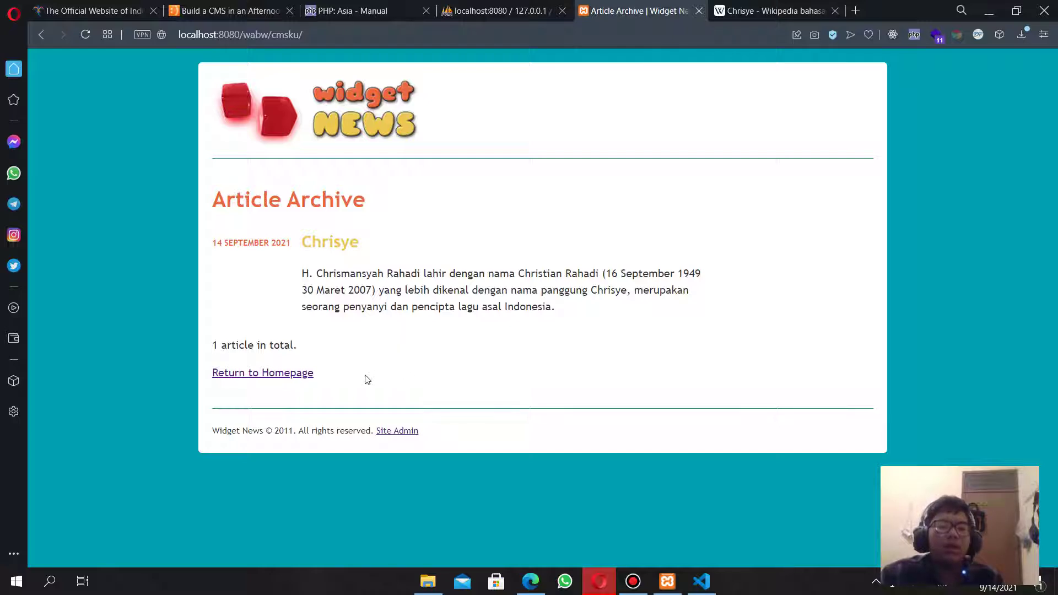
left_click_drag(347, 379, 433, 354)
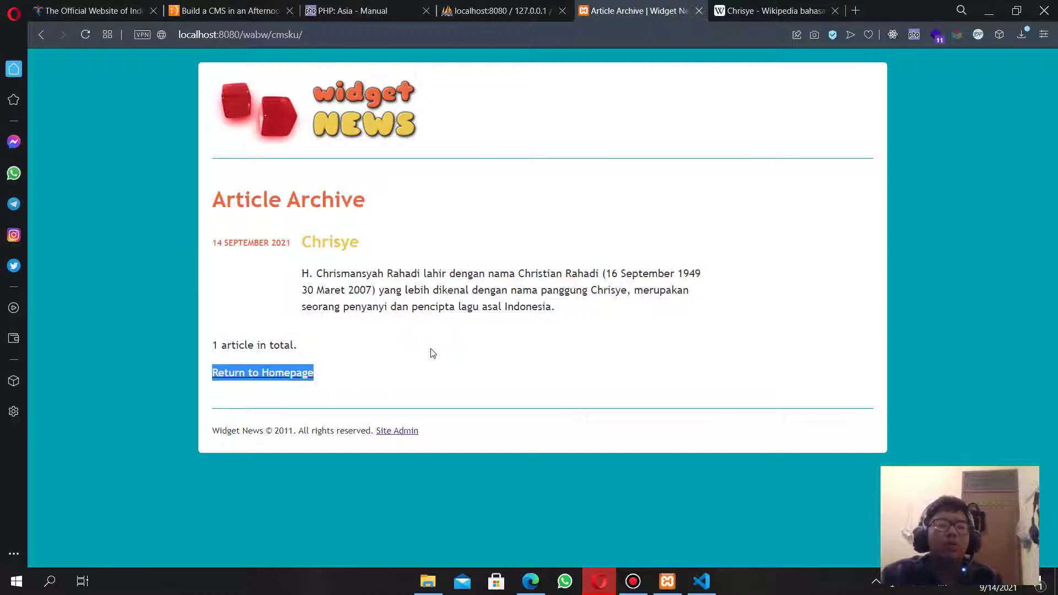
left_click(435, 353)
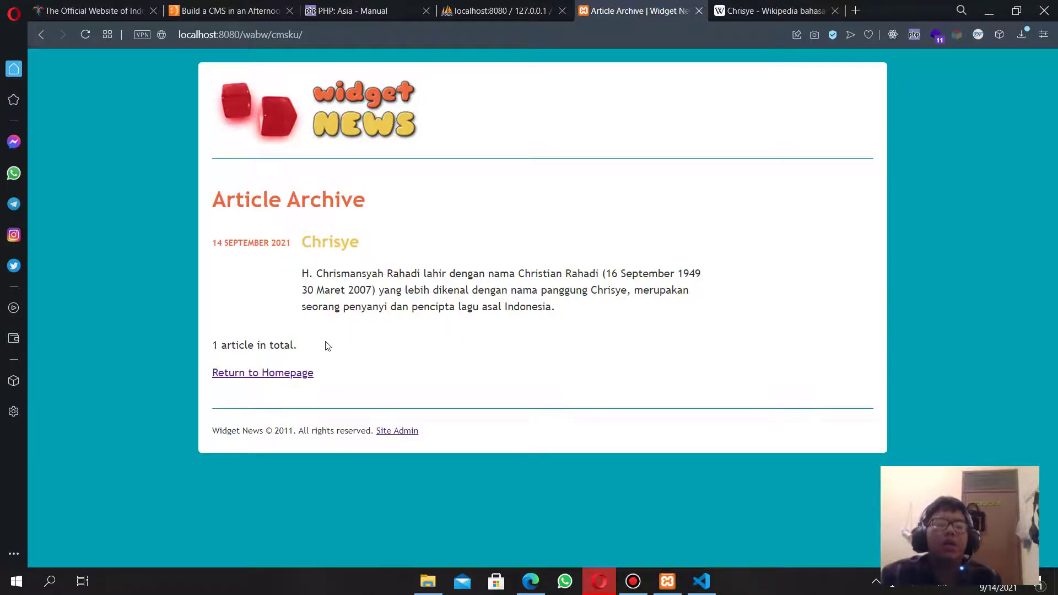
left_click(634, 582)
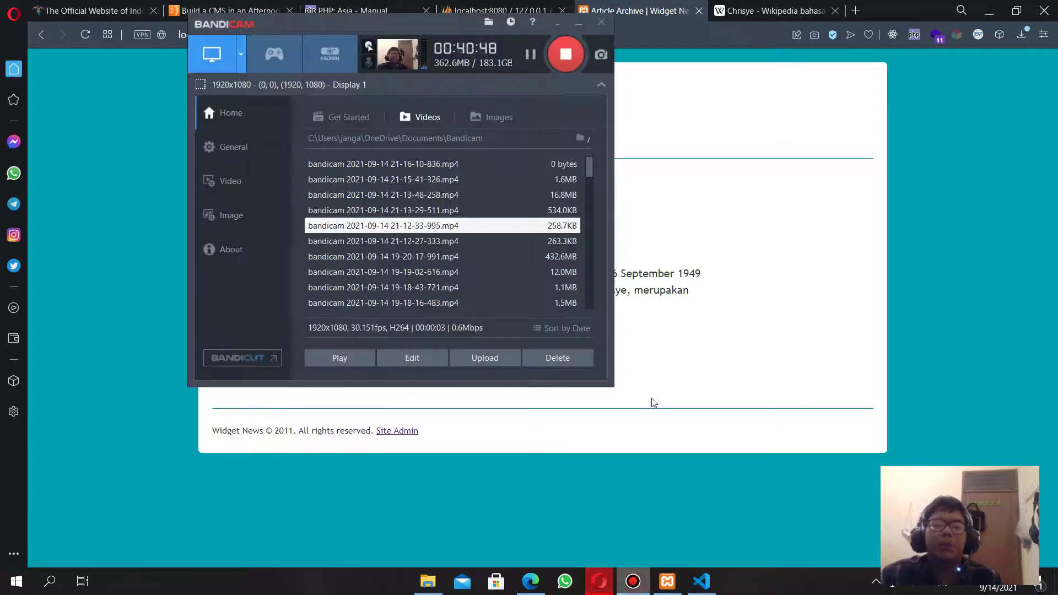